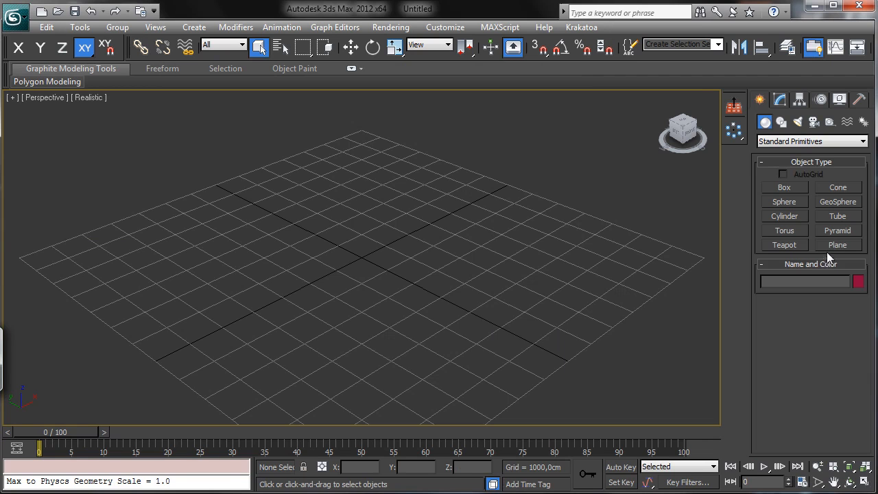
# - Create a plane across the ground grid and set its length and width to 200 cm
pyautogui.click(828, 249)
pyautogui.moveTo(360, 136); pyautogui.dragTo(379, 415)
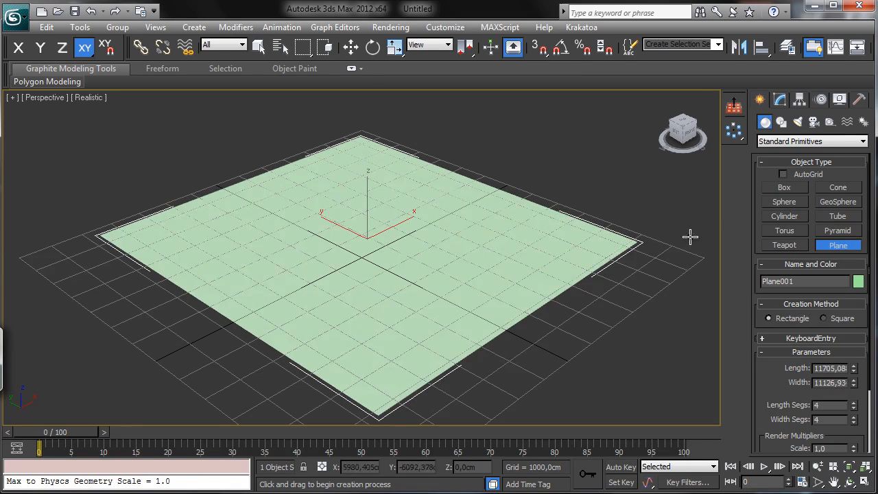
pyautogui.click(780, 100)
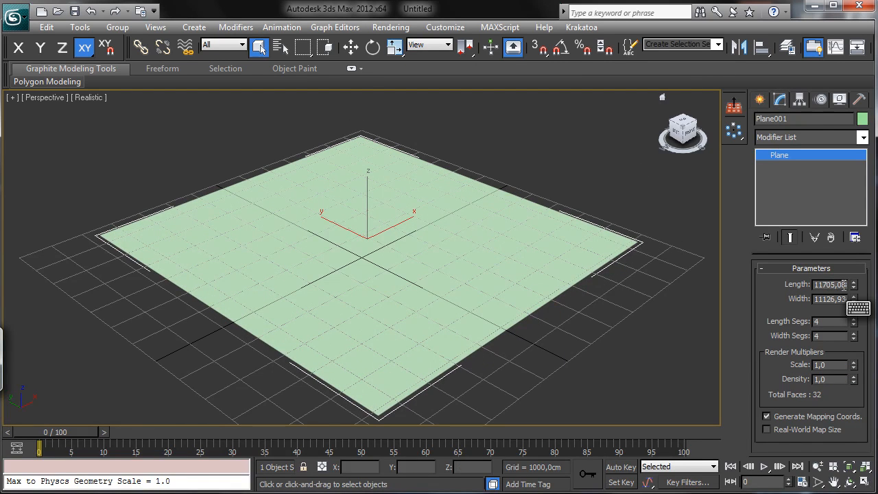
pyautogui.doubleClick(830, 286)
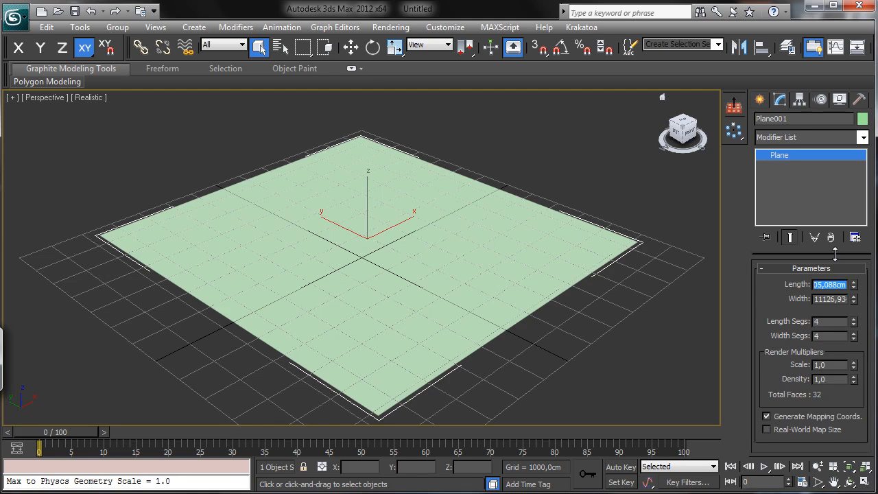
pyautogui.write('200')
pyautogui.press('Tab')
pyautogui.write('200')
pyautogui.press('Return')
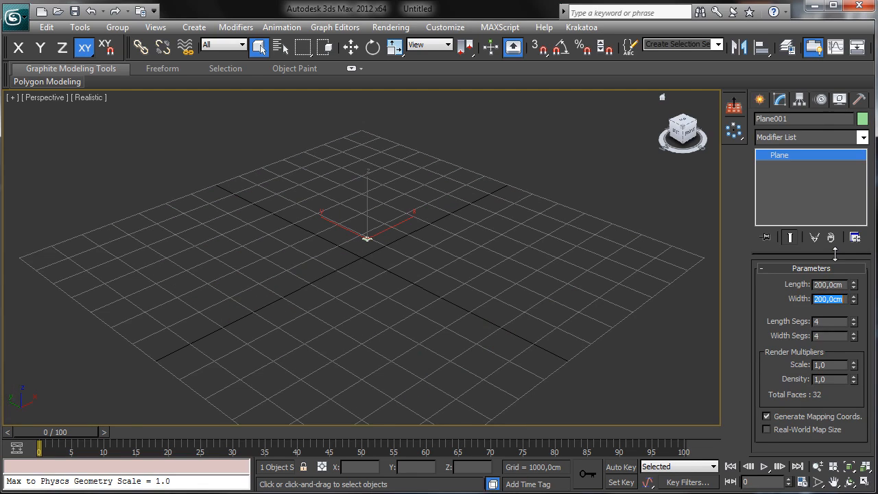
pyautogui.click(851, 466)
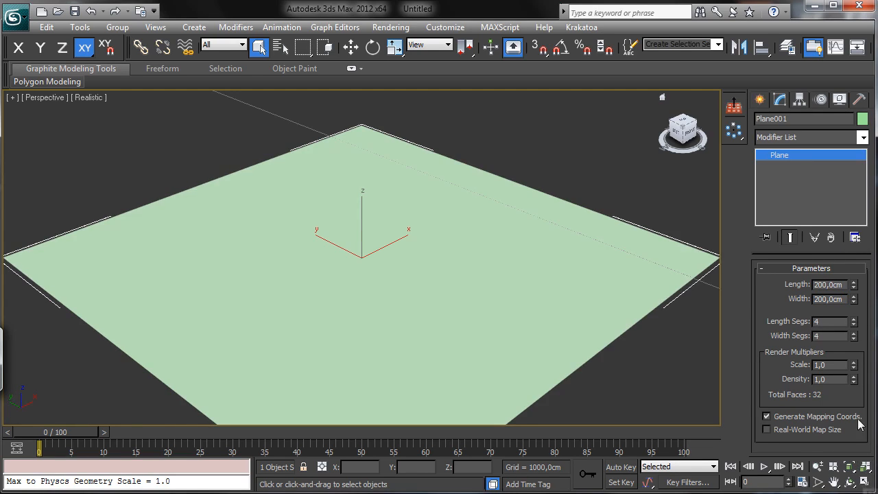
pyautogui.click(817, 466)
pyautogui.moveTo(521, 317); pyautogui.dragTo(396, 268)
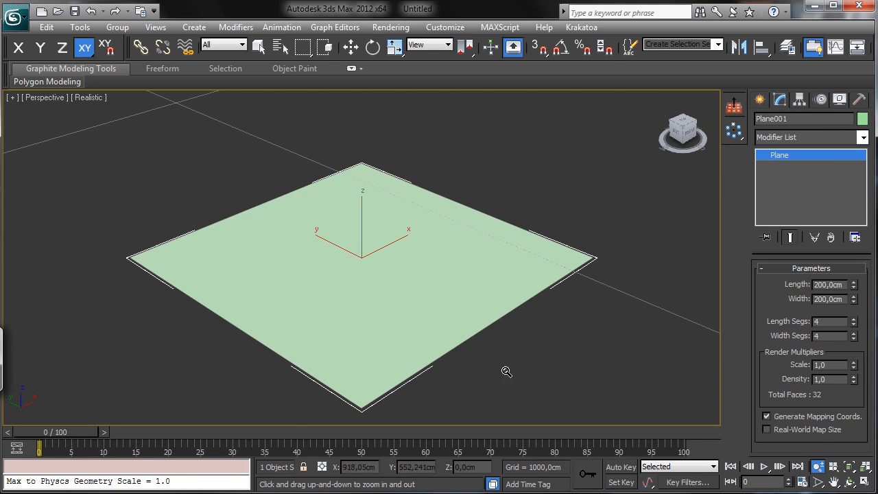
# - Set the plane's length and width to 220 cm
pyautogui.click(760, 100)
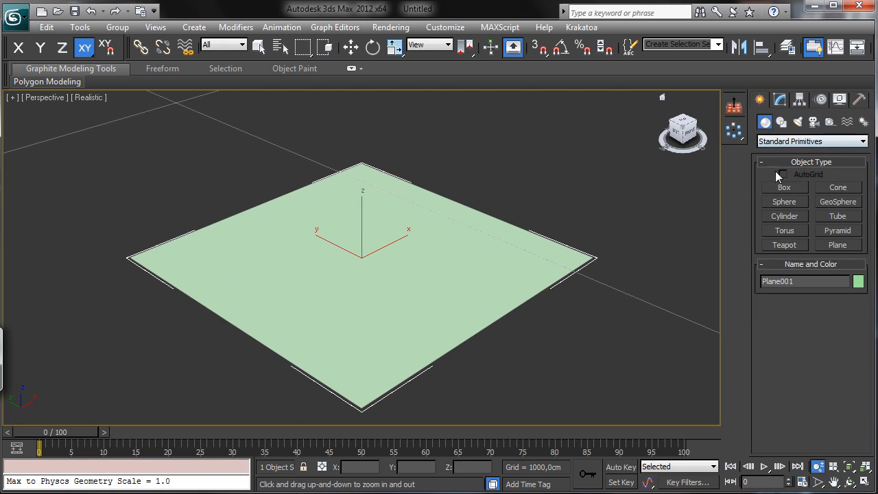
pyautogui.click(780, 99)
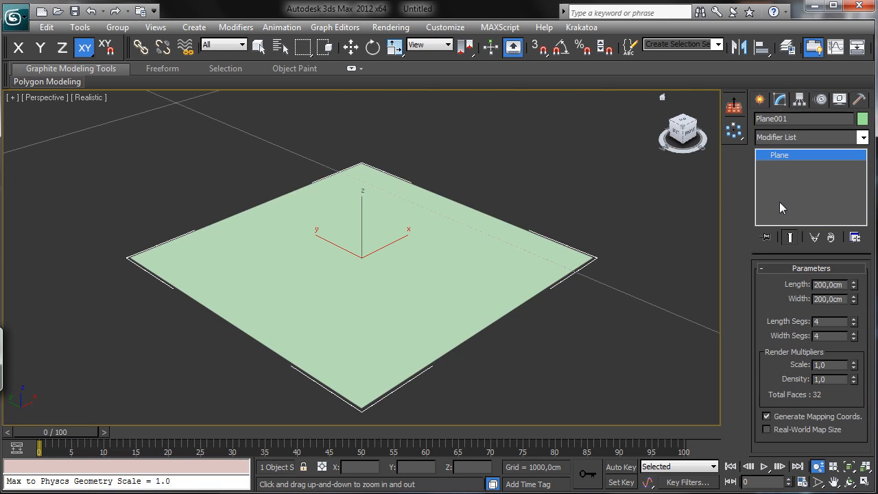
pyautogui.click(838, 284)
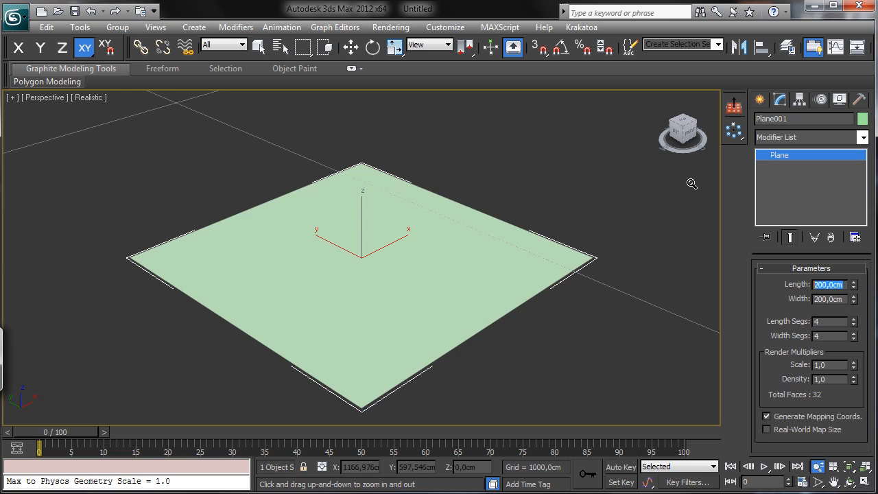
pyautogui.write('220')
pyautogui.press('Tab')
pyautogui.write('220')
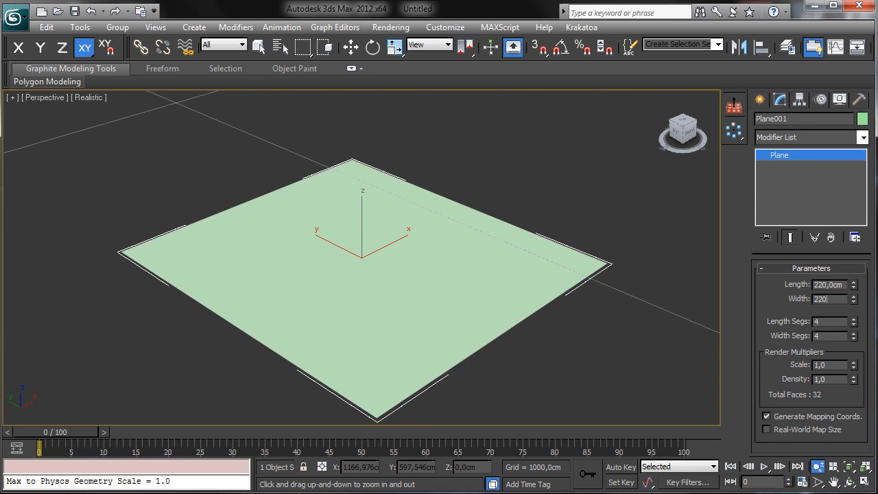
pyautogui.press('Return')
# - Try to draw a box along the plane's back-right edge using 3D snapping to vertices
pyautogui.click(759, 99)
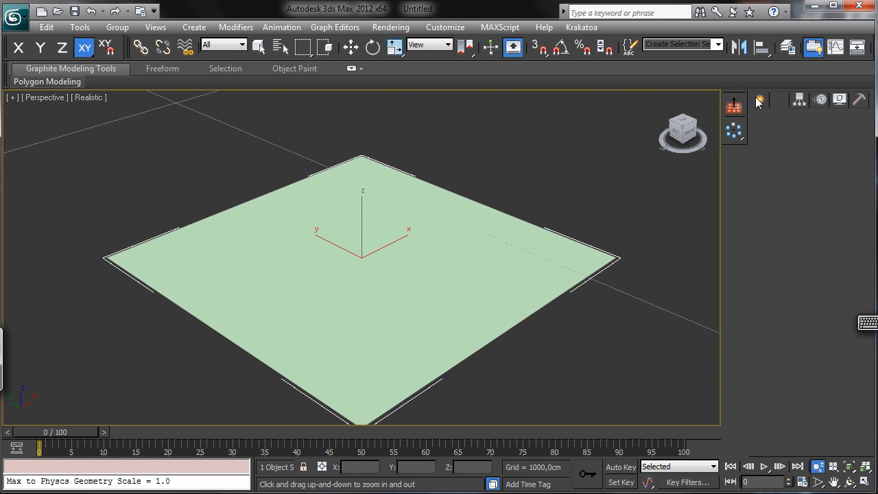
pyautogui.click(784, 187)
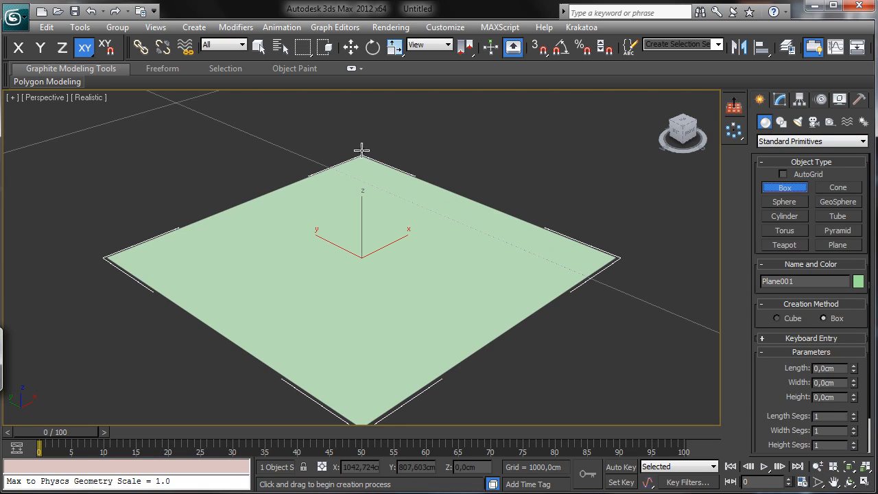
pyautogui.click(540, 48)
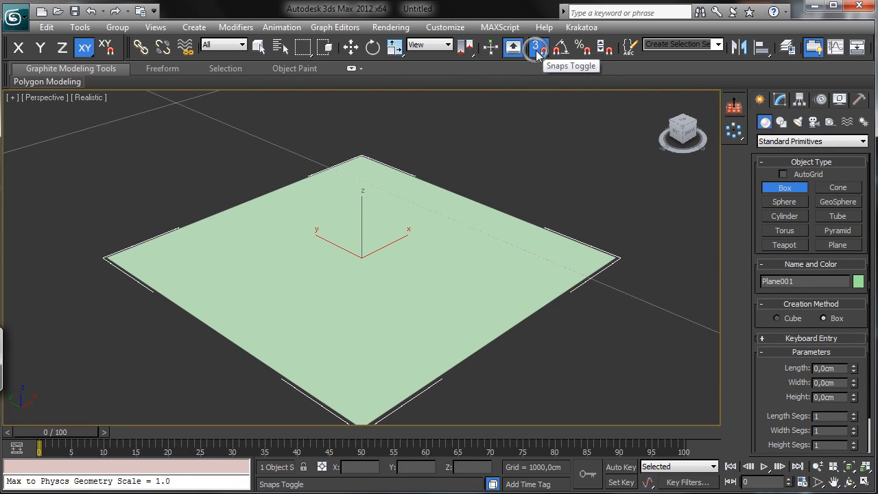
pyautogui.rightClick(541, 49)
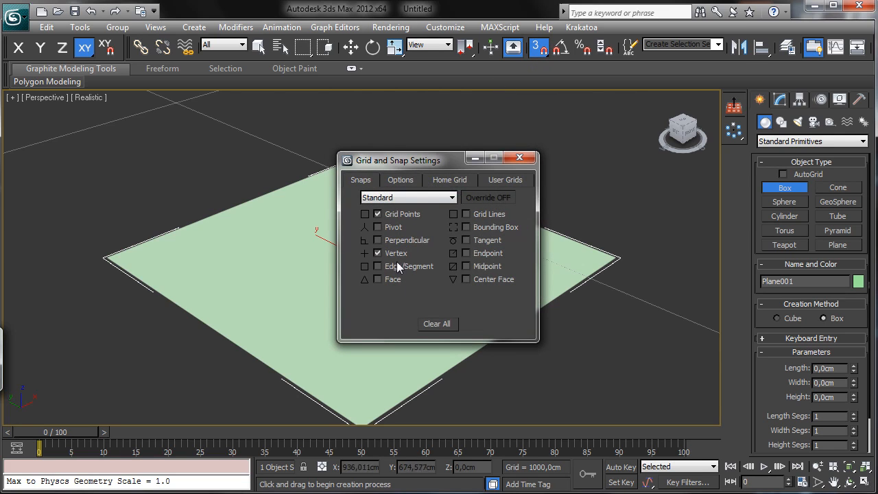
pyautogui.click(520, 159)
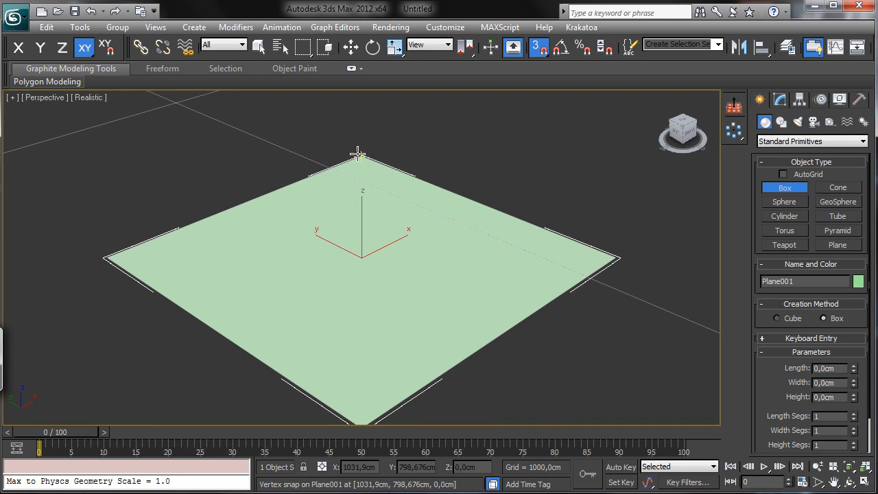
pyautogui.moveTo(362, 157)
pyautogui.mouseDown()
pyautogui.moveTo(409, 202)
pyautogui.moveTo(563, 247)
pyautogui.moveTo(600, 268)
pyautogui.mouseUp()
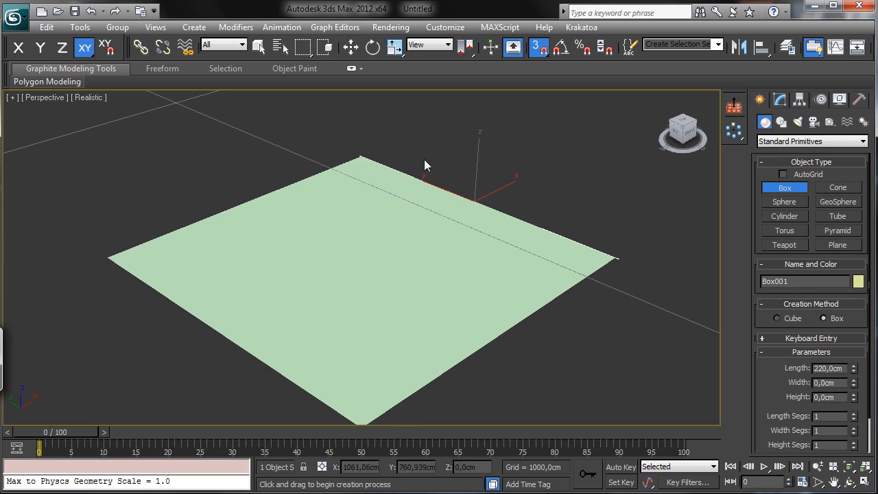
pyautogui.click(92, 11)
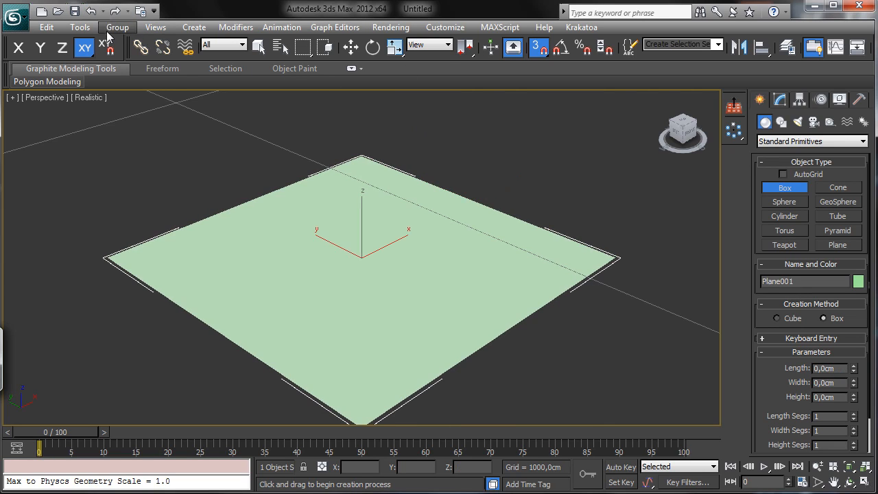
pyautogui.click(539, 48)
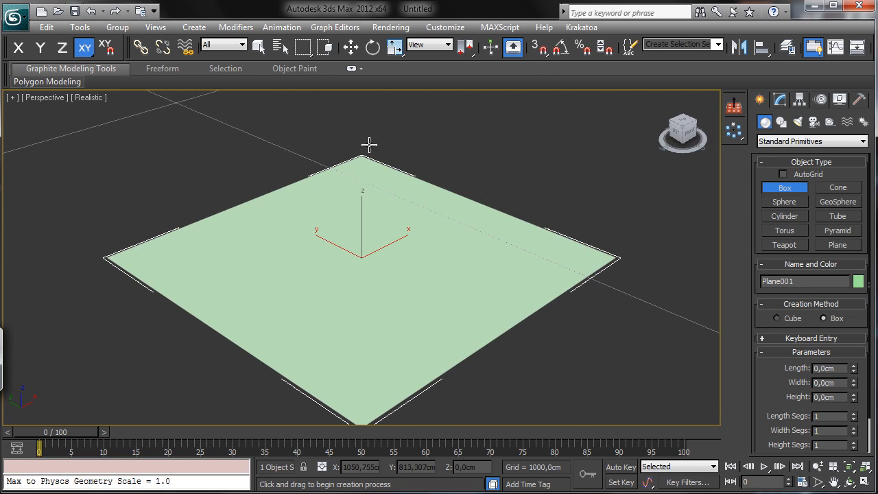
# - Draw a box across the plane near its upper edge in the Top view, about 8 cm long, 219.6 cm wide and 17.6 cm high
pyautogui.click(865, 483)
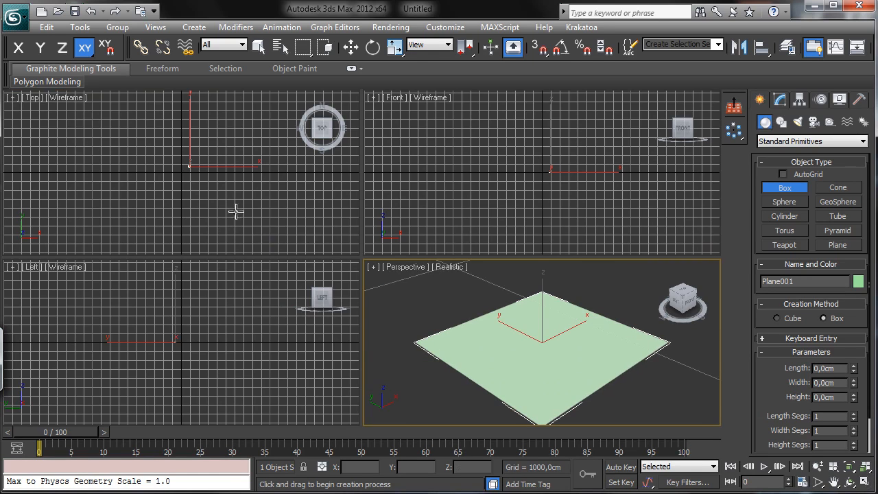
pyautogui.click(865, 466)
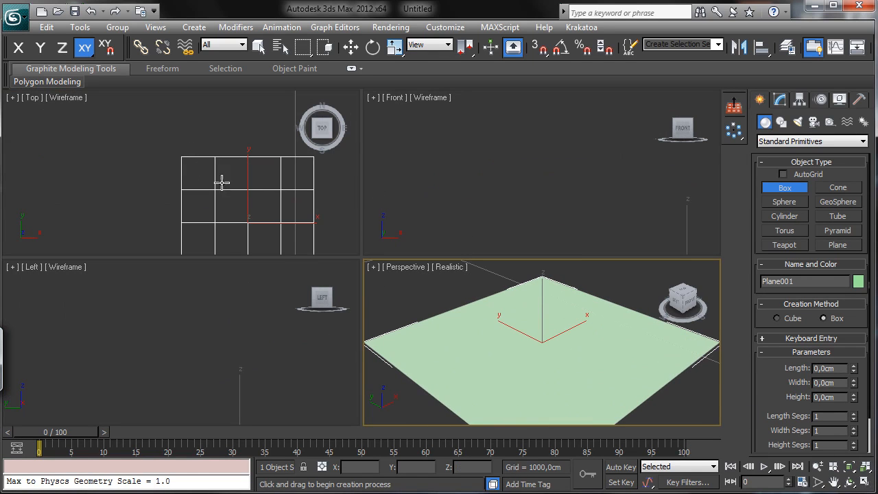
pyautogui.click(864, 482)
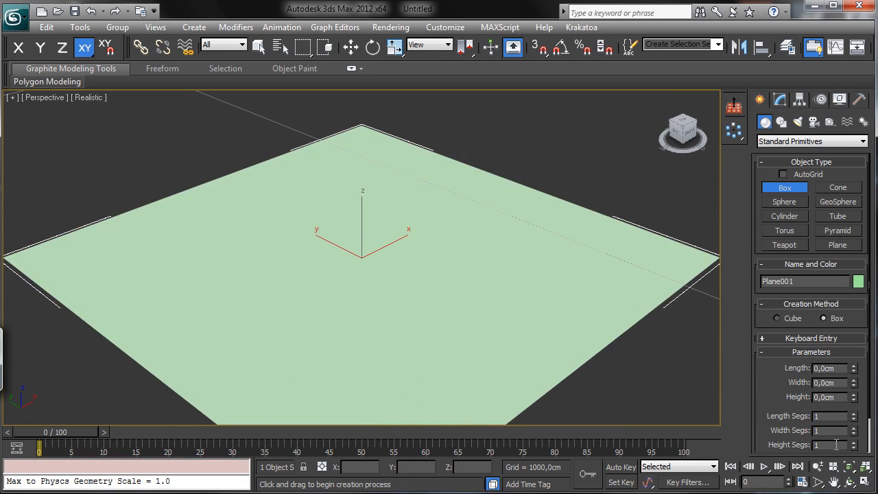
pyautogui.click(865, 483)
pyautogui.click(331, 208)
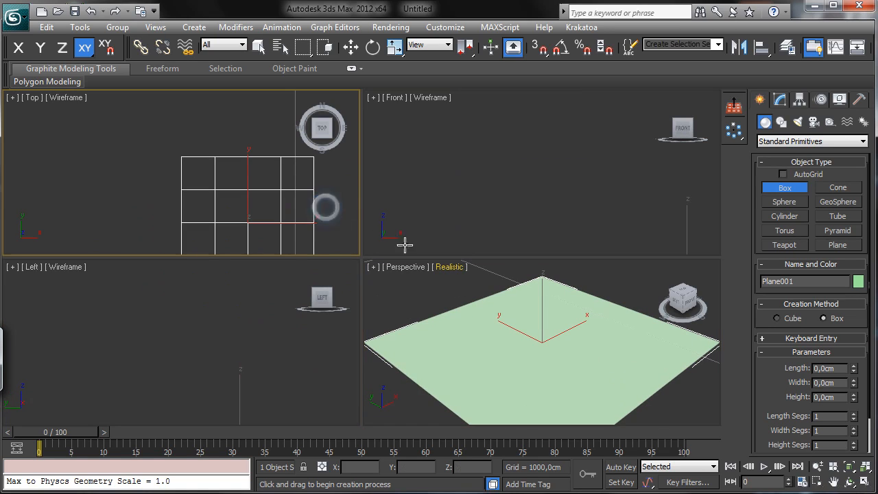
pyautogui.click(865, 482)
pyautogui.click(818, 467)
pyautogui.moveTo(541, 317); pyautogui.dragTo(524, 277)
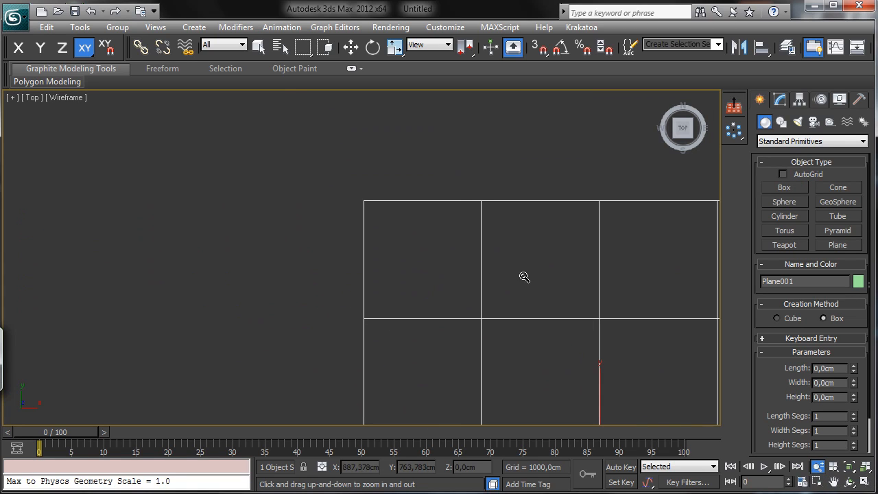
pyautogui.click(834, 481)
pyautogui.moveTo(573, 323); pyautogui.dragTo(328, 289)
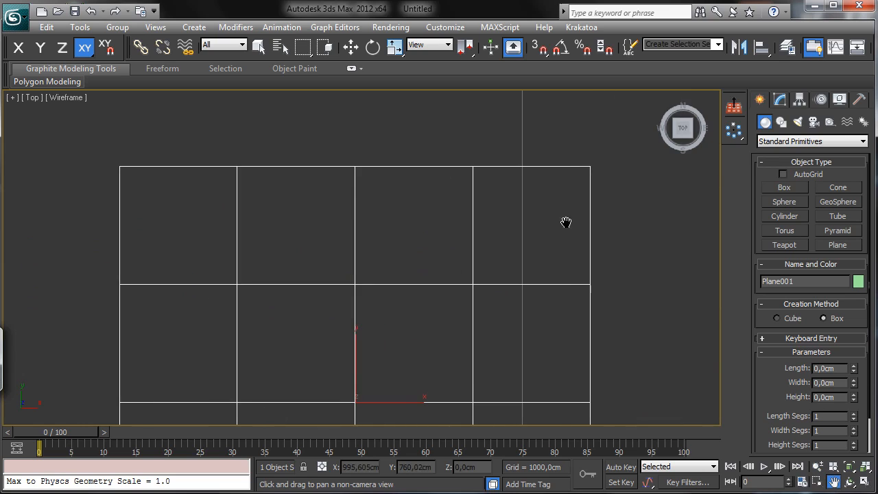
pyautogui.click(784, 187)
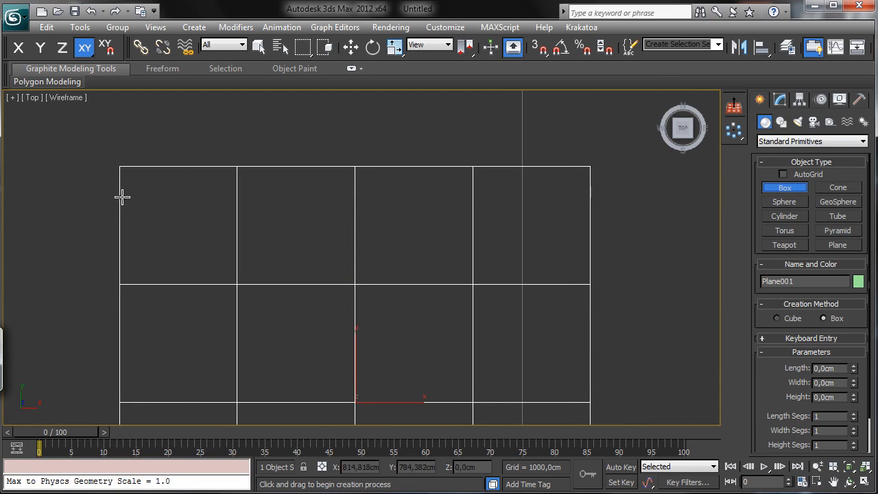
pyautogui.moveTo(122, 197); pyautogui.dragTo(584, 213)
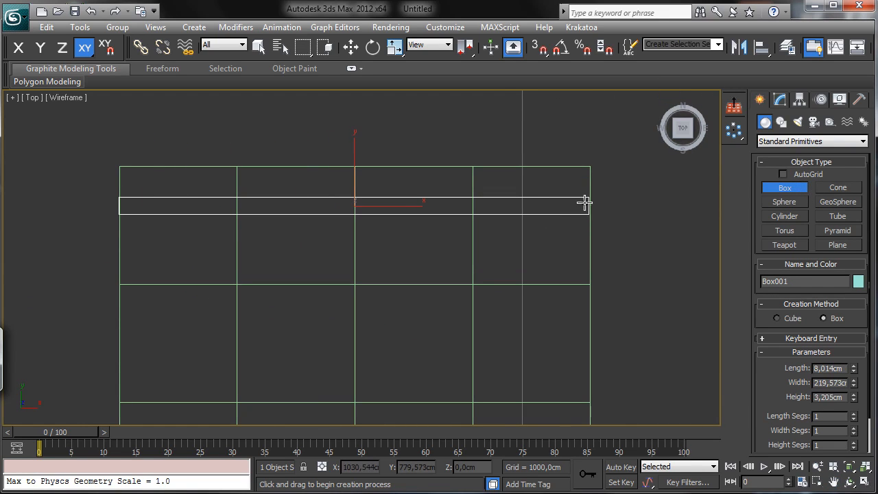
pyautogui.click(610, 186)
# - Set the box's width to 220 cm
pyautogui.click(779, 100)
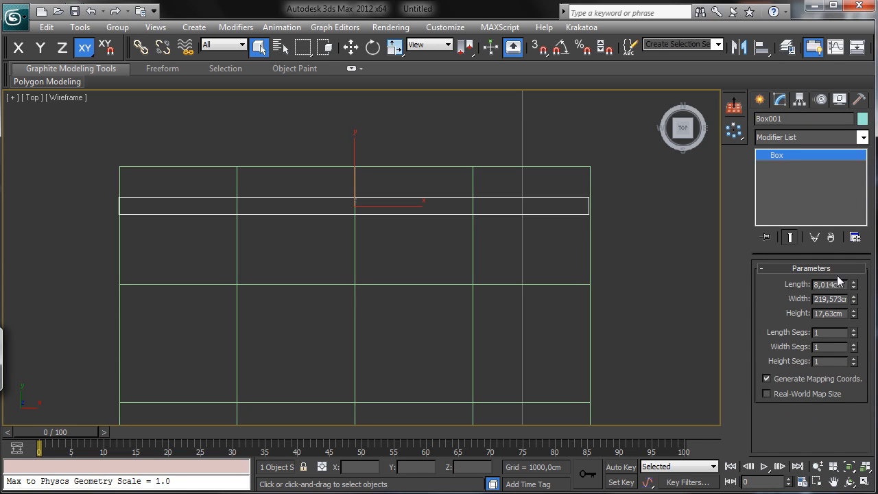
pyautogui.moveTo(845, 300); pyautogui.dragTo(780, 236)
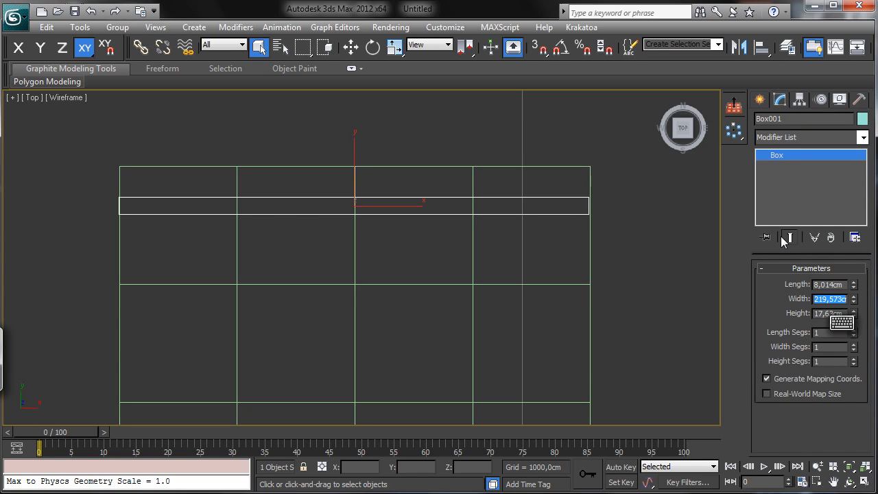
pyautogui.write('220')
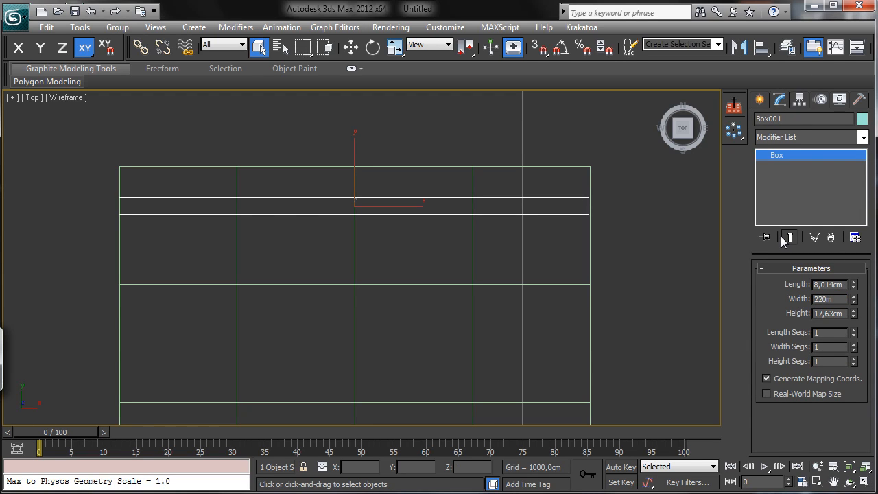
pyautogui.press('Return')
# - Align the box with the plane by pivot points on X, Y and Z, and move it about 106 cm along Y to the plane's upper edge
pyautogui.click(757, 49)
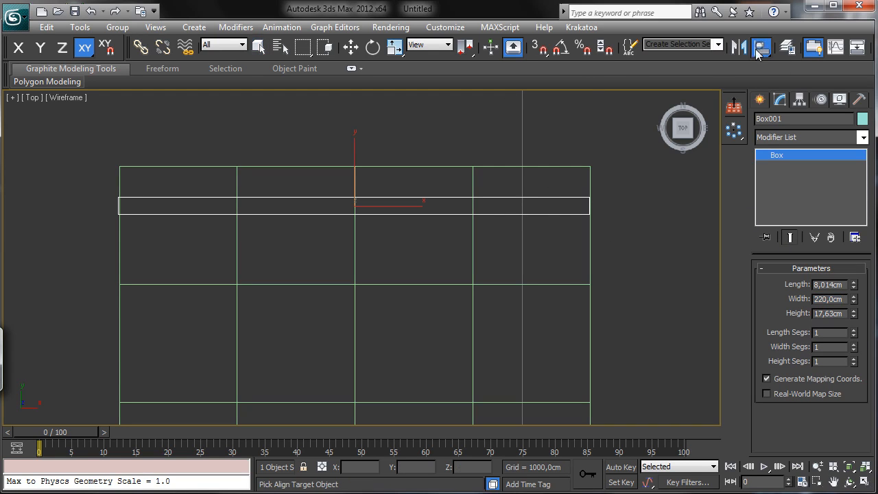
pyautogui.click(531, 180)
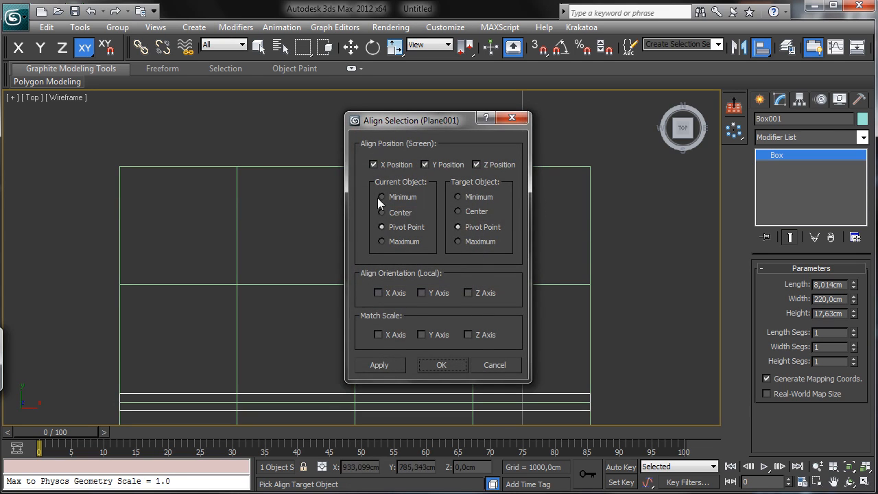
pyautogui.click(437, 365)
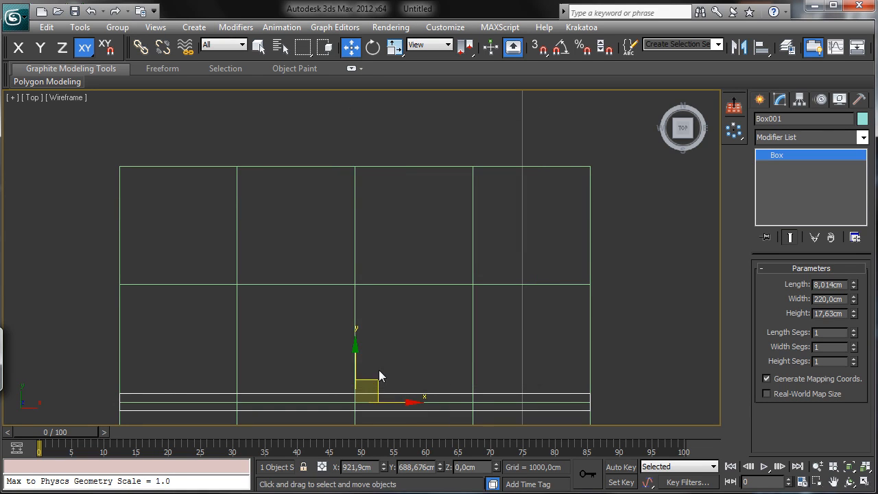
pyautogui.moveTo(358, 367); pyautogui.dragTo(347, 138)
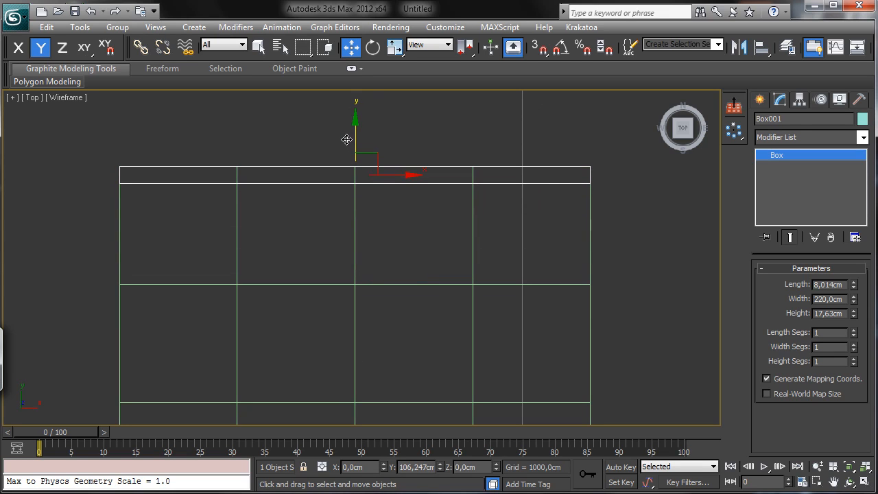
# - Set the wall box's height to 240 cm
pyautogui.click(863, 481)
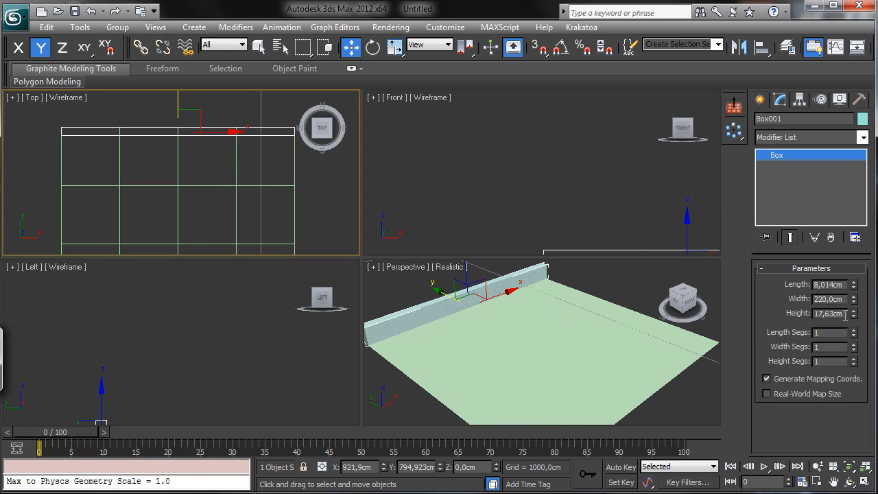
pyautogui.moveTo(853, 313)
pyautogui.mouseDown()
pyautogui.moveTo(853, 294)
pyautogui.moveTo(849, 312)
pyautogui.mouseUp()
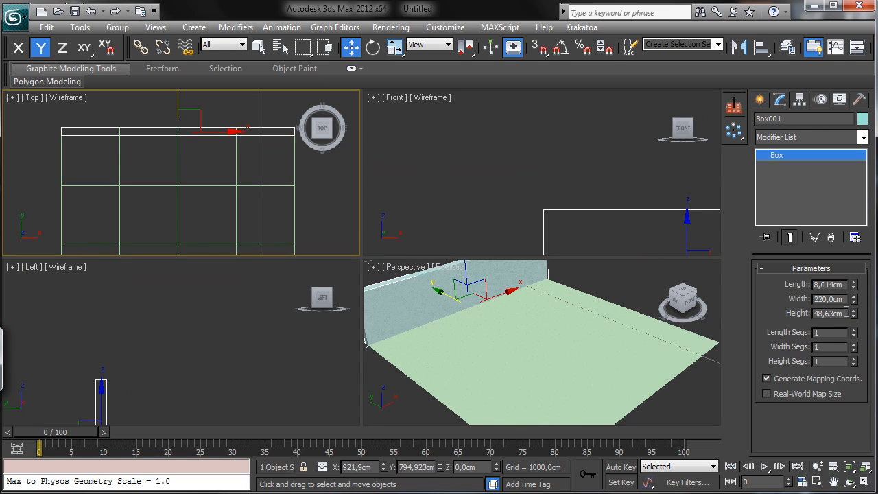
pyautogui.doubleClick(845, 313)
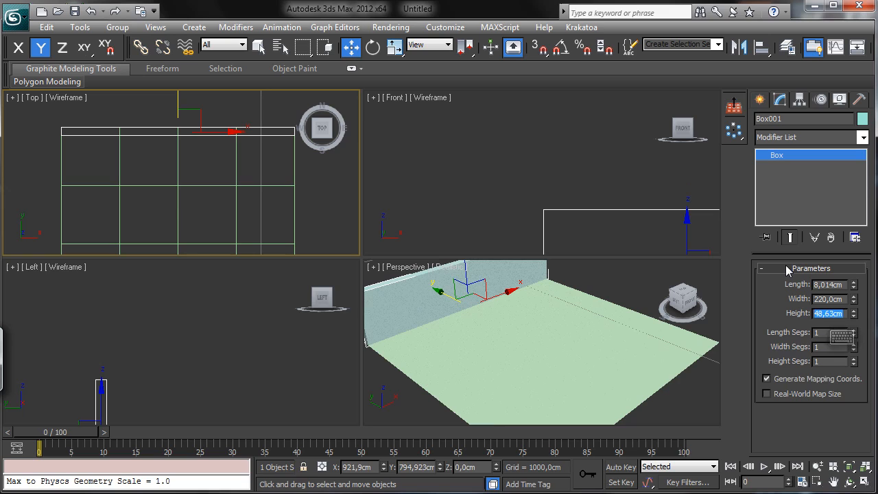
pyautogui.write('2')
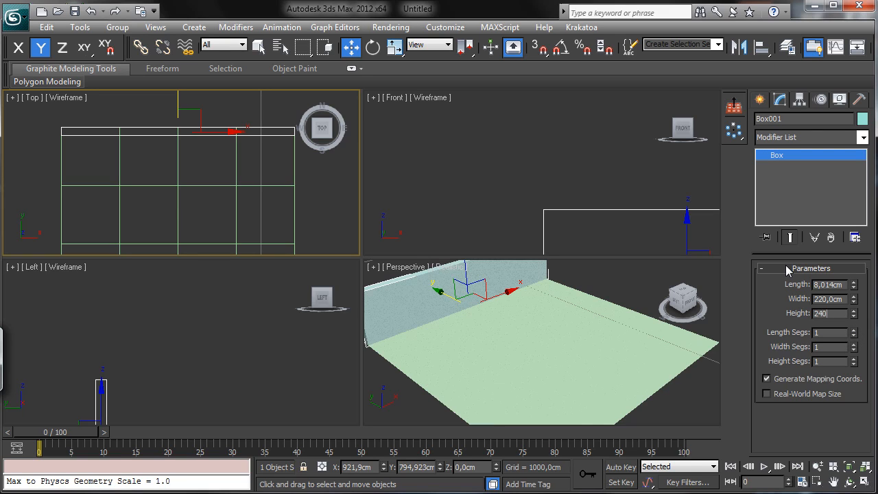
pyautogui.write('40')
pyautogui.press('Return')
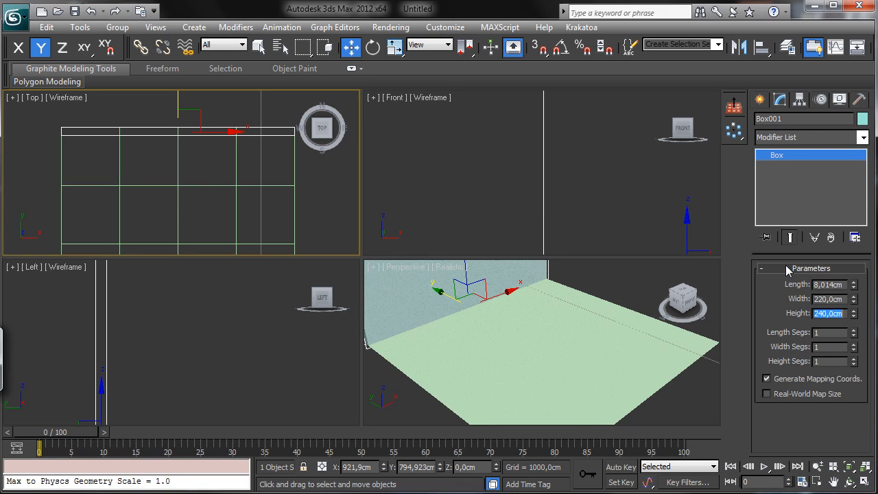
# - Clone the wall as one instance along the floor plane to its opposite edge in the Left view
pyautogui.click(865, 467)
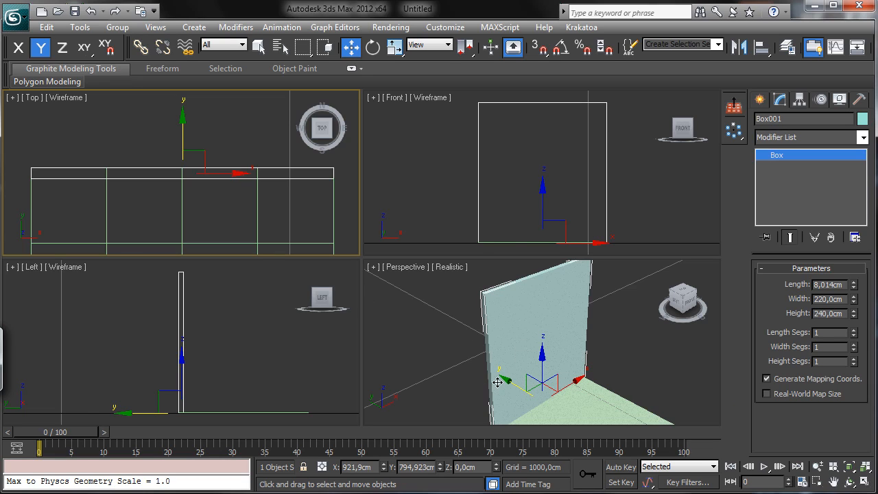
pyautogui.rightClick(208, 201)
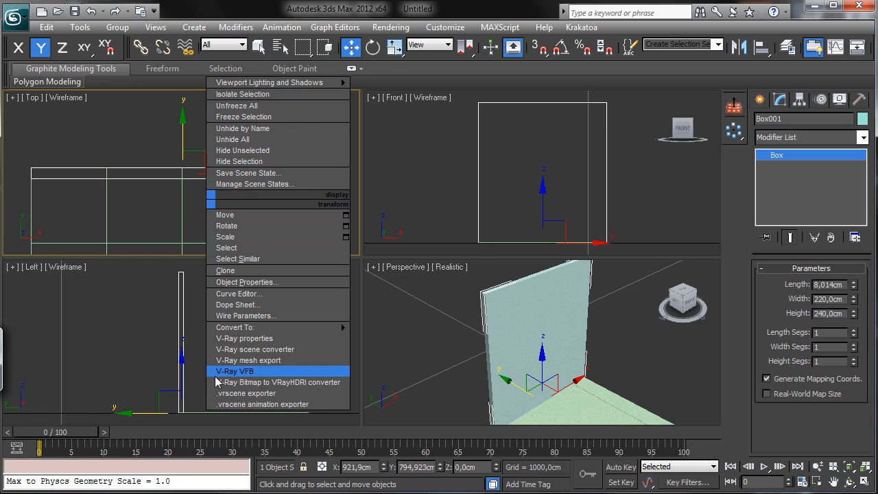
pyautogui.click(191, 376)
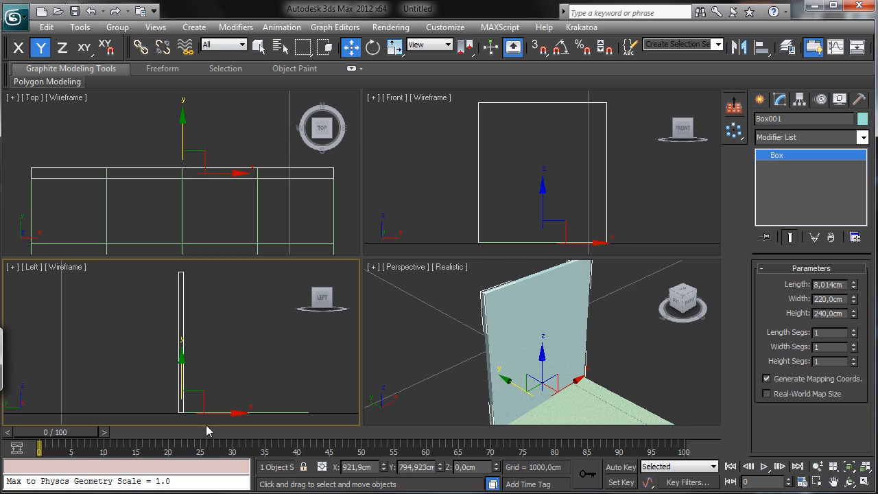
pyautogui.keyDown('shift'); pyautogui.moveTo(227, 412); pyautogui.dragTo(356, 434); pyautogui.keyUp('shift')
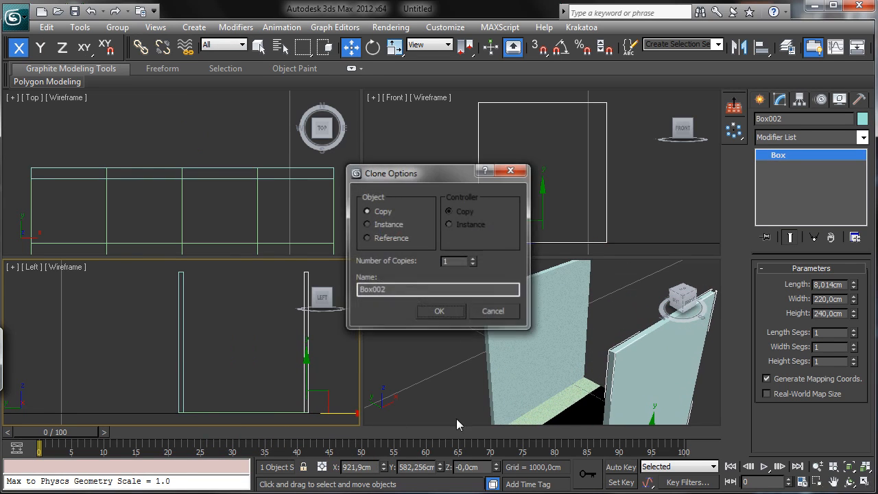
pyautogui.click(385, 226)
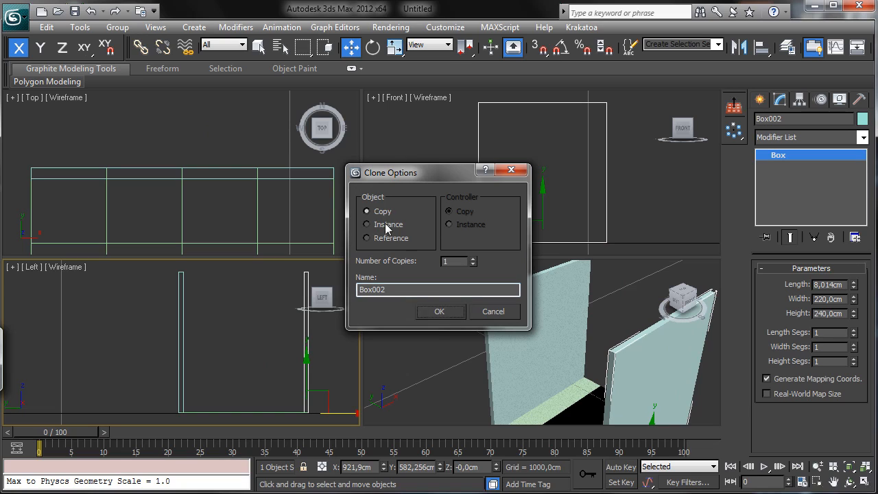
pyautogui.click(447, 313)
# - Rename the plane as Floor, the original wall as Wall_SX and its instance on the opposite edge as Wall_DX
pyautogui.click(559, 409)
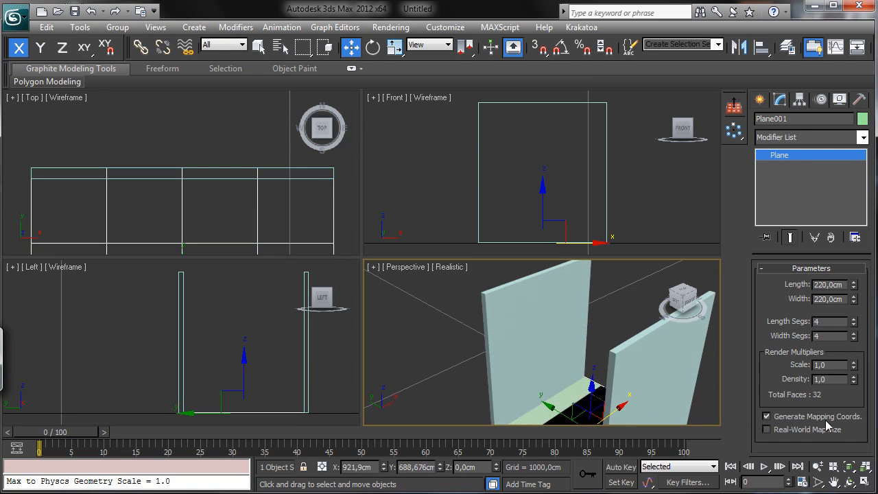
pyautogui.click(810, 118)
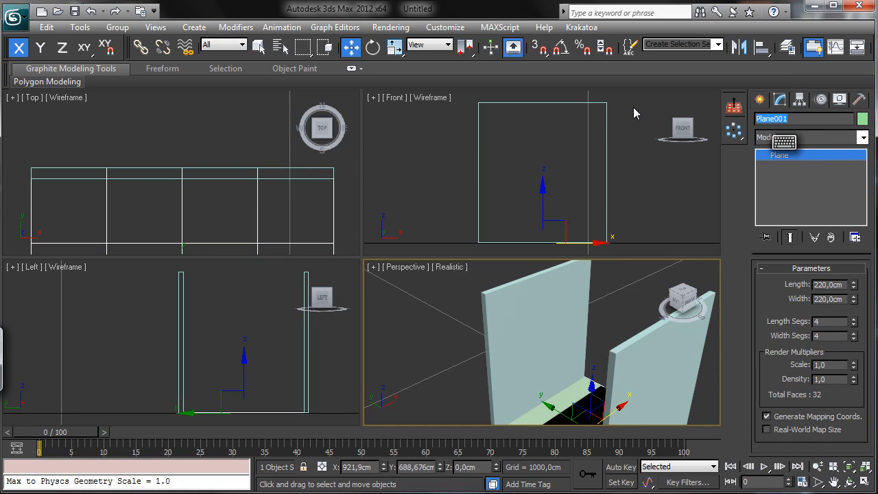
pyautogui.write('Floor')
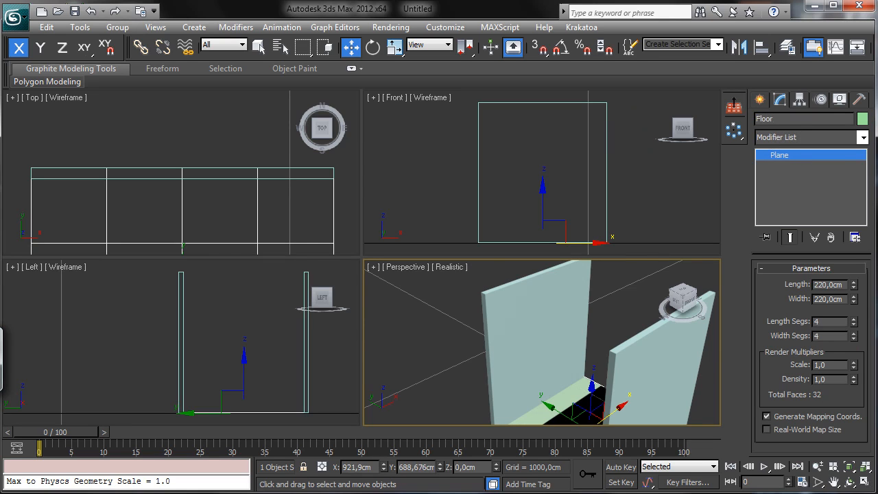
pyautogui.click(524, 319)
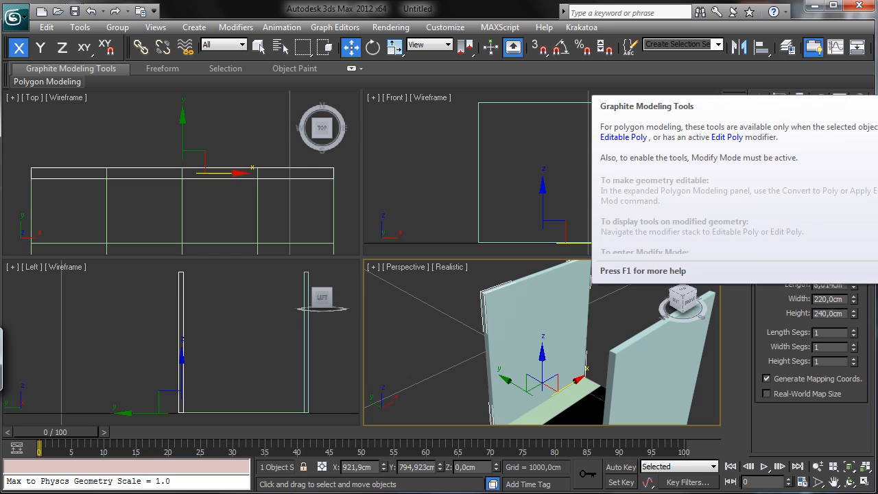
pyautogui.click(642, 367)
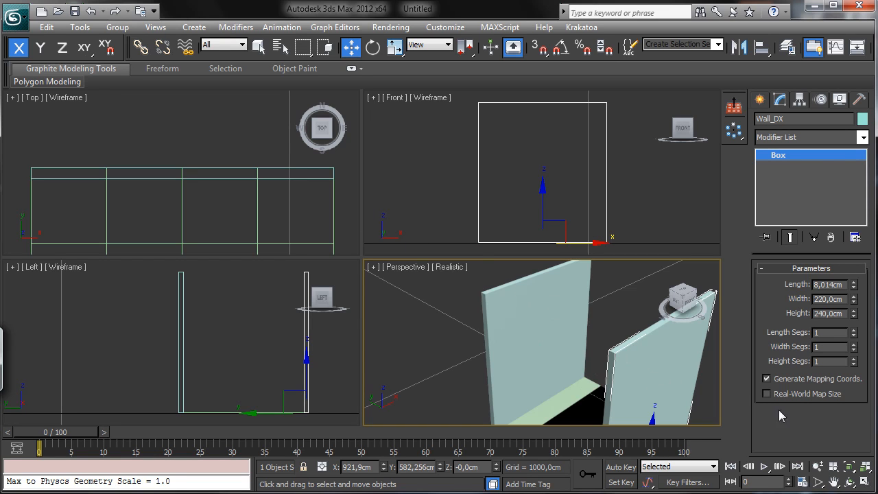
# - Clone Wall_DX as an independent copy rotated 90 degrees about Z with angle snap on, and name it Wall_Door_1
pyautogui.click(865, 482)
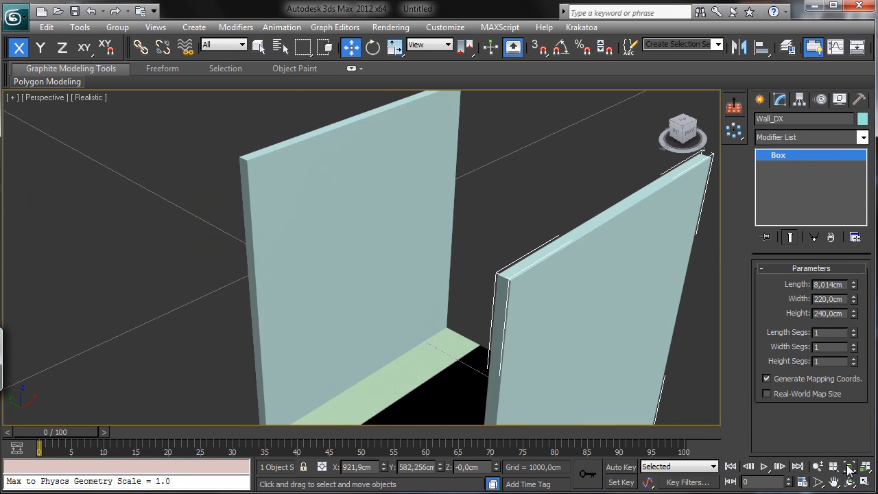
pyautogui.click(849, 467)
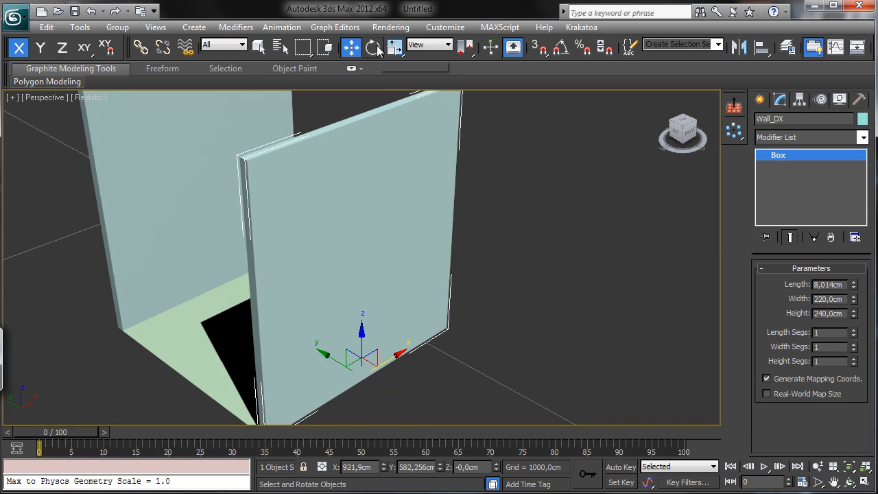
pyautogui.click(372, 47)
pyautogui.click(560, 46)
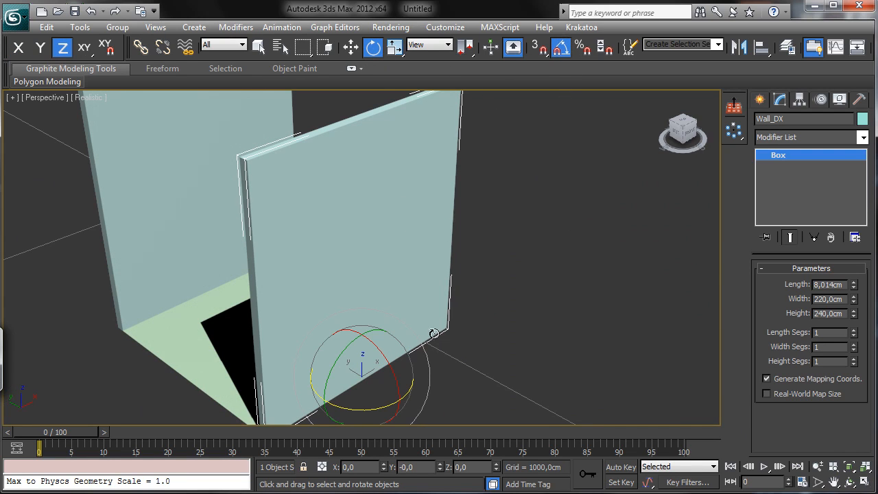
pyautogui.keyDown('shift'); pyautogui.moveTo(373, 409); pyautogui.dragTo(445, 407); pyautogui.keyUp('shift')
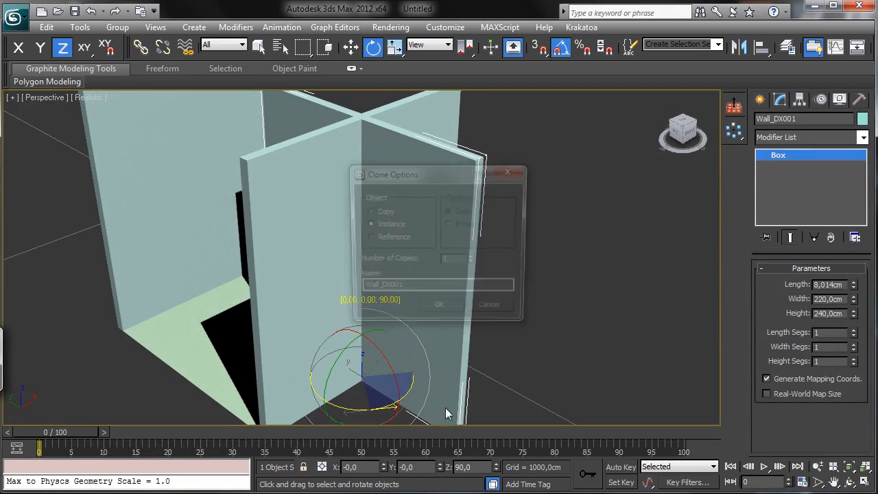
pyautogui.click(379, 210)
pyautogui.moveTo(378, 289); pyautogui.dragTo(427, 289)
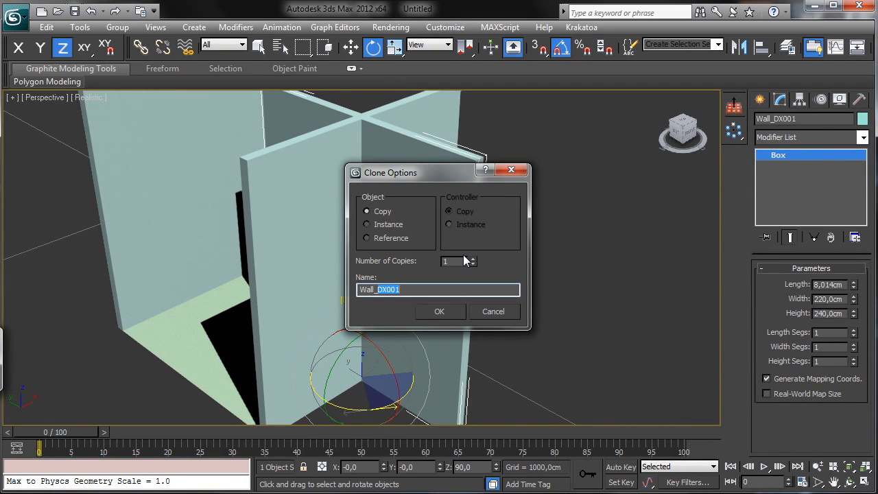
pyautogui.write('Door_')
pyautogui.press('Return')
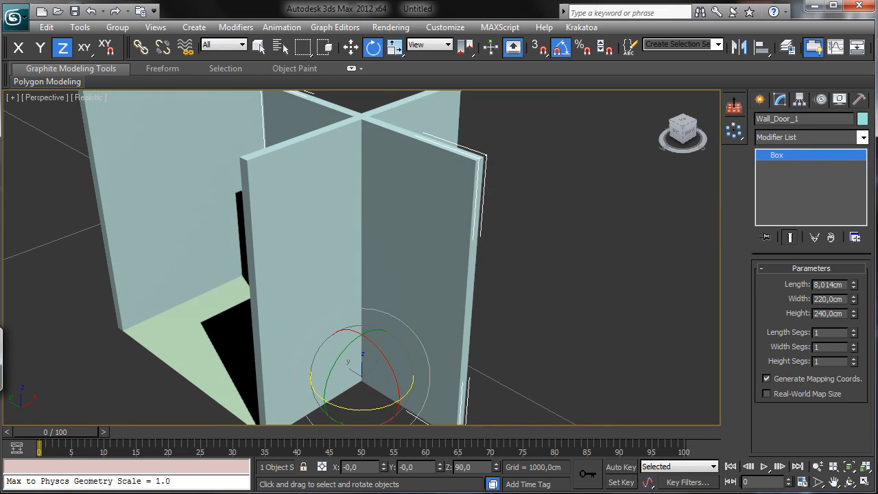
# - Align Wall_Door_1 with the floor by pivot points on X, Y and Z, and move it about 105 cm along negative X to the floor's edge
pyautogui.click(761, 47)
pyautogui.click(199, 367)
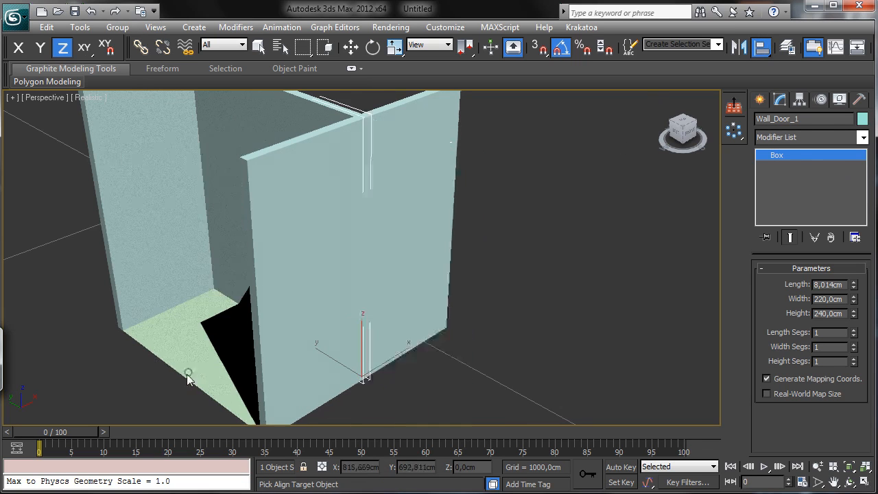
pyautogui.click(446, 364)
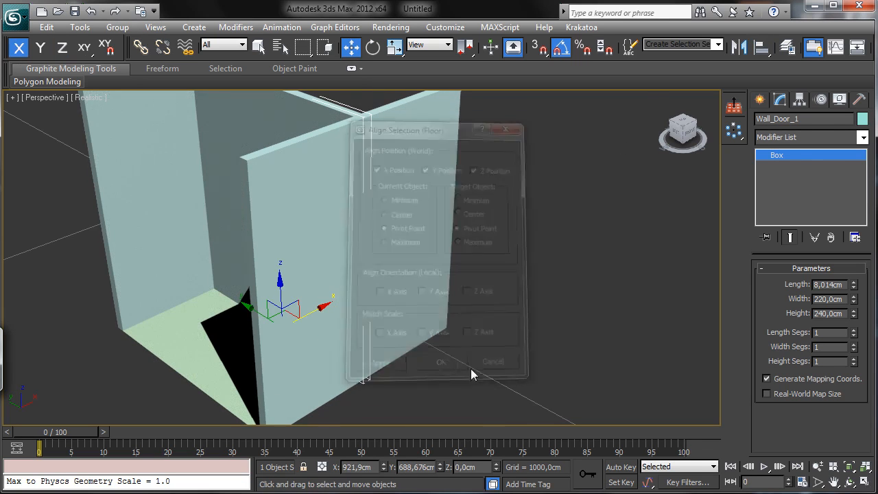
pyautogui.click(836, 483)
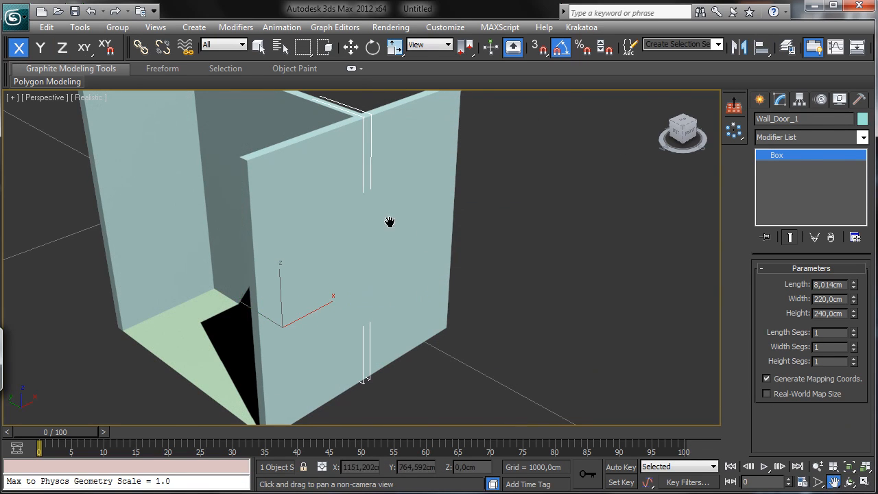
pyautogui.moveTo(392, 221); pyautogui.dragTo(466, 188)
pyautogui.press('w')
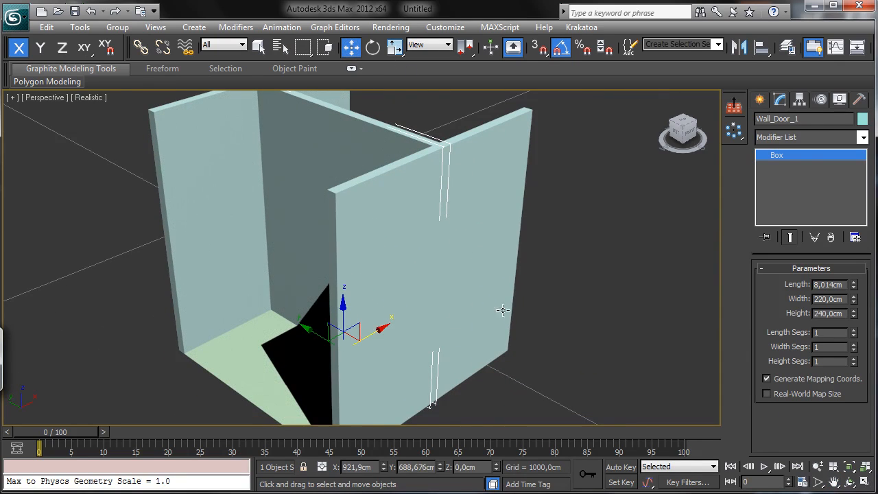
pyautogui.moveTo(380, 329); pyautogui.dragTo(300, 386)
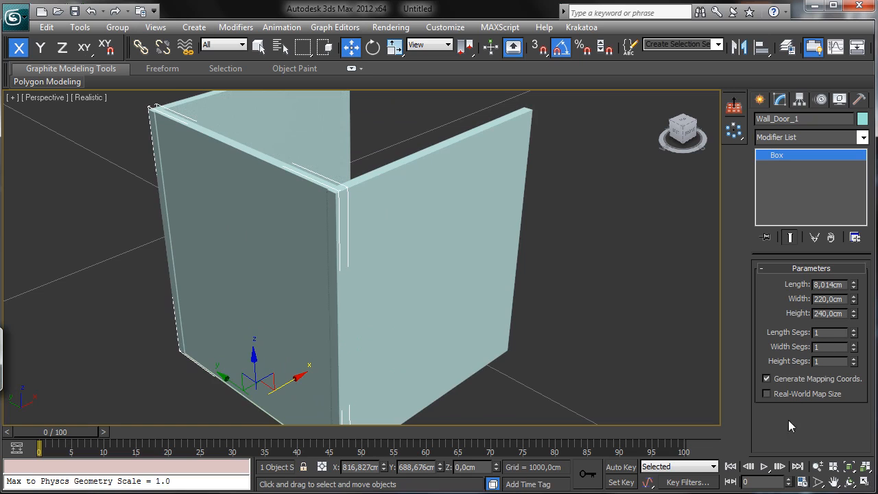
# - Set Wall_Door_1's width to 200 cm
pyautogui.click(864, 481)
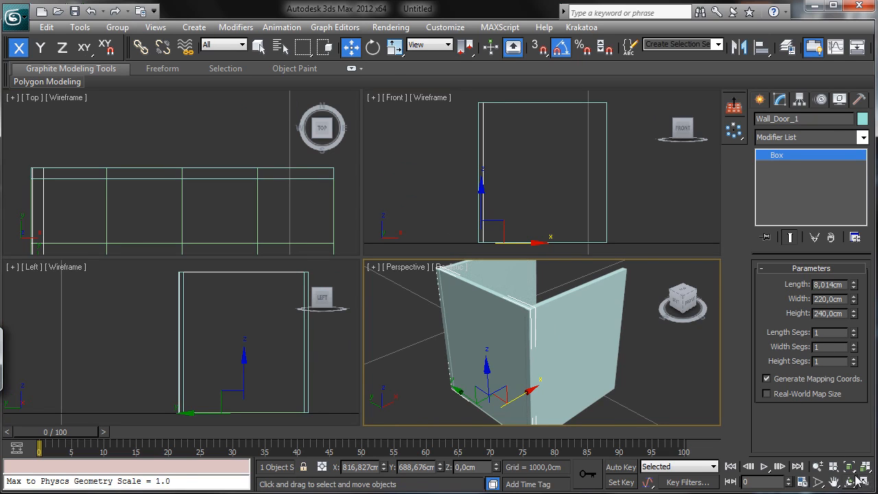
pyautogui.click(849, 482)
pyautogui.moveTo(551, 354); pyautogui.dragTo(414, 331)
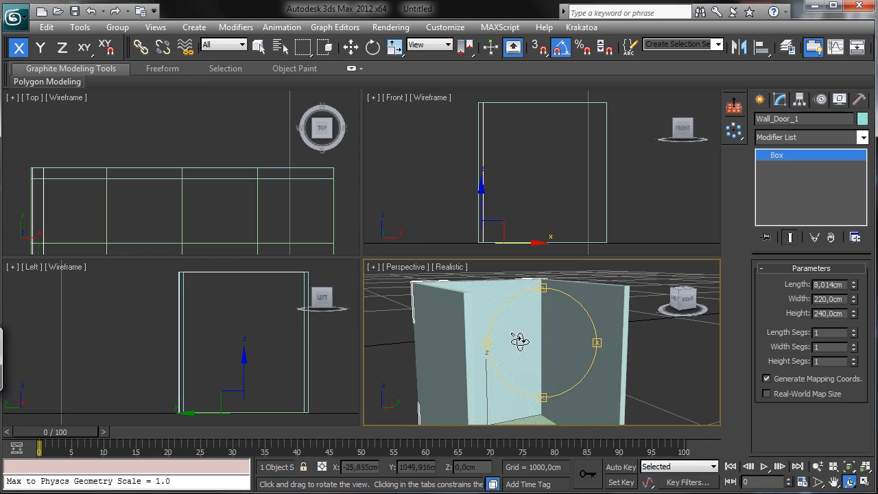
pyautogui.click(834, 482)
pyautogui.moveTo(554, 374); pyautogui.dragTo(633, 355)
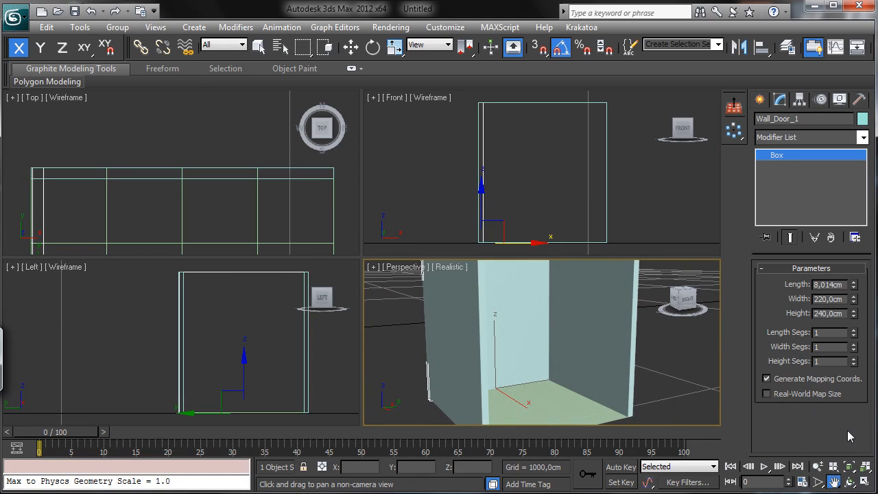
pyautogui.click(817, 466)
pyautogui.moveTo(517, 347); pyautogui.dragTo(524, 379)
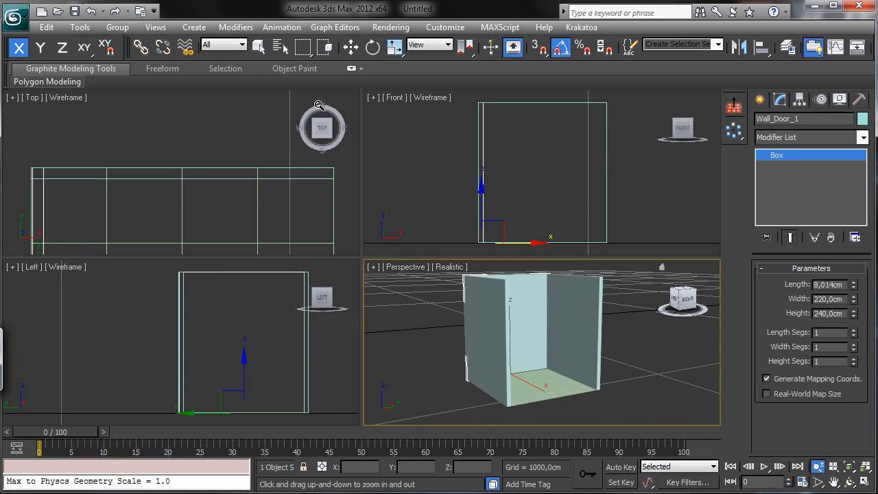
pyautogui.click(258, 46)
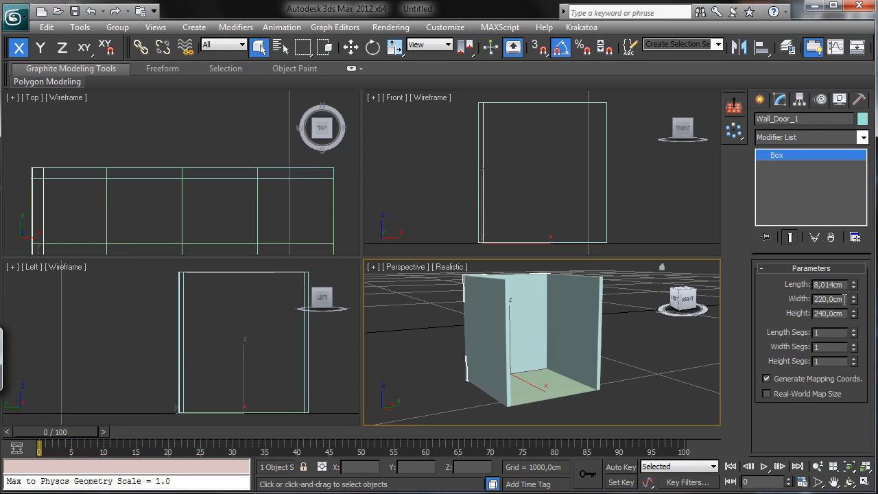
pyautogui.doubleClick(844, 299)
pyautogui.write('200')
pyautogui.press('Return')
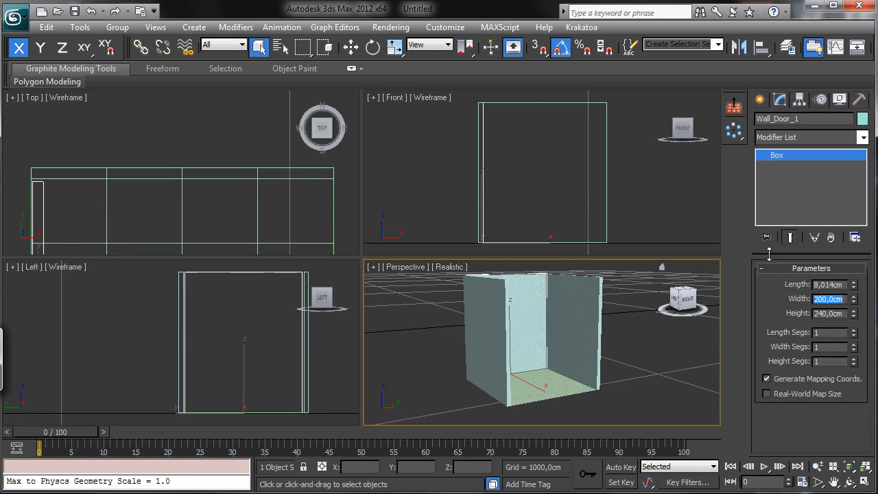
# - Set Wall_SX's width to 200 cm and its length to 20 cm
pyautogui.click(592, 331)
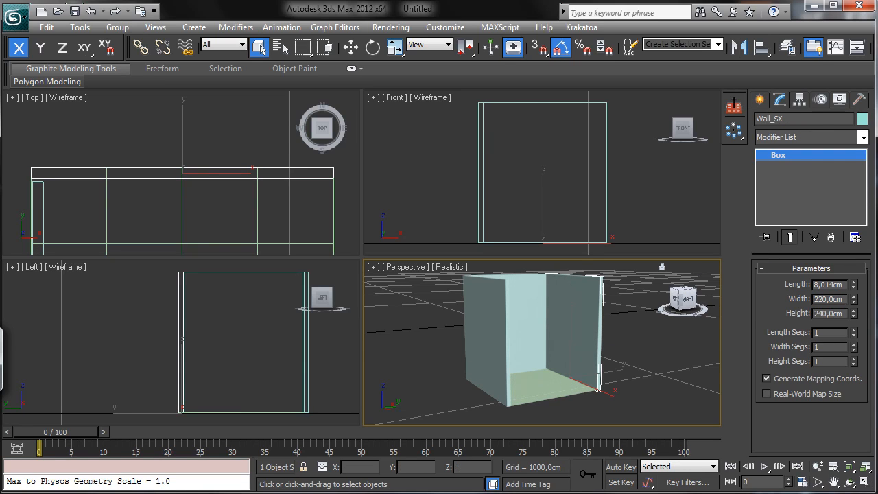
pyautogui.doubleClick(847, 298)
pyautogui.write('200')
pyautogui.press('Return')
pyautogui.doubleClick(845, 284)
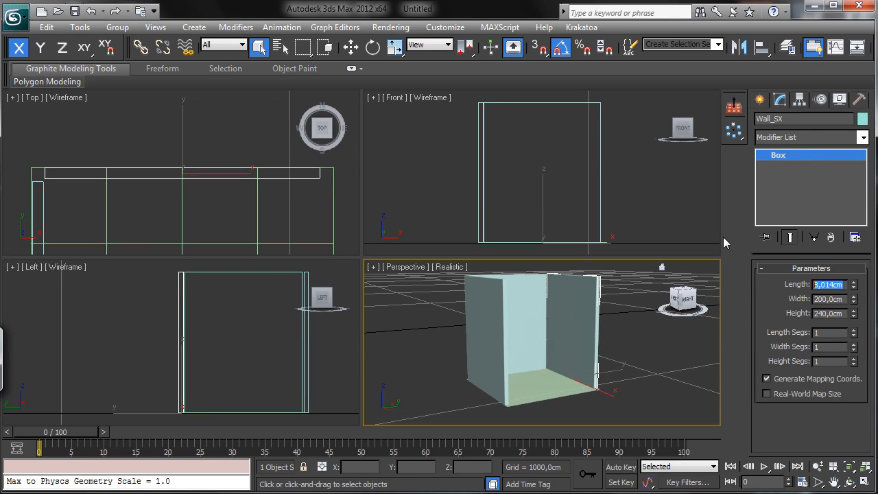
pyautogui.write('20')
pyautogui.press('Return')
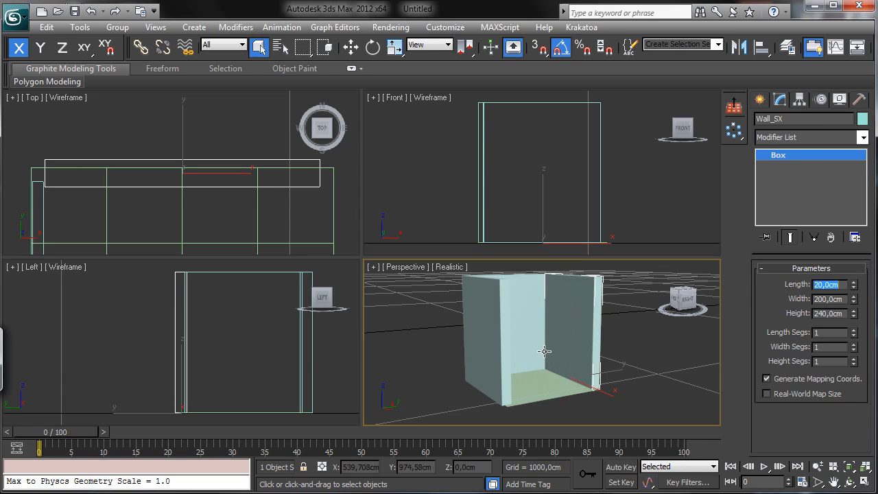
# - Set the floor plane's length and width to 200 cm
pyautogui.click(542, 388)
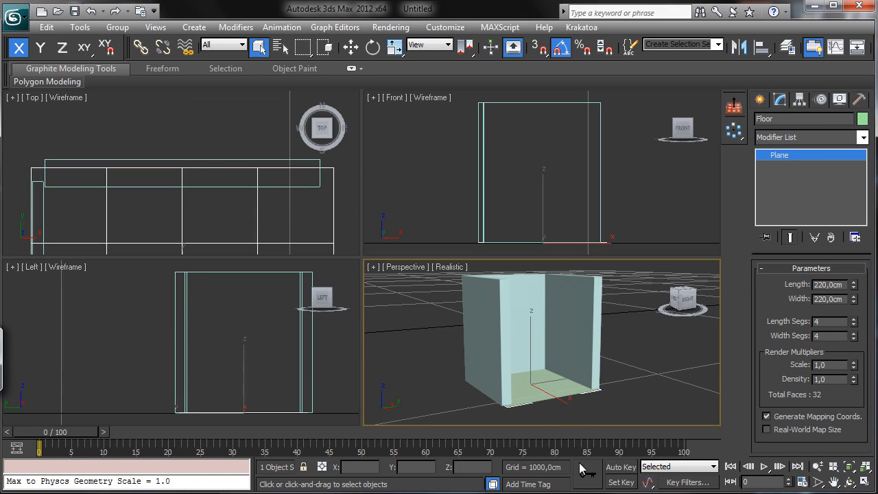
pyautogui.doubleClick(844, 284)
pyautogui.write('200')
pyautogui.press('Tab')
pyautogui.write('2')
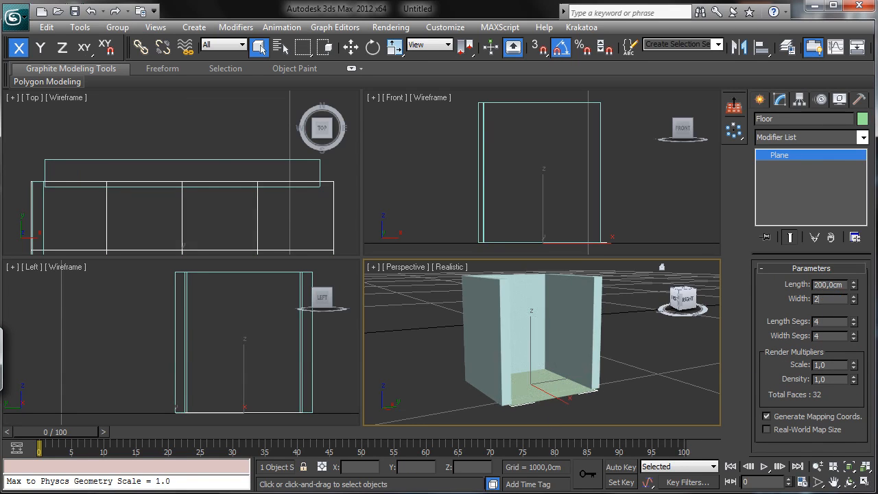
pyautogui.write('00')
pyautogui.press('Return')
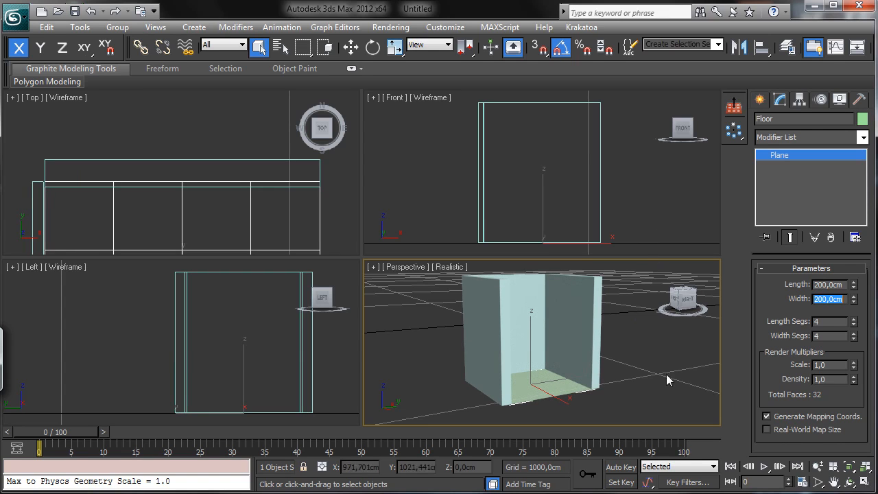
# - Try moving Wall_SX about 19 cm along negative Y, and undo that move
pyautogui.click(864, 482)
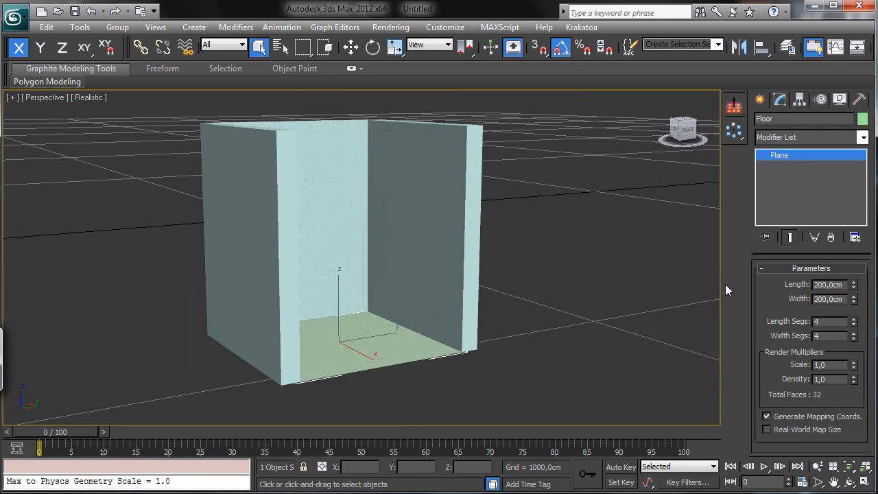
pyautogui.click(465, 282)
pyautogui.click(350, 46)
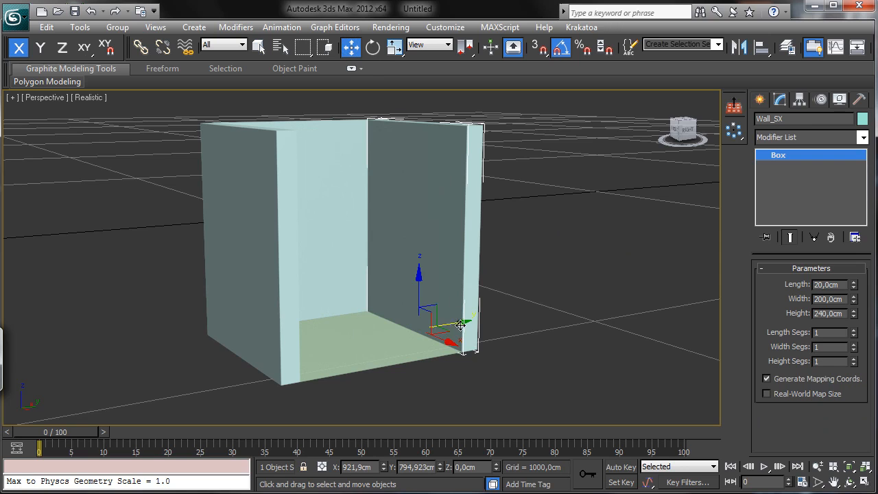
pyautogui.moveTo(458, 325)
pyautogui.mouseDown()
pyautogui.moveTo(440, 327)
pyautogui.moveTo(449, 325)
pyautogui.mouseUp()
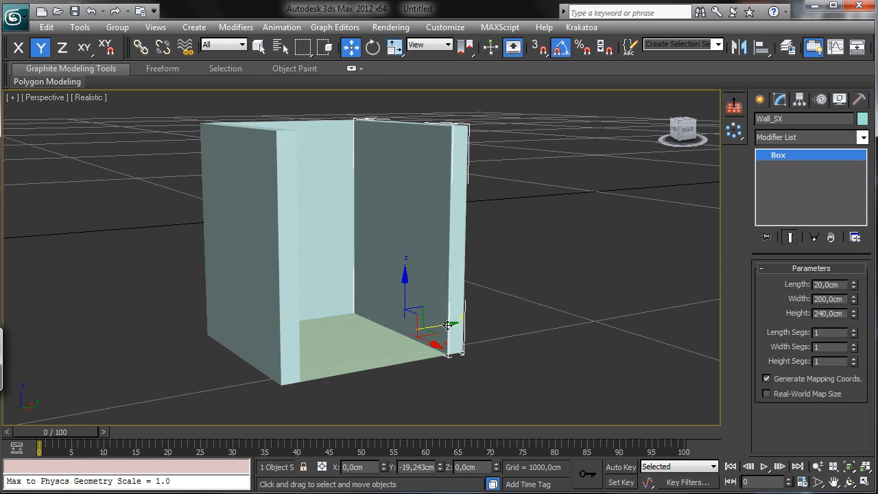
pyautogui.hotkey('ctrl', 'z')
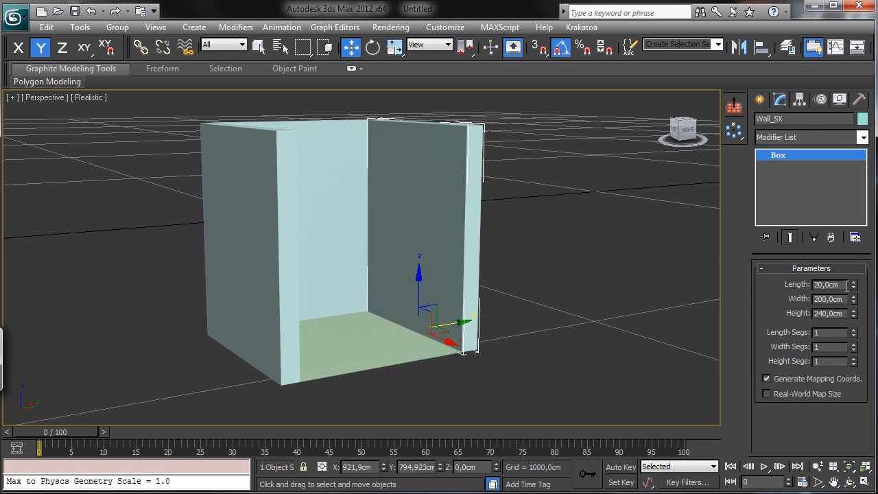
# - Set Wall_SX's length to 8 cm, move it about 13 cm along negative Y, and shift the opposite side wall inward along Y
pyautogui.doubleClick(846, 285)
pyautogui.write('8')
pyautogui.press('Tab')
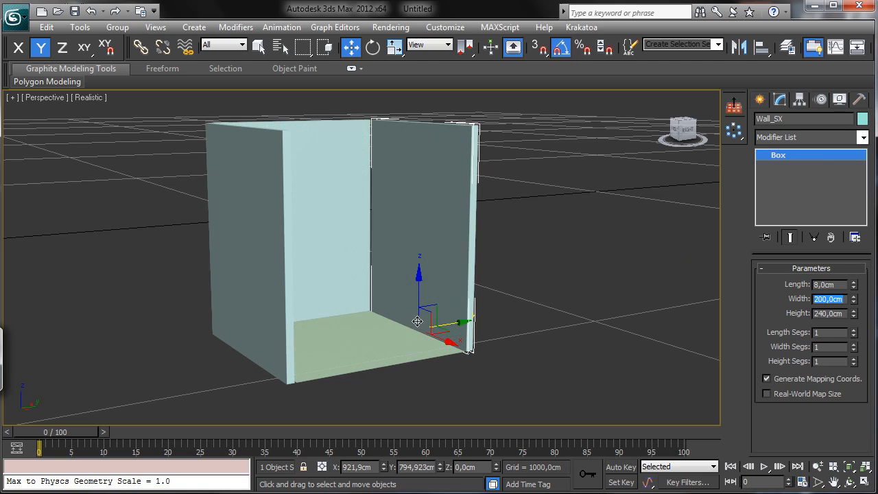
pyautogui.moveTo(462, 322); pyautogui.dragTo(451, 322)
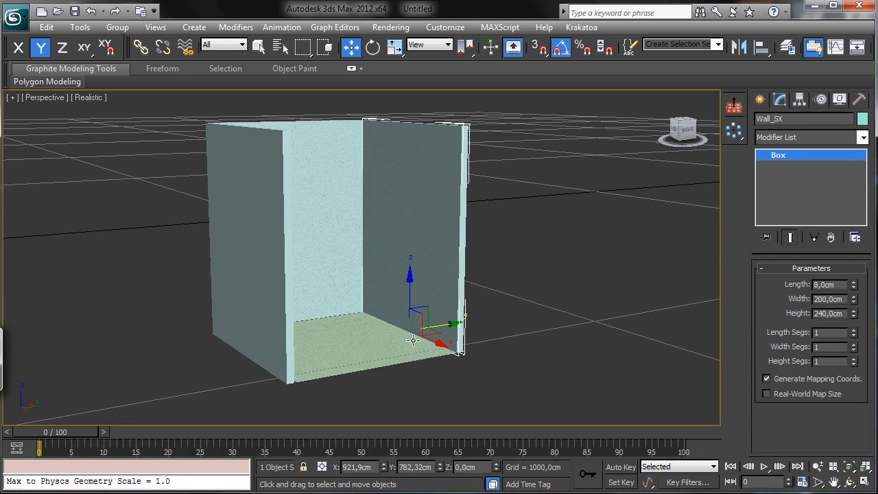
pyautogui.click(269, 339)
pyautogui.moveTo(297, 350); pyautogui.dragTo(301, 337)
# - Set Wall_Door_1's length to 20 cm
pyautogui.click(330, 237)
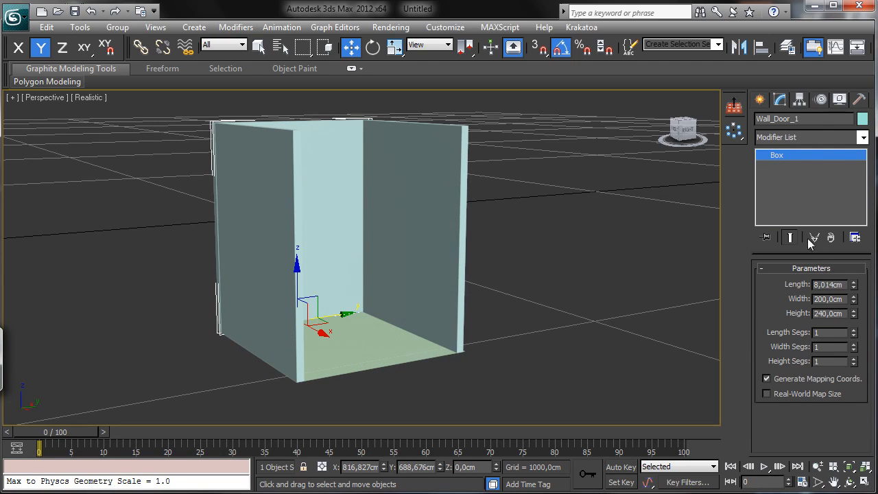
pyautogui.doubleClick(810, 283)
pyautogui.write('20')
pyautogui.press('Return')
# - In the top view, move Wall_Door_1 about 15 cm along positive X and Wall_SX about 2.6 cm along positive Y to the floor's edges
pyautogui.click(866, 482)
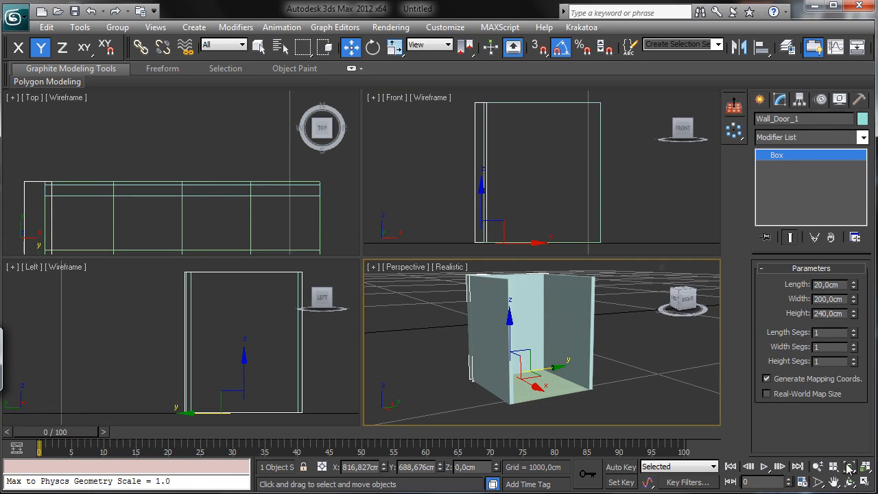
pyautogui.click(319, 200)
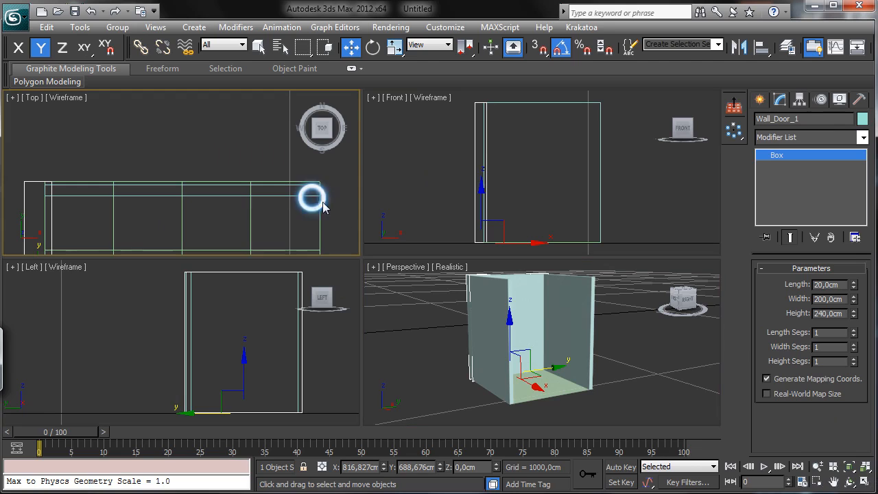
pyautogui.click(848, 466)
pyautogui.moveTo(229, 174)
pyautogui.mouseDown()
pyautogui.moveTo(251, 173)
pyautogui.moveTo(242, 173)
pyautogui.mouseUp()
pyautogui.click(234, 107)
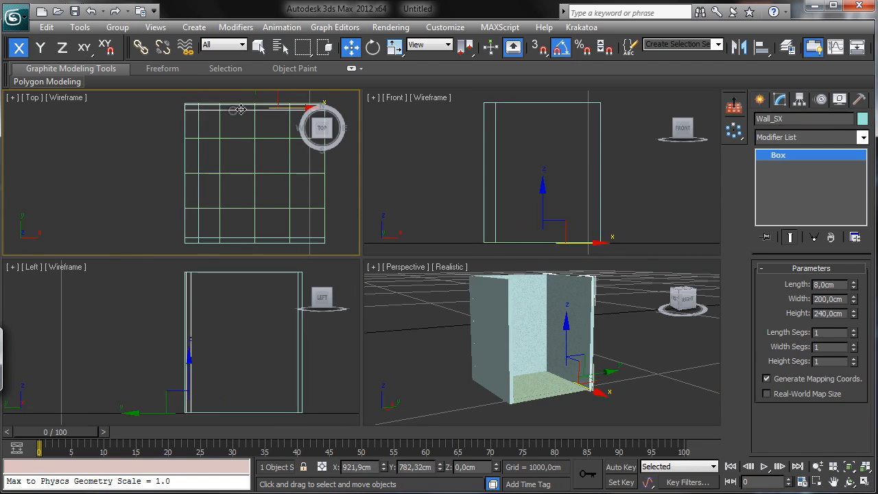
pyautogui.moveTo(254, 91); pyautogui.dragTo(256, 90)
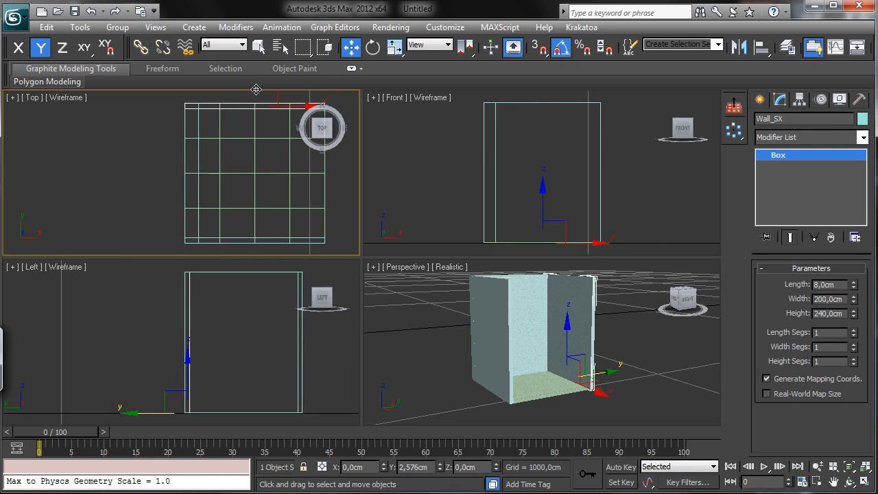
# - Set Wall_Door_1's height to 200 cm
pyautogui.click(197, 160)
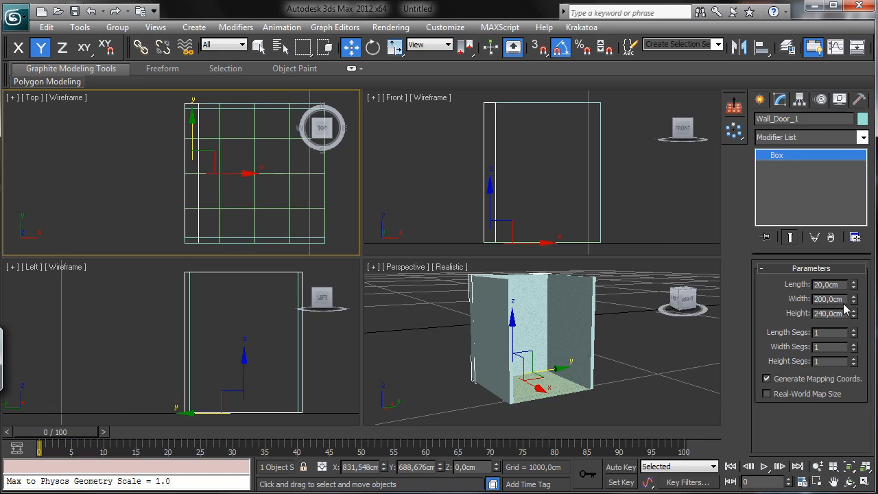
pyautogui.moveTo(844, 313); pyautogui.dragTo(775, 310)
pyautogui.write('200')
pyautogui.press('Return')
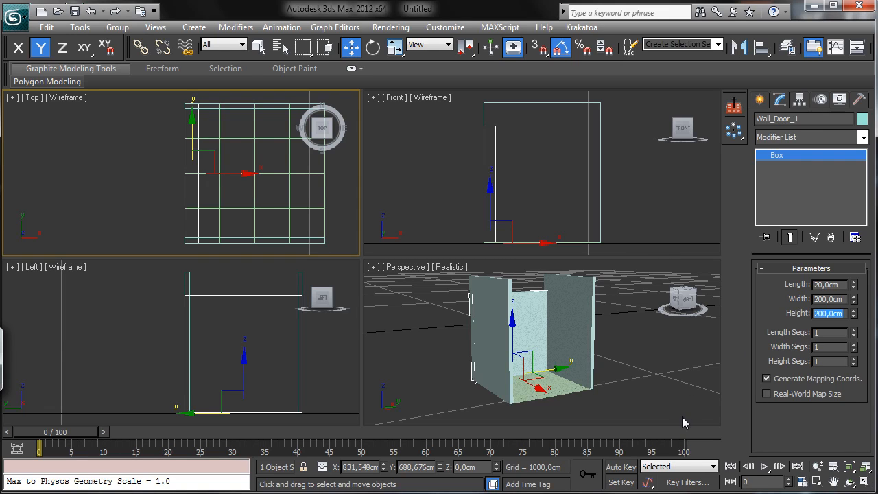
# - Create a box in the left view over the middle of Wall_Door_1, about 242 cm long, 97 cm wide and 76 cm high
pyautogui.click(759, 99)
pyautogui.click(786, 189)
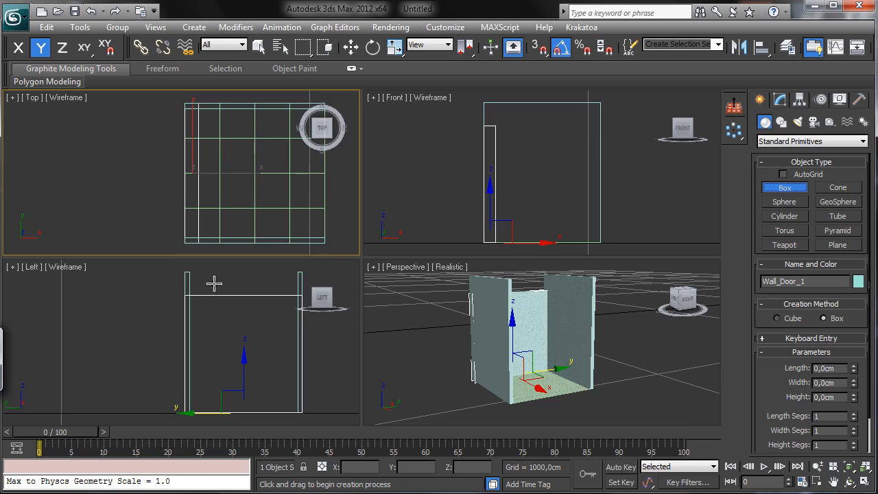
pyautogui.moveTo(214, 284); pyautogui.dragTo(271, 426)
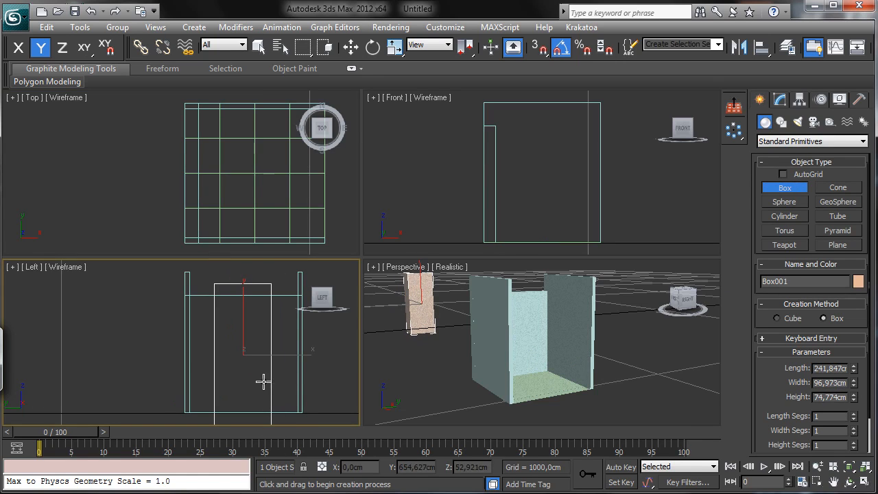
pyautogui.click(261, 380)
pyautogui.click(259, 47)
# - Align the new box to Wall_Door_1 center to center on X, Y and Z
pyautogui.click(761, 47)
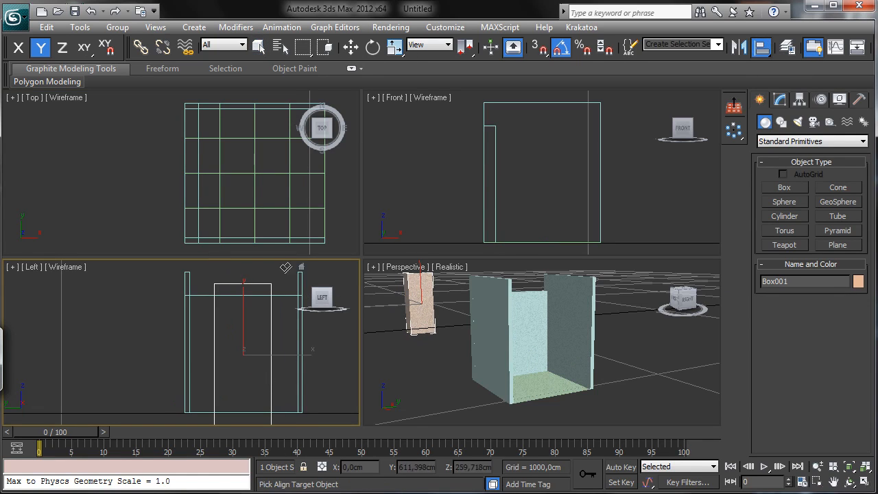
pyautogui.click(325, 310)
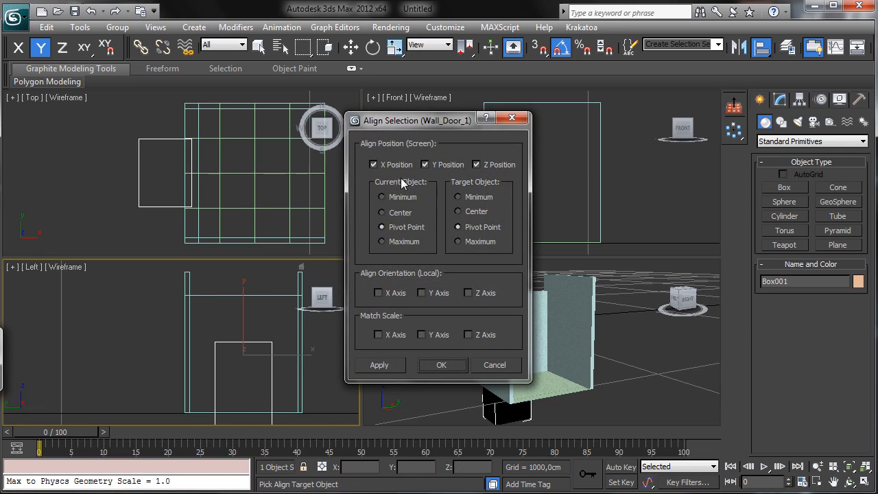
pyautogui.click(382, 212)
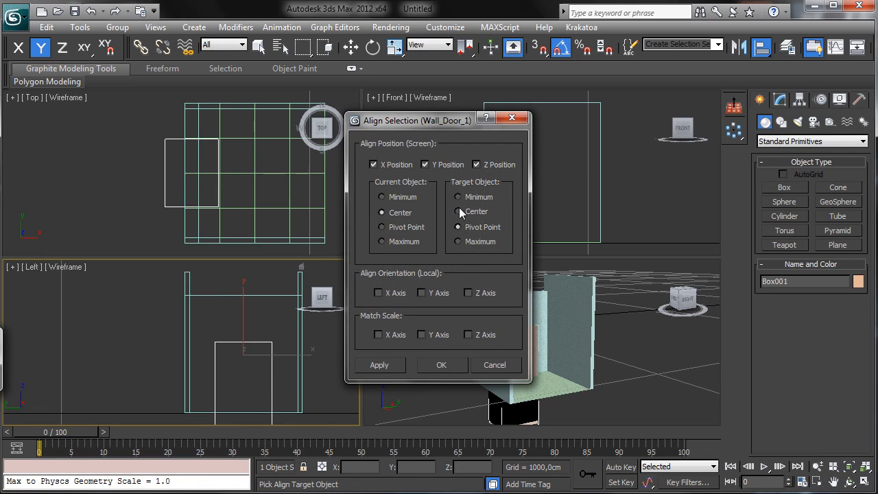
pyautogui.click(458, 211)
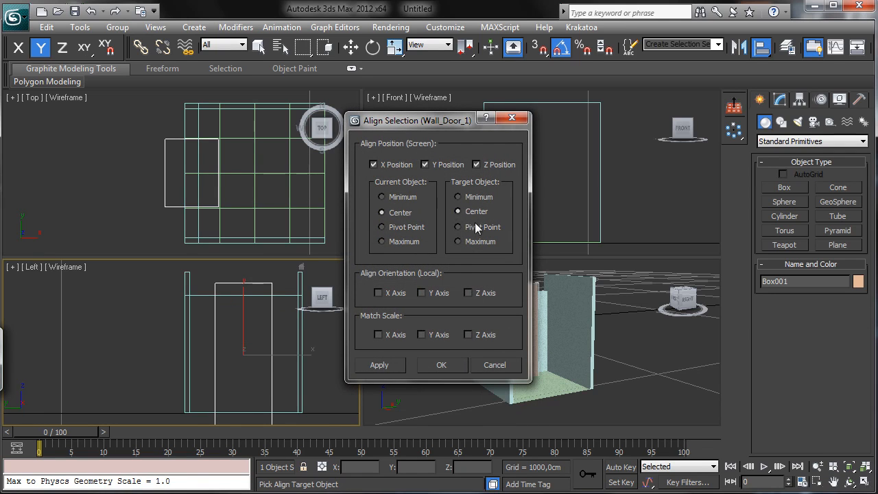
pyautogui.click(439, 365)
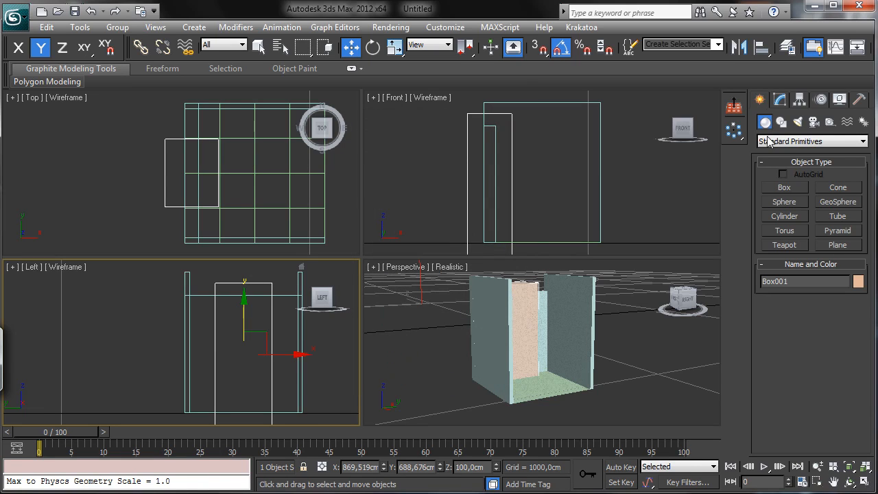
# - Set the door-cutting box's width to 110 cm
pyautogui.click(780, 100)
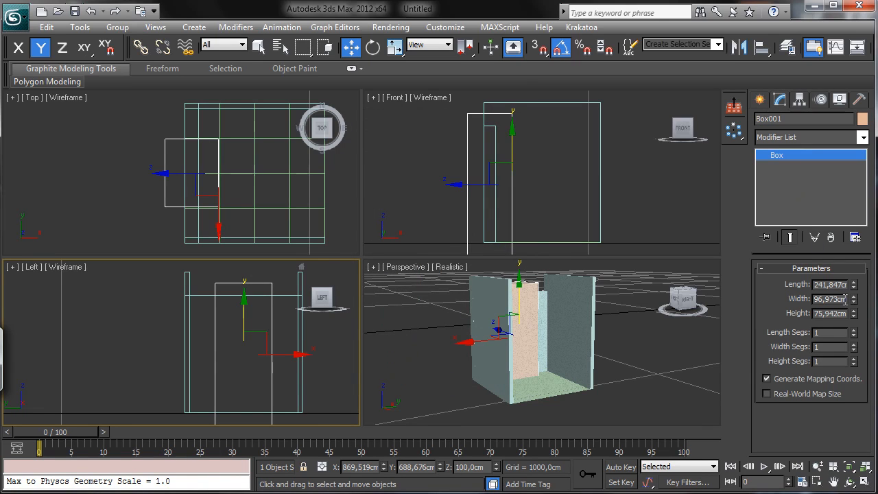
pyautogui.click(845, 298)
pyautogui.write('110')
pyautogui.press('Return')
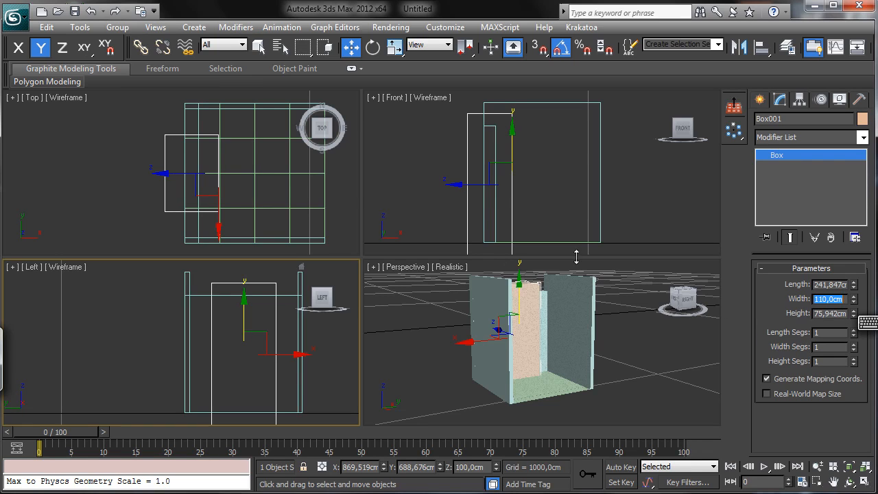
# - Subtract the door-cutting box from Wall_Door_1 with the ProBoolean compound object
pyautogui.click(291, 296)
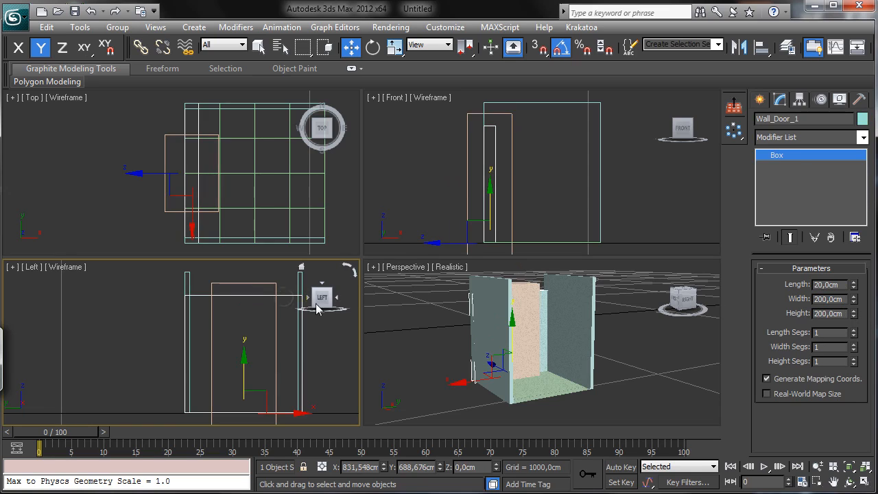
pyautogui.click(760, 100)
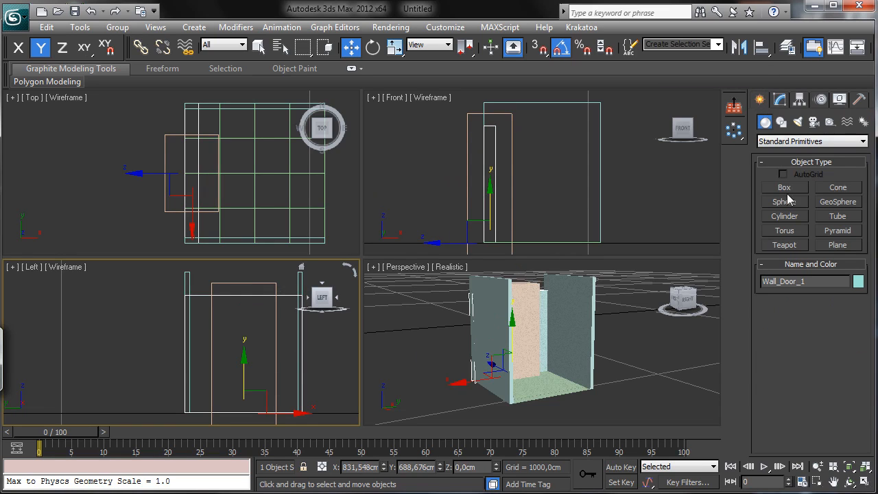
pyautogui.click(783, 142)
pyautogui.click(789, 169)
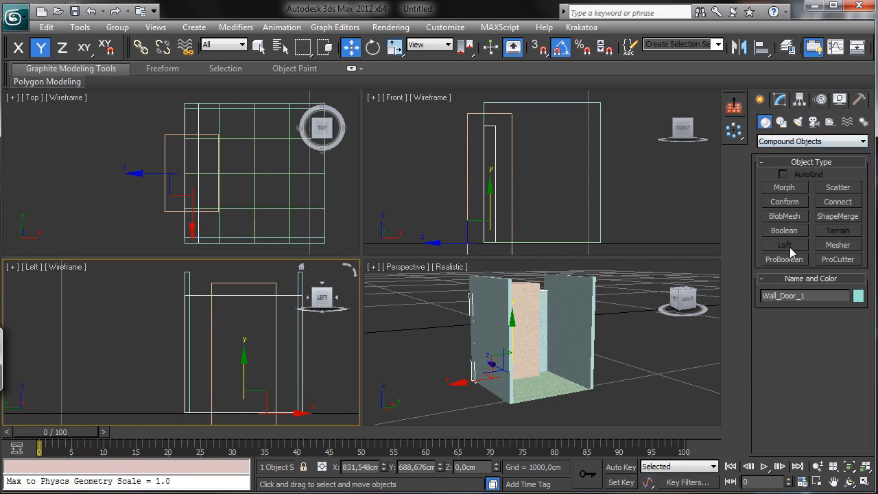
pyautogui.click(789, 261)
pyautogui.click(801, 333)
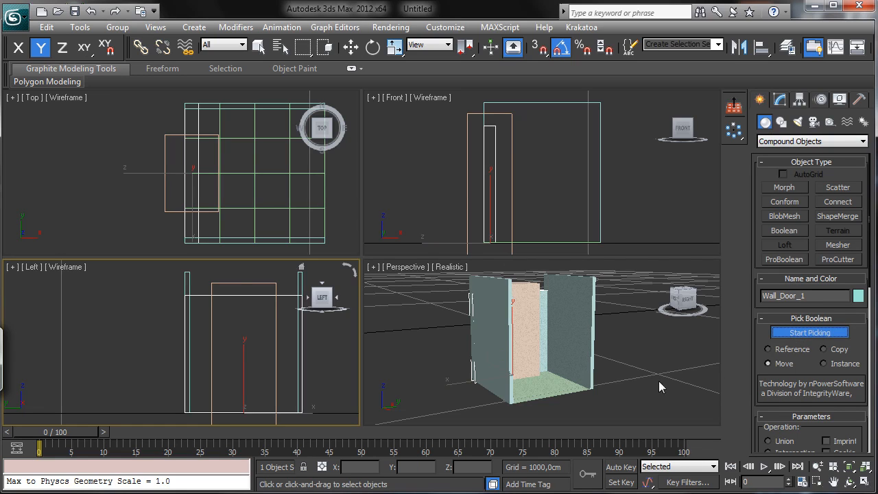
pyautogui.click(265, 285)
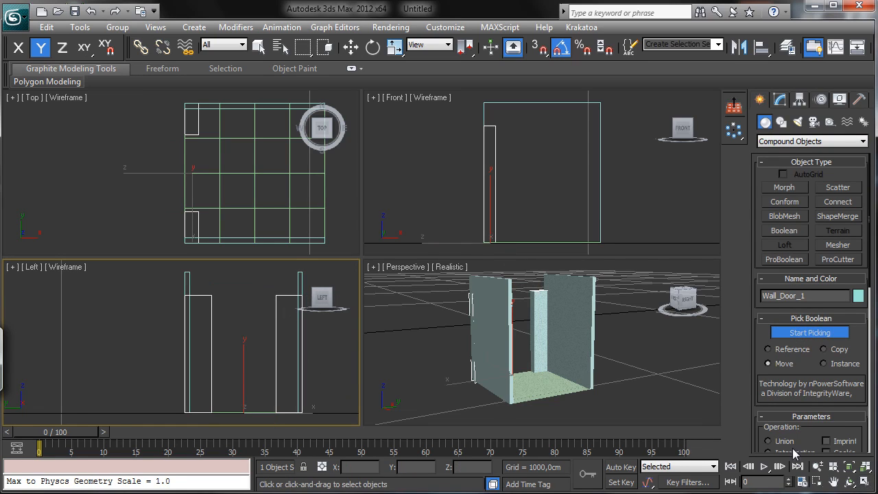
# - Examine the opening cut in Wall_Door_1 up close in a maximized perspective view
pyautogui.click(606, 372)
pyautogui.click(864, 482)
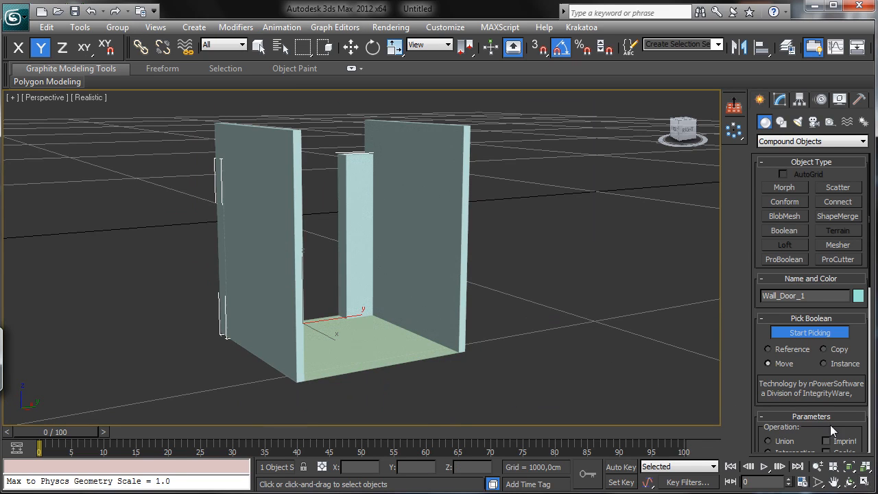
pyautogui.click(849, 474)
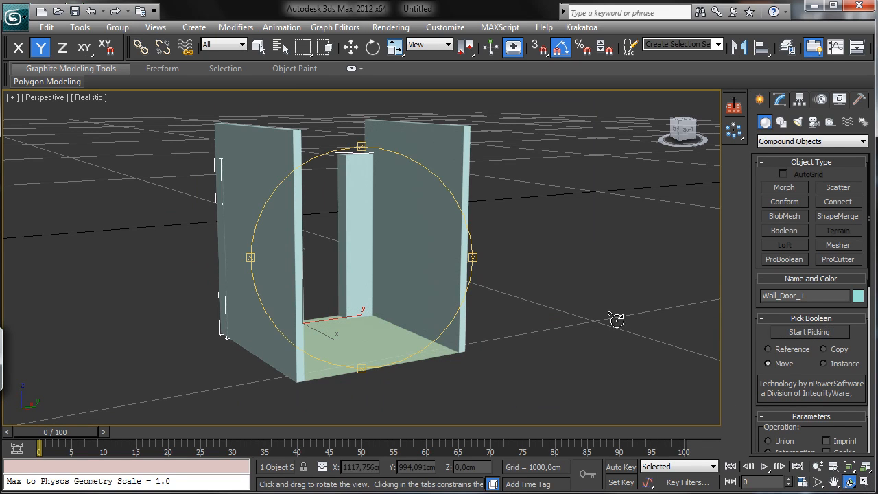
pyautogui.moveTo(617, 320)
pyautogui.mouseDown()
pyautogui.moveTo(359, 263)
pyautogui.moveTo(408, 263)
pyautogui.mouseUp()
pyautogui.click(817, 467)
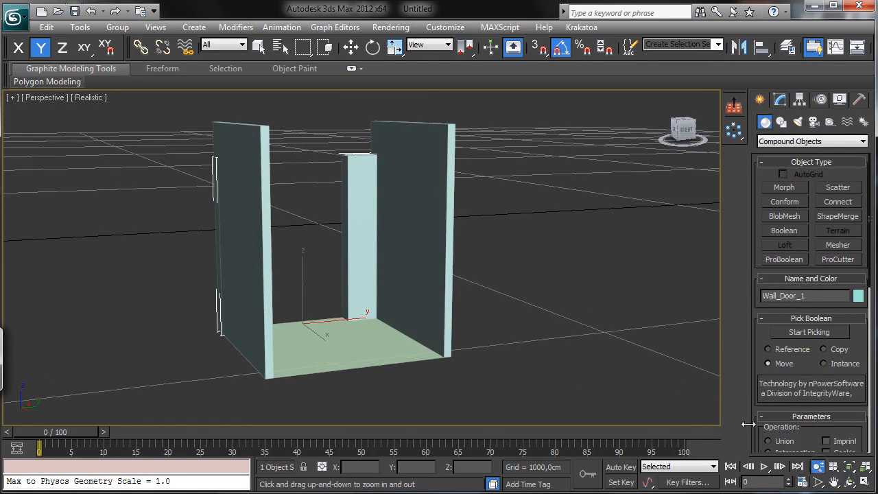
pyautogui.moveTo(394, 302); pyautogui.dragTo(401, 273)
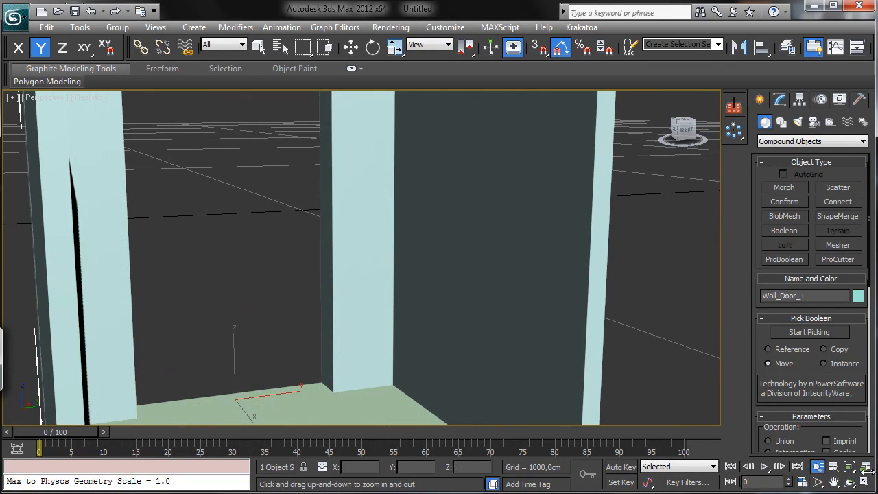
pyautogui.click(832, 480)
pyautogui.moveTo(447, 254); pyautogui.dragTo(542, 287)
pyautogui.click(258, 46)
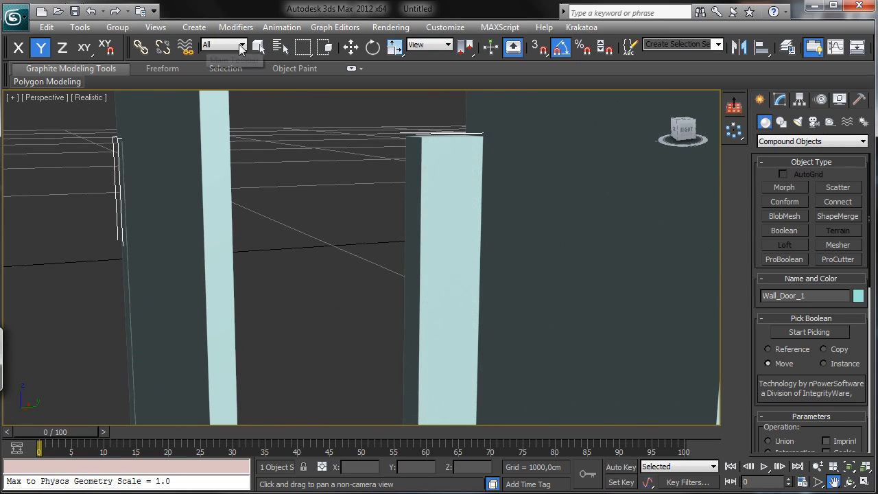
# - Display edged faces in the perspective view and convert Wall_Door_1 to an editable poly
pyautogui.click(89, 97)
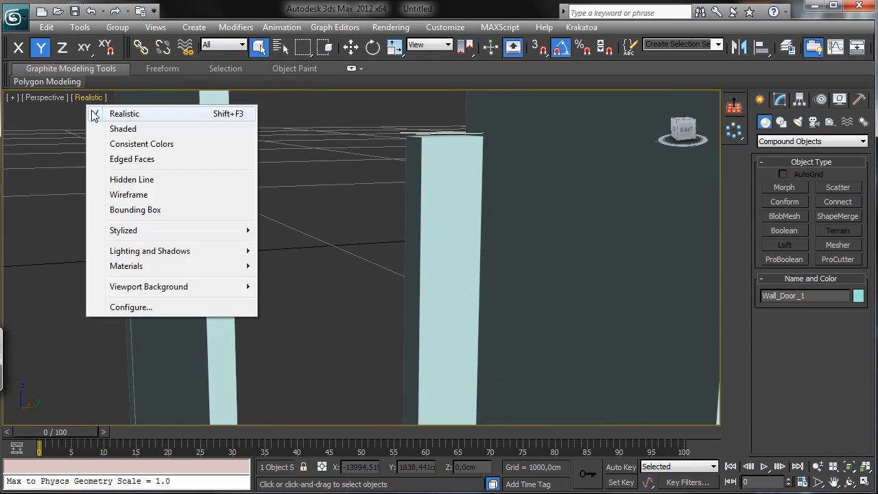
pyautogui.click(123, 159)
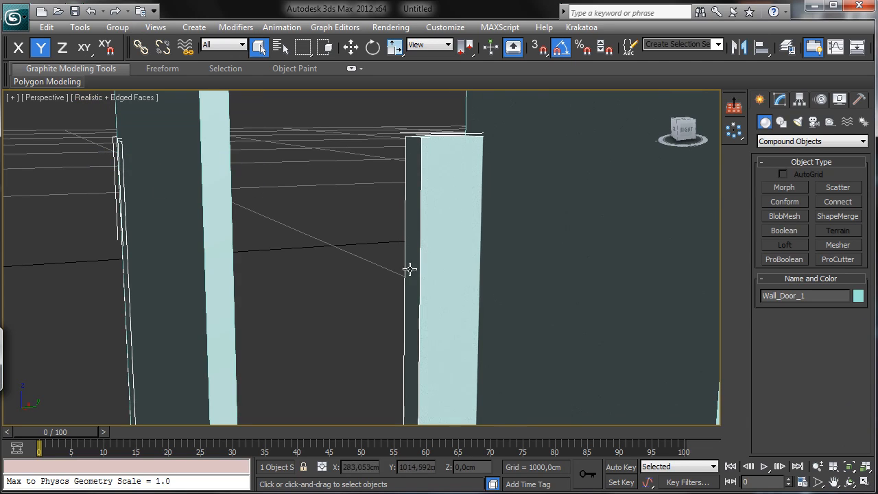
pyautogui.click(780, 101)
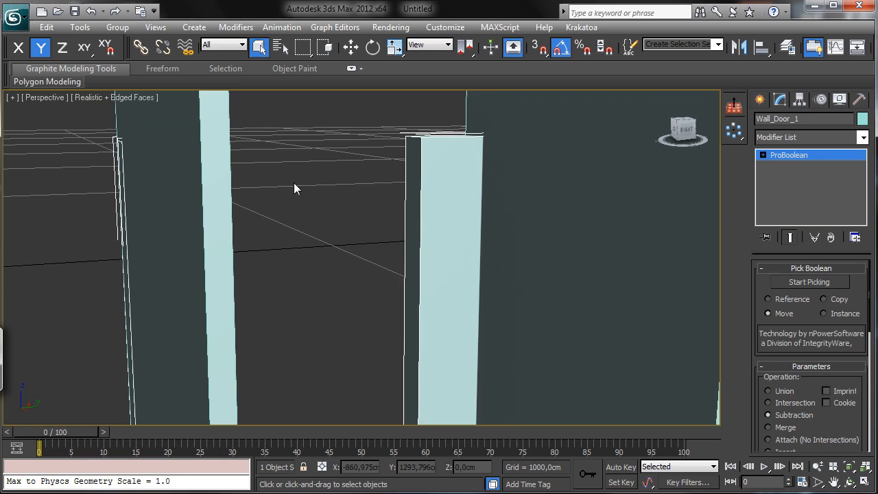
pyautogui.rightClick(423, 213)
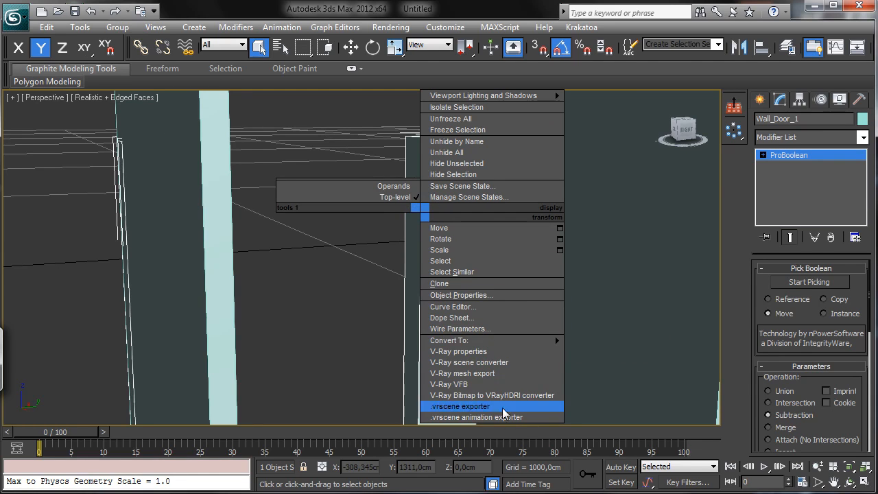
pyautogui.moveTo(533, 339)
pyautogui.click(613, 352)
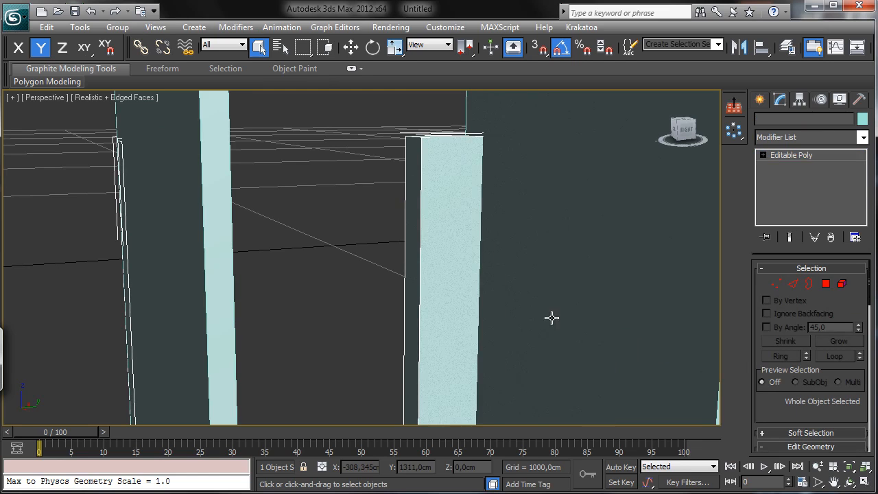
# - At edge level, select the vertical edges of Wall_Door_1's door opening and the edges at the tops of both wall stubs
pyautogui.moveTo(99, 88)
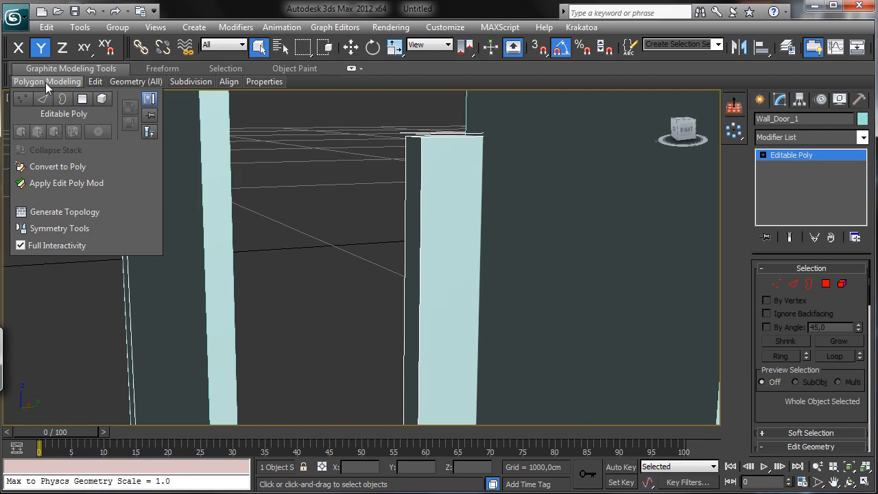
pyautogui.click(42, 98)
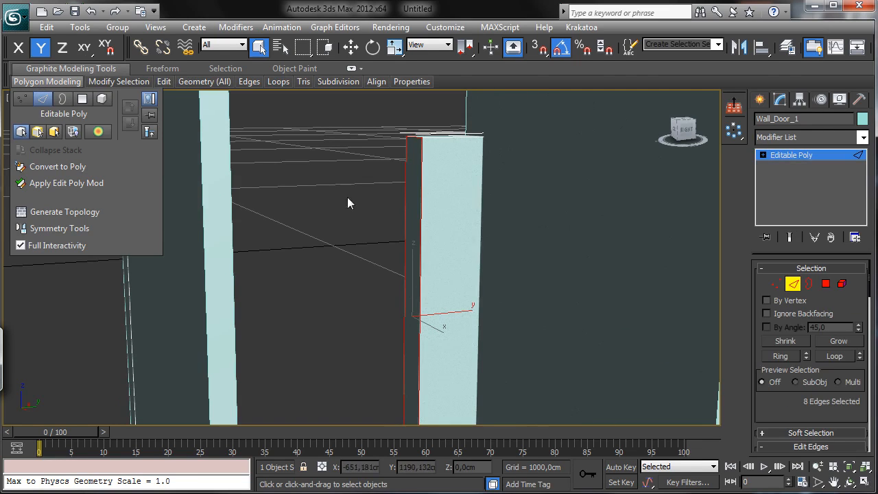
pyautogui.keyDown('ctrl'); pyautogui.click(438, 147); pyautogui.keyUp('ctrl')
pyautogui.click(849, 482)
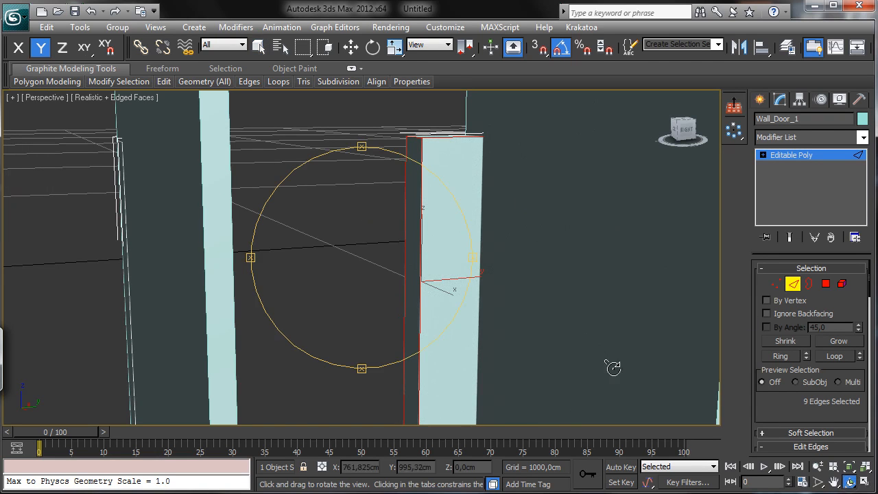
pyautogui.moveTo(382, 275)
pyautogui.mouseDown()
pyautogui.moveTo(388, 297)
pyautogui.moveTo(372, 309)
pyautogui.moveTo(384, 283)
pyautogui.mouseUp()
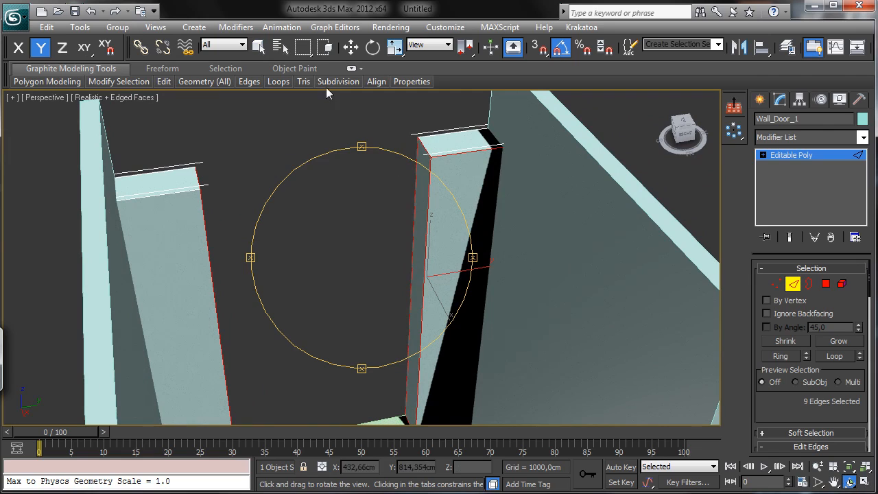
pyautogui.click(258, 46)
pyautogui.keyDown('ctrl'); pyautogui.click(429, 141); pyautogui.keyUp('ctrl')
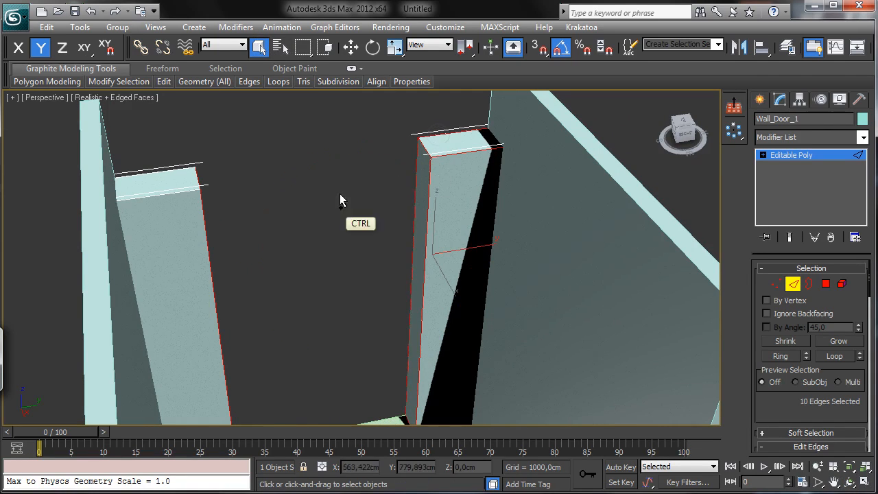
pyautogui.keyDown('ctrl'); pyautogui.click(167, 195); pyautogui.keyUp('ctrl')
pyautogui.keyDown('ctrl'); pyautogui.click(165, 171); pyautogui.keyUp('ctrl')
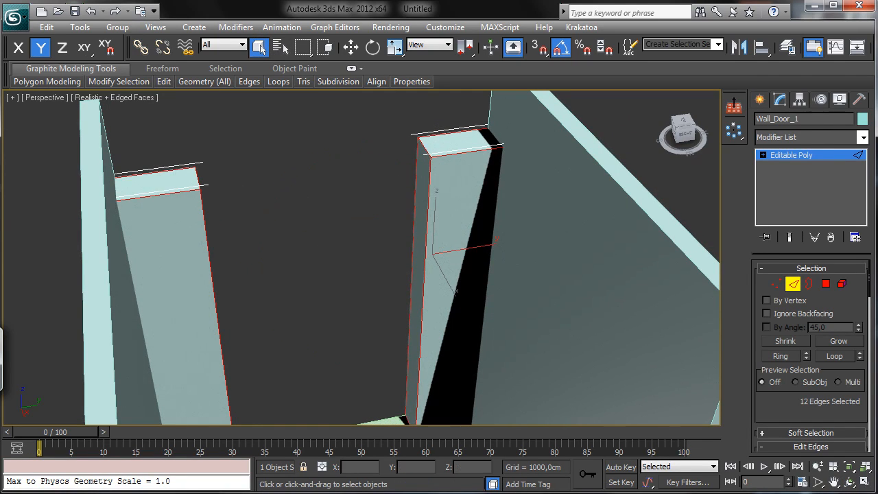
# - Examine the selected edges on both sides of the door opening from several angles and up close
pyautogui.click(849, 483)
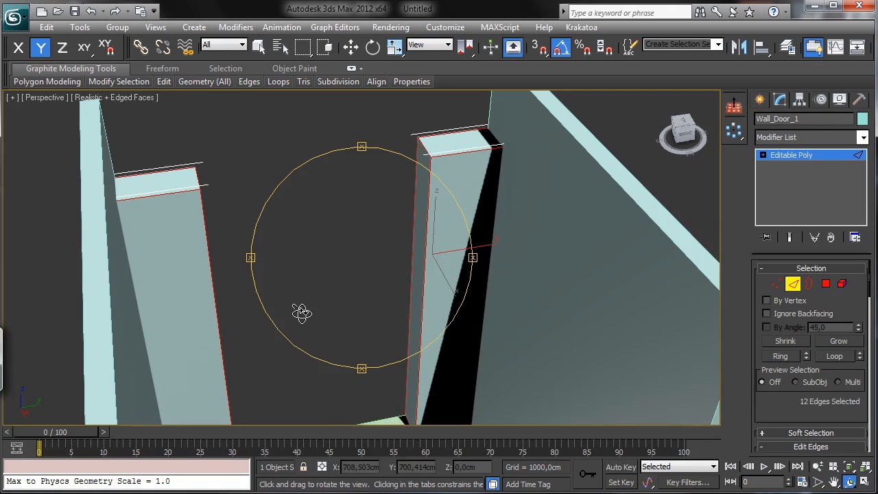
pyautogui.moveTo(301, 313); pyautogui.dragTo(352, 288)
pyautogui.click(834, 482)
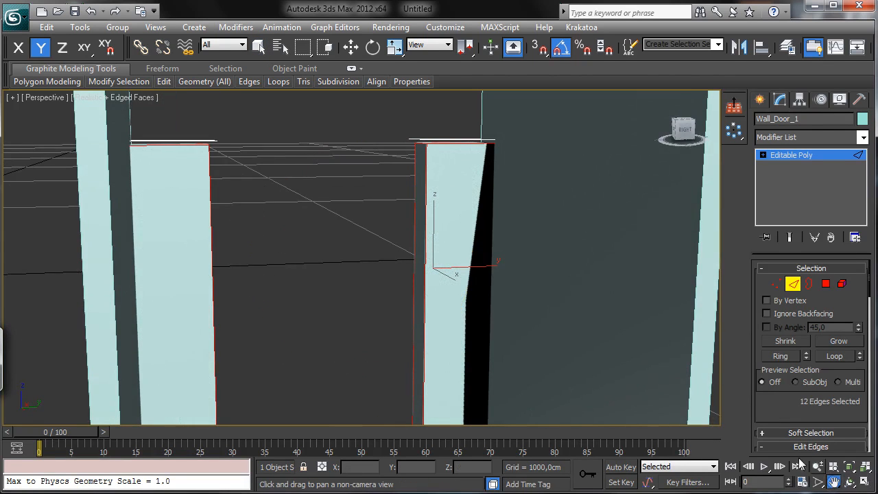
pyautogui.moveTo(439, 300); pyautogui.dragTo(441, 242)
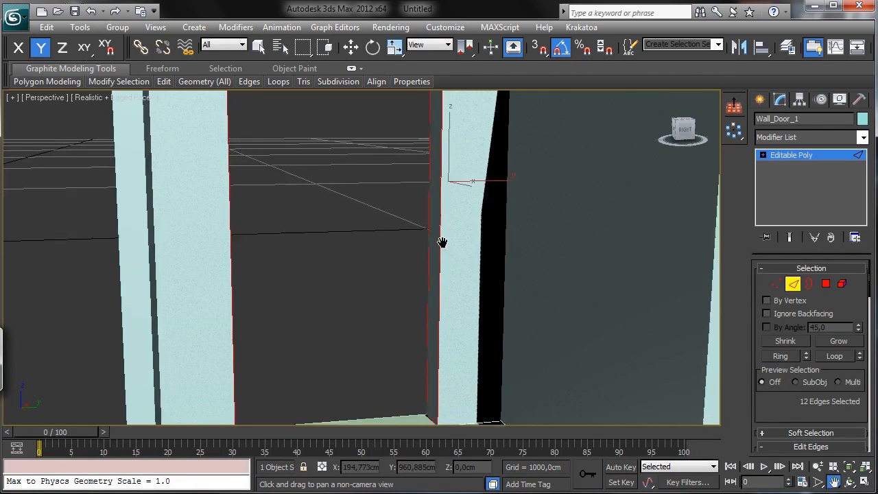
pyautogui.scroll(-5, 443, 249)
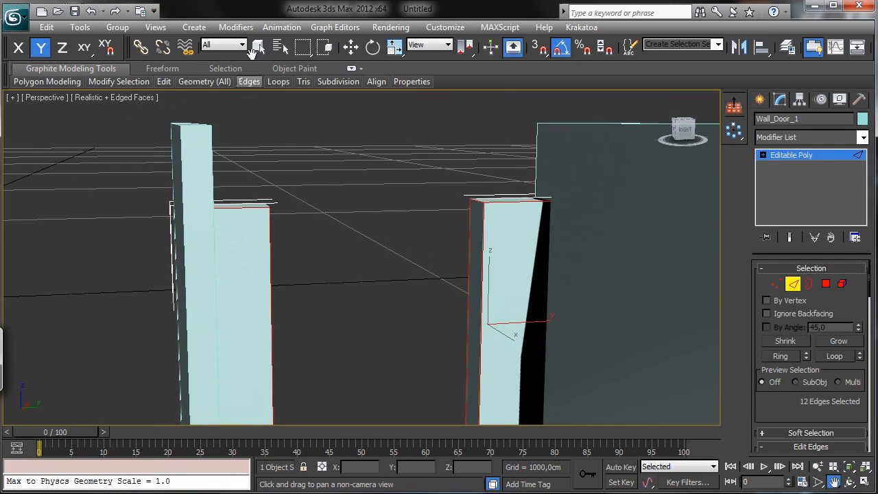
pyautogui.click(817, 466)
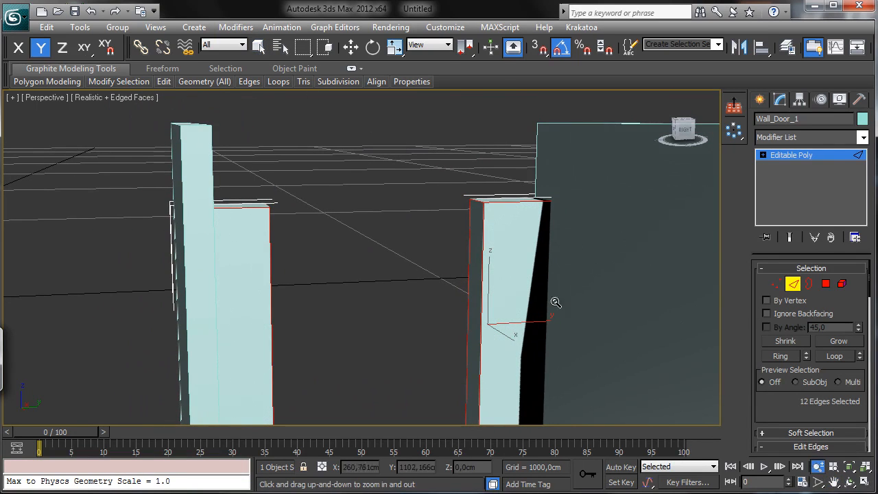
pyautogui.moveTo(555, 303); pyautogui.dragTo(506, 249)
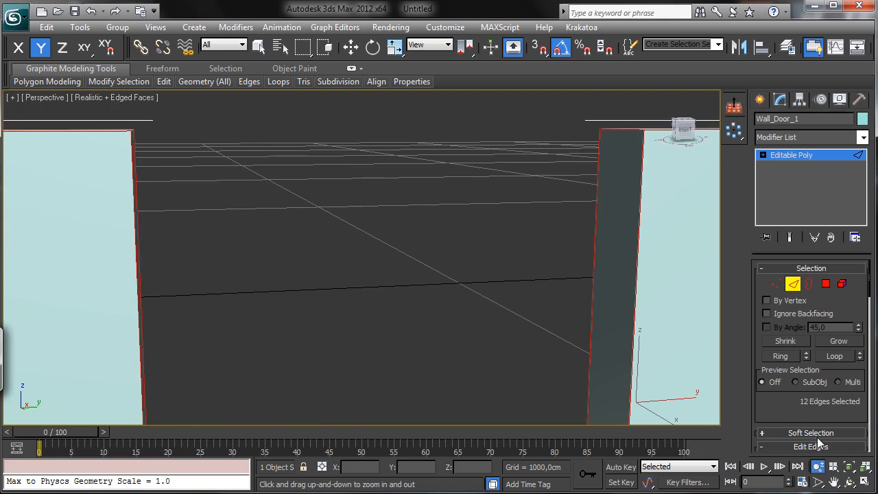
pyautogui.click(834, 483)
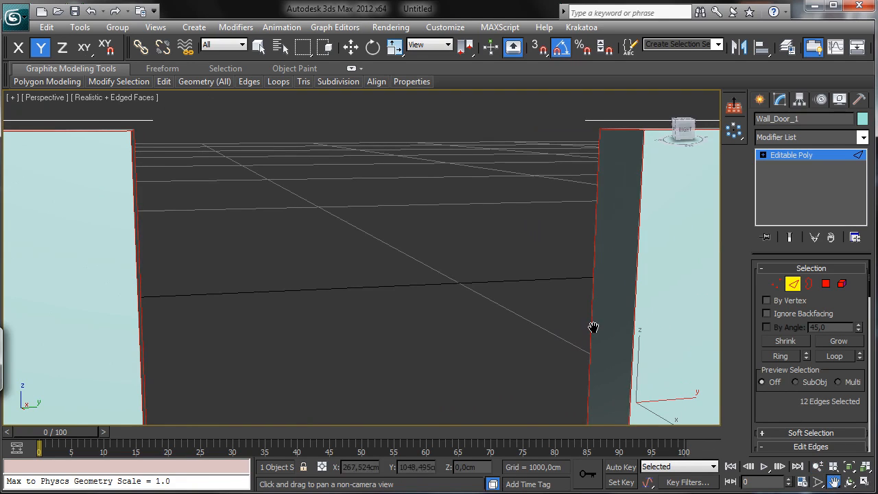
pyautogui.moveTo(592, 327); pyautogui.dragTo(393, 333)
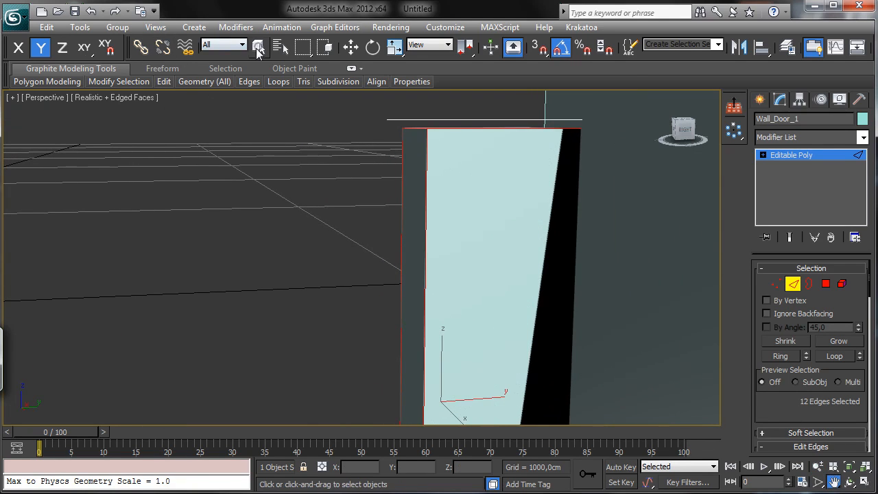
# - Open the Chamfer settings for the selected door-opening edges and move them clear of the wall geometry
pyautogui.click(258, 46)
pyautogui.moveTo(170, 83)
pyautogui.moveTo(203, 84)
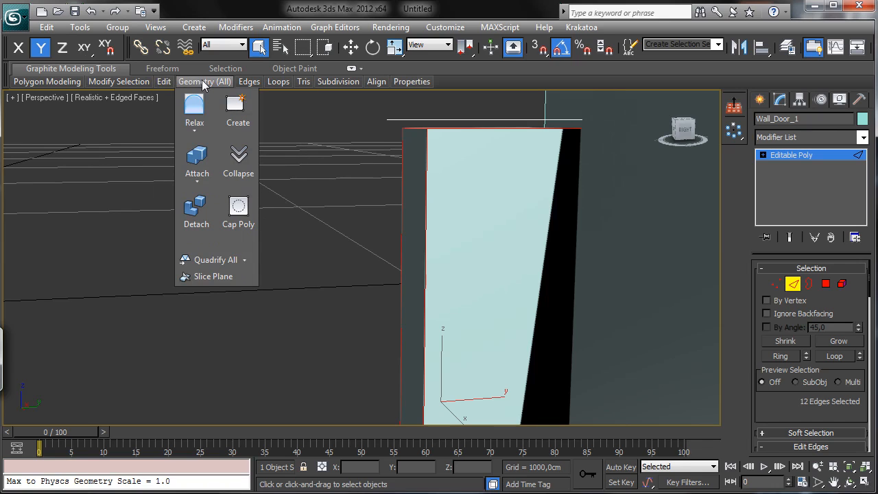
pyautogui.moveTo(248, 81)
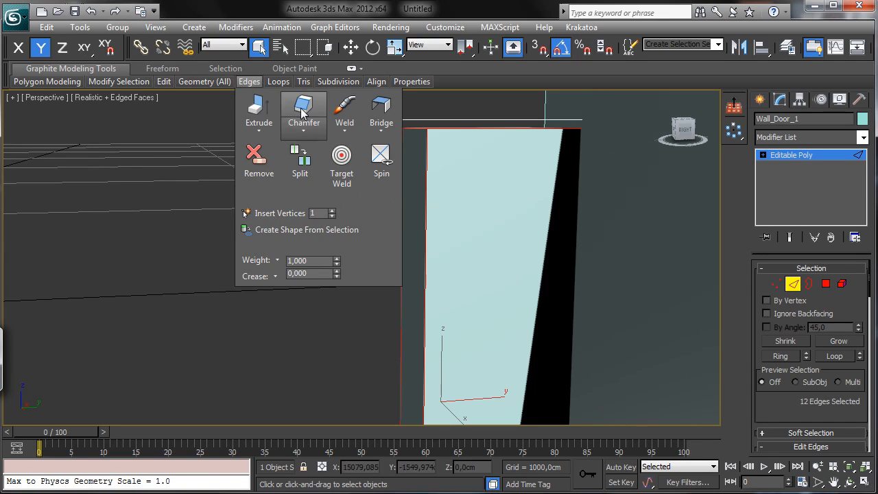
pyautogui.click(303, 131)
pyautogui.click(315, 148)
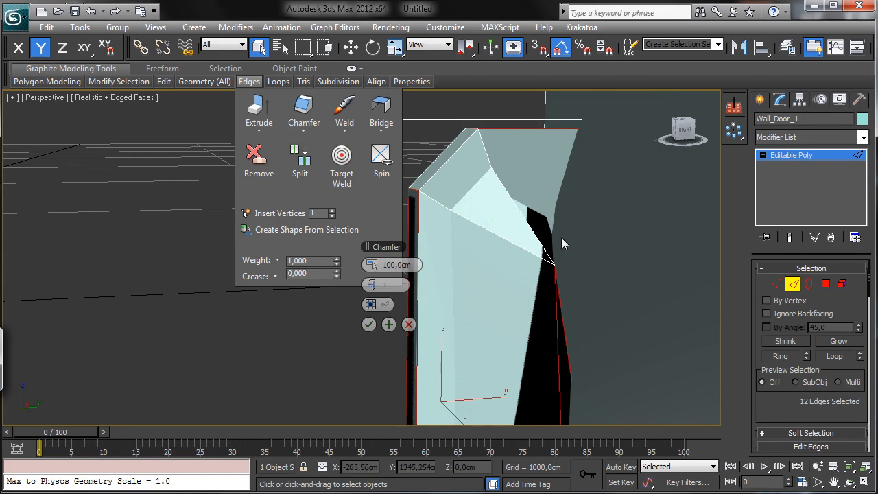
pyautogui.moveTo(381, 249); pyautogui.dragTo(209, 208)
# - Try chamfer amounts of 50 cm and 1 cm on the selected edges, resetting the amount to 0 cm
pyautogui.rightClick(196, 211)
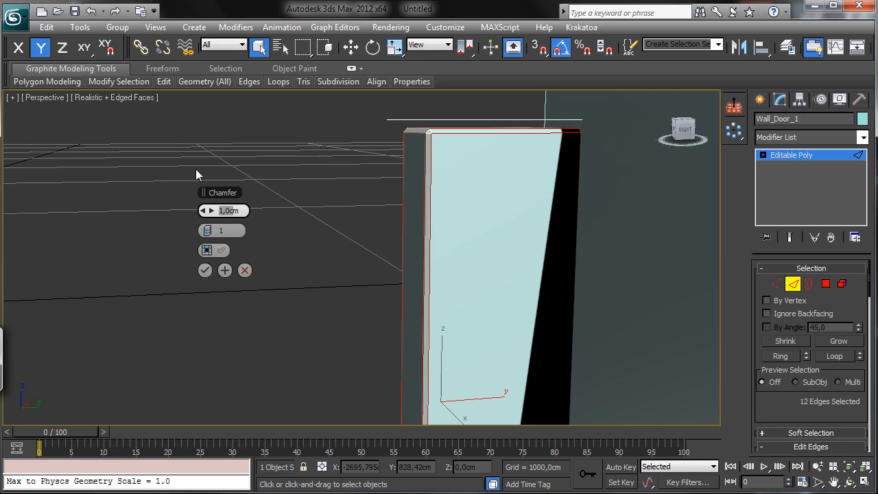
pyautogui.write('0,5m')
pyautogui.press('Tab')
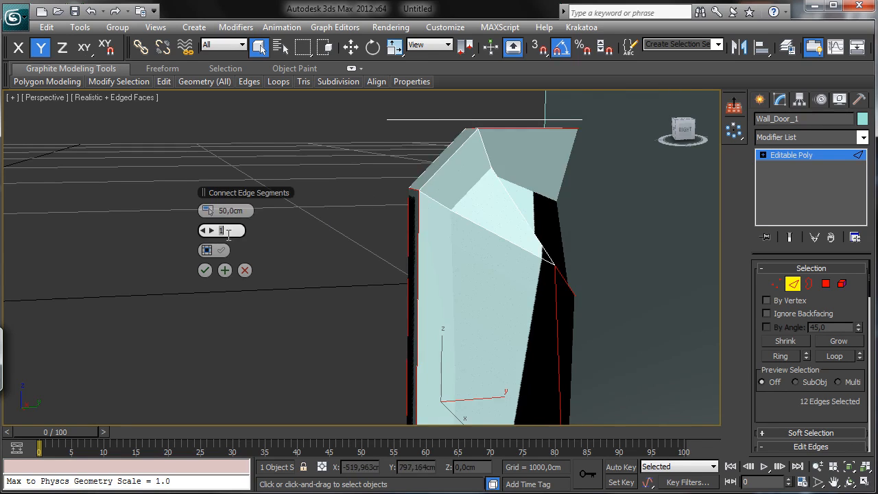
pyautogui.click(210, 210)
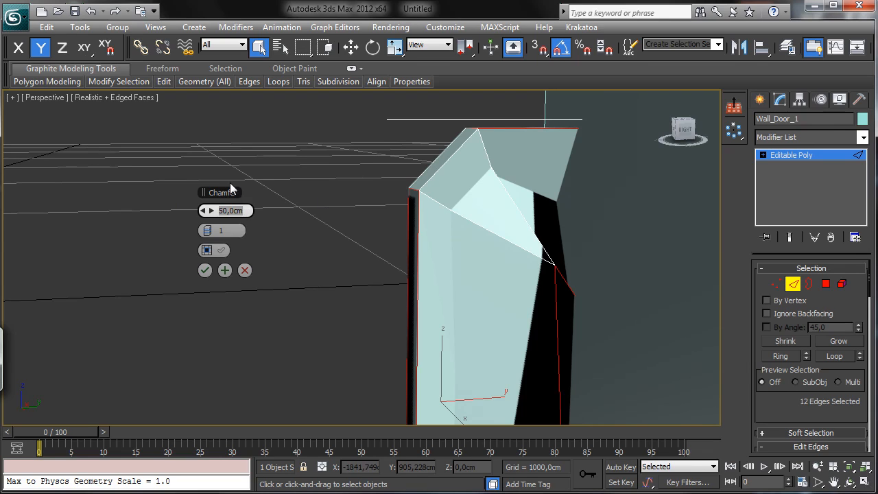
pyautogui.rightClick(199, 211)
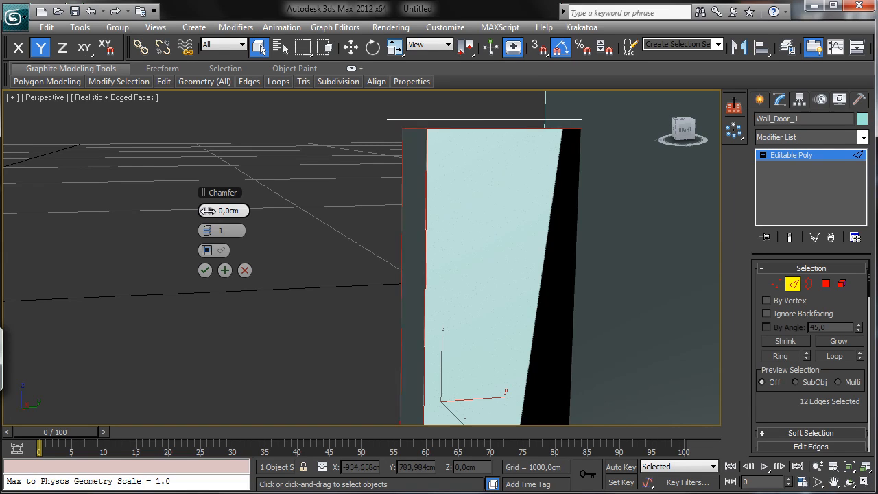
pyautogui.moveTo(205, 210)
pyautogui.mouseDown()
pyautogui.moveTo(213, 211)
pyautogui.moveTo(204, 209)
pyautogui.mouseUp()
pyautogui.rightClick(208, 211)
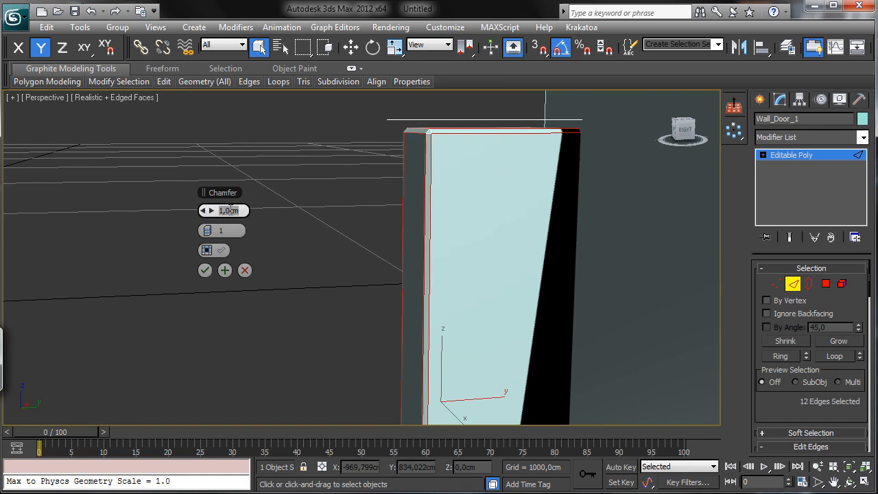
pyautogui.click(229, 210)
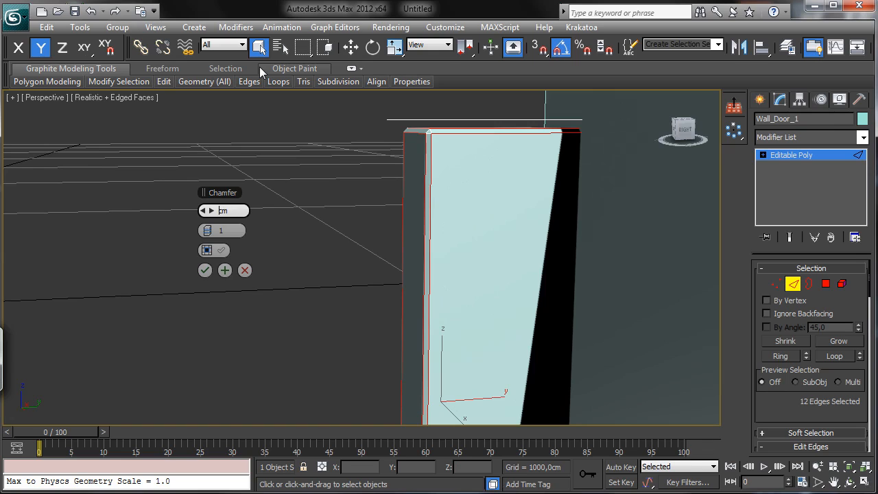
pyautogui.press('Return')
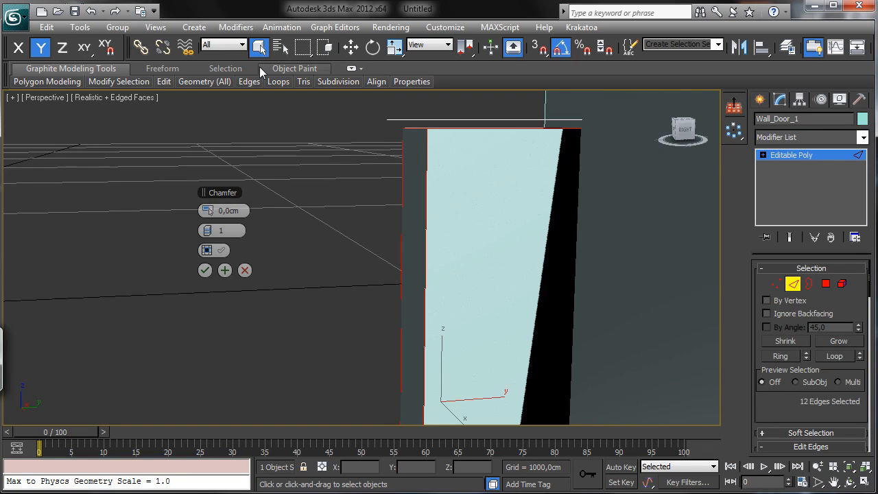
# - Chamfer the selected door-opening edges by 0.5 cm with 2 segments and apply it
pyautogui.click(236, 210)
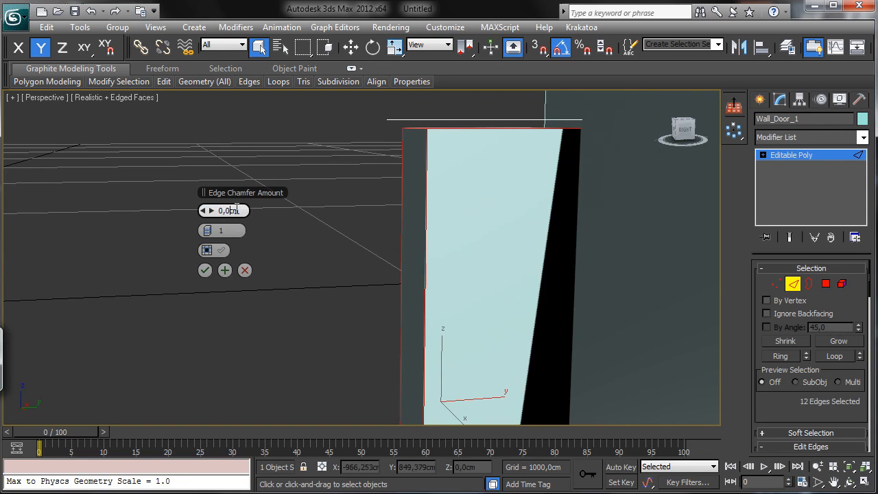
pyautogui.press('BackSpace')
pyautogui.write('5')
pyautogui.press('Return')
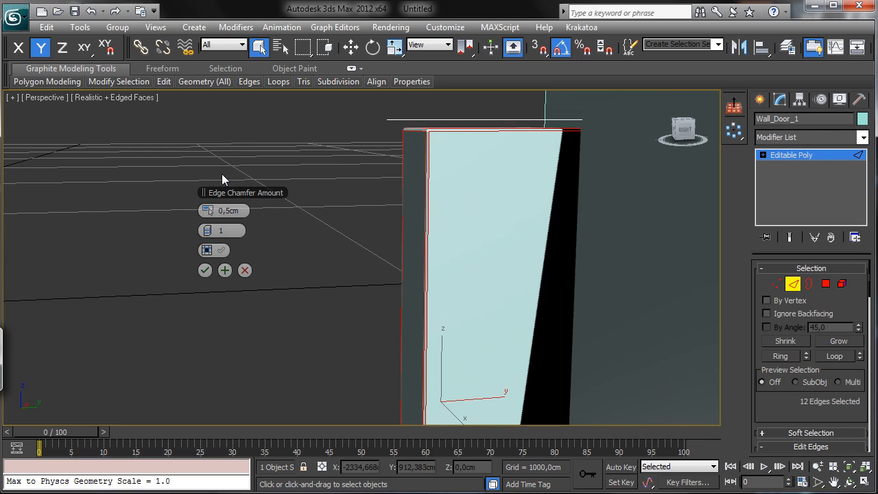
pyautogui.click(212, 232)
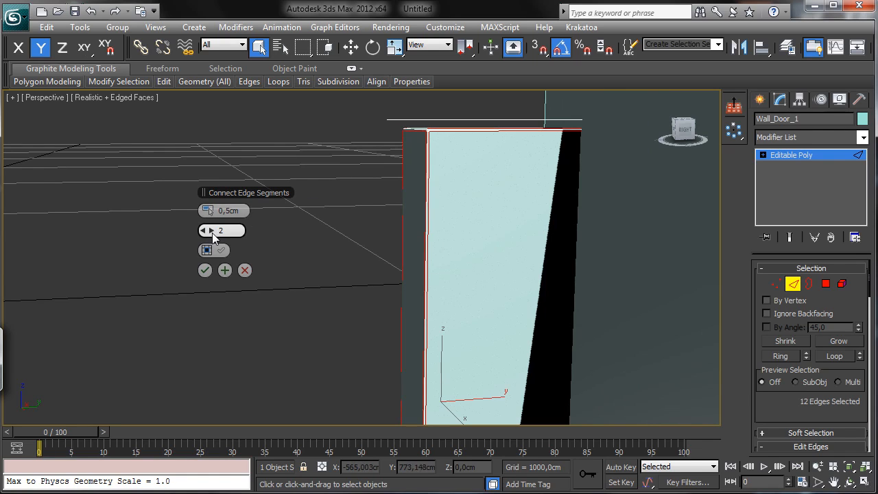
pyautogui.moveTo(212, 234); pyautogui.dragTo(212, 233)
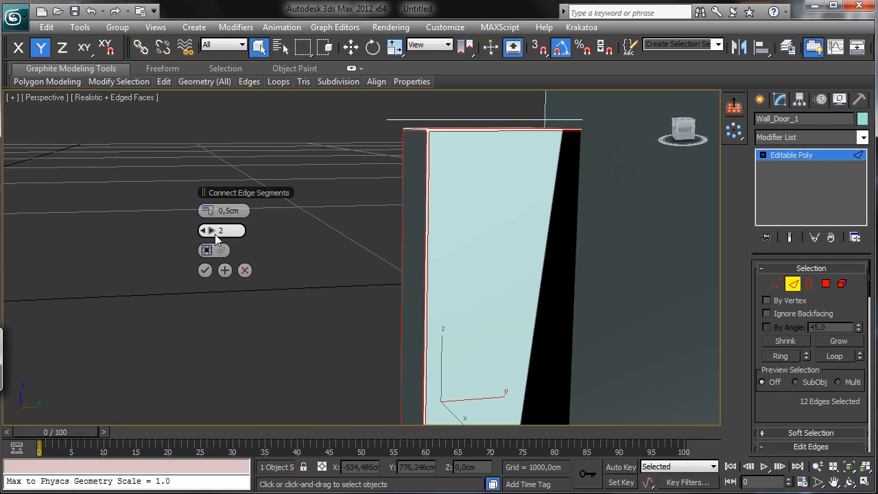
pyautogui.click(205, 272)
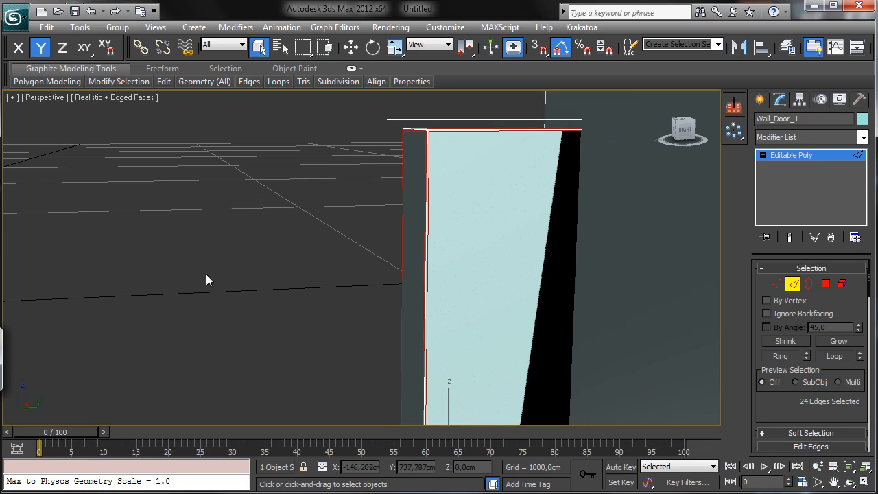
pyautogui.click(818, 467)
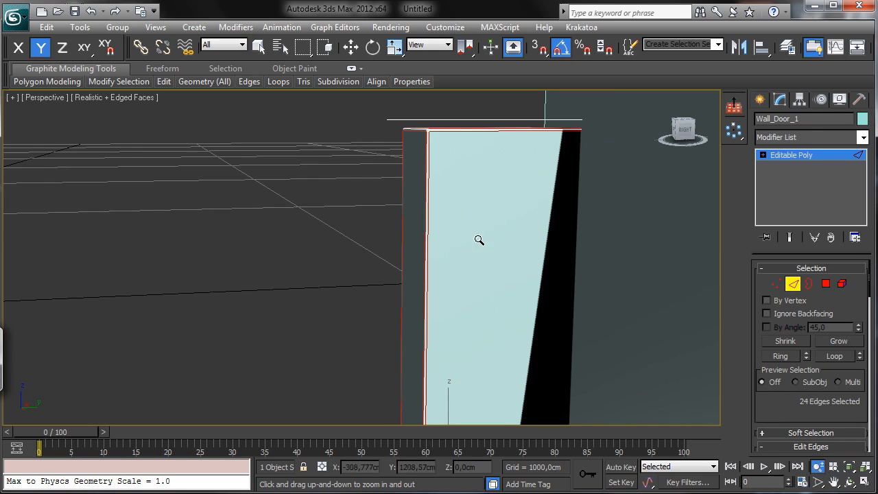
# - Leave edge editing on Wall_Door_1 and clone the whole object as an independent copy named Wall_Door_Back
pyautogui.moveTo(476, 239); pyautogui.dragTo(476, 286)
pyautogui.click(792, 284)
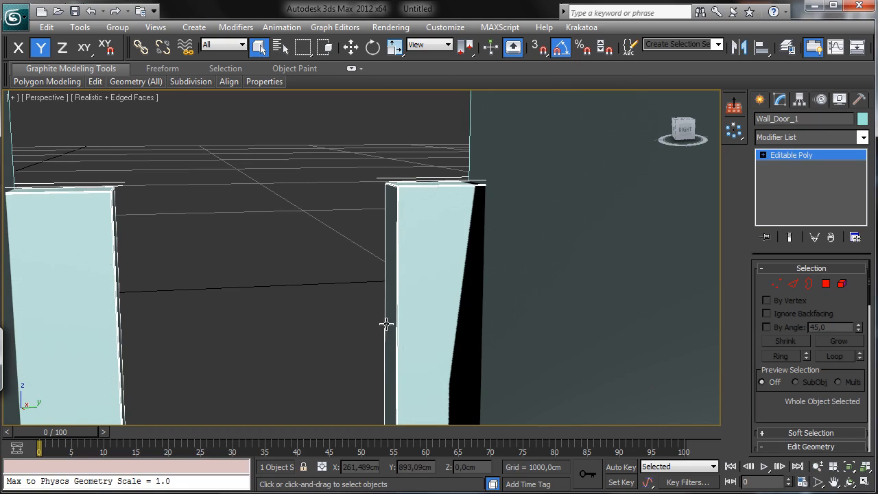
pyautogui.click(863, 484)
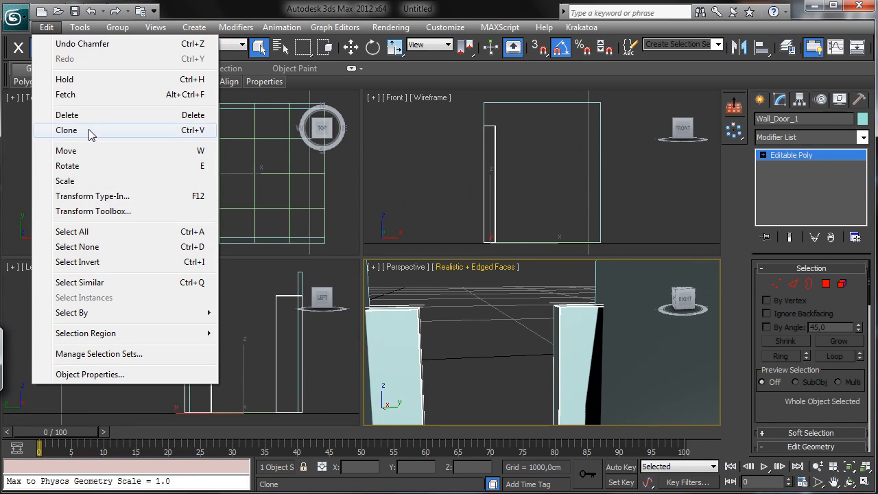
pyautogui.click(92, 137)
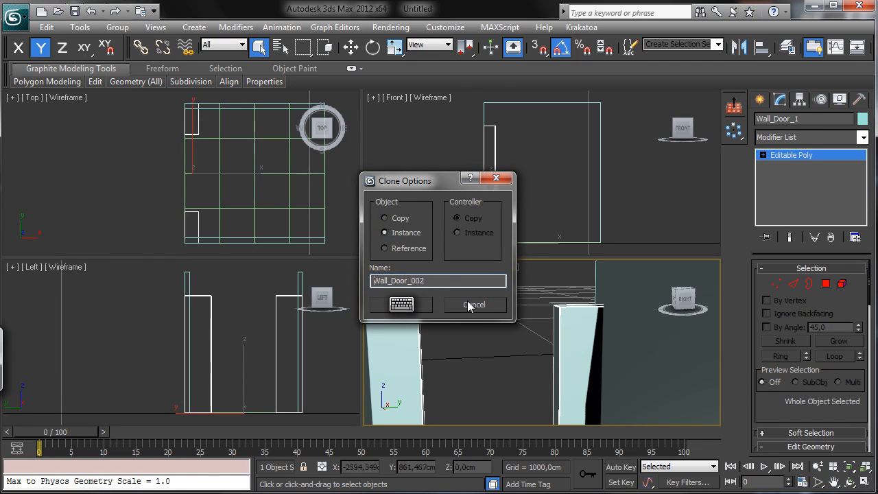
pyautogui.click(406, 221)
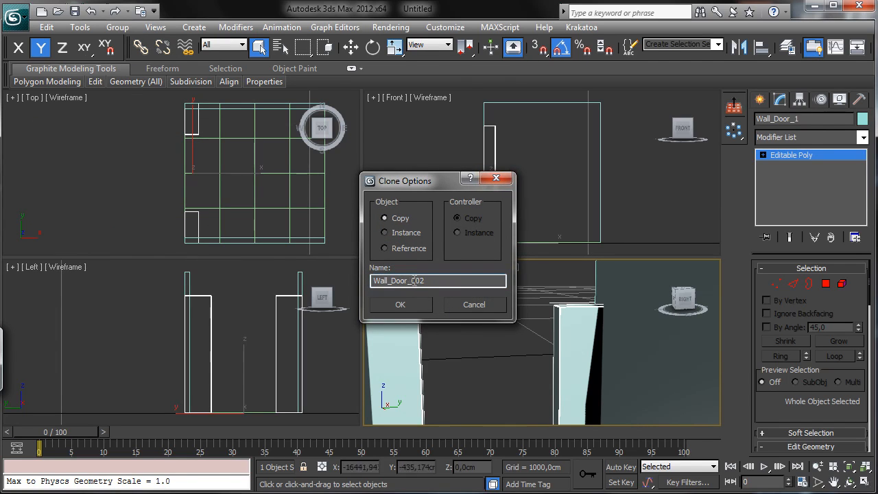
pyautogui.moveTo(411, 281); pyautogui.dragTo(461, 280)
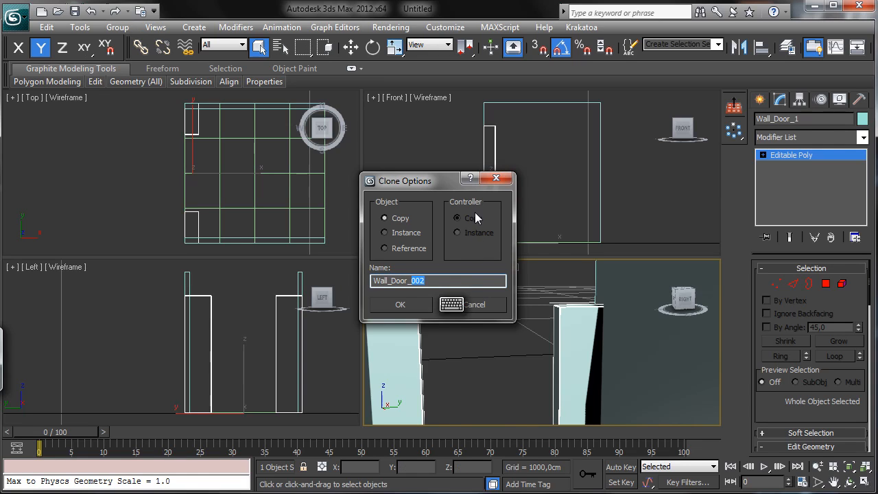
pyautogui.write('Back')
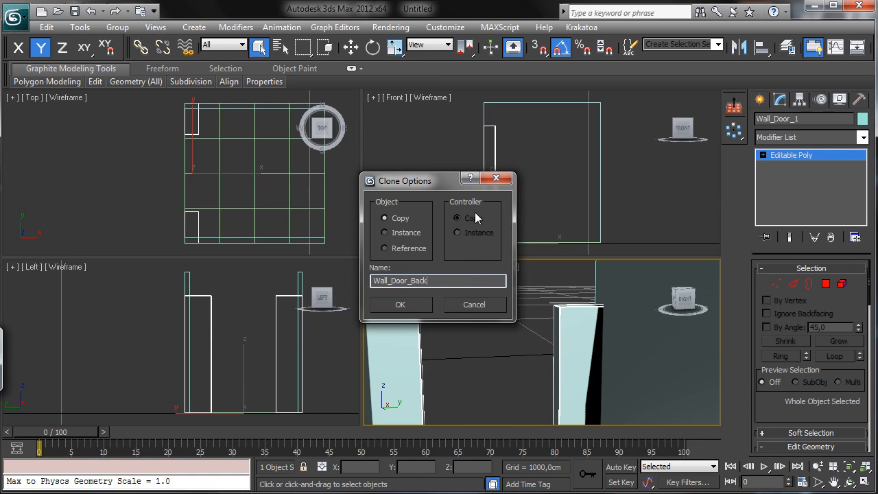
pyautogui.press('Return')
# - Move Wall_Door_Back about 180 cm along X to the opposite side of the floor
pyautogui.click(352, 48)
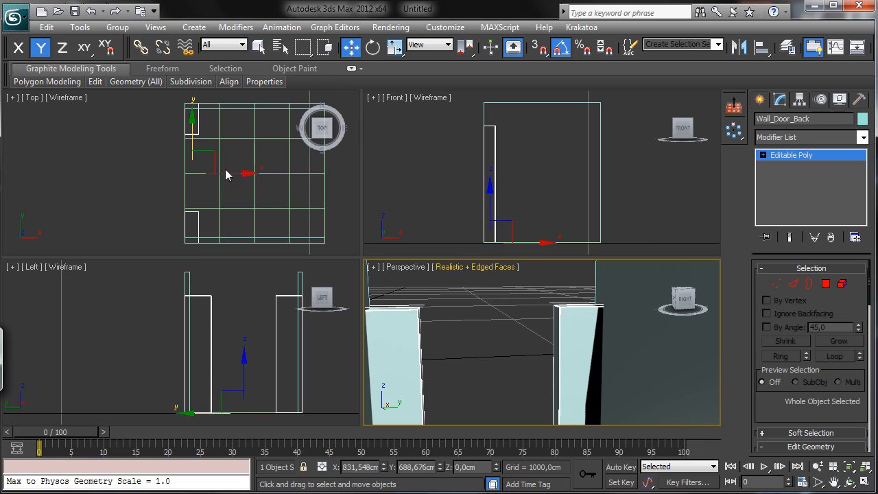
pyautogui.moveTo(242, 174); pyautogui.dragTo(370, 186)
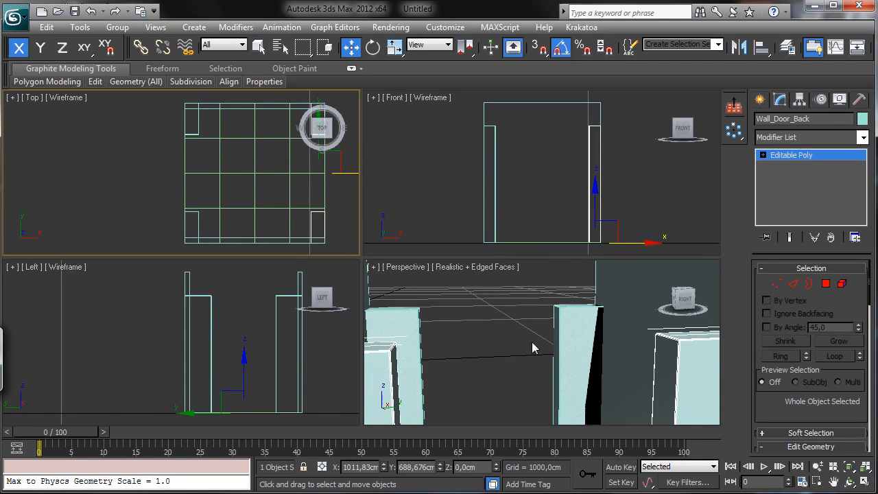
pyautogui.click(817, 466)
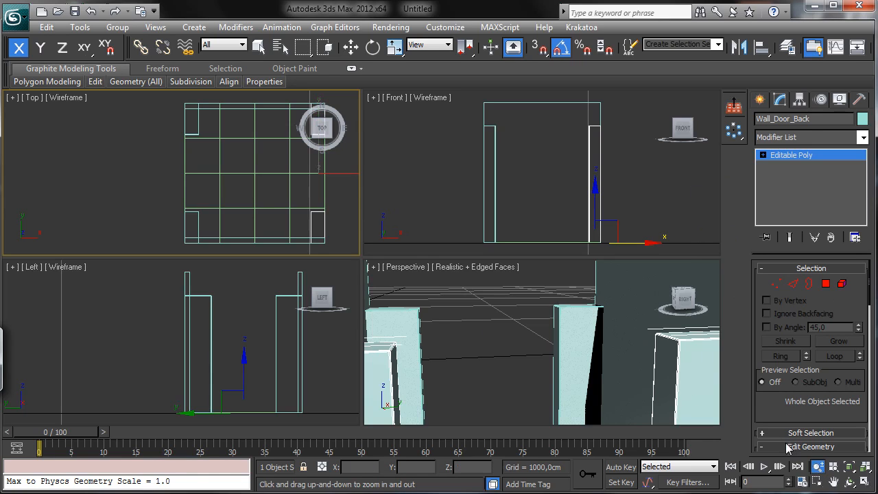
pyautogui.moveTo(513, 311); pyautogui.dragTo(467, 279)
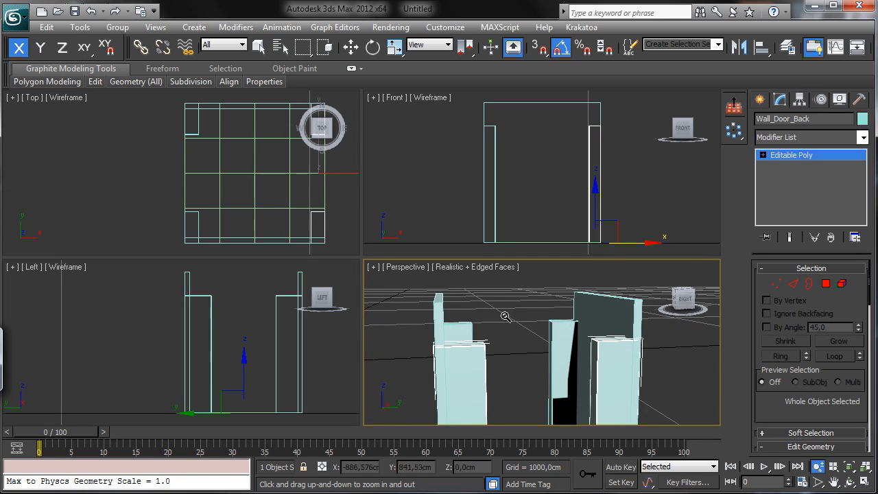
# - Create a standard box across the door opening in the Top view, about 134 cm long, 29 cm wide and 24 cm high
pyautogui.click(759, 100)
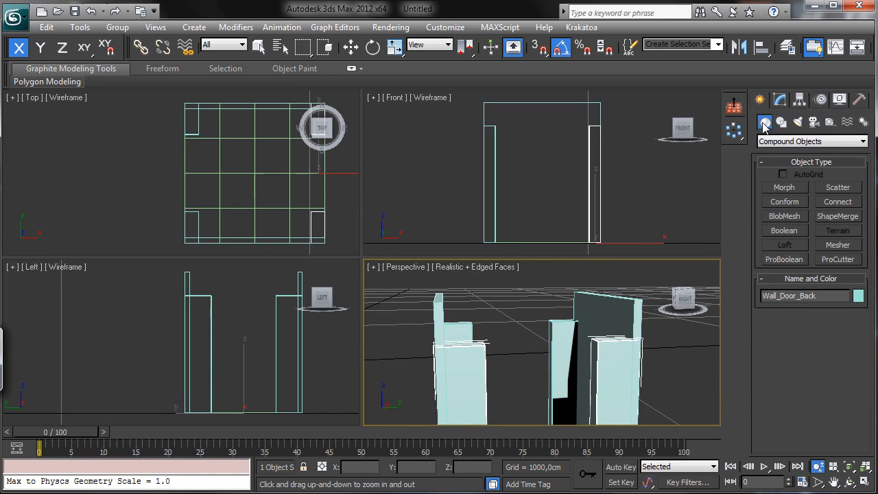
pyautogui.click(775, 141)
pyautogui.click(782, 150)
pyautogui.click(779, 188)
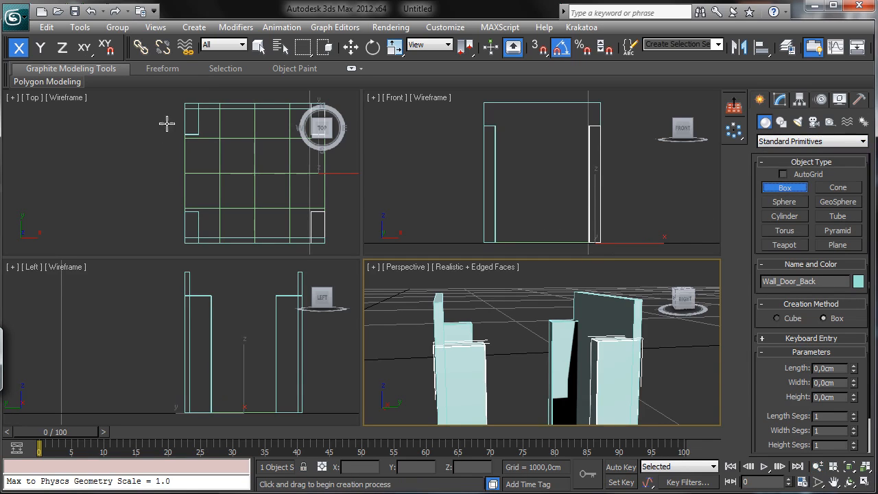
pyautogui.moveTo(170, 129); pyautogui.dragTo(191, 223)
pyautogui.click(194, 209)
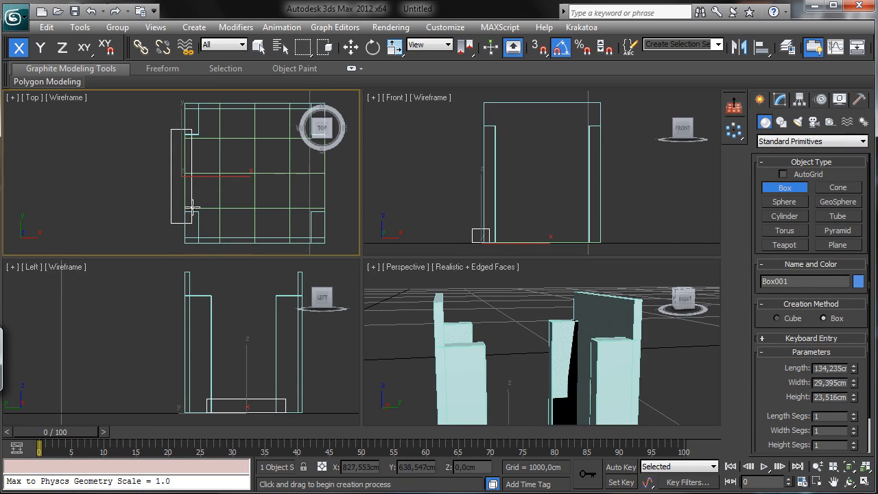
# - Try a height of 30 cm for the box, then set its height to 40 cm and its width to 20 cm
pyautogui.click(779, 101)
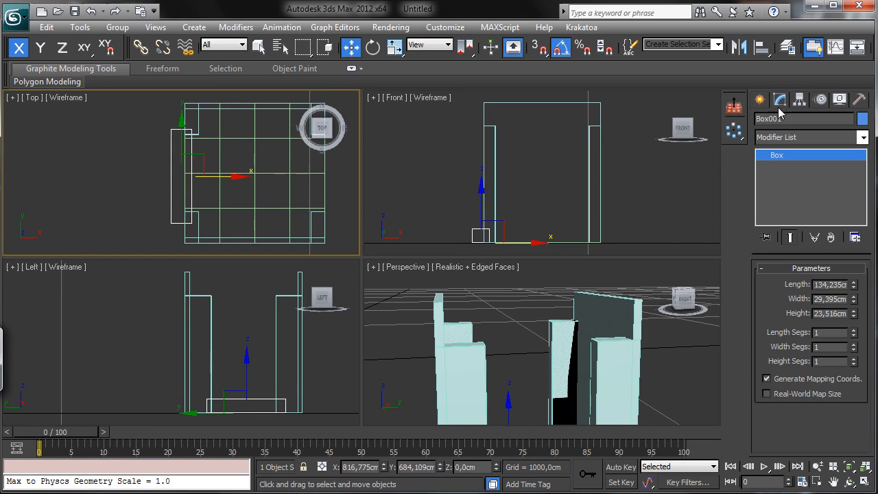
pyautogui.doubleClick(845, 314)
pyautogui.write('30')
pyautogui.press('Return')
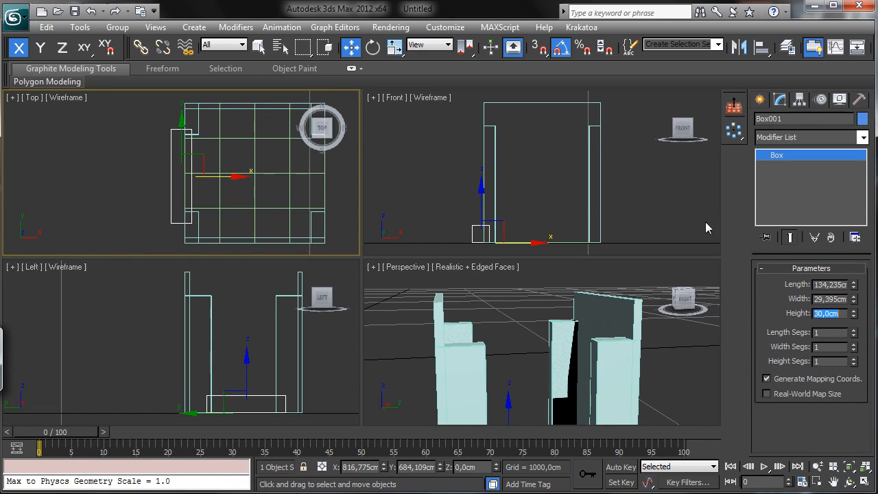
pyautogui.write('40')
pyautogui.press('Return')
pyautogui.doubleClick(848, 284)
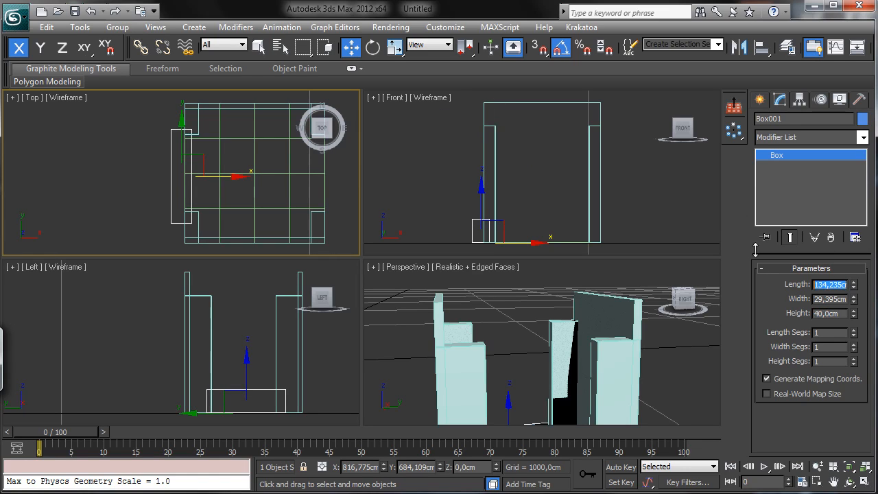
pyautogui.doubleClick(841, 298)
pyautogui.write('20')
pyautogui.press('Return')
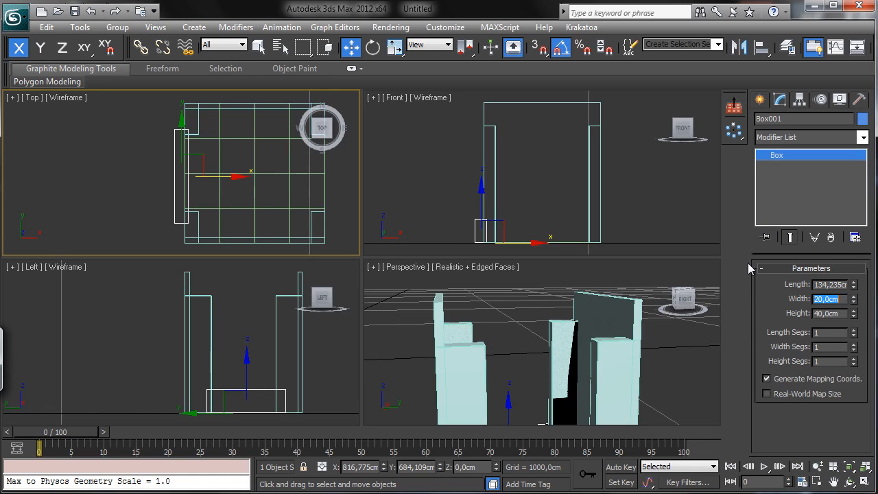
# - Set the box's length to 200 cm, correcting a mistaken entry of 20000 cm
pyautogui.doubleClick(847, 284)
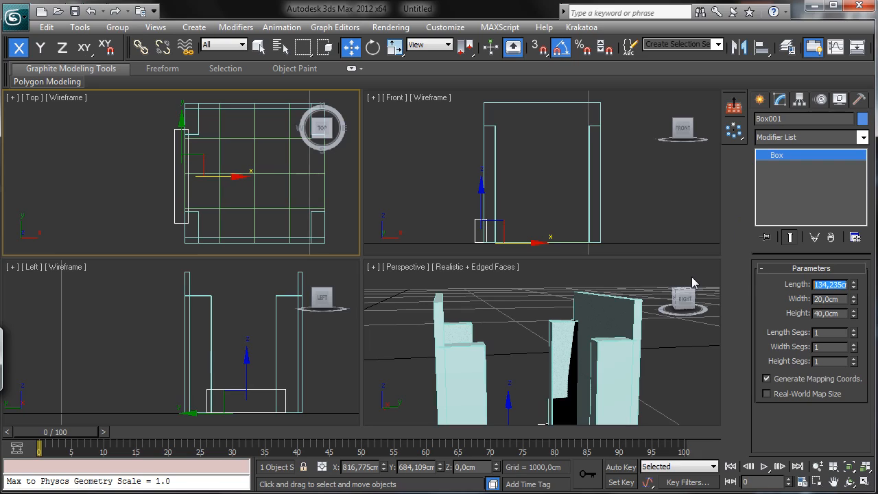
pyautogui.write('20000')
pyautogui.press('Return')
pyautogui.write('200')
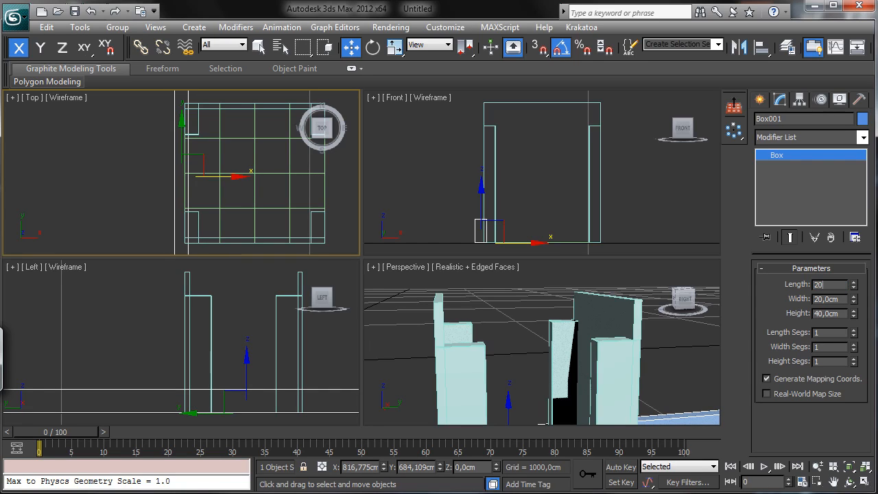
pyautogui.press('Return')
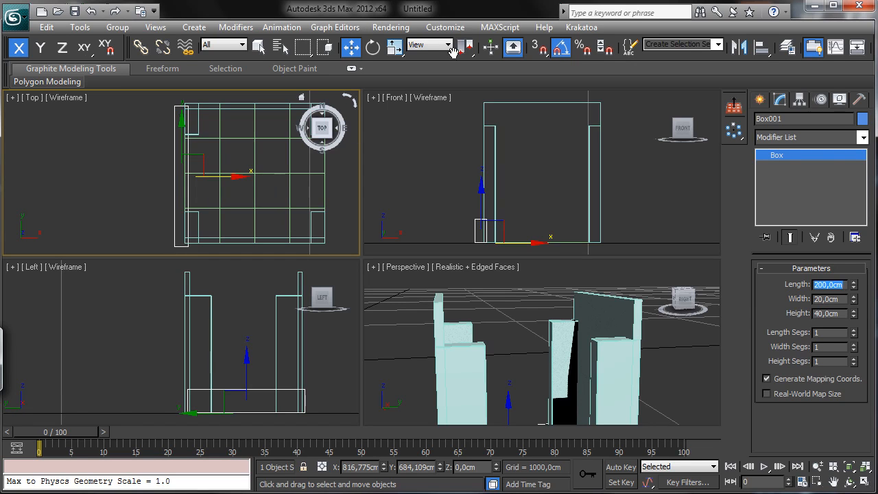
# - Align the box centre to centre with Wall_Door_1 on X, Y and Z, and raise it about 120 cm onto the door pillars
pyautogui.click(197, 128)
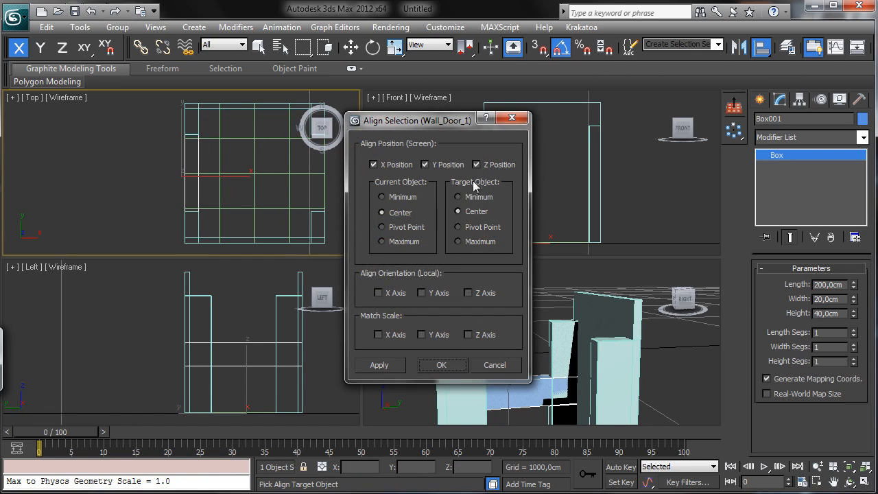
pyautogui.moveTo(437, 123); pyautogui.dragTo(211, 160)
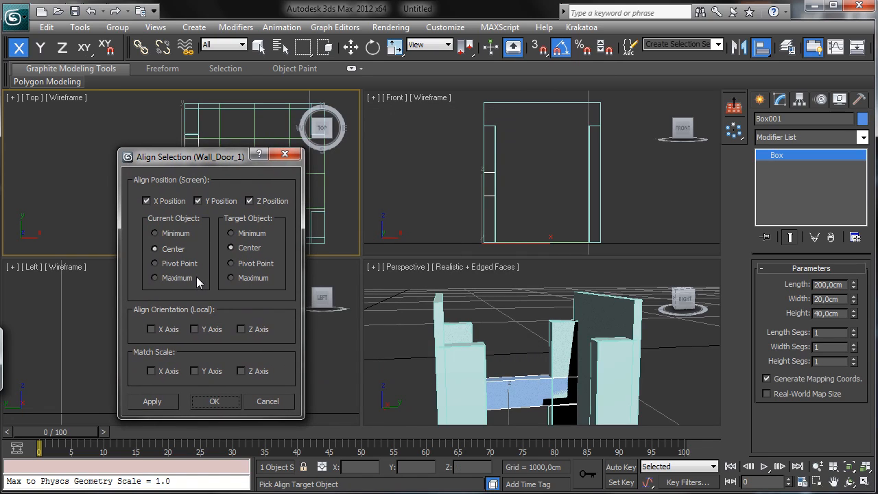
pyautogui.click(212, 401)
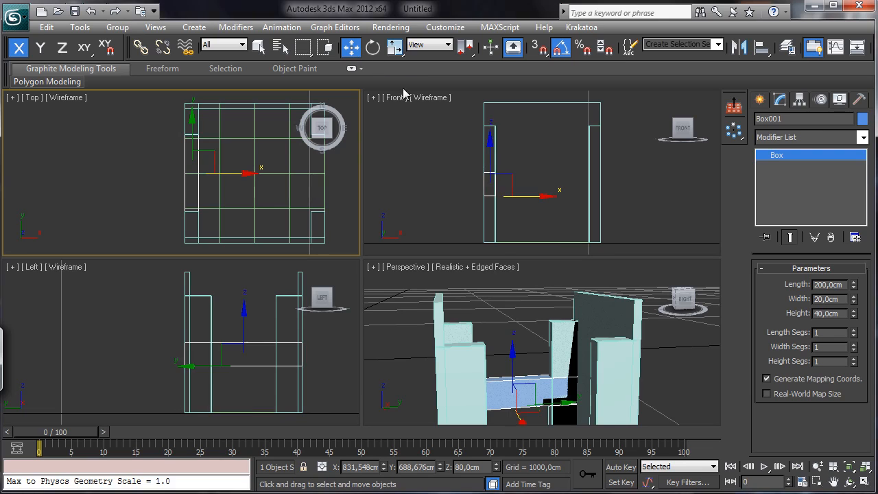
pyautogui.moveTo(492, 159); pyautogui.dragTo(496, 86)
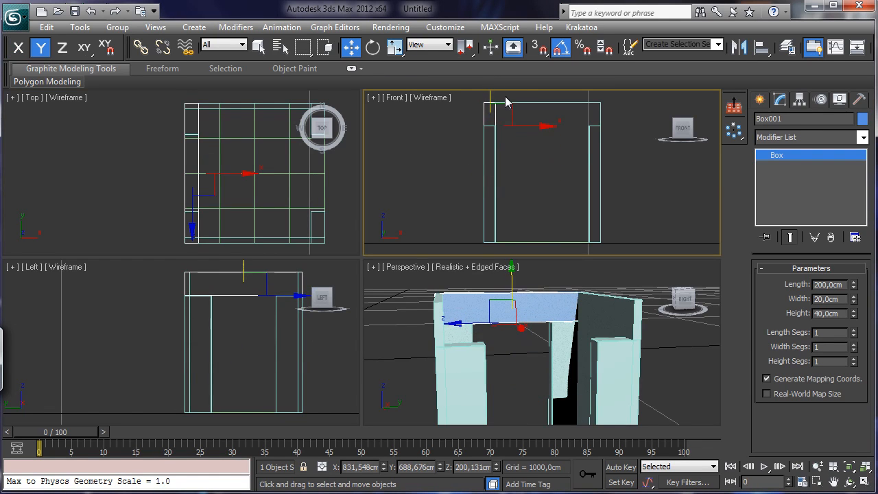
# - Convert the box above the door opening to an Editable Poly in the enlarged Perspective view
pyautogui.rightClick(614, 295)
pyautogui.click(863, 482)
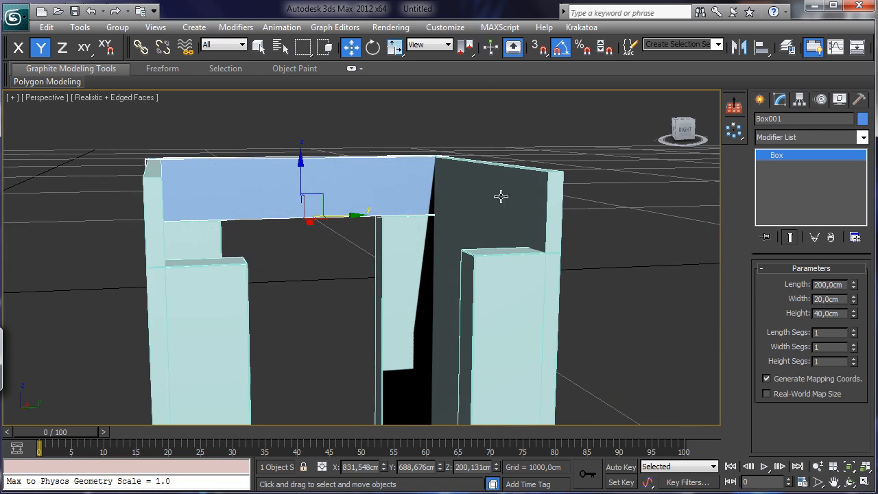
pyautogui.rightClick(338, 188)
pyautogui.moveTo(425, 313)
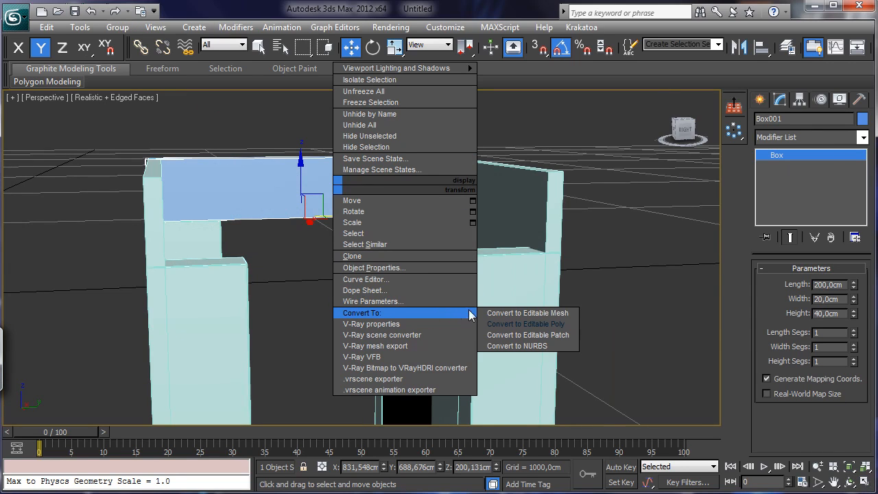
pyautogui.click(521, 324)
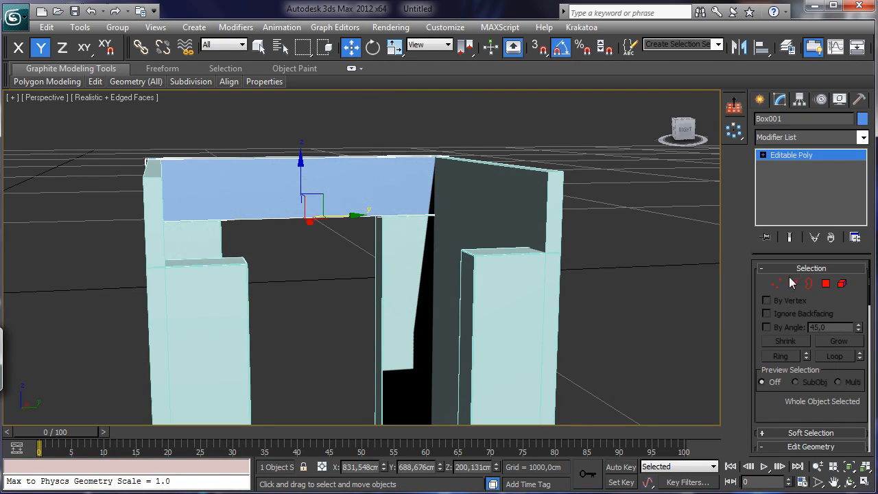
# - Select the two long bottom edges of the box above the door opening, one on each side
pyautogui.click(792, 283)
pyautogui.click(328, 219)
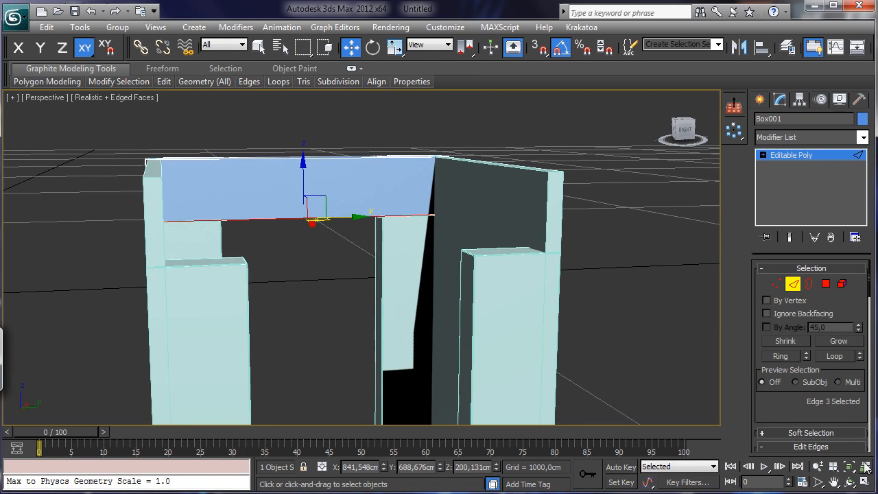
pyautogui.click(849, 482)
pyautogui.moveTo(392, 280); pyautogui.dragTo(324, 115)
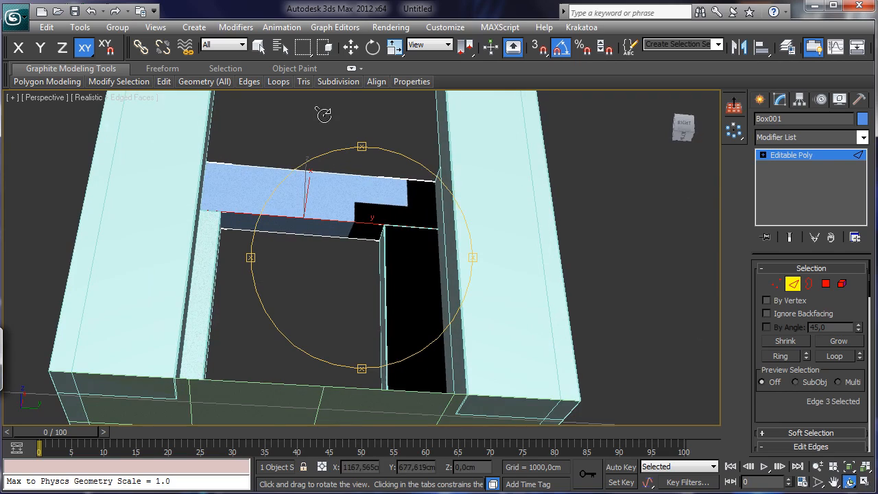
pyautogui.rightClick(249, 231)
pyautogui.keyDown('ctrl'); pyautogui.click(277, 235); pyautogui.keyUp('ctrl')
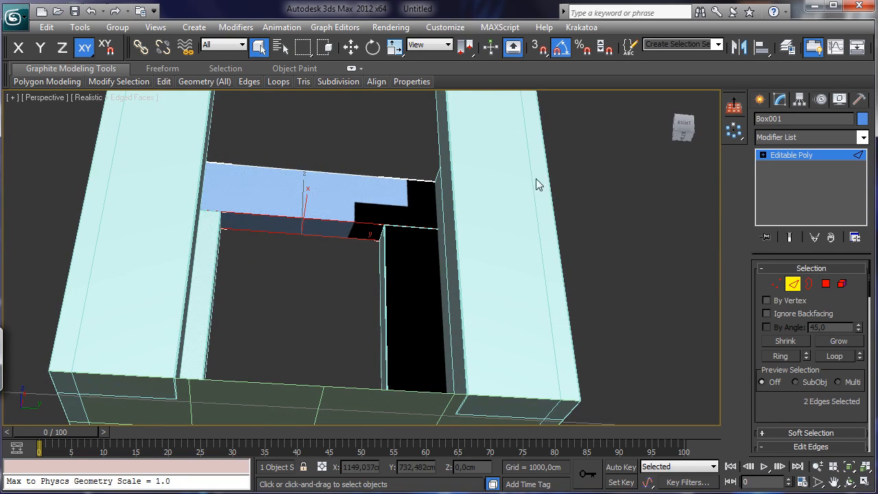
# - Open the Chamfer settings for the box's two bottom edges and move them clear of the geometry
pyautogui.moveTo(248, 82)
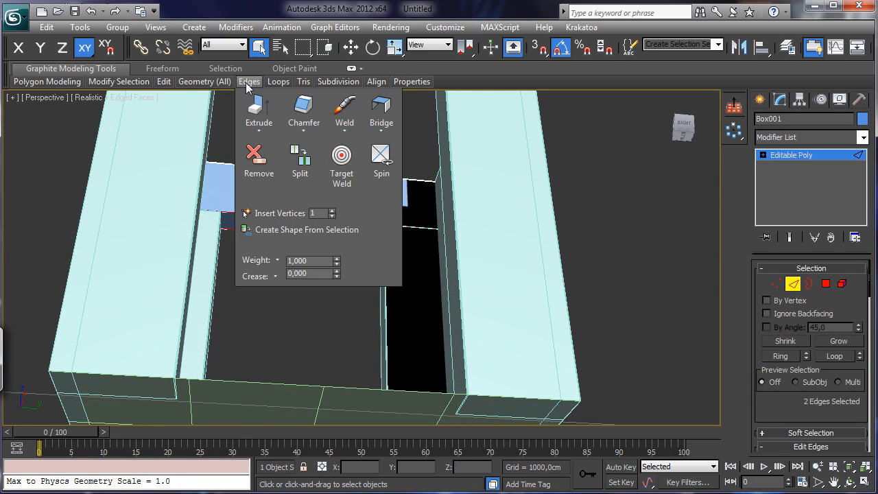
pyautogui.click(304, 124)
pyautogui.click(343, 149)
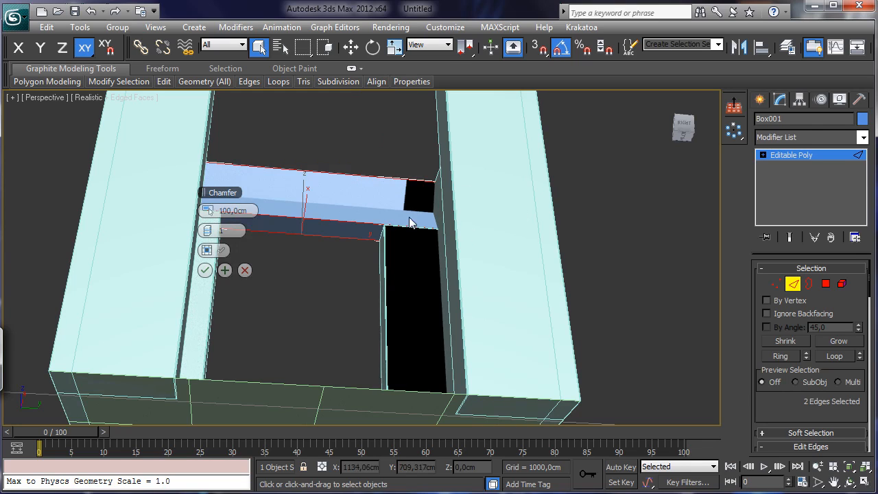
pyautogui.moveTo(213, 192); pyautogui.dragTo(578, 199)
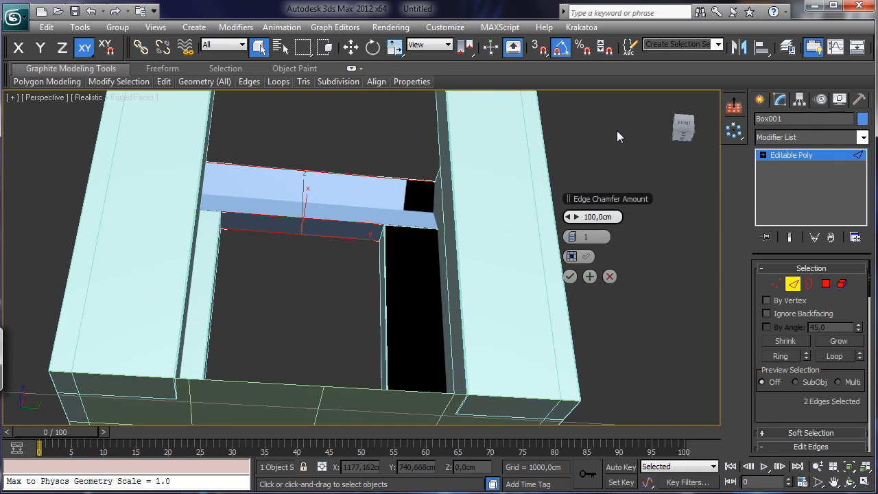
# - Chamfer the two bottom edges of the box above the door opening by 0.5 cm with 3 segments and leave edge selection
pyautogui.press('BackSpace')
pyautogui.press('BackSpace')
pyautogui.press('BackSpace')
pyautogui.press('BackSpace')
pyautogui.write('0')
pyautogui.press('BackSpace')
pyautogui.write('5')
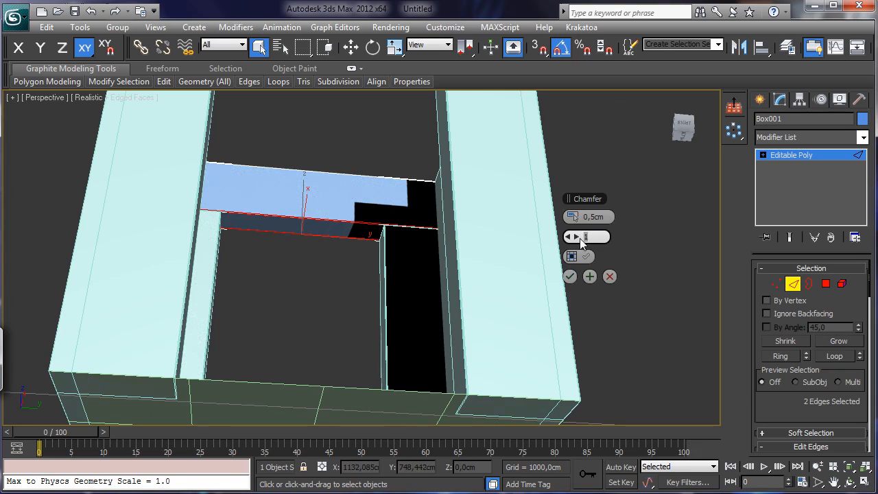
pyautogui.click(576, 237)
pyautogui.click(574, 237)
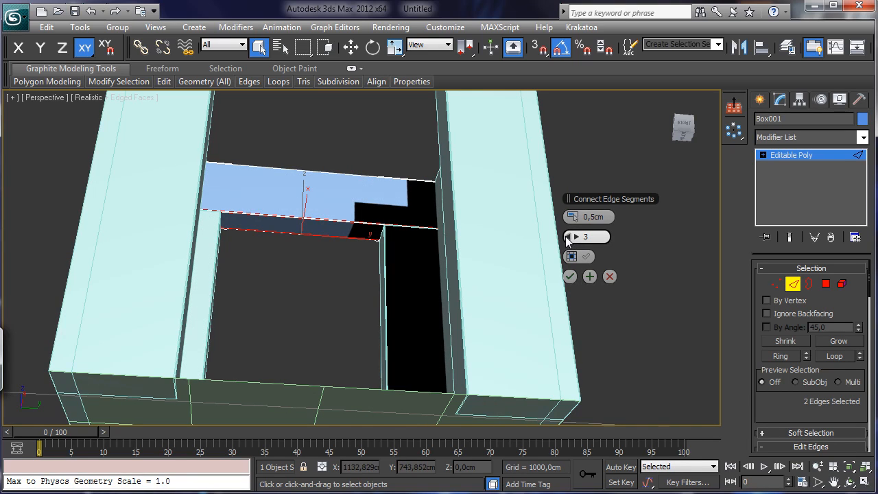
pyautogui.click(570, 276)
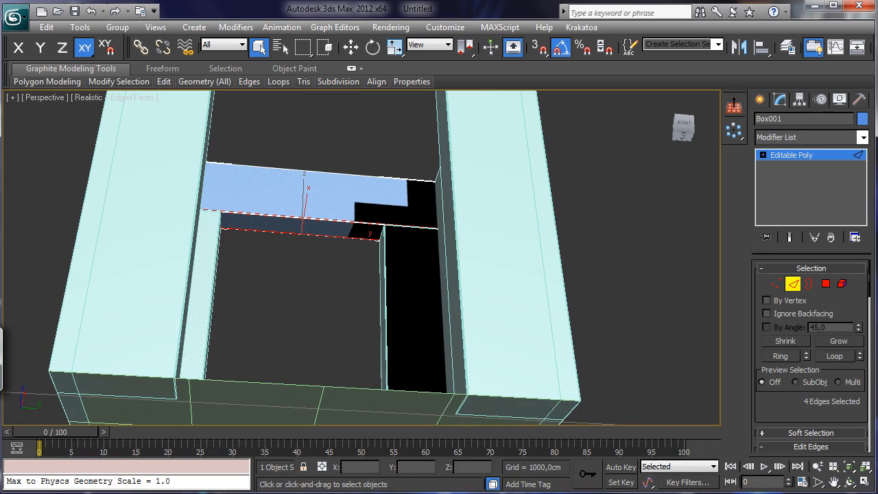
pyautogui.click(792, 283)
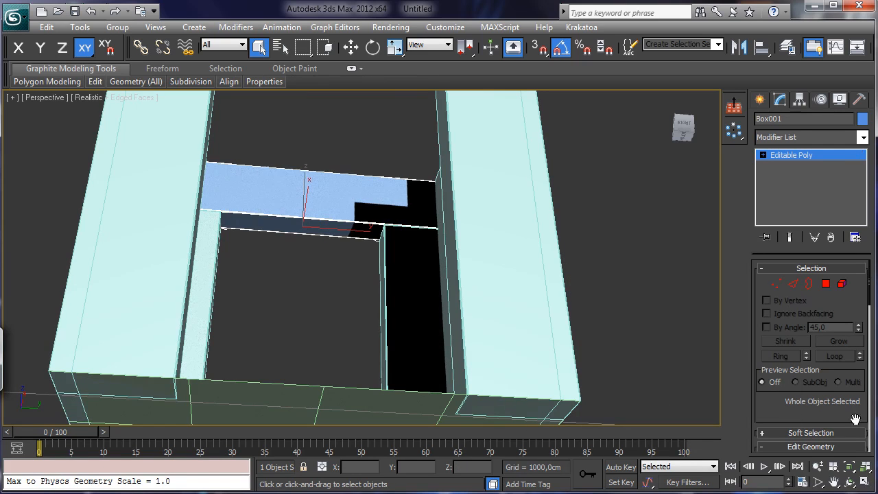
# - Lower the box above the door opening slightly along Z, to about 199.8 cm, and return to the four-viewport layout
pyautogui.click(817, 467)
pyautogui.moveTo(432, 247); pyautogui.dragTo(422, 198)
pyautogui.click(849, 481)
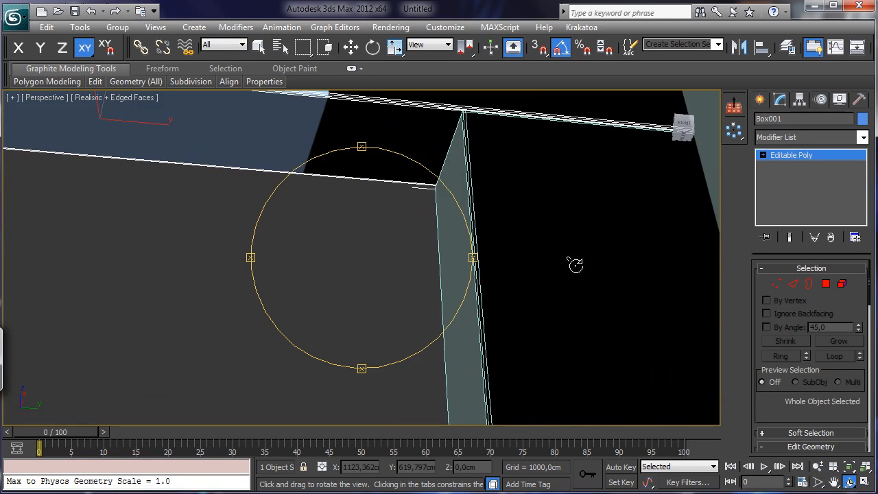
pyautogui.moveTo(576, 260); pyautogui.dragTo(372, 294)
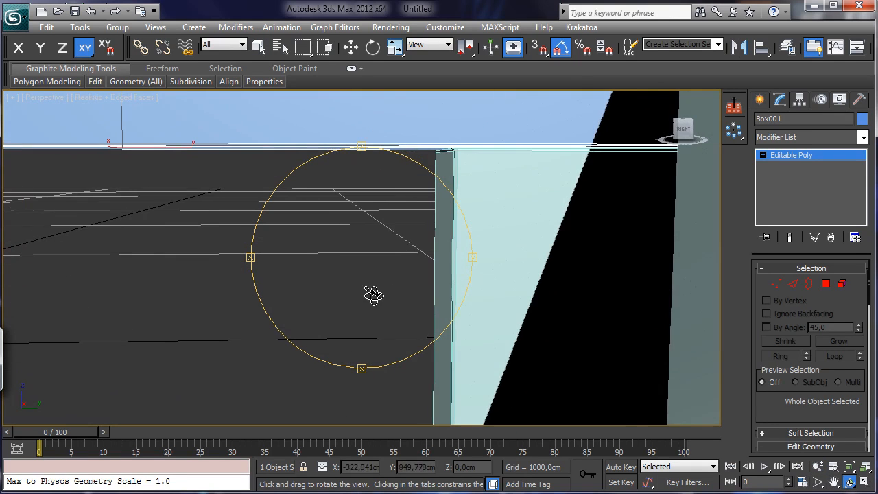
pyautogui.click(353, 46)
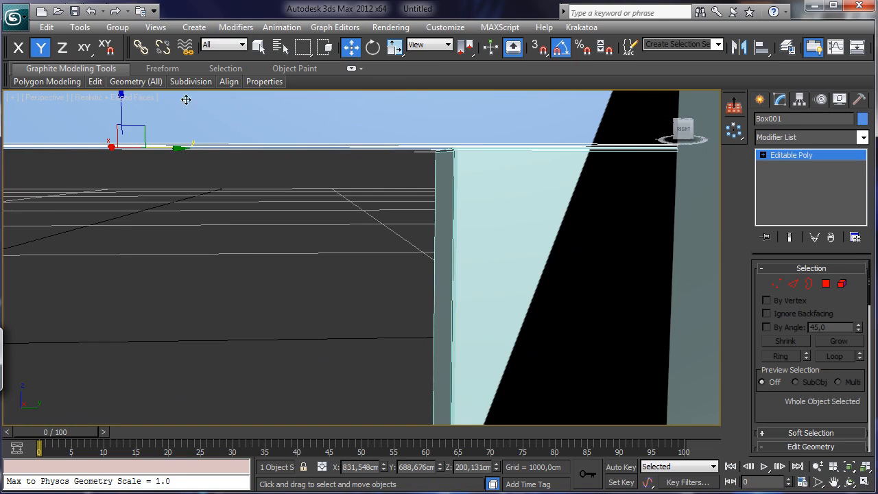
pyautogui.moveTo(122, 109); pyautogui.dragTo(124, 115)
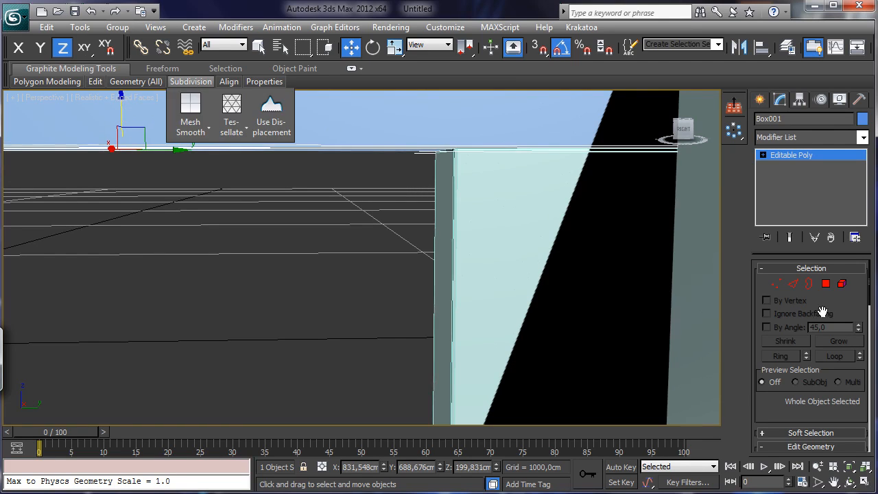
pyautogui.click(864, 482)
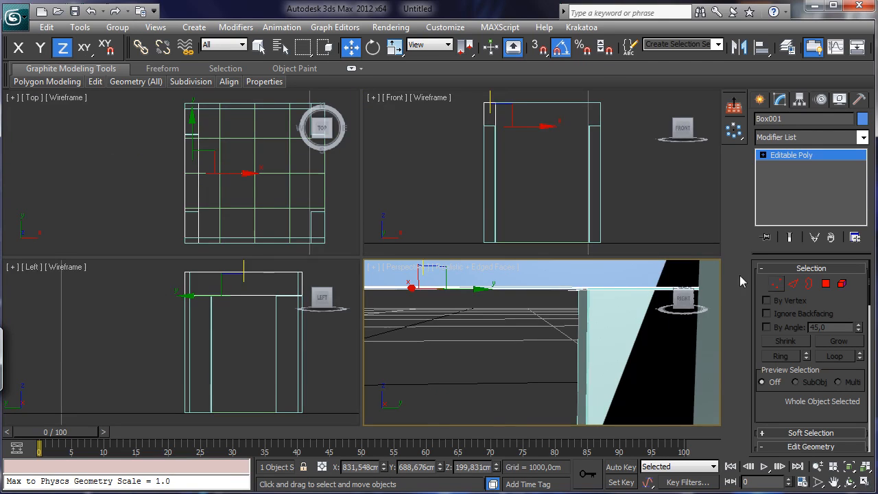
pyautogui.rightClick(535, 149)
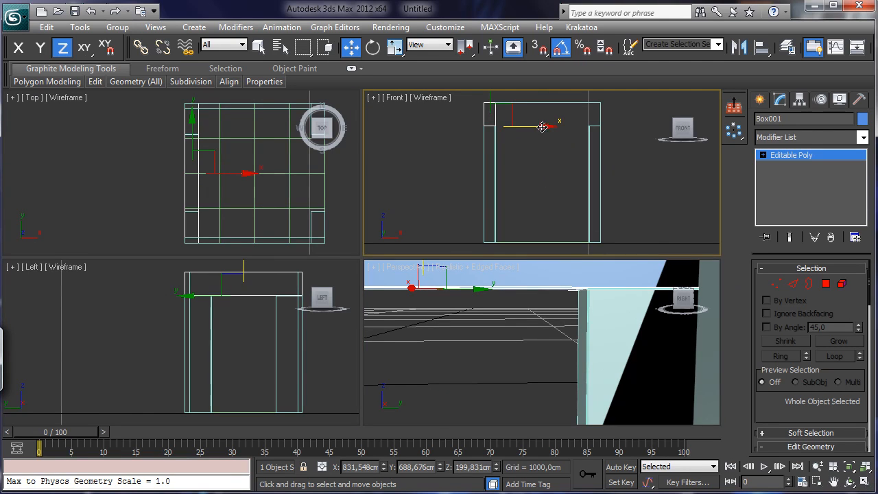
pyautogui.keyDown('shift'); pyautogui.moveTo(537, 126); pyautogui.dragTo(553, 127); pyautogui.keyUp('shift')
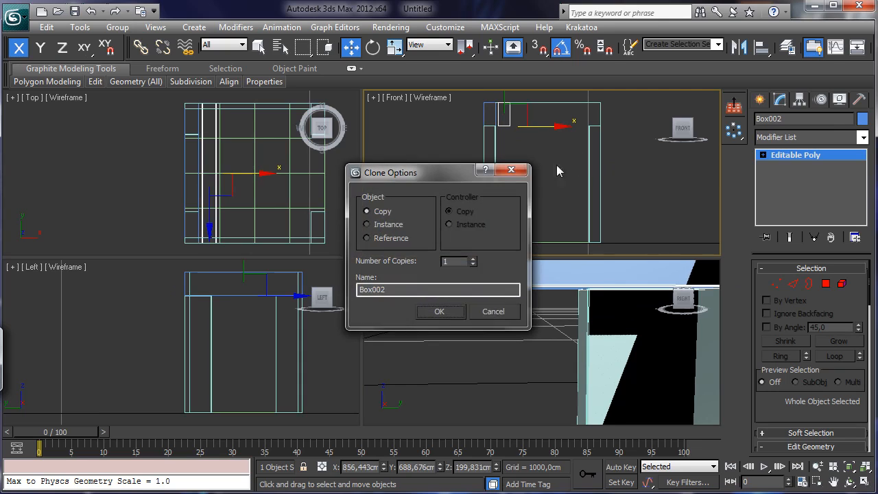
pyautogui.click(386, 225)
pyautogui.click(486, 312)
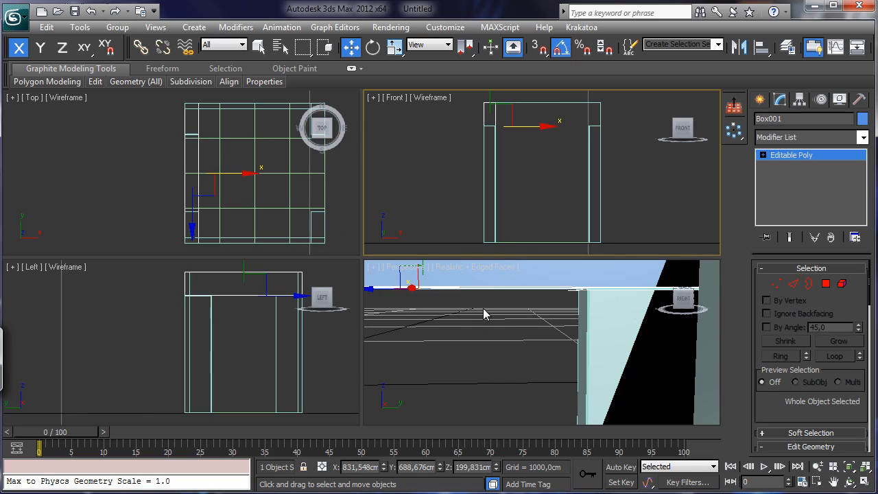
# - Create a ChamferBox about 33 by 41 cm and 10.5 cm high, with a fillet of about 1.2 cm, over the lintel in the Left view
pyautogui.click(760, 100)
pyautogui.click(785, 187)
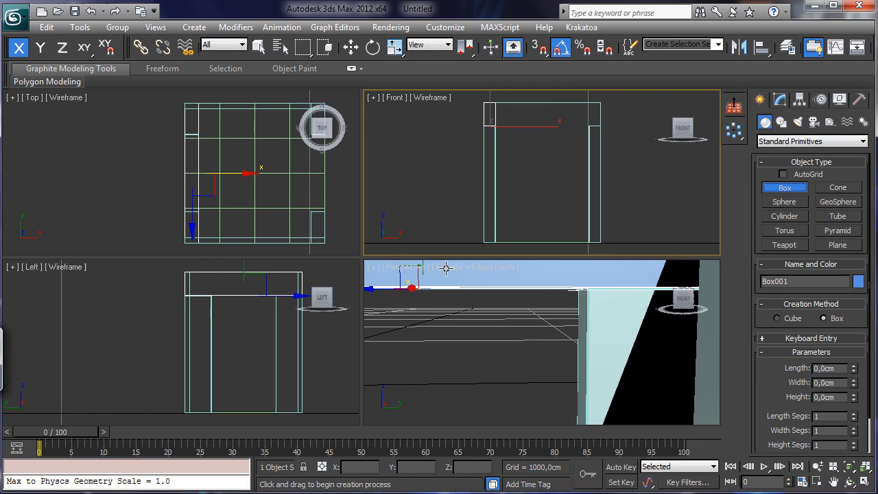
pyautogui.click(795, 142)
pyautogui.click(788, 171)
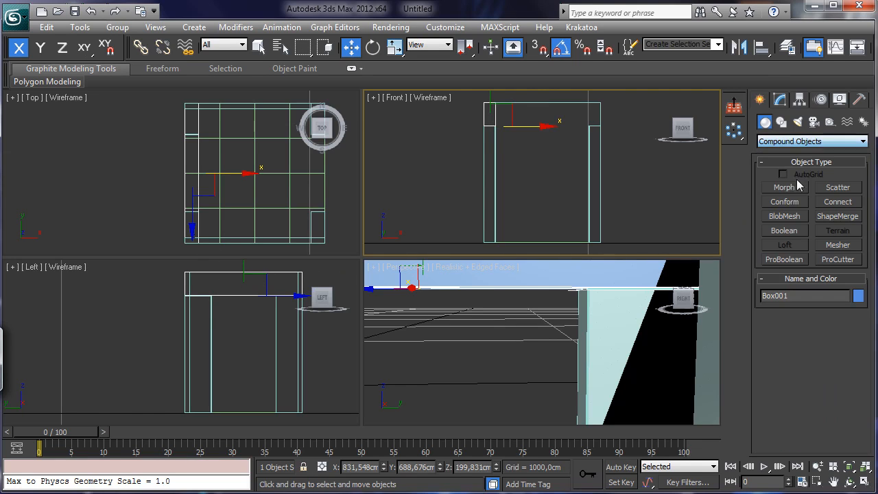
pyautogui.click(792, 141)
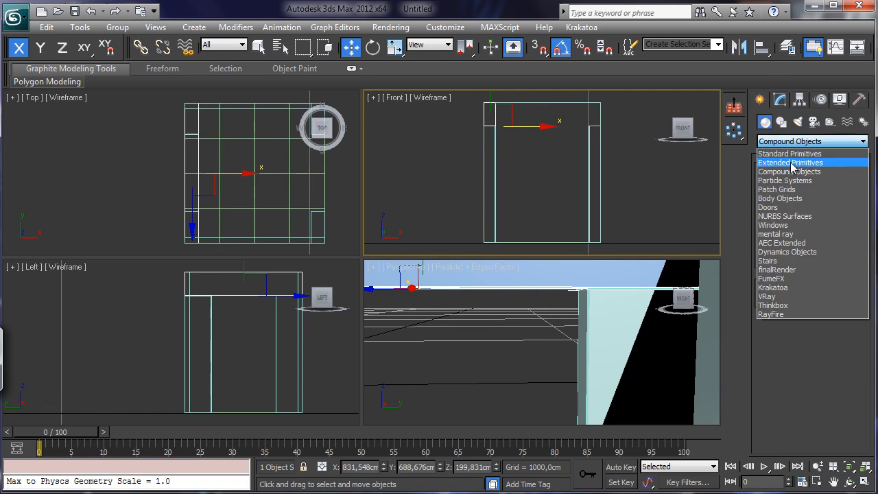
pyautogui.click(788, 159)
pyautogui.click(784, 201)
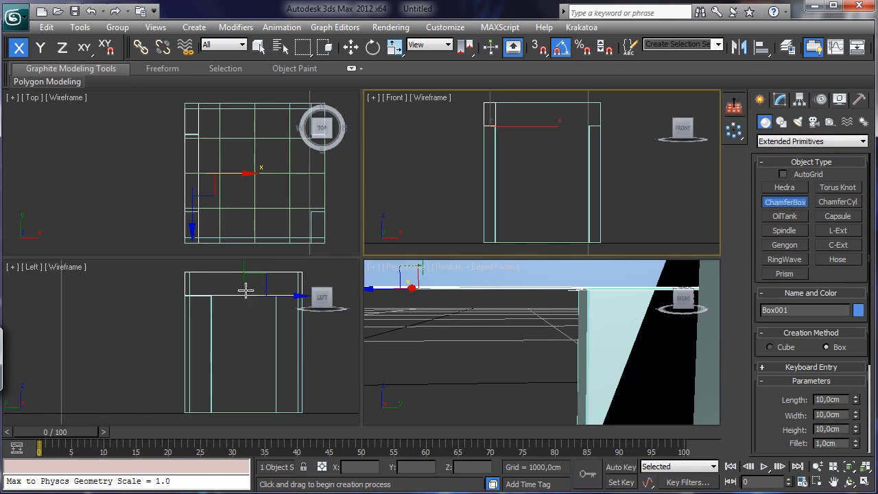
pyautogui.moveTo(231, 280); pyautogui.dragTo(254, 300)
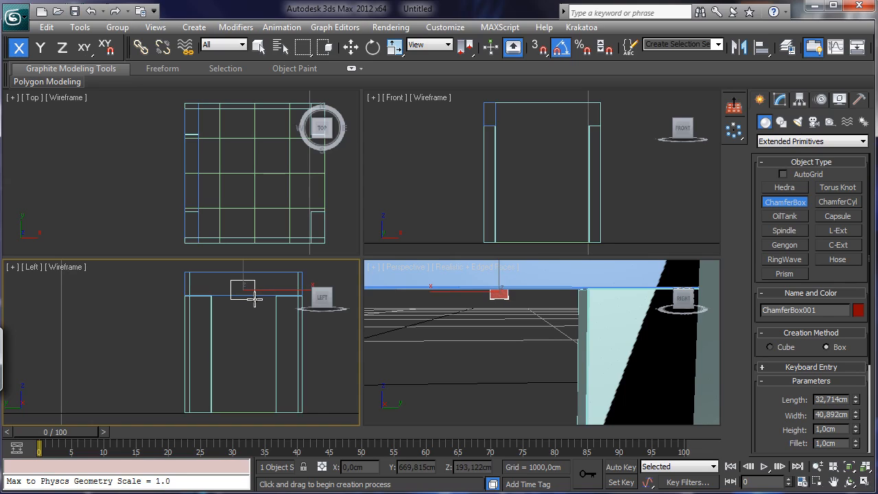
pyautogui.click(252, 293)
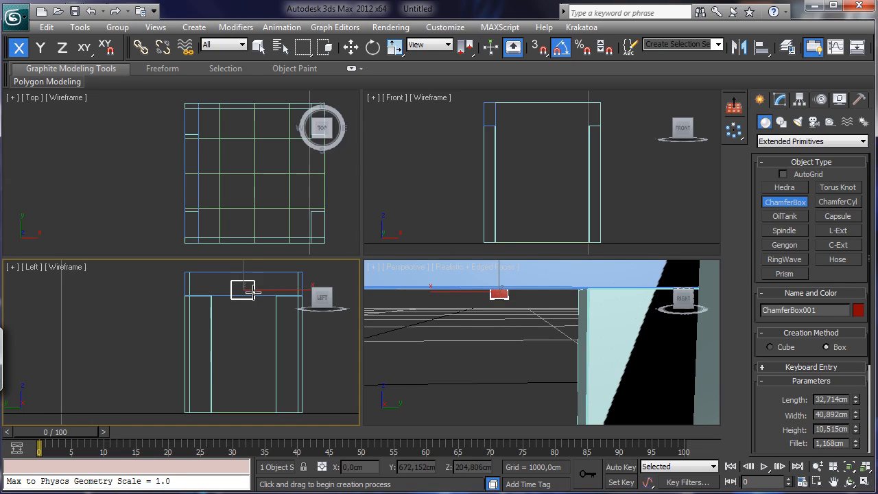
pyautogui.click(252, 292)
# - Align the chamfer box centre to centre with the lintel box Box001 on X, Y and Z
pyautogui.click(350, 47)
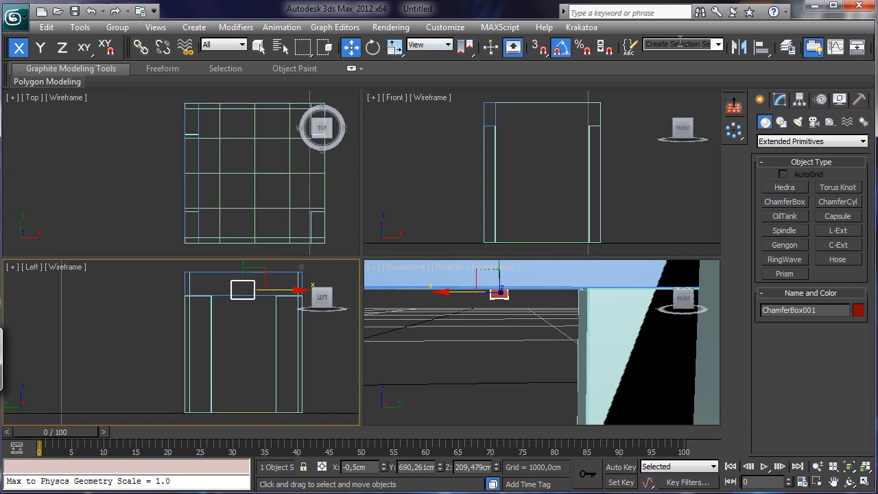
pyautogui.click(759, 47)
pyautogui.click(226, 294)
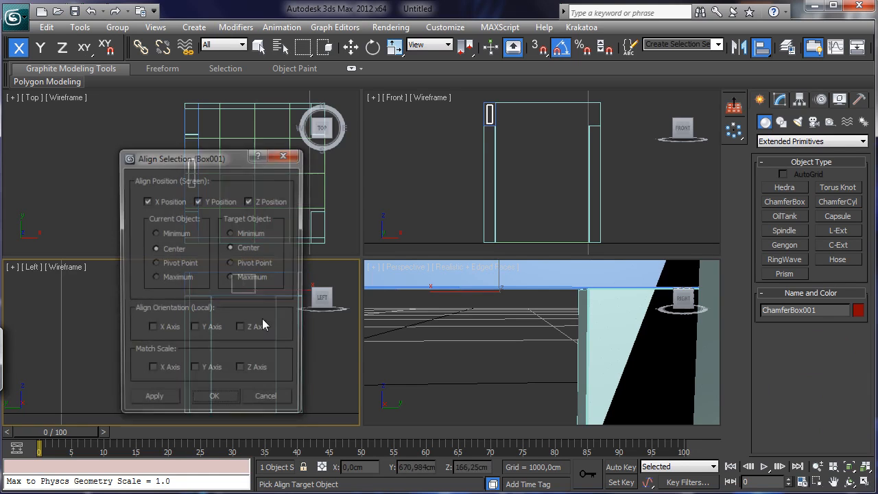
pyautogui.click(214, 401)
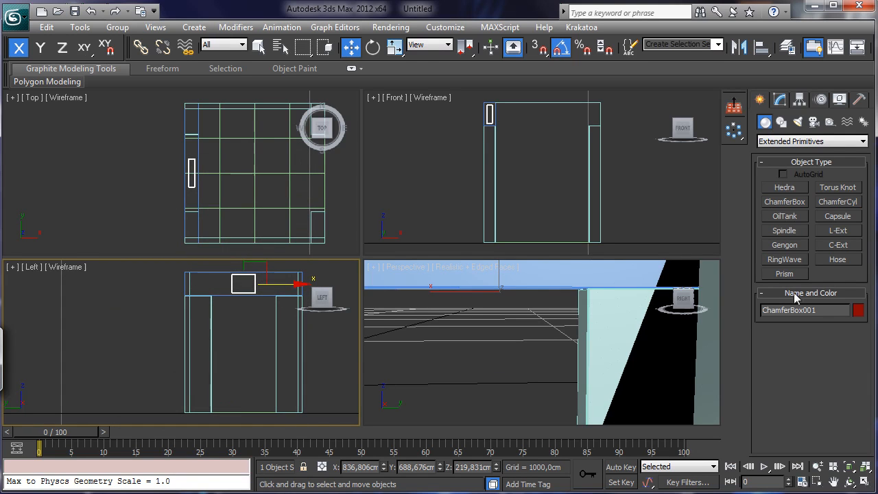
# - Move the chamfer box about 11 cm along X so that it protrudes from the lintel's inner face
pyautogui.click(782, 98)
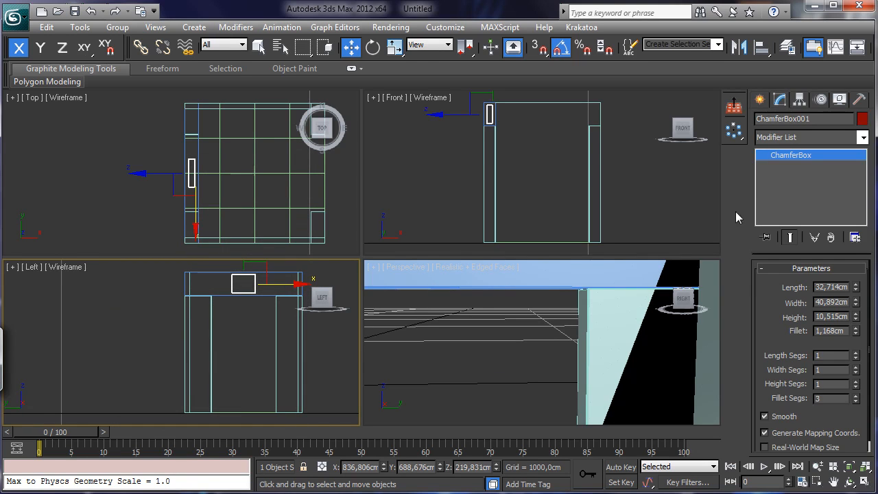
pyautogui.click(817, 467)
pyautogui.moveTo(471, 323); pyautogui.dragTo(464, 388)
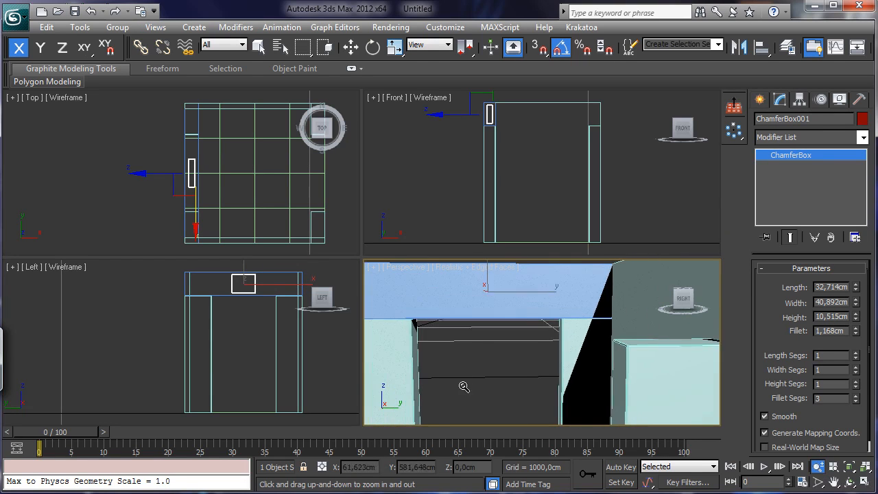
pyautogui.click(350, 46)
pyautogui.moveTo(240, 172); pyautogui.dragTo(251, 173)
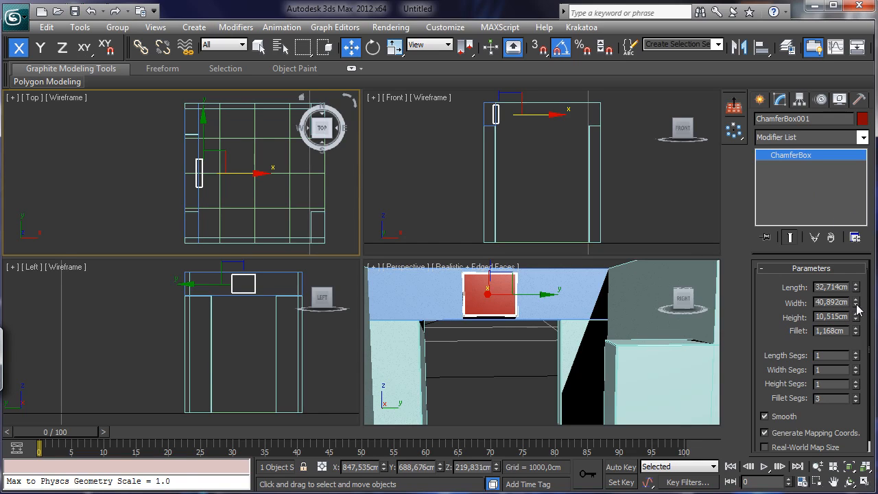
# - Set both the width and the length of the chamfer box to 35 cm
pyautogui.moveTo(856, 306)
pyautogui.mouseDown()
pyautogui.moveTo(857, 295)
pyautogui.moveTo(857, 314)
pyautogui.mouseUp()
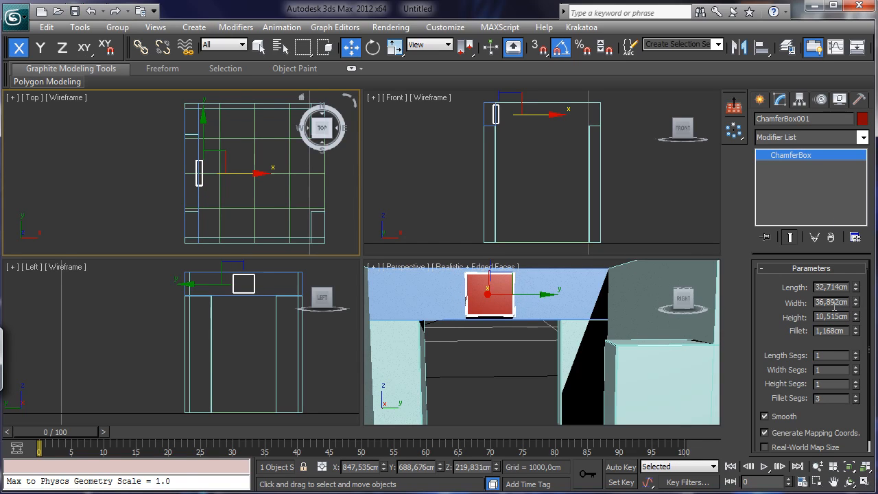
pyautogui.doubleClick(834, 308)
pyautogui.write('35')
pyautogui.press('Return')
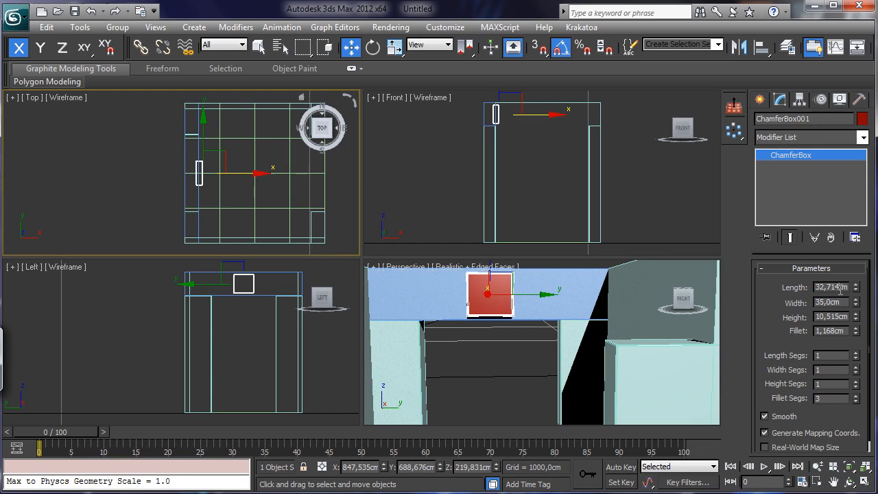
pyautogui.doubleClick(838, 288)
pyautogui.write('35')
pyautogui.press('Return')
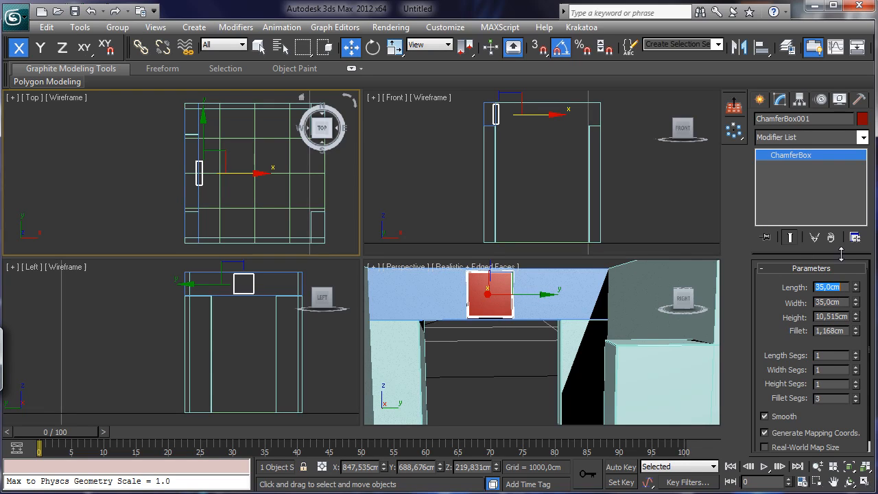
# - Try lengths of 25 cm and 30 cm for the chamfer box, and settle on 28 cm
pyautogui.write('25')
pyautogui.press('Return')
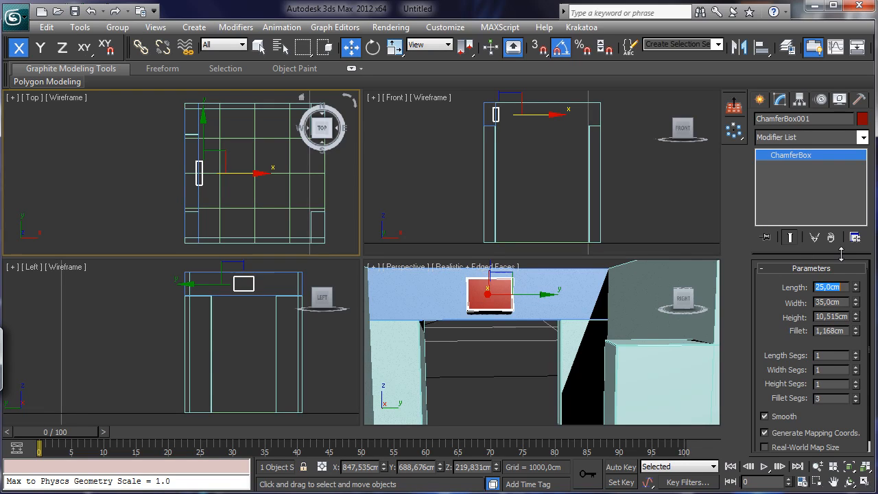
pyautogui.write('30')
pyautogui.press('Return')
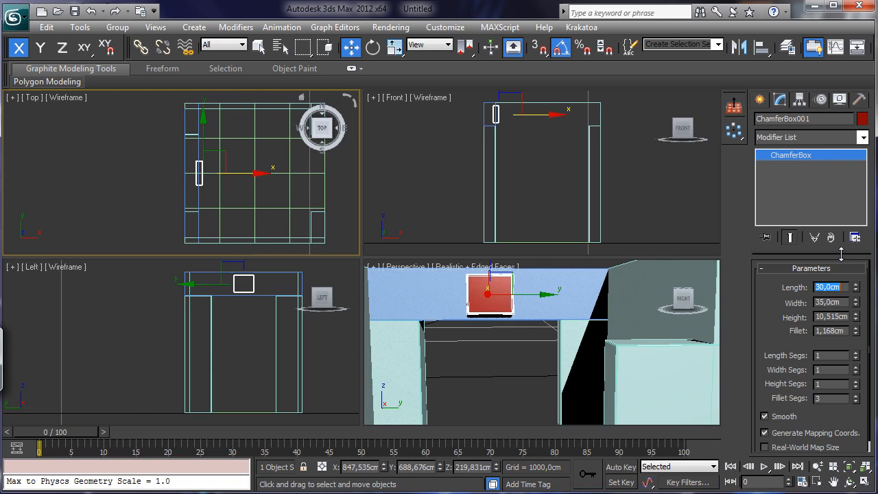
pyautogui.write('28')
pyautogui.press('Return')
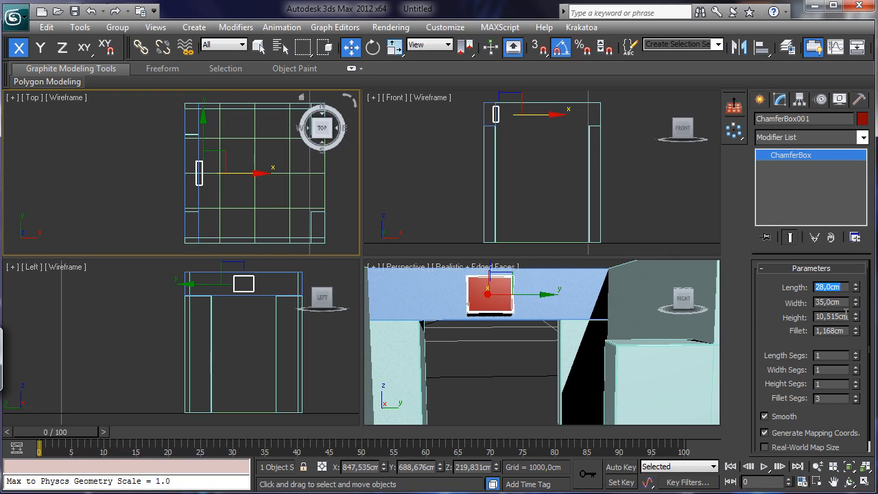
# - Set the chamfer box's width to 38 cm and its fillet to 0.5 cm, and maximize the Perspective view
pyautogui.press('Tab')
pyautogui.write('38')
pyautogui.press('Return')
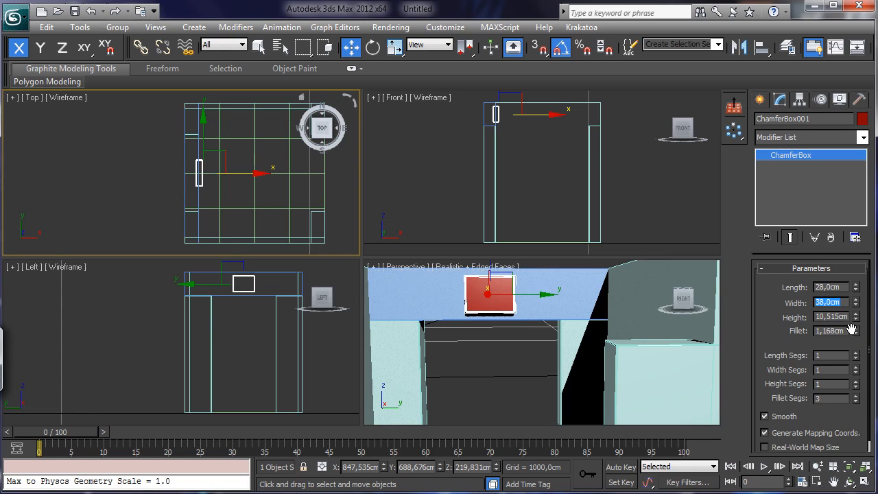
pyautogui.moveTo(847, 331); pyautogui.dragTo(812, 331)
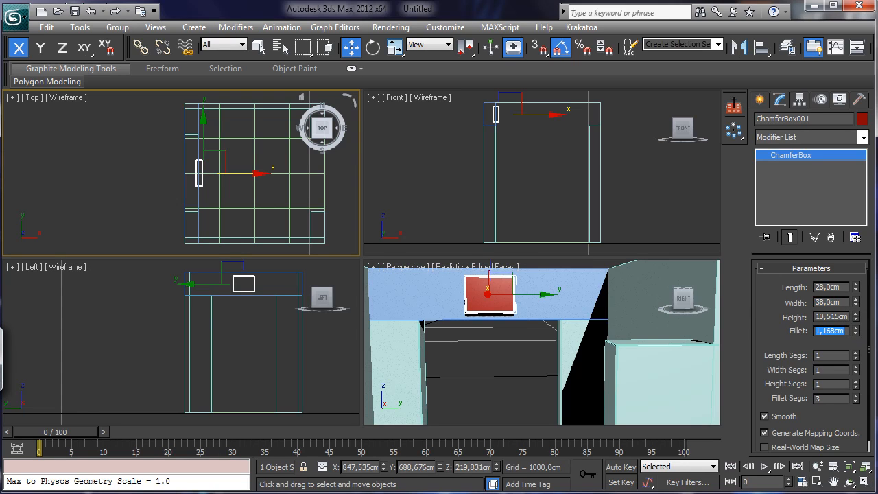
pyautogui.write('0,5')
pyautogui.press('Return')
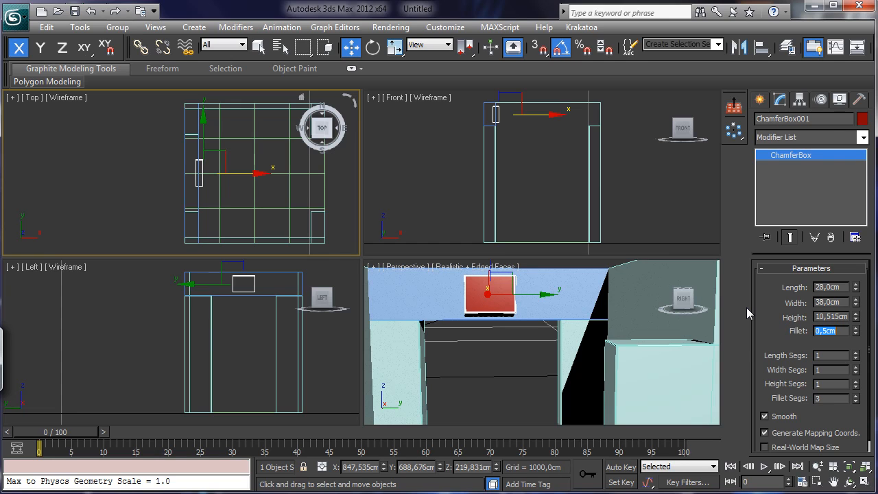
pyautogui.rightClick(692, 400)
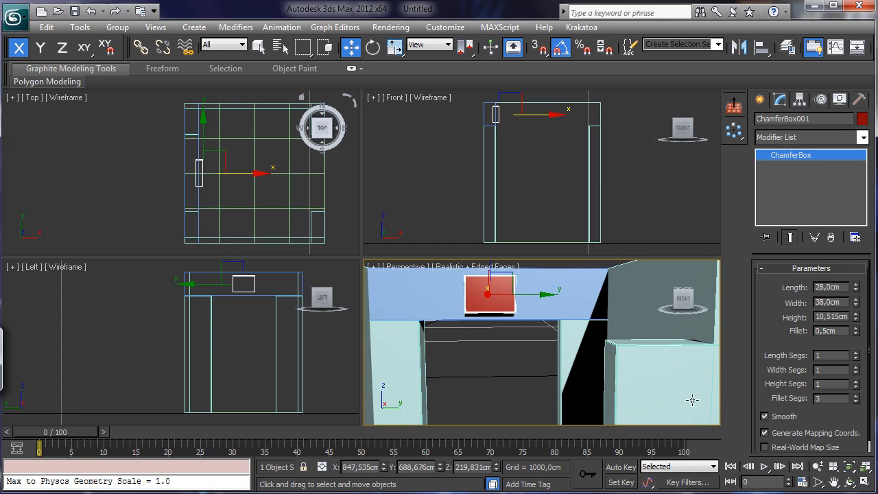
pyautogui.click(863, 481)
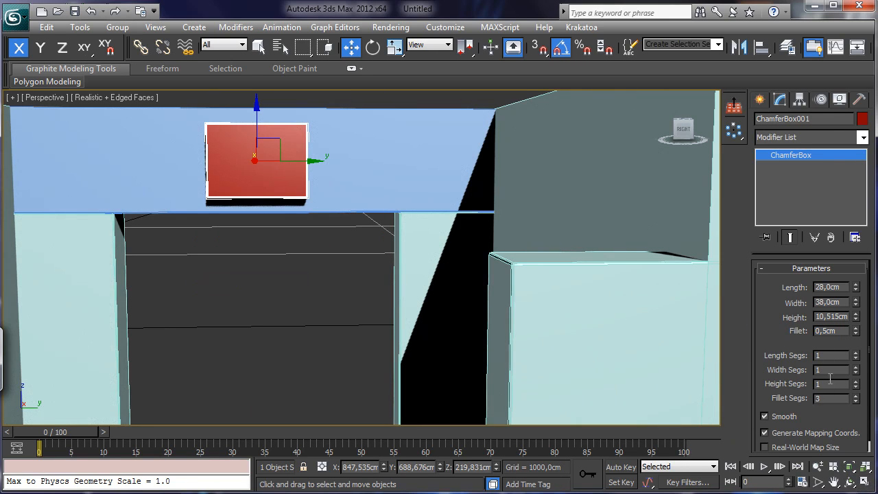
# - Set the chamfer box's fillet to 1 cm and its fillet segments to 4
pyautogui.doubleClick(841, 334)
pyautogui.write('1')
pyautogui.press('Return')
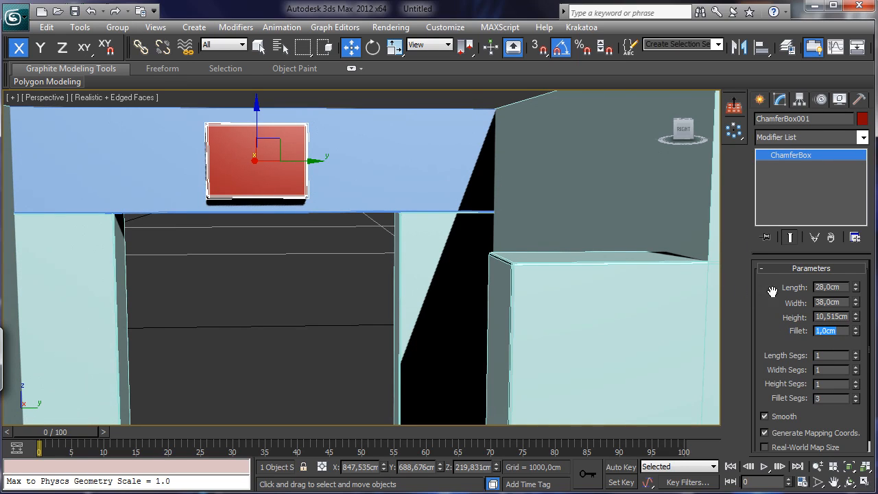
pyautogui.click(856, 396)
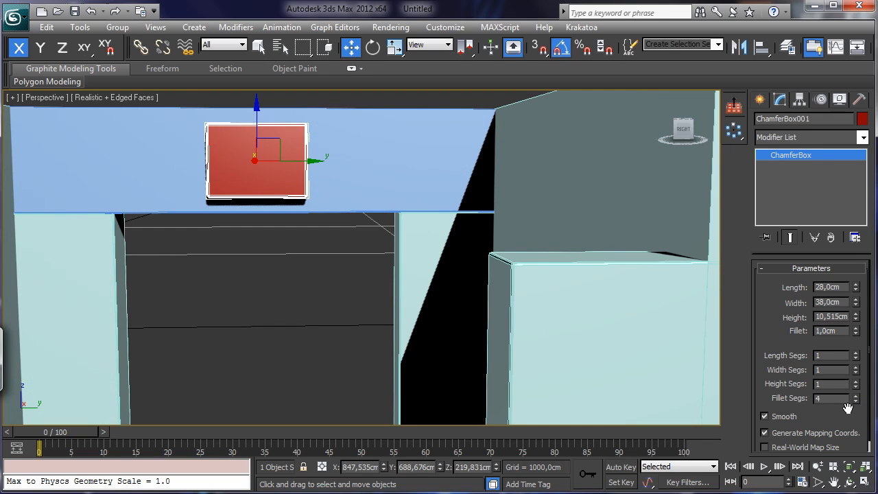
# - Subtract the red chamfer box from the blue door lintel with a ProBoolean compound object
pyautogui.click(351, 131)
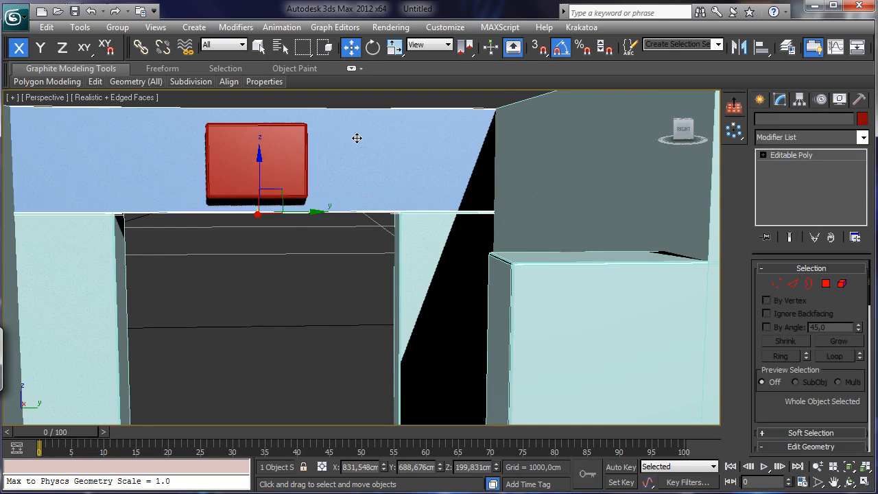
pyautogui.click(760, 99)
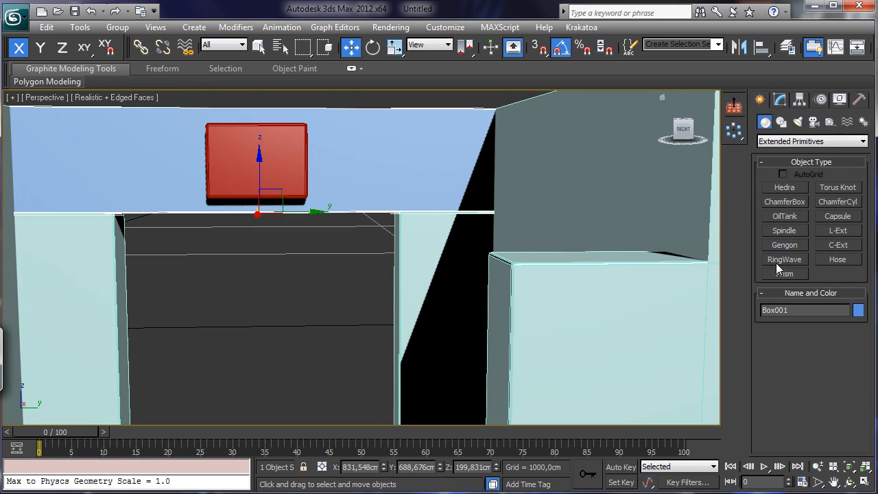
pyautogui.click(785, 141)
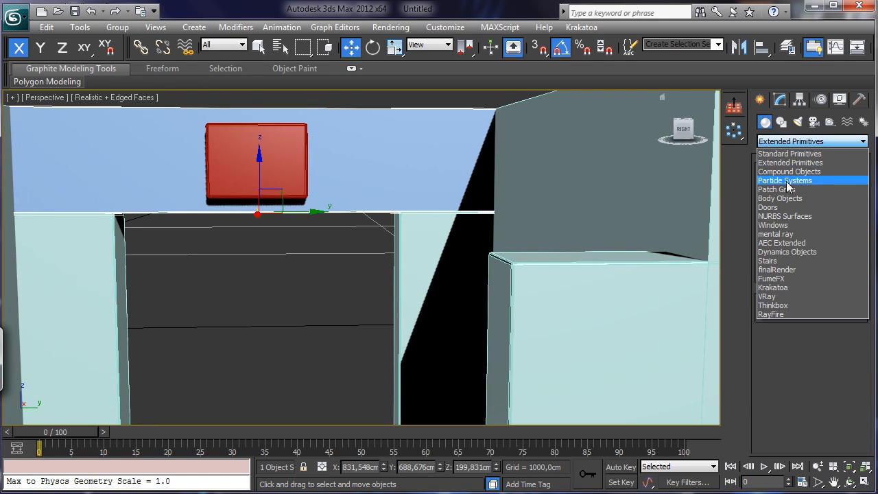
pyautogui.click(788, 170)
pyautogui.click(784, 259)
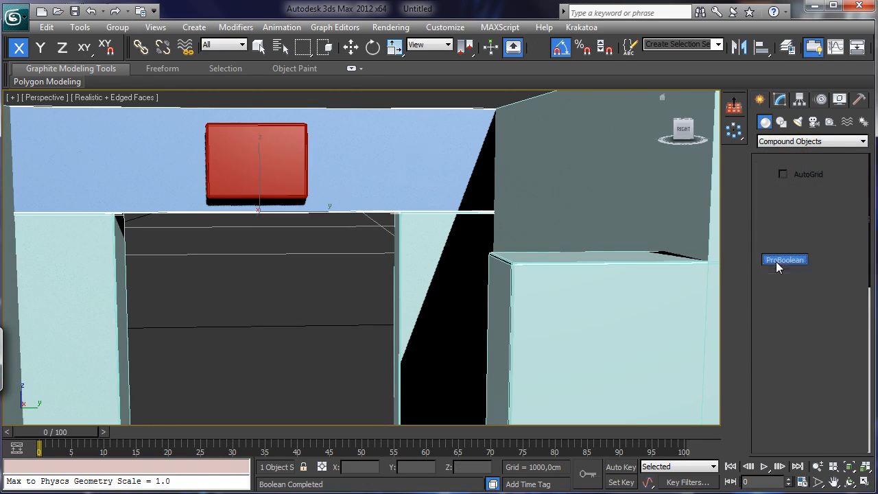
pyautogui.click(790, 335)
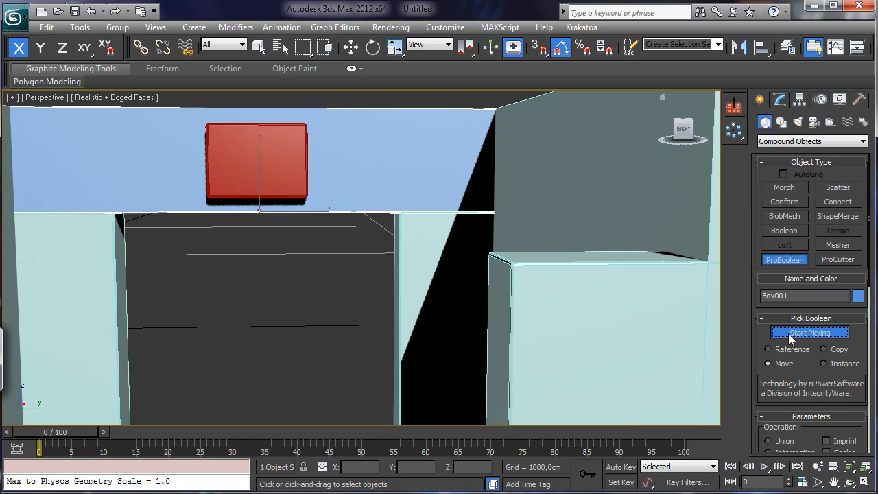
pyautogui.click(294, 150)
pyautogui.click(780, 100)
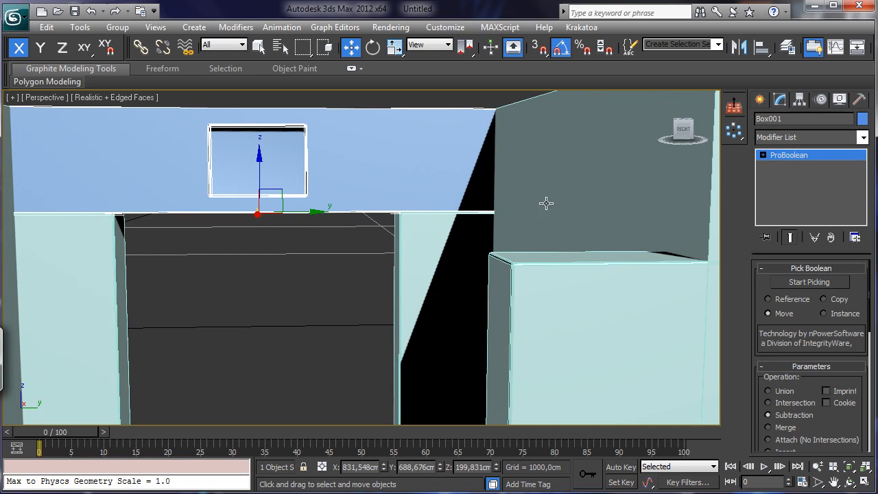
# - Turn off edged faces in the Perspective view and convert the lintel to an editable poly
pyautogui.click(130, 100)
pyautogui.click(161, 166)
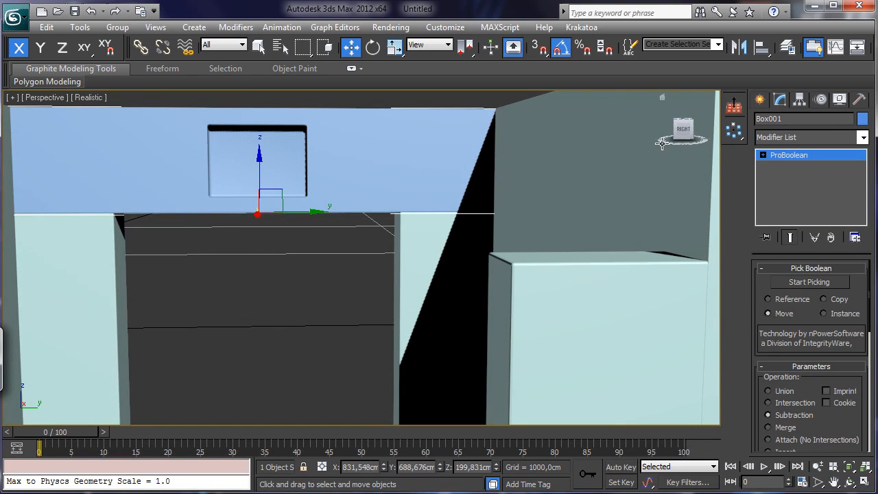
pyautogui.rightClick(318, 146)
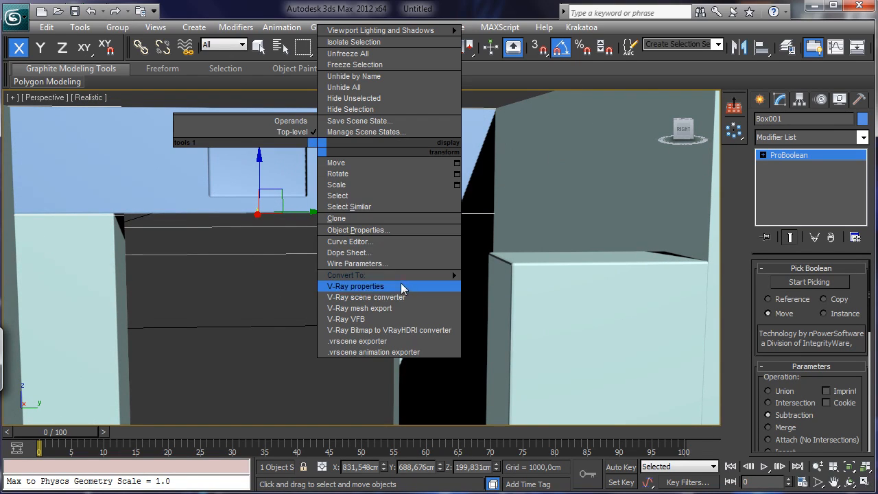
pyautogui.moveTo(426, 275)
pyautogui.click(486, 284)
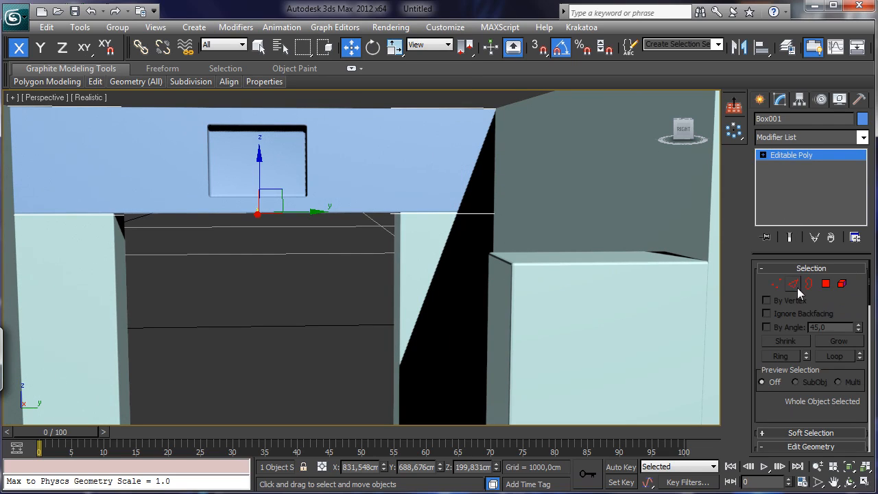
# - Detach the back polygon of the lintel's recess as a separate object named Screen
pyautogui.click(826, 287)
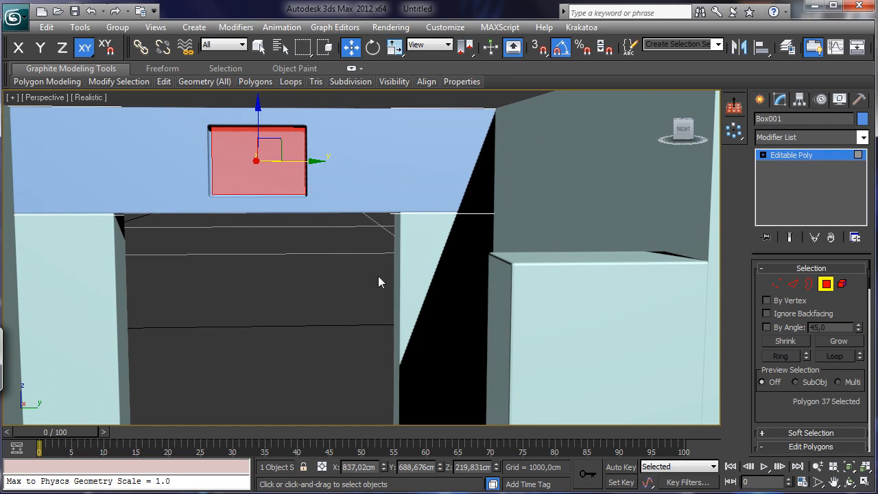
pyautogui.moveTo(853, 299); pyautogui.dragTo(851, 159)
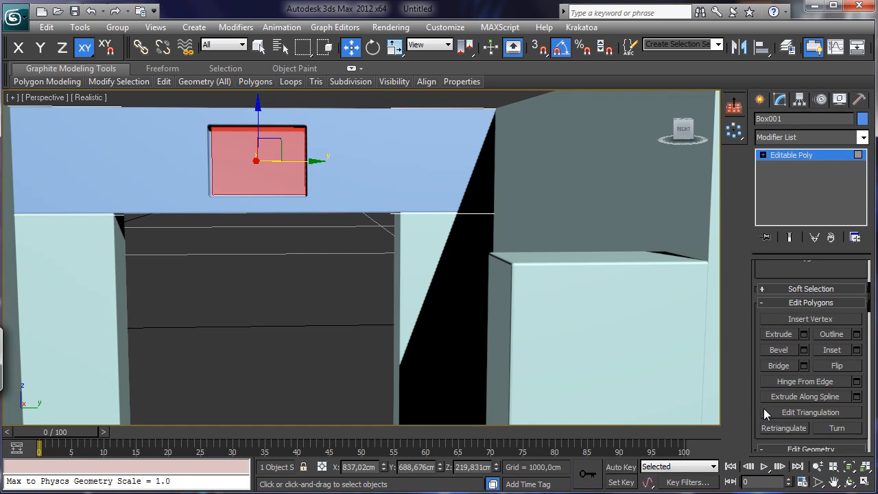
pyautogui.moveTo(755, 399); pyautogui.dragTo(769, 235)
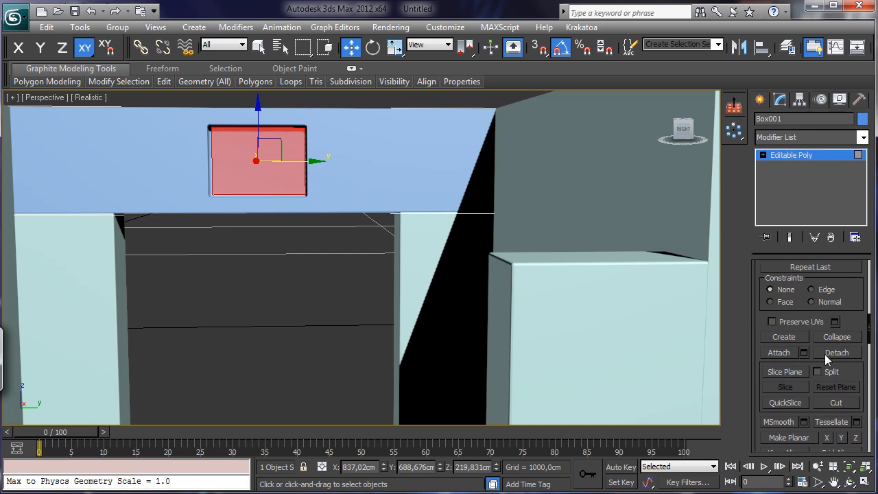
pyautogui.click(827, 354)
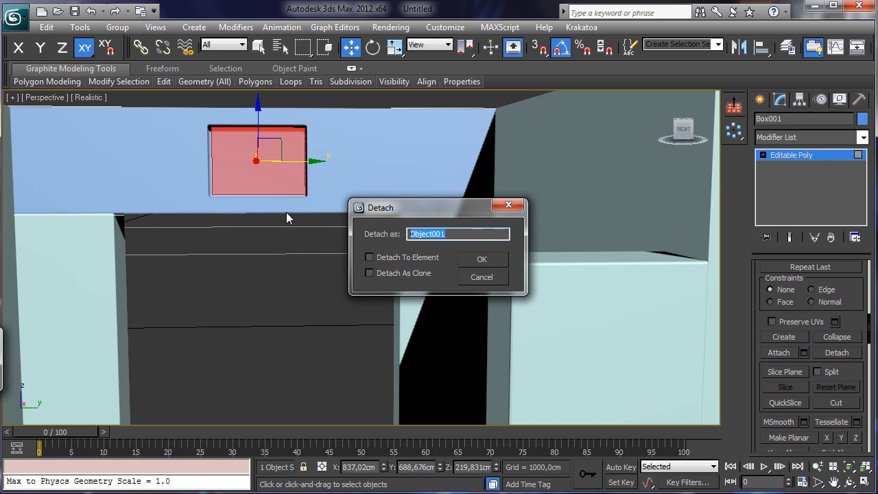
pyautogui.write('Screen')
pyautogui.press('Return')
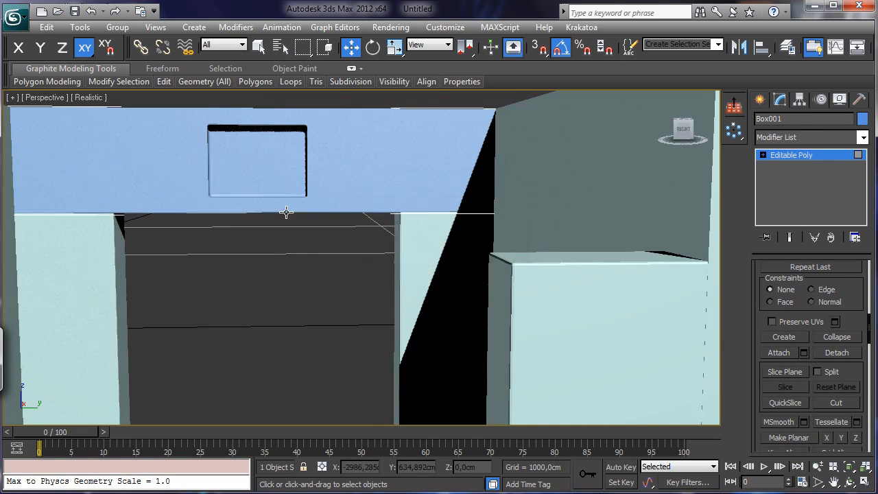
# - Rename the lintel as FrontUP_Door
pyautogui.click(862, 121)
pyautogui.click(549, 327)
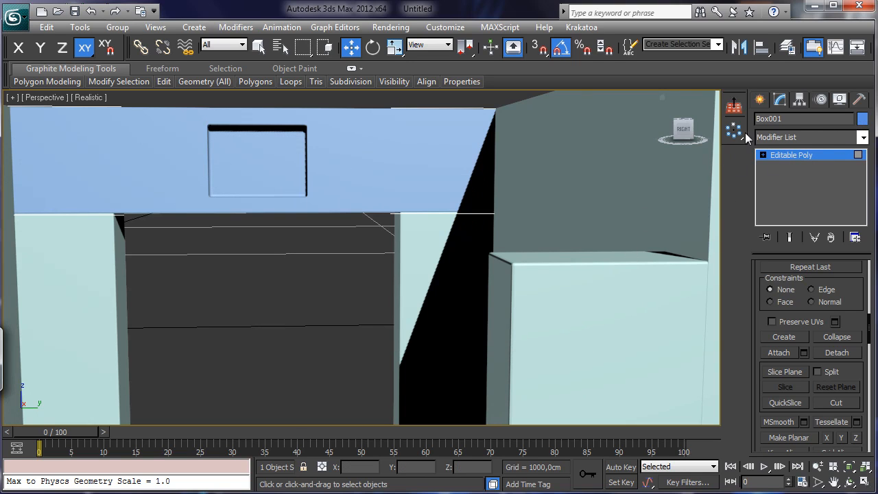
pyautogui.doubleClick(786, 120)
pyautogui.write('Fro')
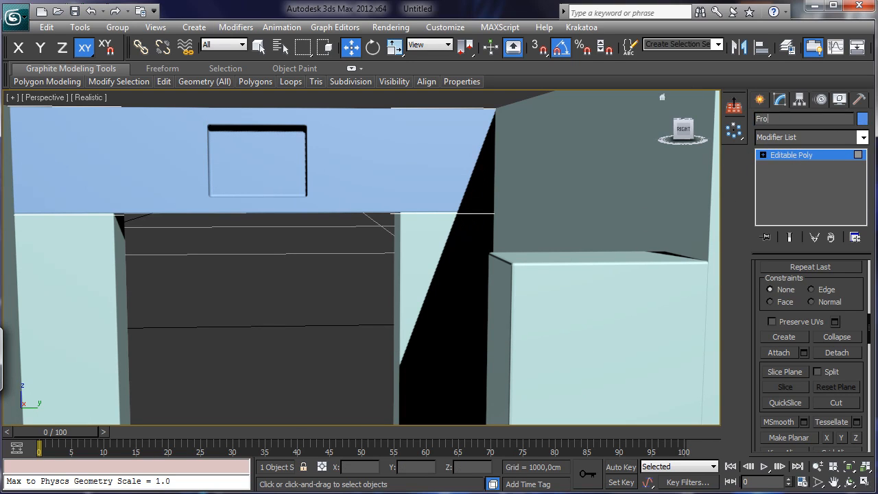
pyautogui.write('ntUP_Door')
# - Try moving the lintel polygon behind the recess along Y and along Z, undoing each move
pyautogui.click(255, 157)
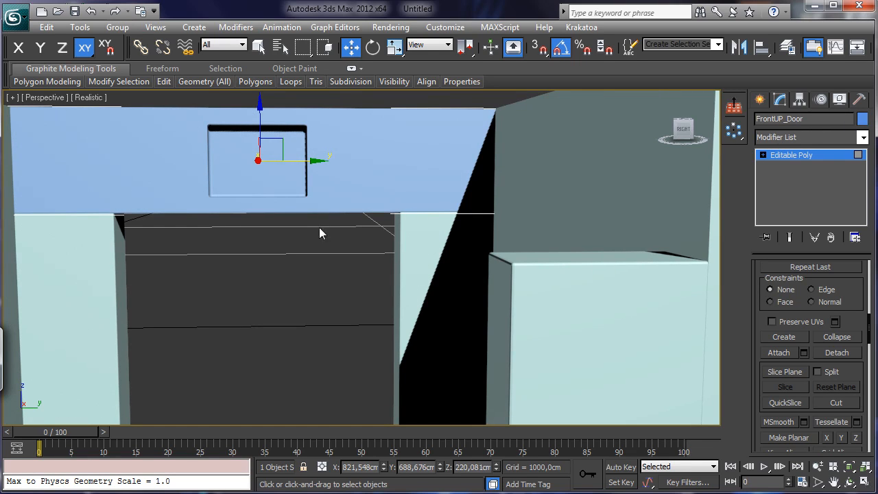
pyautogui.moveTo(314, 158); pyautogui.dragTo(342, 150)
pyautogui.hotkey('ctrl', 'z')
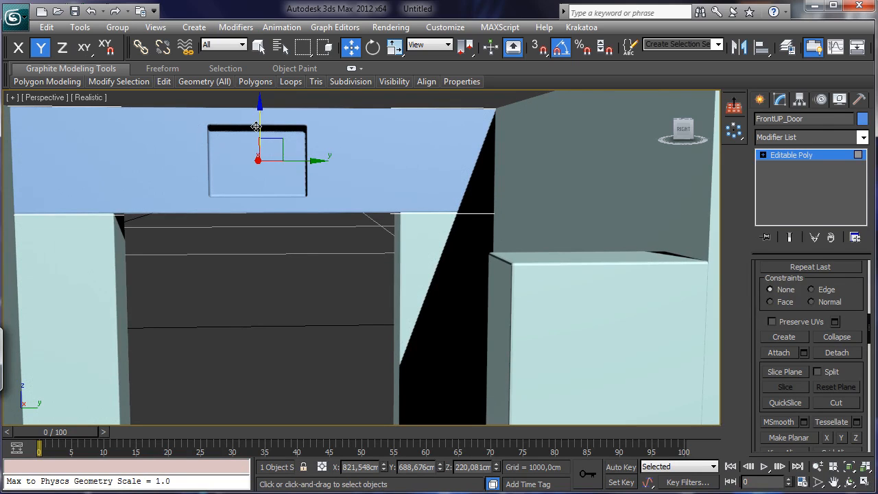
pyautogui.moveTo(257, 127); pyautogui.dragTo(267, 258)
pyautogui.hotkey('ctrl', 'z')
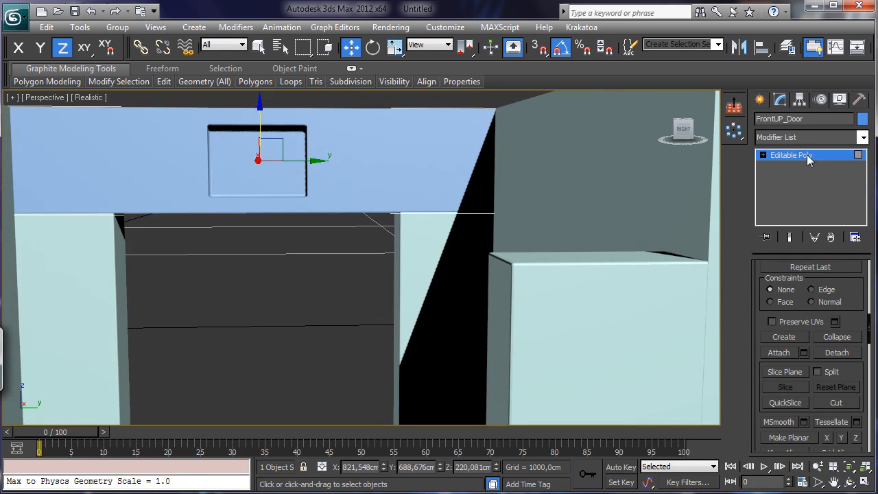
# - Leave polygon editing on the lintel, select the Screen object and change its object color to green
pyautogui.click(807, 154)
pyautogui.click(284, 155)
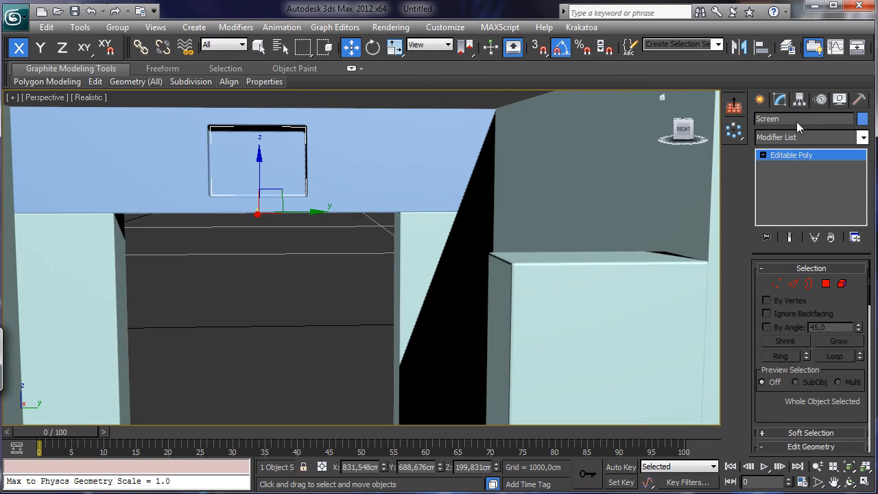
pyautogui.click(862, 120)
pyautogui.click(478, 214)
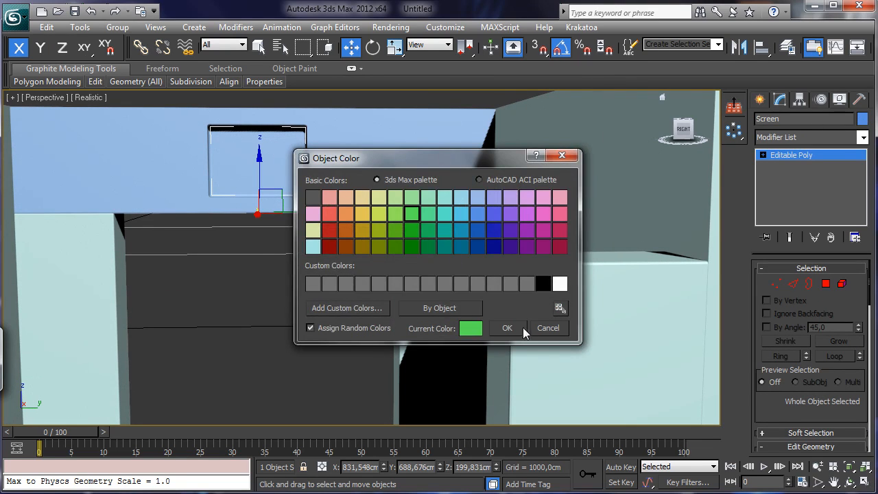
pyautogui.click(522, 328)
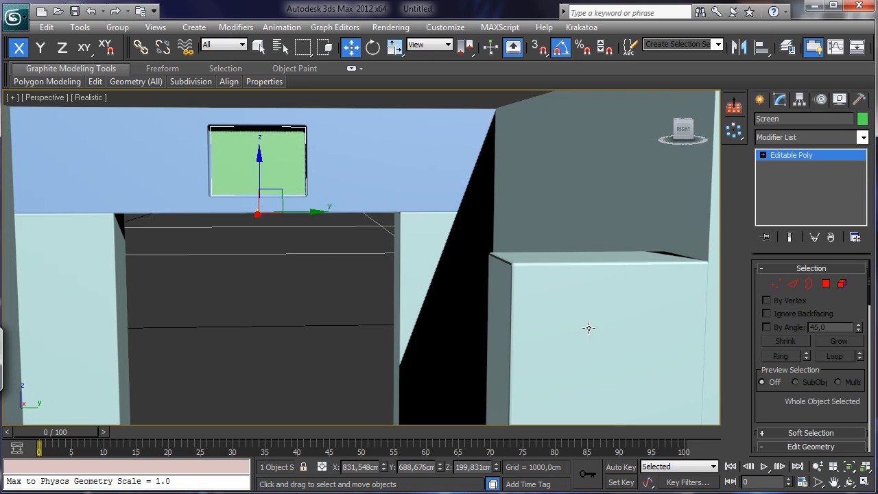
# - Draw a plane of about 28.4 by 38.7 cm over the screen recess outline in the Left view
pyautogui.click(865, 482)
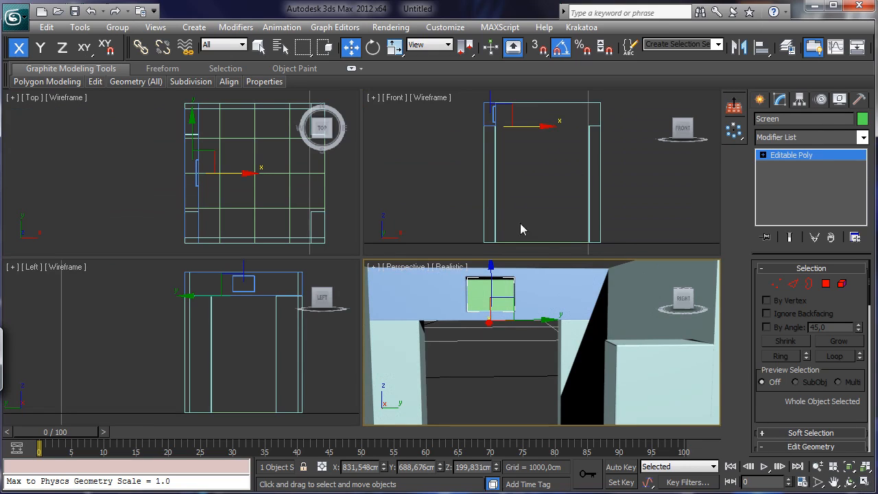
pyautogui.rightClick(249, 376)
pyautogui.click(865, 482)
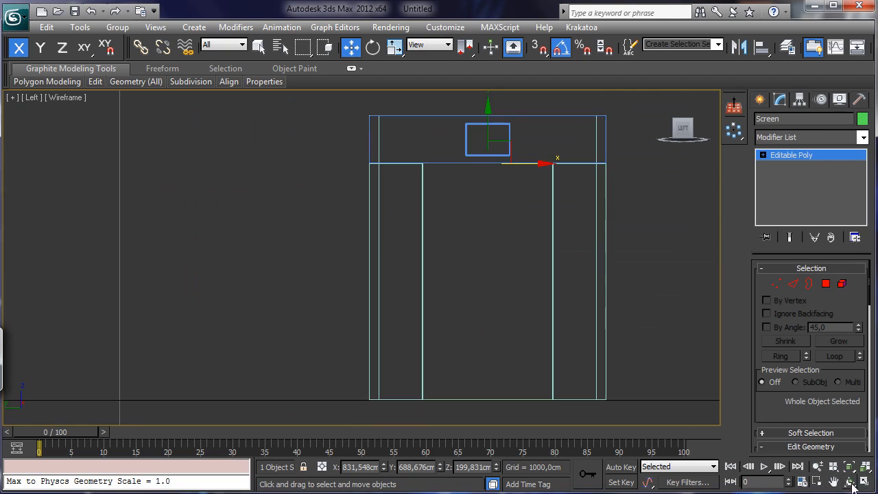
pyautogui.click(818, 466)
pyautogui.moveTo(500, 146); pyautogui.dragTo(495, 88)
pyautogui.click(833, 483)
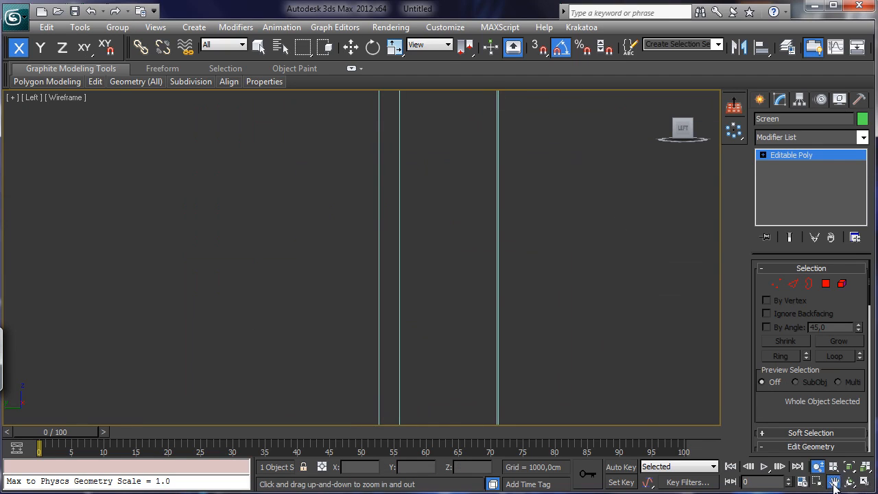
pyautogui.moveTo(562, 199); pyautogui.dragTo(357, 399)
pyautogui.moveTo(478, 243); pyautogui.dragTo(411, 343)
pyautogui.click(816, 467)
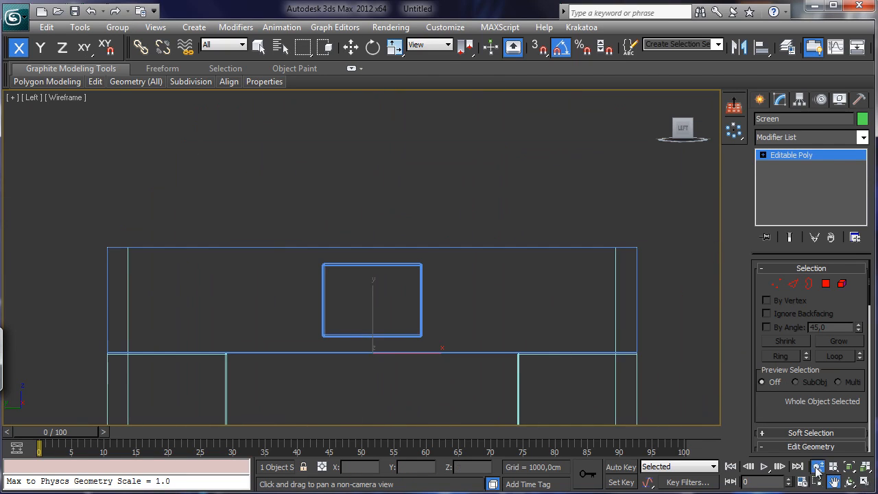
pyautogui.moveTo(447, 319); pyautogui.dragTo(443, 272)
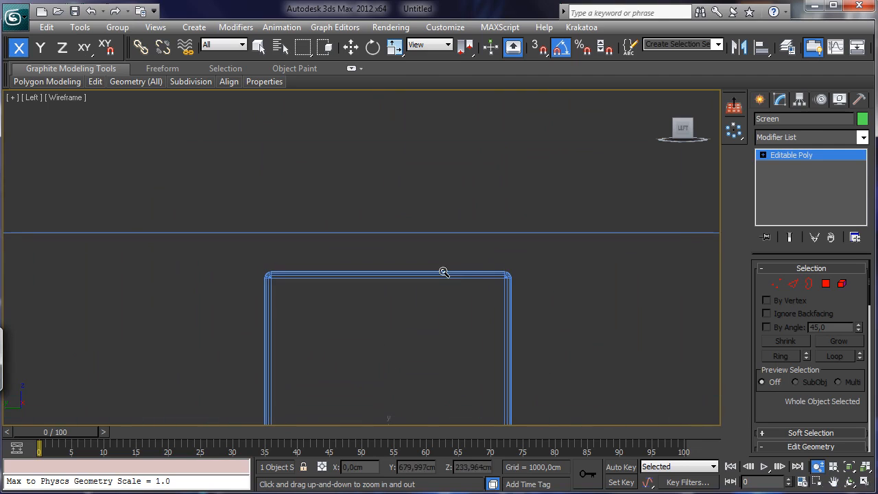
pyautogui.click(833, 483)
pyautogui.moveTo(546, 315); pyautogui.dragTo(553, 233)
pyautogui.click(759, 99)
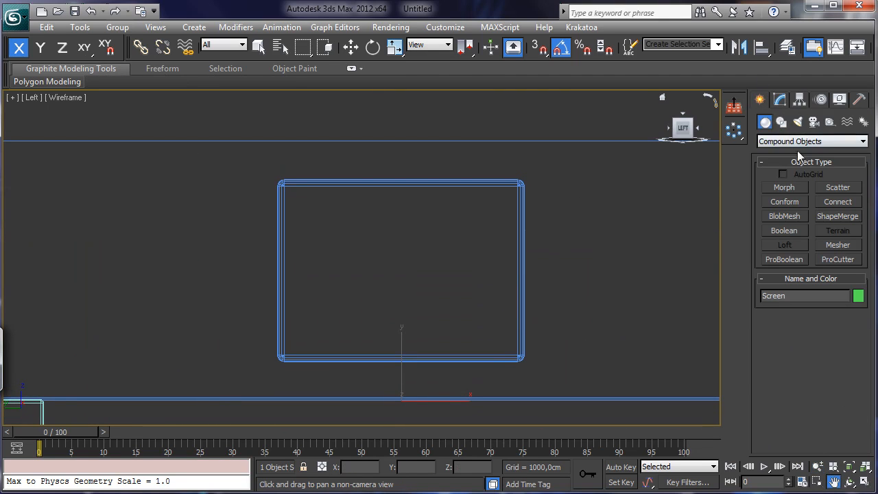
pyautogui.click(789, 141)
pyautogui.click(782, 151)
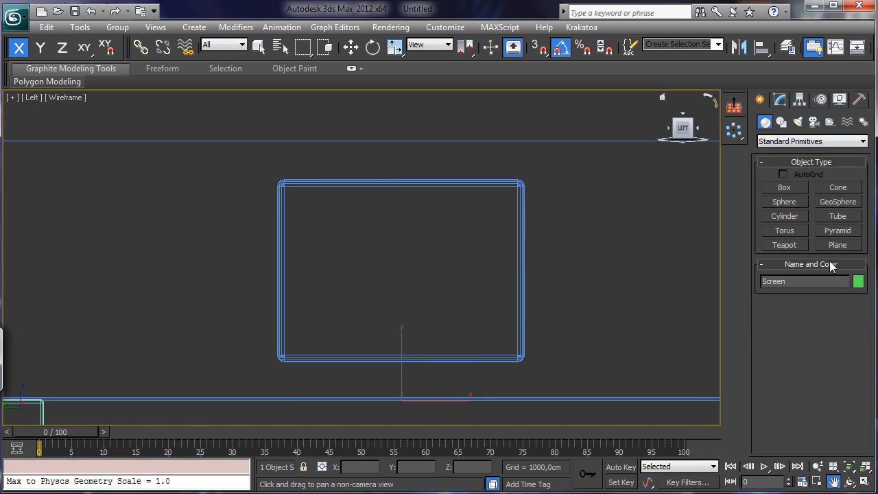
pyautogui.click(837, 245)
pyautogui.moveTo(277, 178); pyautogui.dragTo(527, 362)
# - Reduce the plane's length segments and width segments to 1 each
pyautogui.click(780, 100)
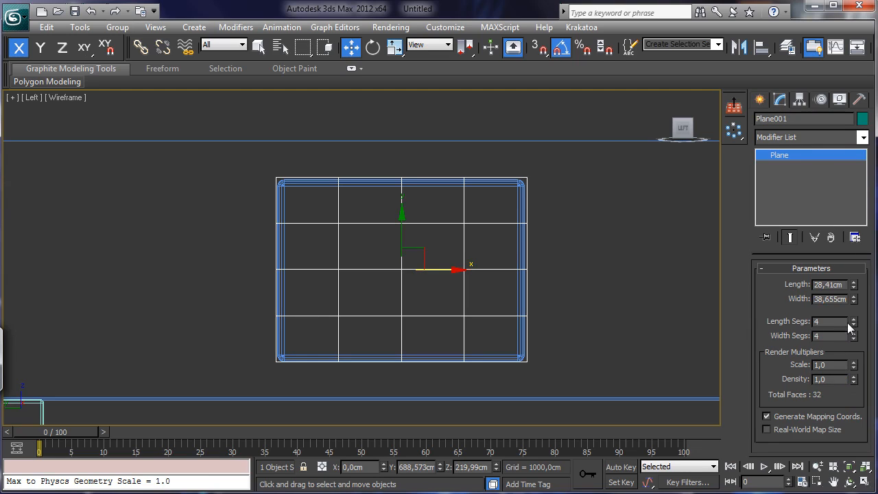
pyautogui.moveTo(852, 323); pyautogui.dragTo(850, 372)
pyautogui.moveTo(854, 335); pyautogui.dragTo(848, 458)
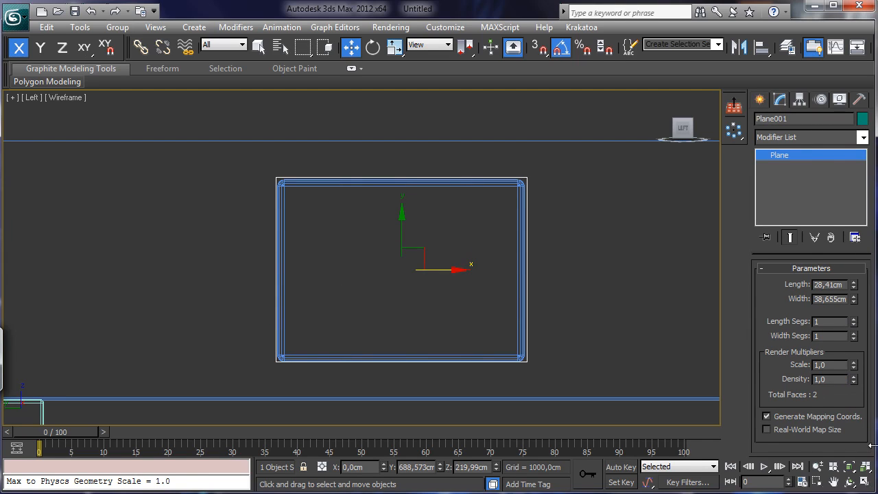
# - Rename the plane as Screen_Glass and change its object color to light periwinkle
pyautogui.click(792, 119)
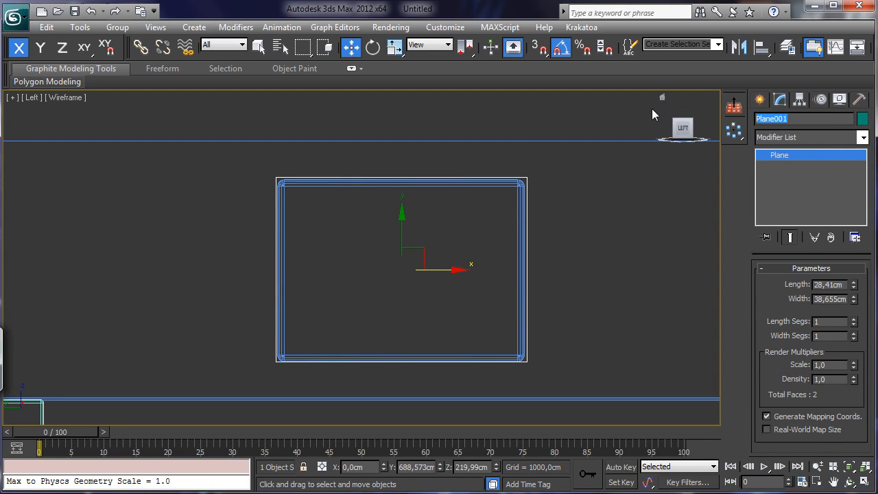
pyautogui.write('Screen_Glass')
pyautogui.click(862, 119)
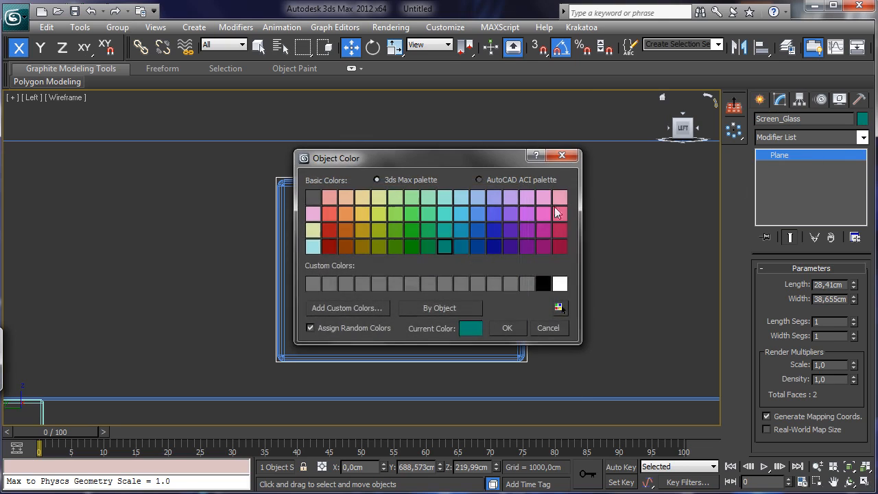
pyautogui.click(510, 198)
pyautogui.click(507, 328)
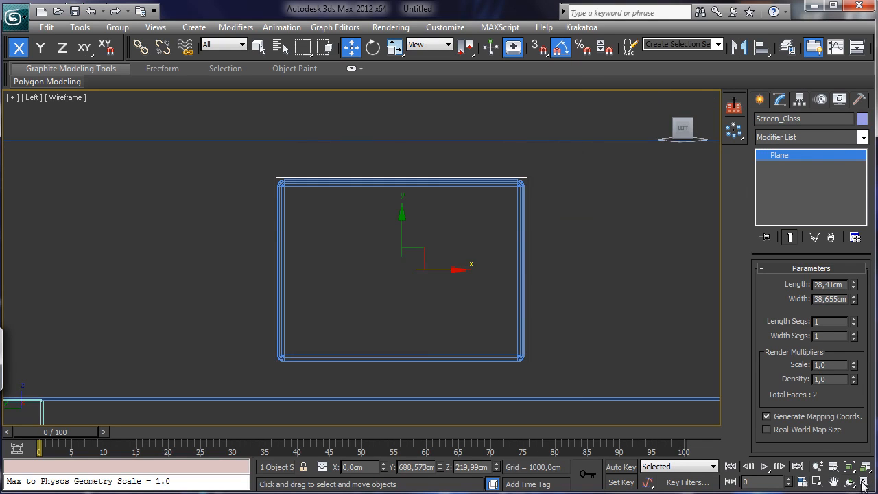
# - Move Screen_Glass along X in the Front view to just in front of the lintel's screen recess, at about X 843.59 cm
pyautogui.hotkey('alt', 'w')
pyautogui.rightClick(288, 374)
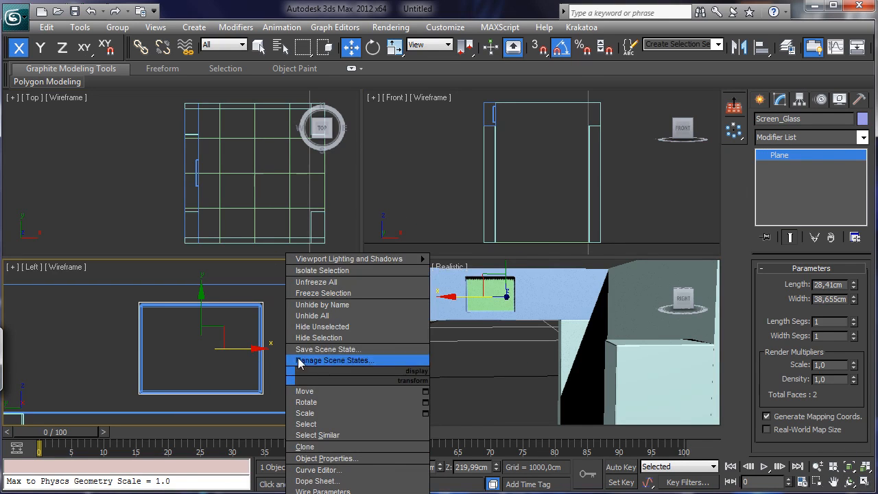
pyautogui.rightClick(269, 200)
pyautogui.click(484, 316)
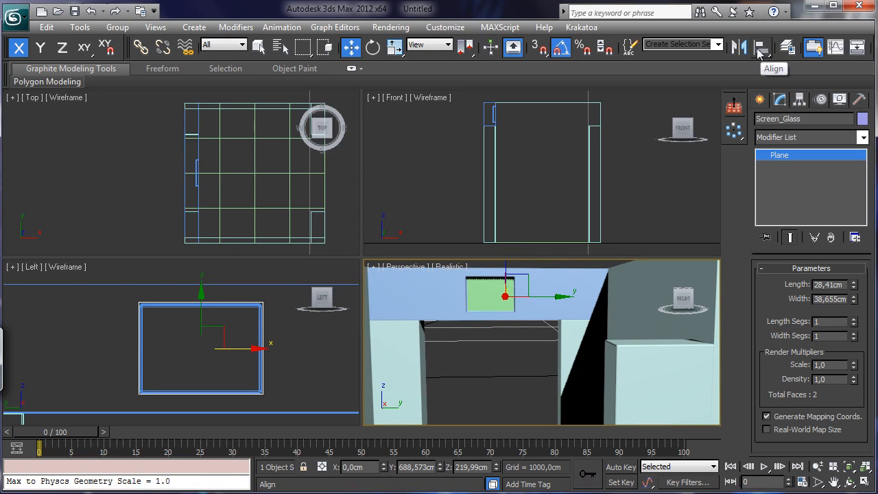
pyautogui.rightClick(454, 167)
pyautogui.click(818, 467)
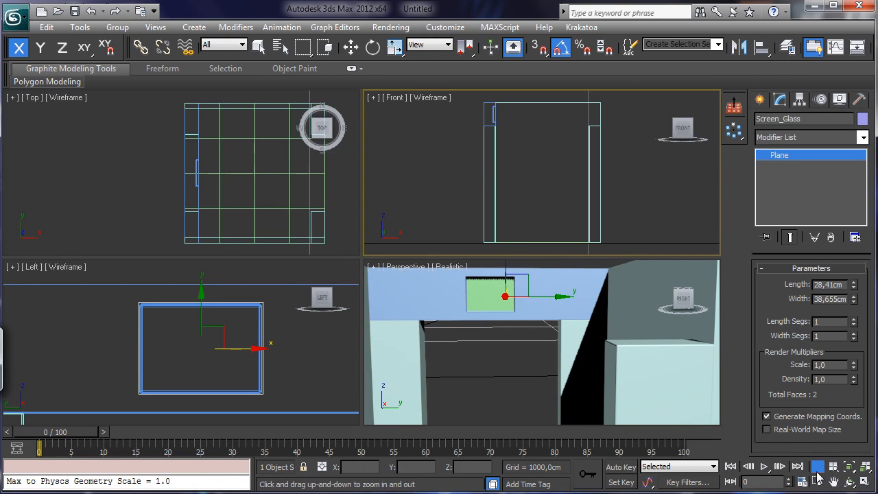
pyautogui.moveTo(559, 180); pyautogui.dragTo(558, 227)
pyautogui.click(350, 45)
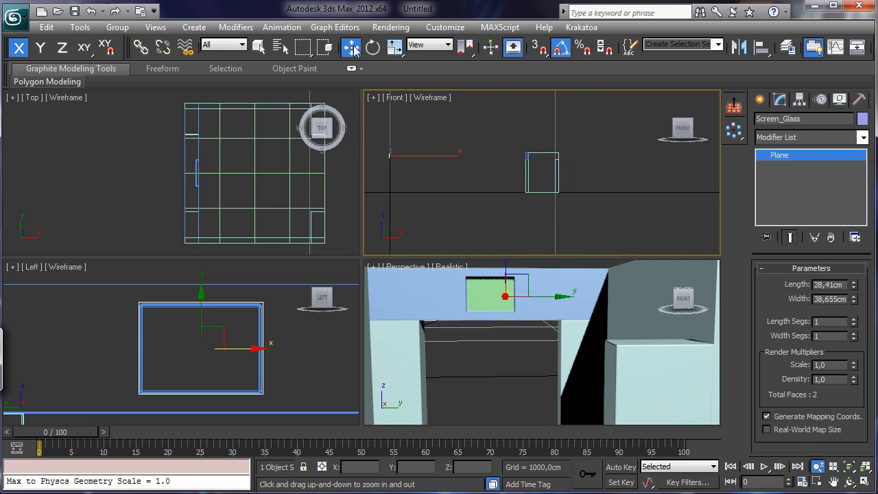
pyautogui.moveTo(431, 157); pyautogui.dragTo(570, 166)
# - Fine-position Screen_Glass along X in the Top view so it lies on the lintel's inner face, at about X 841.07 cm
pyautogui.rightClick(255, 230)
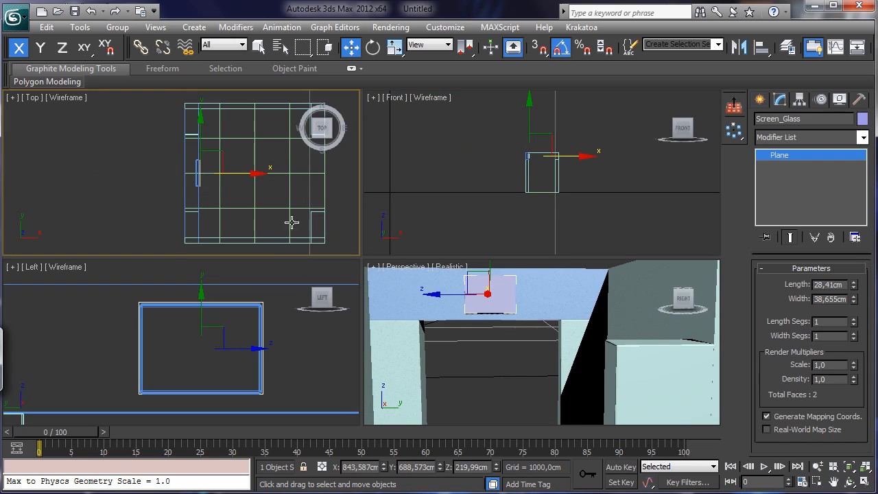
pyautogui.click(866, 467)
pyautogui.click(865, 482)
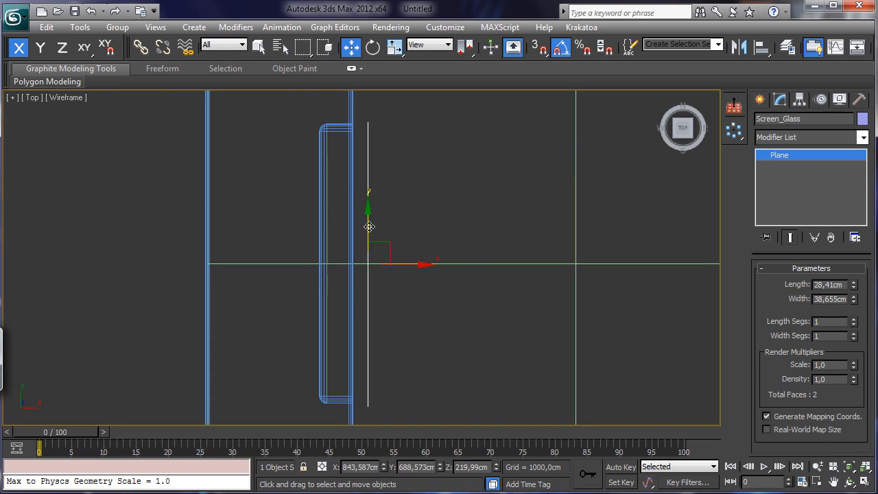
pyautogui.moveTo(406, 263); pyautogui.dragTo(388, 263)
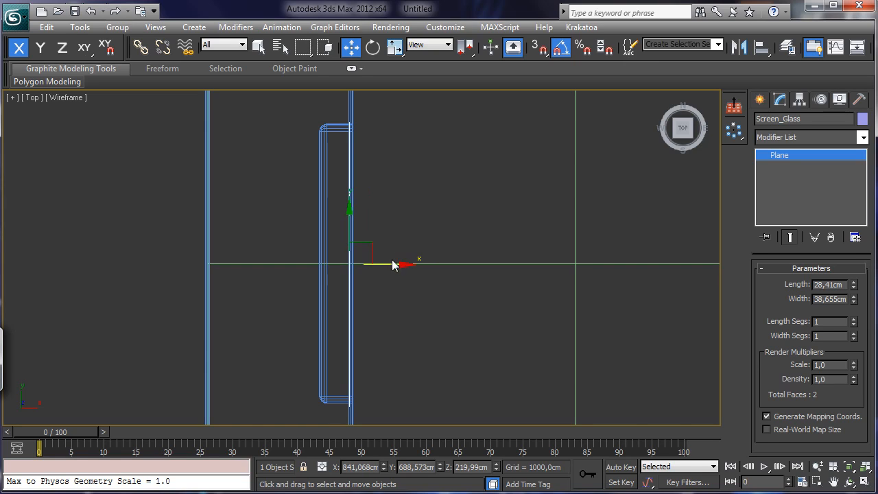
pyautogui.click(863, 482)
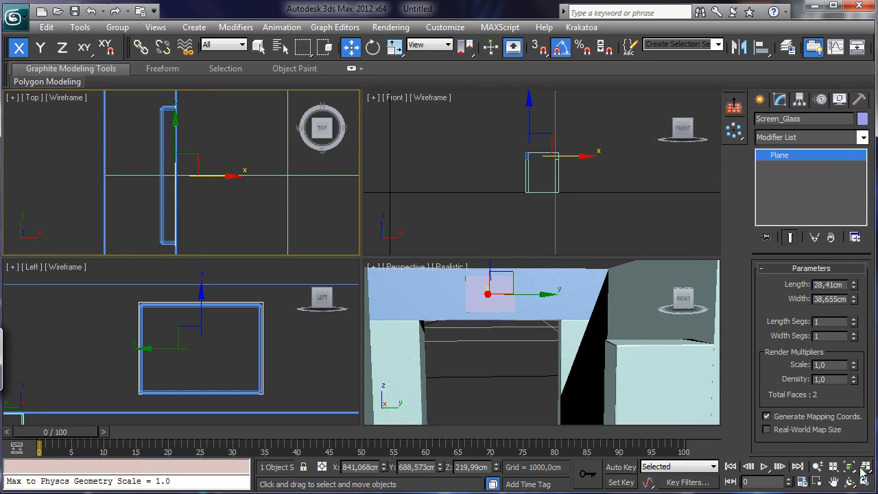
pyautogui.rightClick(507, 342)
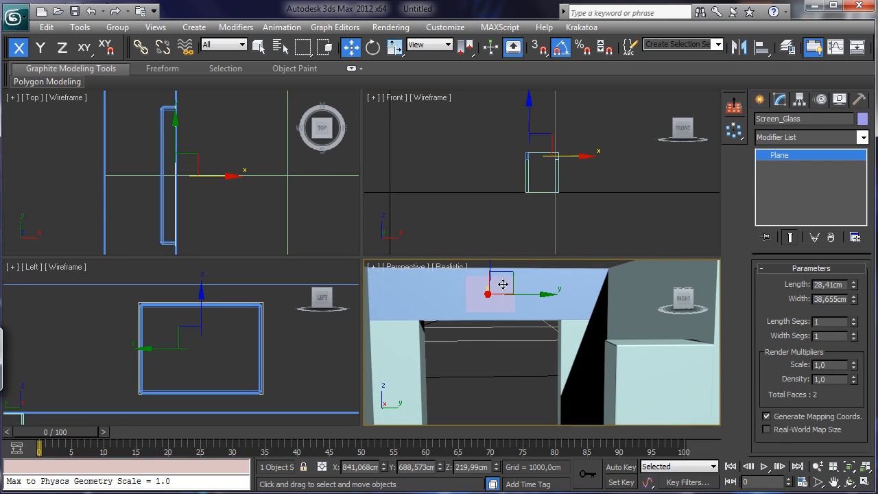
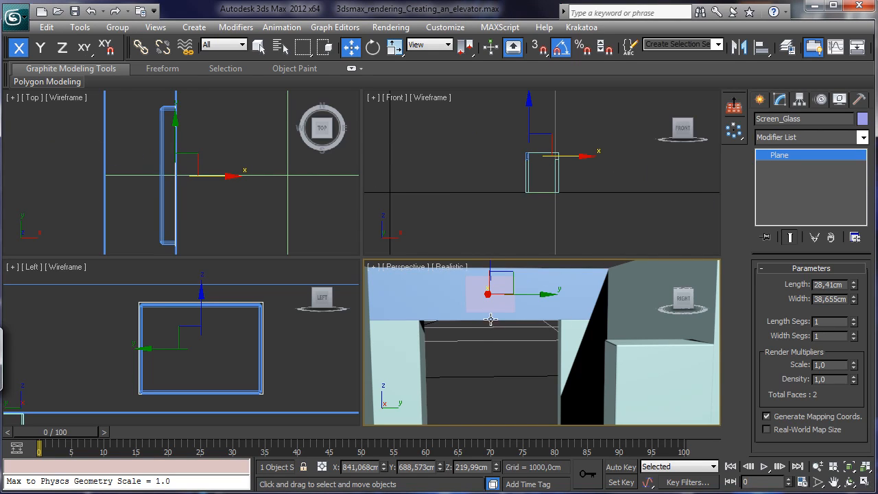
# - Mirror FrontUP_Door, Screen and Screen_Glass together along X in the Front view as instances with 0 cm offset
pyautogui.press('h')
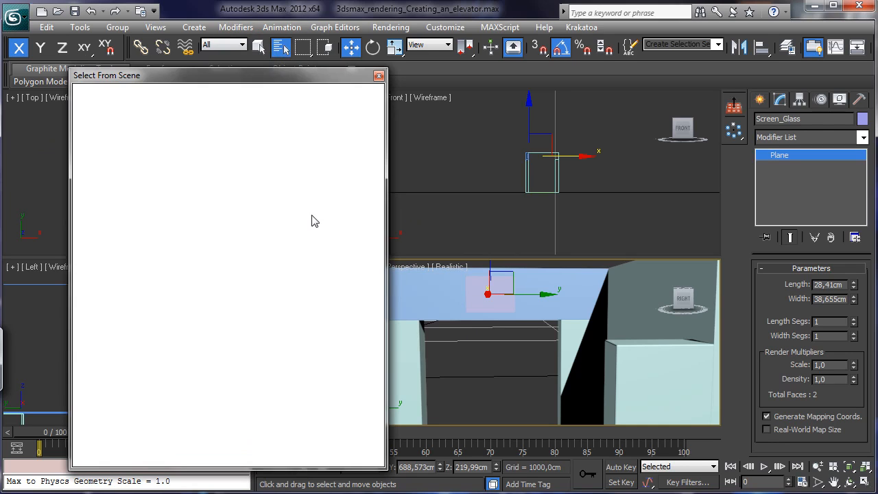
pyautogui.click(108, 186)
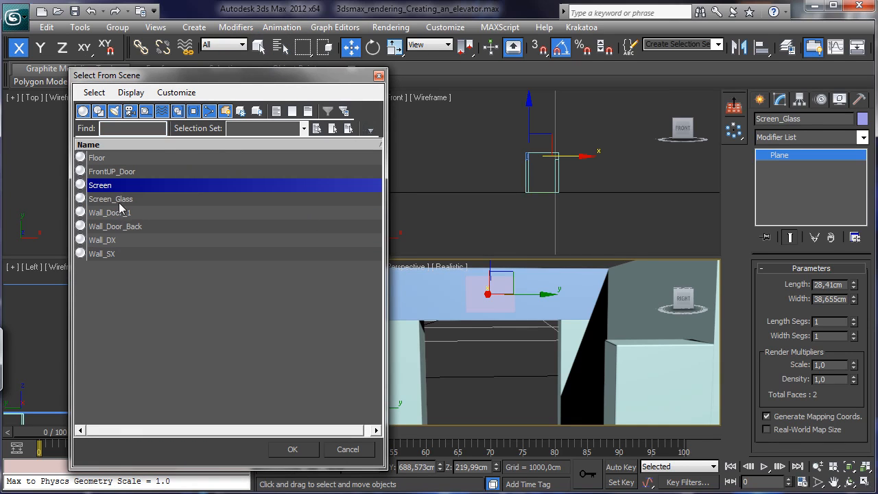
pyautogui.keyDown('ctrl'); pyautogui.click(123, 199); pyautogui.keyUp('ctrl')
pyautogui.keyDown('ctrl'); pyautogui.click(133, 173); pyautogui.keyUp('ctrl')
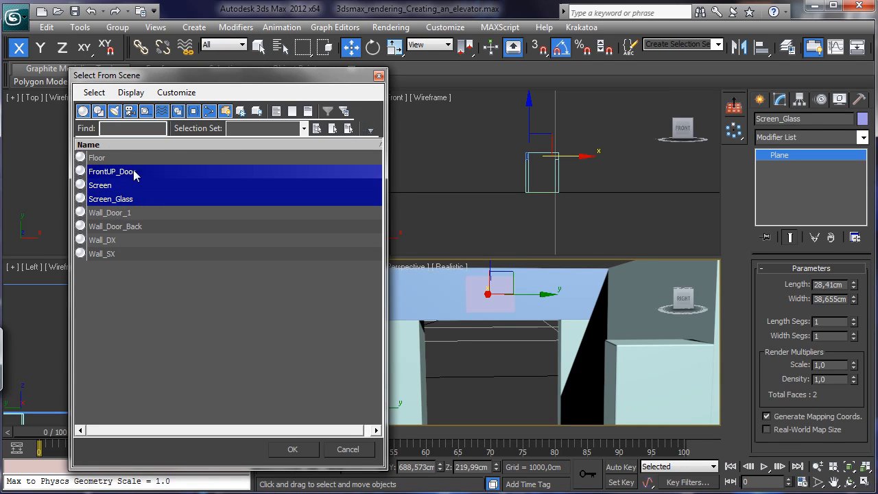
pyautogui.click(293, 449)
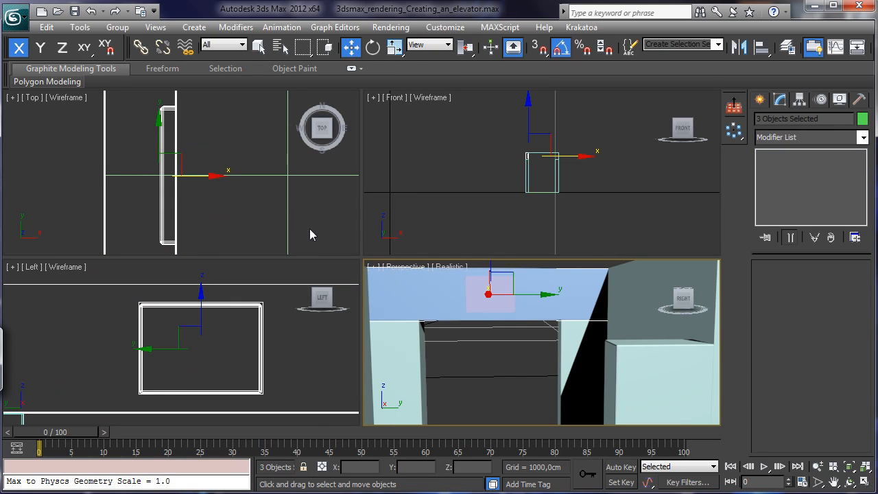
pyautogui.rightClick(421, 205)
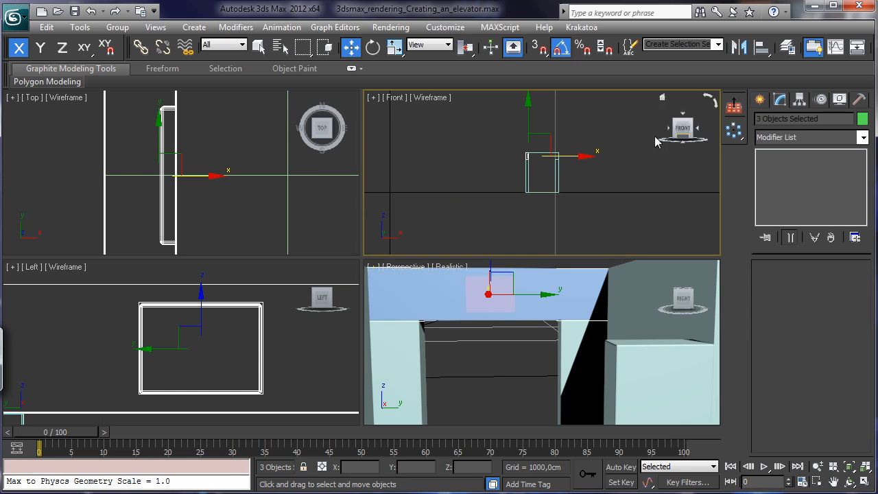
pyautogui.click(864, 483)
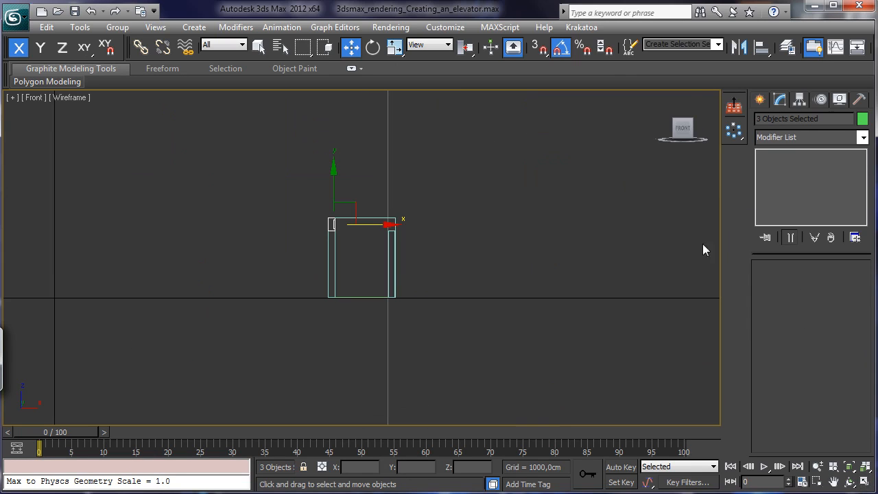
pyautogui.click(817, 467)
pyautogui.moveTo(353, 229); pyautogui.dragTo(412, 126)
pyautogui.click(258, 46)
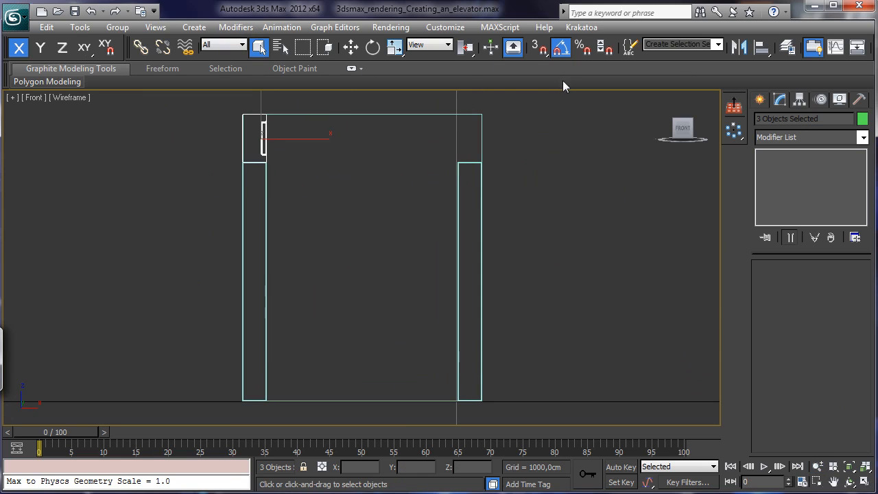
pyautogui.click(739, 47)
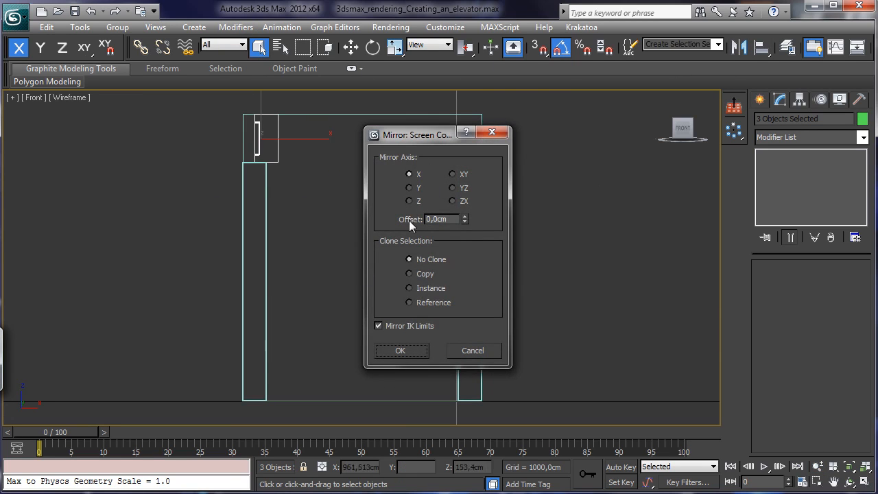
pyautogui.click(419, 287)
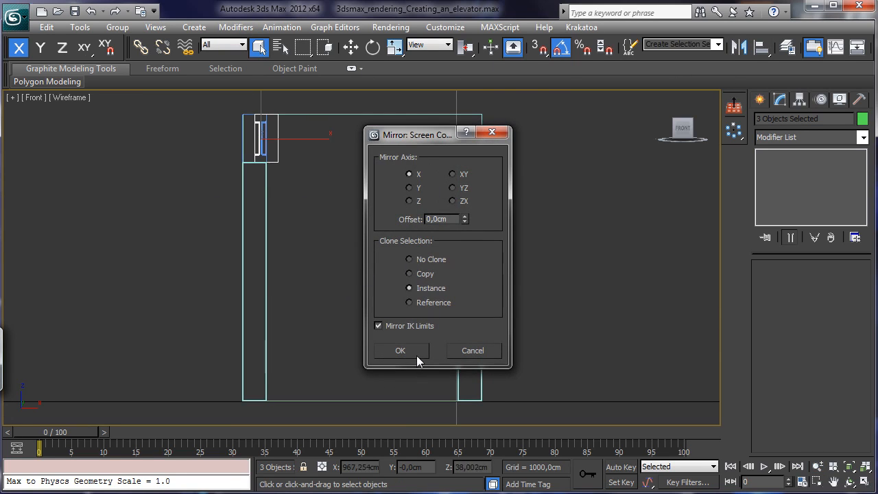
pyautogui.click(416, 354)
# - Move the mirrored set along X above the opposite door pillars and align it center to center with Wall_Door_Back in X and Y position only
pyautogui.click(351, 46)
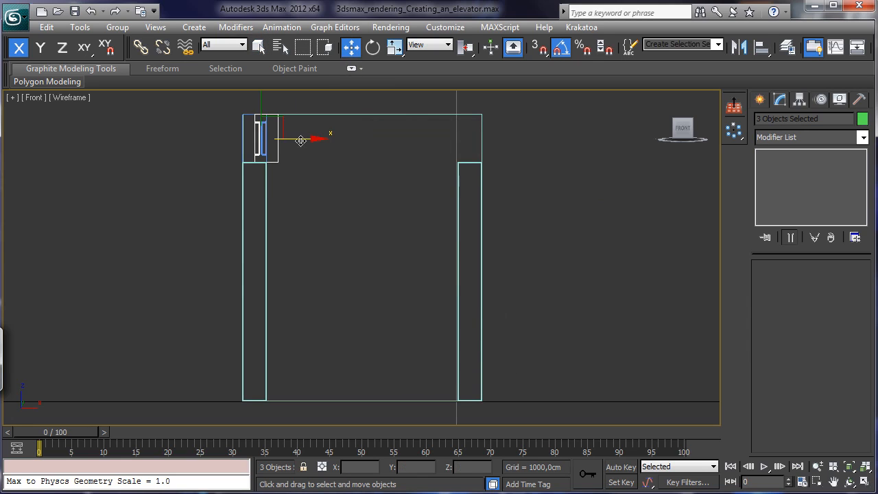
pyautogui.moveTo(308, 139); pyautogui.dragTo(517, 170)
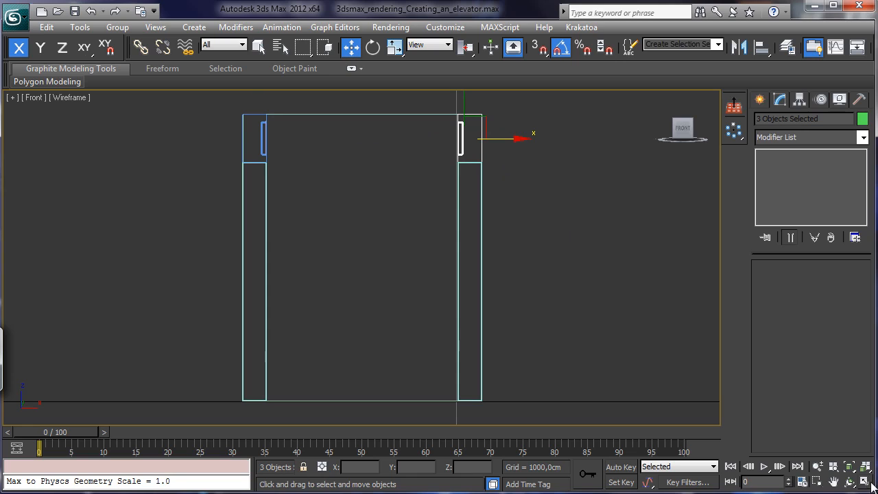
pyautogui.click(761, 46)
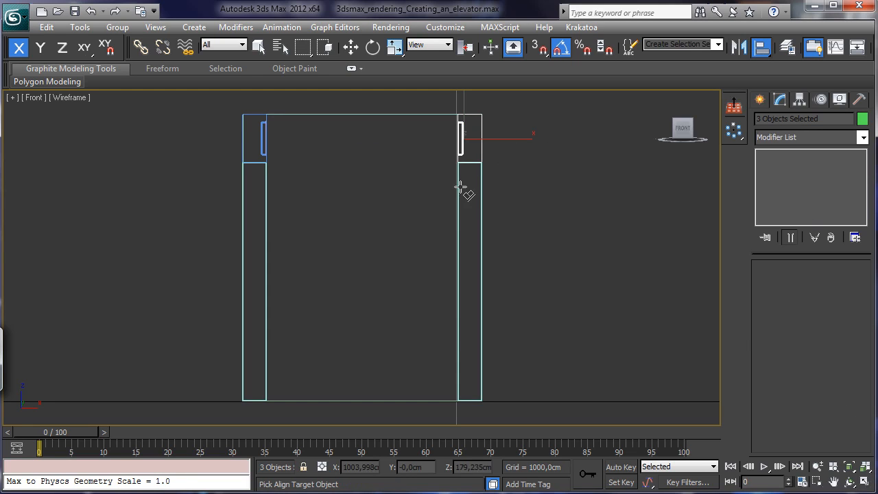
pyautogui.click(863, 483)
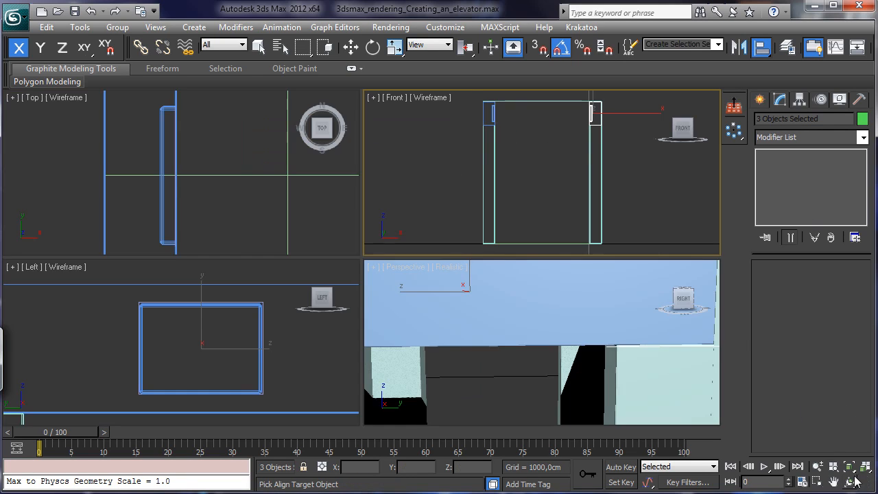
pyautogui.click(633, 382)
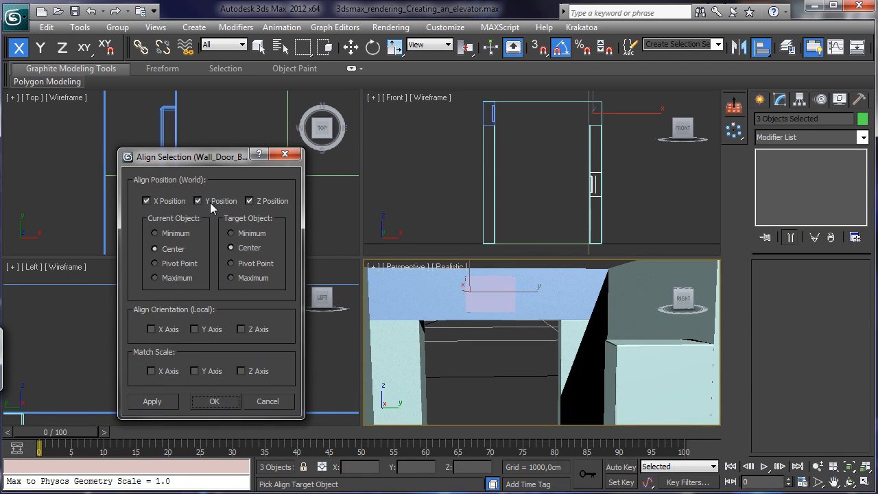
pyautogui.click(249, 200)
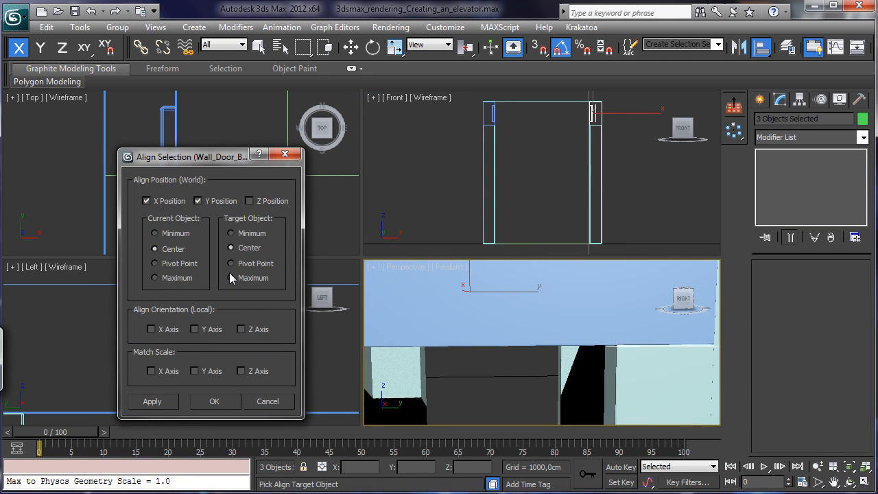
pyautogui.click(215, 401)
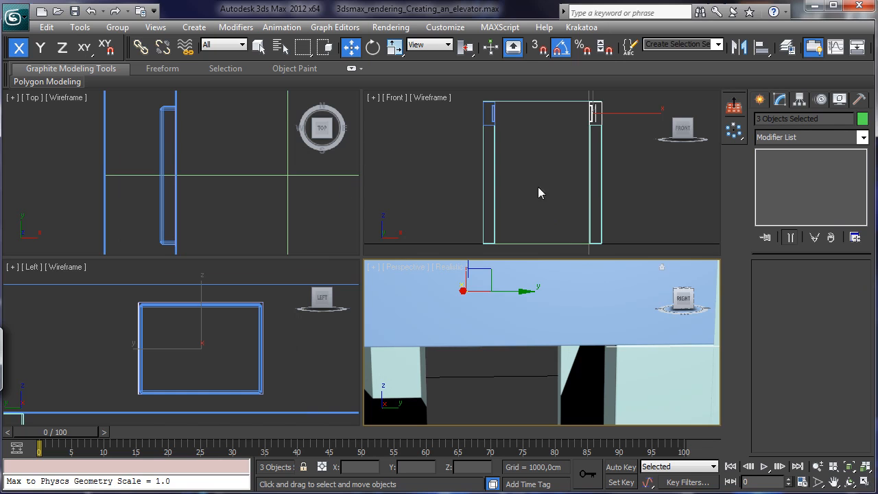
# - Add the Wall_Door_Back pillars to the selected mirrored lintel, screen and glass, and put all four objects in a new layer named Back Door
pyautogui.click(818, 466)
pyautogui.moveTo(589, 329); pyautogui.dragTo(618, 429)
pyautogui.click(848, 483)
pyautogui.moveTo(545, 356); pyautogui.dragTo(617, 406)
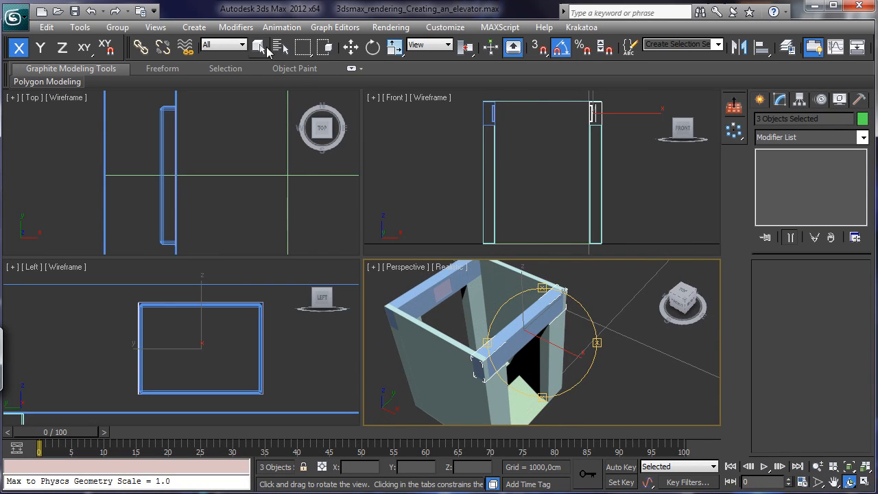
pyautogui.click(259, 46)
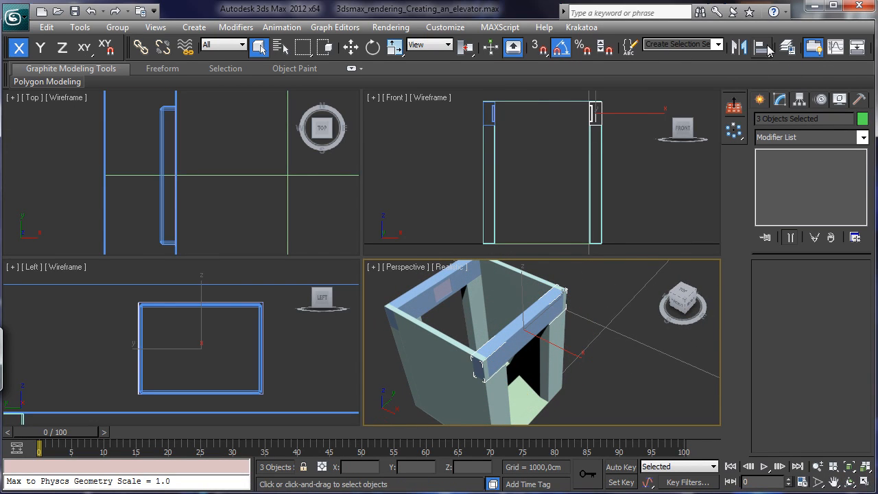
pyautogui.click(788, 47)
pyautogui.moveTo(605, 320); pyautogui.dragTo(141, 118)
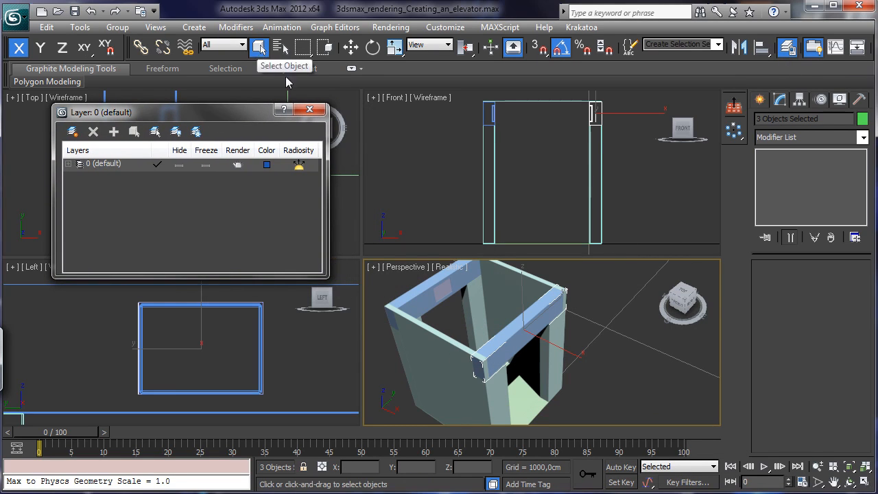
pyautogui.keyDown('ctrl'); pyautogui.click(553, 339); pyautogui.keyUp('ctrl')
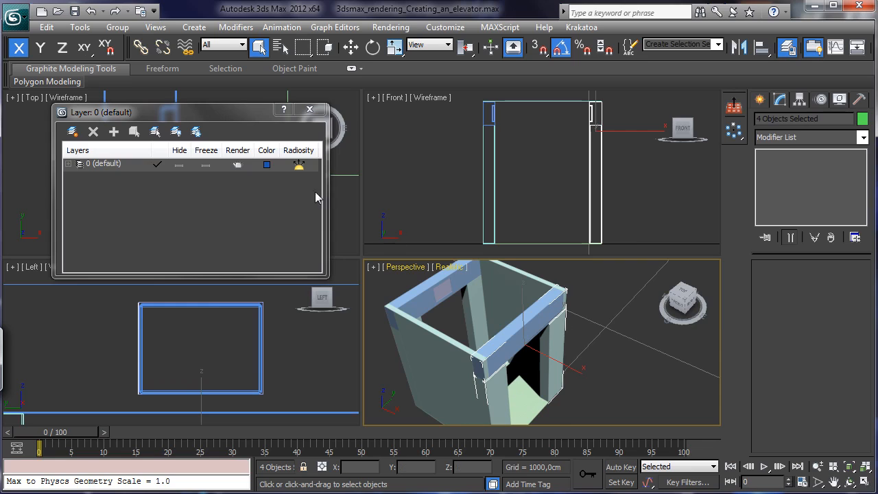
pyautogui.click(73, 132)
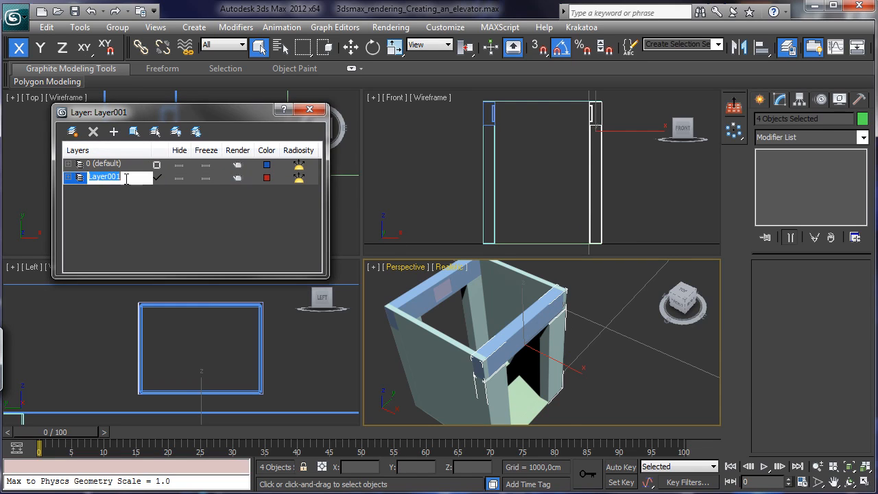
pyautogui.write('Back ')
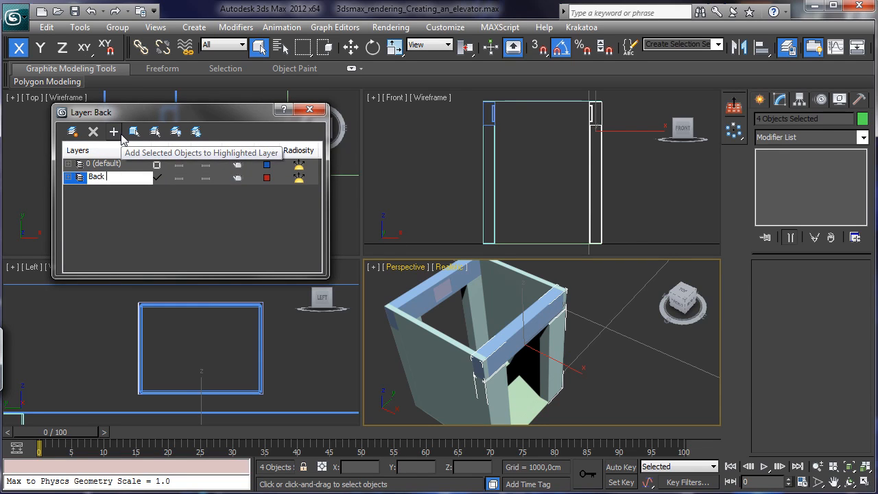
pyautogui.write('Door')
pyautogui.press('Return')
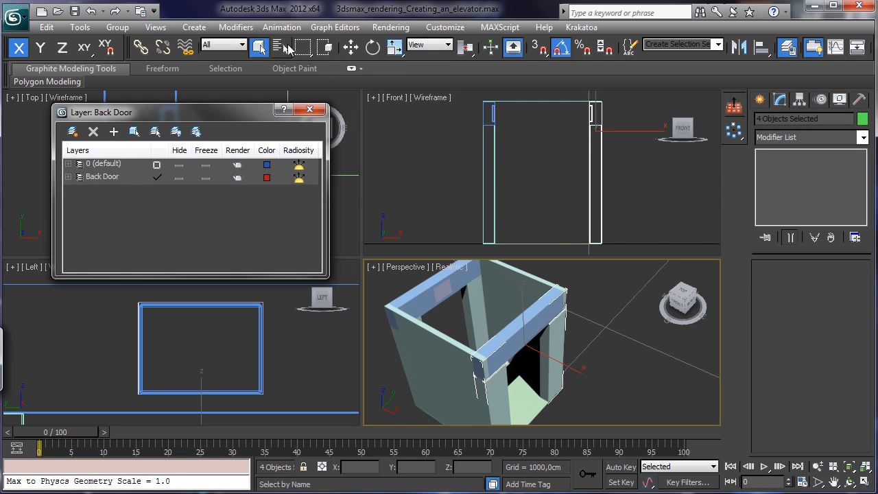
# - Select FrontUP_Door, Screen, Screen_Glass and the Wall_Door_1 pillars beneath them, and put them in a new layer named Front Door
pyautogui.click(281, 46)
pyautogui.click(113, 171)
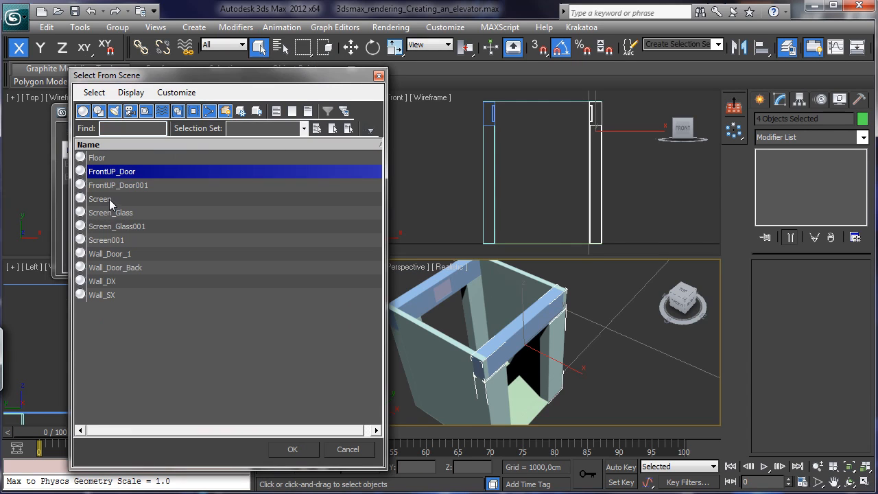
pyautogui.keyDown('ctrl'); pyautogui.click(110, 198); pyautogui.keyUp('ctrl')
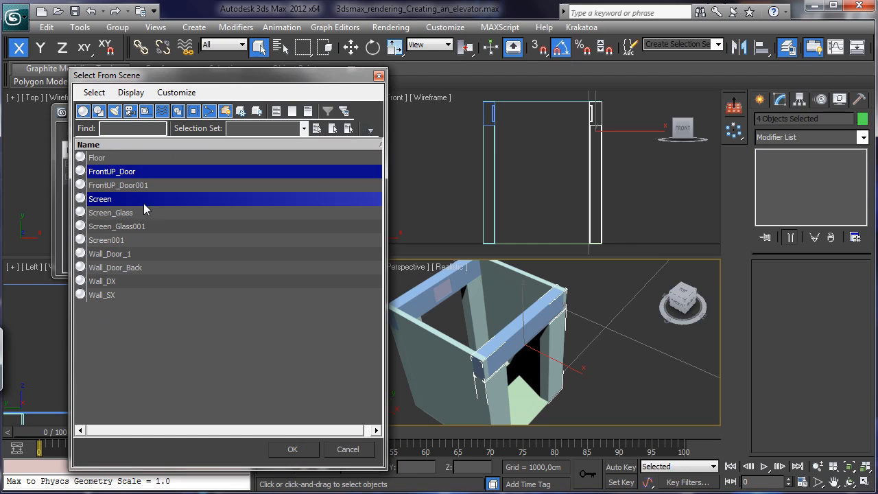
pyautogui.keyDown('ctrl'); pyautogui.click(134, 214); pyautogui.keyUp('ctrl')
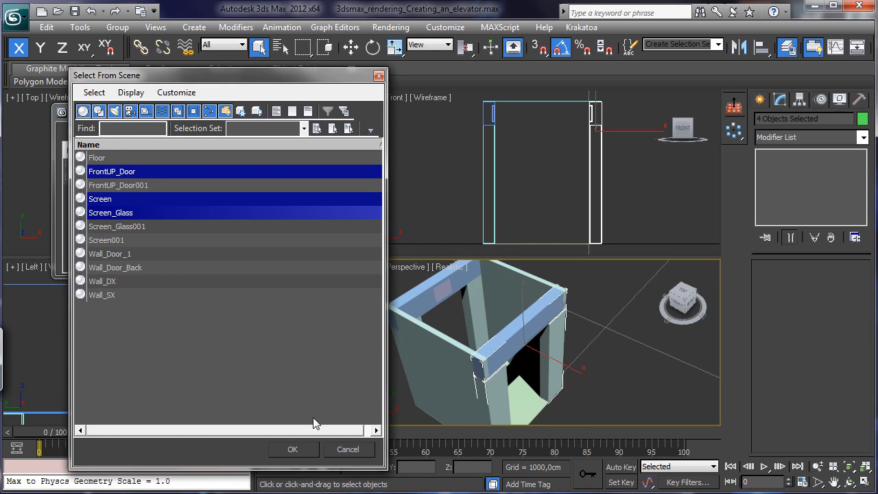
pyautogui.click(305, 450)
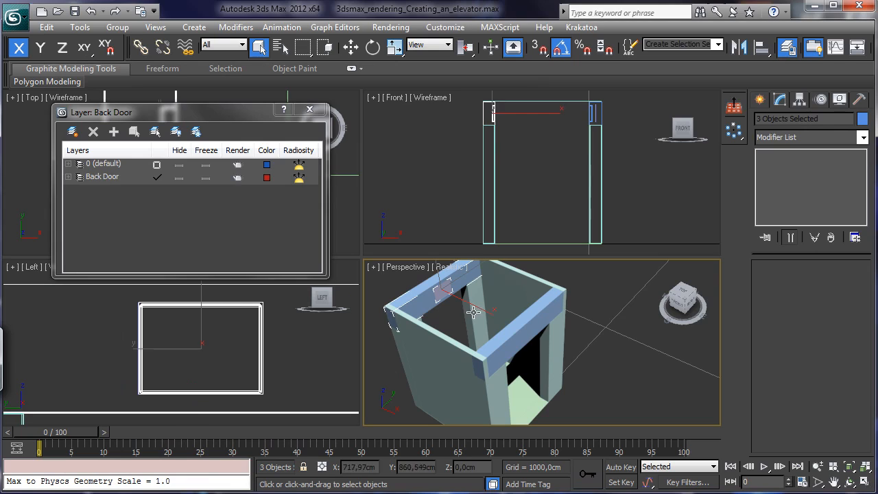
pyautogui.click(72, 132)
pyautogui.click(102, 190)
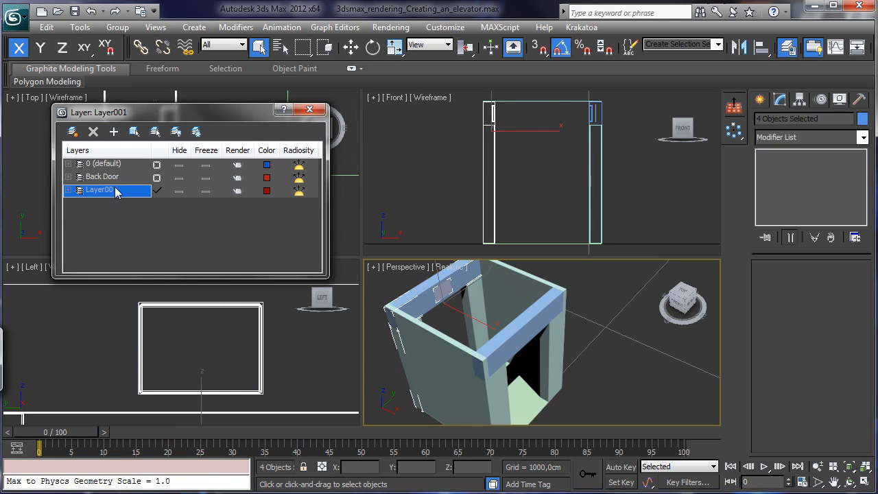
pyautogui.click(117, 191)
pyautogui.write('Front')
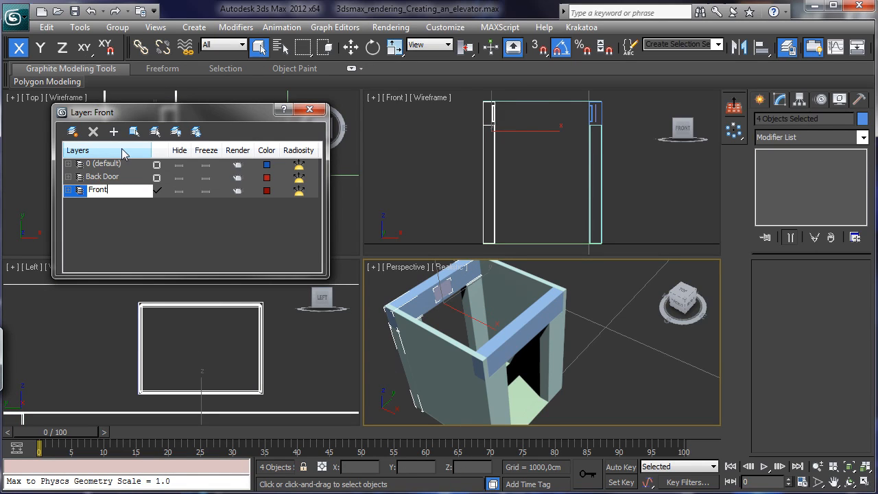
pyautogui.write(' Door')
pyautogui.press('Return')
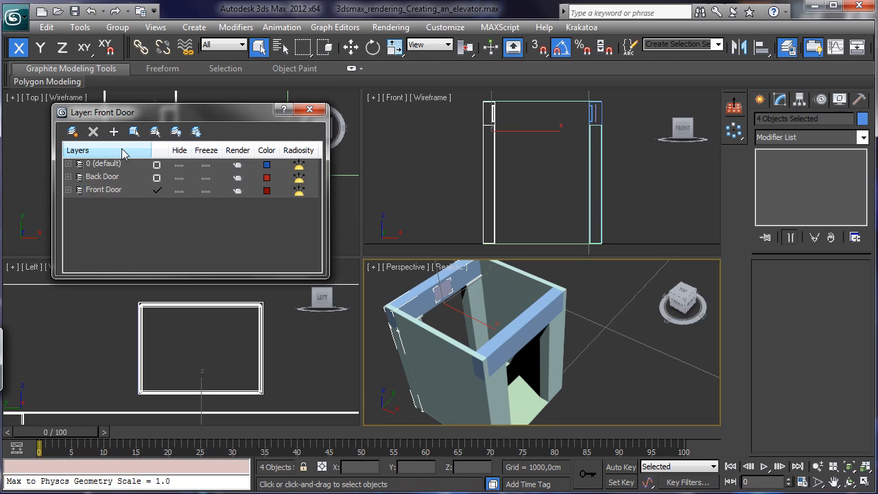
# - Select the two side walls, Wall_SX and Wall_DX, together
pyautogui.click(506, 291)
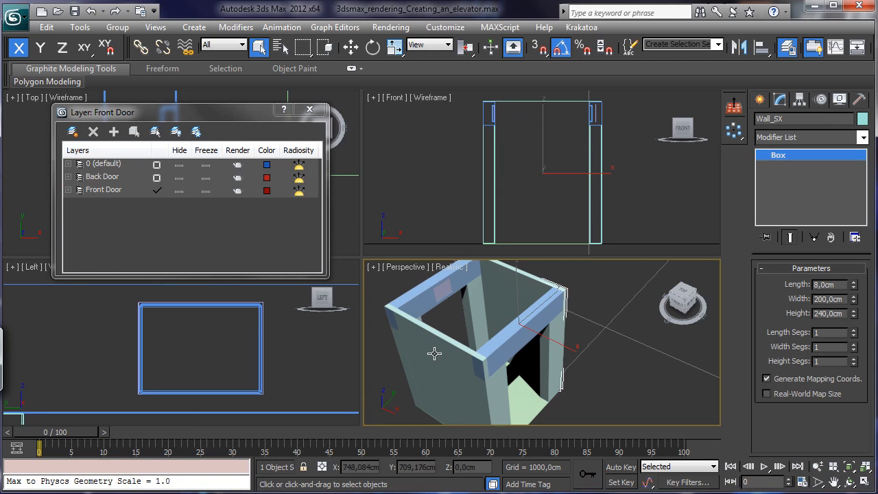
pyautogui.click(515, 278)
pyautogui.click(516, 281)
pyautogui.click(280, 46)
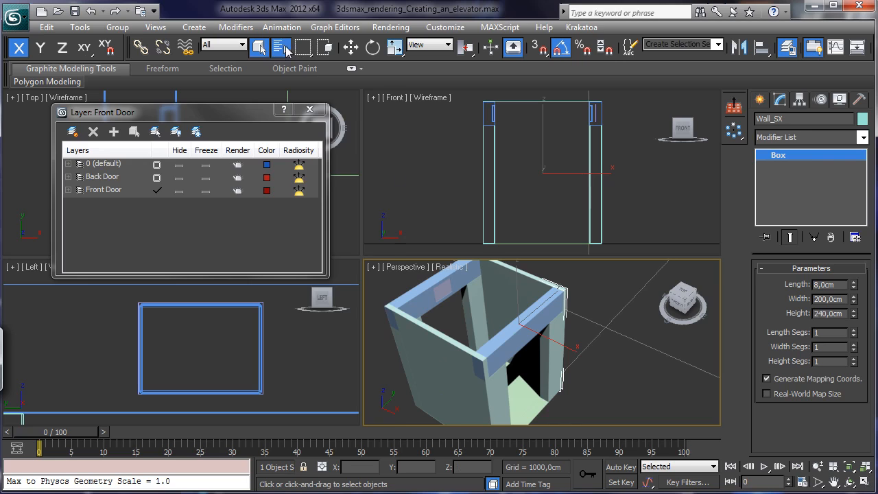
pyautogui.keyDown('ctrl'); pyautogui.click(109, 281); pyautogui.keyUp('ctrl')
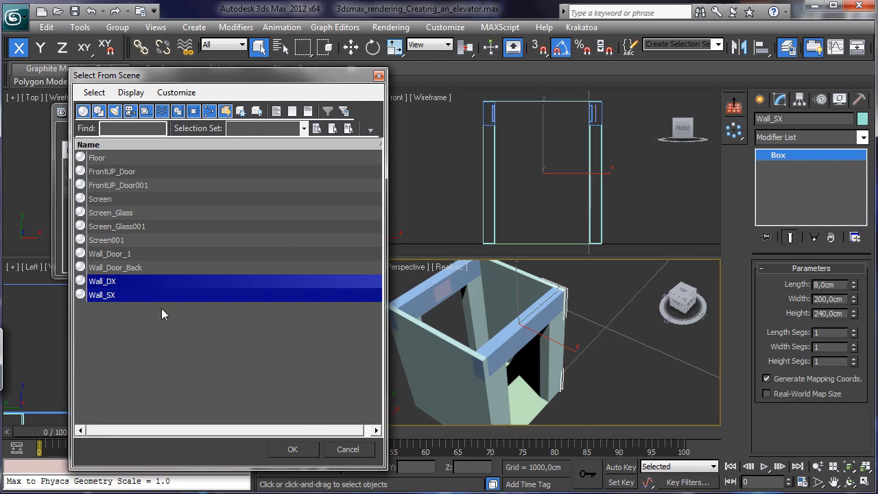
# - Select Wall_DX and Wall_SX and put them on a new layer named "Side walls"
pyautogui.click(293, 449)
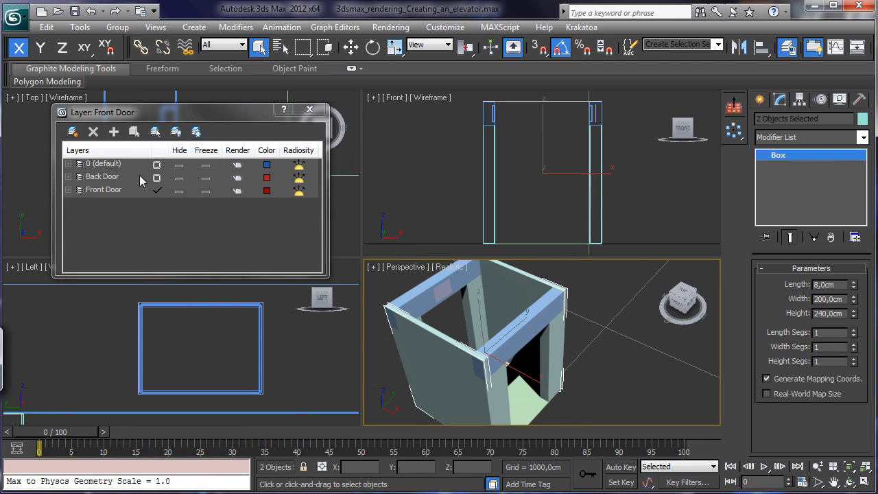
pyautogui.click(72, 131)
pyautogui.click(126, 203)
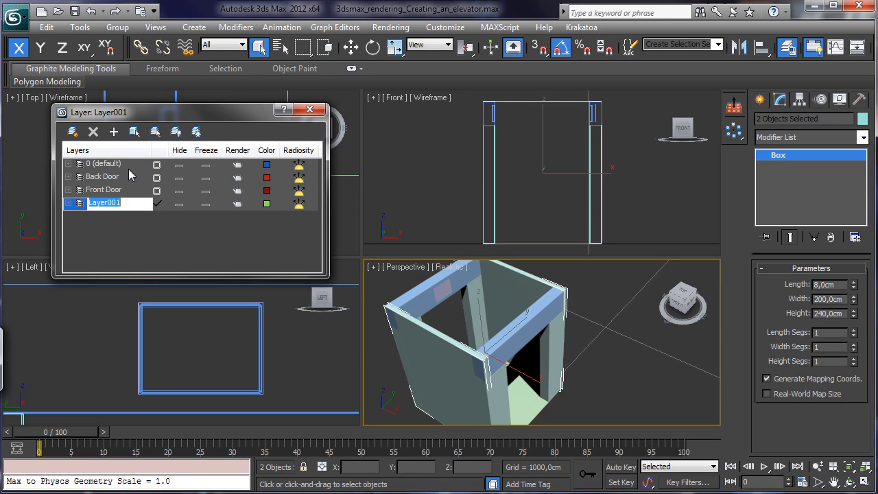
pyautogui.write('Side walls')
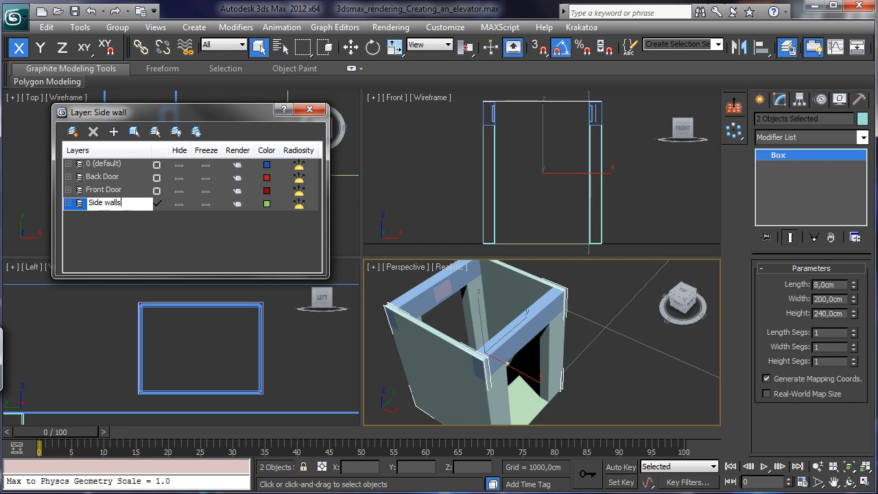
pyautogui.press('Return')
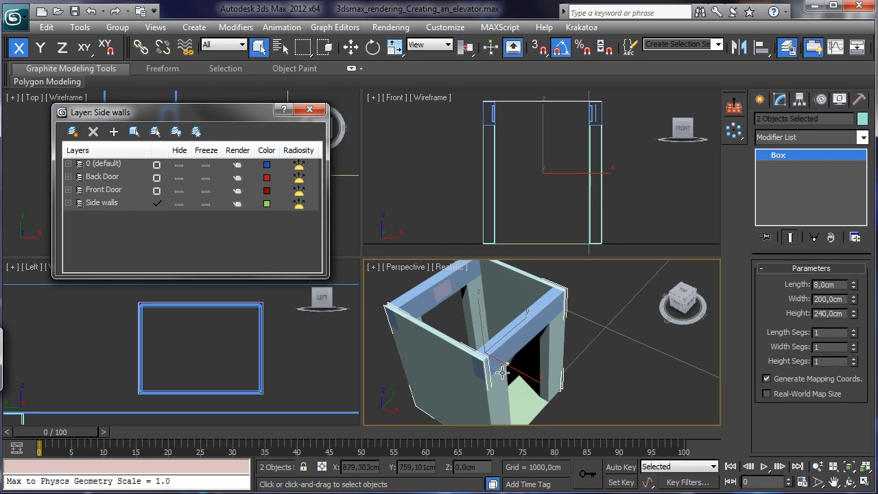
# - Select the floor plane and put it on a new layer named "Floor"
pyautogui.click(518, 397)
pyautogui.click(73, 131)
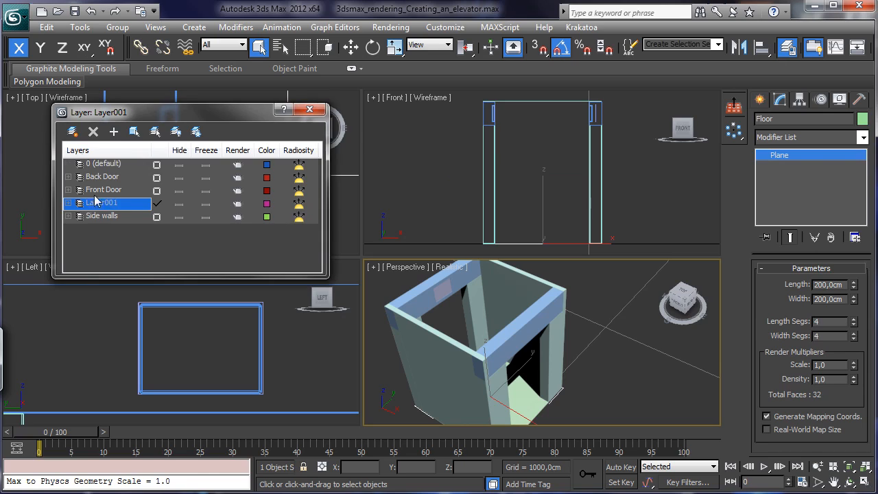
pyautogui.write('Fl')
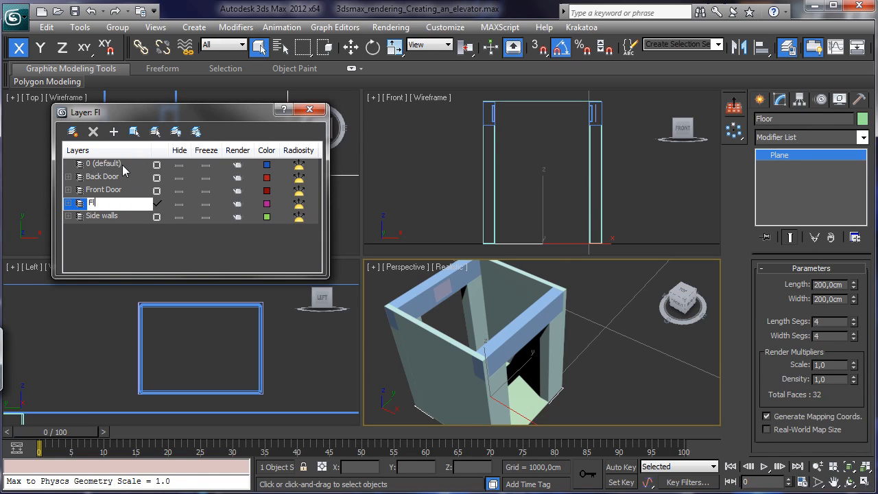
pyautogui.write('oror')
pyautogui.press('Return')
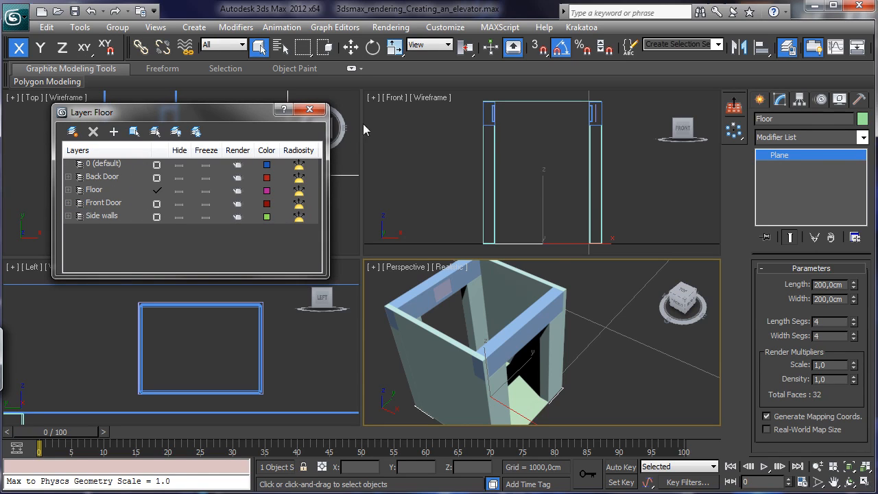
pyautogui.click(309, 109)
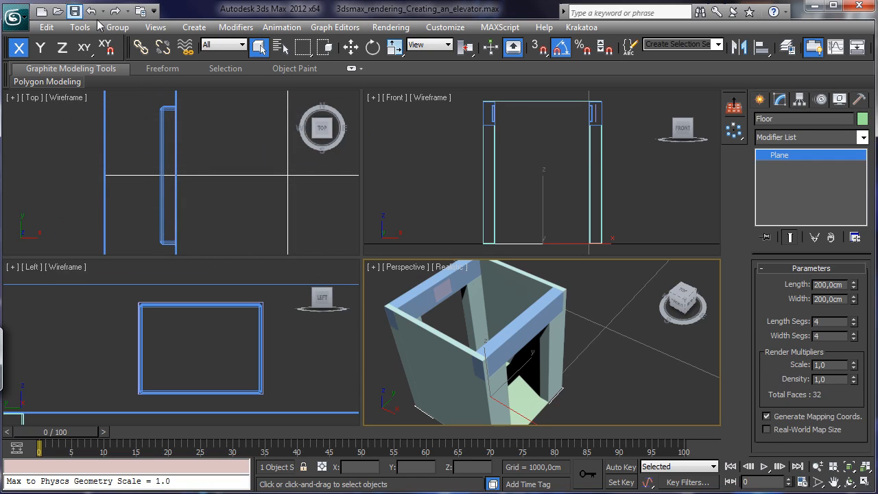
# - Make layer 0 (default) the current layer
pyautogui.click(787, 46)
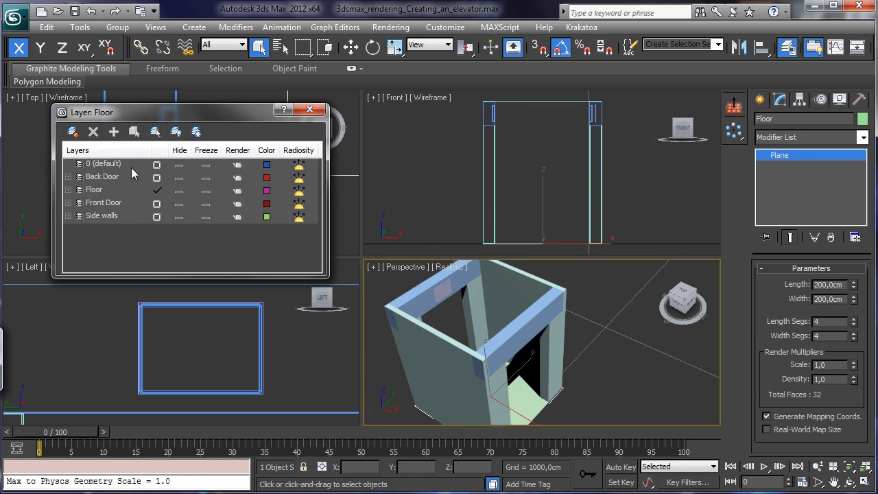
pyautogui.click(157, 165)
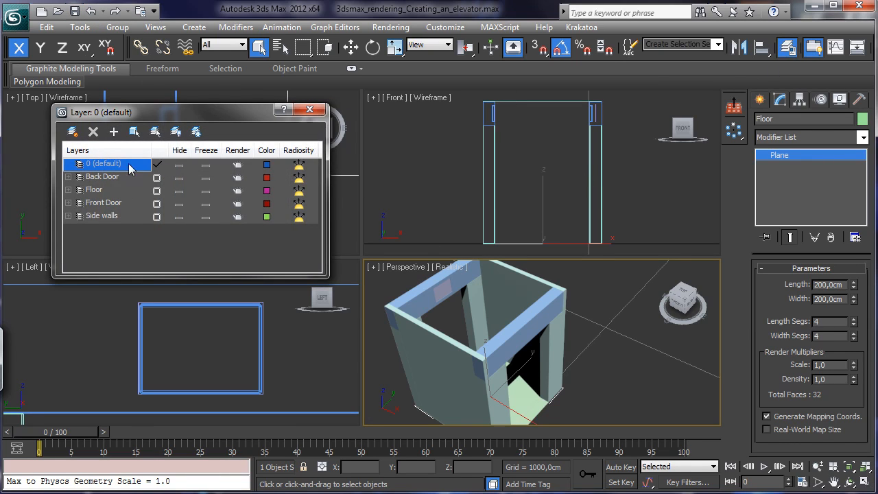
pyautogui.click(310, 109)
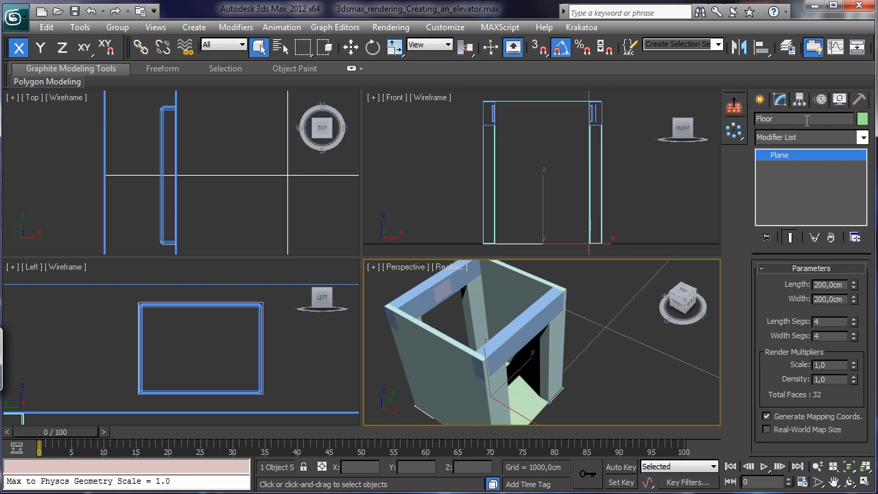
# - Draw a box about 200 cm long, 58 cm wide and 55 cm high over the right half of the doorway in the Left view
pyautogui.click(760, 99)
pyautogui.click(784, 187)
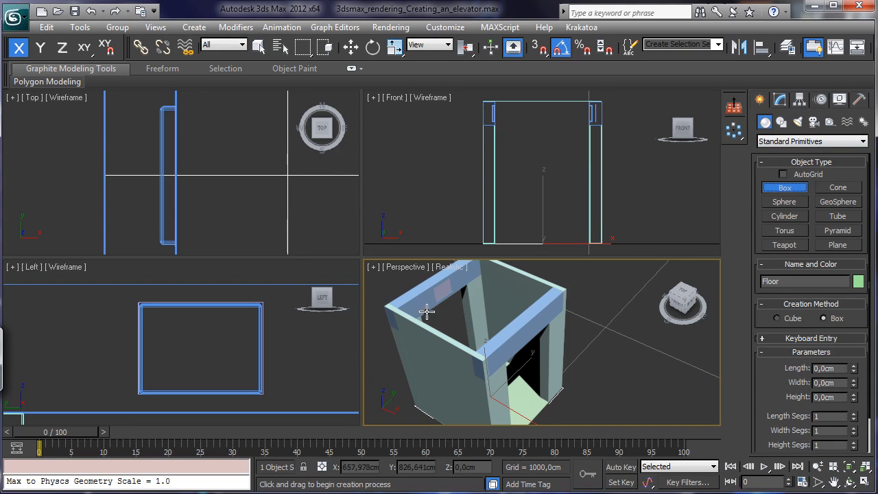
pyautogui.click(304, 358)
pyautogui.click(864, 483)
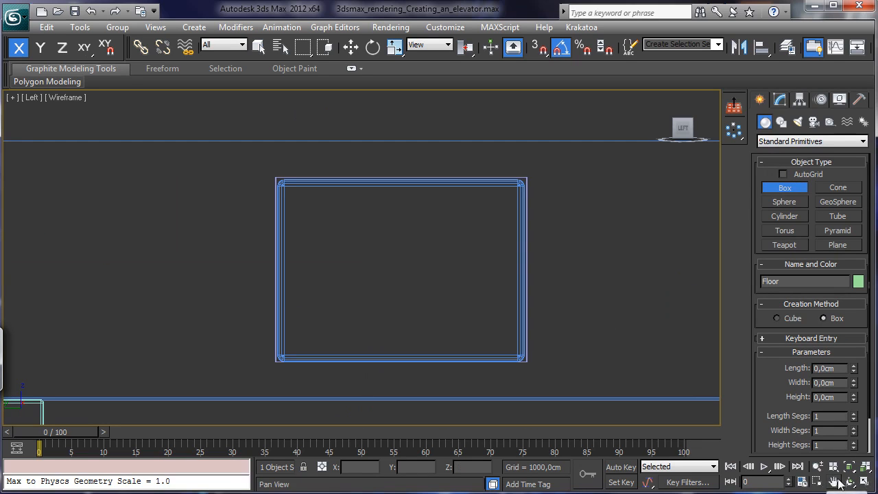
pyautogui.click(818, 467)
pyautogui.moveTo(464, 265); pyautogui.dragTo(463, 315)
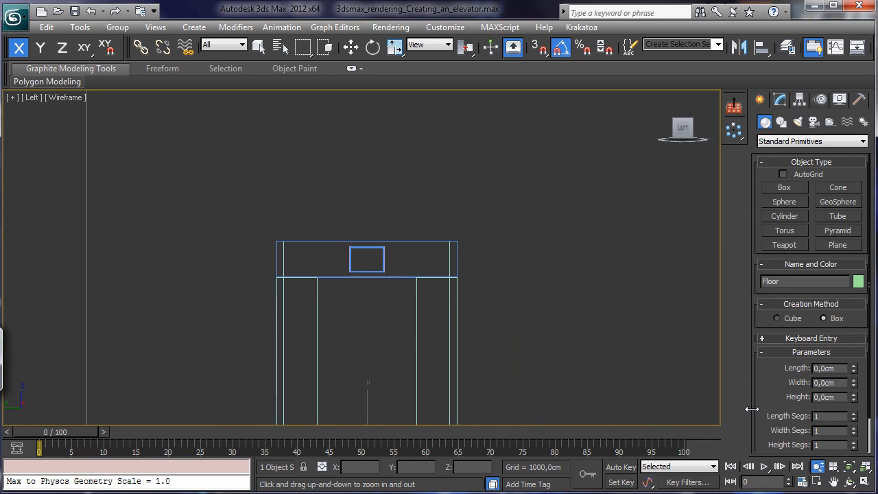
pyautogui.click(833, 482)
pyautogui.moveTo(507, 352); pyautogui.dragTo(515, 271)
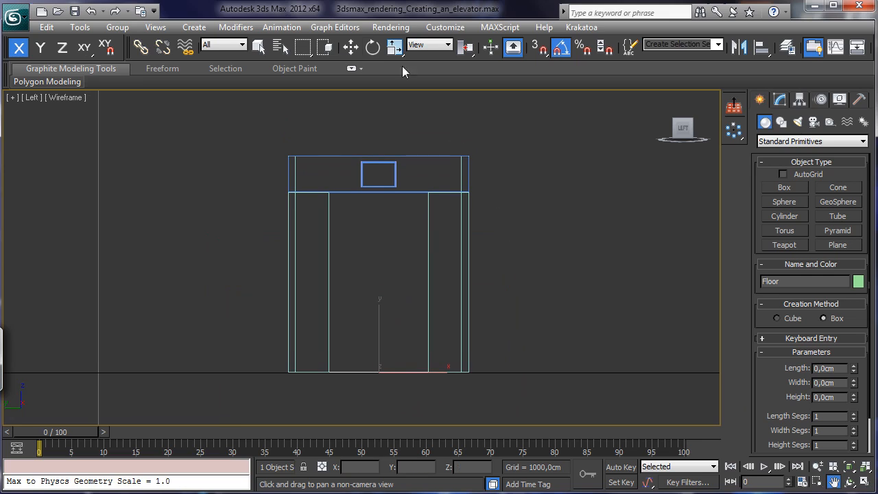
pyautogui.click(258, 48)
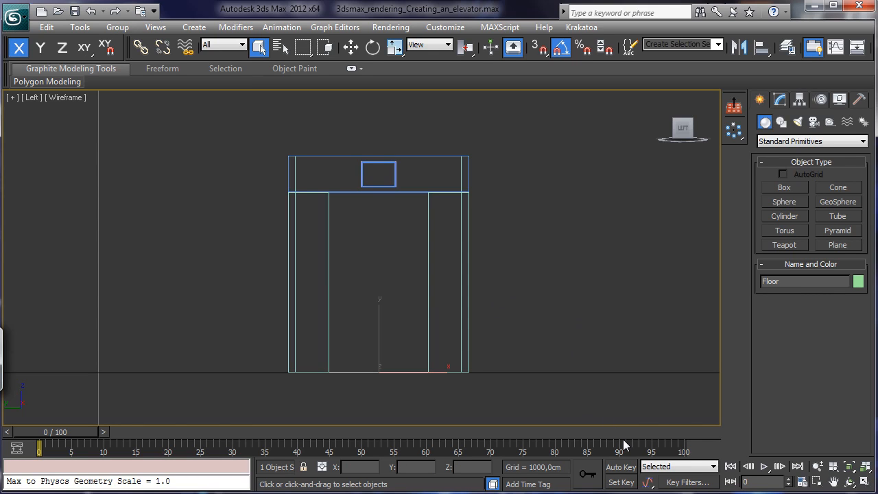
pyautogui.click(782, 187)
pyautogui.moveTo(376, 192); pyautogui.dragTo(428, 368)
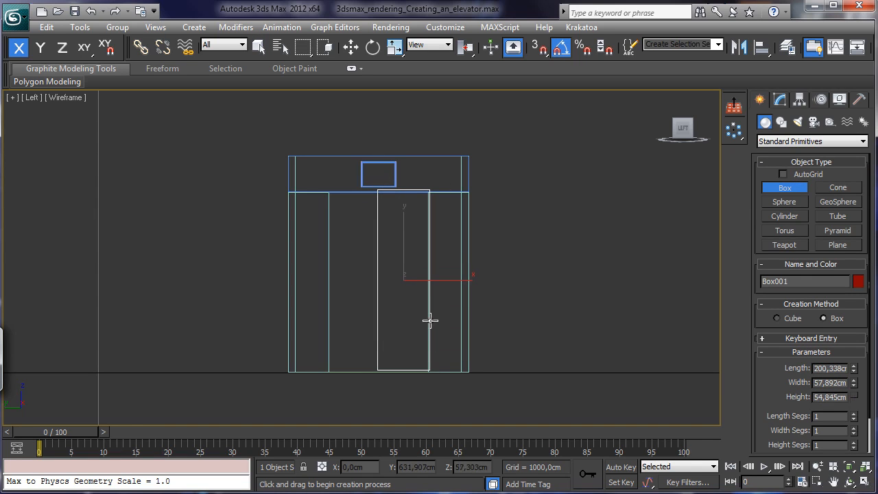
pyautogui.click(430, 320)
pyautogui.click(262, 51)
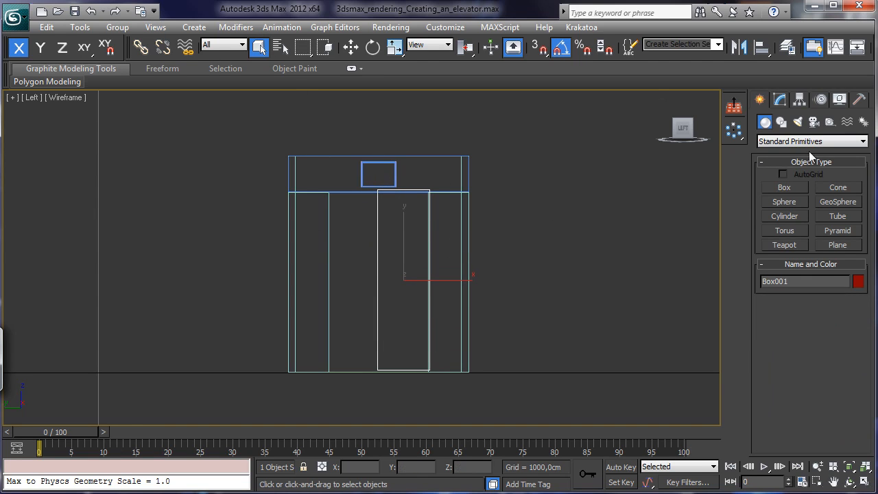
# - Measure the doorway's width along the floor in the Left view with a Tape helper
pyautogui.click(830, 122)
pyautogui.click(836, 230)
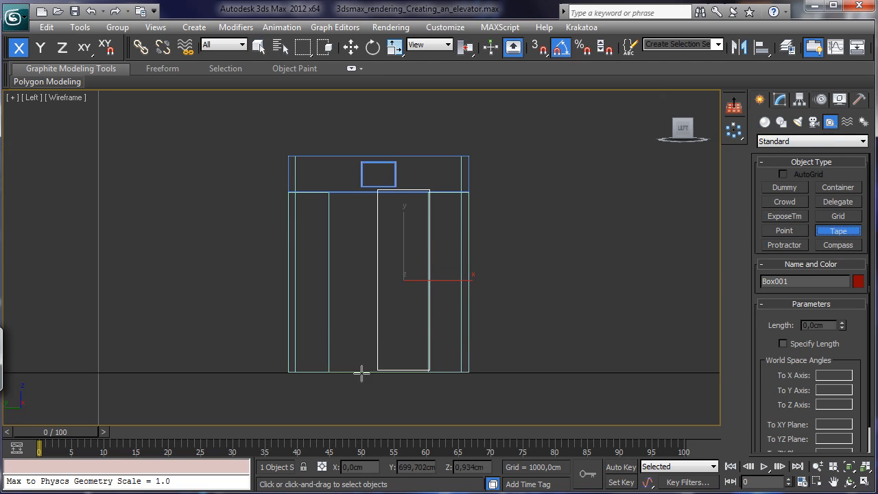
pyautogui.moveTo(328, 372); pyautogui.dragTo(427, 373)
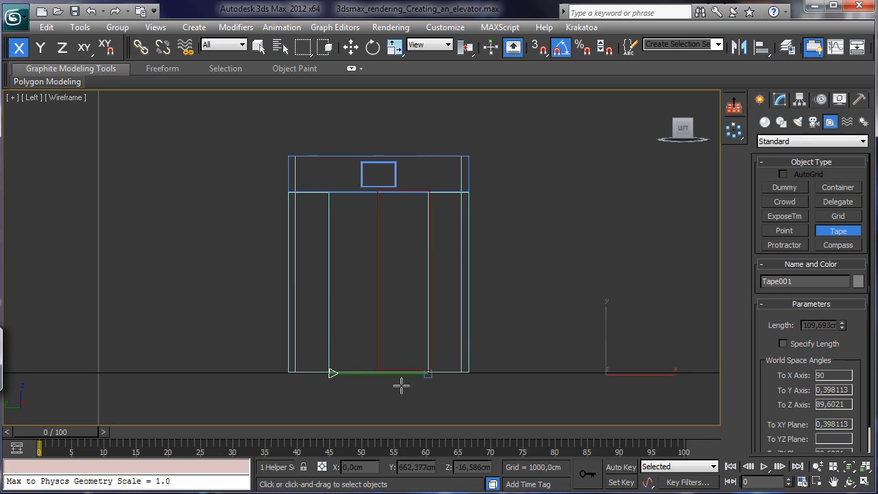
pyautogui.click(257, 46)
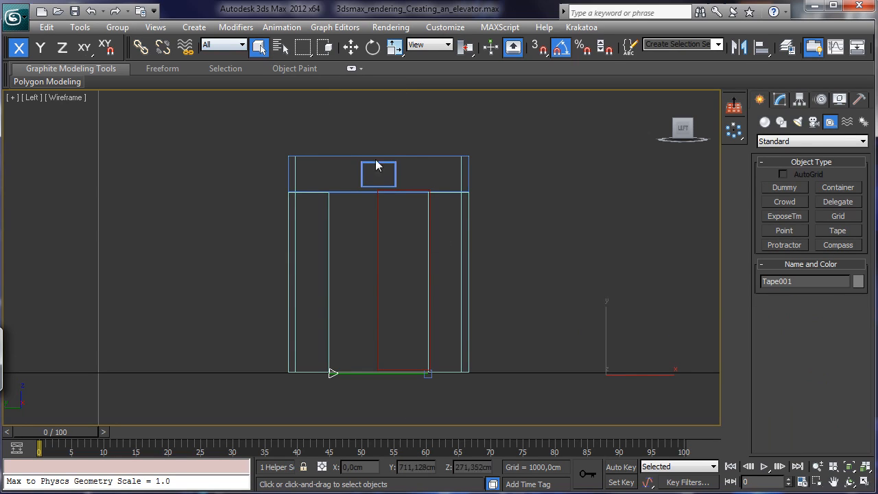
# - Set the new door box's length to 210 cm, width to 55 cm and height to 5 cm
pyautogui.click(379, 244)
pyautogui.click(780, 100)
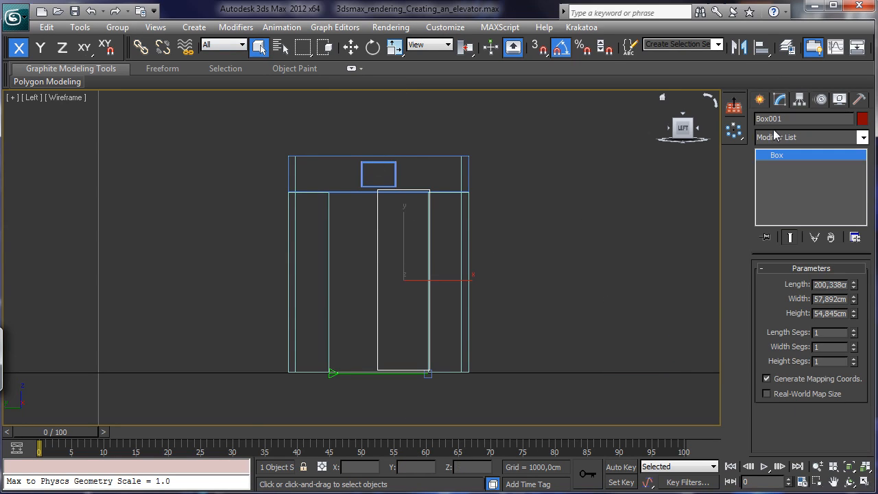
pyautogui.doubleClick(830, 299)
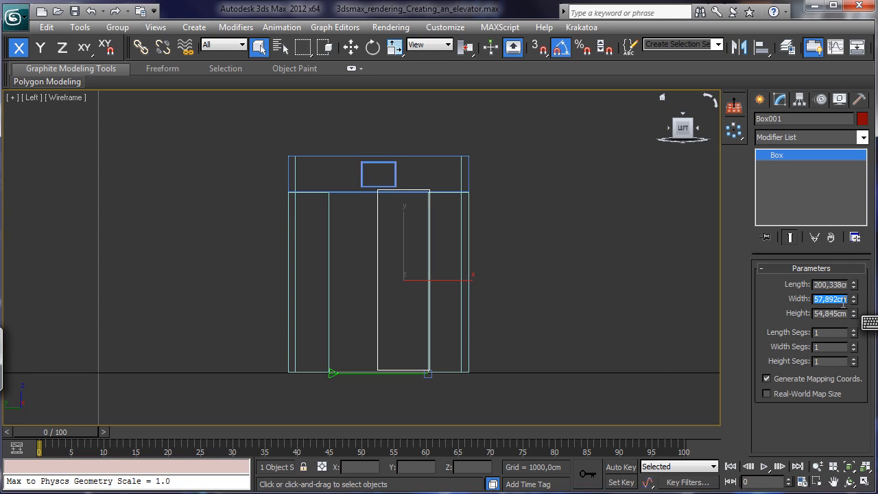
pyautogui.write('55')
pyautogui.press('Return')
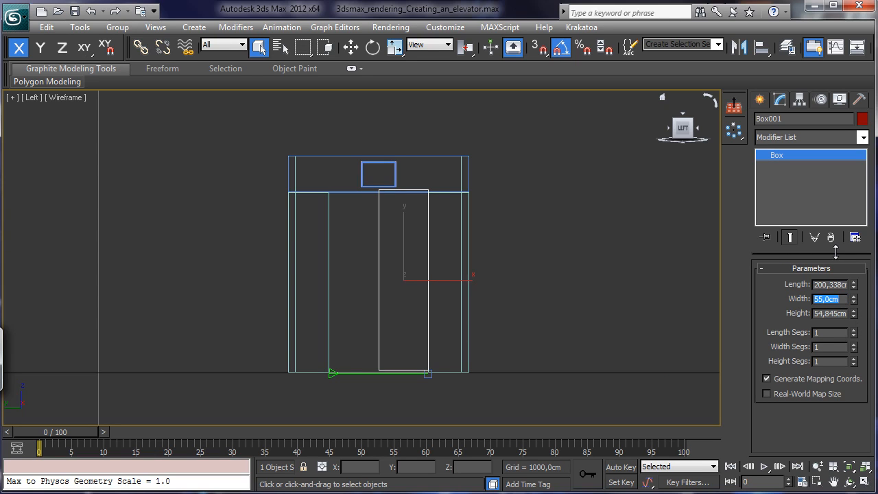
pyautogui.doubleClick(837, 286)
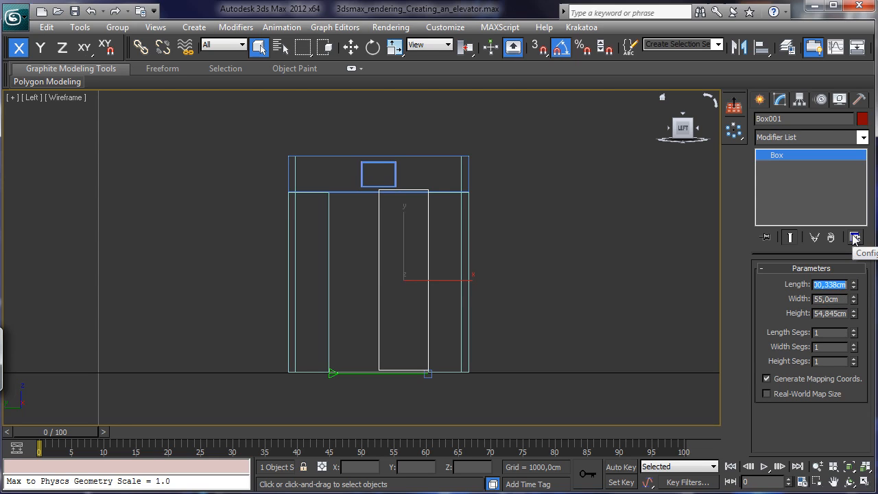
pyautogui.write('210')
pyautogui.press('Return')
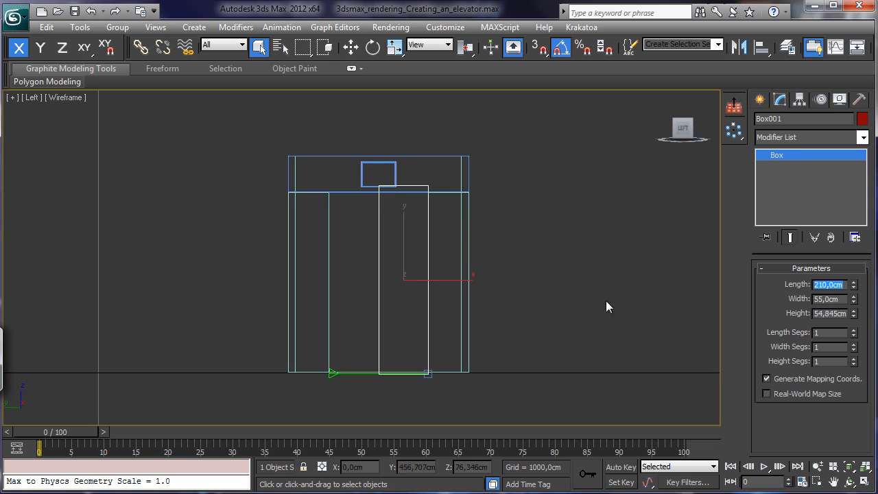
pyautogui.doubleClick(840, 313)
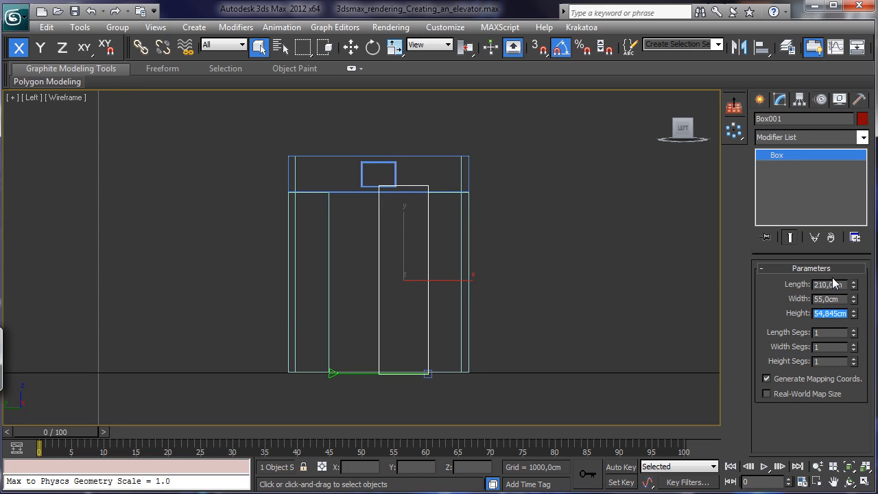
pyautogui.write('5')
pyautogui.press('Return')
pyautogui.click(761, 47)
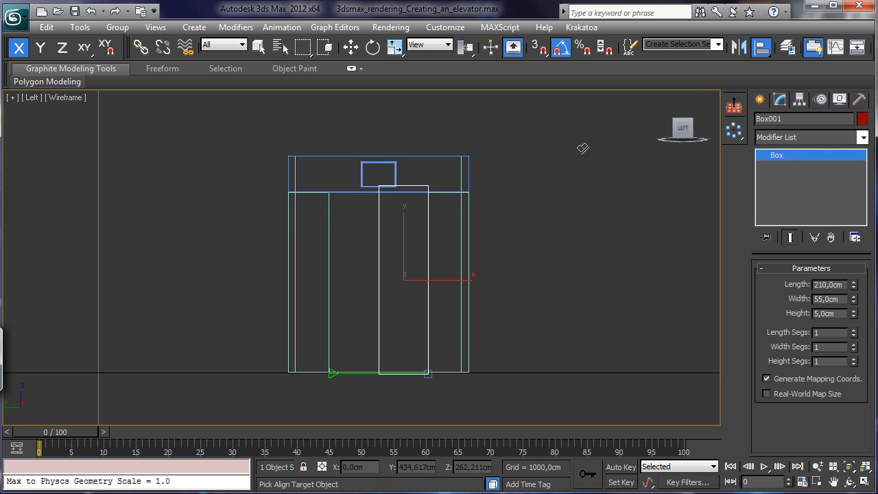
pyautogui.click(332, 227)
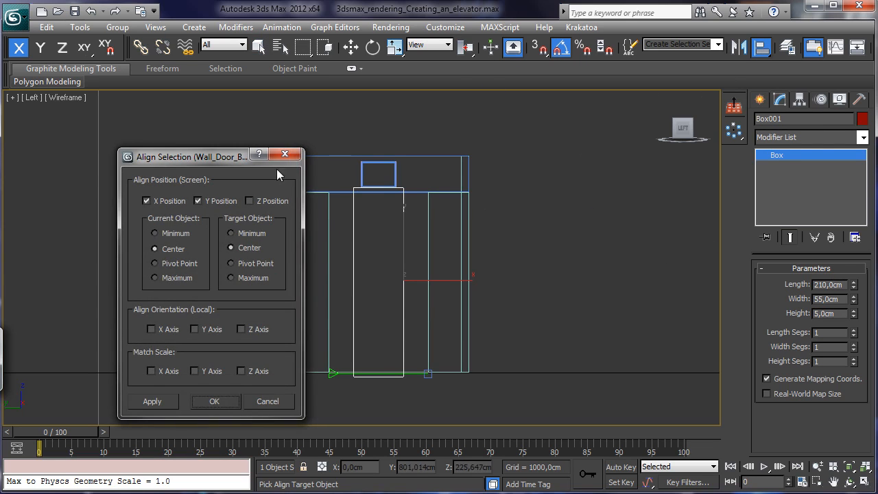
pyautogui.click(176, 201)
pyautogui.click(207, 201)
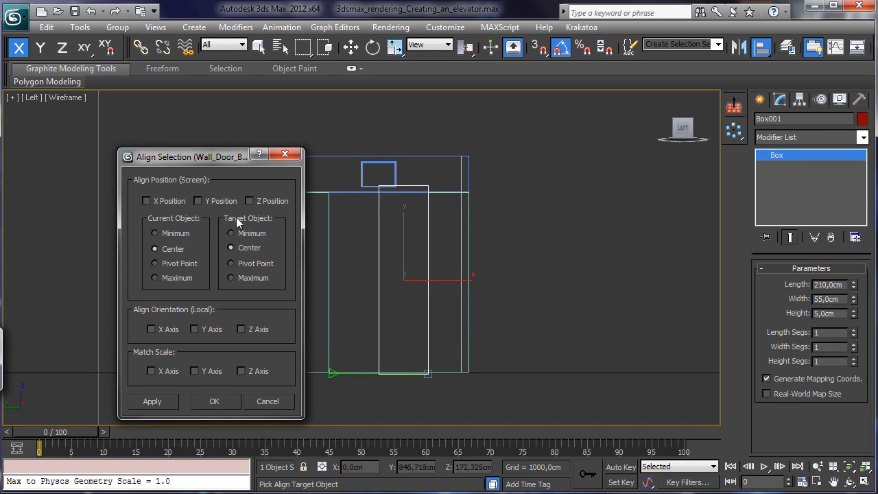
pyautogui.click(251, 201)
pyautogui.click(284, 153)
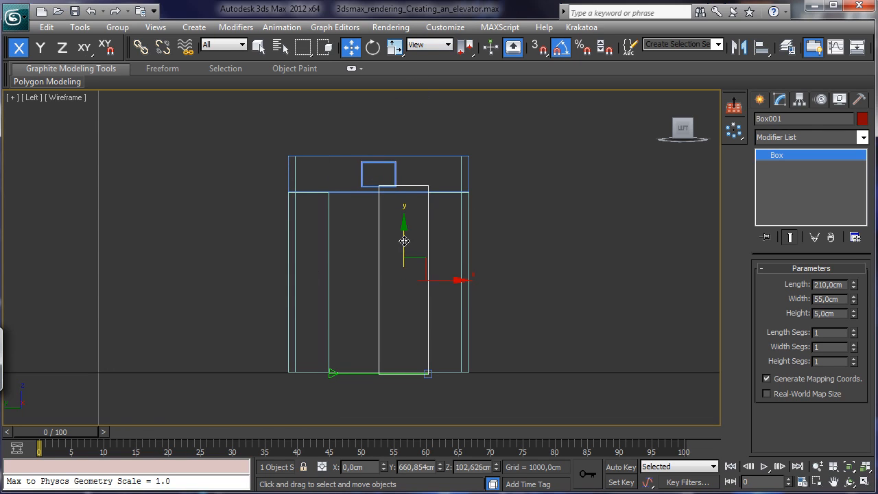
# - Lower the door box slightly in the Left view and shift it sideways to line up with the doorway's right edge
pyautogui.moveTo(404, 241); pyautogui.dragTo(403, 243)
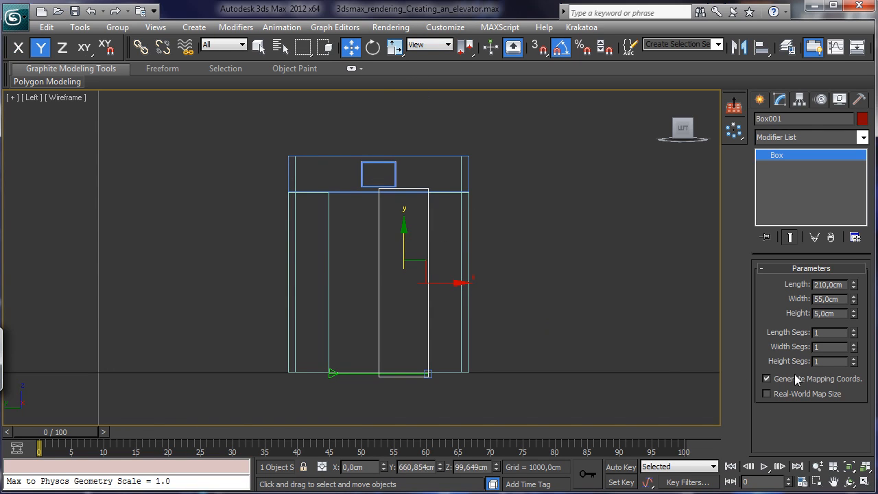
pyautogui.click(865, 482)
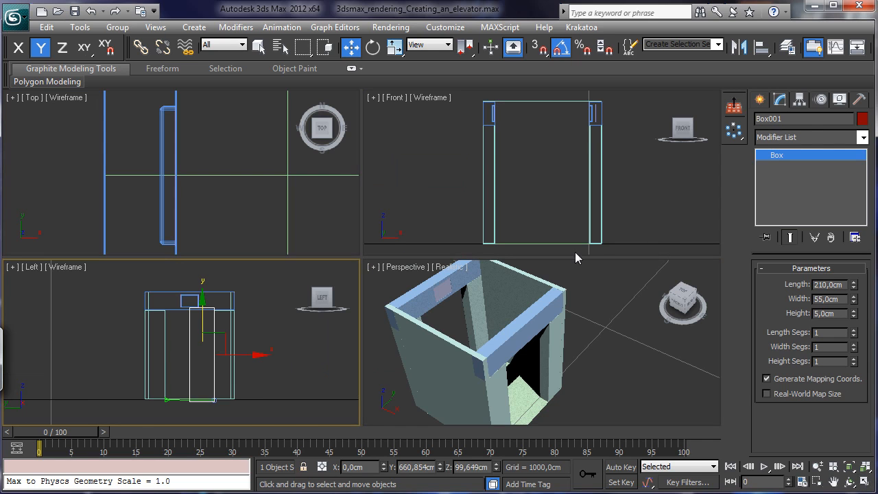
pyautogui.rightClick(281, 365)
pyautogui.click(864, 482)
pyautogui.click(816, 466)
pyautogui.moveTo(467, 294); pyautogui.dragTo(583, 245)
pyautogui.click(832, 482)
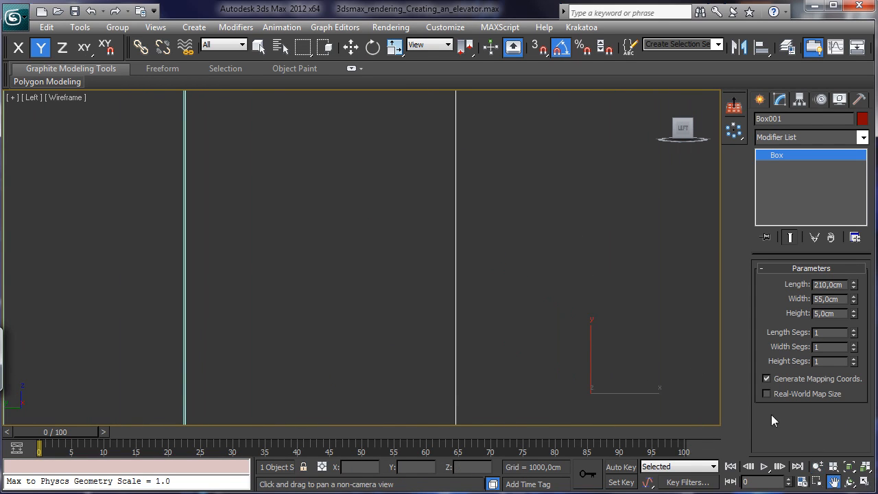
pyautogui.moveTo(594, 356); pyautogui.dragTo(378, 158)
pyautogui.click(351, 47)
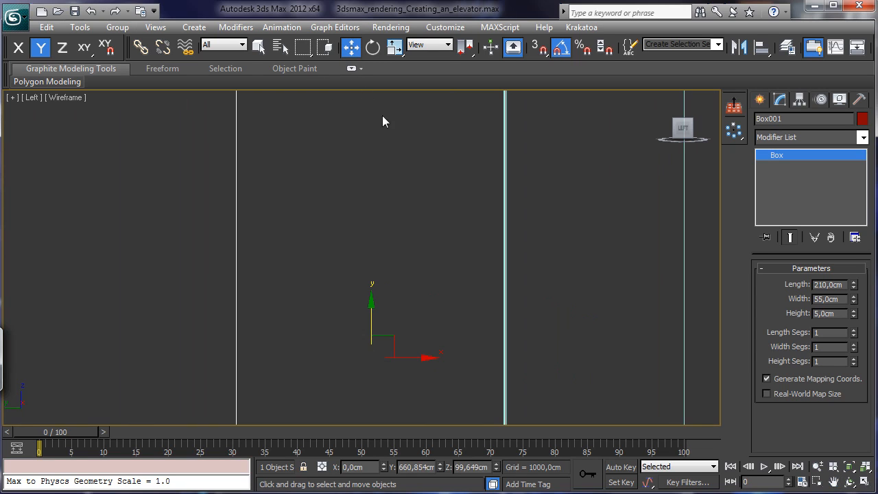
pyautogui.moveTo(412, 356); pyautogui.dragTo(420, 360)
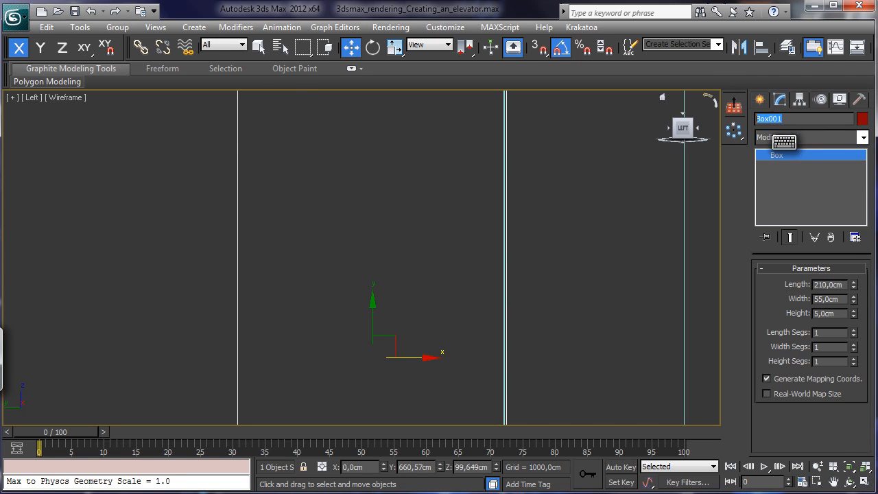
# - Move the door box along the X axis in the Front view to the cabin's doorway wall, at about X 841 cm
pyautogui.click(863, 481)
pyautogui.rightClick(536, 320)
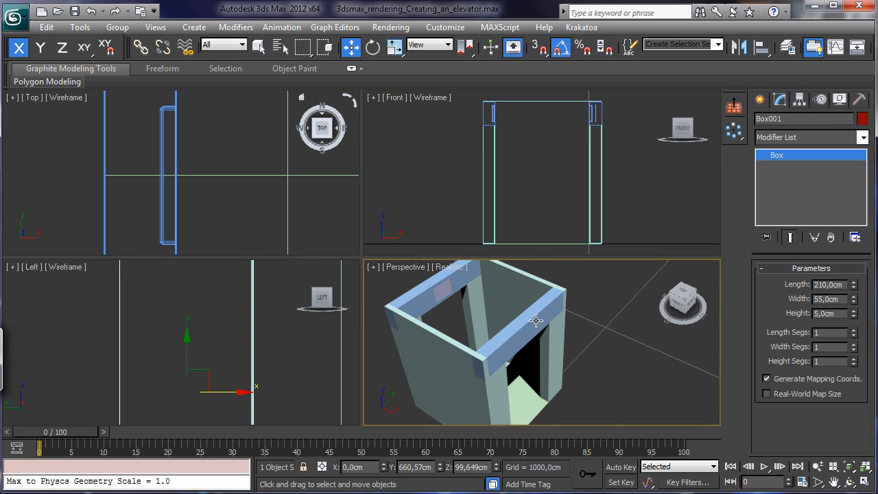
pyautogui.rightClick(412, 174)
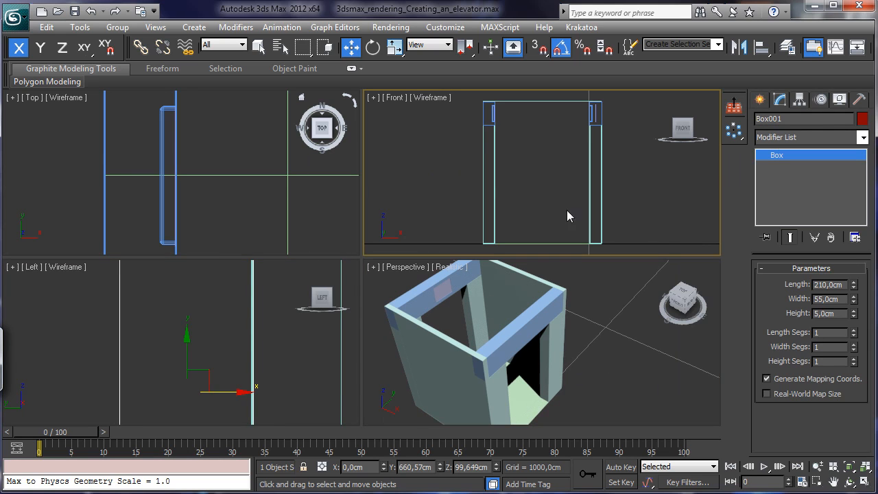
pyautogui.click(815, 465)
pyautogui.moveTo(596, 115); pyautogui.dragTo(583, 226)
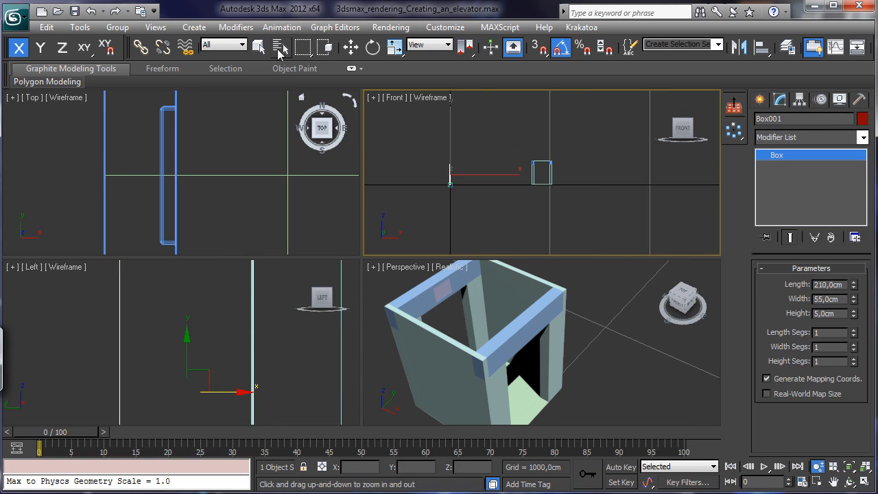
pyautogui.click(350, 45)
pyautogui.moveTo(473, 183); pyautogui.dragTo(557, 172)
pyautogui.click(91, 10)
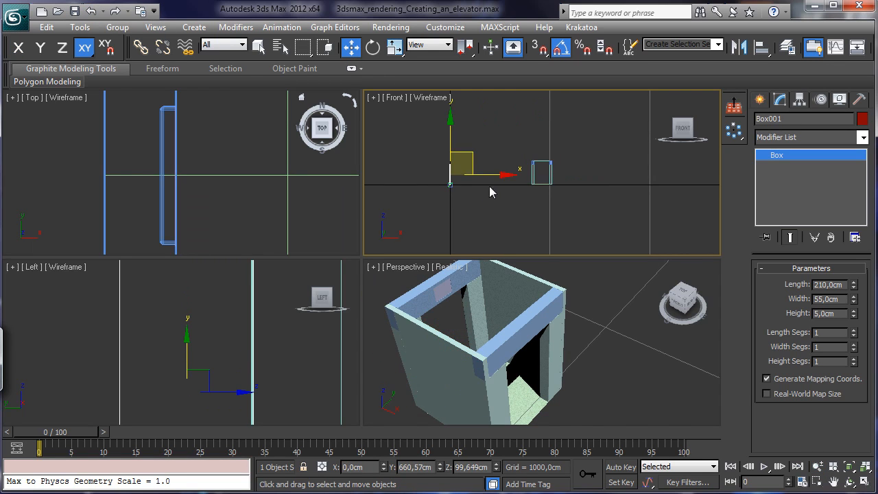
pyautogui.moveTo(488, 180); pyautogui.dragTo(582, 181)
pyautogui.rightClick(255, 184)
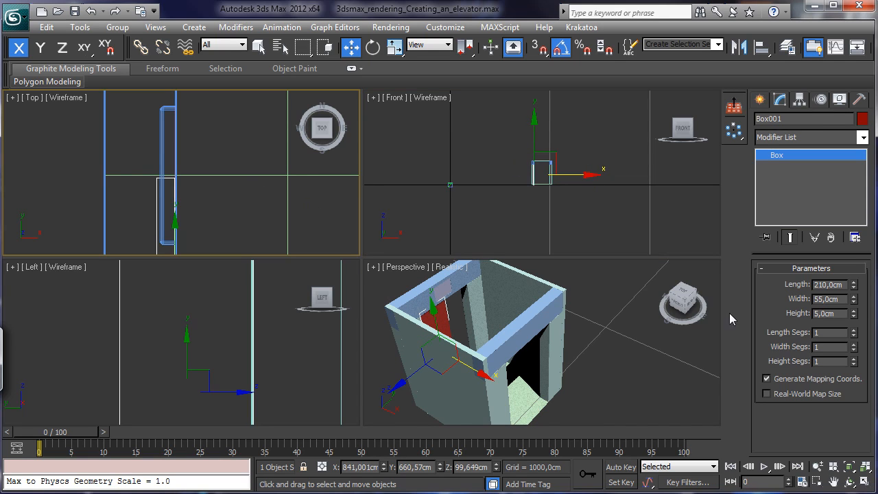
# - Shift the door along X to about 836.3 cm, just outside the doorway wall, and name it FrontDoor_SX
pyautogui.rightClick(521, 357)
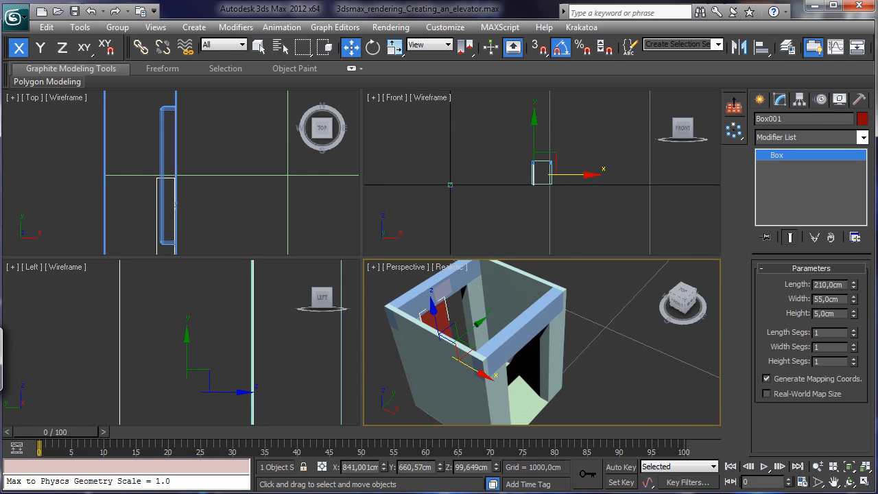
pyautogui.click(863, 482)
pyautogui.click(850, 481)
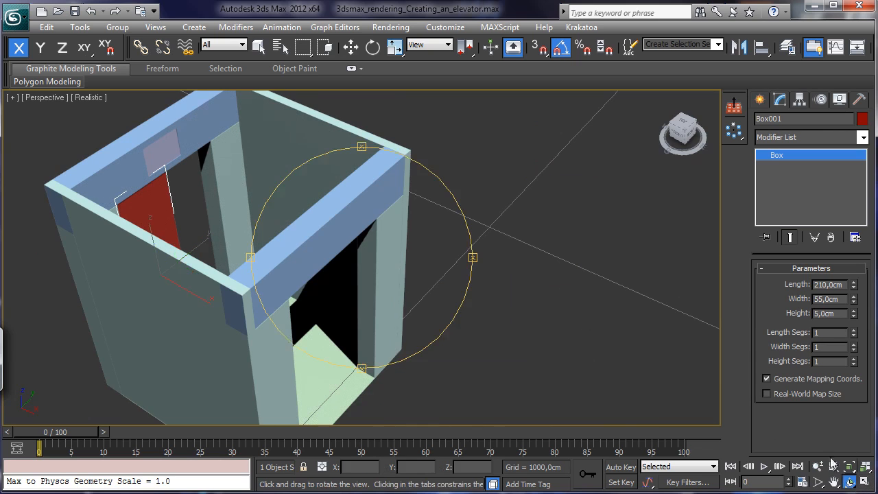
pyautogui.moveTo(394, 298); pyautogui.dragTo(283, 295)
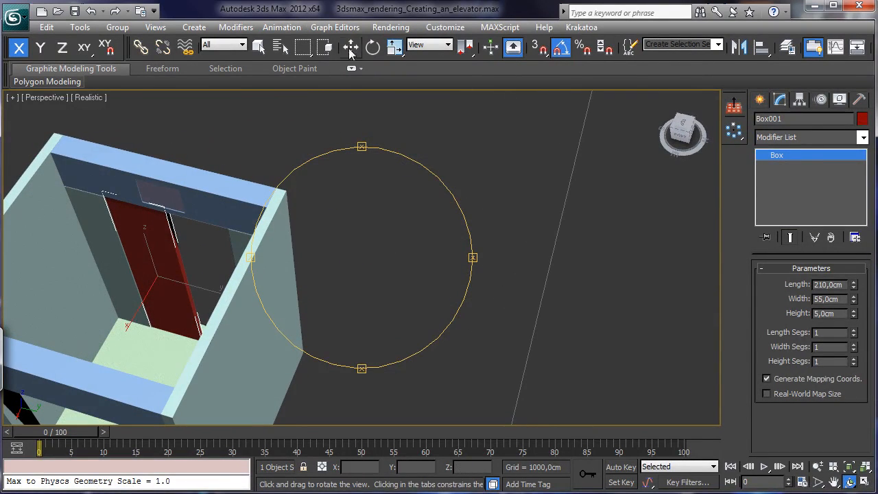
pyautogui.click(351, 47)
pyautogui.moveTo(142, 313); pyautogui.dragTo(139, 310)
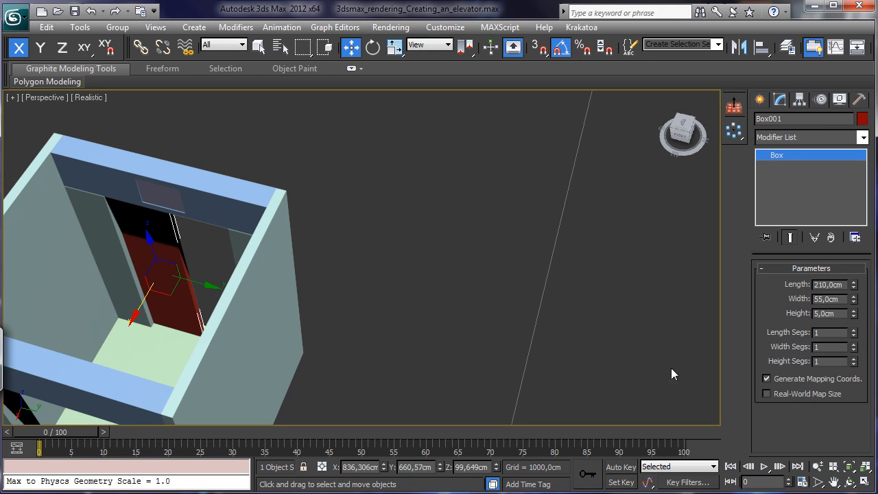
pyautogui.click(862, 482)
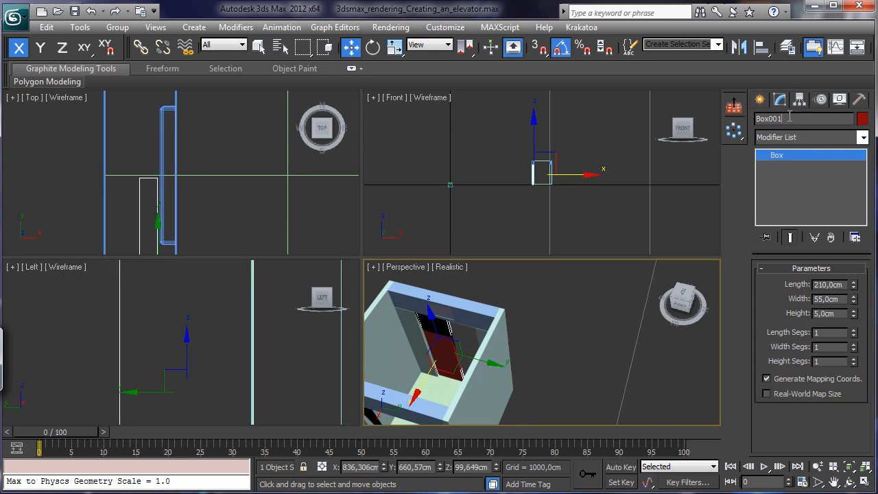
pyautogui.write('FrontDoor_SX')
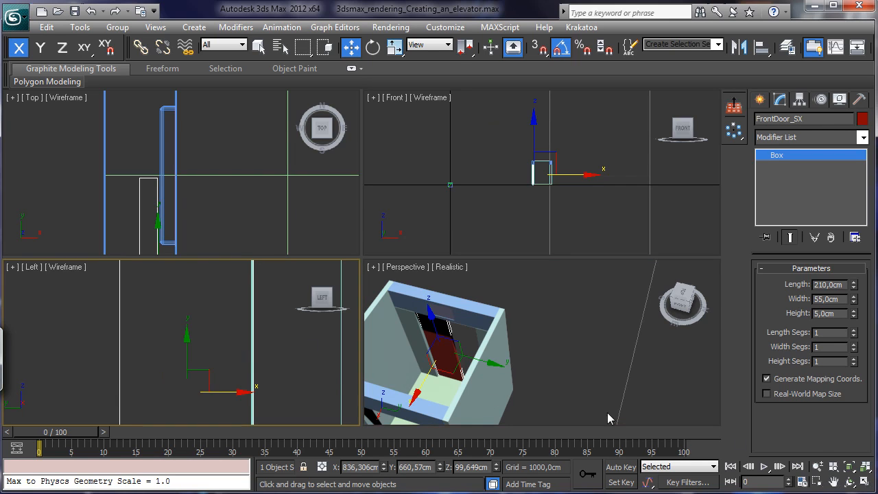
# - Clone the door as an instance into the other half of the doorway in the Left view, naming it FrontDoor_DX
pyautogui.click(817, 466)
pyautogui.moveTo(226, 333); pyautogui.dragTo(244, 377)
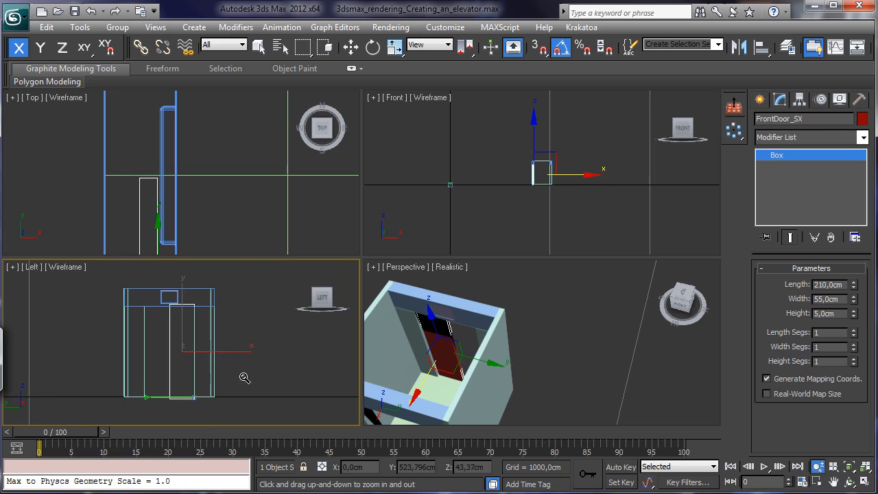
pyautogui.click(862, 482)
pyautogui.click(351, 46)
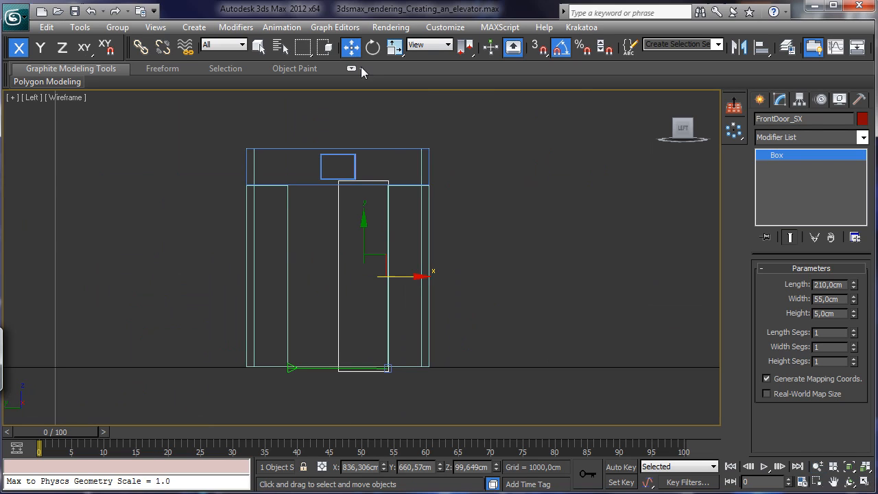
pyautogui.moveTo(410, 277)
pyautogui.keyDown('shift'); pyautogui.mouseDown()
pyautogui.moveTo(360, 278)
pyautogui.moveTo(412, 289)
pyautogui.moveTo(444, 249)
pyautogui.mouseUp(); pyautogui.keyUp('shift')
pyautogui.click(421, 289)
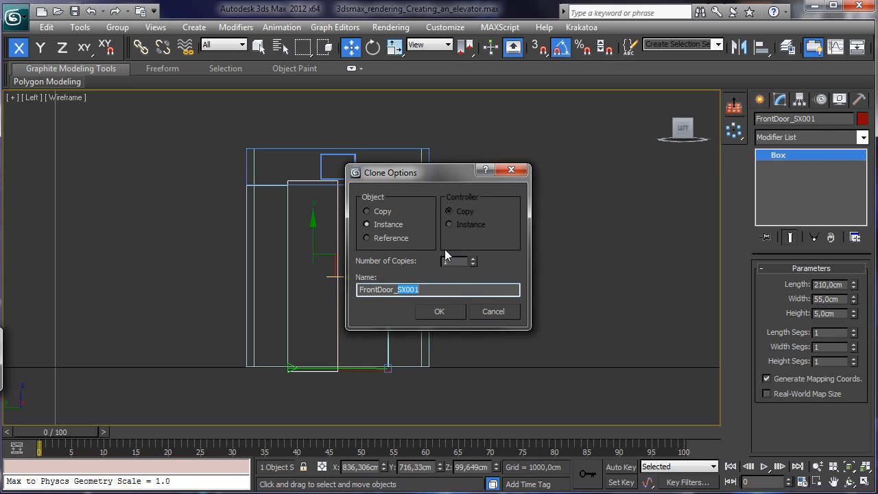
pyautogui.write('DX')
pyautogui.press('Return')
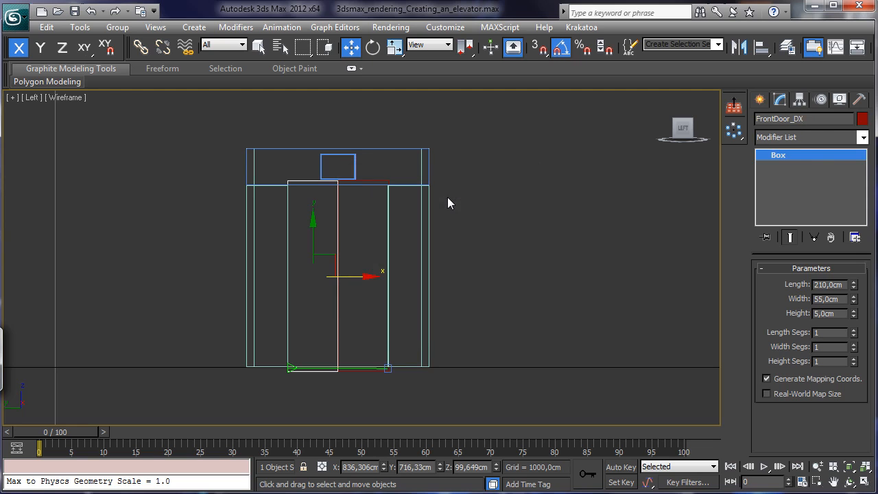
# - Set the FrontDoor_DX panel's absolute Y position to about 715.76 cm so that it meets the edge of FrontDoor_SX
pyautogui.click(817, 466)
pyautogui.moveTo(496, 300); pyautogui.dragTo(307, 124)
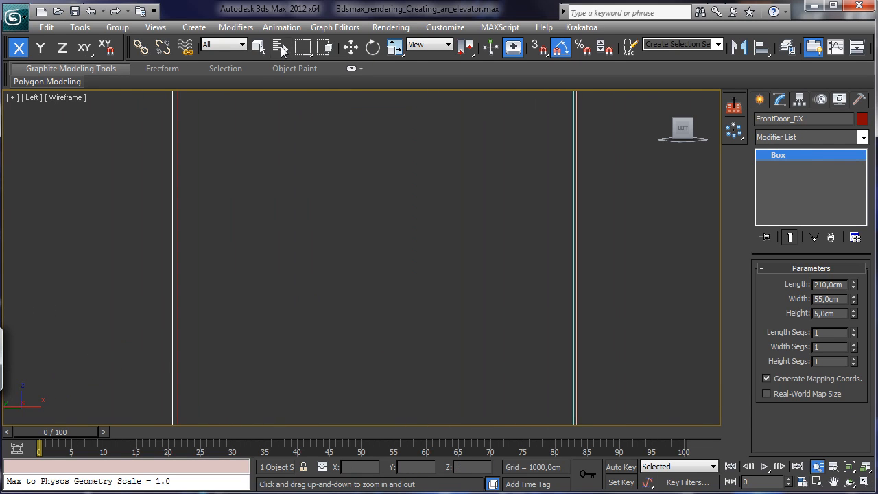
pyautogui.rightClick(352, 48)
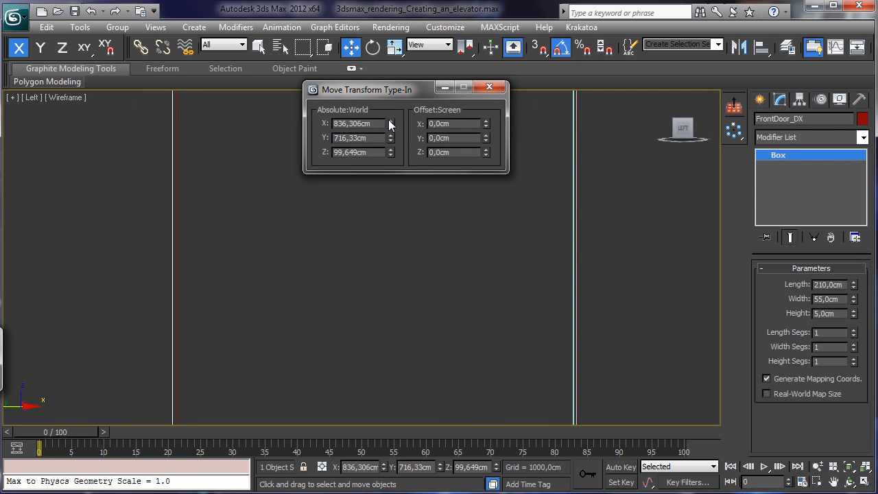
pyautogui.moveTo(389, 123); pyautogui.dragTo(395, 100)
pyautogui.hotkey('ctrl', 'z')
pyautogui.moveTo(391, 142)
pyautogui.mouseDown()
pyautogui.moveTo(391, 129)
pyautogui.moveTo(390, 140)
pyautogui.mouseUp()
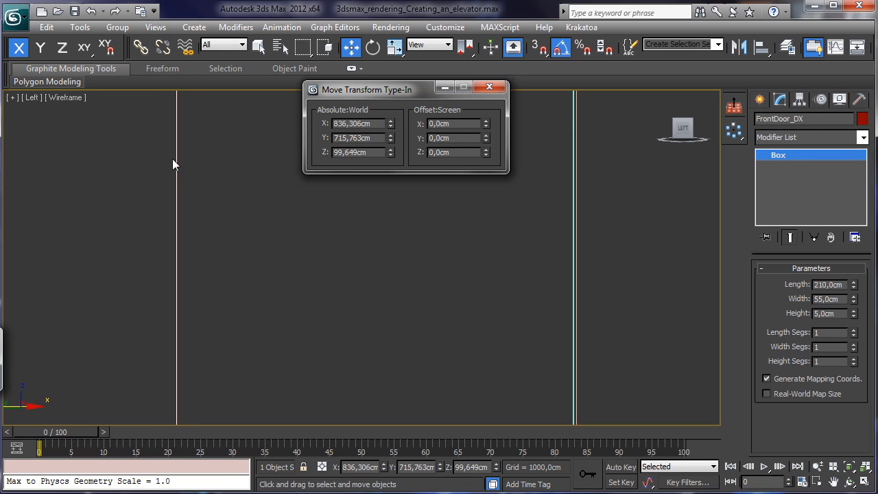
pyautogui.click(489, 88)
# - Convert the FrontDoor_DX panel to an Editable Poly in the Perspective view
pyautogui.click(817, 467)
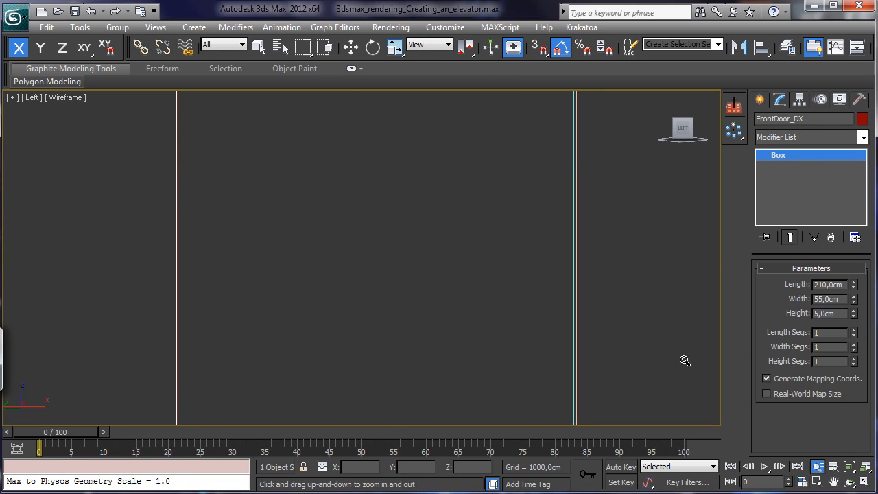
pyautogui.moveTo(439, 164); pyautogui.dragTo(629, 322)
pyautogui.click(868, 481)
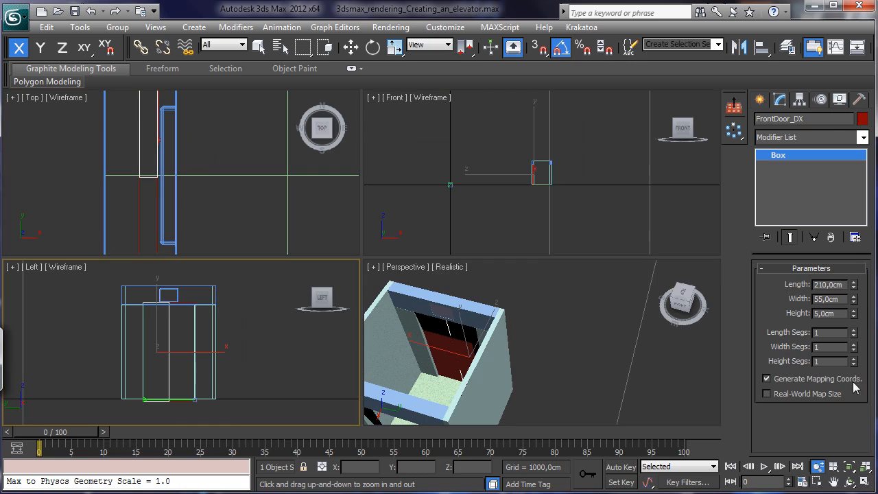
pyautogui.rightClick(537, 331)
pyautogui.click(848, 465)
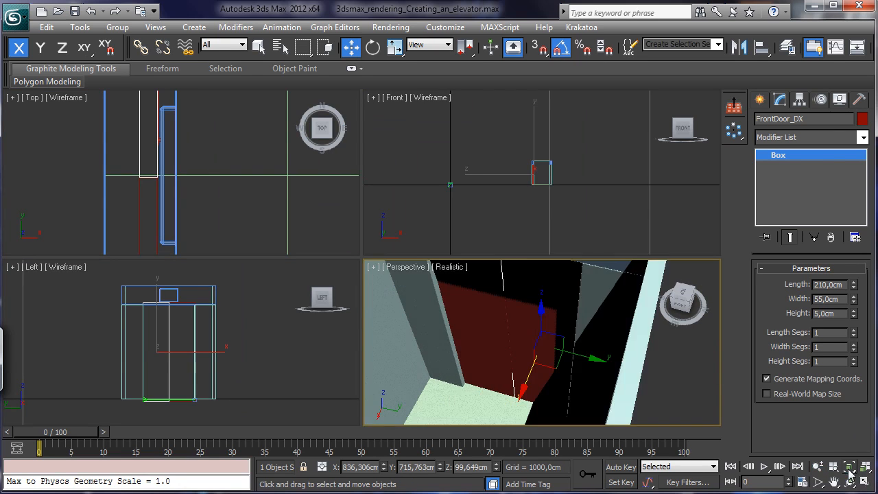
pyautogui.click(865, 481)
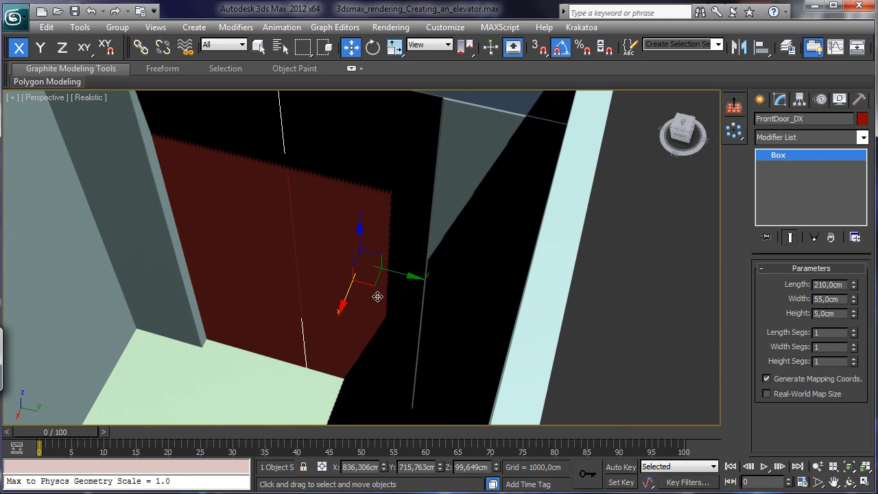
pyautogui.click(834, 481)
pyautogui.moveTo(347, 286); pyautogui.dragTo(452, 269)
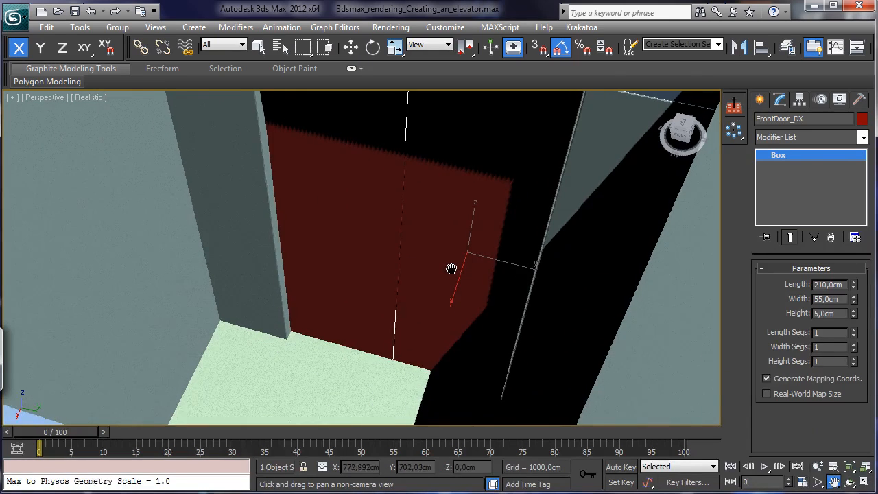
pyautogui.click(259, 46)
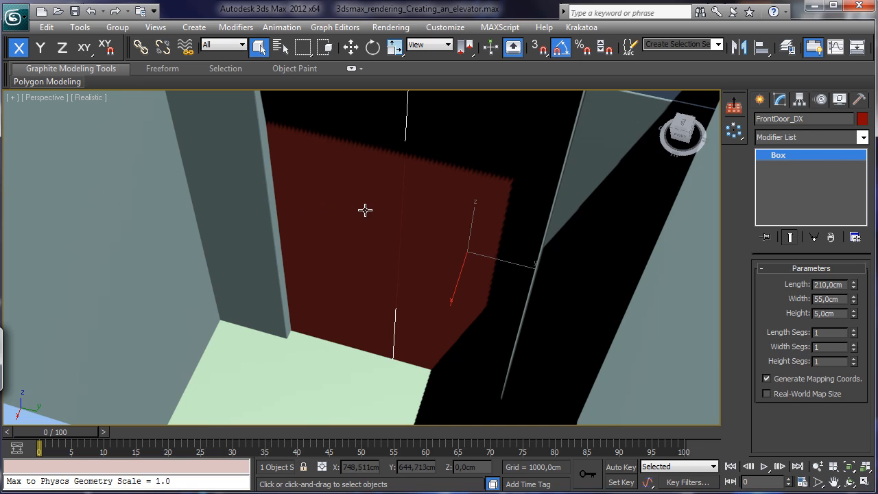
pyautogui.rightClick(476, 177)
pyautogui.moveTo(607, 304)
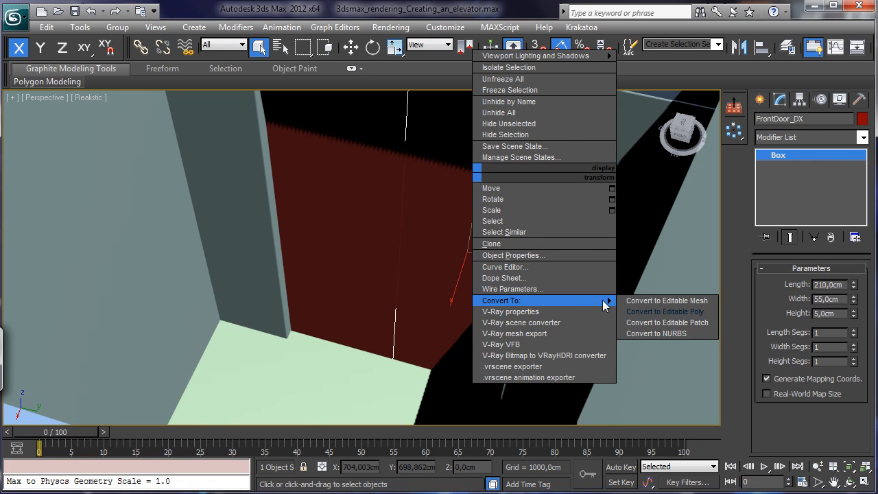
pyautogui.click(657, 311)
# - Select the FrontDoor_SX panel and convert it to an Editable Poly
pyautogui.click(374, 215)
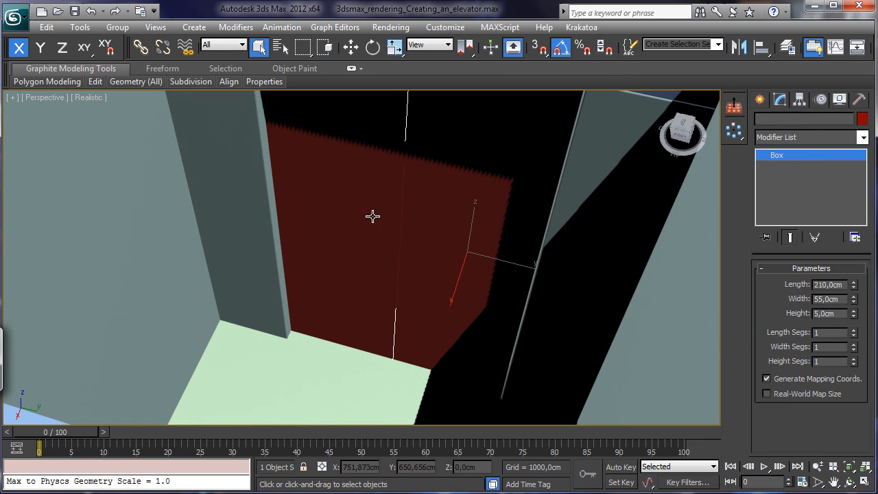
pyautogui.rightClick(369, 217)
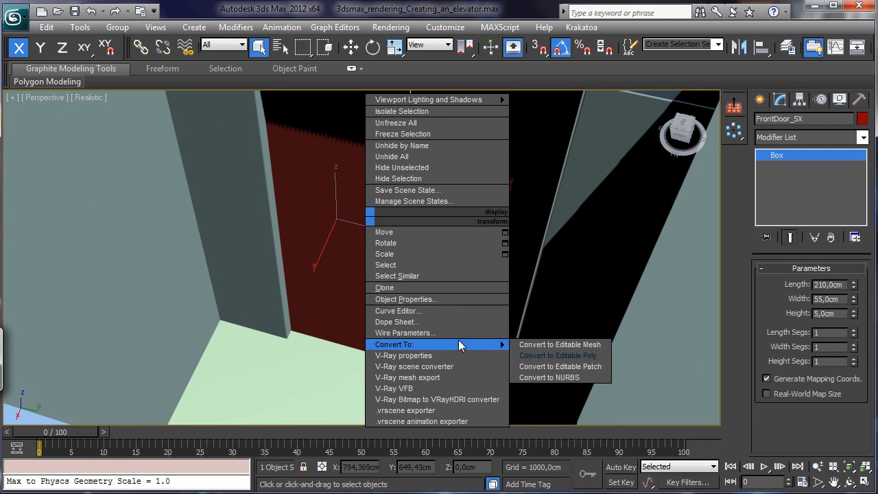
pyautogui.moveTo(500, 345)
pyautogui.click(542, 363)
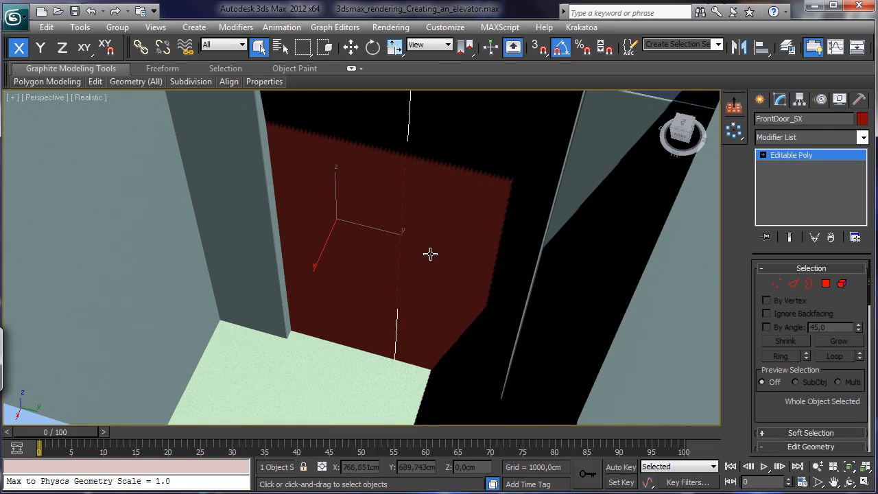
# - Select the vertical edge of FrontDoor_SX where the two panels meet, and display the Perspective view as Shaded with Edged Faces
pyautogui.click(792, 283)
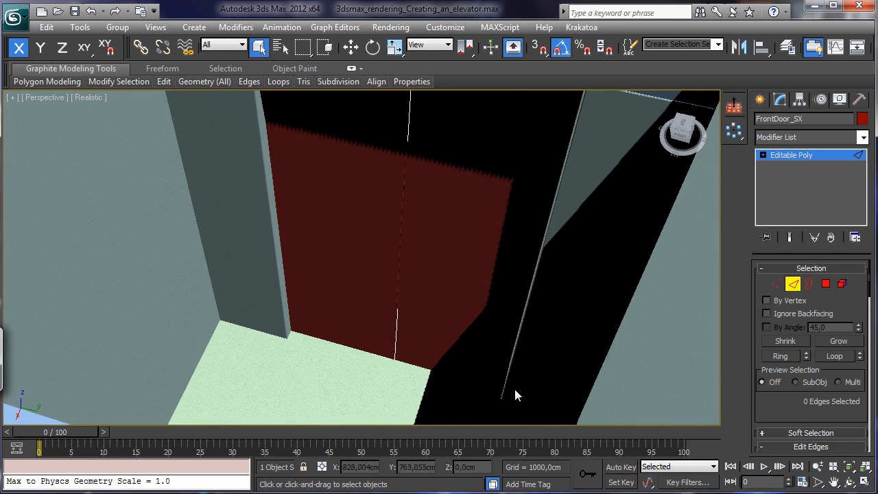
pyautogui.click(397, 233)
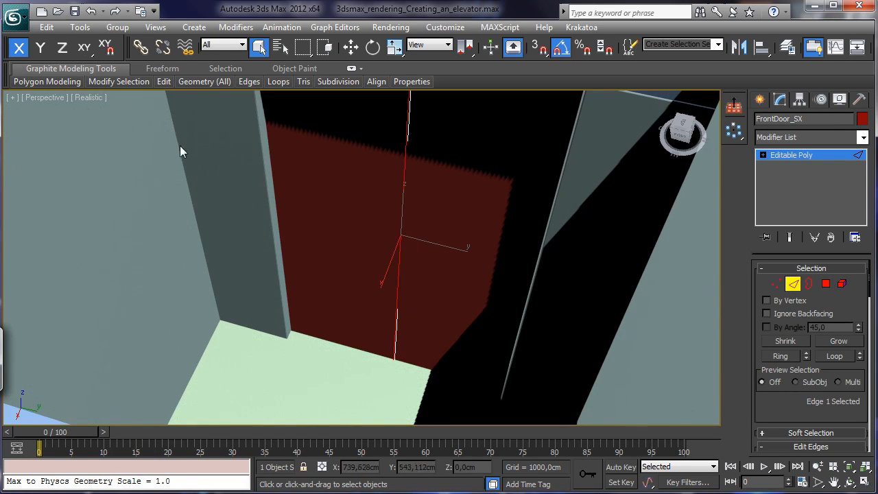
pyautogui.click(96, 98)
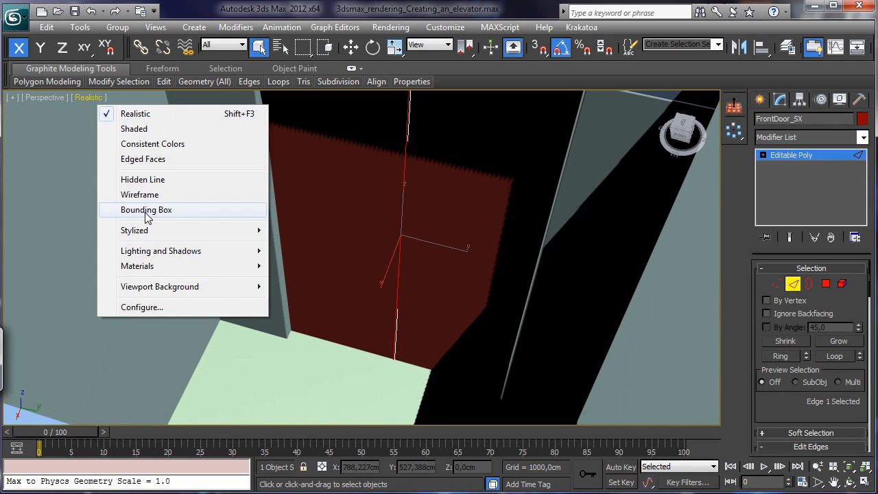
pyautogui.click(152, 160)
pyautogui.click(96, 97)
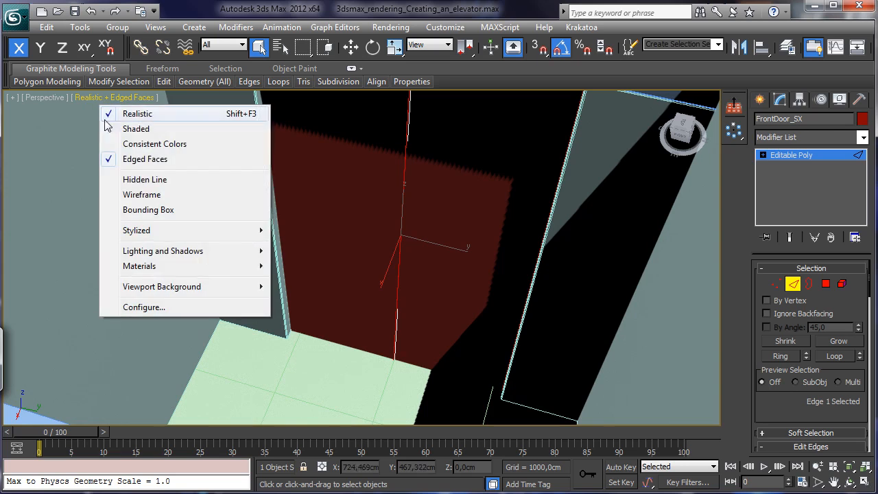
pyautogui.click(133, 128)
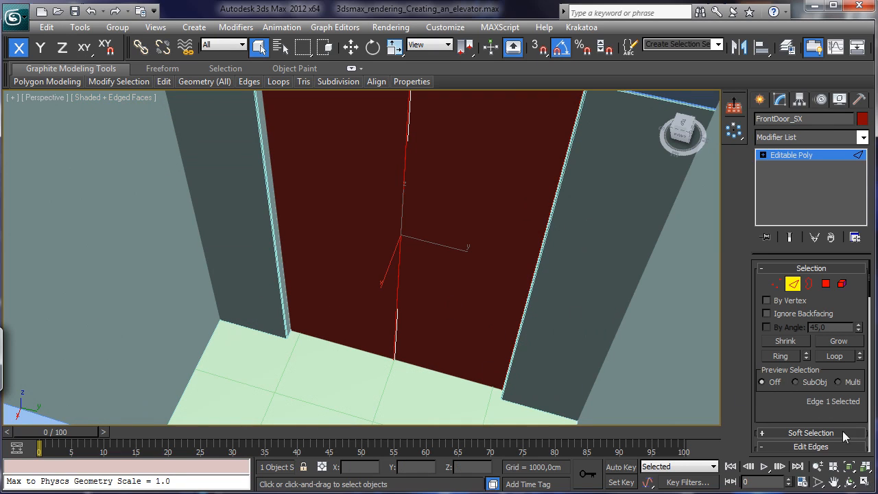
# - Chamfer the selected FrontDoor_SX edge by 0.5 cm with 3 segments
pyautogui.click(817, 467)
pyautogui.moveTo(430, 236); pyautogui.dragTo(445, 198)
pyautogui.click(258, 46)
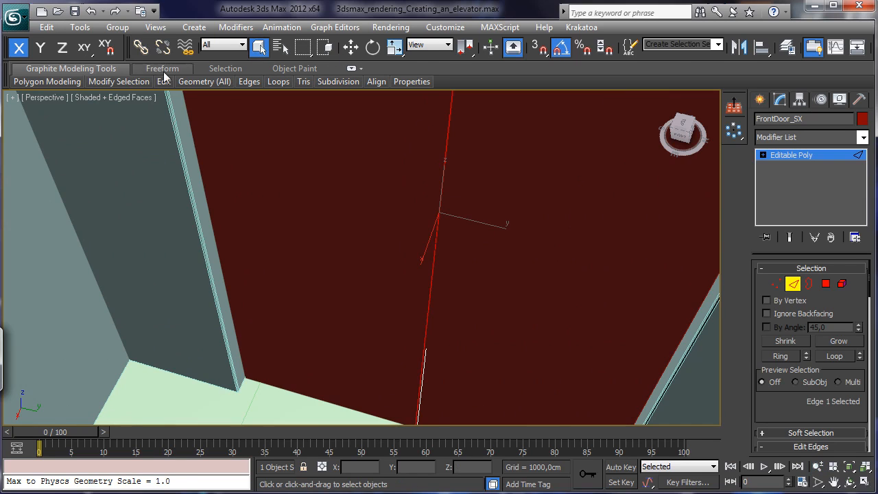
pyautogui.moveTo(249, 81)
pyautogui.click(302, 130)
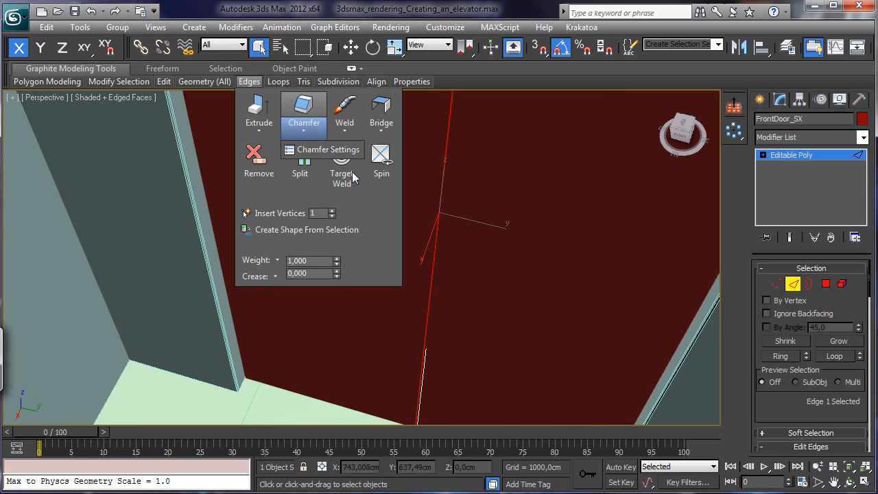
pyautogui.click(302, 149)
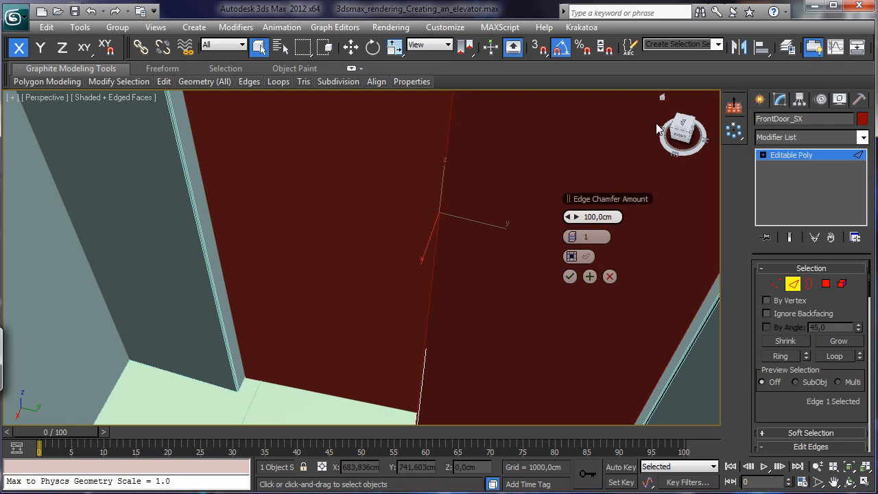
pyautogui.press('Delete')
pyautogui.press('Delete')
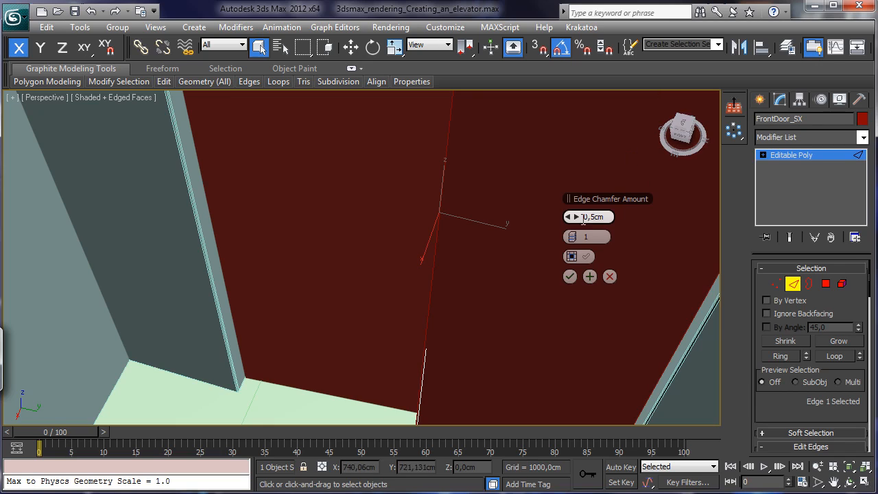
pyautogui.click(590, 237)
pyautogui.click(576, 237)
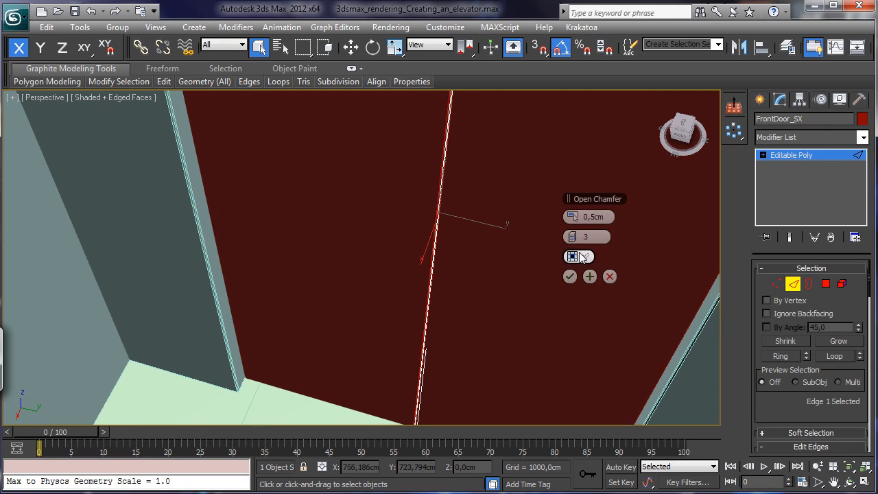
pyautogui.click(570, 276)
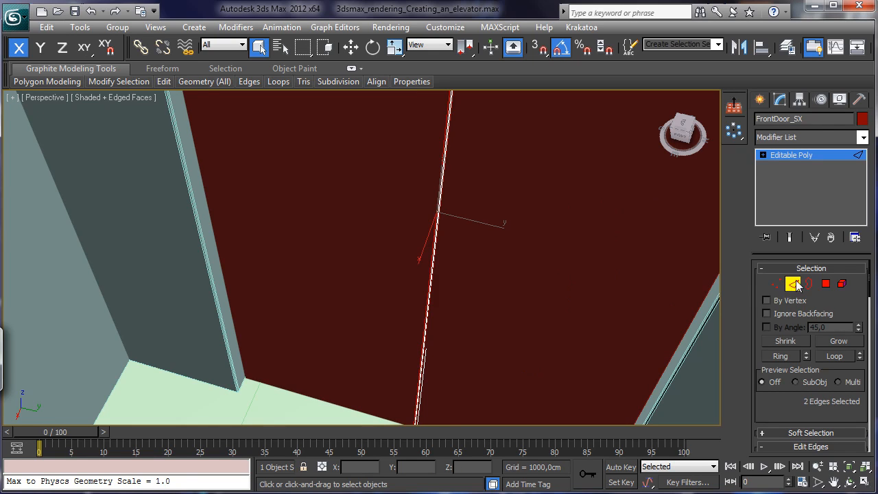
pyautogui.click(792, 284)
# - Chamfer the vertical edge of FrontDoor_DX that meets the other panel by 0.5 cm with 2 segments
pyautogui.click(575, 270)
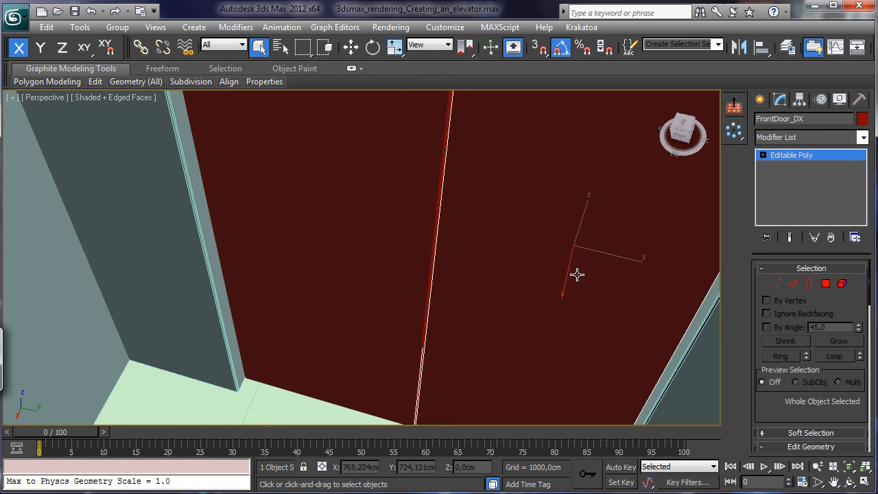
pyautogui.click(793, 283)
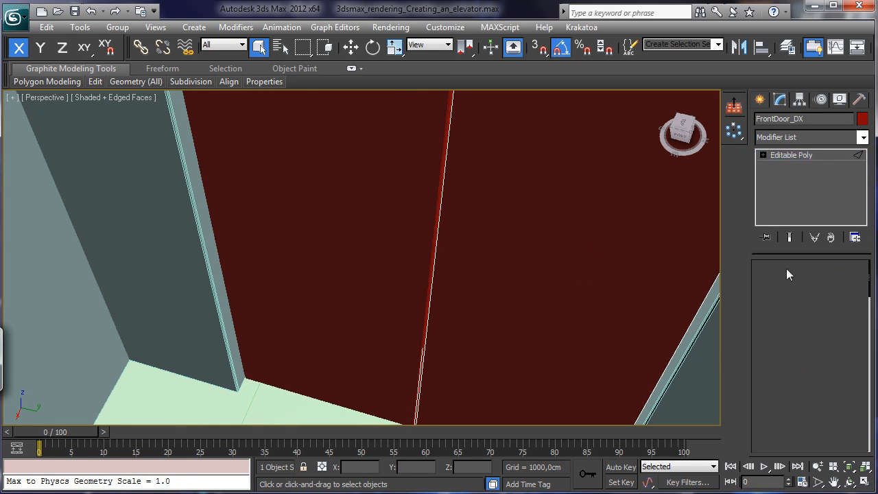
pyautogui.click(438, 223)
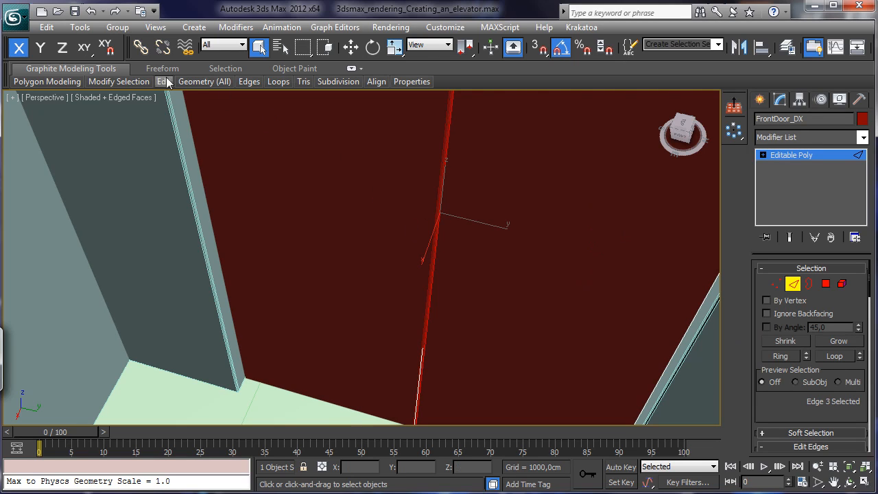
pyautogui.moveTo(249, 82)
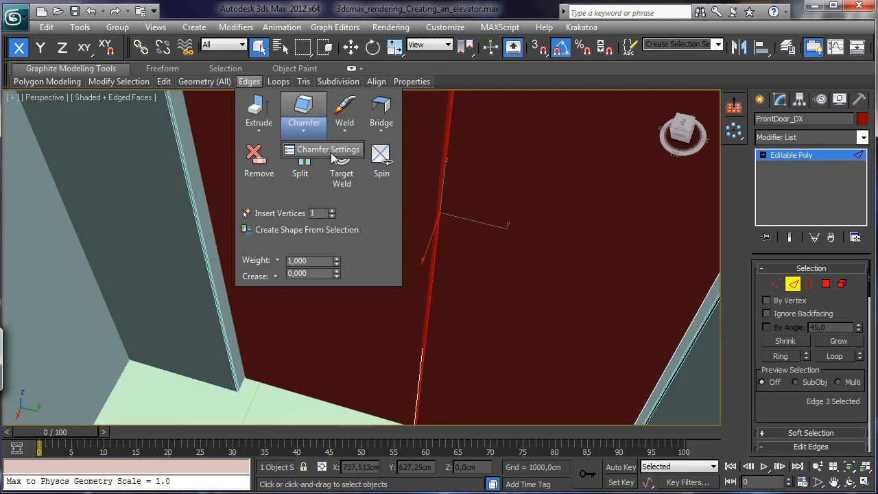
pyautogui.keyDown('shift'); pyautogui.click(303, 128); pyautogui.keyUp('shift')
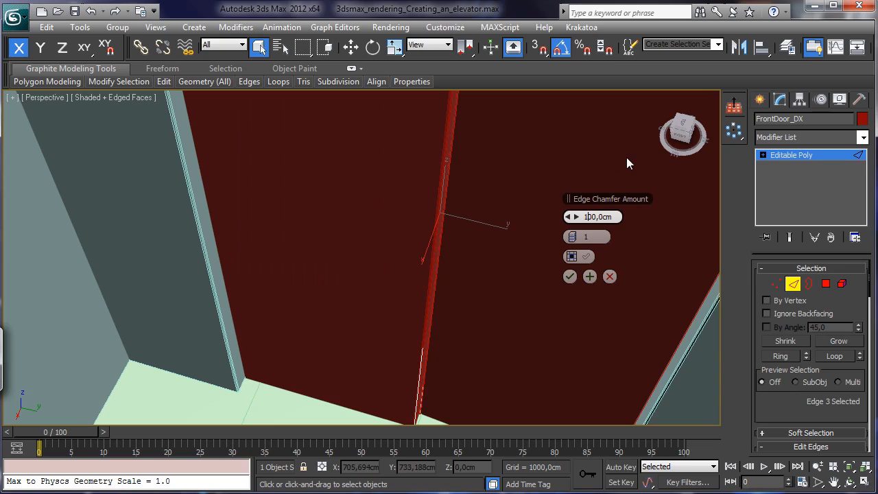
pyautogui.press('Delete')
pyautogui.press('Delete')
pyautogui.press('Delete')
pyautogui.write('5')
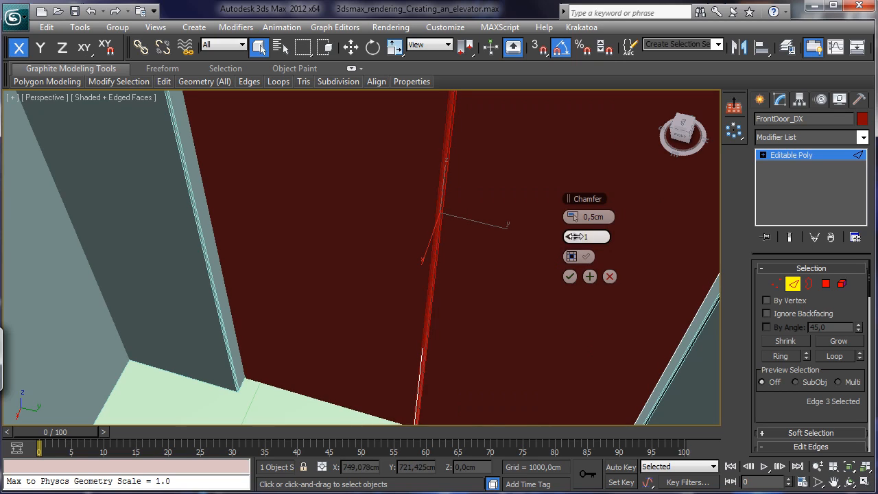
pyautogui.click(577, 237)
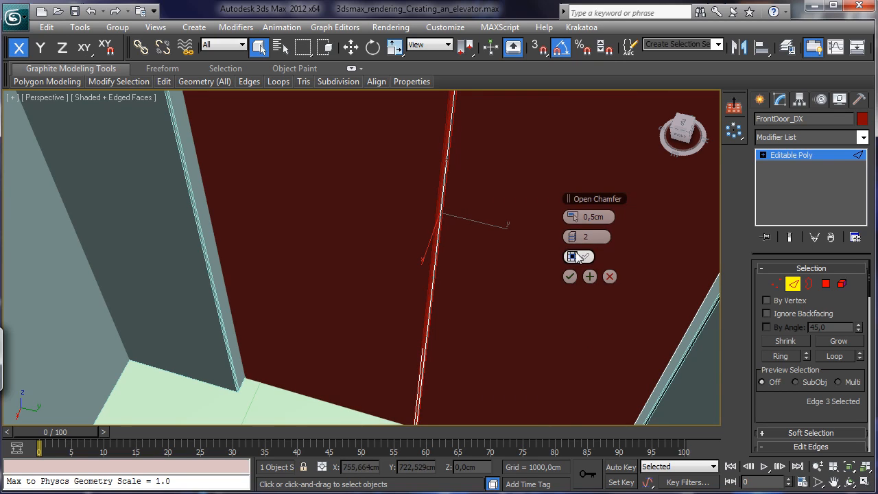
pyautogui.click(570, 275)
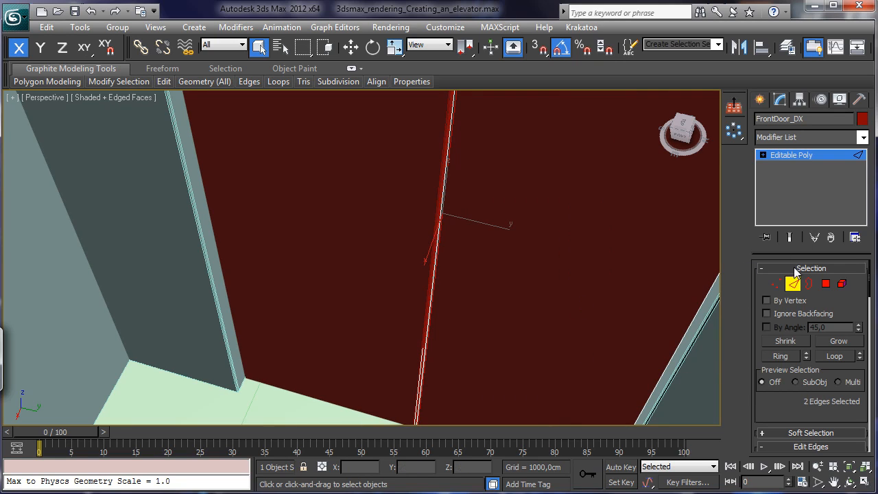
pyautogui.press('2')
# - Select both door panels and move them outward along the X axis toward the middle of the wall thickness
pyautogui.click(864, 482)
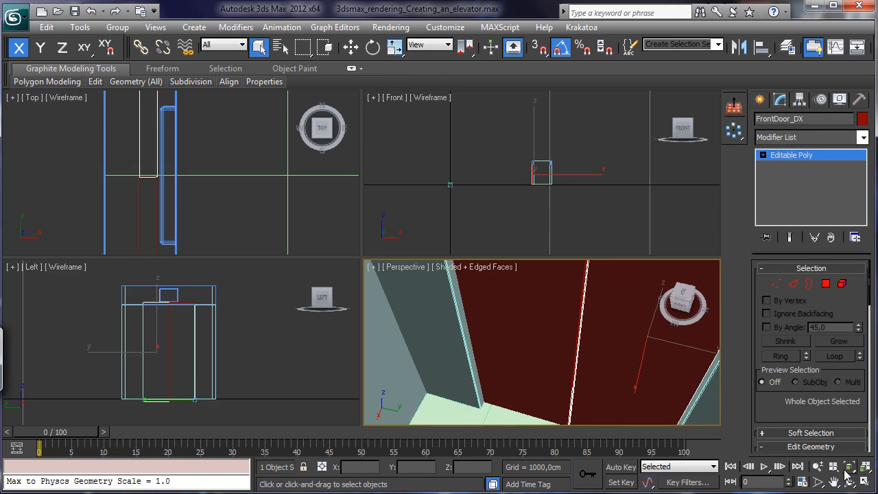
pyautogui.click(816, 470)
pyautogui.moveTo(591, 336); pyautogui.dragTo(590, 371)
pyautogui.click(849, 482)
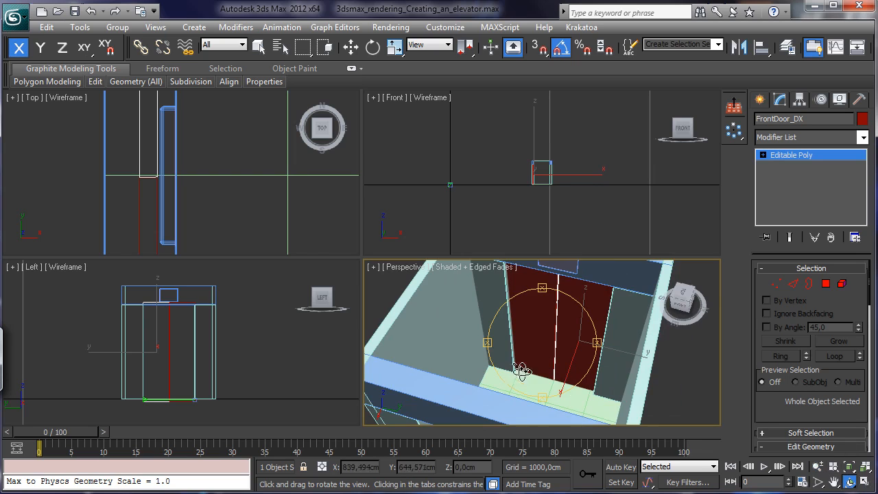
pyautogui.moveTo(526, 370)
pyautogui.mouseDown()
pyautogui.moveTo(545, 294)
pyautogui.moveTo(526, 286)
pyautogui.moveTo(530, 375)
pyautogui.mouseUp()
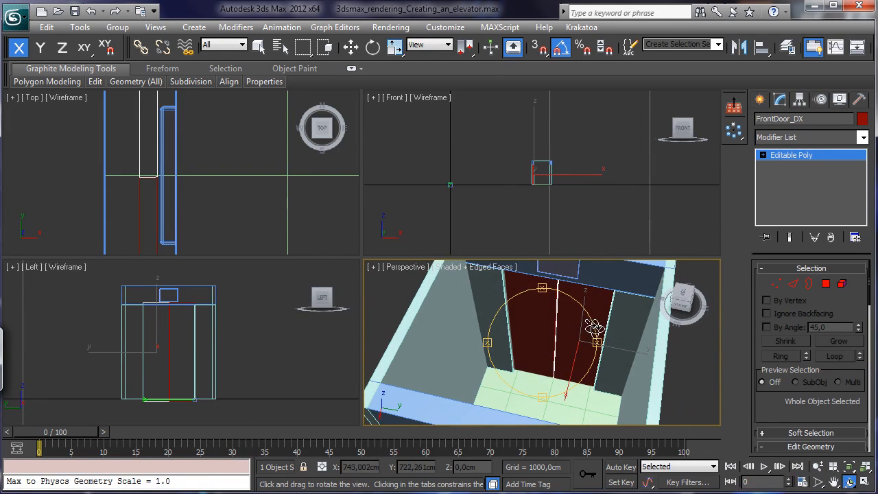
pyautogui.click(350, 46)
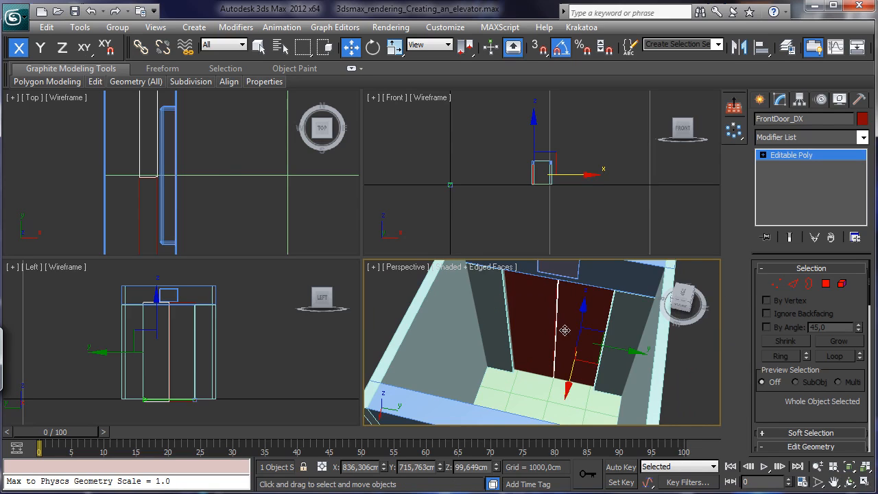
pyautogui.keyDown('ctrl'); pyautogui.click(537, 320); pyautogui.keyUp('ctrl')
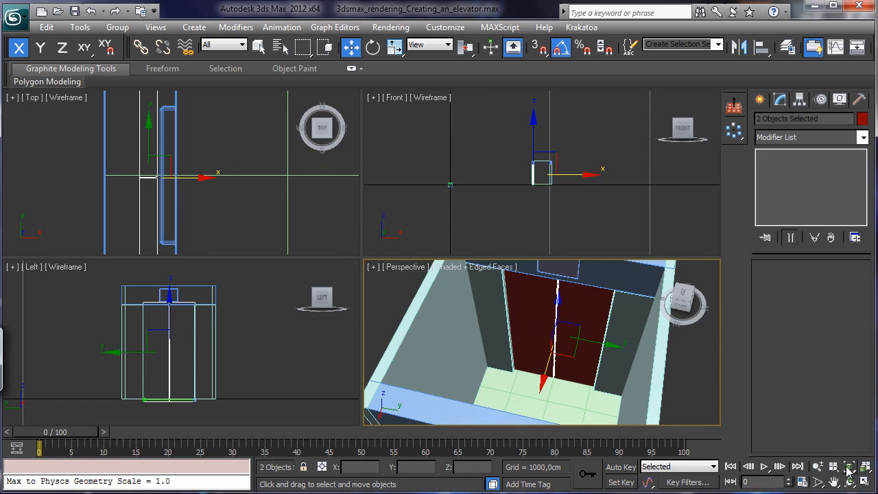
pyautogui.click(863, 482)
pyautogui.moveTo(376, 286); pyautogui.dragTo(377, 283)
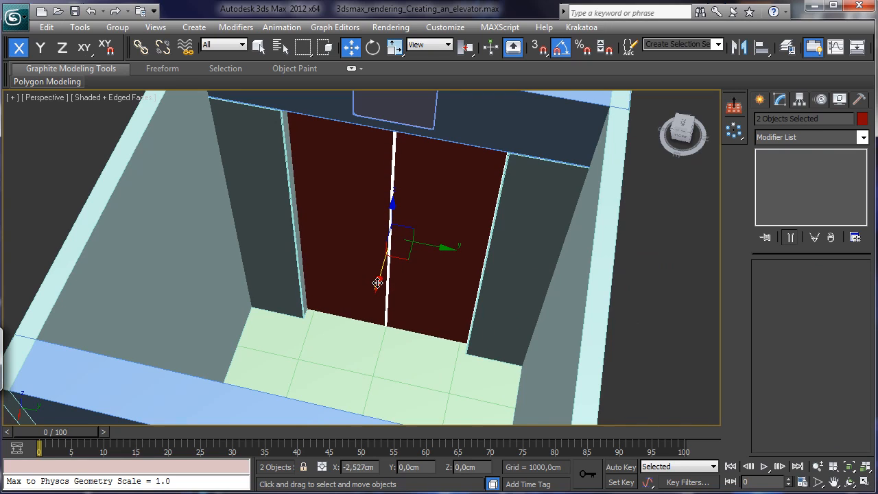
pyautogui.click(863, 482)
pyautogui.rightClick(281, 216)
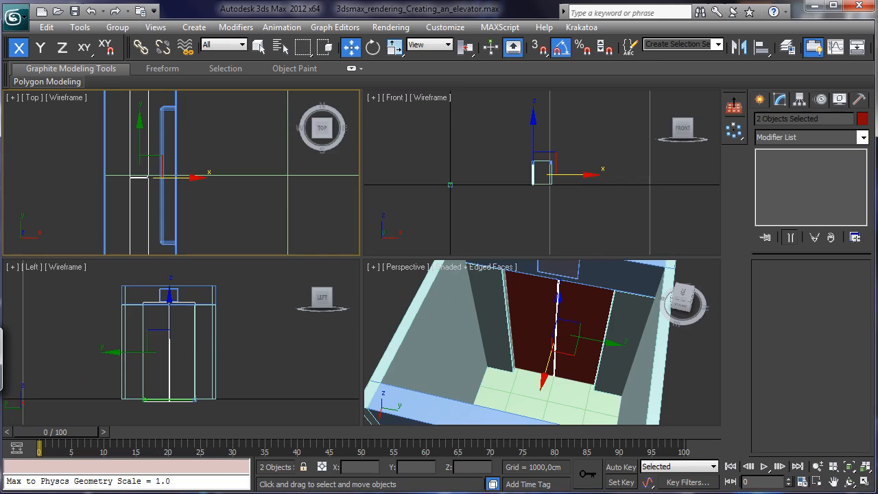
# - Mirror both door panels on X as instances in the Top view and move one pair along X into the opposite doorway
pyautogui.click(864, 482)
pyautogui.click(817, 466)
pyautogui.moveTo(495, 245); pyautogui.dragTo(492, 255)
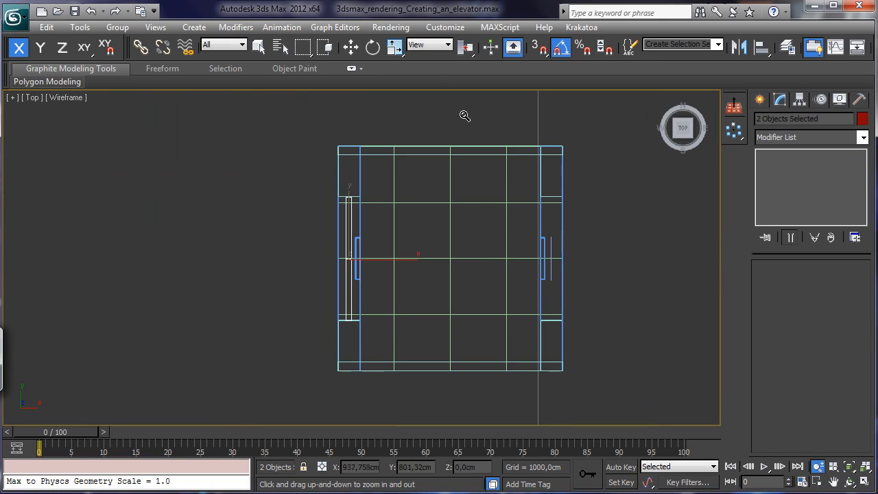
pyautogui.click(739, 47)
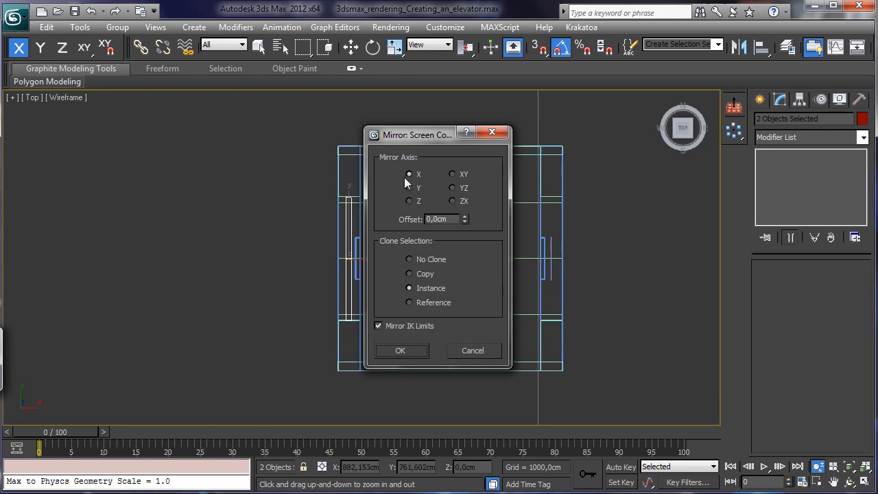
pyautogui.click(401, 350)
pyautogui.click(351, 47)
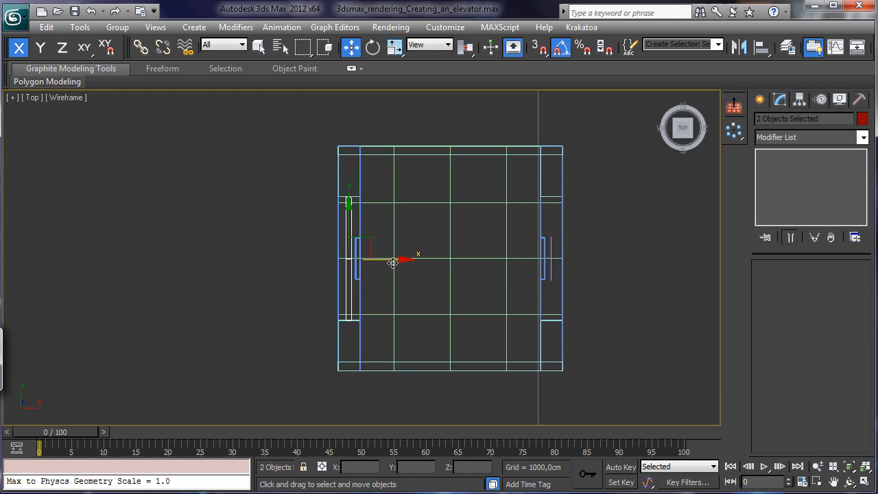
pyautogui.moveTo(393, 263); pyautogui.dragTo(596, 267)
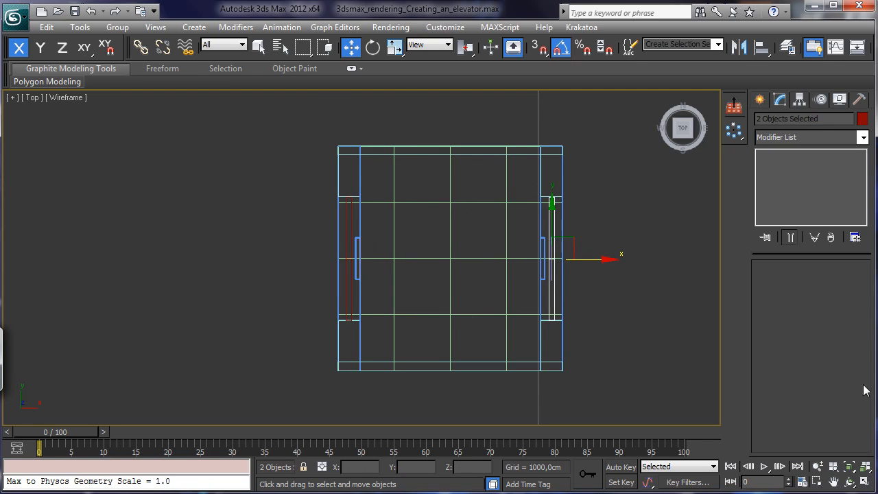
pyautogui.moveTo(591, 261); pyautogui.dragTo(592, 260)
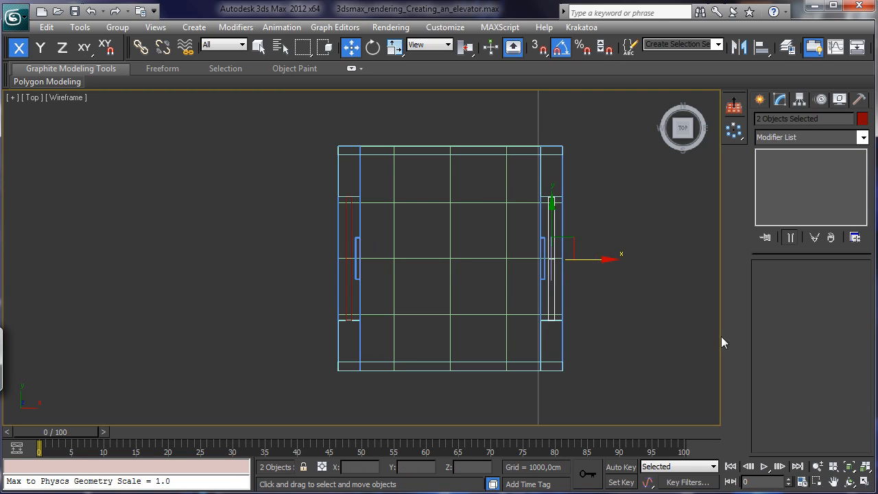
# - Reduce the Floor plane's length and width segments to 1 each and open the object creation options
pyautogui.click(866, 480)
pyautogui.click(549, 333)
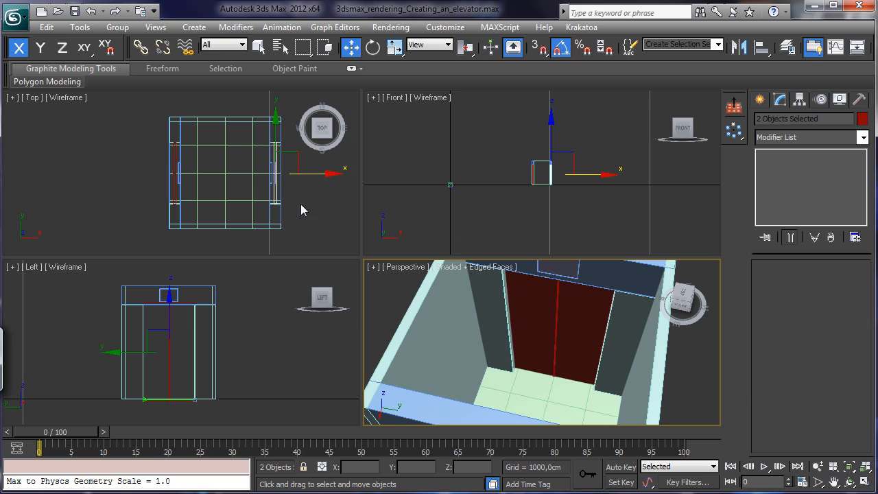
pyautogui.click(230, 142)
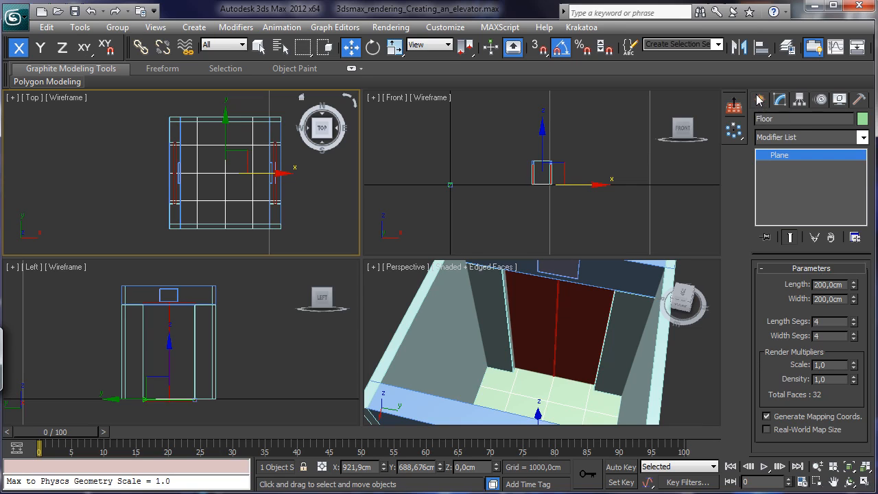
pyautogui.moveTo(854, 322); pyautogui.dragTo(847, 392)
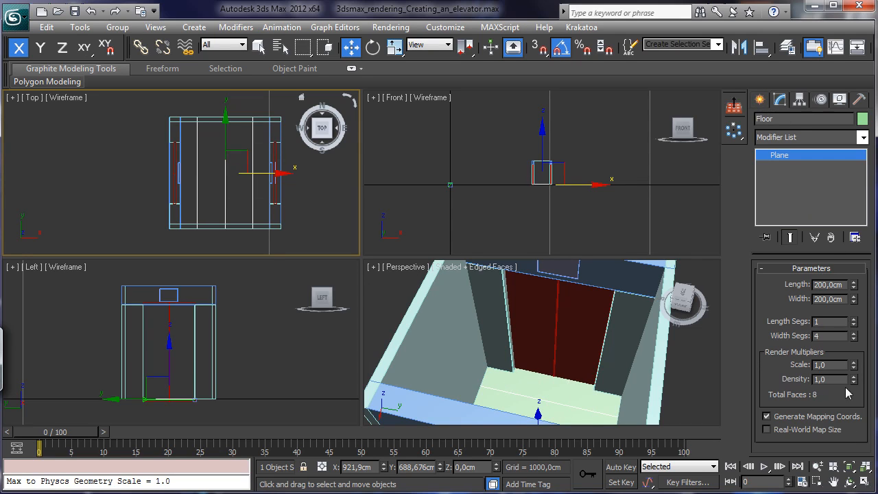
pyautogui.moveTo(854, 340); pyautogui.dragTo(818, 381)
pyautogui.click(759, 100)
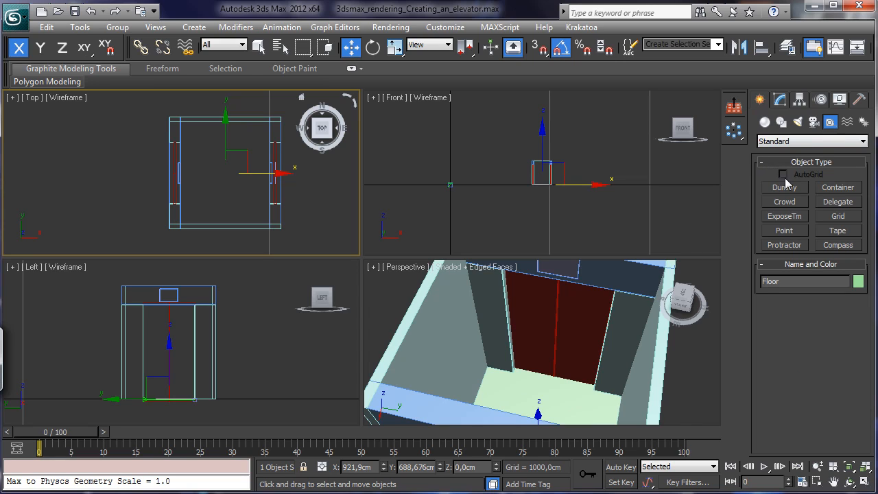
# - Create a box over the cabin's footprint in the Top view and set its length and width to 200 cm
pyautogui.click(765, 121)
pyautogui.click(784, 187)
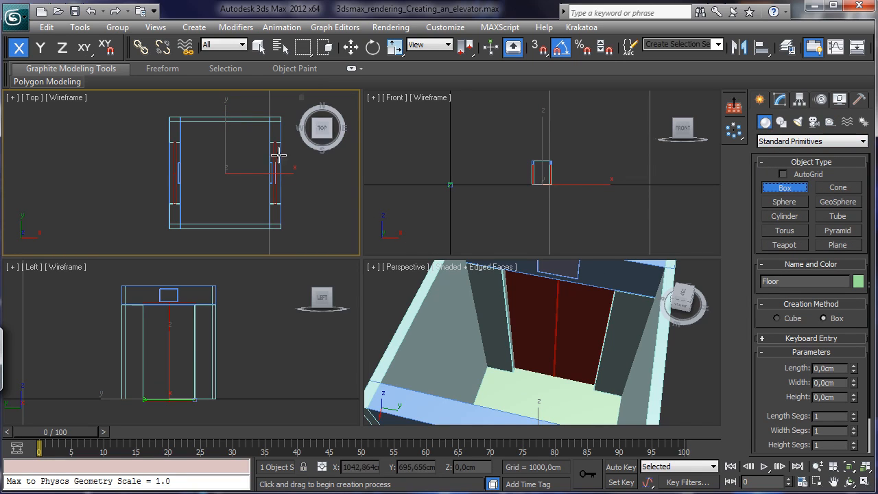
pyautogui.moveTo(173, 121); pyautogui.dragTo(280, 227)
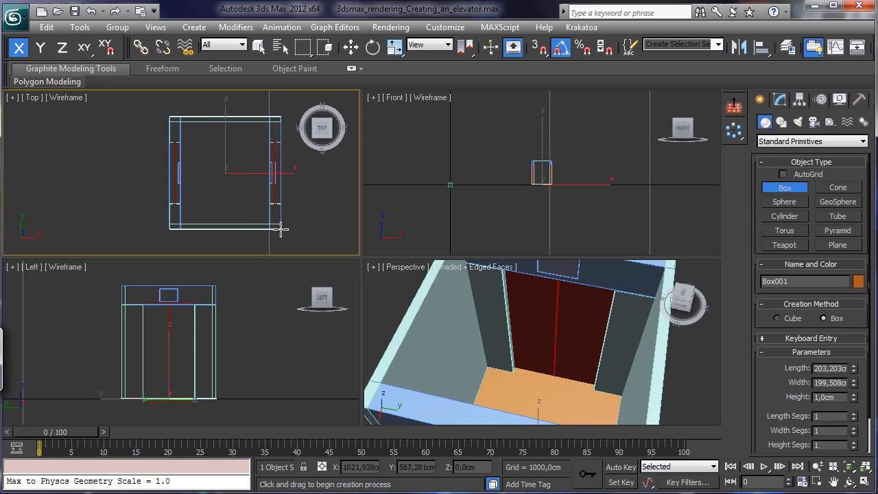
pyautogui.click(278, 215)
pyautogui.doubleClick(832, 368)
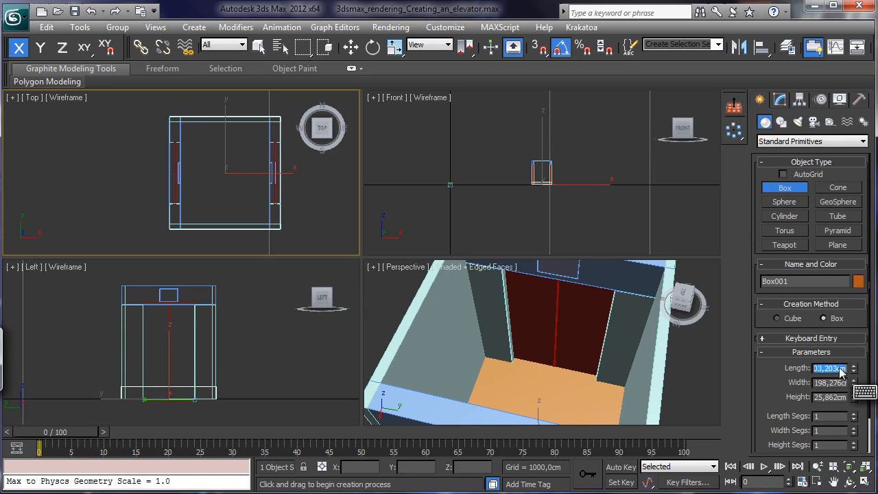
pyautogui.write('200')
pyautogui.press('Return')
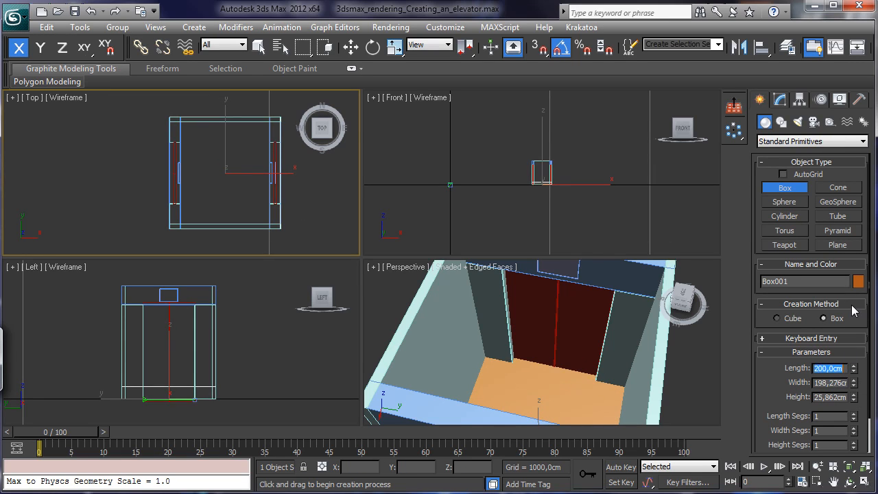
pyautogui.doubleClick(831, 383)
pyautogui.write('200')
pyautogui.press('Return')
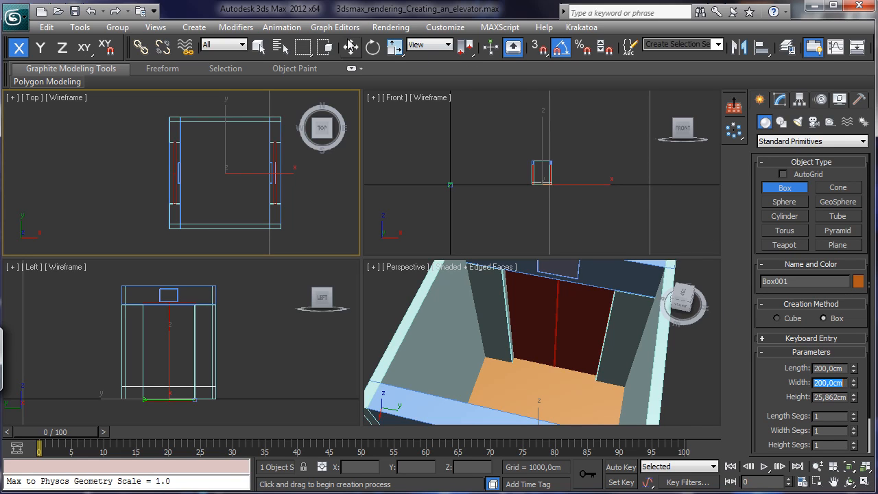
# - Raise the new box vertically to sit on top of the cabin walls and set its height to 25 cm
pyautogui.click(351, 46)
pyautogui.moveTo(543, 146); pyautogui.dragTo(544, 118)
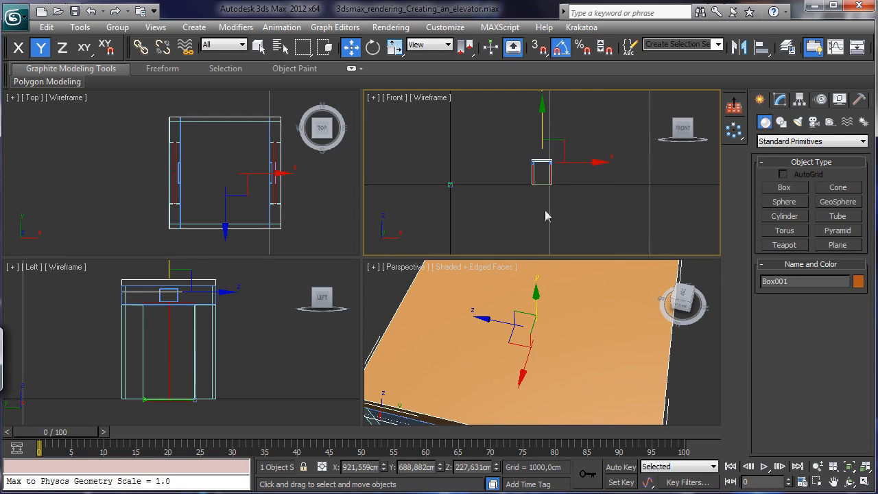
pyautogui.rightClick(253, 368)
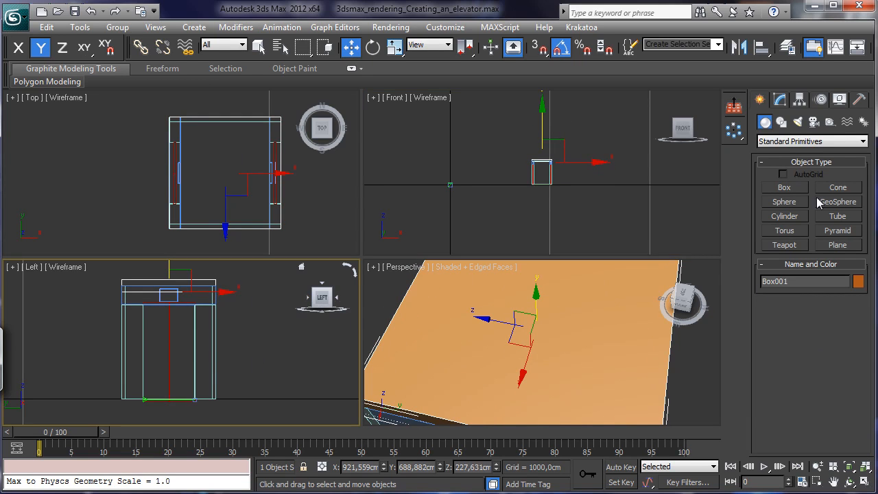
pyautogui.click(780, 100)
pyautogui.moveTo(844, 314); pyautogui.dragTo(782, 309)
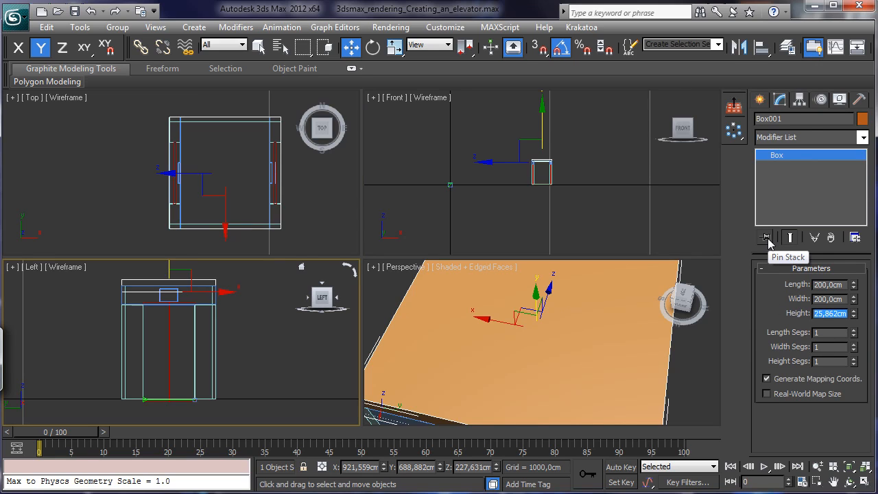
pyautogui.write('25')
pyautogui.press('Return')
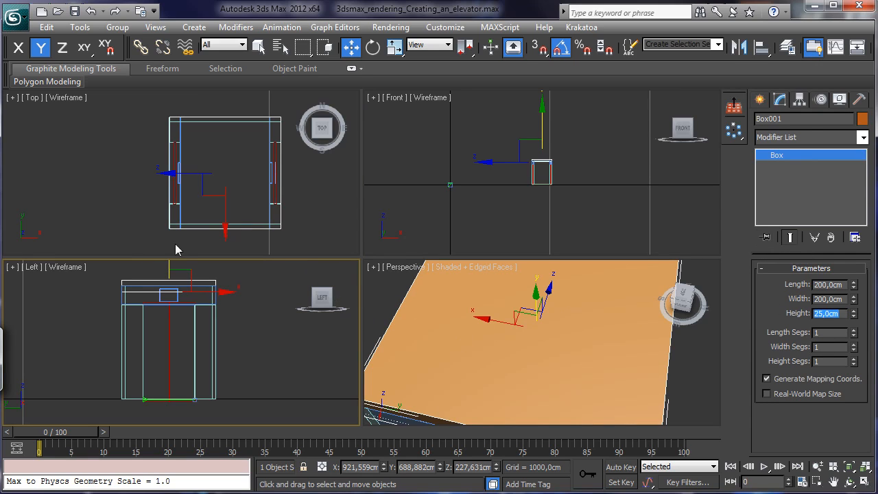
pyautogui.moveTo(169, 263); pyautogui.dragTo(171, 259)
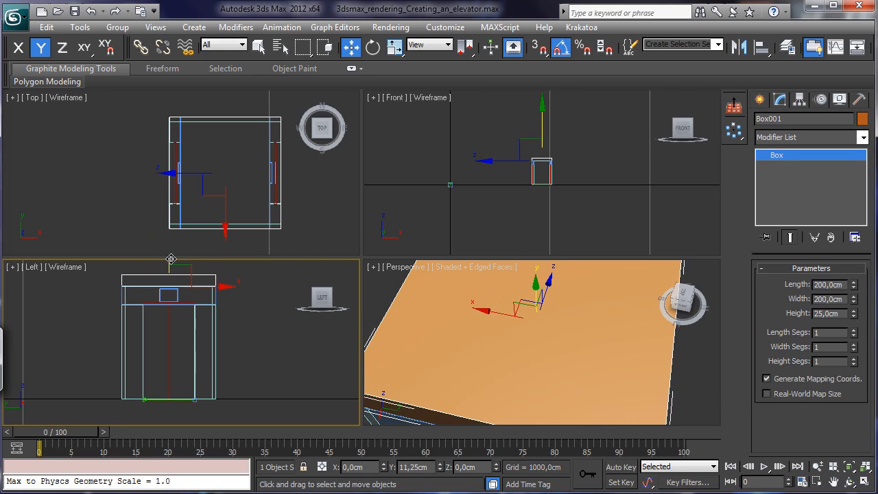
# - Isolate the ceiling box from the rest of the scene and move the isolation warning window out of the way
pyautogui.click(817, 467)
pyautogui.moveTo(543, 351); pyautogui.dragTo(542, 411)
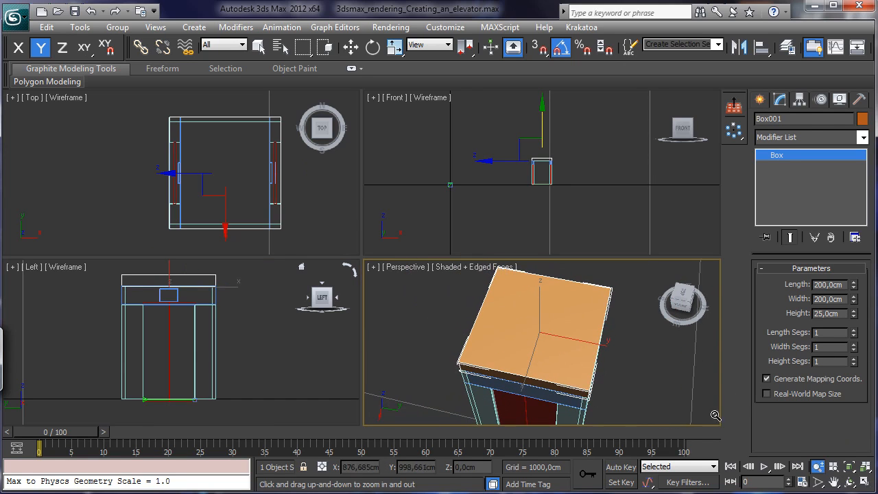
pyautogui.click(849, 483)
pyautogui.moveTo(543, 351); pyautogui.dragTo(538, 238)
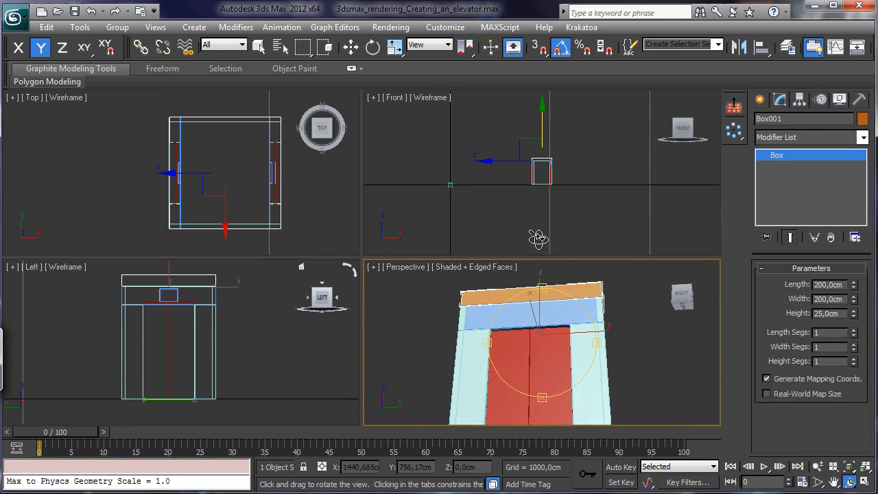
pyautogui.click(833, 482)
pyautogui.moveTo(540, 343)
pyautogui.mouseDown()
pyautogui.moveTo(545, 265)
pyautogui.moveTo(542, 335)
pyautogui.mouseUp()
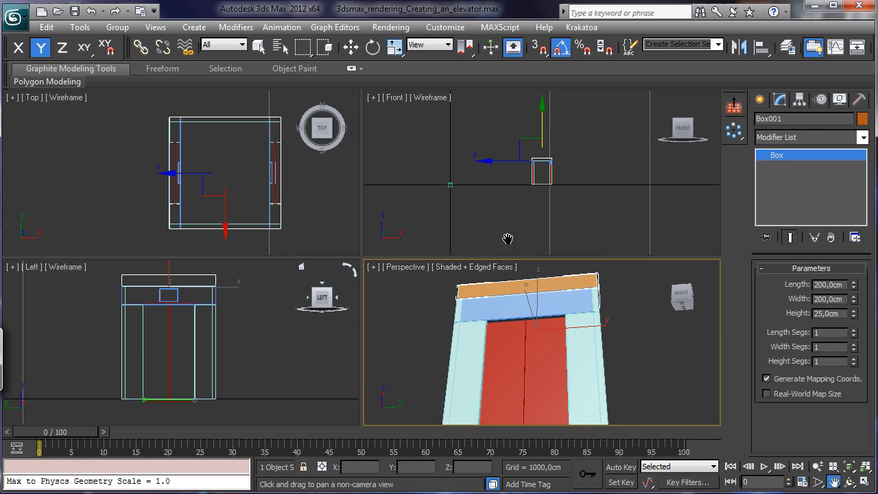
pyautogui.click(80, 27)
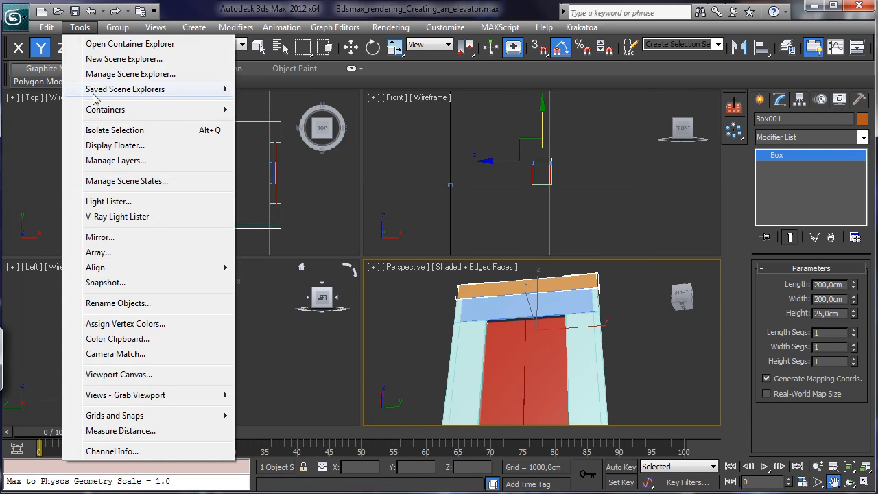
pyautogui.click(130, 127)
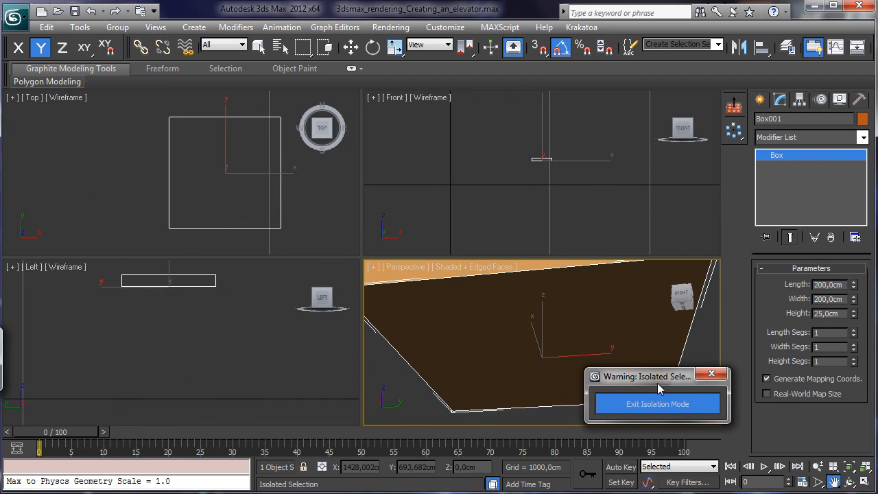
pyautogui.moveTo(658, 378); pyautogui.dragTo(535, 491)
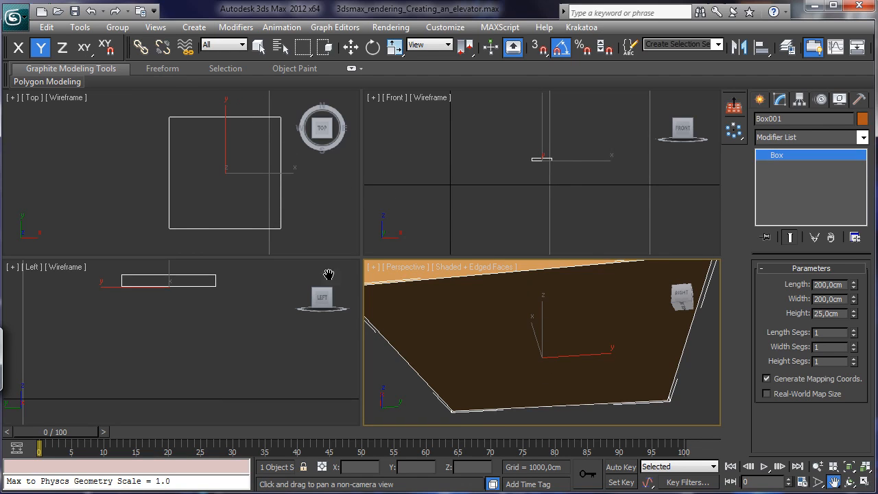
pyautogui.click(259, 46)
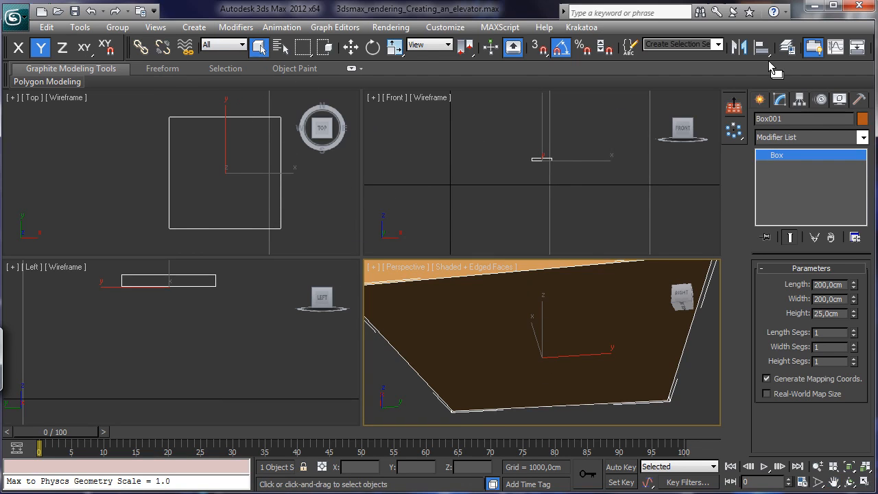
# - Create a ChamferBox inside the ceiling box's outline in the Top view, about 176 x 85 x 34 cm with a fillet of about 3.7 cm
pyautogui.click(760, 103)
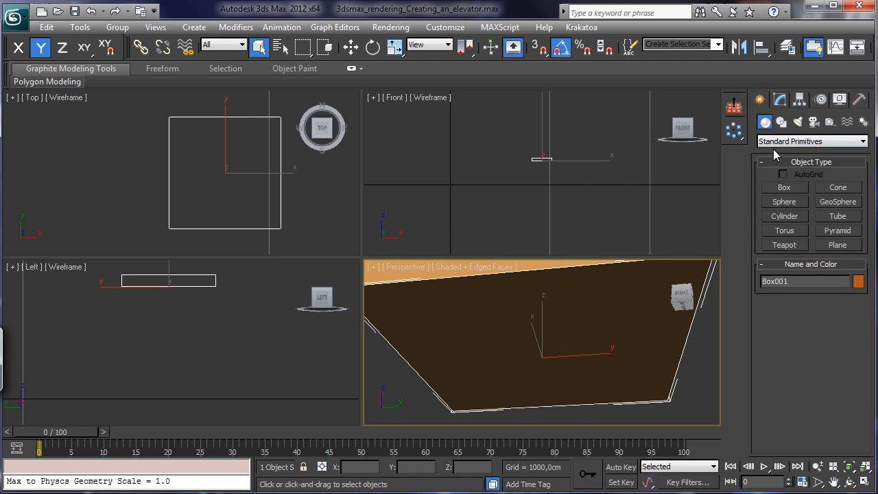
pyautogui.click(784, 141)
pyautogui.click(789, 162)
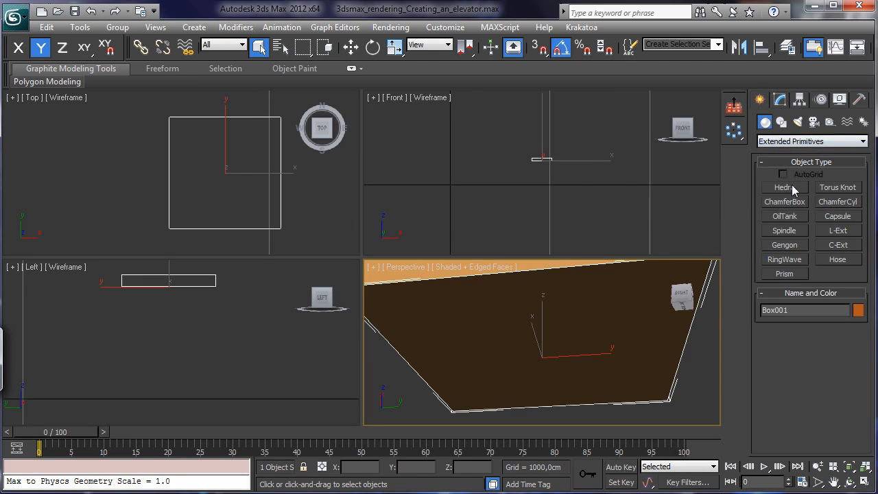
pyautogui.click(785, 201)
pyautogui.moveTo(210, 125); pyautogui.dragTo(256, 223)
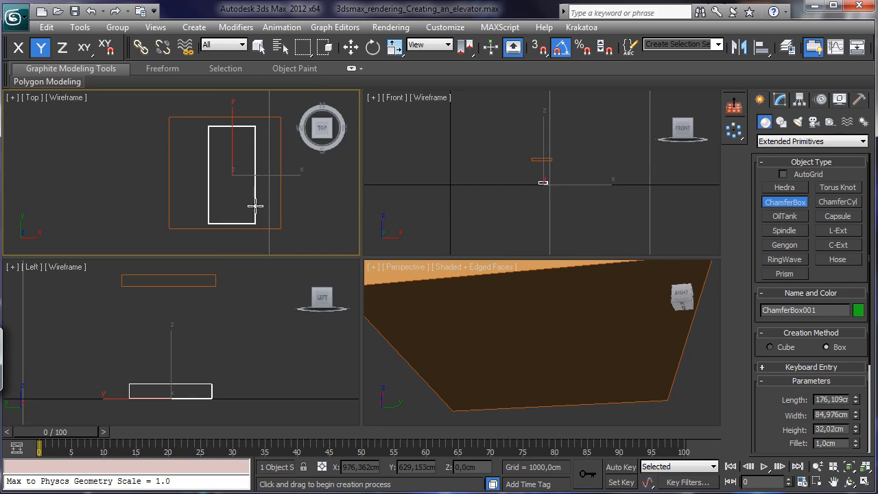
pyautogui.click(258, 202)
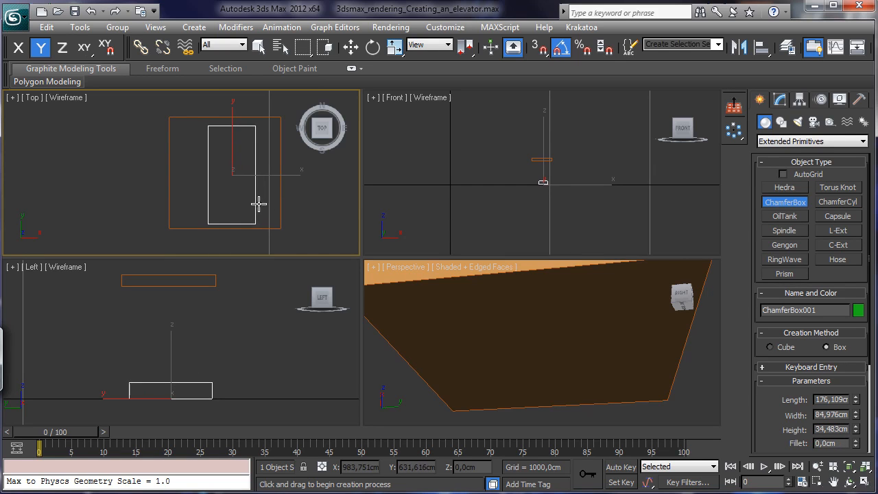
pyautogui.click(259, 203)
# - Set the chamfer box's length to 175 cm and its width to 90 cm
pyautogui.click(781, 100)
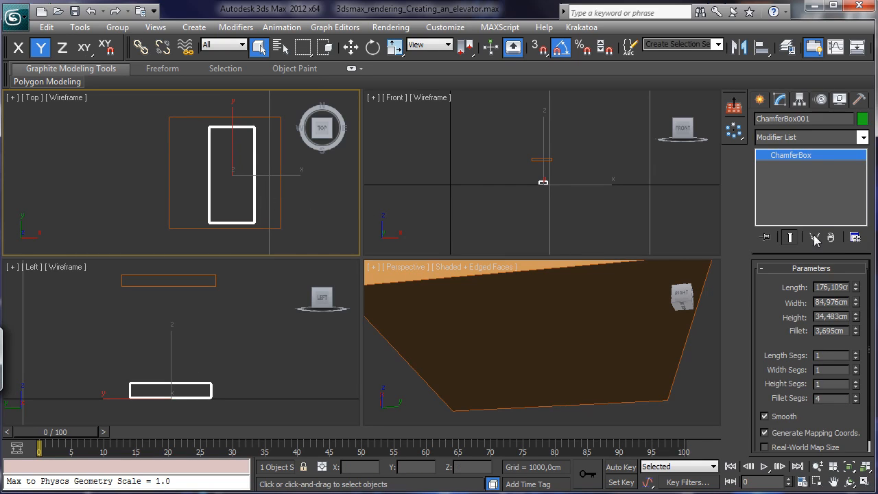
pyautogui.doubleClick(841, 287)
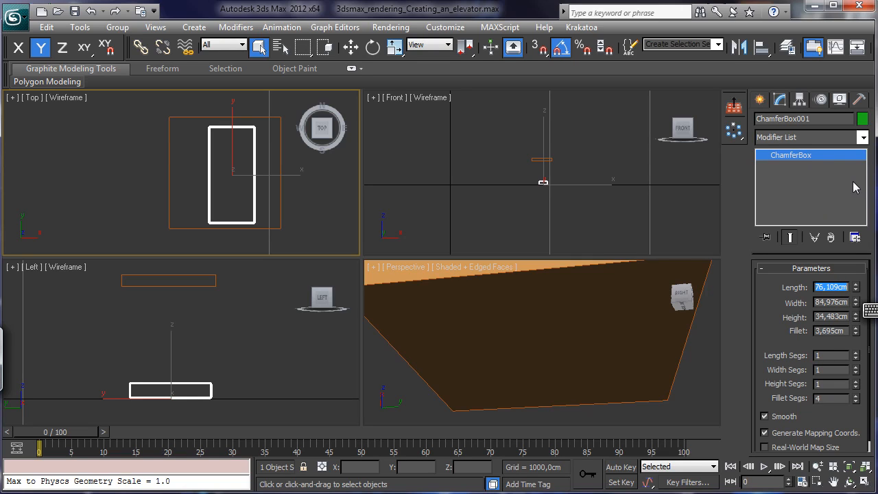
pyautogui.write('1')
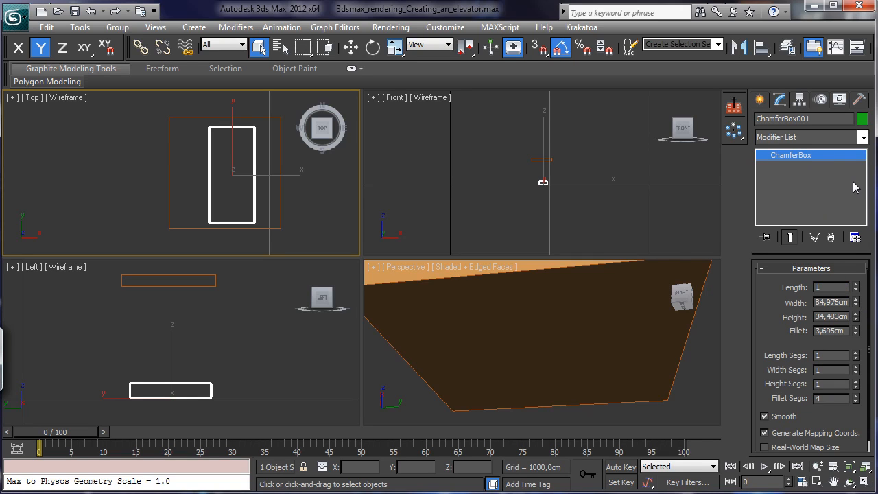
pyautogui.write('75')
pyautogui.press('Return')
pyautogui.press('Tab')
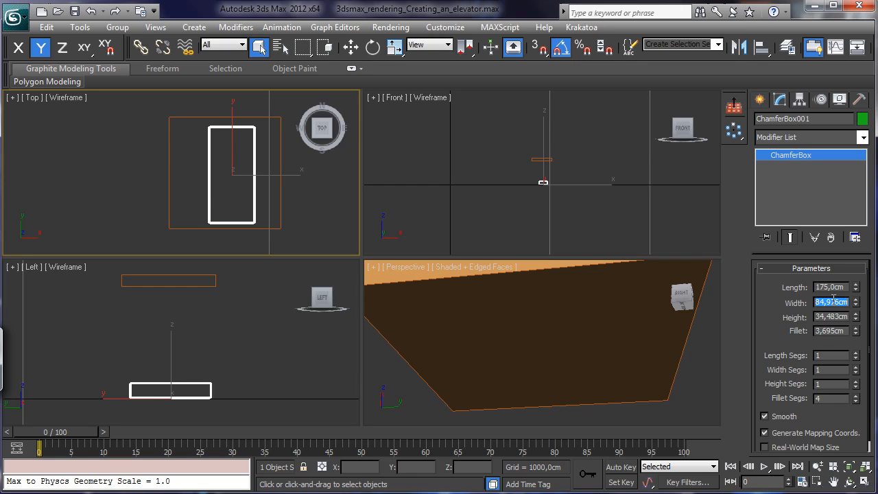
pyautogui.write('90')
pyautogui.press('Return')
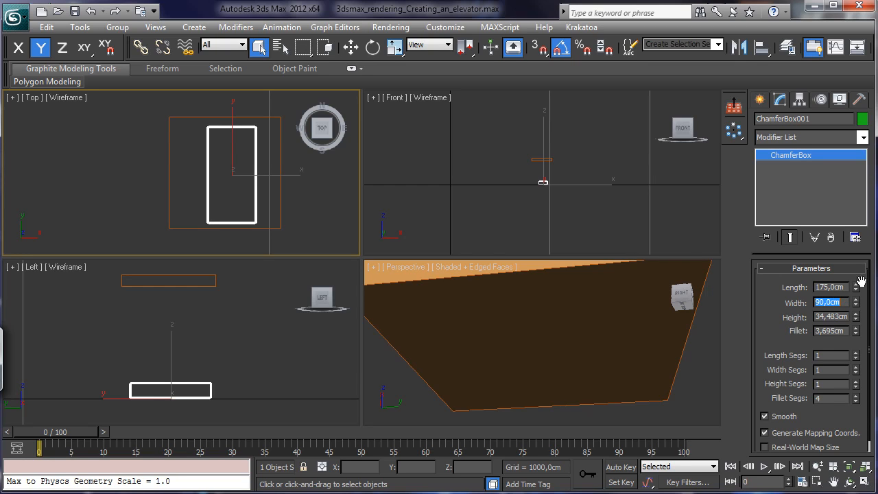
# - Set the chamfer box's height to 35 cm and its fillet to 2 cm
pyautogui.doubleClick(834, 316)
pyautogui.write('35')
pyautogui.press('Return')
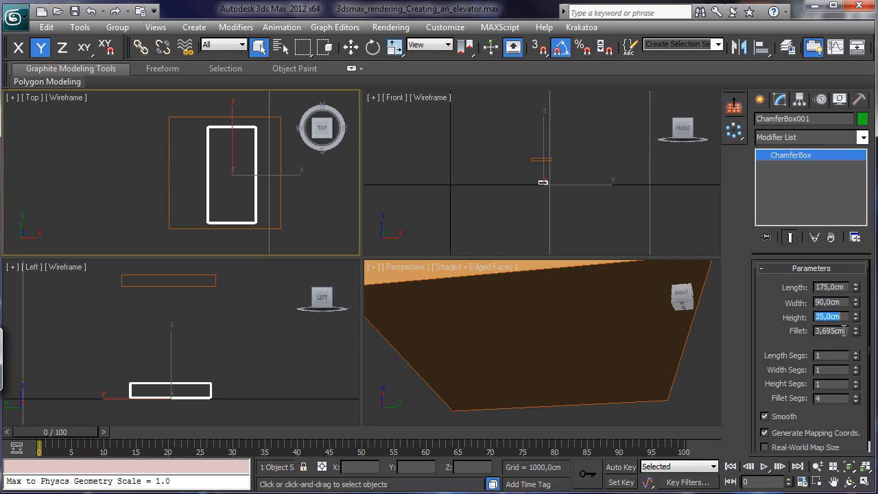
pyautogui.doubleClick(843, 330)
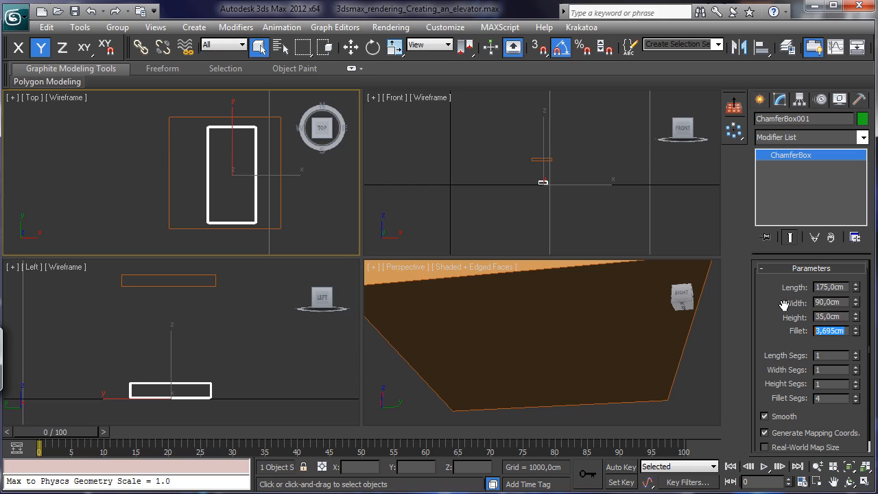
pyautogui.write('2')
pyautogui.press('Return')
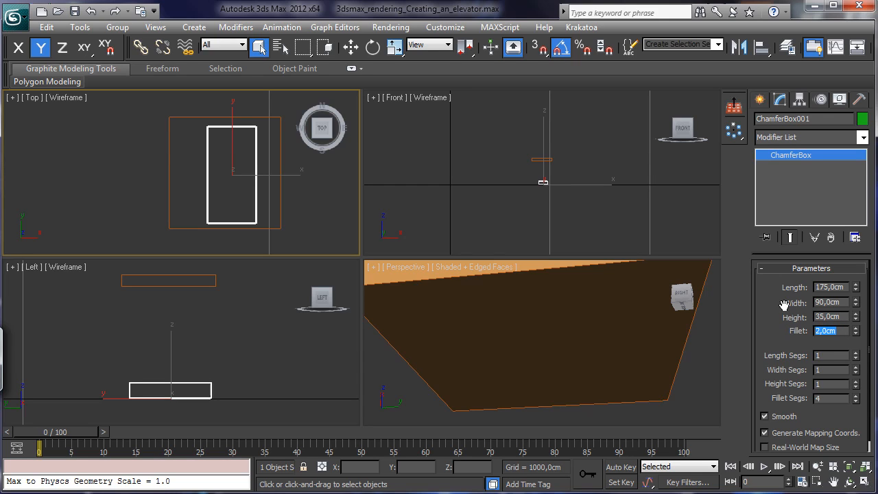
# - Align the chamfer box center to center with the ceiling box in X and Y, and raise it to partly overlap the ceiling's underside
pyautogui.click(761, 46)
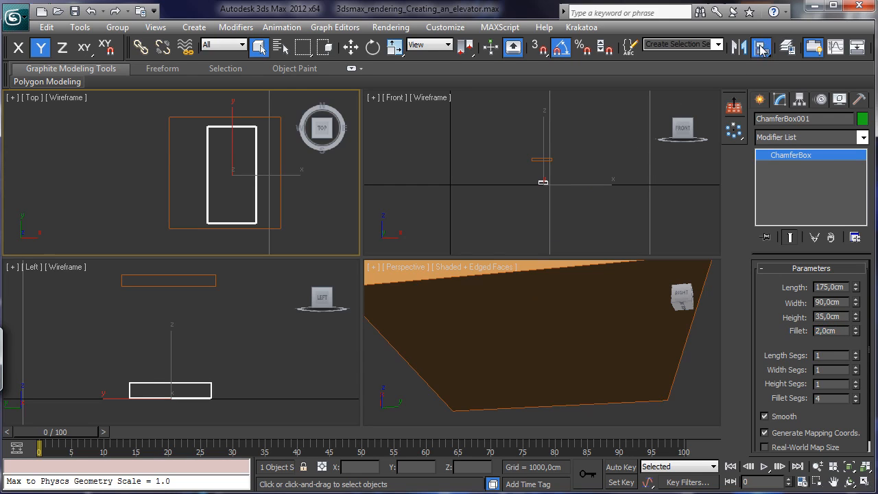
pyautogui.click(269, 123)
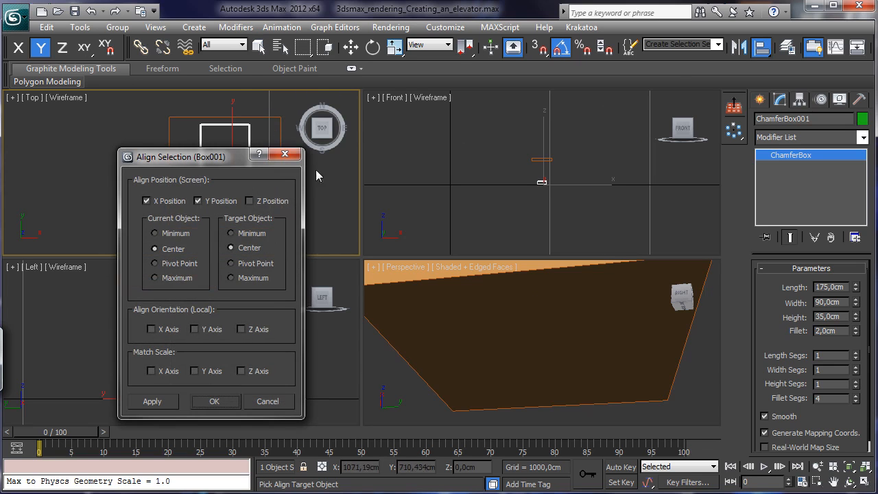
pyautogui.click(215, 403)
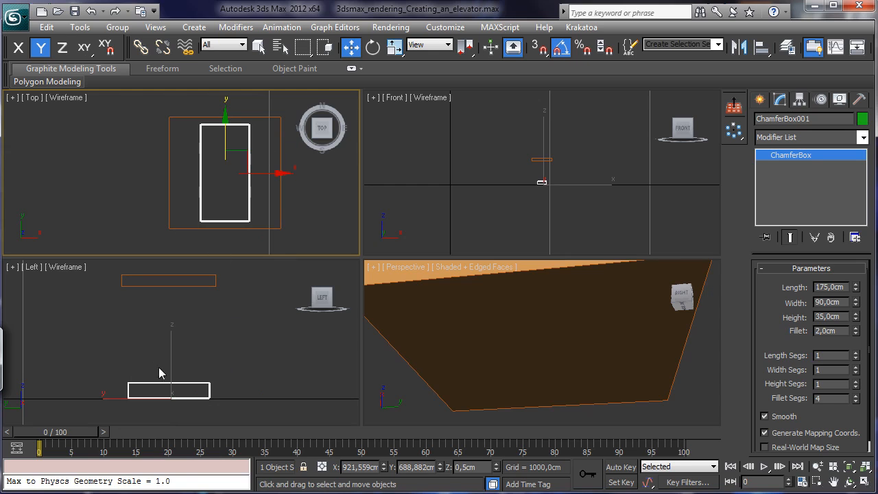
pyautogui.moveTo(171, 358); pyautogui.dragTo(172, 254)
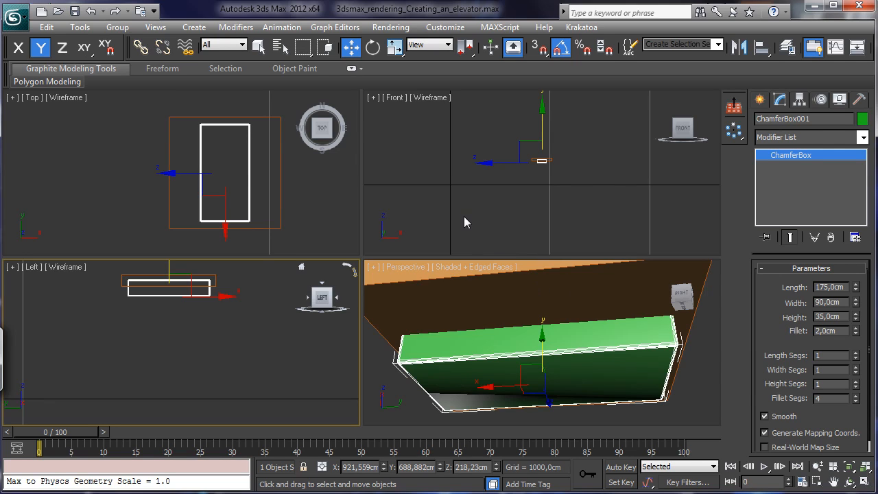
# - Subtract the chamfer box from the ceiling box with a ProBoolean compound object to cut the recess
pyautogui.click(511, 275)
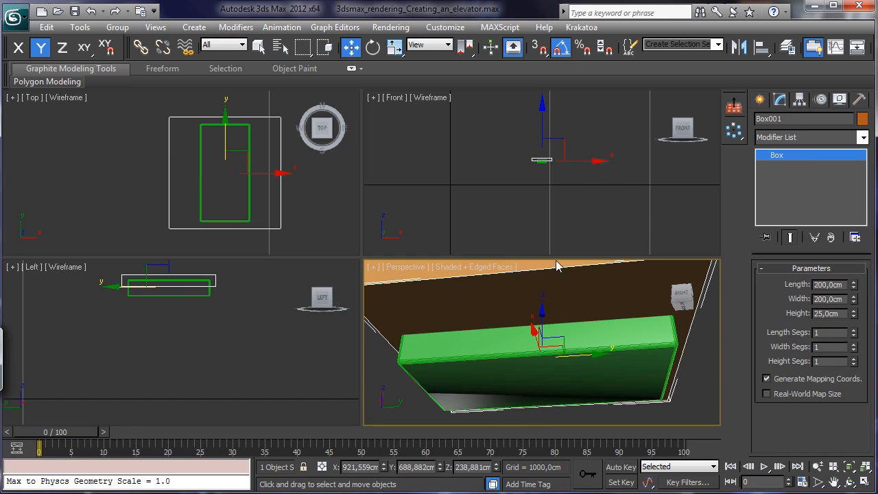
pyautogui.click(759, 100)
pyautogui.click(796, 141)
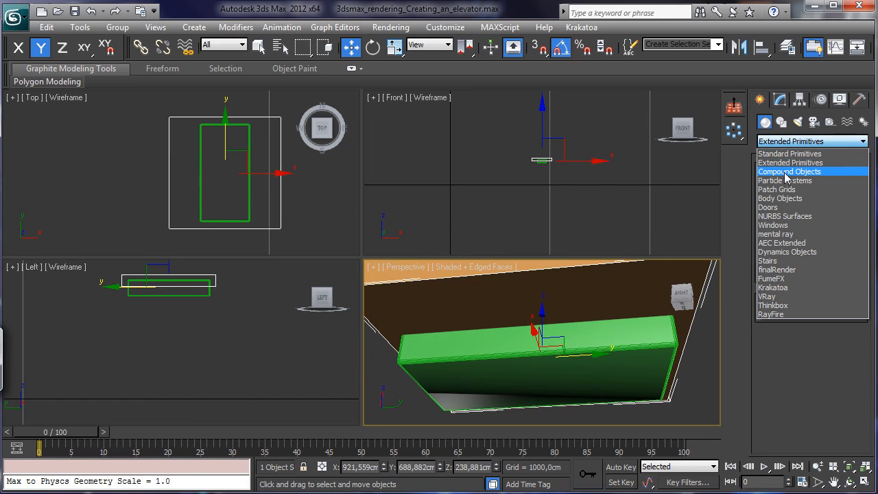
pyautogui.click(787, 171)
pyautogui.click(783, 259)
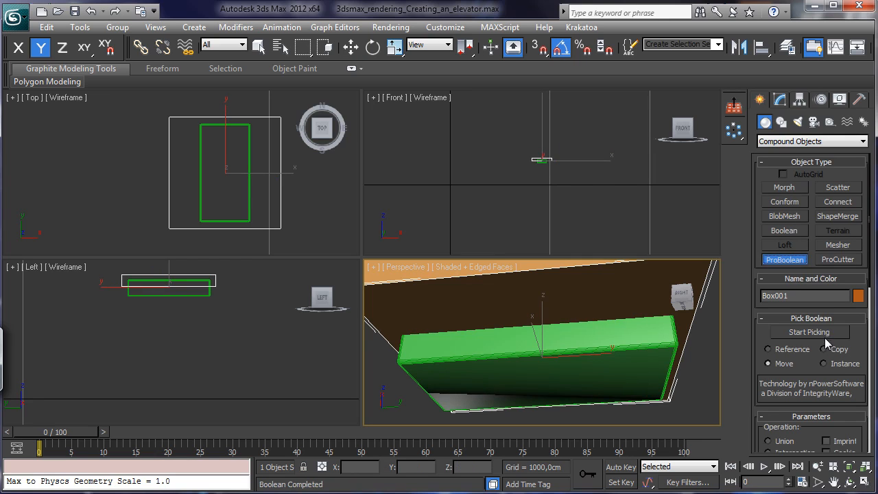
pyautogui.click(809, 332)
pyautogui.click(604, 353)
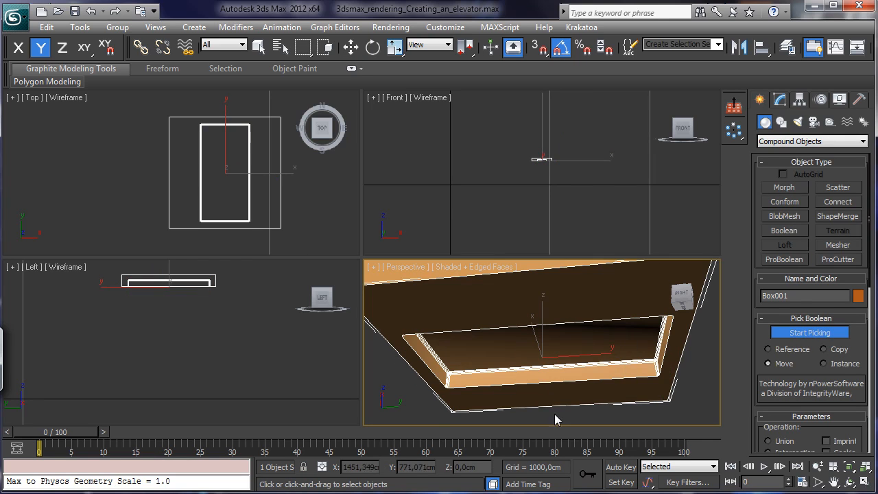
# - Convert the recessed ceiling box to an Editable Mesh and maximize the Top view
pyautogui.click(780, 99)
pyautogui.press('w')
pyautogui.rightClick(524, 327)
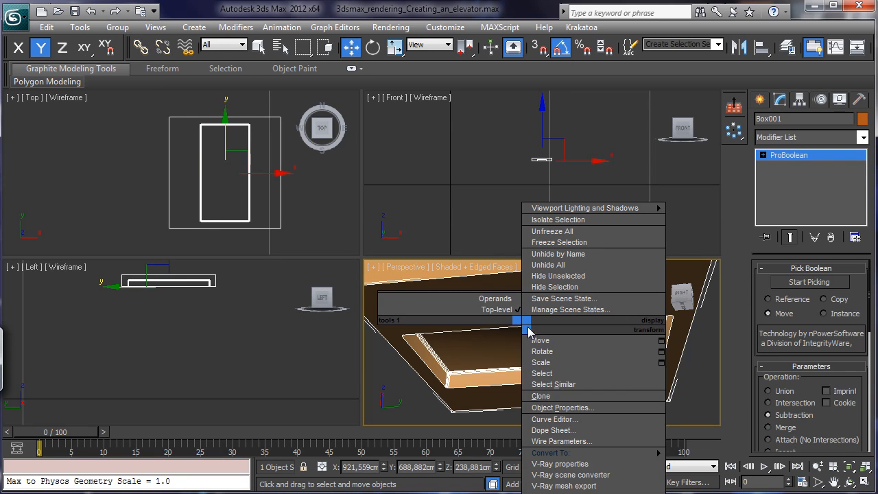
pyautogui.moveTo(652, 457)
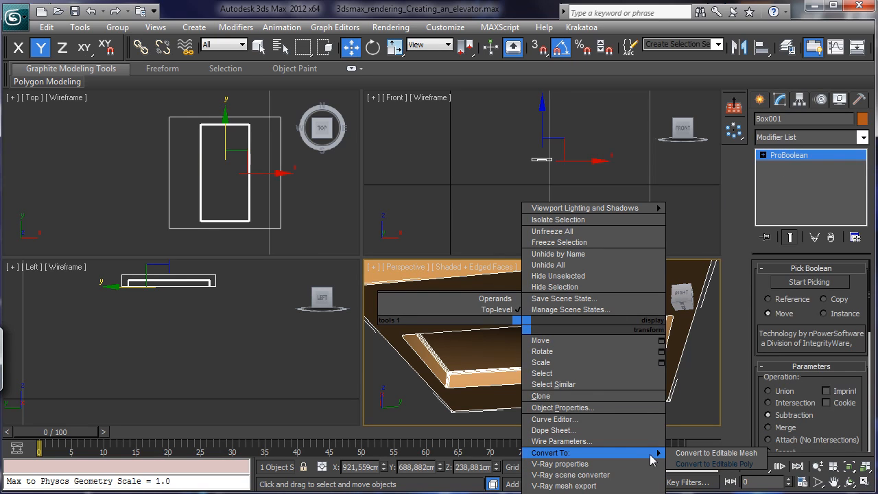
pyautogui.click(686, 452)
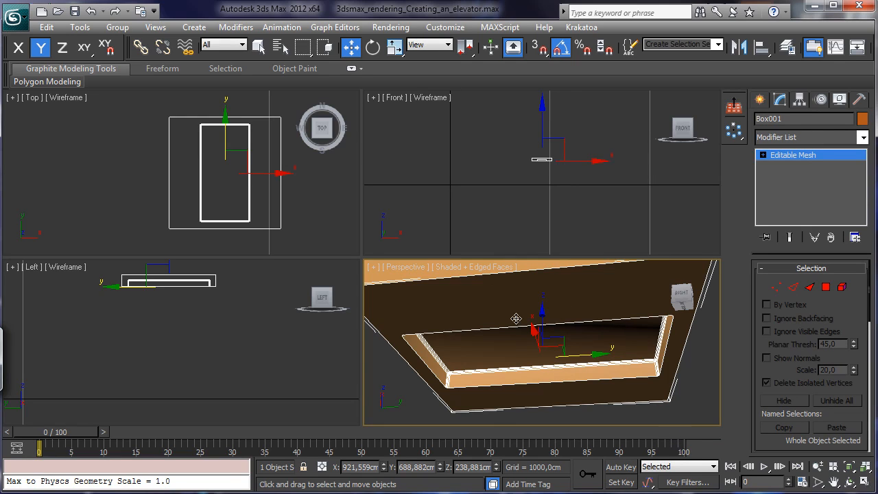
pyautogui.click(282, 177)
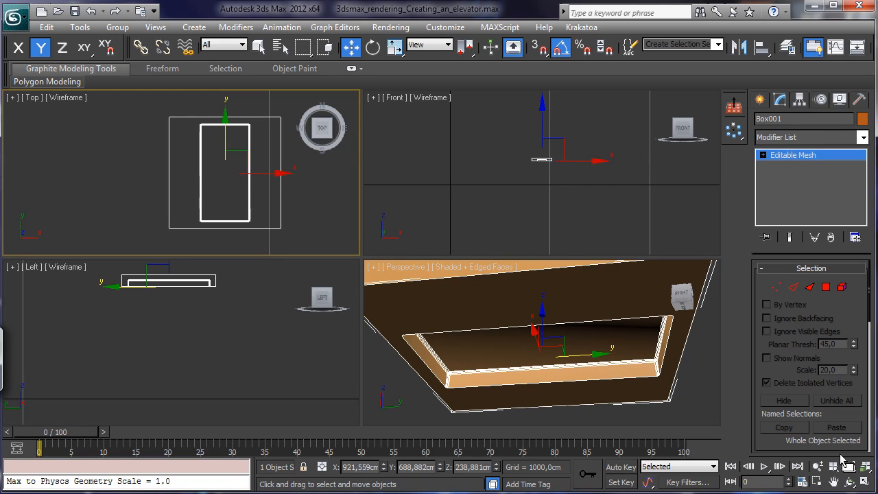
pyautogui.click(866, 482)
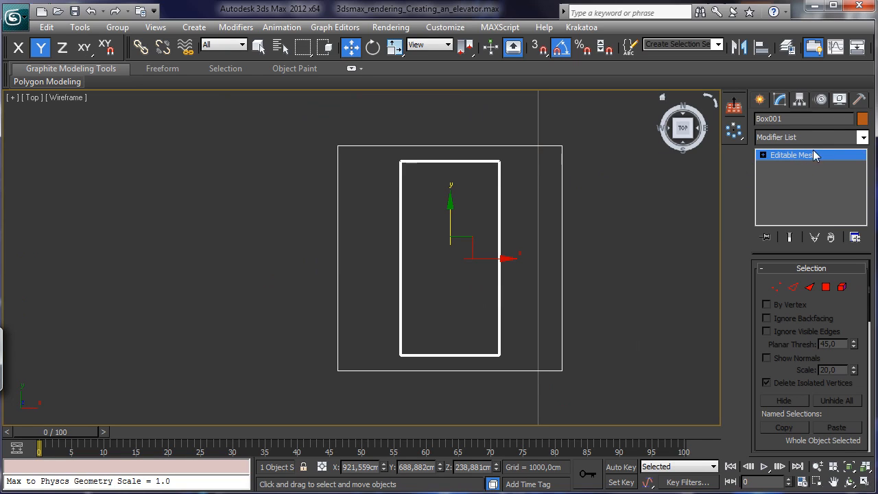
pyautogui.click(761, 101)
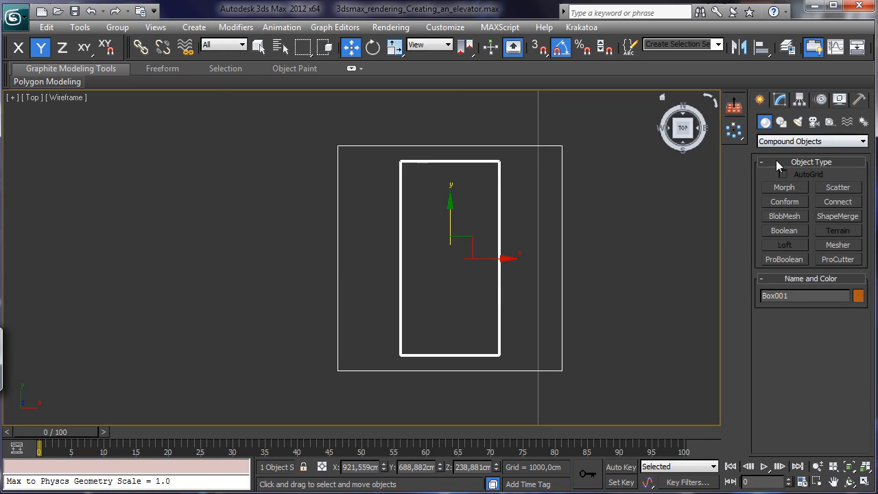
pyautogui.click(777, 145)
pyautogui.click(782, 155)
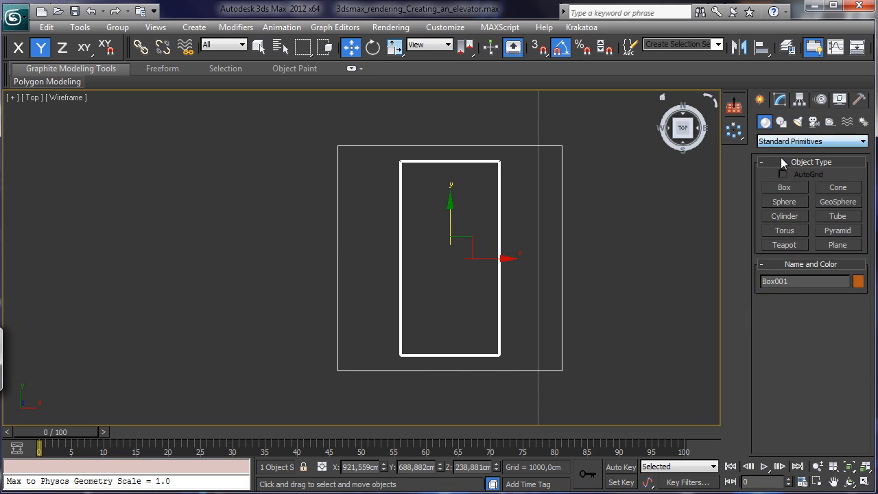
pyautogui.click(783, 188)
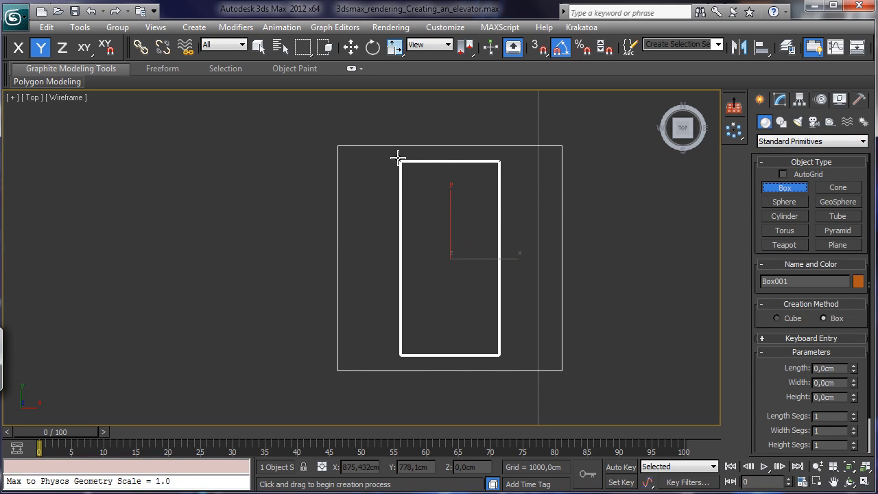
pyautogui.moveTo(399, 159); pyautogui.dragTo(503, 355)
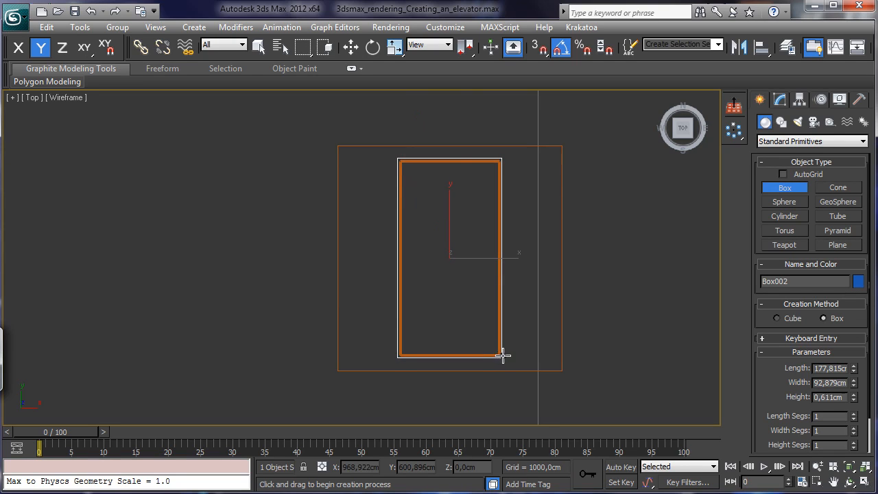
pyautogui.click(539, 248)
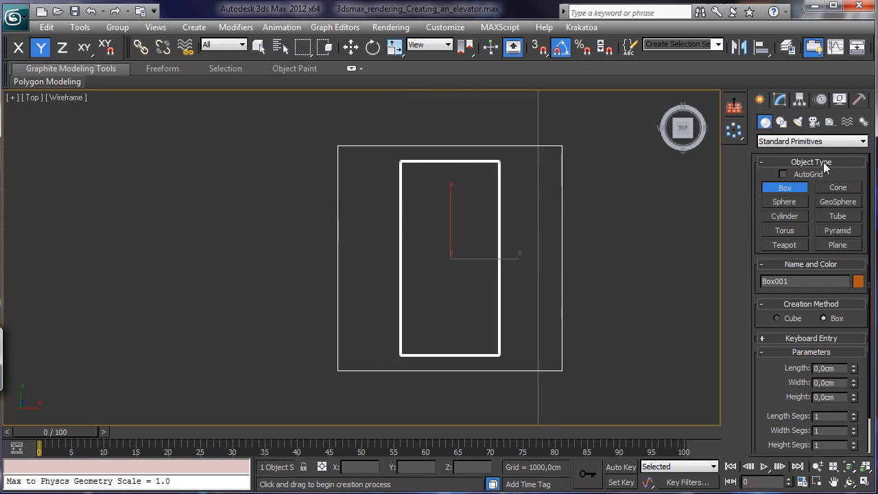
# - Draw a rectangle spline of about 179 x 93 cm just around the ceiling recess in the Top view
pyautogui.click(781, 121)
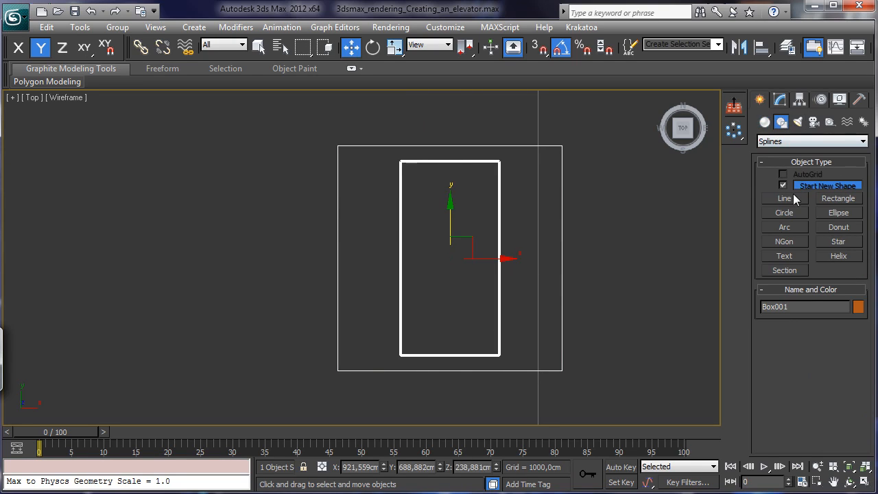
pyautogui.click(837, 199)
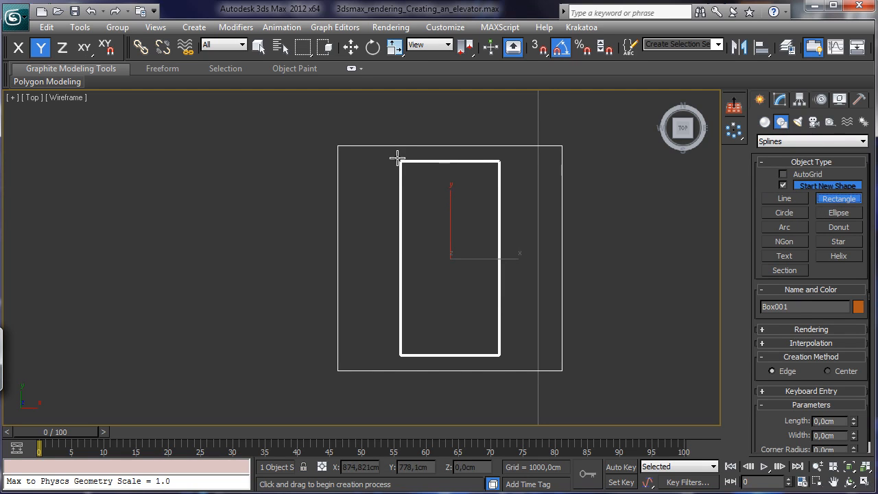
pyautogui.moveTo(397, 158); pyautogui.dragTo(502, 358)
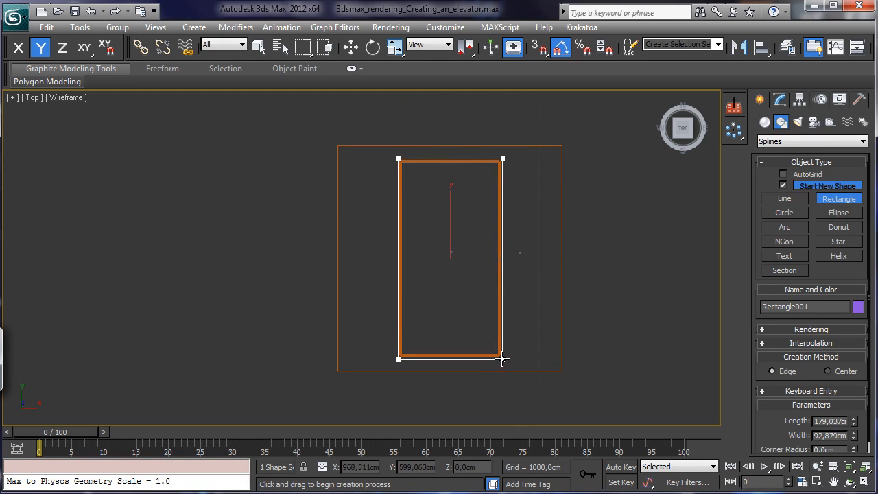
pyautogui.click(851, 466)
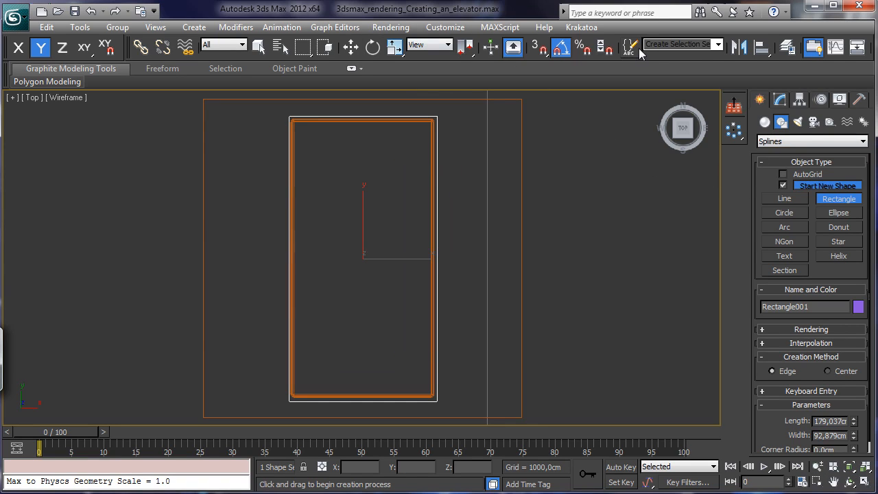
# - Align the rectangle center to center with the ceiling box in X and Y
pyautogui.click(760, 47)
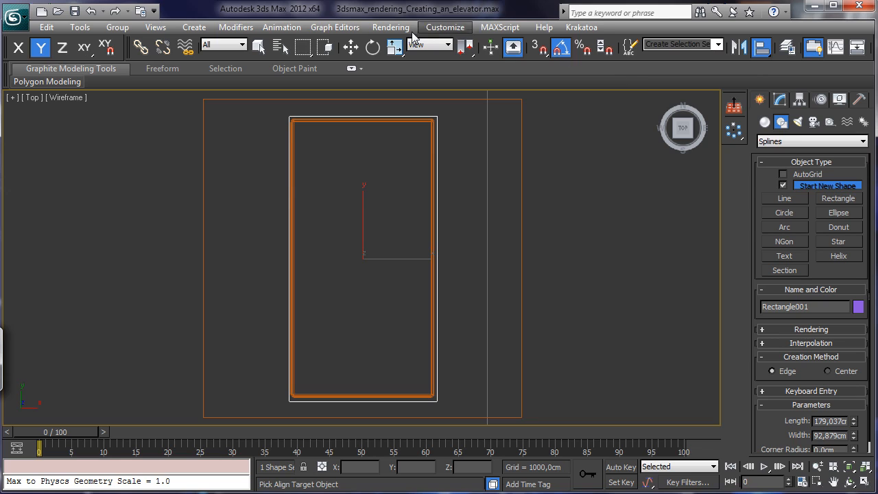
pyautogui.click(521, 163)
pyautogui.moveTo(211, 159); pyautogui.dragTo(618, 159)
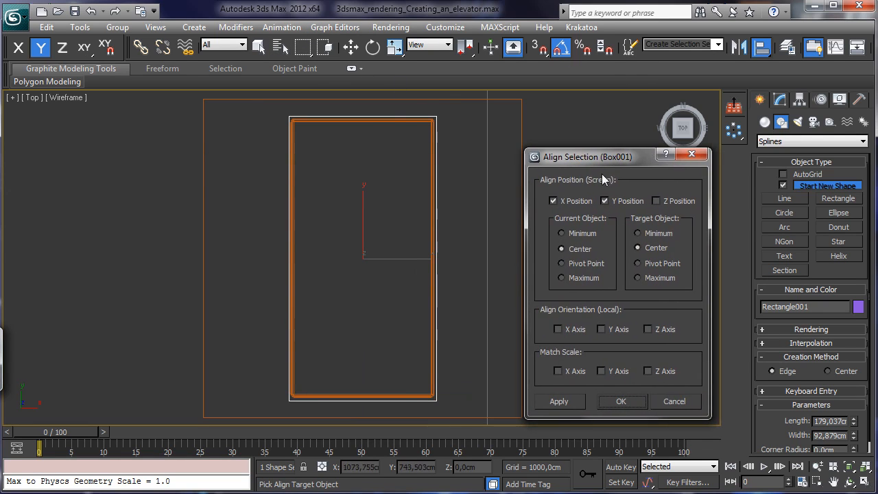
pyautogui.click(582, 206)
pyautogui.click(582, 205)
pyautogui.click(614, 408)
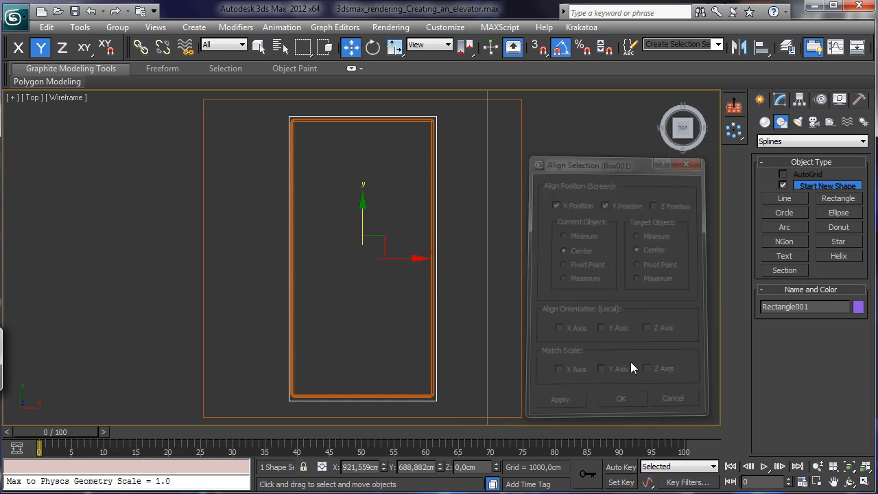
# - Draw a second rectangle of about 31 x 81 cm inside the upper end of the first one
pyautogui.click(258, 46)
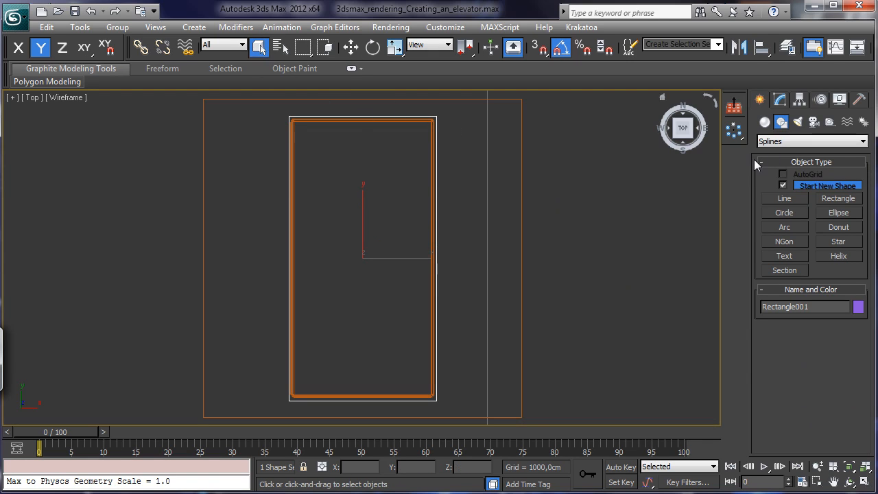
pyautogui.click(836, 199)
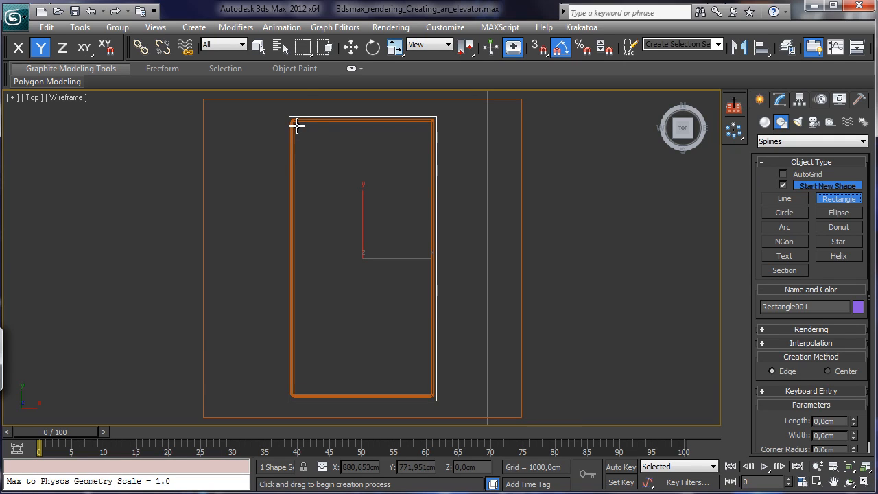
pyautogui.moveTo(296, 126); pyautogui.dragTo(426, 176)
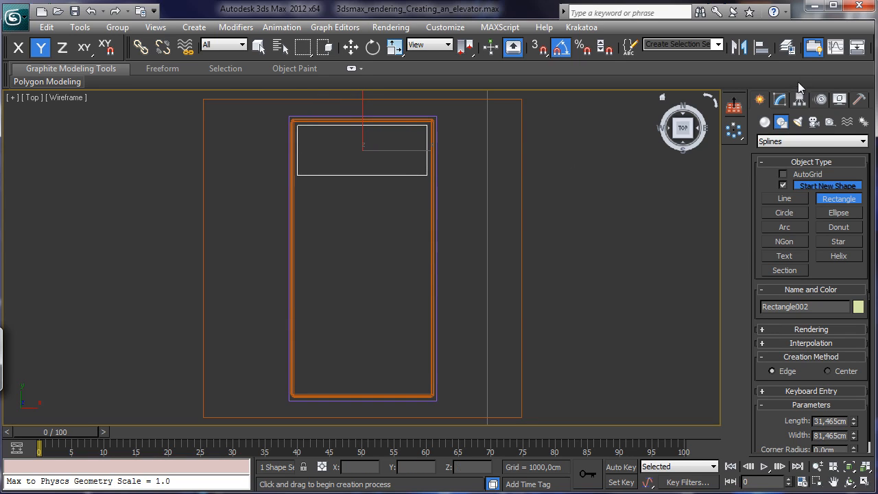
# - Set the small rectangle's corner radius to 3 cm
pyautogui.click(781, 100)
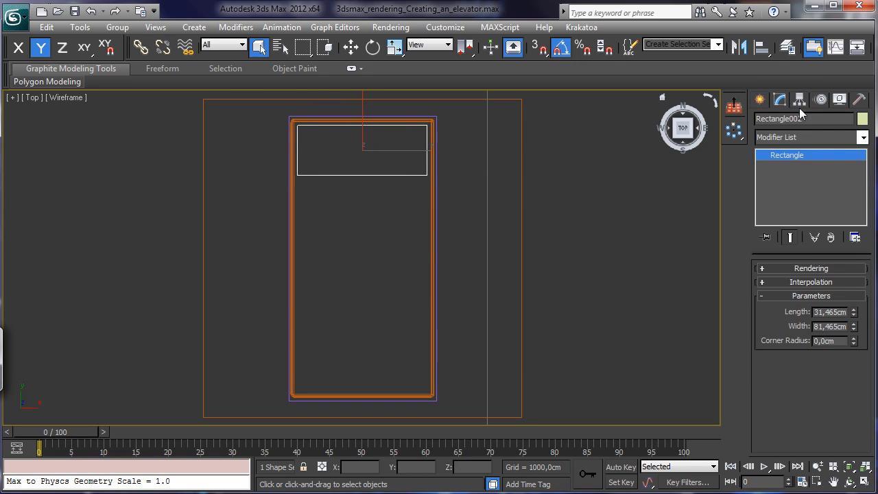
pyautogui.doubleClick(833, 341)
pyautogui.write('2')
pyautogui.press('Return')
pyautogui.write('3')
pyautogui.press('Return')
pyautogui.write('4')
pyautogui.press('Return')
pyautogui.write('3')
pyautogui.press('Return')
pyautogui.click(780, 282)
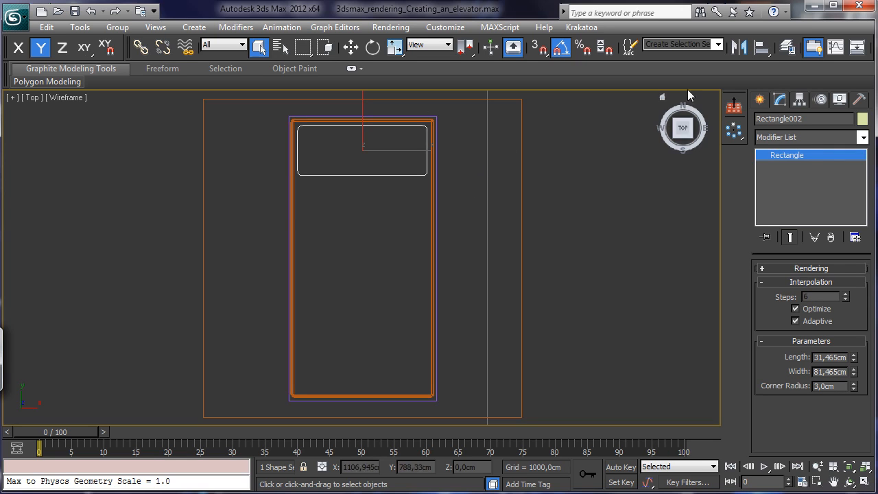
# - Align the small rounded rectangle center to center with the outer rectangle in X only
pyautogui.click(760, 47)
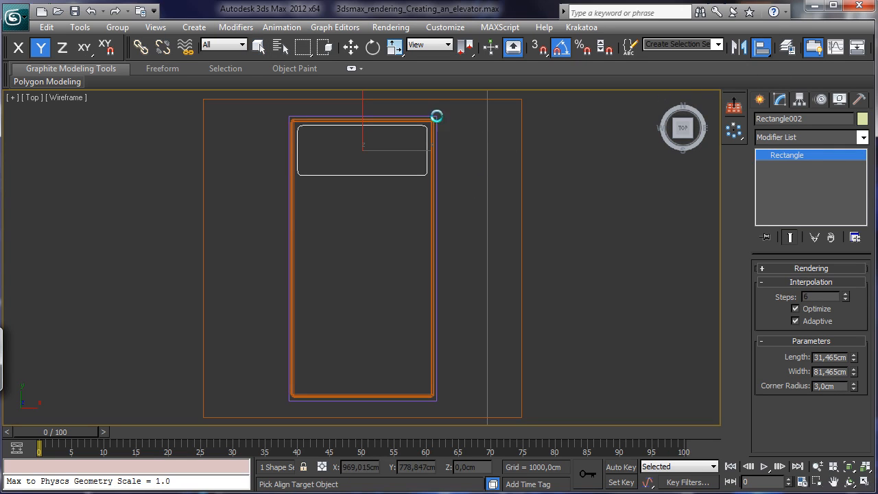
pyautogui.click(432, 121)
pyautogui.click(605, 201)
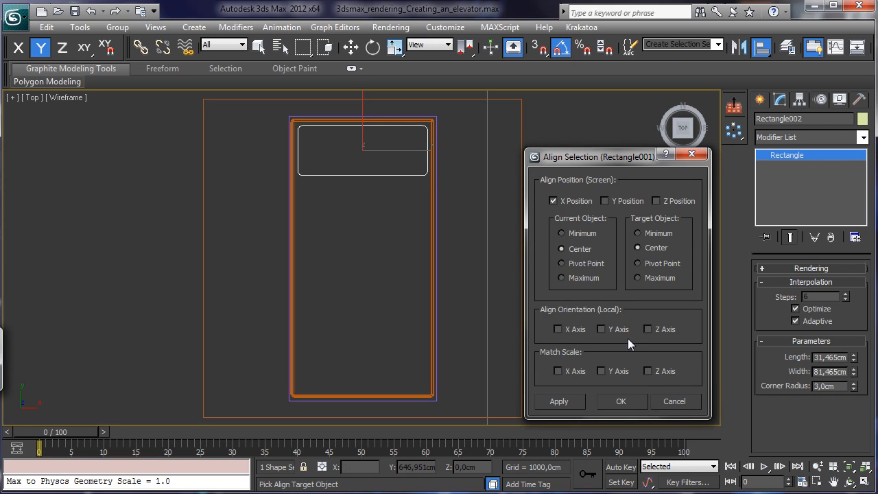
pyautogui.click(628, 401)
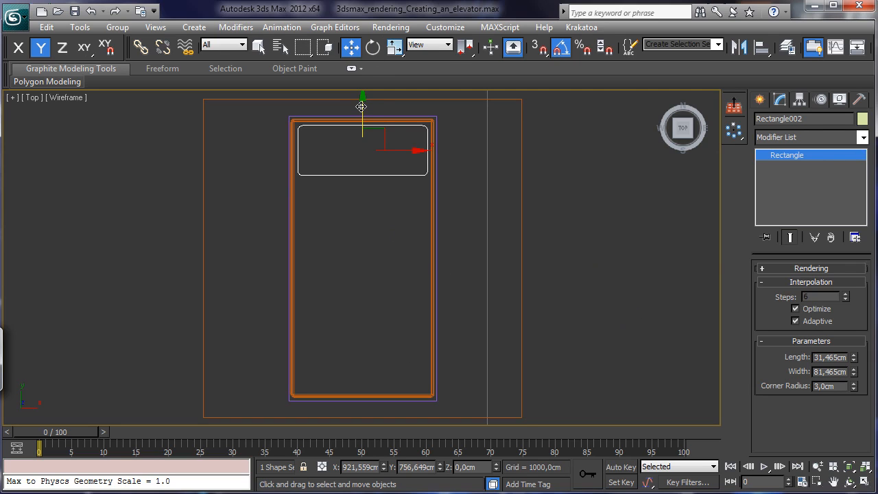
# - Clone the rounded rectangle along Y as instances, one at the outer rectangle's lower end and one just above it
pyautogui.keyDown('shift'); pyautogui.moveTo(361, 105); pyautogui.dragTo(374, 320); pyautogui.keyUp('shift')
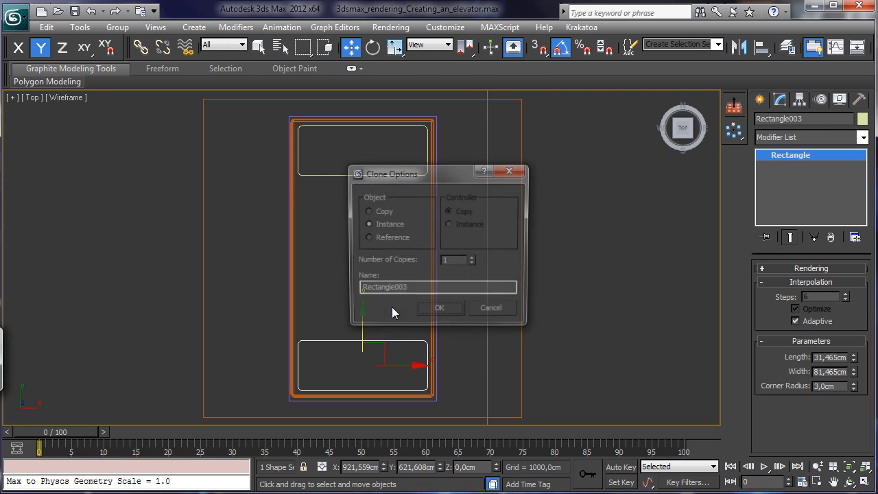
pyautogui.click(441, 311)
pyautogui.keyDown('shift'); pyautogui.moveTo(363, 323); pyautogui.dragTo(355, 166); pyautogui.keyUp('shift')
pyautogui.click(441, 312)
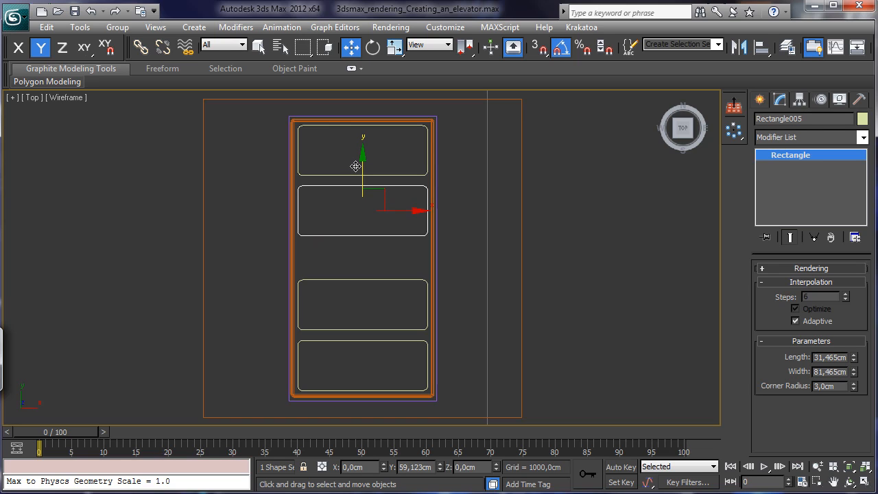
# - Clone the large rounded rectangle as an instance directly below the uppermost one and nudge it slightly upward along Y
pyautogui.keyDown('shift'); pyautogui.click(355, 166); pyautogui.keyUp('shift')
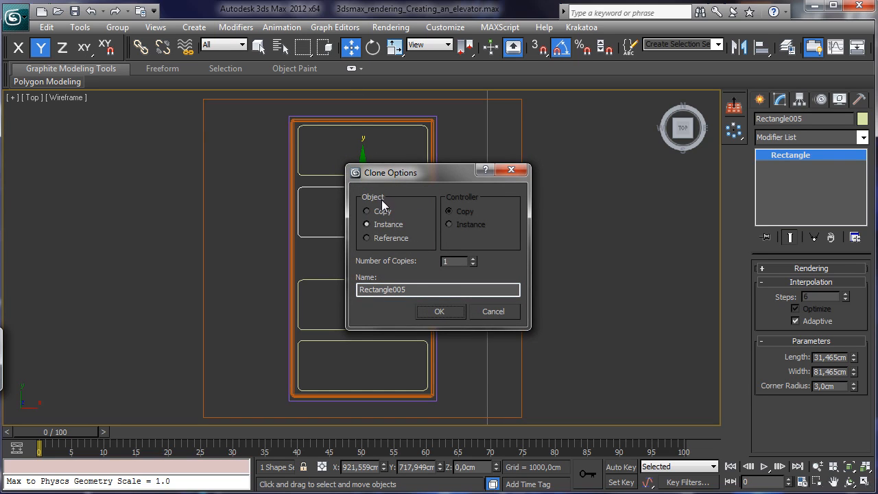
pyautogui.click(438, 311)
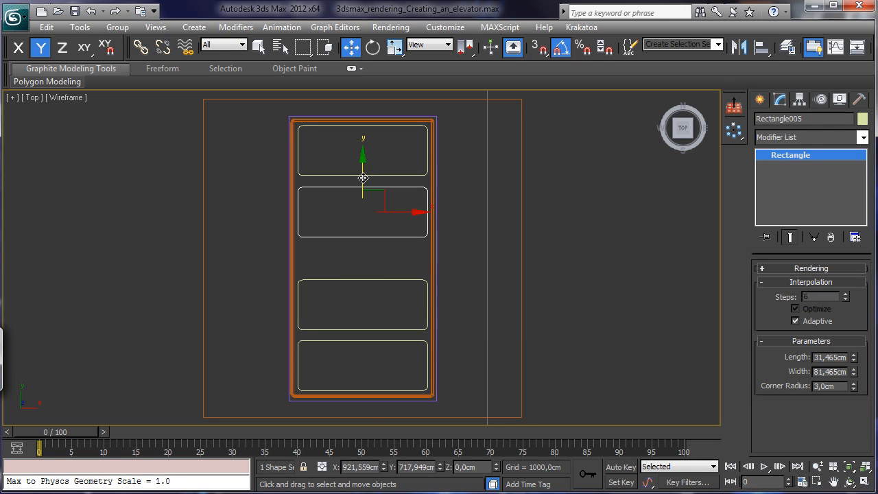
pyautogui.moveTo(363, 172); pyautogui.dragTo(363, 175)
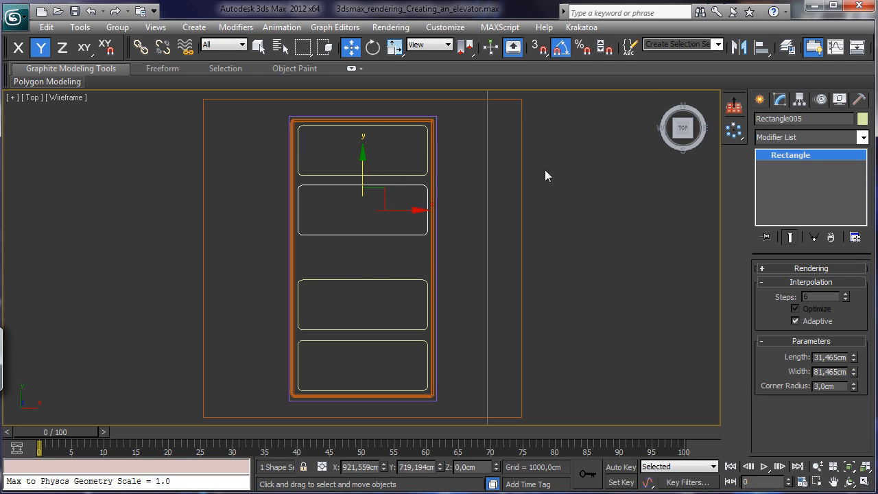
# - Clone the rounded rectangle as an independent copy into the middle gap and resize it to 20.465 cm long by 25.465 cm wide
pyautogui.keyDown('shift'); pyautogui.moveTo(362, 164); pyautogui.dragTo(361, 211); pyautogui.keyUp('shift')
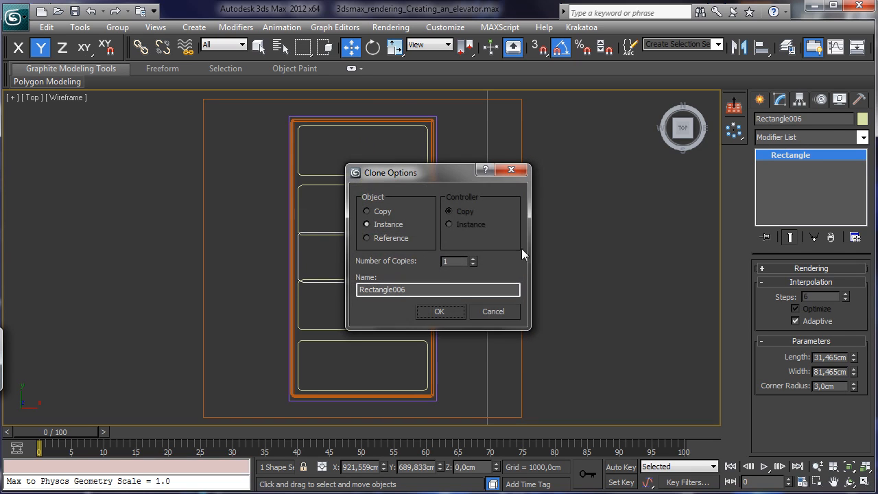
pyautogui.click(368, 212)
pyautogui.click(439, 310)
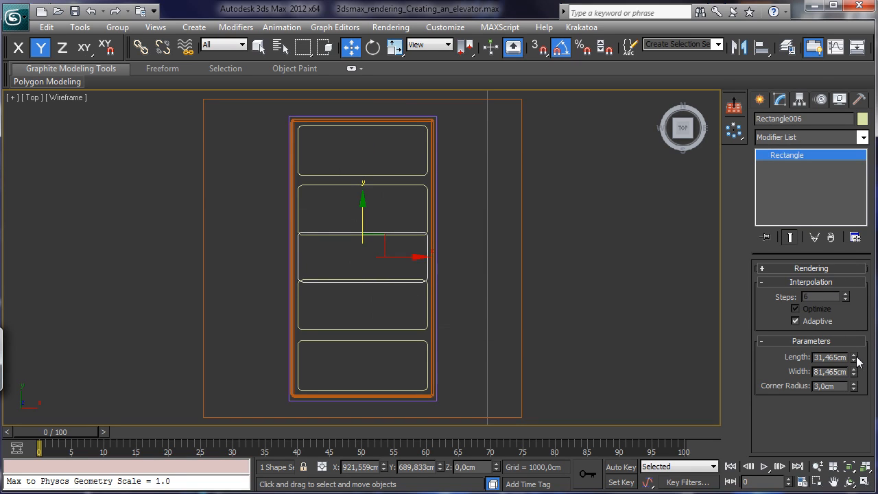
pyautogui.moveTo(856, 371); pyautogui.dragTo(848, 413)
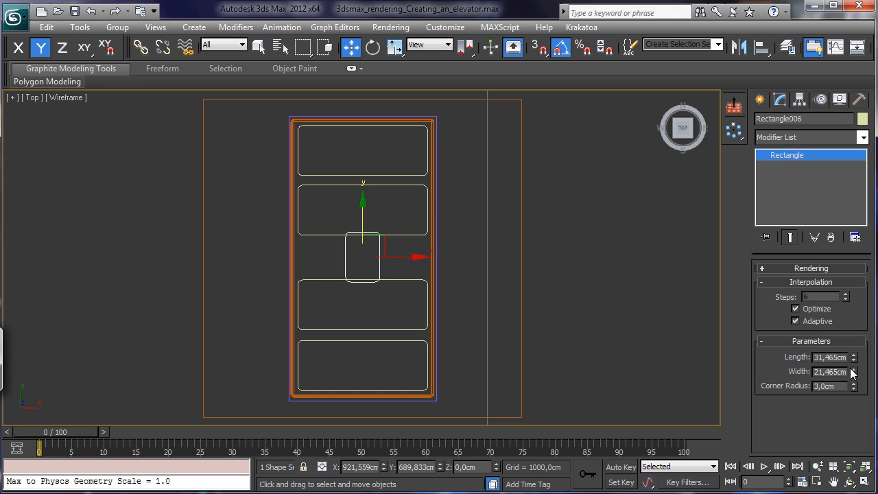
pyautogui.moveTo(853, 371)
pyautogui.mouseDown()
pyautogui.moveTo(854, 381)
pyautogui.moveTo(854, 361)
pyautogui.mouseUp()
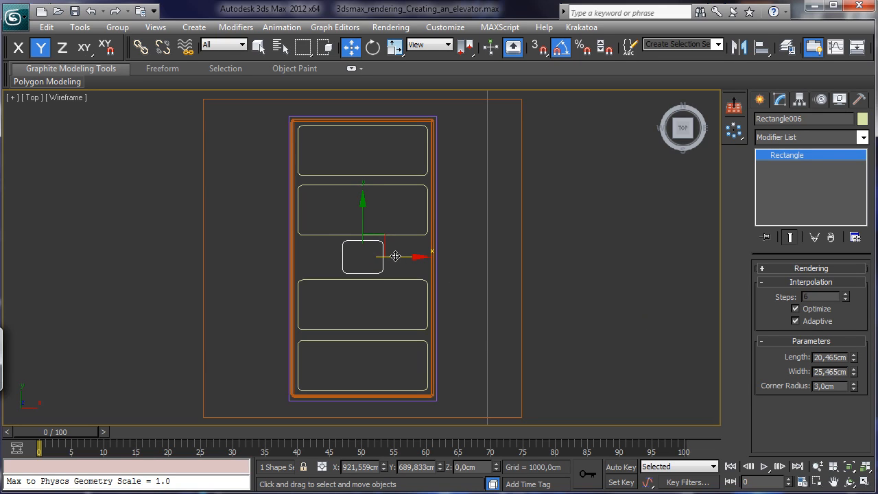
# - Move the small rounded rectangle along X to the right end of the middle gap and clone a copy at the left end
pyautogui.moveTo(399, 255); pyautogui.dragTo(444, 258)
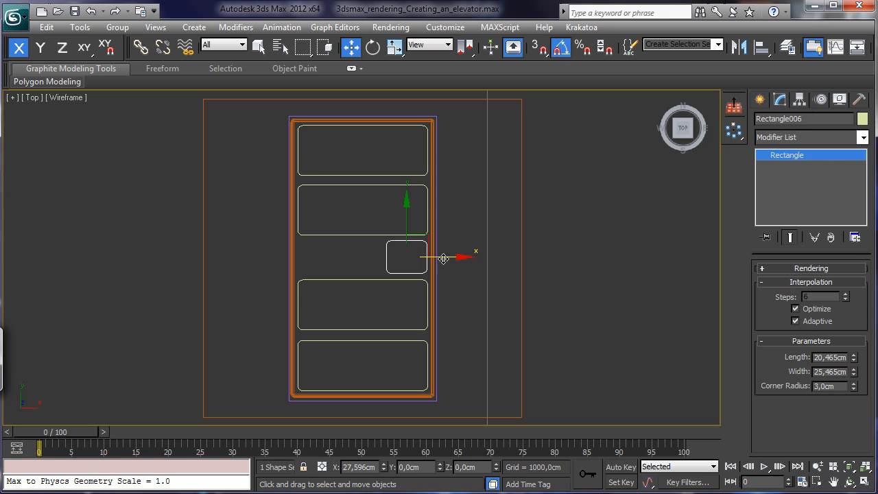
pyautogui.moveTo(444, 258); pyautogui.dragTo(365, 262)
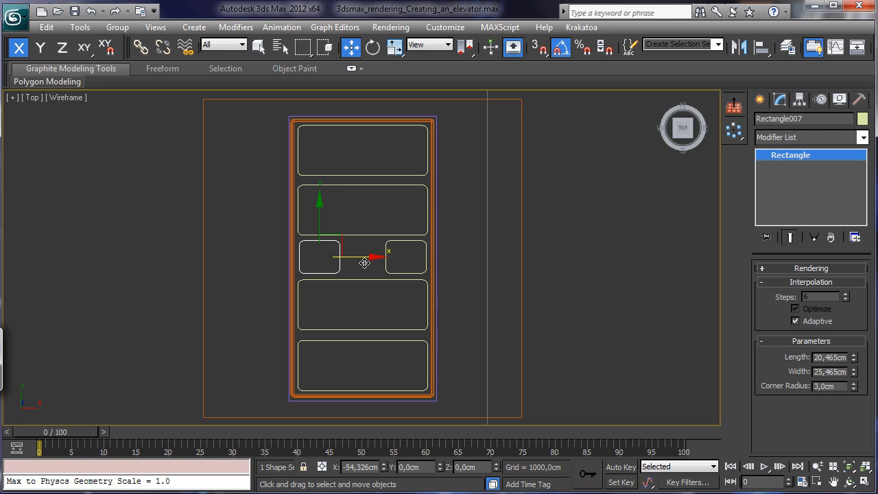
pyautogui.keyDown('shift'); pyautogui.moveTo(364, 263); pyautogui.dragTo(364, 262); pyautogui.keyUp('shift')
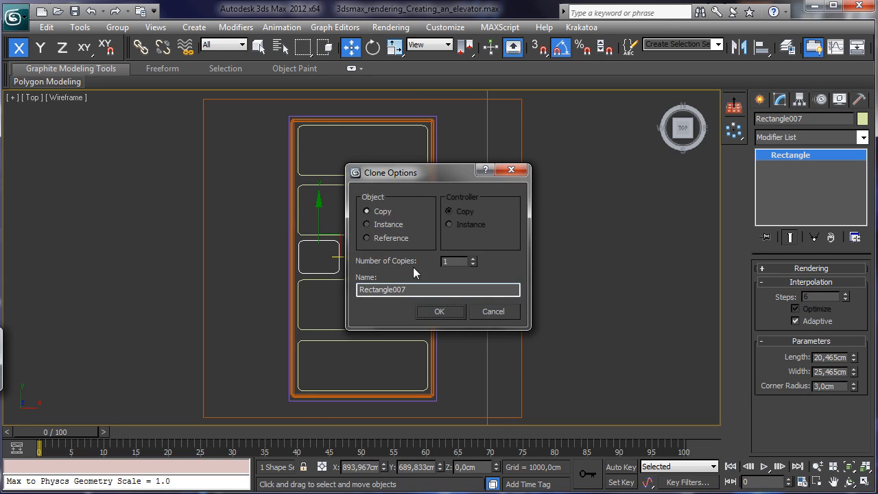
pyautogui.click(452, 313)
# - Convert the outer rectangle around the rounded openings to an editable spline
pyautogui.click(866, 481)
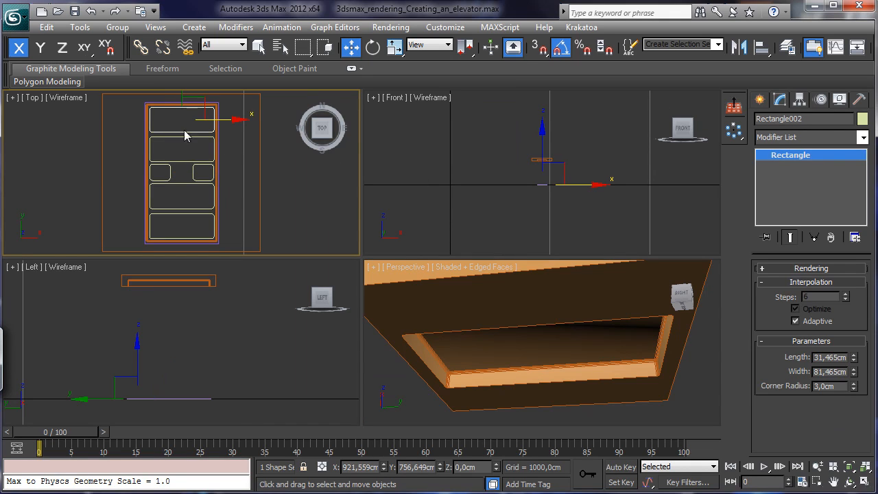
pyautogui.click(235, 111)
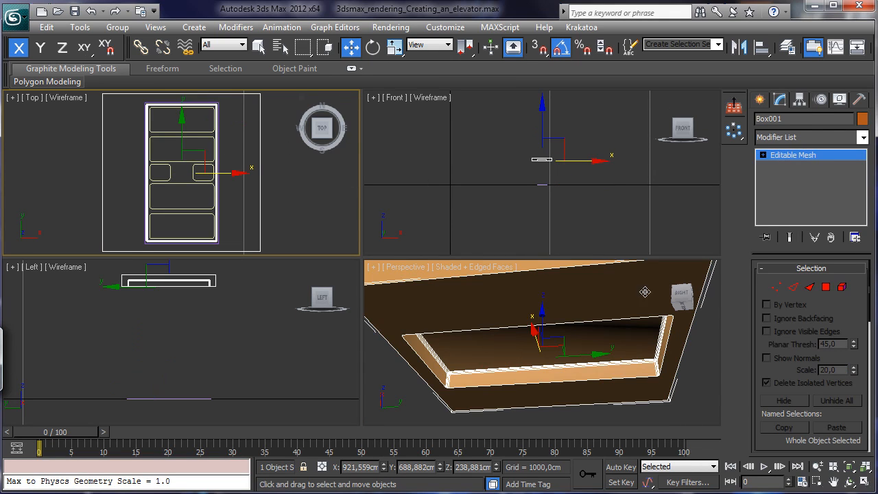
pyautogui.click(865, 482)
pyautogui.click(434, 114)
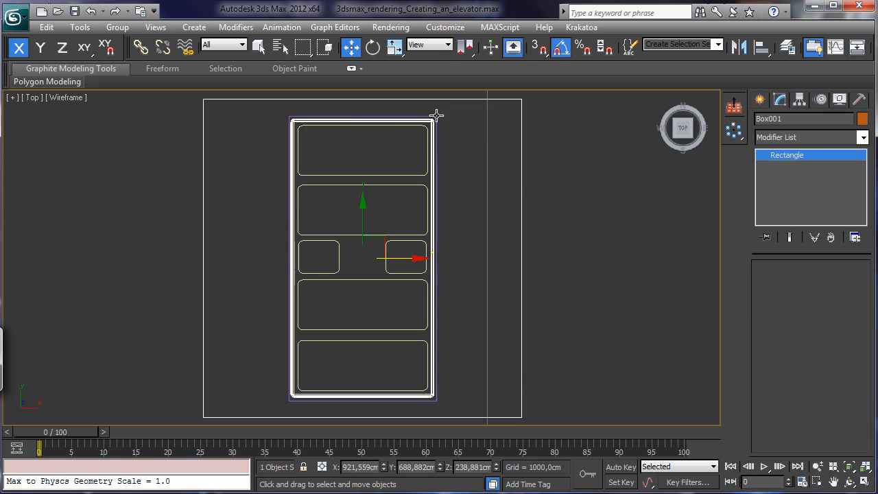
pyautogui.rightClick(442, 118)
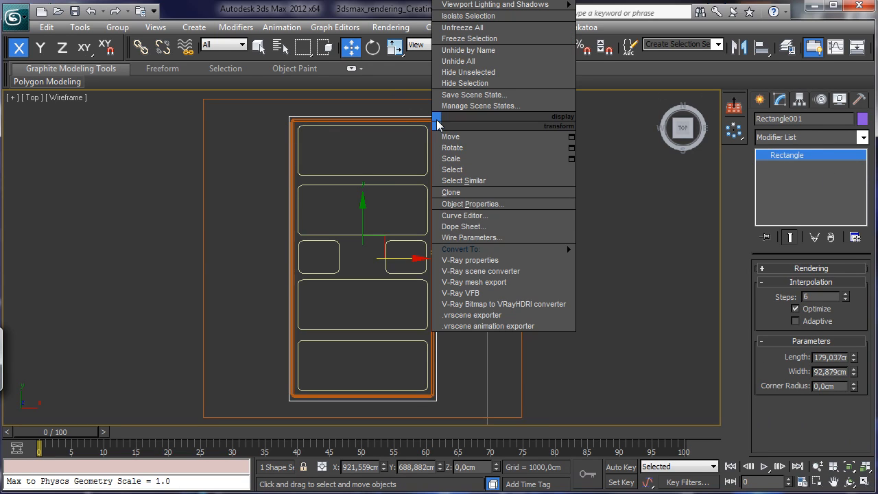
pyautogui.moveTo(504, 249)
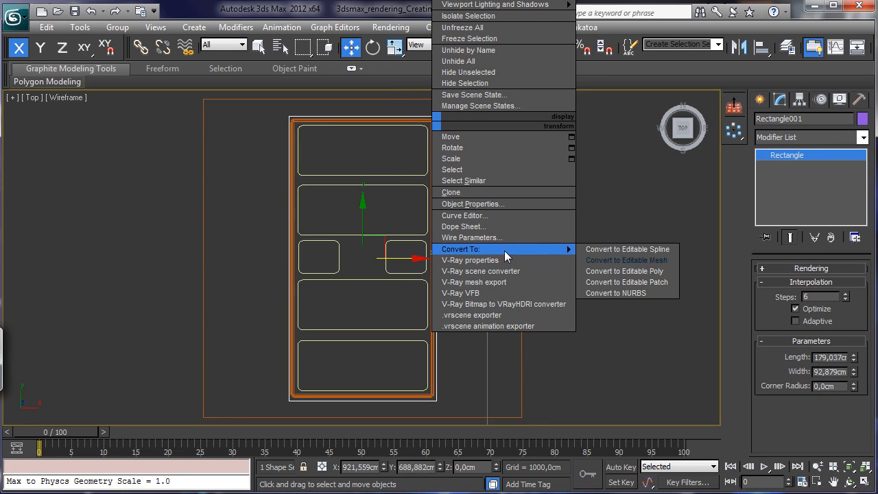
pyautogui.click(607, 251)
# - Attach all six rounded rectangles to the outer rectangle's editable spline
pyautogui.scroll(-8, 841, 375)
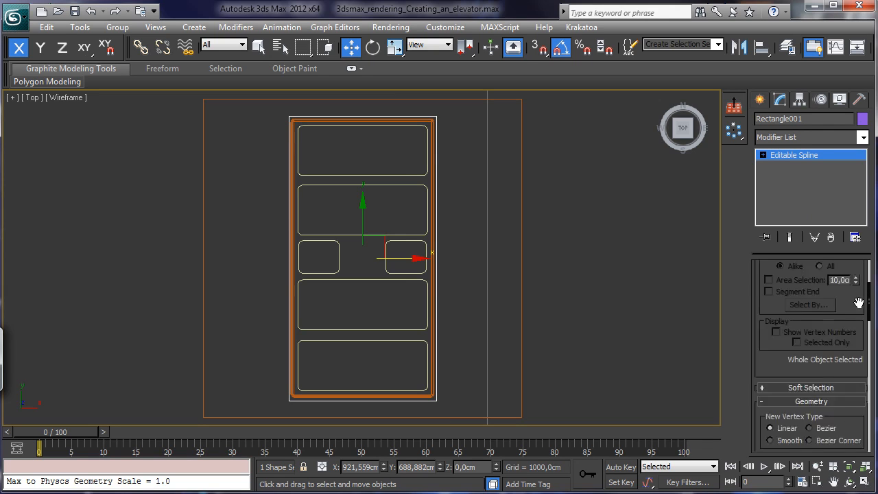
pyautogui.click(784, 374)
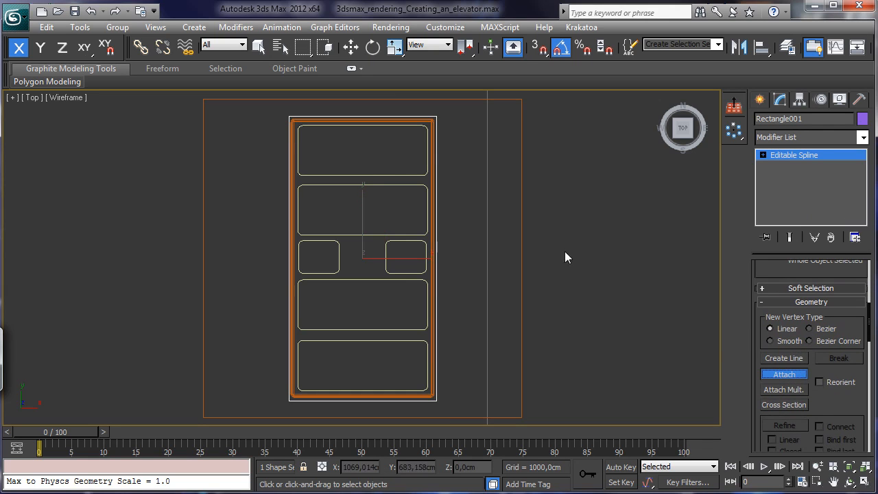
pyautogui.click(339, 255)
pyautogui.click(386, 256)
pyautogui.click(370, 281)
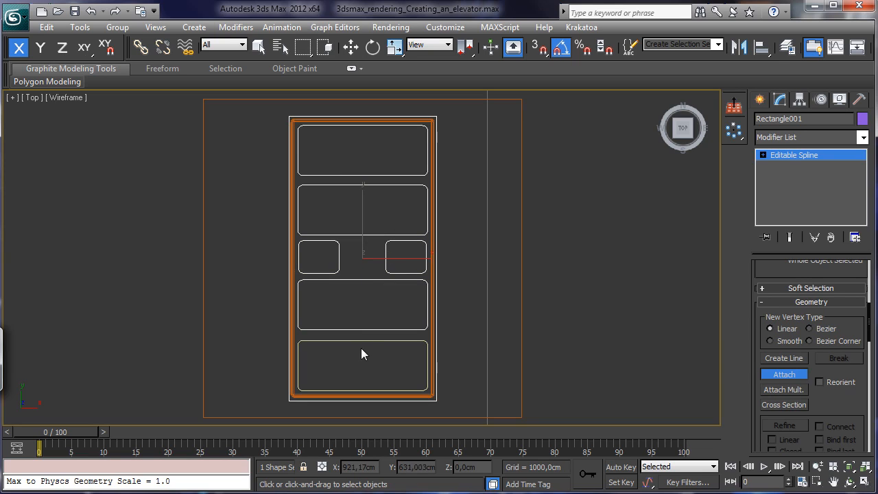
pyautogui.click(362, 341)
pyautogui.click(773, 375)
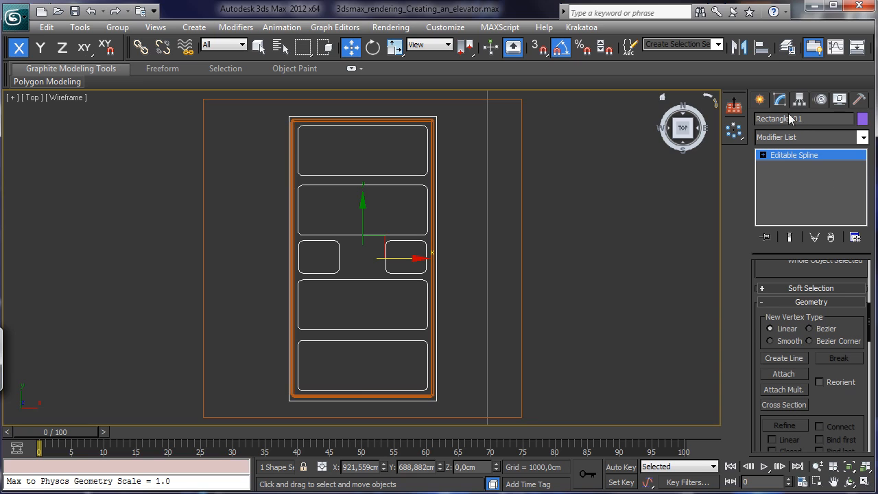
# - Apply an Extrude modifier to the combined frame spline with an amount of 3 cm
pyautogui.click(864, 138)
pyautogui.click(862, 137)
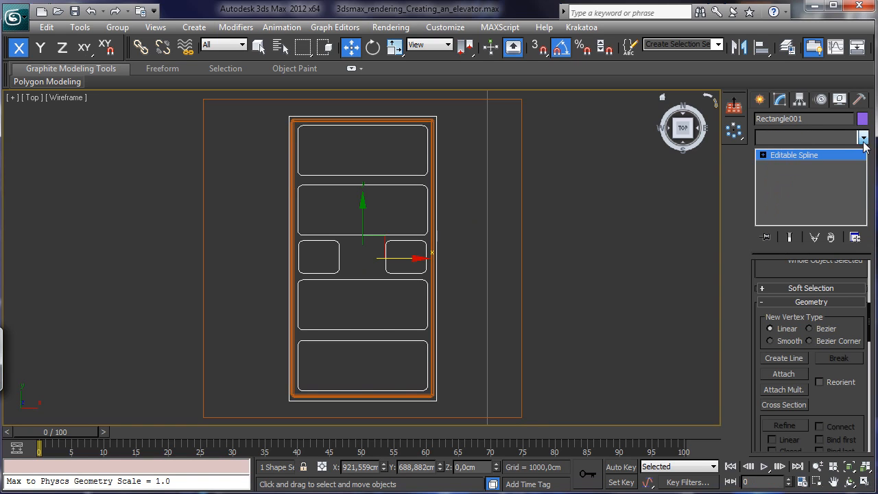
pyautogui.click(865, 482)
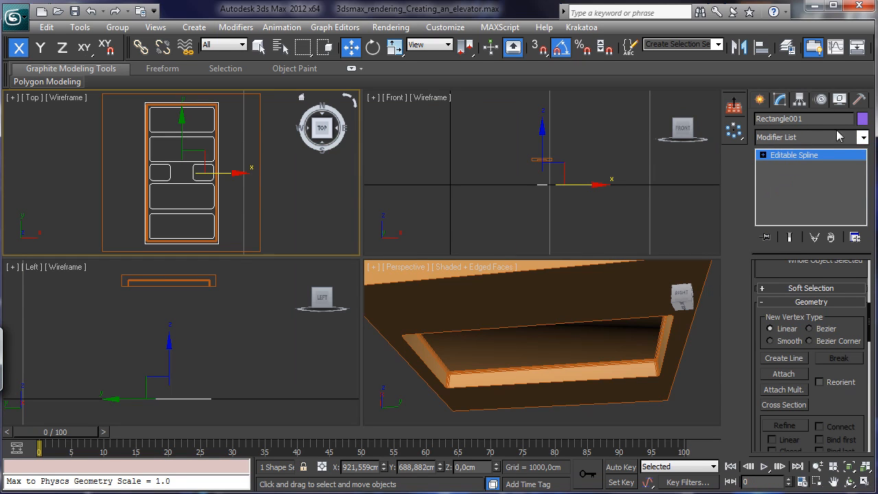
pyautogui.click(863, 137)
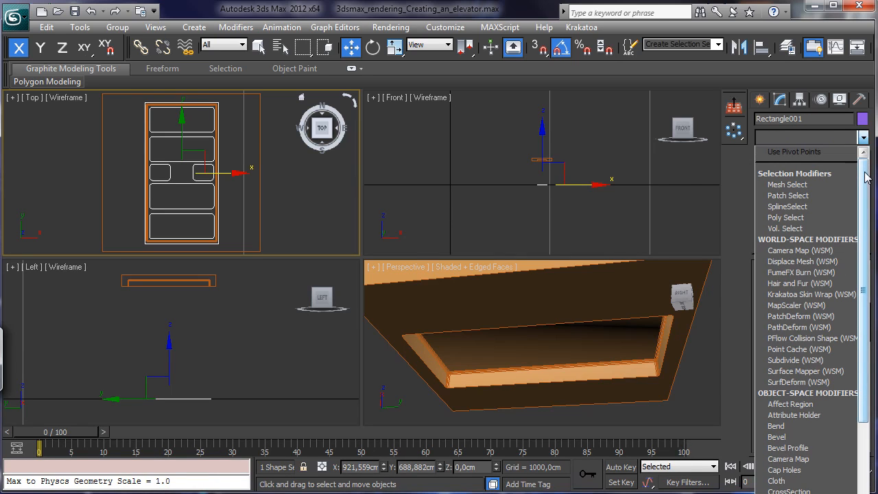
pyautogui.moveTo(866, 177); pyautogui.dragTo(871, 270)
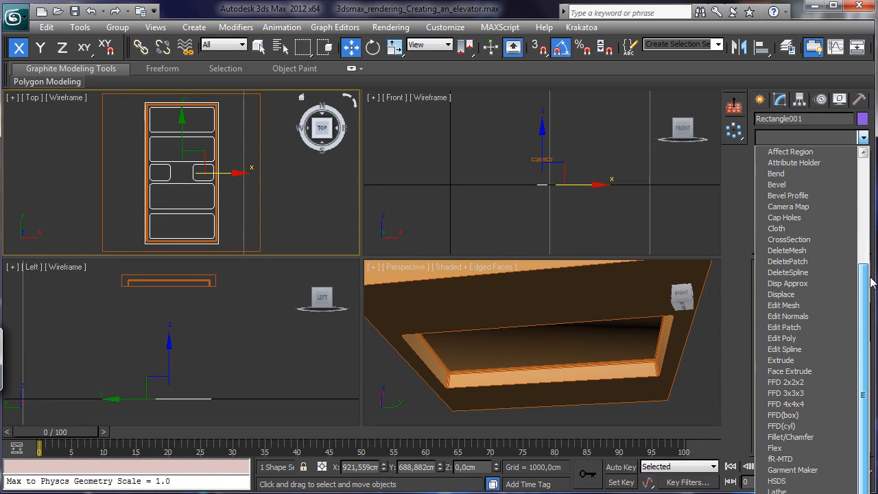
pyautogui.click(785, 361)
pyautogui.doubleClick(821, 287)
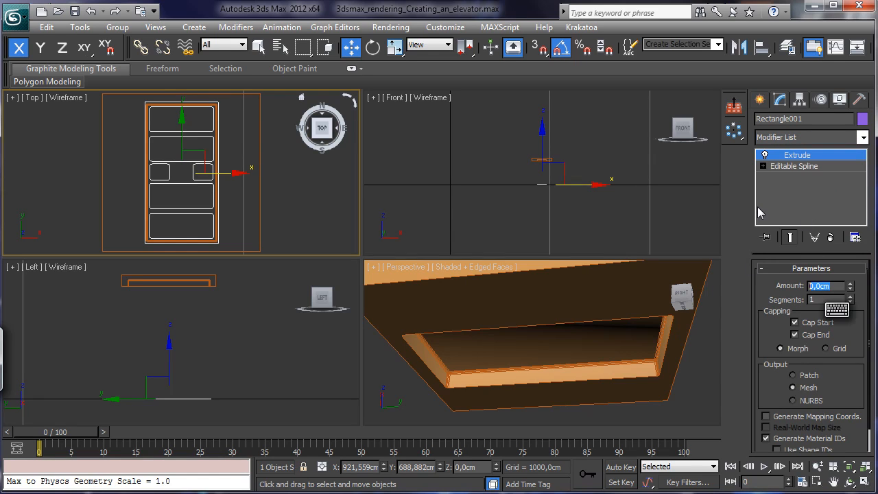
pyautogui.write('3')
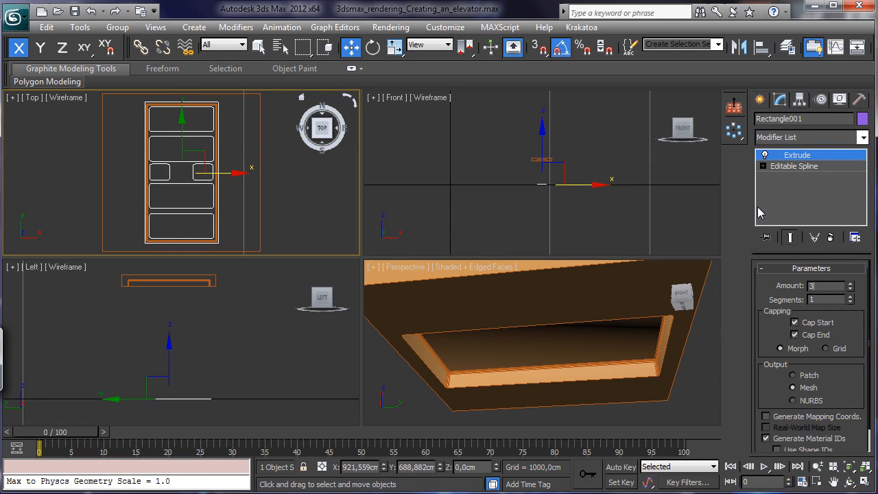
pyautogui.press('Return')
# - Raise the extruded frame vertically in the Left view to the opening of the ceiling recess, at a height of about 241 cm
pyautogui.rightClick(186, 359)
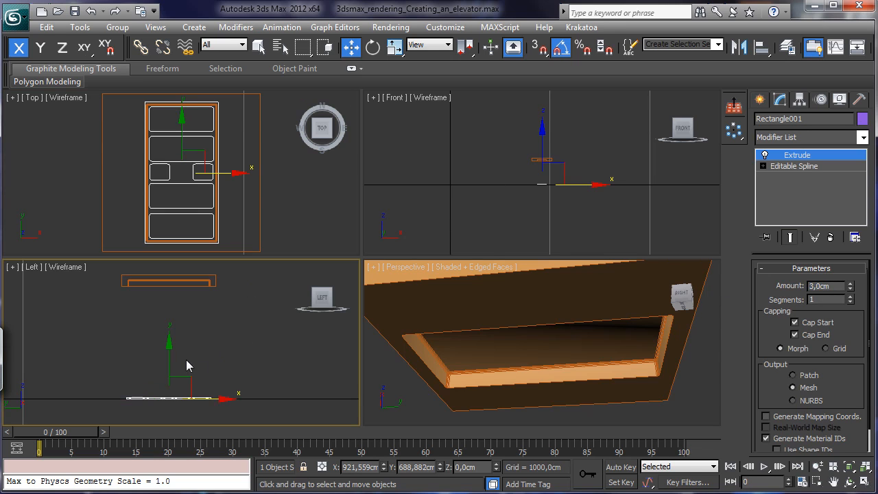
pyautogui.moveTo(168, 358); pyautogui.dragTo(169, 246)
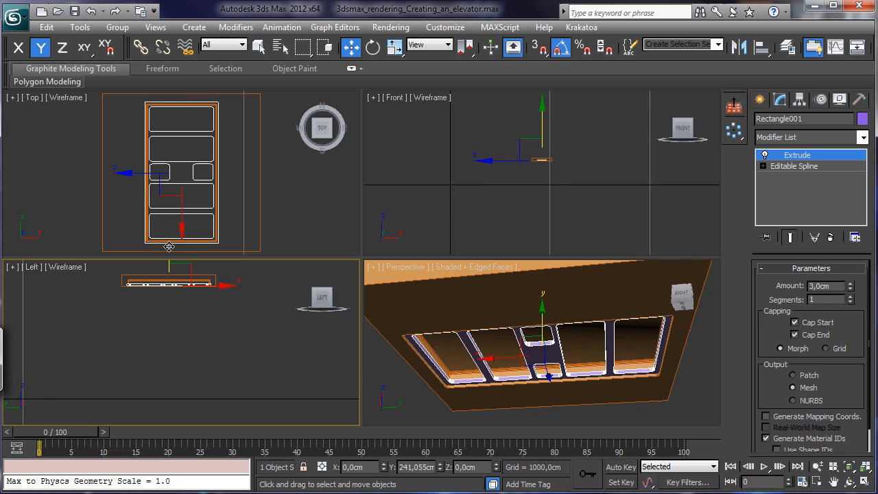
pyautogui.moveTo(169, 246); pyautogui.dragTo(169, 246)
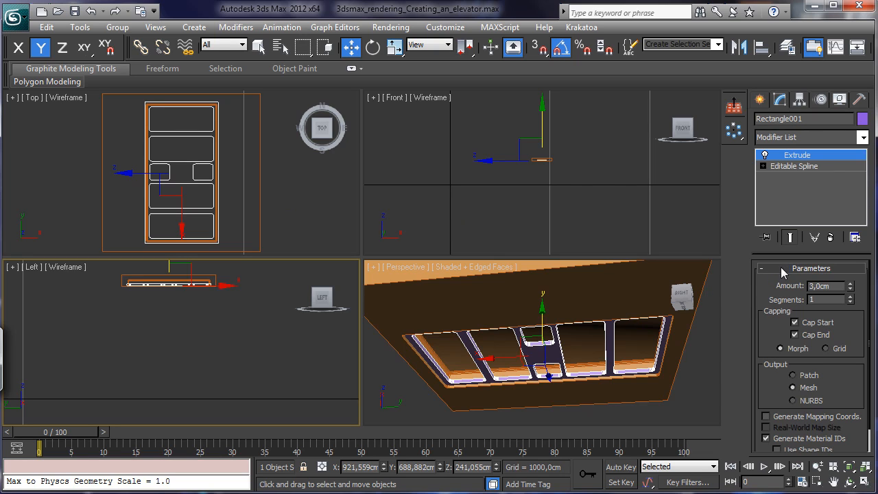
# - Clone the ceiling frame in place and remove the Extrude modifier from the clone
pyautogui.click(46, 27)
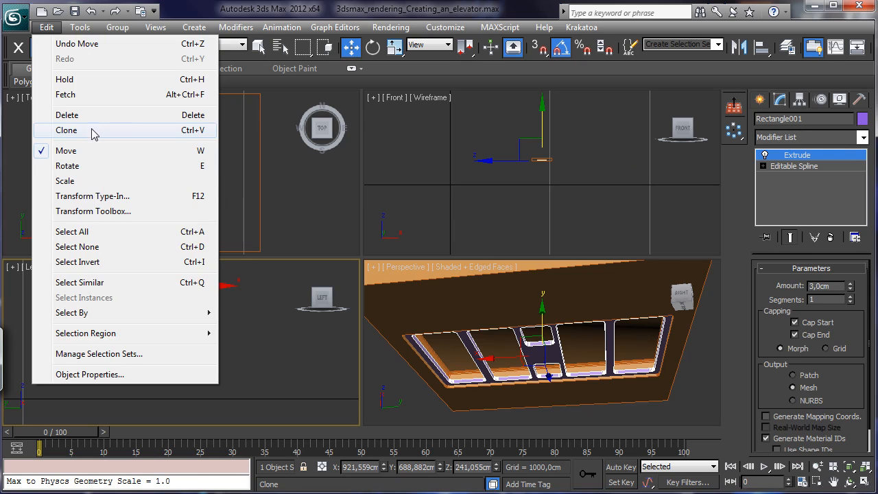
pyautogui.click(94, 134)
pyautogui.click(400, 305)
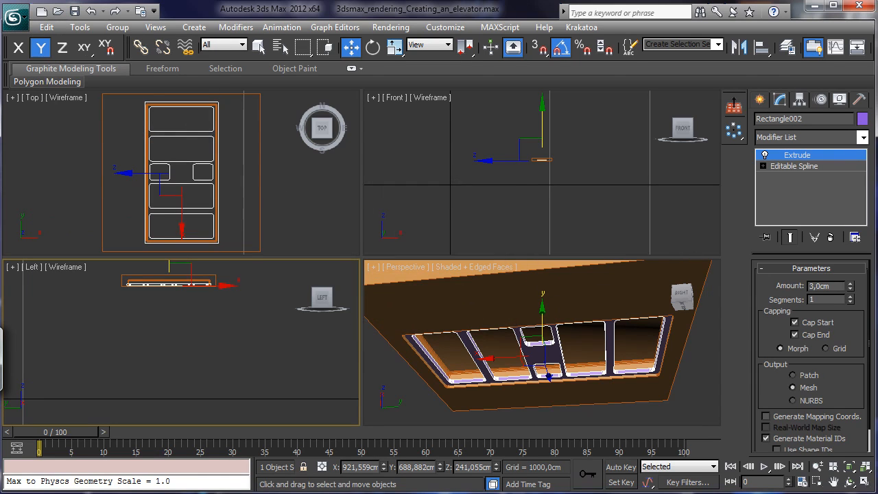
pyautogui.click(830, 237)
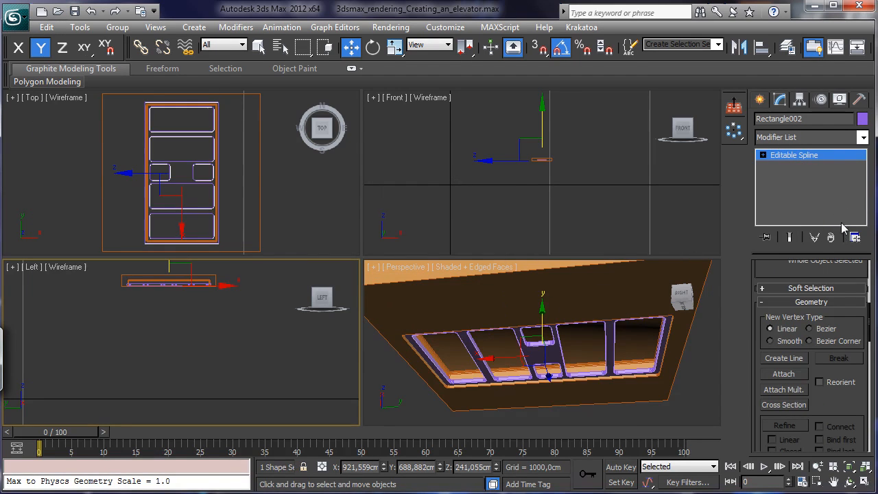
# - Delete the outer rectangular spline from the cloned frame at spline level, keeping only the rounded opening outlines
pyautogui.click(763, 156)
pyautogui.click(793, 190)
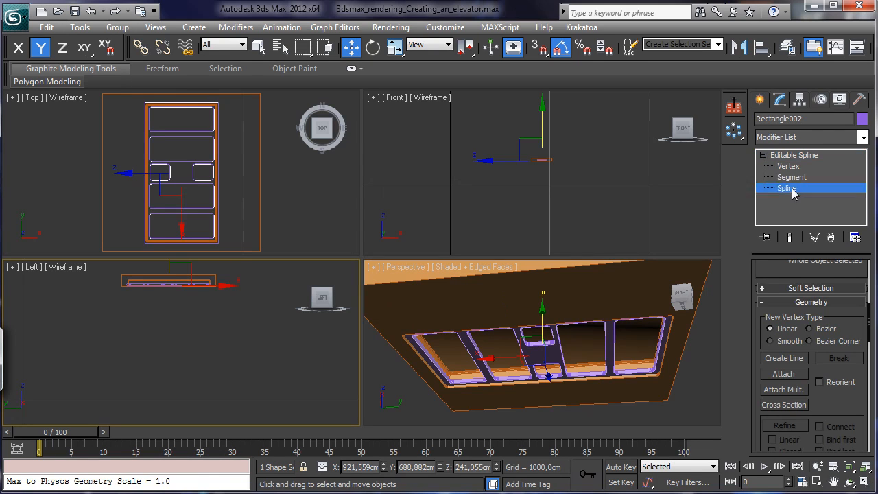
pyautogui.click(211, 101)
pyautogui.hotkey('ctrl', 'd')
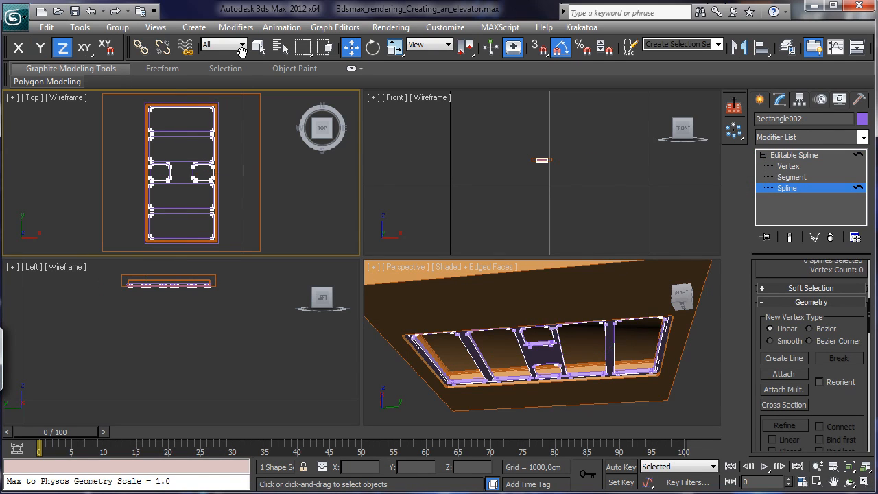
pyautogui.click(787, 187)
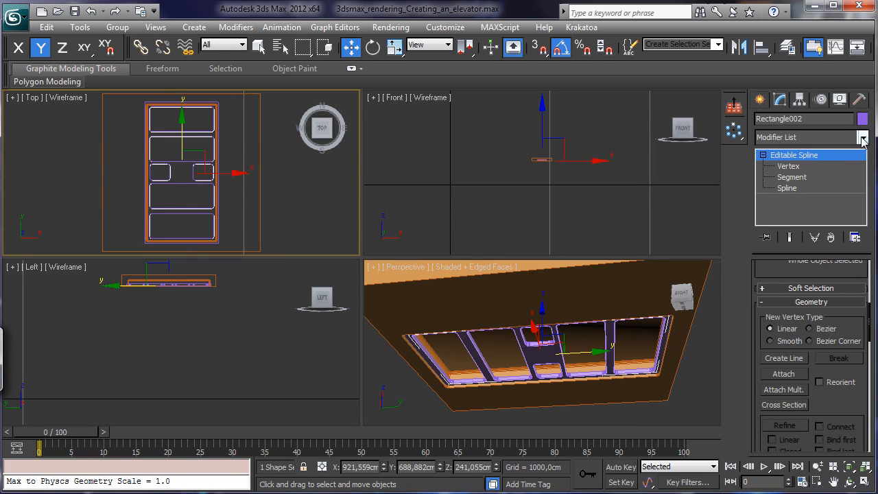
# - Apply an Extrude modifier to the cloned opening outlines and change the object's colour to pale yellow
pyautogui.click(863, 138)
pyautogui.scroll(-5, 802, 343)
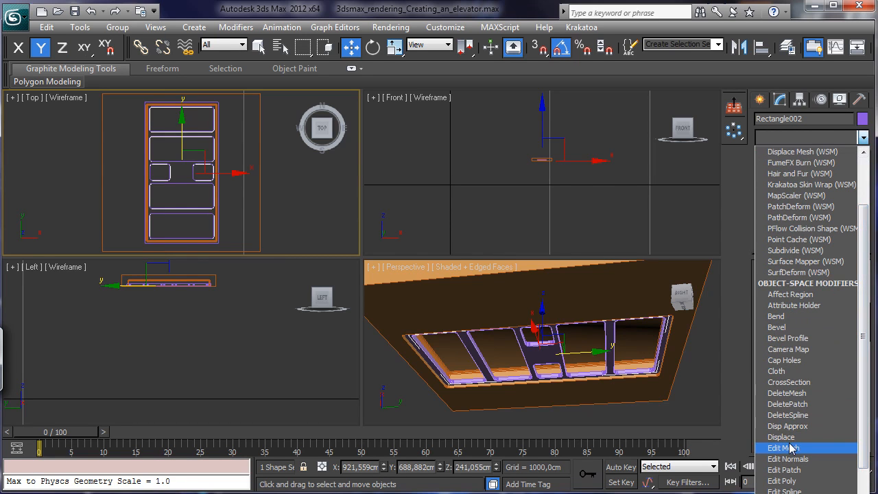
pyautogui.click(788, 480)
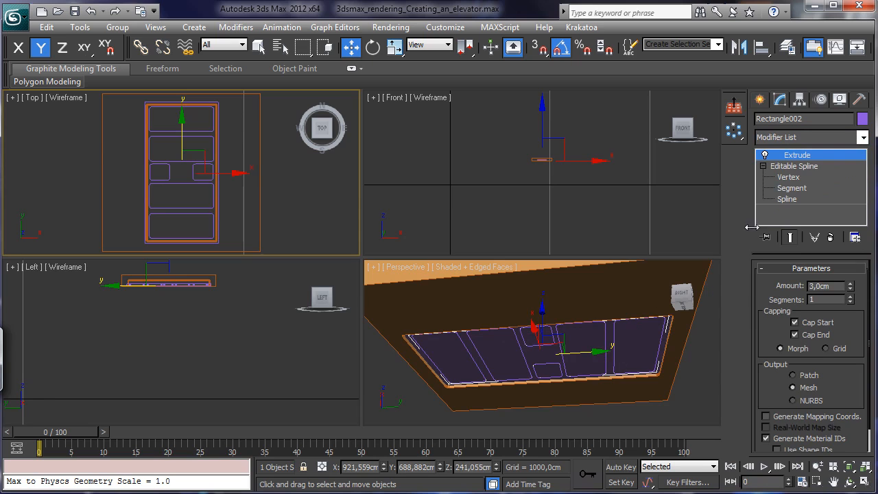
pyautogui.click(862, 118)
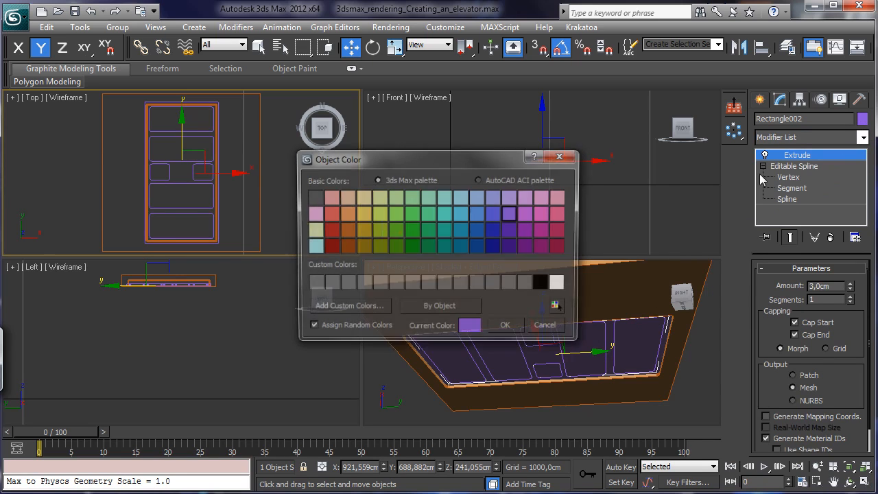
pyautogui.click(361, 198)
pyautogui.click(506, 328)
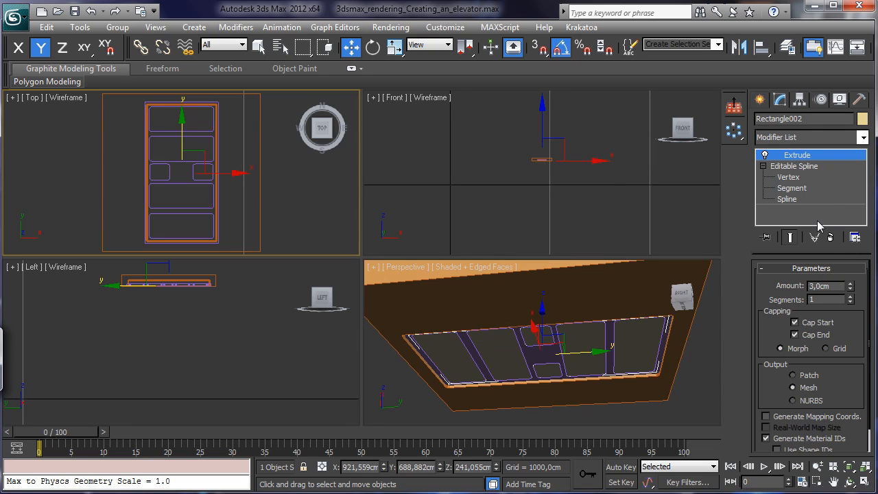
# - Set the extrusion amount of the ceiling panels to 0.5 cm
pyautogui.doubleClick(823, 286)
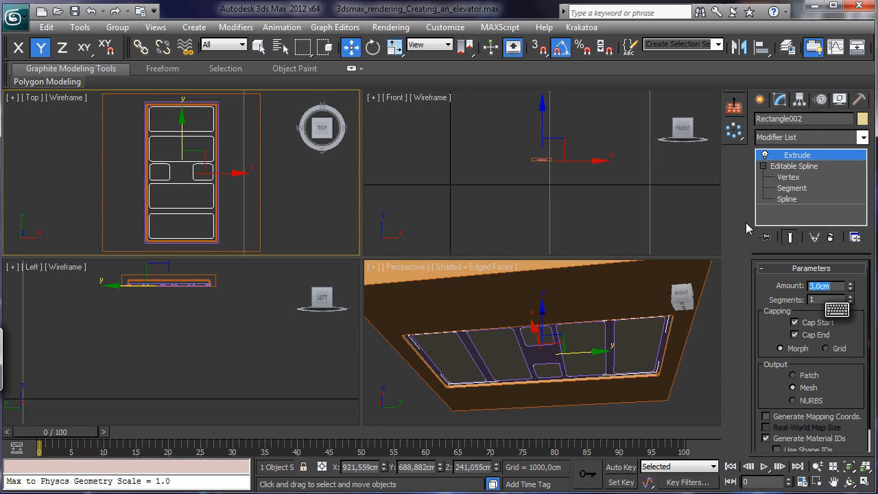
pyautogui.write('0,')
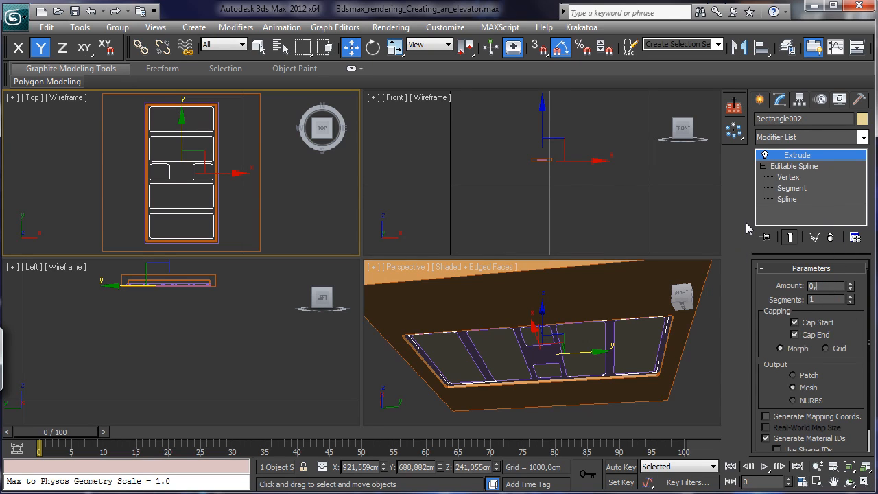
pyautogui.write('5')
pyautogui.press('Return')
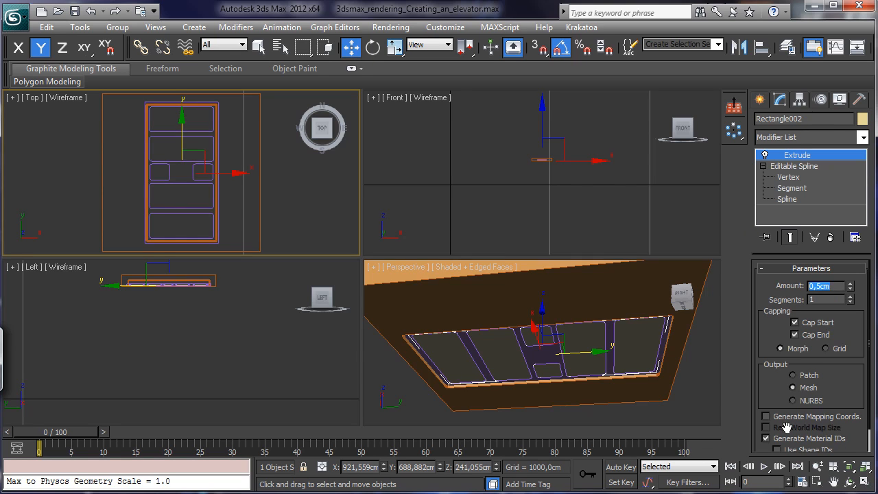
# - Raise the thin panels slightly along Z in the Perspective view, to a height of about 241.66 cm inside the frame
pyautogui.rightClick(678, 343)
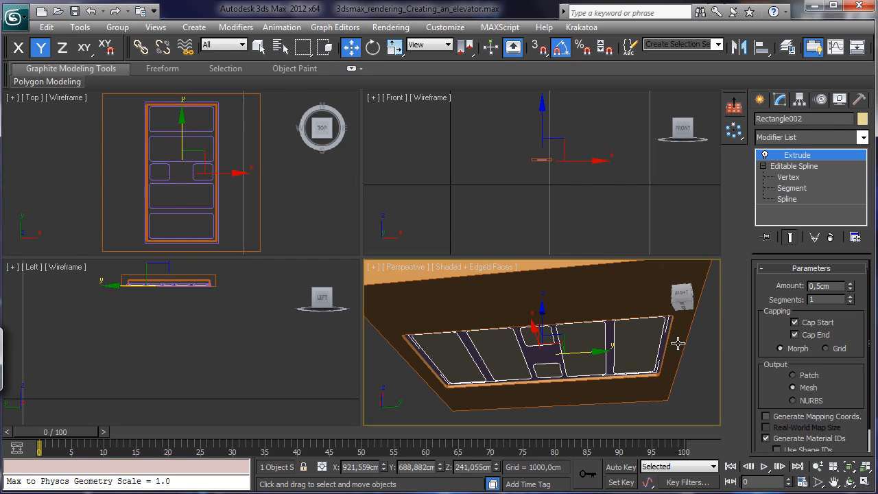
pyautogui.click(864, 483)
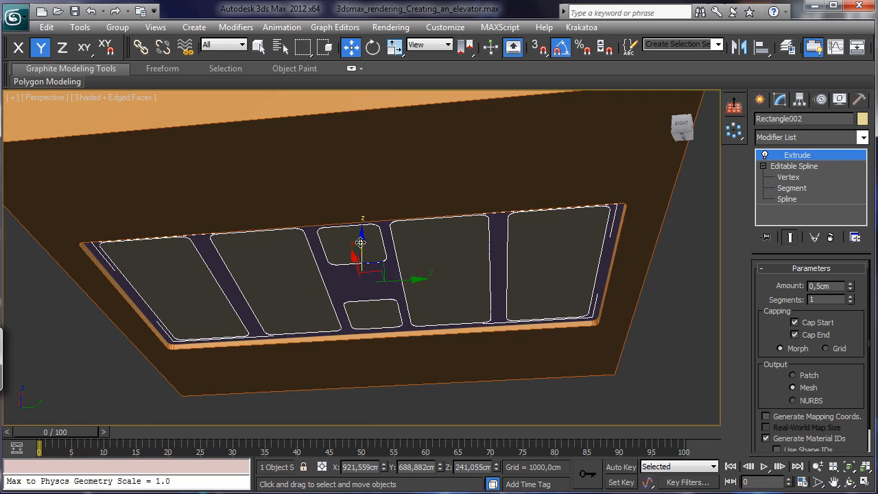
pyautogui.moveTo(362, 243); pyautogui.dragTo(361, 240)
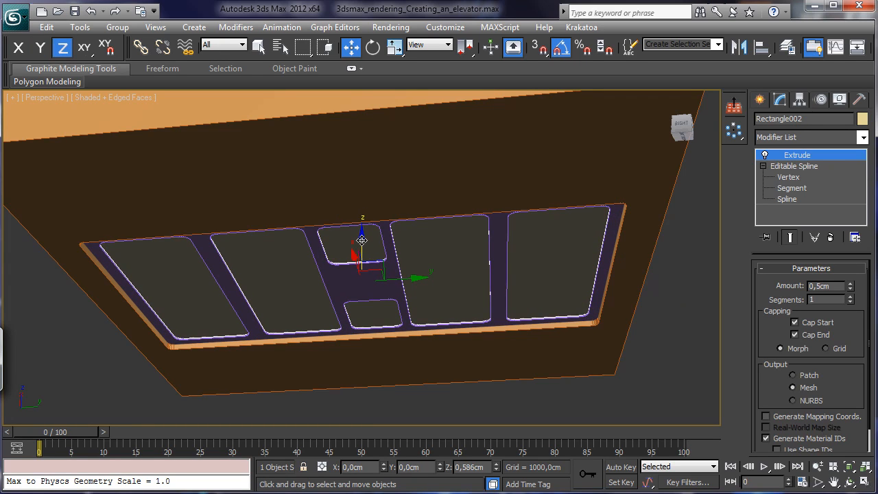
pyautogui.moveTo(362, 240); pyautogui.dragTo(361, 241)
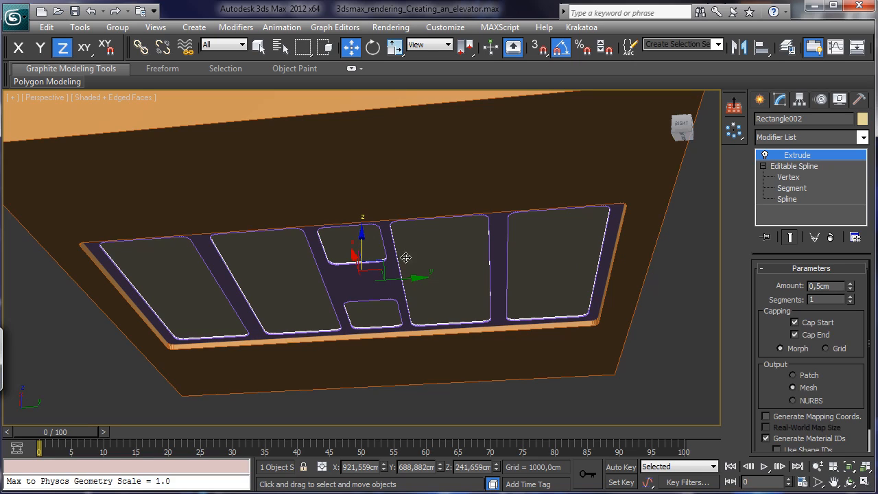
# - Rename the purple extruded ceiling frame as LampGrid
pyautogui.click(495, 273)
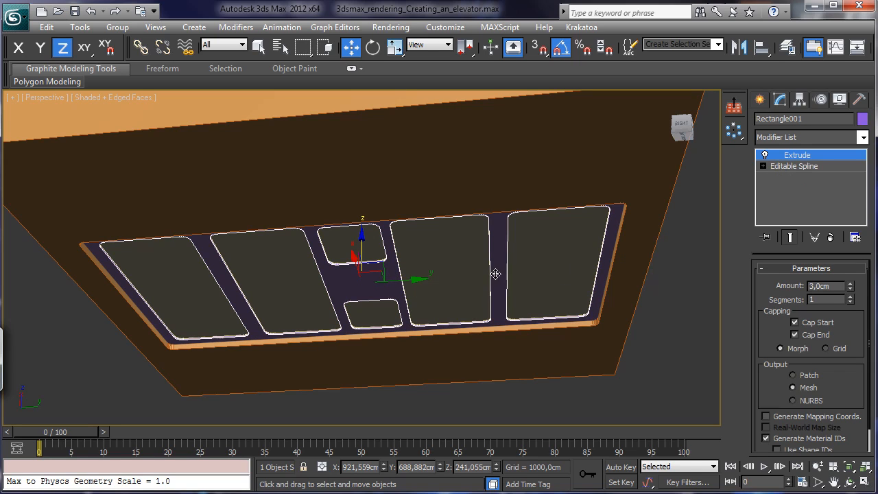
pyautogui.click(809, 121)
pyautogui.write('La')
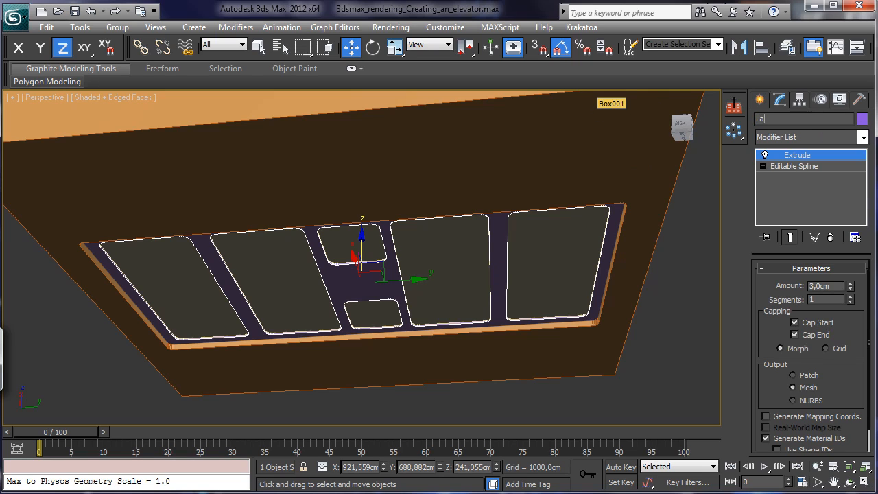
pyautogui.write('mpGrid')
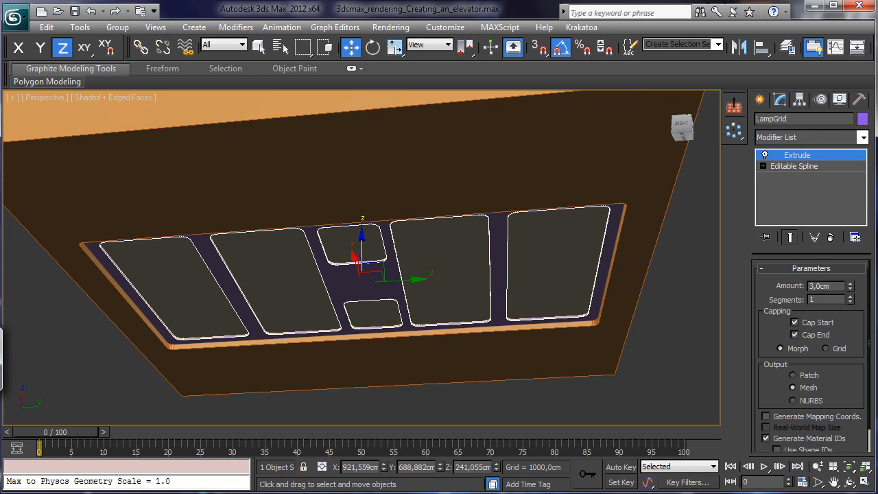
# - Rename the orange ceiling slab as Roof and the thin panels as Roof_Lamp
pyautogui.click(491, 145)
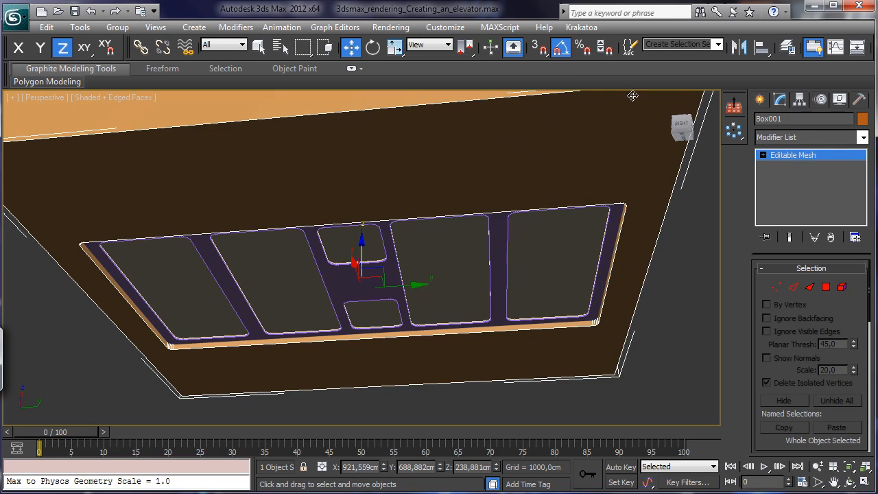
pyautogui.click(787, 118)
pyautogui.write('Roof')
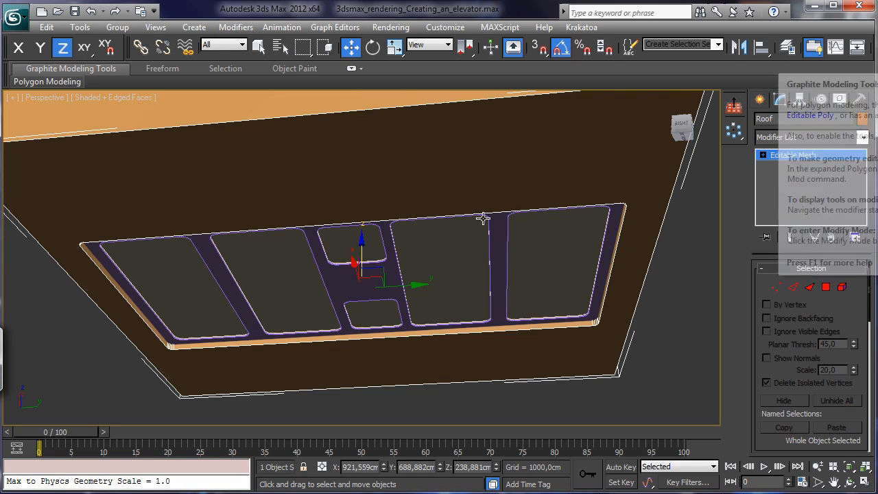
pyautogui.click(469, 258)
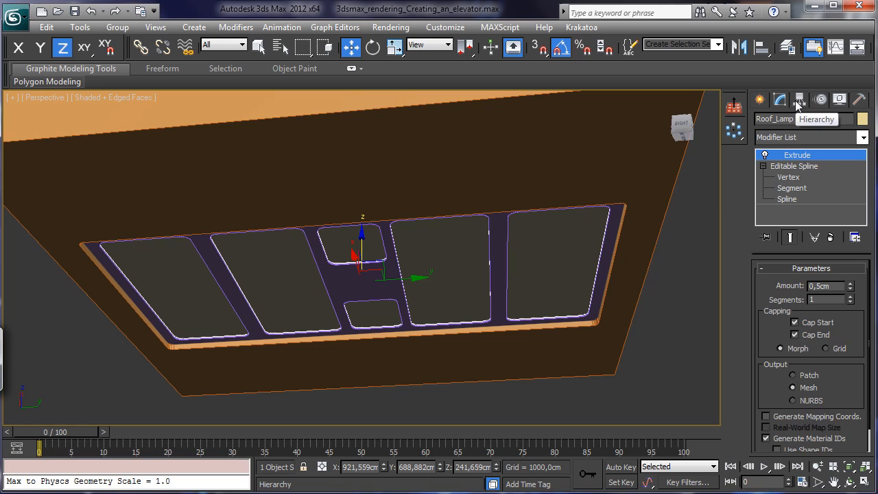
# - Select the LampGrid frame, enter segment level of its spline and pick the outer end segment of the last opening
pyautogui.click(354, 281)
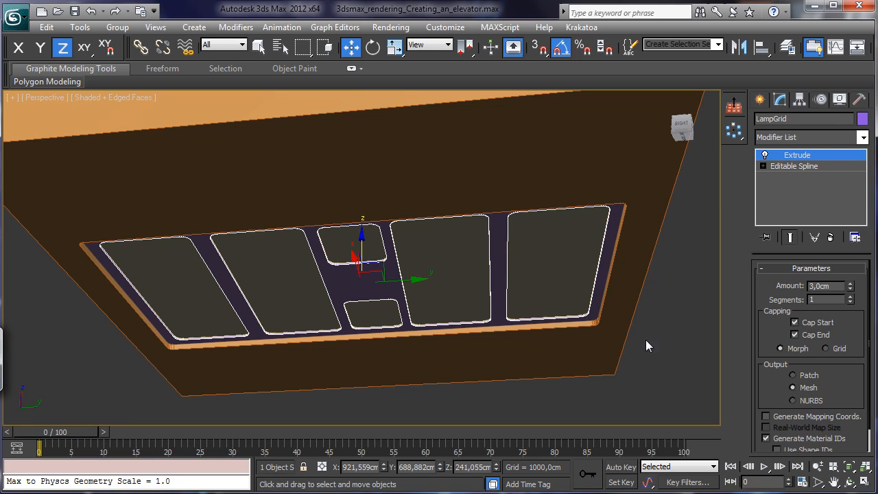
pyautogui.click(818, 467)
pyautogui.moveTo(585, 322); pyautogui.dragTo(587, 301)
pyautogui.click(763, 166)
pyautogui.click(792, 188)
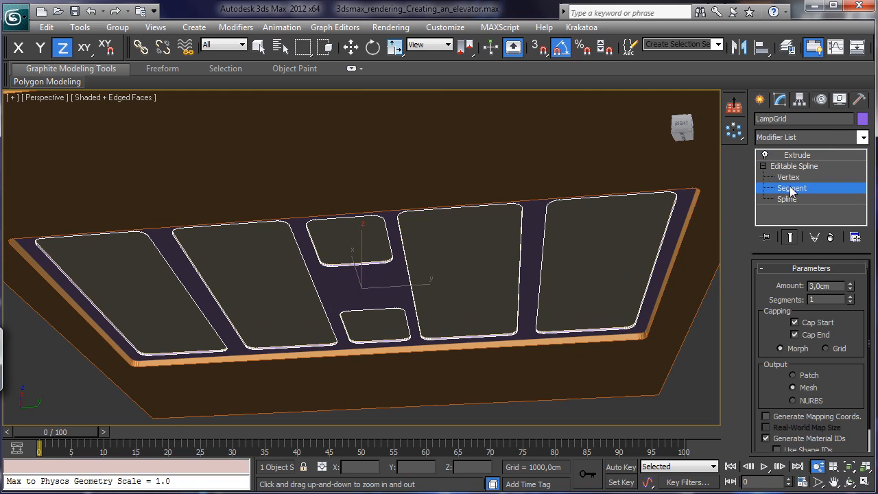
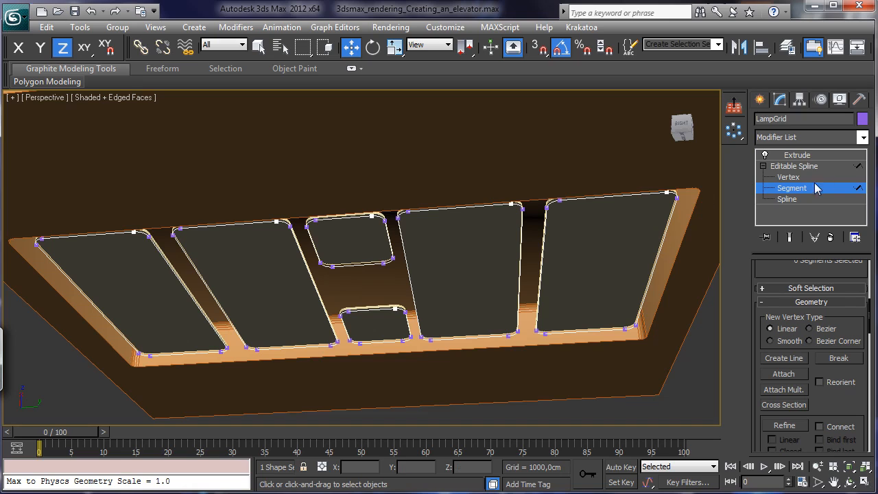
pyautogui.click(659, 273)
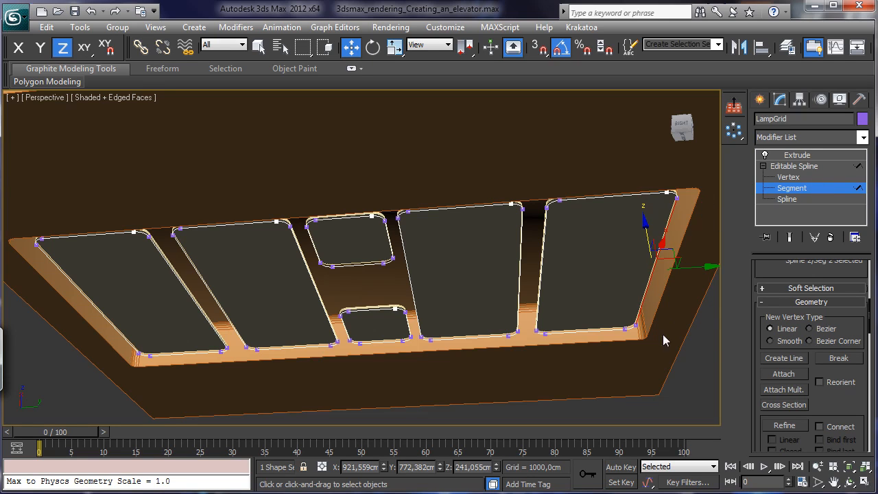
# - Window-select the LampGrid opening segments along the spline line in an enlarged Front view
pyautogui.click(866, 483)
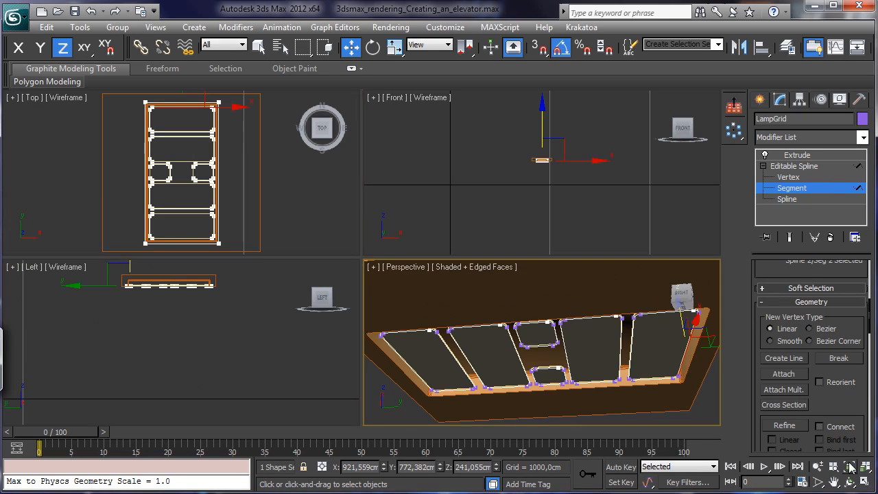
pyautogui.rightClick(306, 363)
pyautogui.rightClick(635, 205)
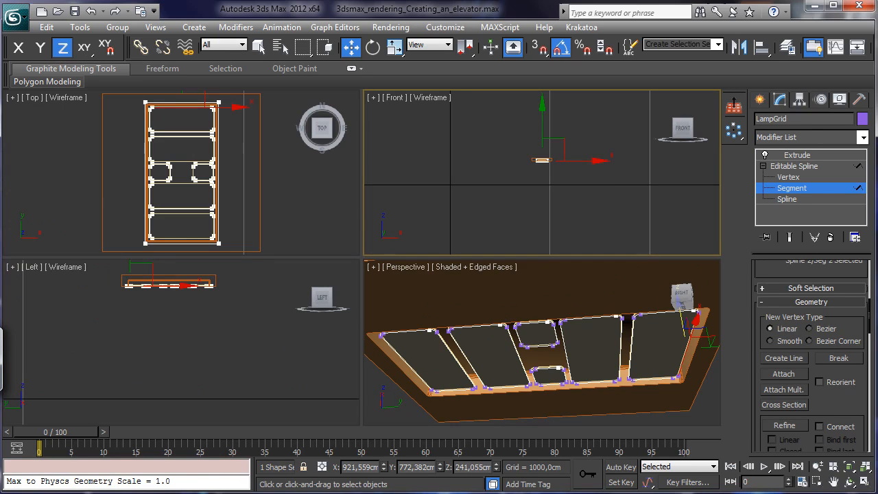
pyautogui.click(866, 483)
pyautogui.click(817, 466)
pyautogui.moveTo(378, 244); pyautogui.dragTo(478, 220)
pyautogui.click(849, 467)
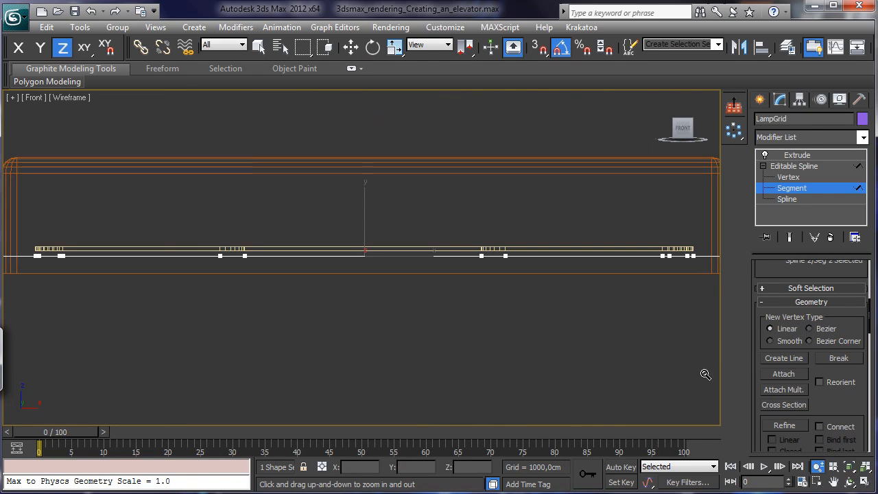
pyautogui.click(259, 47)
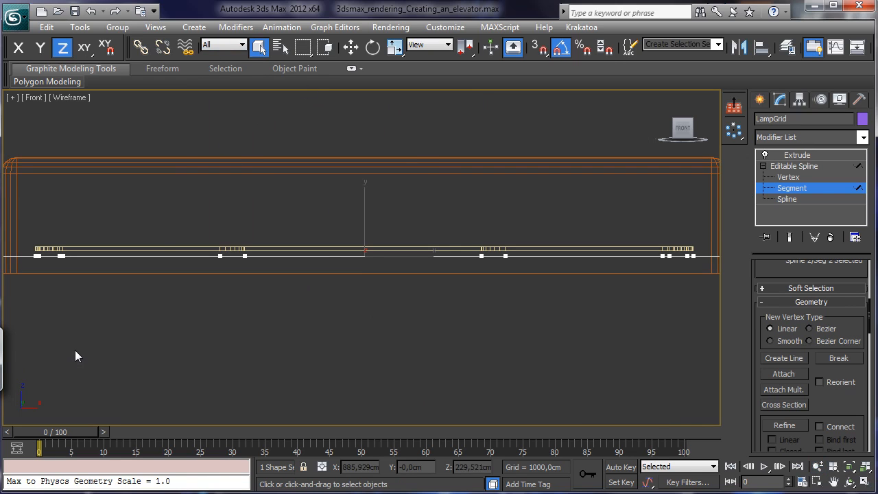
pyautogui.press('h')
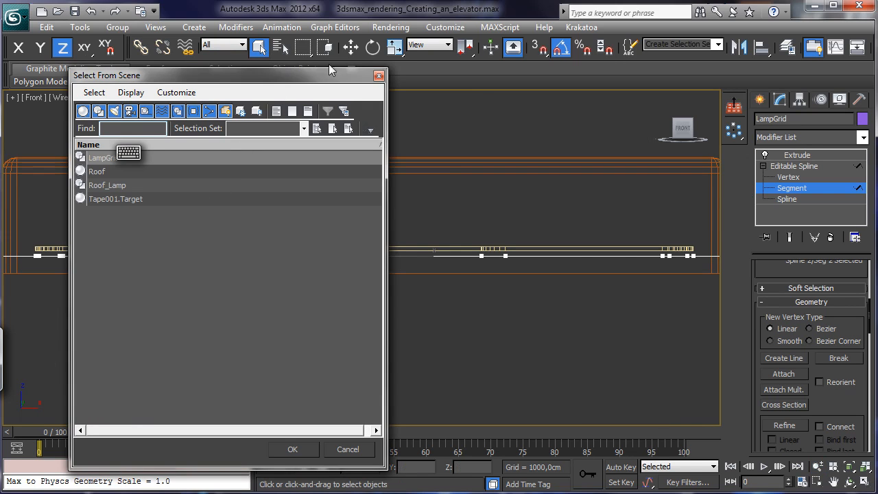
pyautogui.click(379, 77)
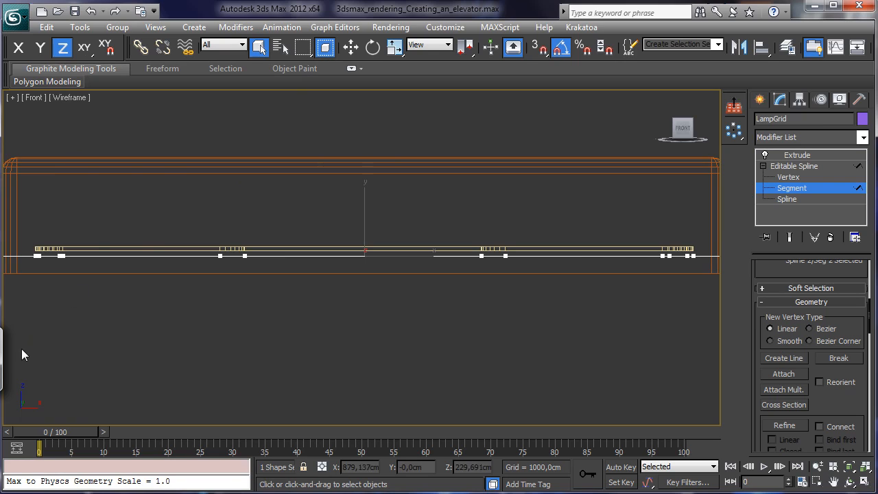
pyautogui.moveTo(24, 355); pyautogui.dragTo(701, 261)
pyautogui.moveTo(702, 261); pyautogui.dragTo(706, 258)
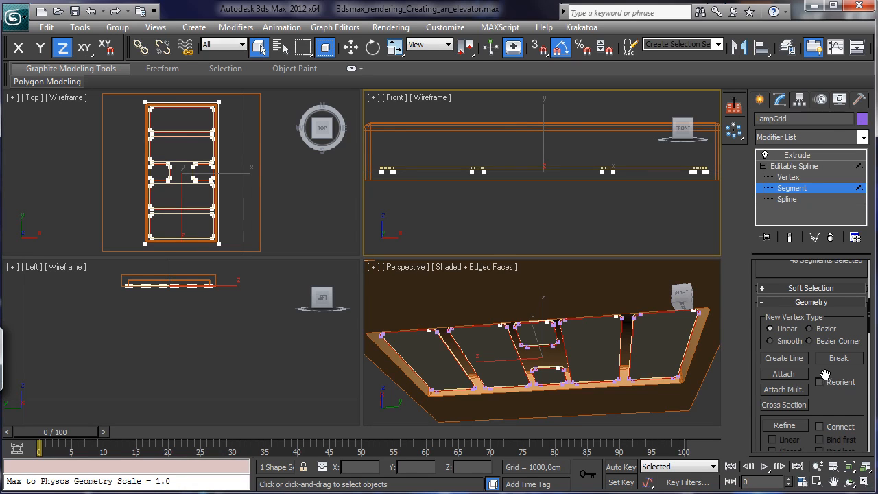
# - Check the selected segments up close in the Perspective view and return to the Extrude level of LampGrid
pyautogui.rightClick(653, 416)
pyautogui.click(865, 482)
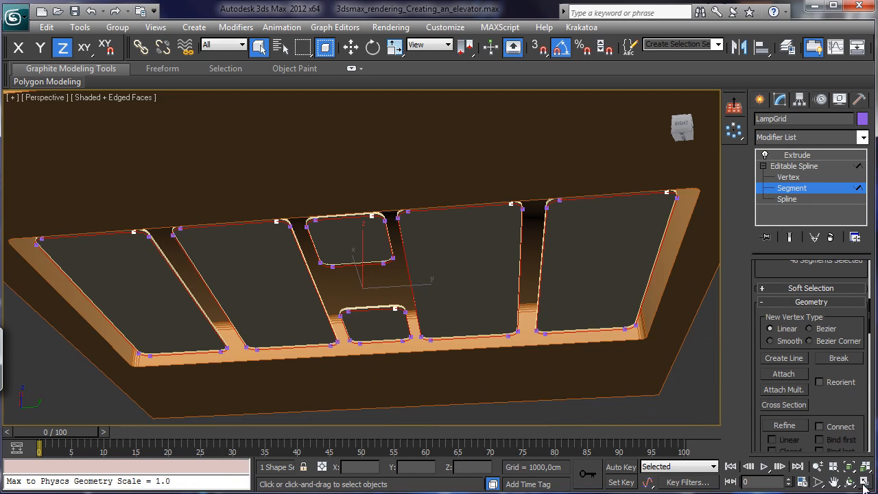
pyautogui.click(817, 466)
pyautogui.moveTo(622, 351); pyautogui.dragTo(619, 325)
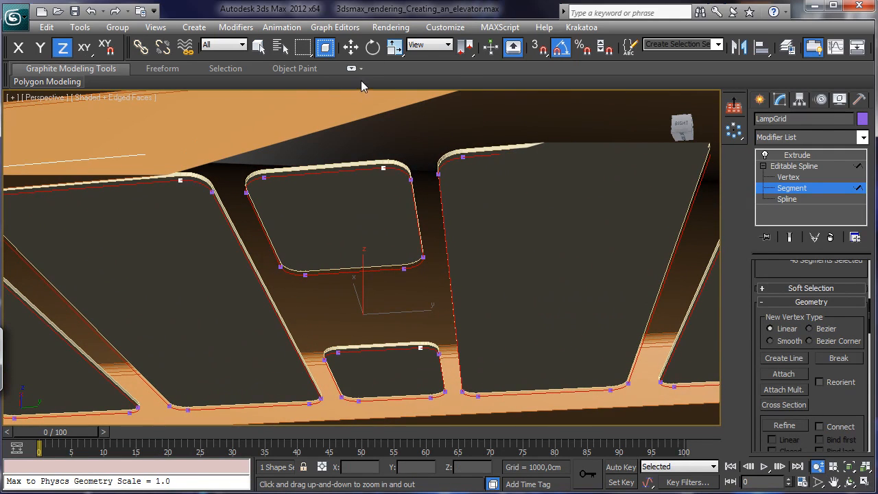
pyautogui.click(258, 47)
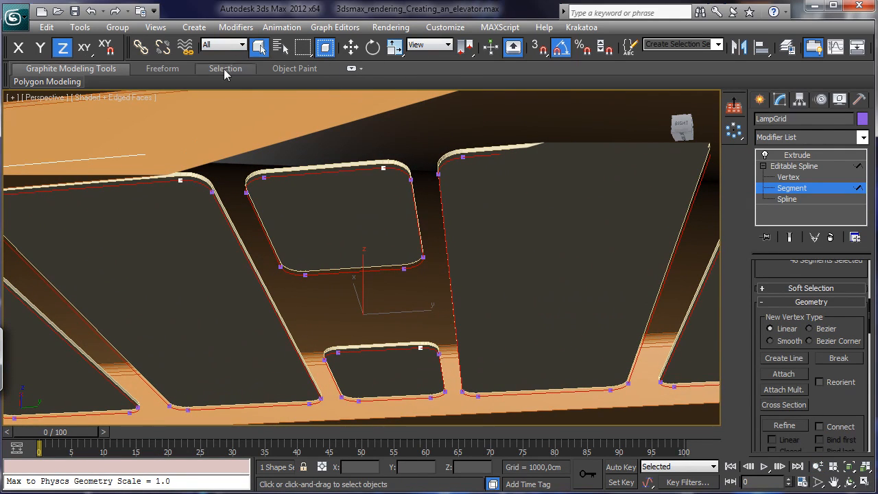
pyautogui.click(809, 167)
pyautogui.click(815, 156)
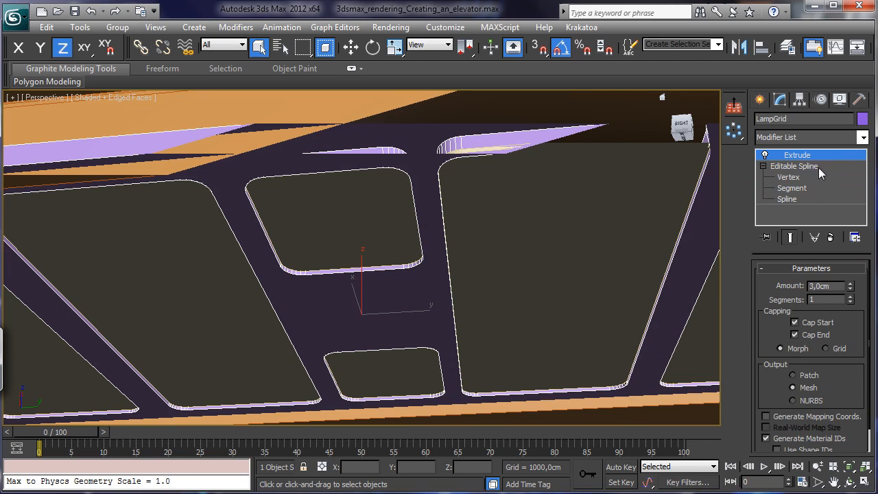
# - Convert the LampGrid frame to an Editable Poly and enter its edge level
pyautogui.rightClick(428, 218)
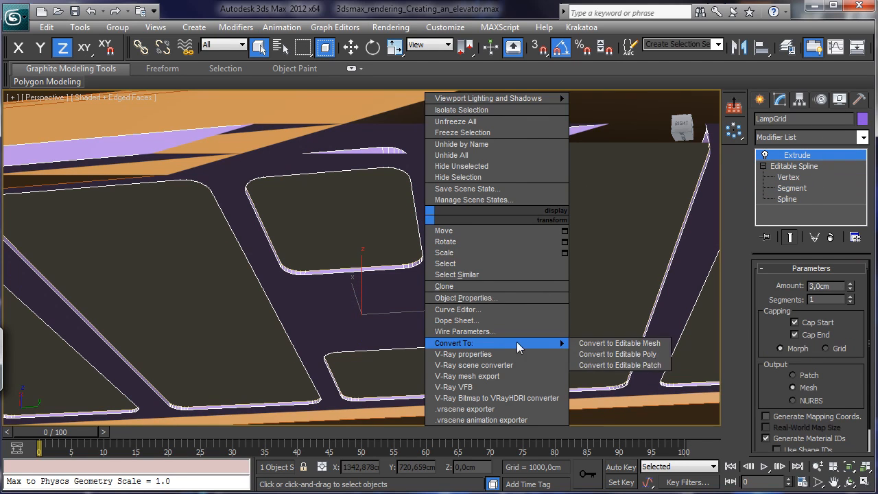
pyautogui.moveTo(562, 346)
pyautogui.click(600, 354)
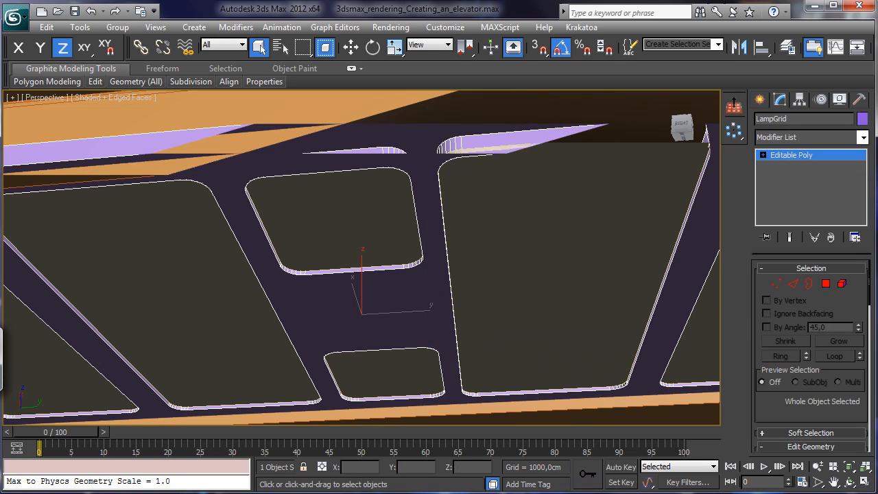
pyautogui.click(792, 283)
pyautogui.click(864, 483)
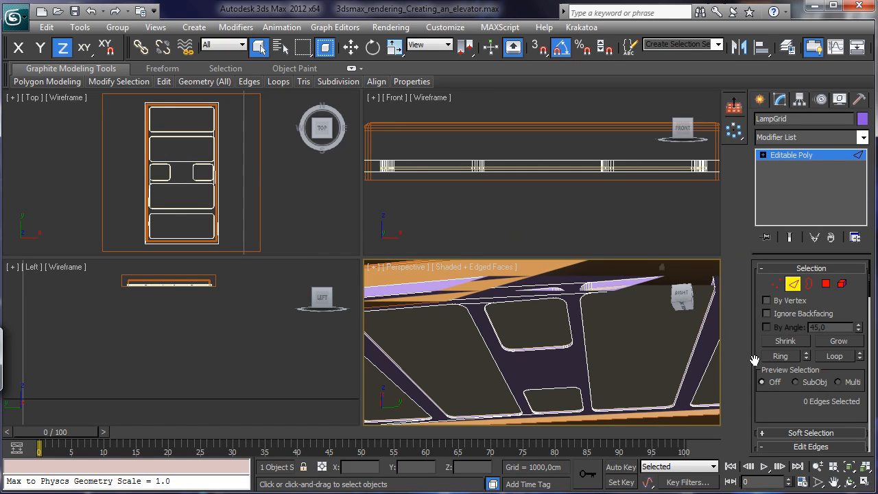
# - Window-select the edges along the lower part of the LampGrid frame in the Front view and inspect them in an enlarged Perspective view
pyautogui.moveTo(371, 235); pyautogui.dragTo(717, 177)
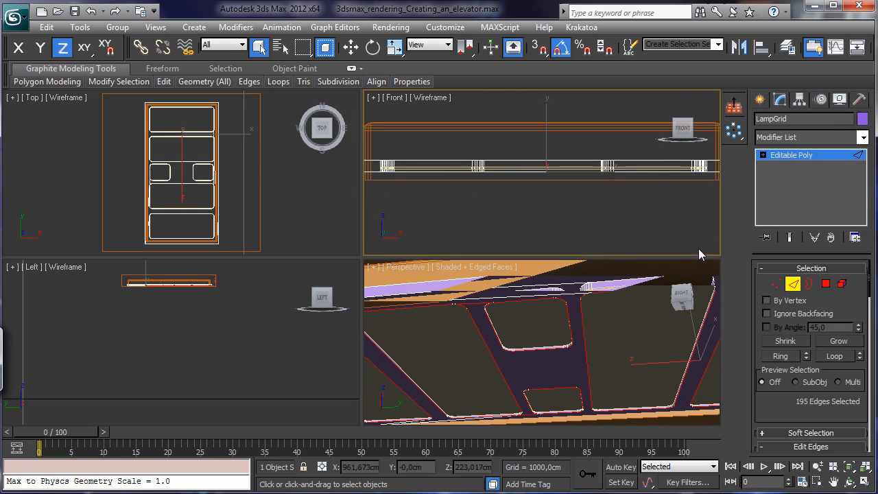
pyautogui.rightClick(699, 398)
pyautogui.click(865, 481)
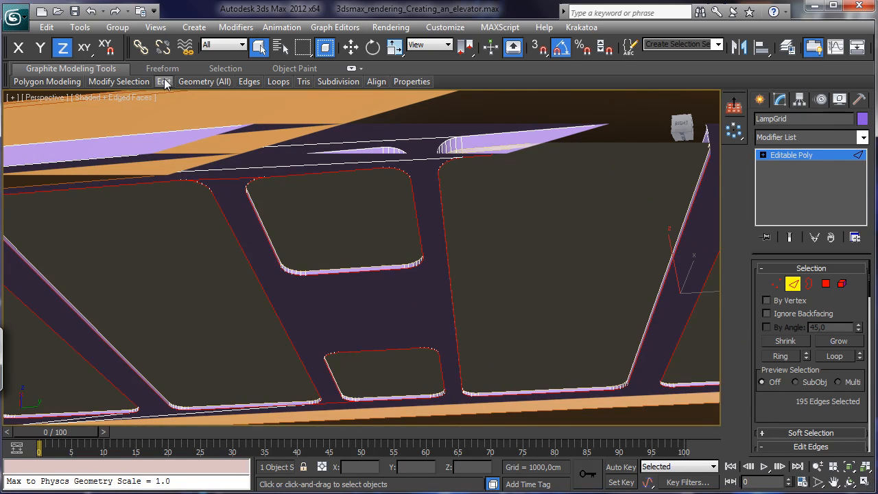
# - Chamfer the selected LampGrid edges by 0,5 cm with 3 segments and leave the edge level
pyautogui.moveTo(249, 83)
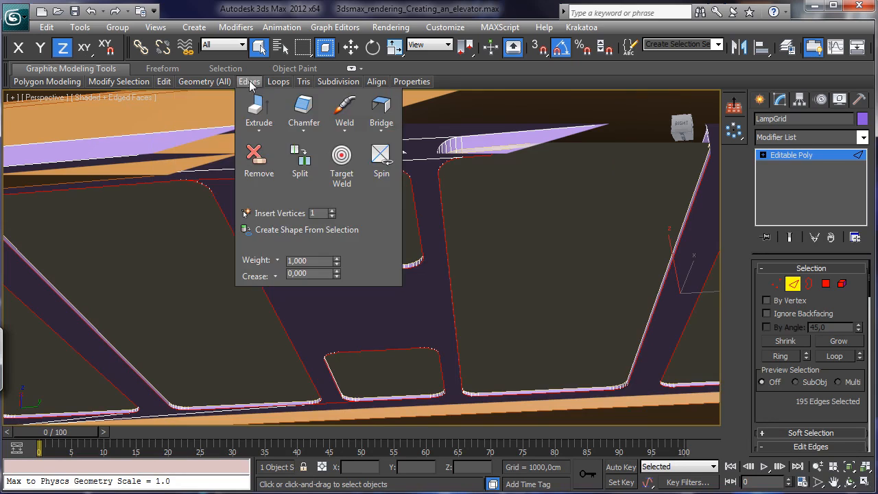
pyautogui.click(309, 139)
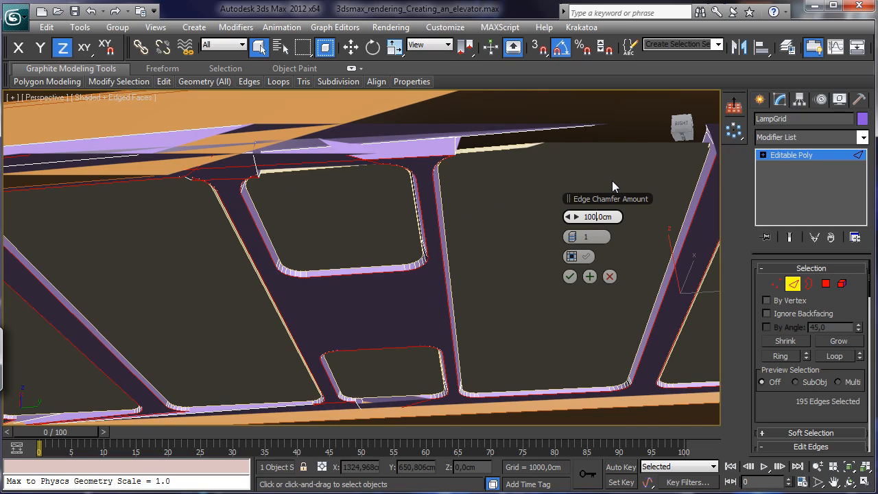
pyautogui.press('BackSpace')
pyautogui.press('BackSpace')
pyautogui.press('BackSpace')
pyautogui.write('5')
pyautogui.press('Return')
pyautogui.click(574, 237)
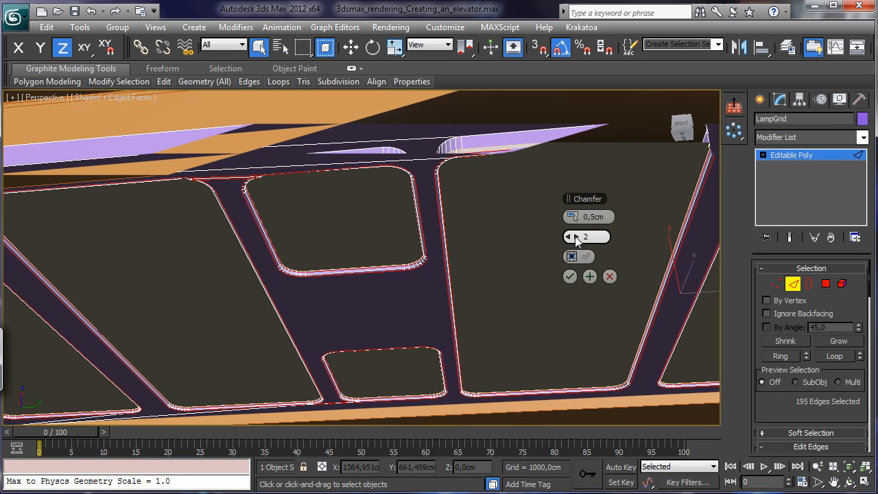
pyautogui.click(574, 237)
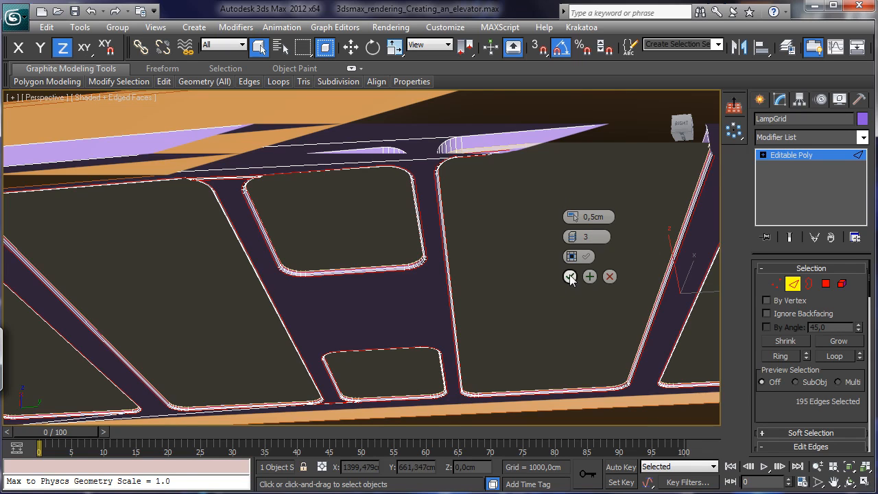
pyautogui.click(570, 275)
pyautogui.click(792, 283)
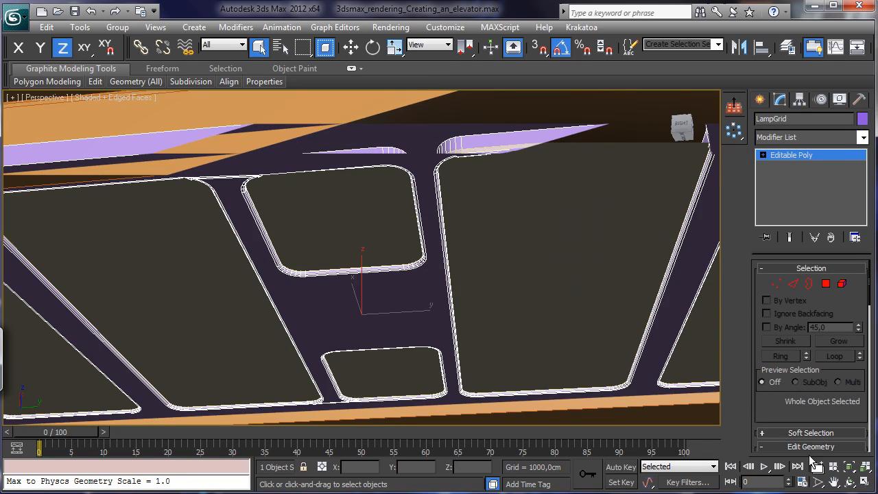
# - Select the three roof objects together and create a new layer containing them
pyautogui.hotkey('alt', 'w')
pyautogui.rightClick(638, 355)
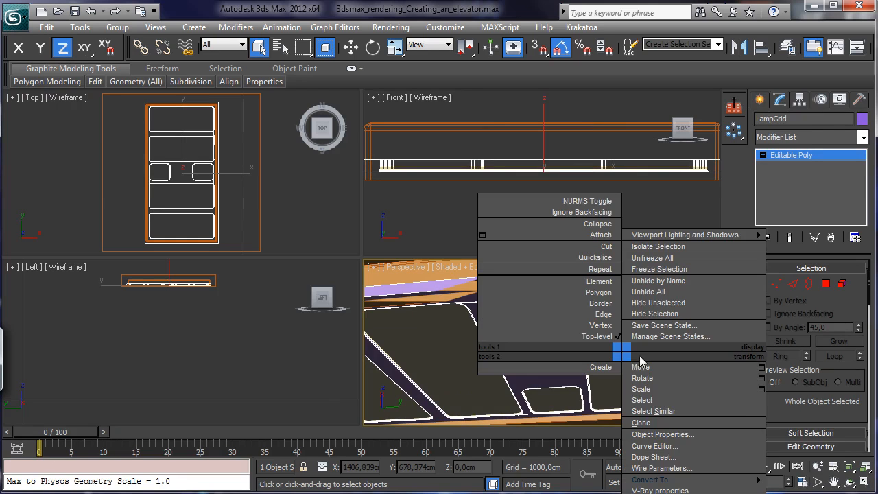
pyautogui.click(818, 472)
pyautogui.click(818, 466)
pyautogui.moveTo(603, 344); pyautogui.dragTo(613, 400)
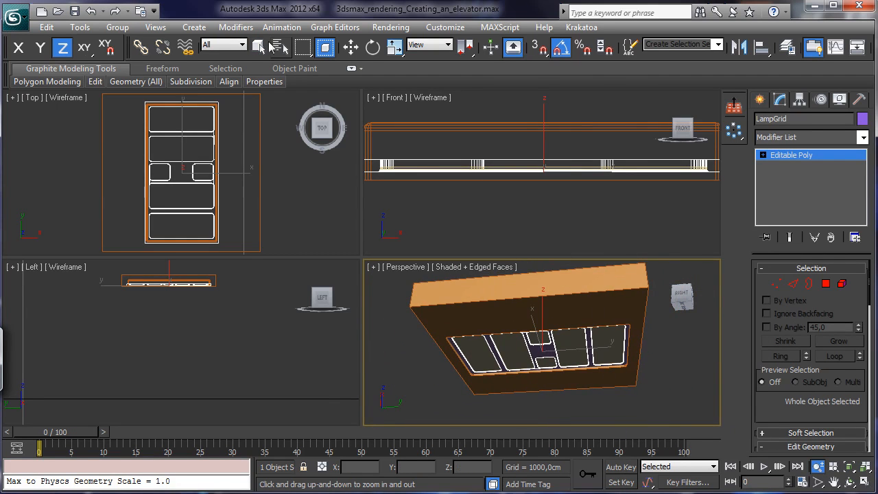
pyautogui.click(259, 47)
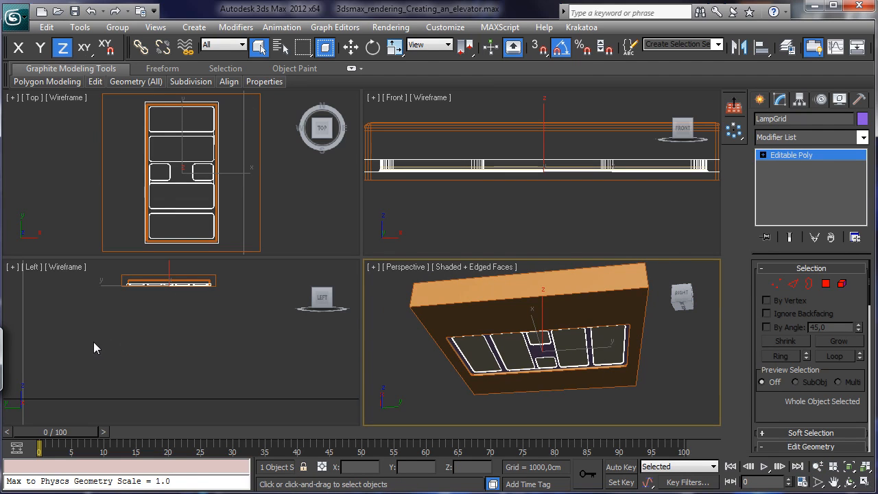
pyautogui.moveTo(93, 348); pyautogui.dragTo(220, 247)
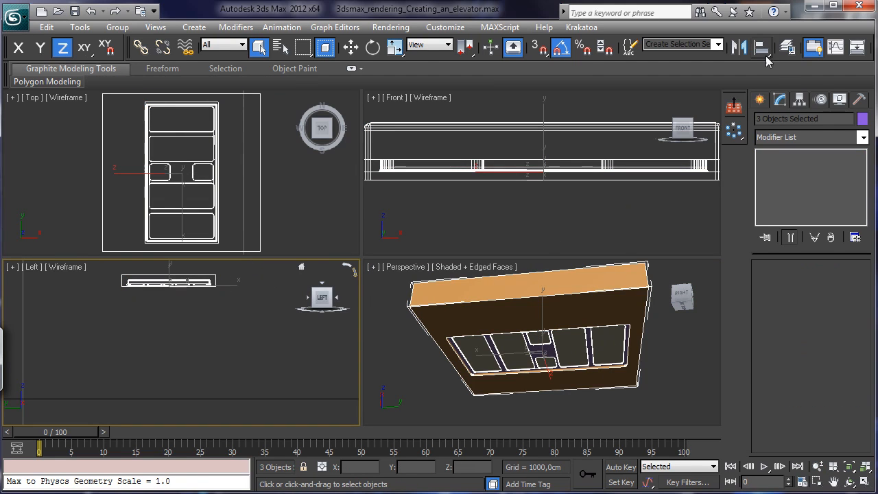
pyautogui.click(786, 46)
pyautogui.click(73, 132)
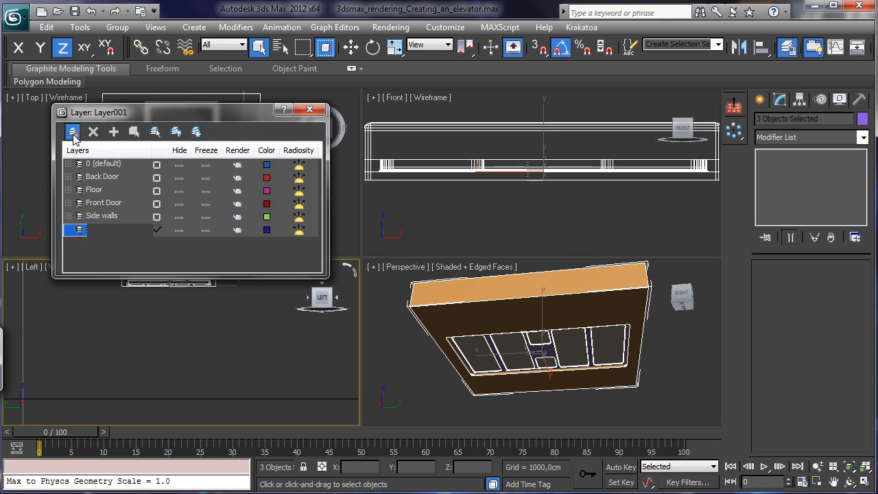
# - Name the new layer Roof and make layer 0 (default) the current one again
pyautogui.press('f')
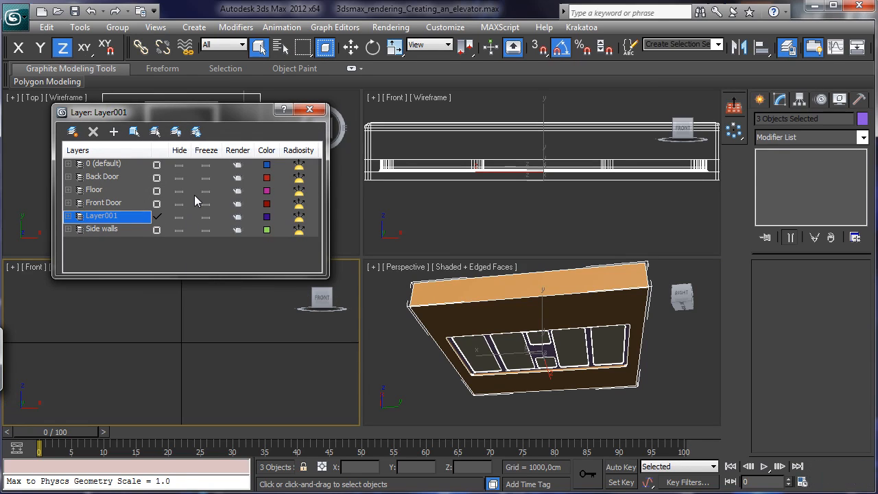
pyautogui.click(102, 216)
pyautogui.write('Roof')
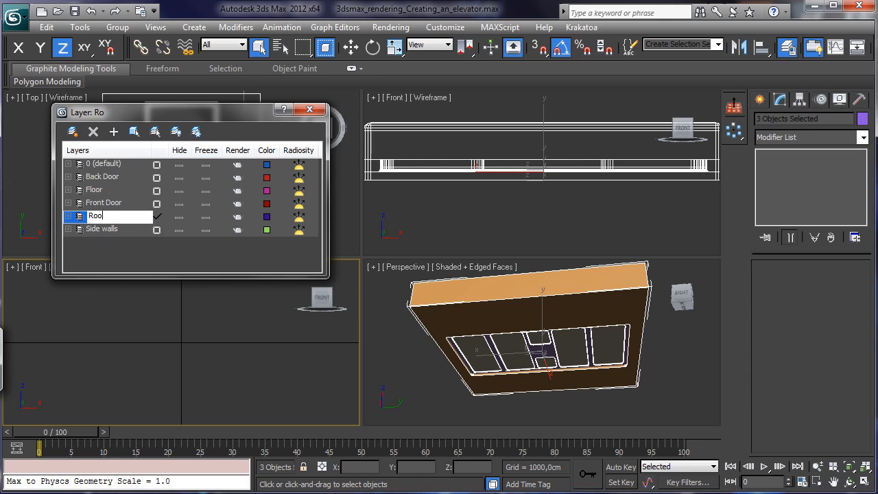
pyautogui.press('Return')
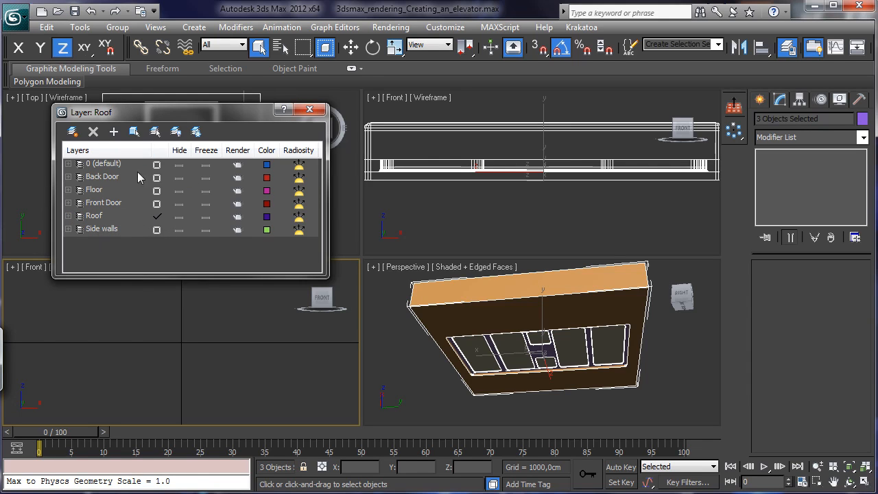
pyautogui.click(157, 165)
pyautogui.click(309, 109)
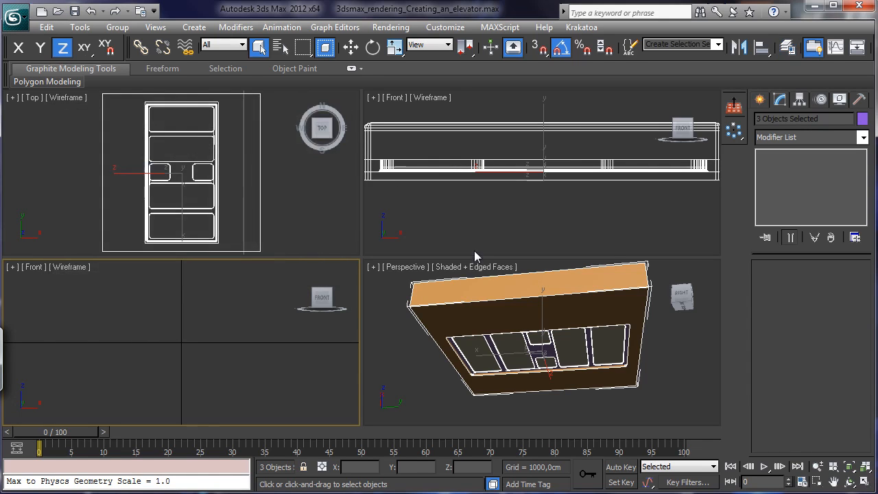
# - End the isolation of the roof objects and view the whole elevator in the Perspective view
pyautogui.click(865, 469)
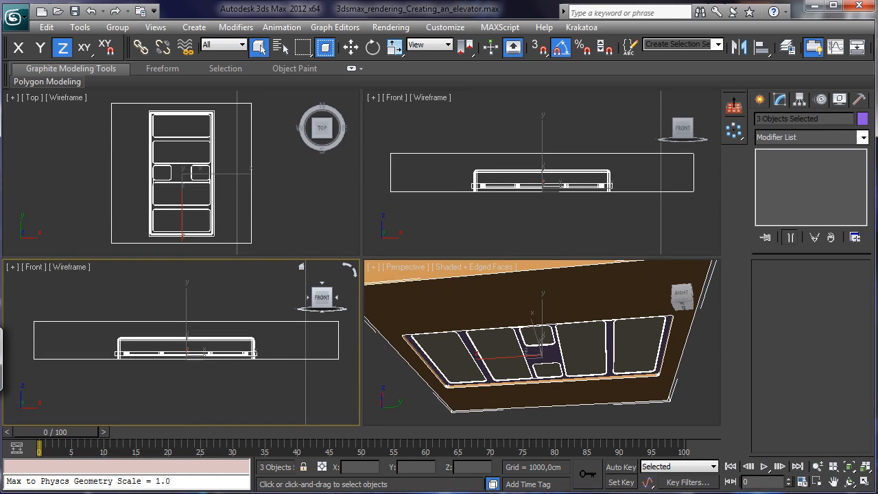
pyautogui.hotkey('alt', 'q')
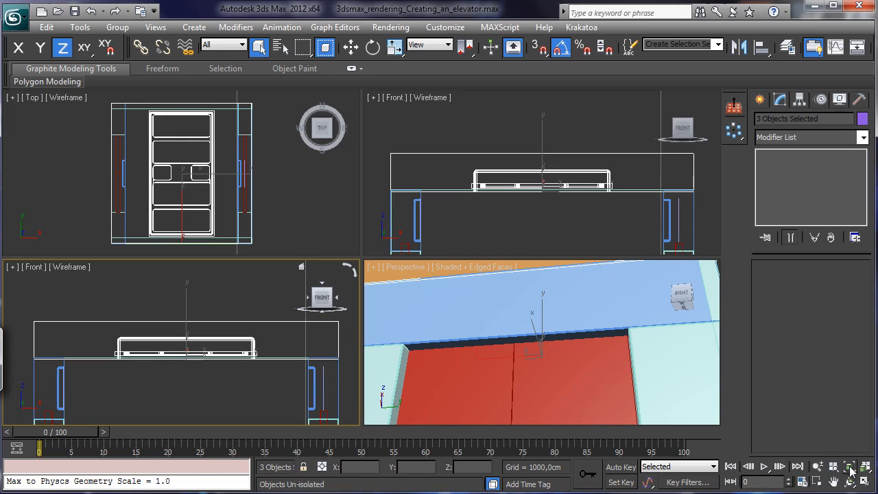
pyautogui.click(818, 466)
pyautogui.moveTo(603, 356); pyautogui.dragTo(796, 414)
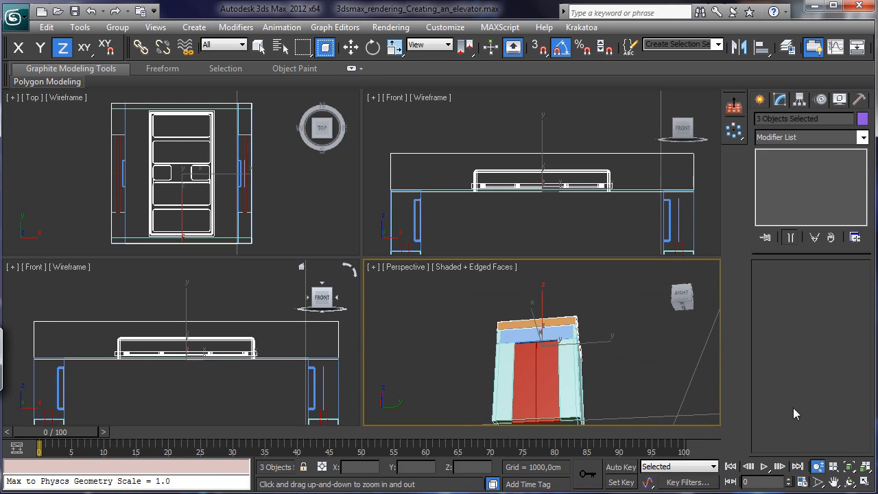
pyautogui.click(850, 484)
pyautogui.moveTo(548, 363); pyautogui.dragTo(560, 416)
# - Create a standard target camera in the Top view, placed at the front door and aimed at the cabin's centre
pyautogui.click(759, 99)
pyautogui.click(779, 121)
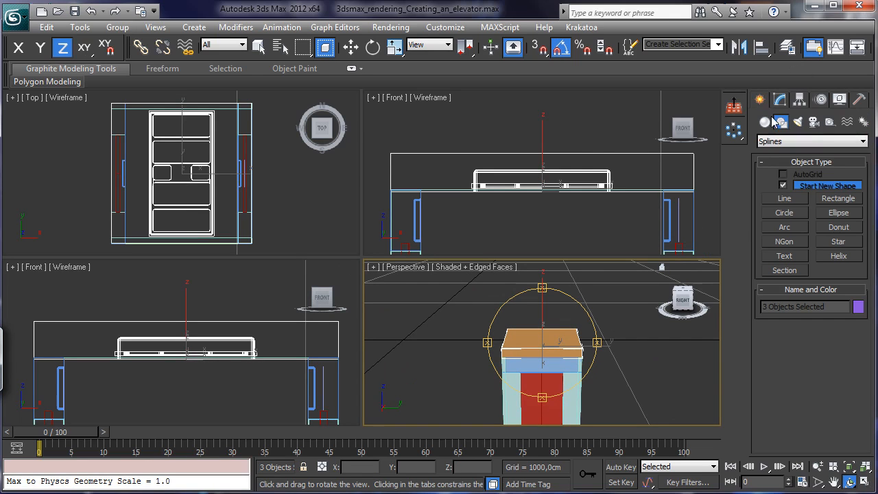
pyautogui.click(814, 122)
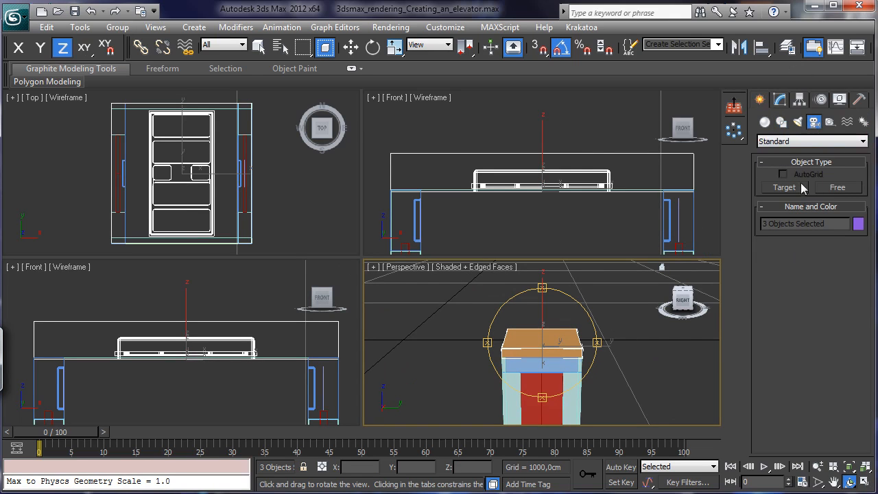
pyautogui.click(786, 187)
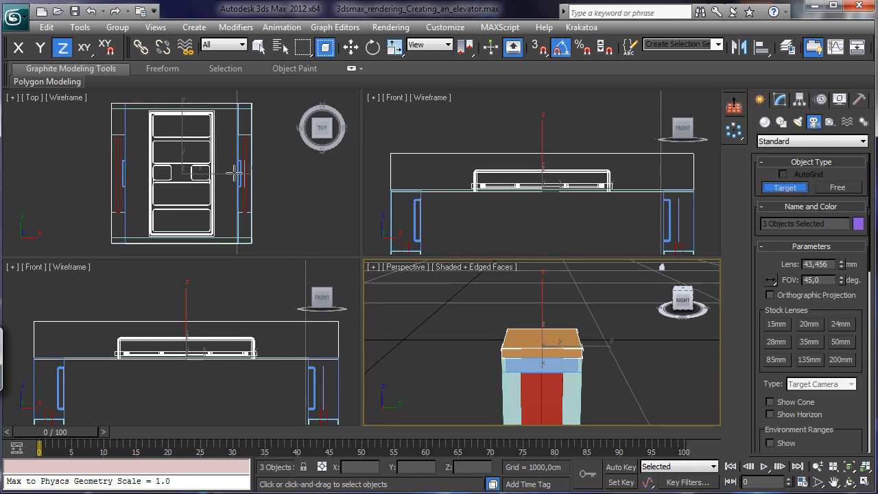
pyautogui.moveTo(235, 174); pyautogui.dragTo(186, 172)
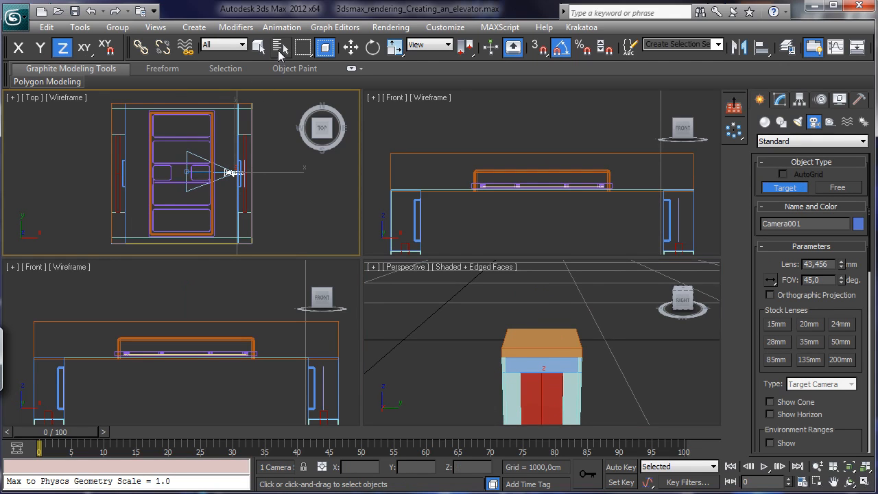
pyautogui.click(258, 47)
# - Show the whole cabin with the camera in the smaller Front view and switch the Perspective viewport to Camera001
pyautogui.rightClick(259, 393)
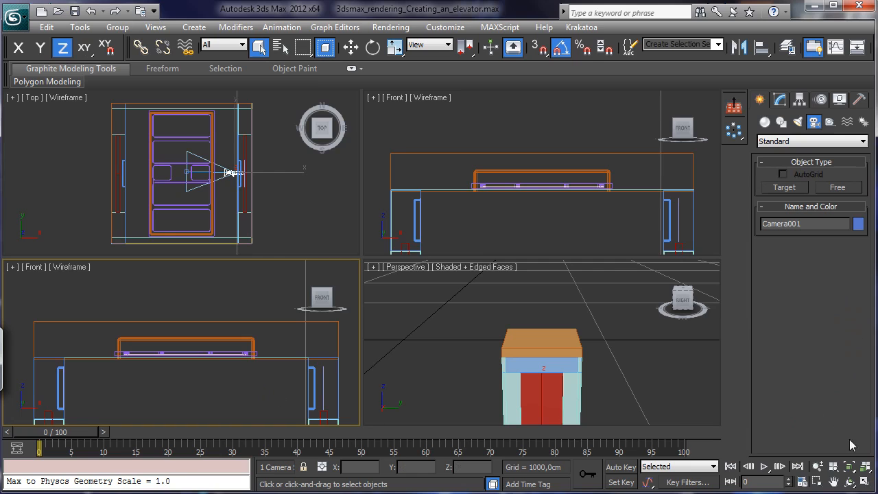
pyautogui.hotkey('alt', 'z')
pyautogui.moveTo(208, 318); pyautogui.dragTo(237, 405)
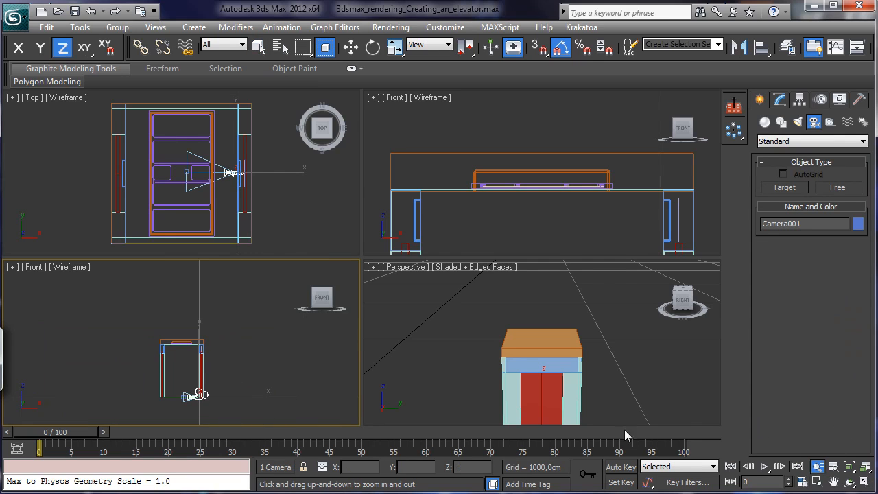
pyautogui.hotkey('ctrl', 'p')
pyautogui.moveTo(274, 364); pyautogui.dragTo(295, 314)
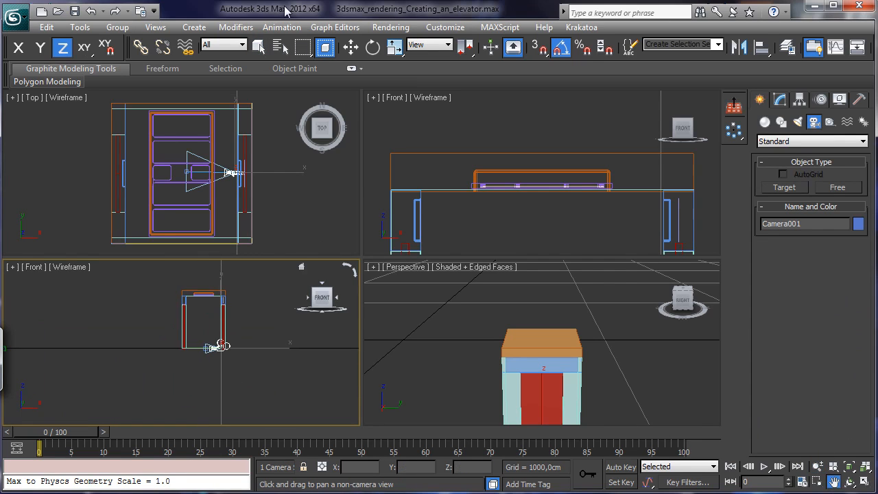
pyautogui.click(259, 46)
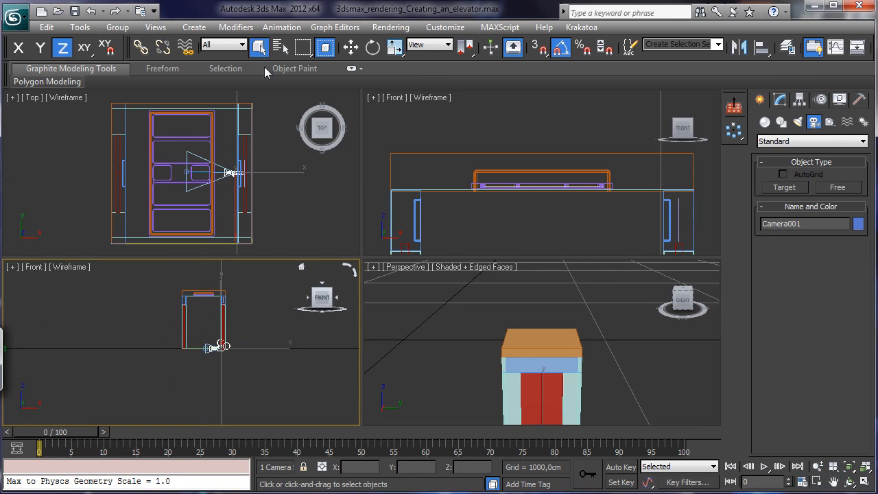
pyautogui.click(411, 267)
pyautogui.moveTo(480, 283)
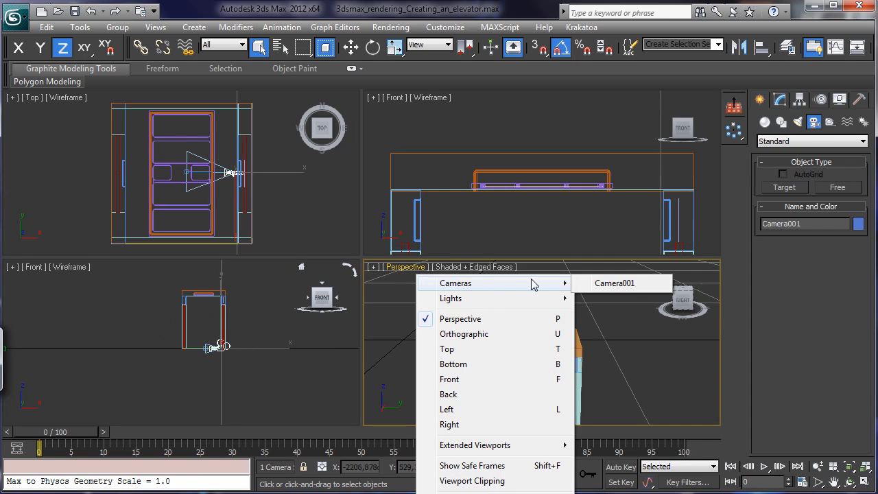
pyautogui.click(629, 283)
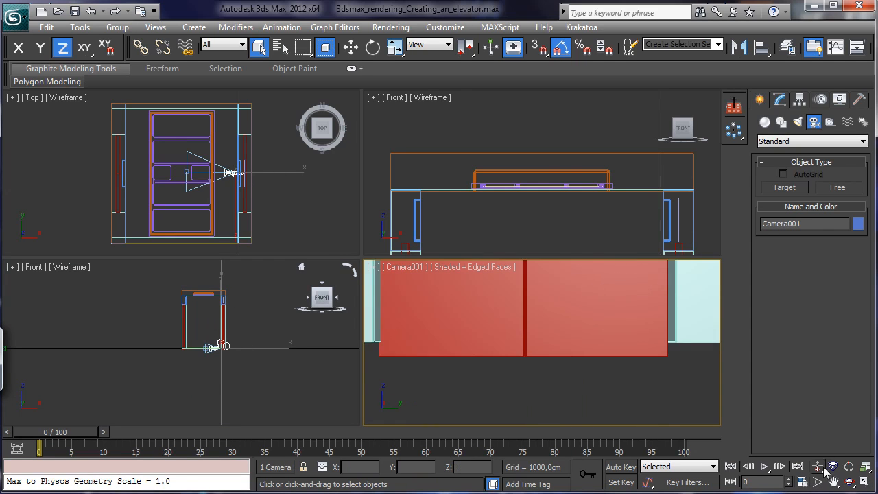
# - Select the target of Camera001 and raise it in the Front view to a height of about 54 cm
pyautogui.rightClick(235, 377)
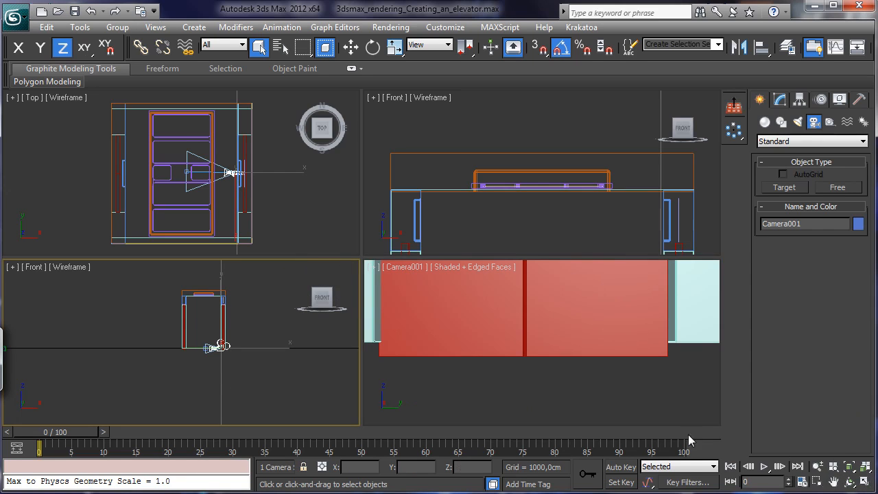
pyautogui.click(865, 481)
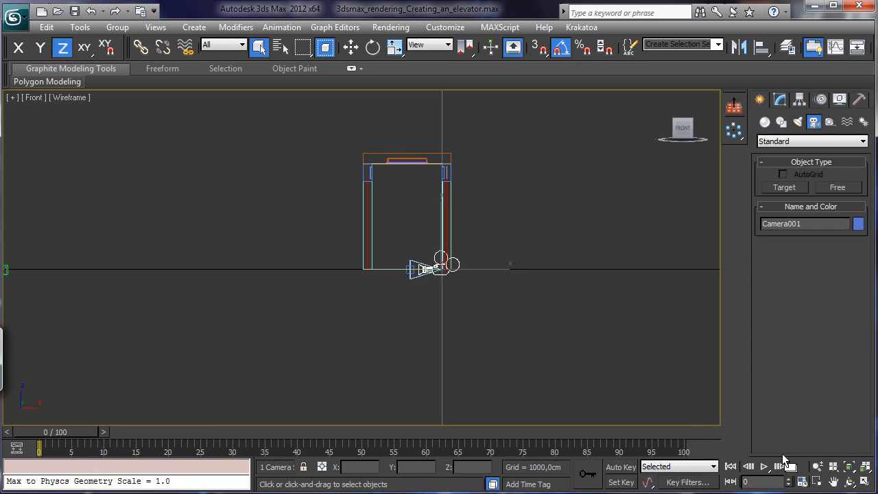
pyautogui.click(409, 270)
pyautogui.press('w')
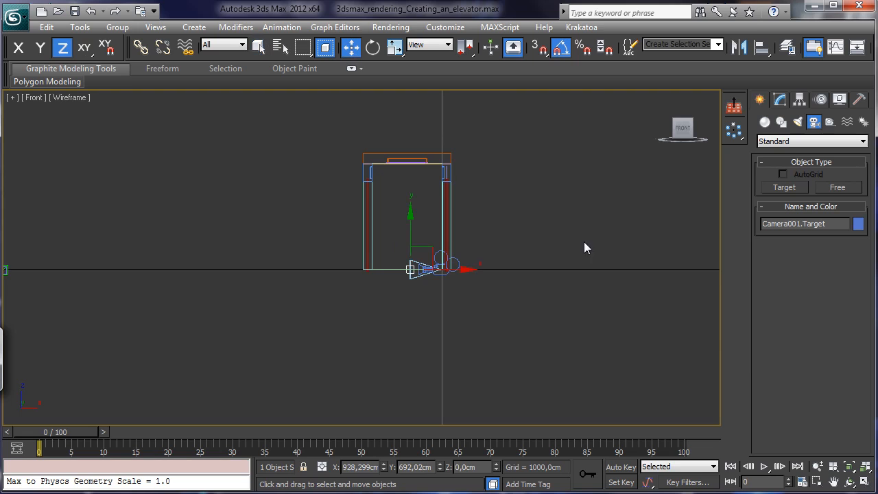
pyautogui.click(861, 482)
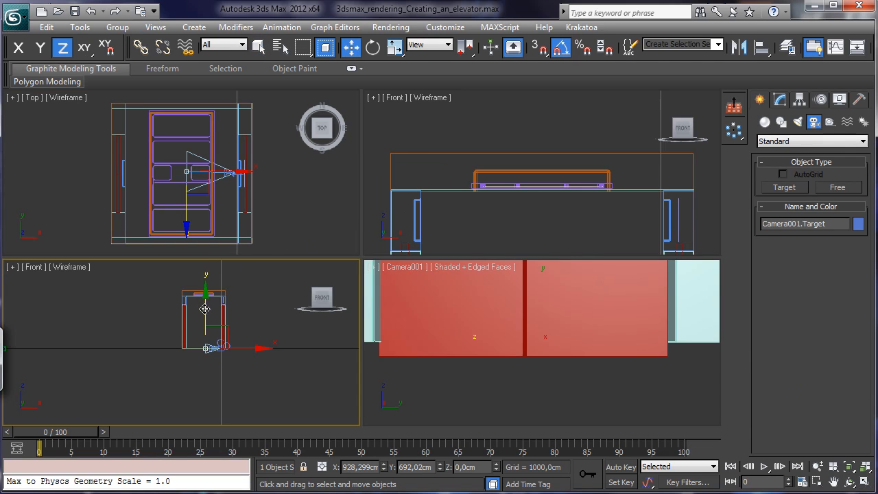
pyautogui.moveTo(204, 309); pyautogui.dragTo(204, 298)
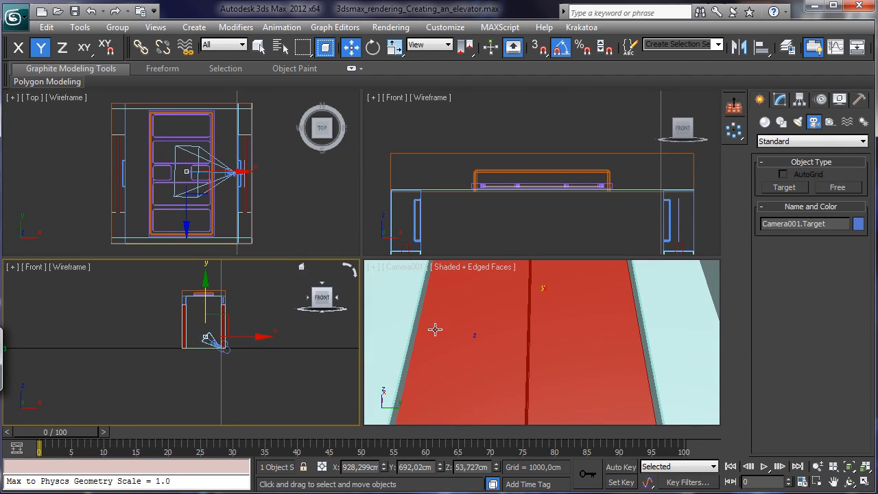
pyautogui.click(224, 323)
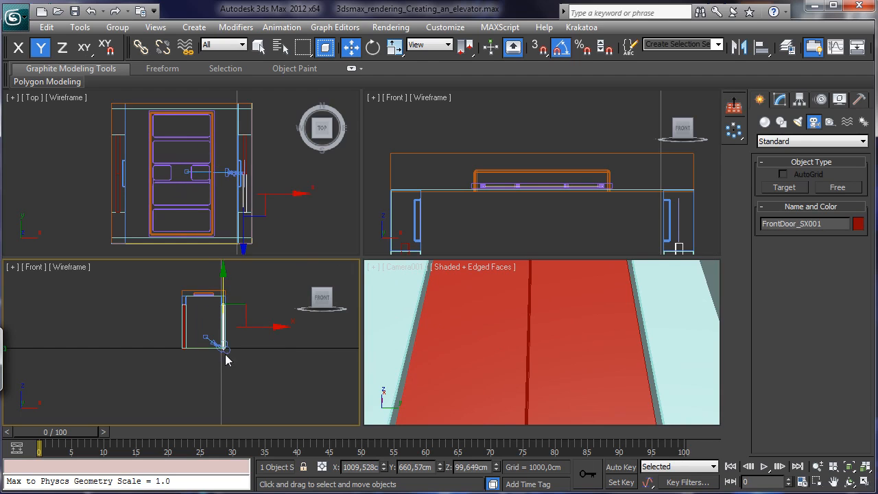
# - Move Camera001 back out of the cabin in the Front view, to about X 1076 cm and Z 28.5 cm
pyautogui.click(218, 341)
pyautogui.moveTo(234, 324); pyautogui.dragTo(258, 318)
pyautogui.click(537, 317)
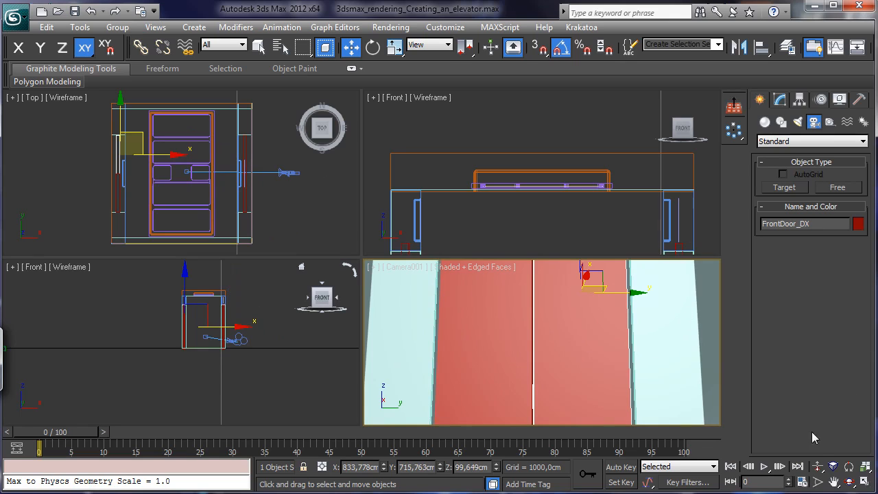
# - Slide the two front door panels apart along Y in the Top view, FrontDoor_DX001 to about 744 cm and FrontDoor_SX001 to about 620 cm
pyautogui.click(209, 202)
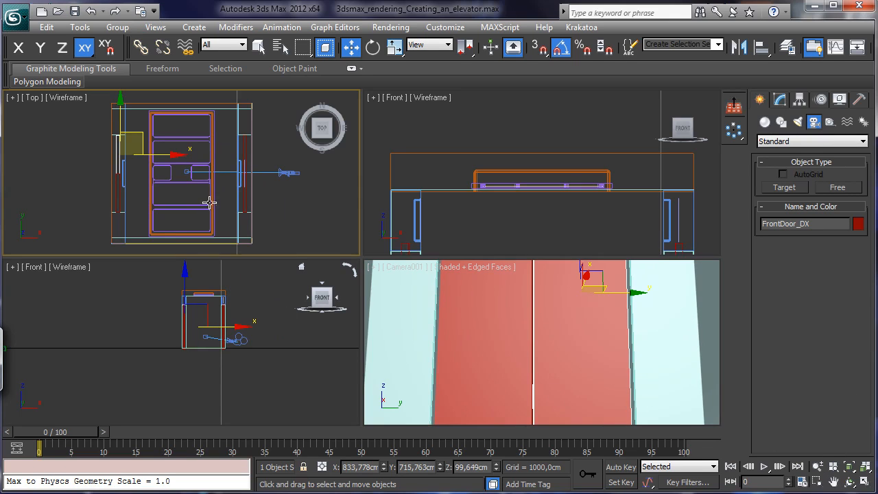
pyautogui.click(245, 152)
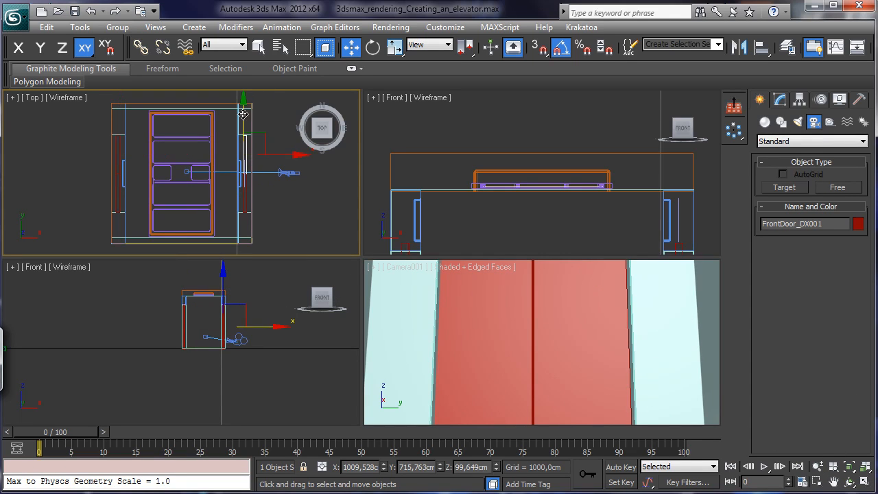
pyautogui.moveTo(243, 114); pyautogui.dragTo(244, 93)
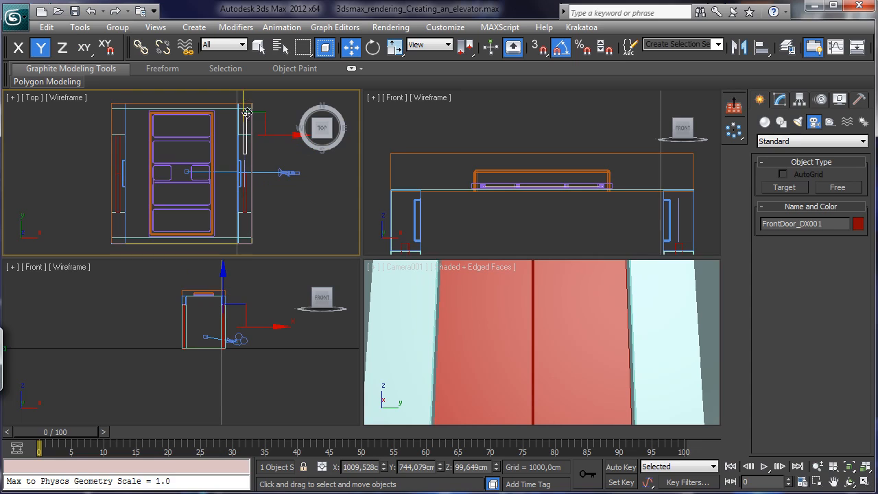
pyautogui.click(246, 202)
pyautogui.moveTo(243, 157); pyautogui.dragTo(245, 183)
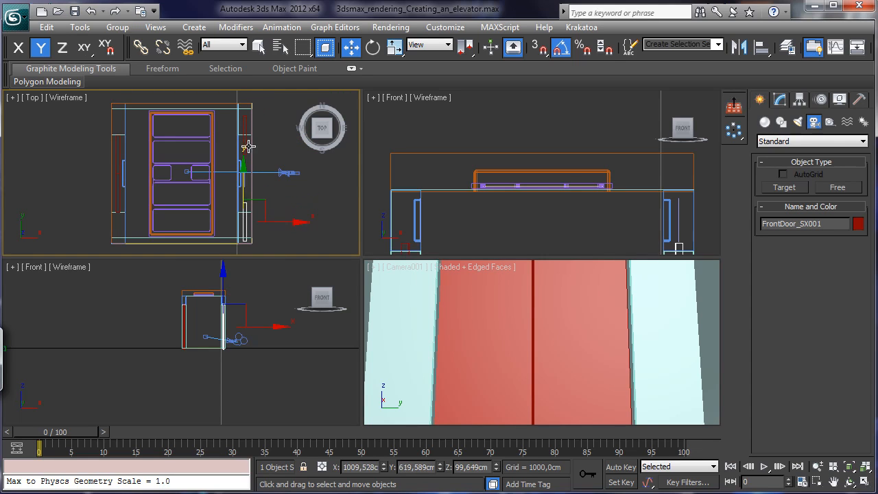
pyautogui.click(248, 140)
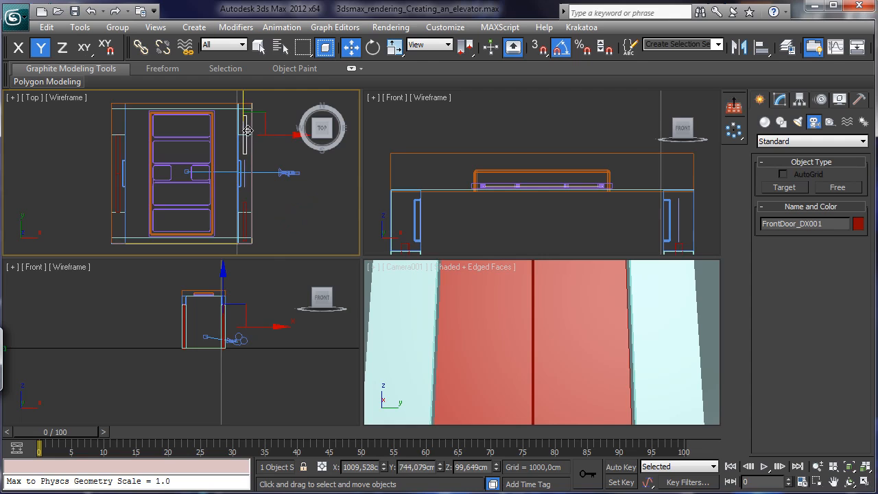
# - Move the target of Camera001 farther away and higher in the Front view, onto the cabin's back doors
pyautogui.click(286, 172)
pyautogui.rightClick(416, 333)
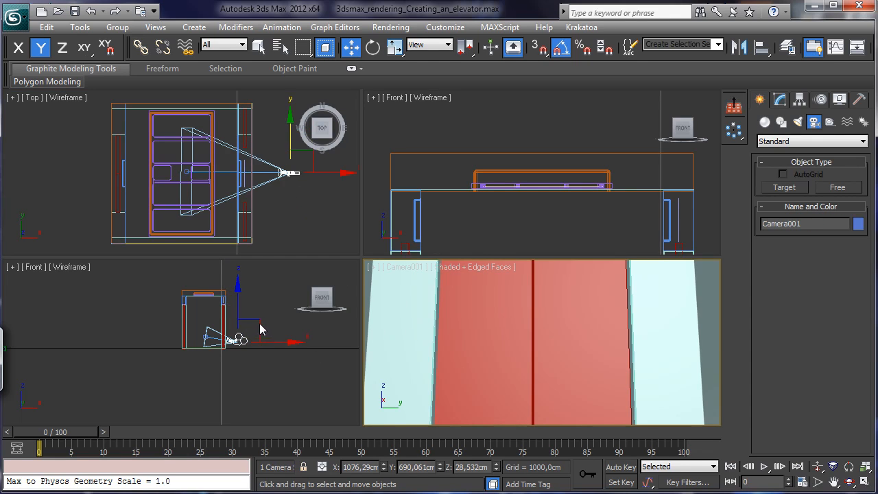
pyautogui.click(205, 338)
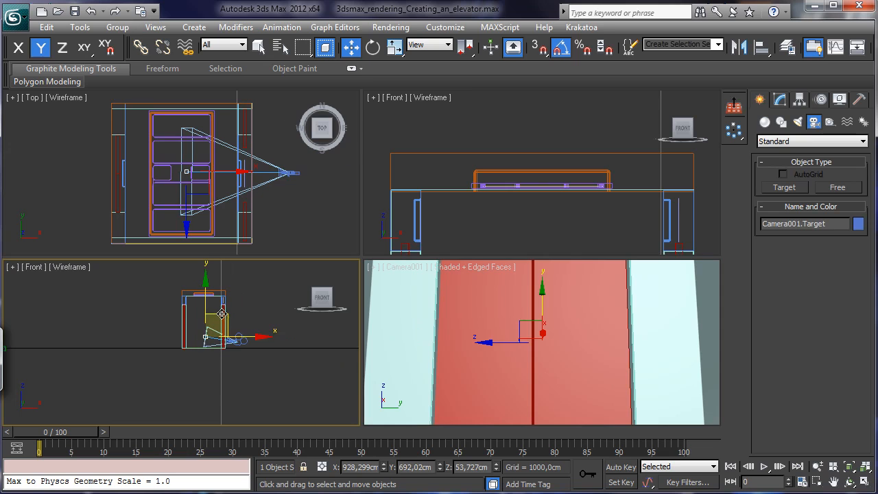
pyautogui.moveTo(221, 313); pyautogui.dragTo(205, 305)
pyautogui.click(241, 341)
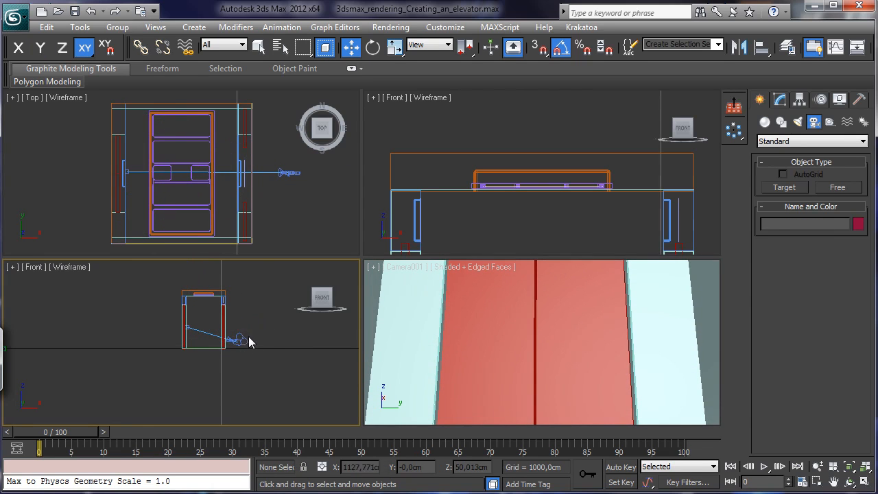
# - Move Camera001 forward into the front doorway in the Front view, to about X 1016 cm and Z 35 cm
pyautogui.click(237, 341)
pyautogui.moveTo(256, 322)
pyautogui.mouseDown()
pyautogui.moveTo(291, 328)
pyautogui.moveTo(242, 321)
pyautogui.mouseUp()
pyautogui.rightClick(546, 336)
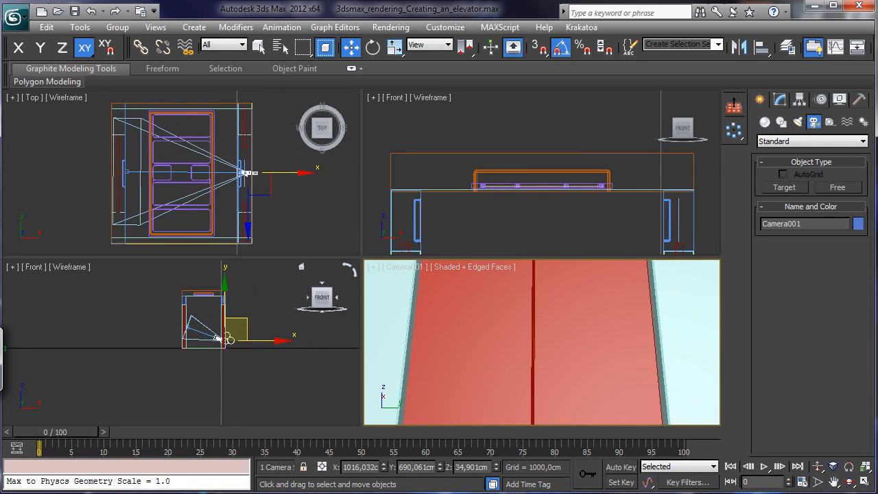
# - Widen the view of Camera001 by reducing its lens to about 22.5 mm
pyautogui.click(780, 100)
pyautogui.moveTo(842, 290); pyautogui.dragTo(844, 300)
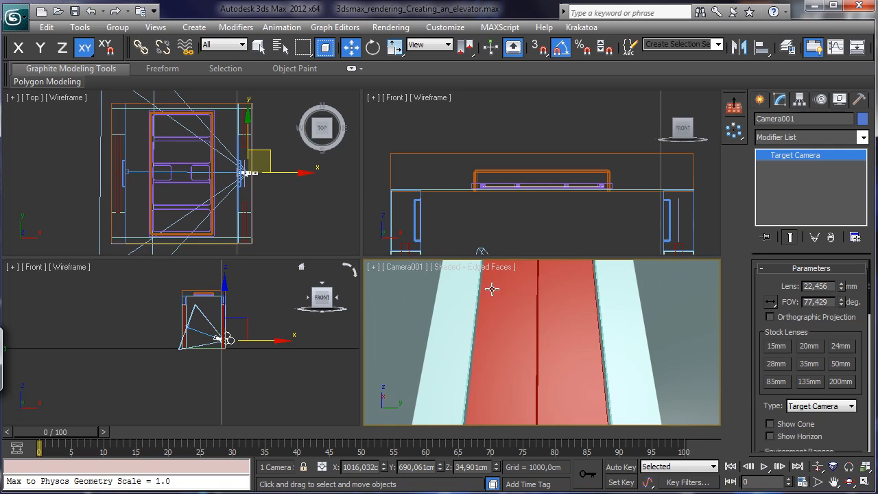
pyautogui.rightClick(422, 305)
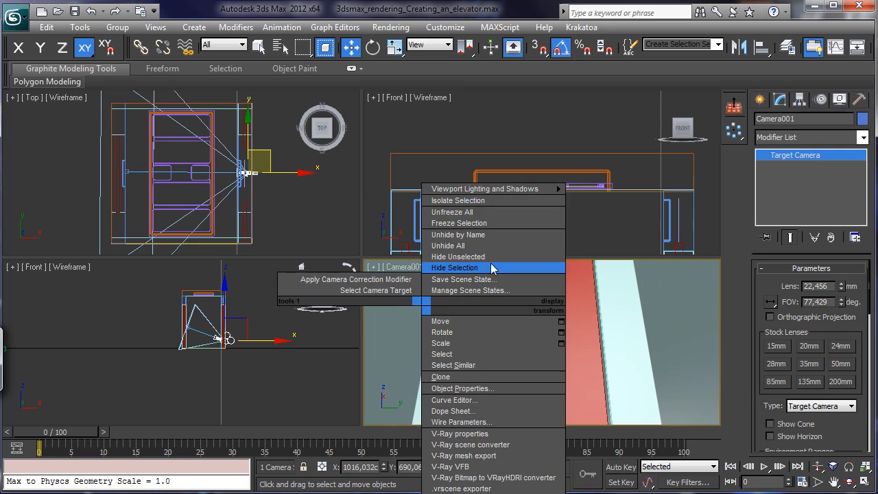
# - Set the render output size to a tall portrait format with a width of 400 pixels
pyautogui.click(676, 52)
pyautogui.moveTo(682, 54); pyautogui.dragTo(554, 51)
pyautogui.click(816, 51)
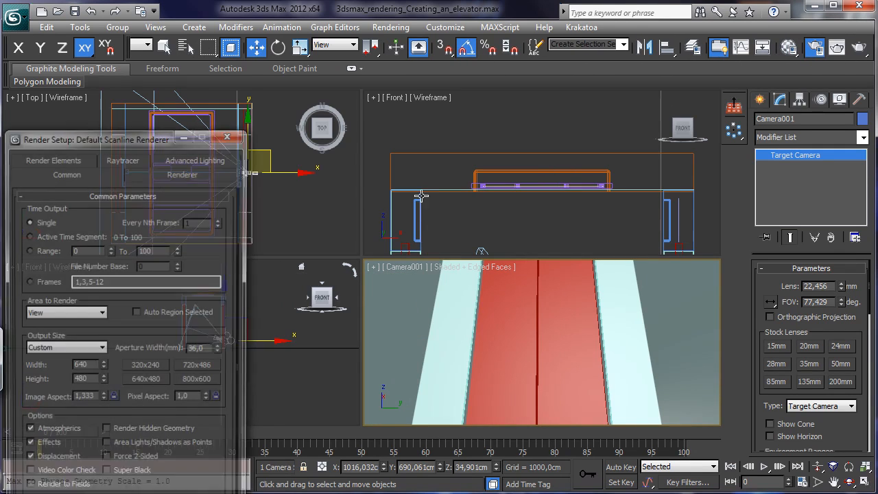
pyautogui.moveTo(107, 137); pyautogui.dragTo(185, 39)
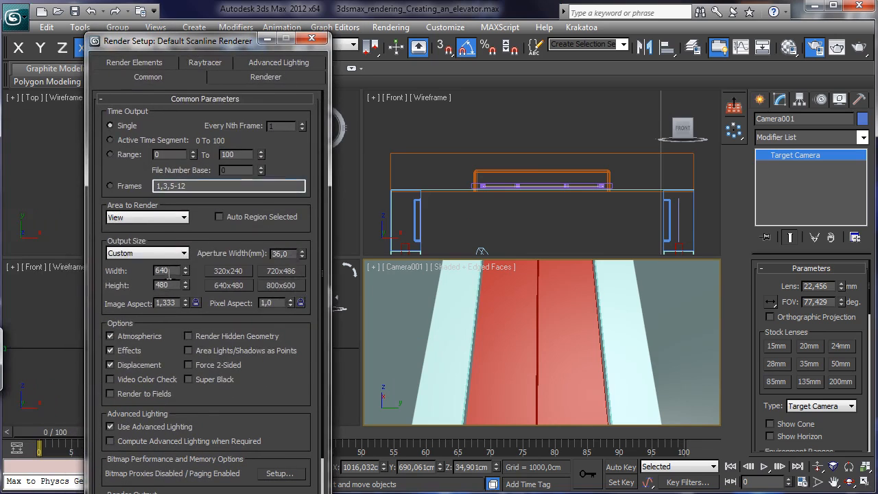
pyautogui.write('400')
pyautogui.press('Tab')
pyautogui.press('Return')
pyautogui.click(312, 38)
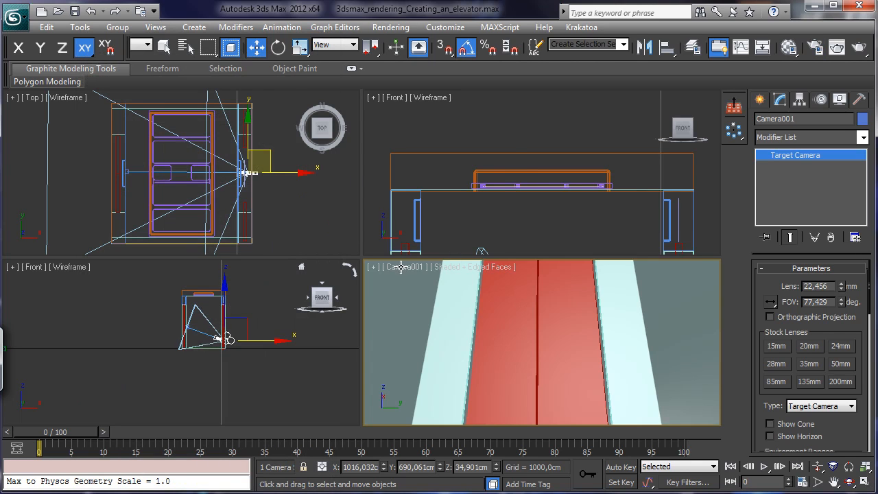
# - Show the safe frames in the Camera001 viewport
pyautogui.click(381, 268)
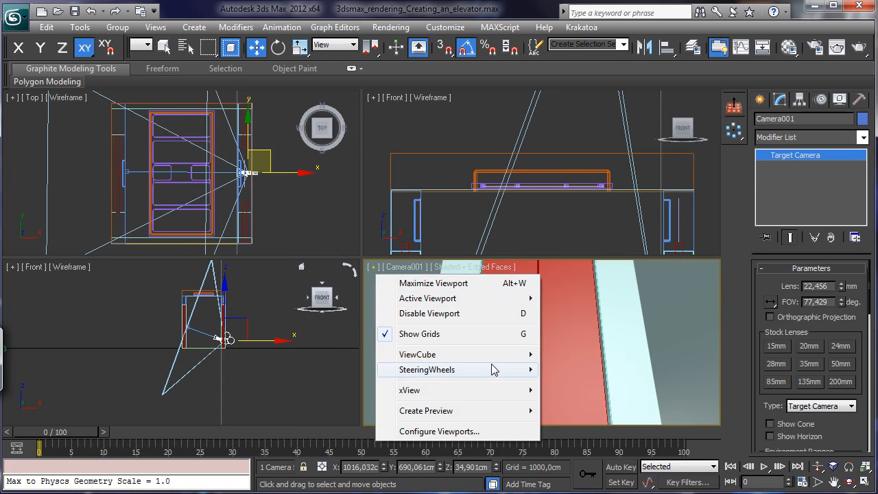
pyautogui.click(404, 267)
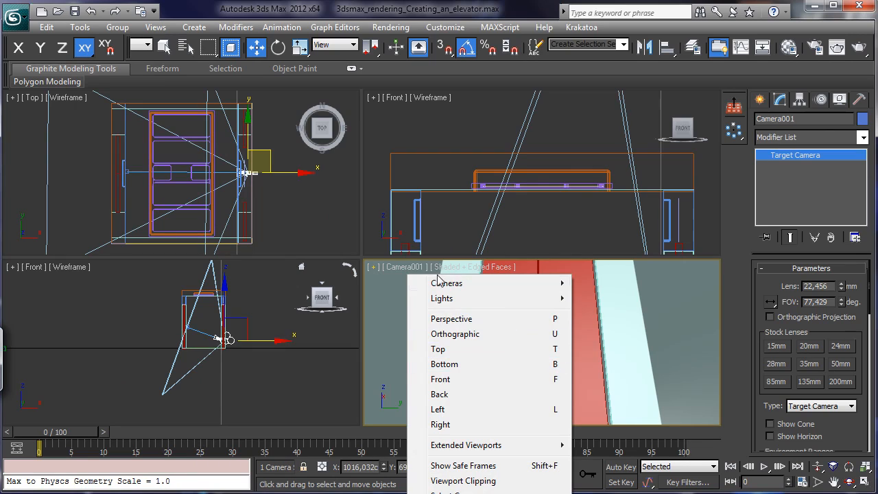
pyautogui.click(468, 465)
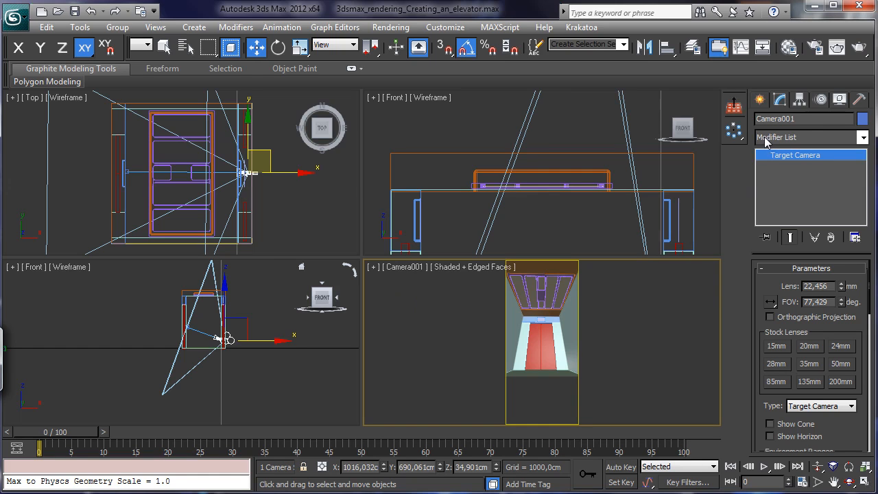
# - Set the render output width to 500
pyautogui.click(816, 52)
pyautogui.doubleClick(168, 271)
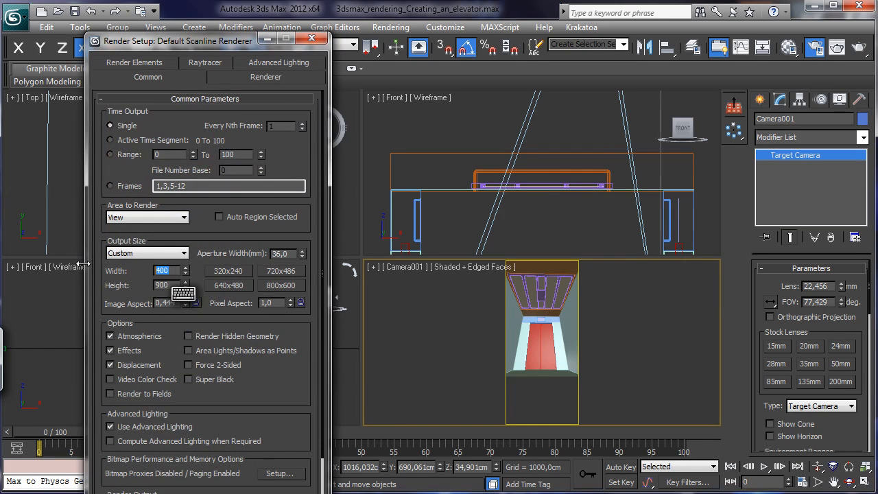
pyautogui.write('500')
pyautogui.press('Return')
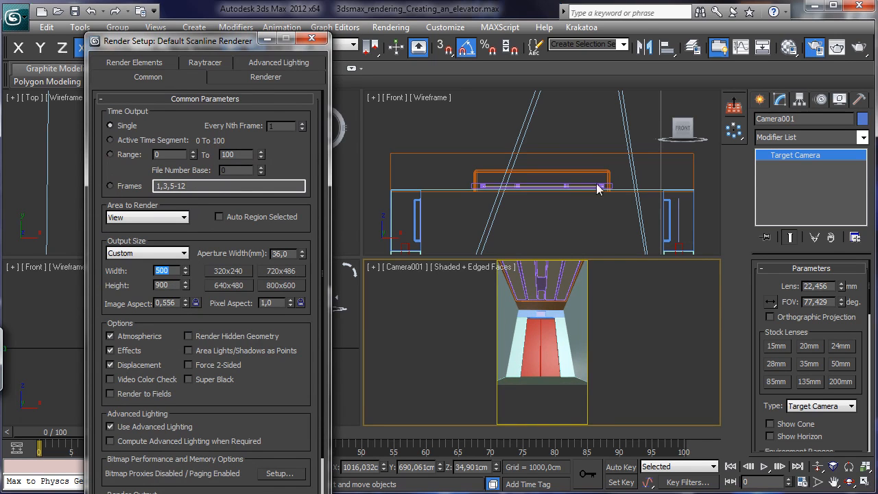
pyautogui.click(312, 39)
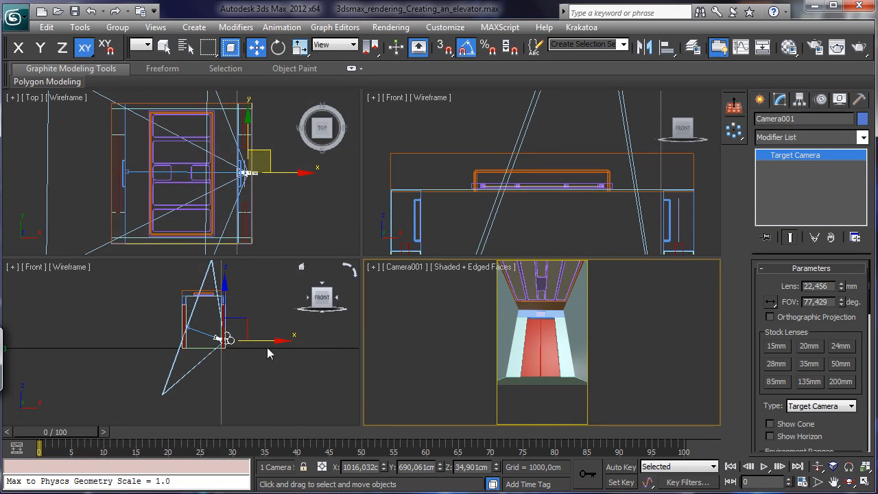
# - Move the camera slightly up and into the elevator in the Front view, to about X 1012.6 cm and Z 41.2 cm
pyautogui.click(188, 319)
pyautogui.click(227, 338)
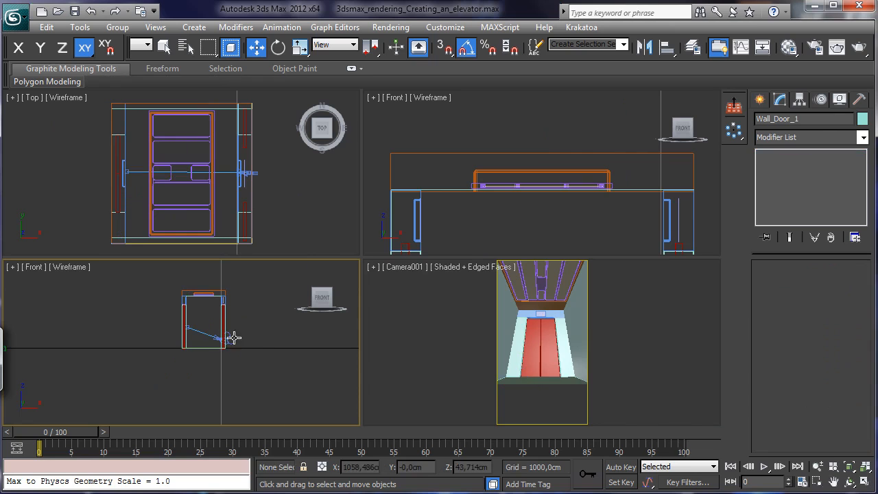
pyautogui.moveTo(238, 321)
pyautogui.mouseDown()
pyautogui.moveTo(206, 317)
pyautogui.moveTo(241, 318)
pyautogui.mouseUp()
pyautogui.rightClick(686, 334)
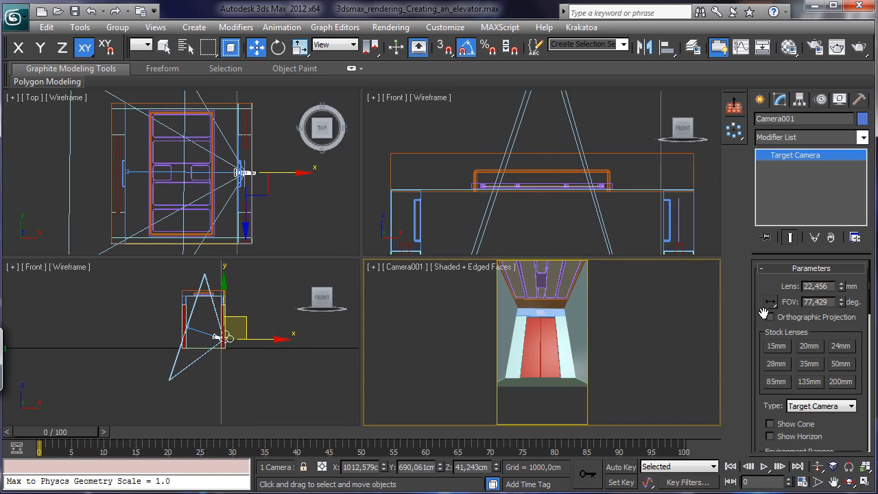
# - Enable manual clipping for the camera and set its near clip distance to 0 cm
pyautogui.moveTo(761, 288); pyautogui.dragTo(749, 11)
pyautogui.moveTo(816, 316); pyautogui.dragTo(781, 374)
pyautogui.scroll(2, 781, 374)
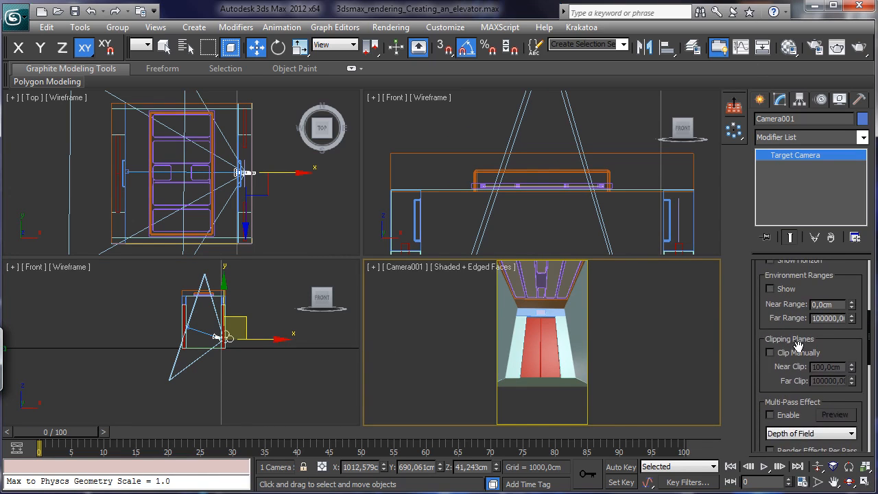
pyautogui.click(795, 353)
pyautogui.moveTo(852, 369); pyautogui.dragTo(846, 465)
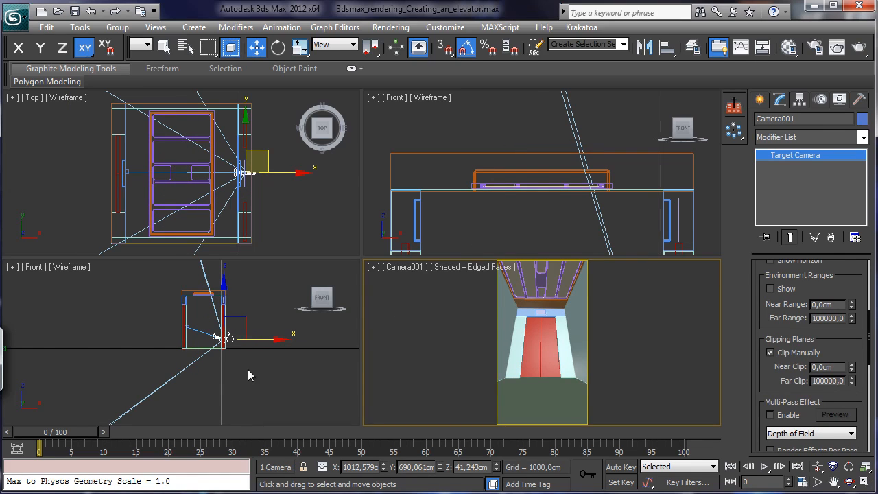
# - Move the camera slightly outward and down in the Front view, to about X 1018.3 cm and Z 34.3 cm
pyautogui.rightClick(248, 370)
pyautogui.click(818, 482)
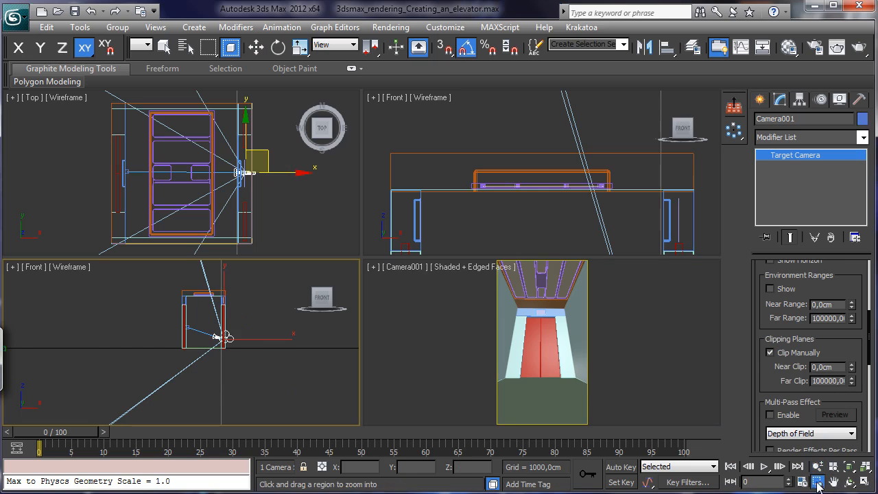
pyautogui.moveTo(190, 281); pyautogui.dragTo(254, 396)
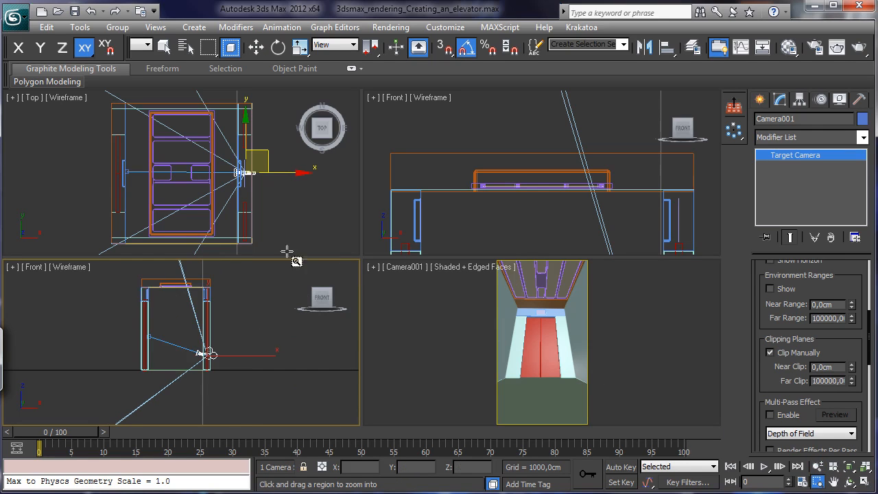
pyautogui.moveTo(131, 268); pyautogui.dragTo(241, 395)
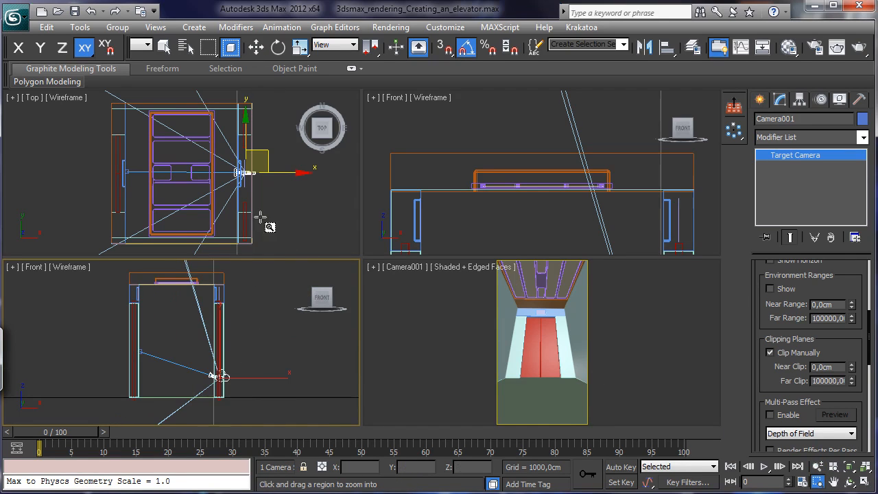
pyautogui.click(256, 46)
pyautogui.moveTo(235, 361); pyautogui.dragTo(240, 364)
# - Narrow the camera's field of view to 45 degrees, with a 43.456 mm lens
pyautogui.rightClick(670, 337)
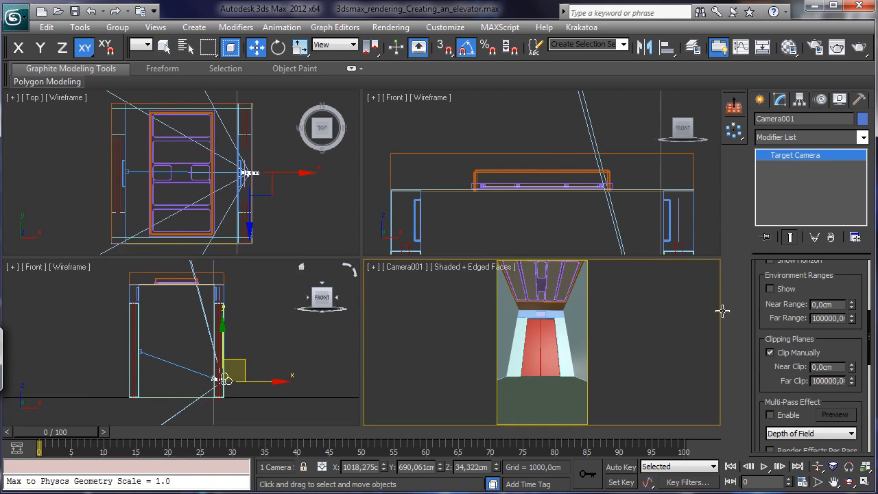
pyautogui.scroll(5, 853, 280)
pyautogui.moveTo(842, 287); pyautogui.dragTo(843, 271)
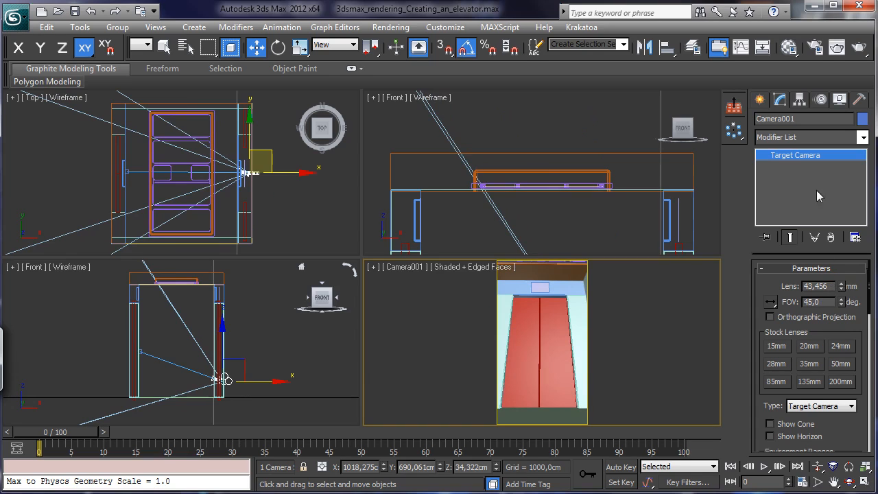
# - Set the render output width to 600, keeping the height at 900
pyautogui.click(815, 46)
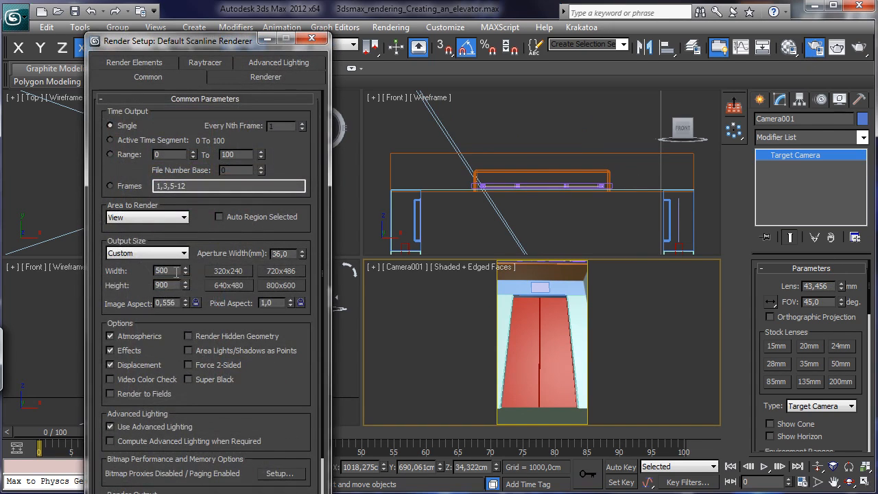
pyautogui.doubleClick(176, 272)
pyautogui.write('600')
pyautogui.press('Return')
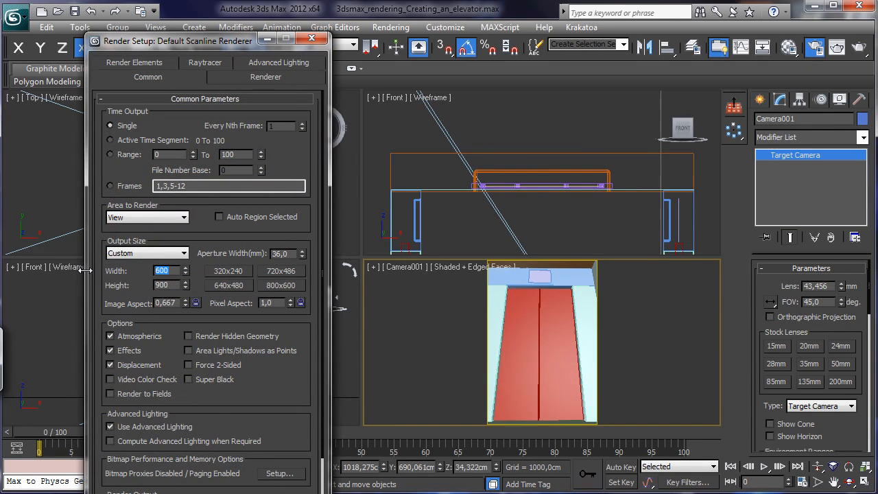
pyautogui.click(311, 38)
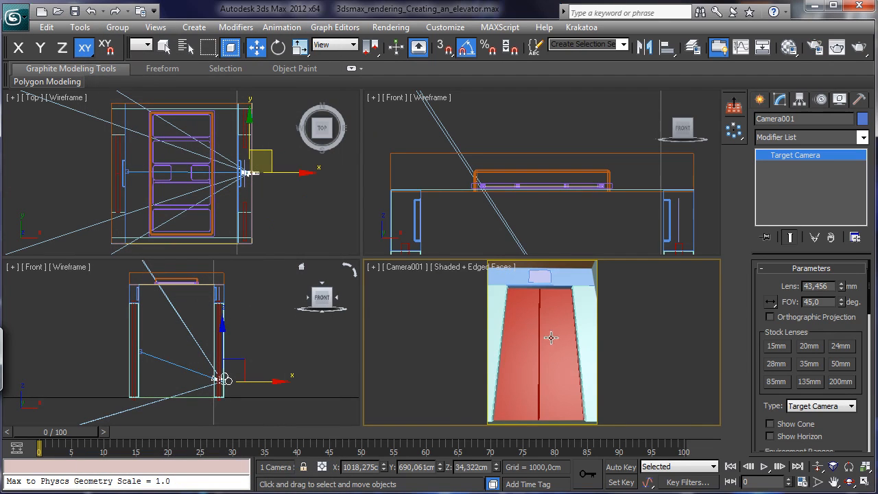
# - Pull the camera back outside the cabin to about X 1078 cm, and move its target to about X 856 cm, Z 117 cm
pyautogui.moveTo(248, 365); pyautogui.dragTo(275, 361)
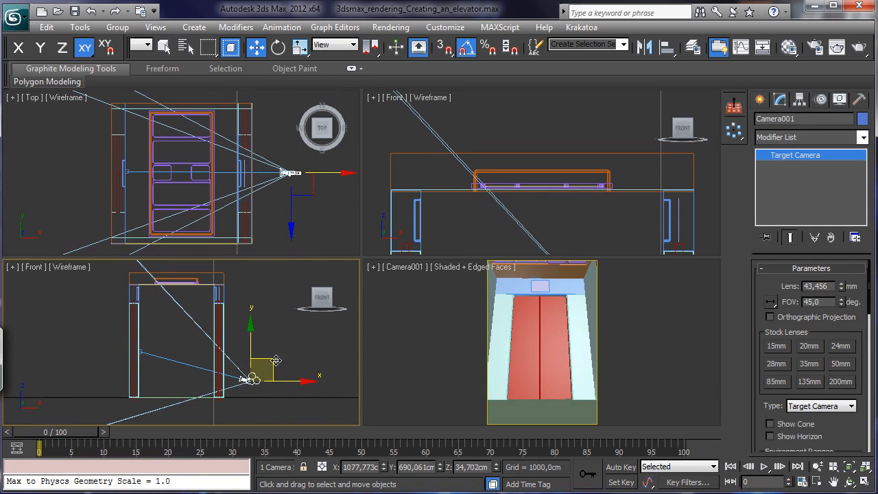
pyautogui.click(135, 355)
pyautogui.click(141, 352)
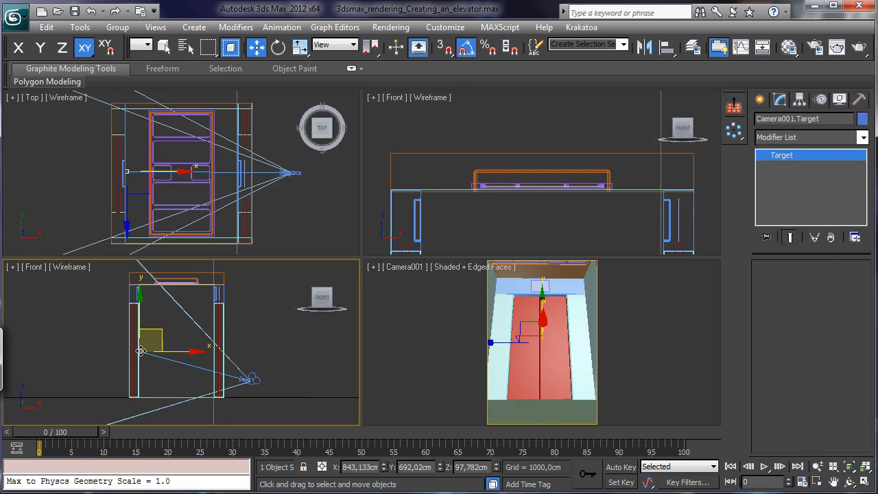
pyautogui.moveTo(154, 331); pyautogui.dragTo(161, 321)
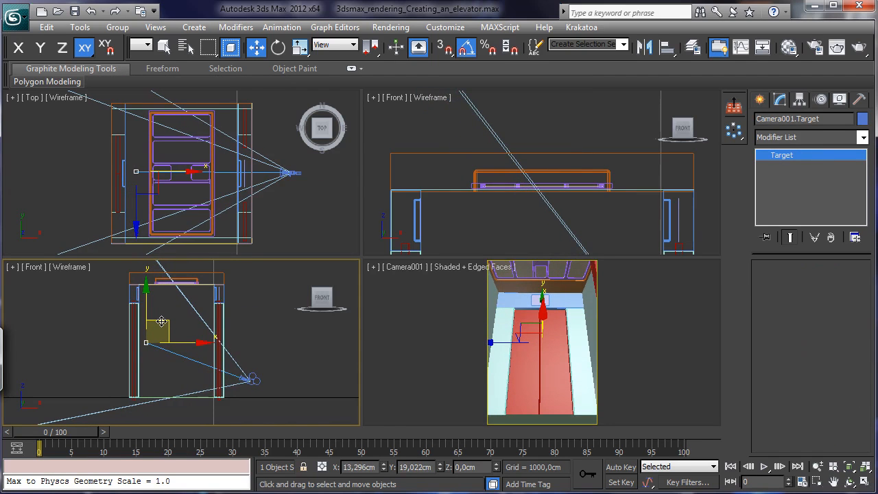
pyautogui.rightClick(417, 323)
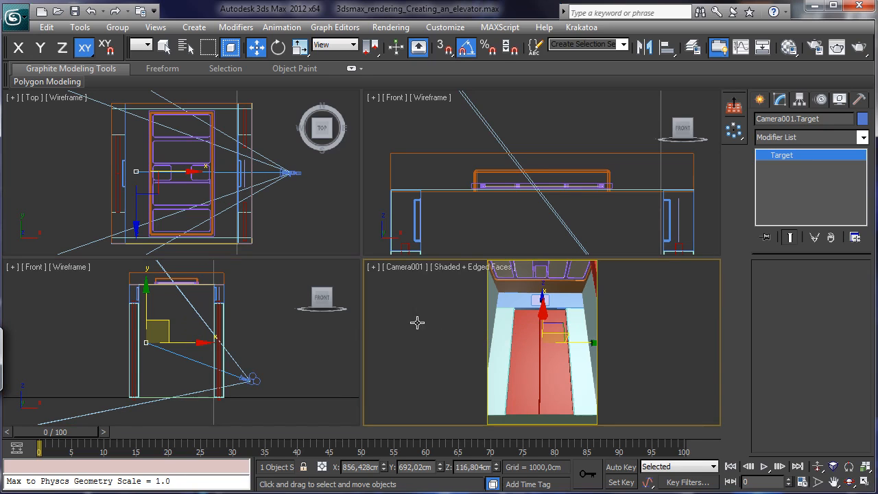
# - Roll the camera so the elevator doors appear slightly tilted in the camera view
pyautogui.click(252, 380)
pyautogui.rightClick(544, 325)
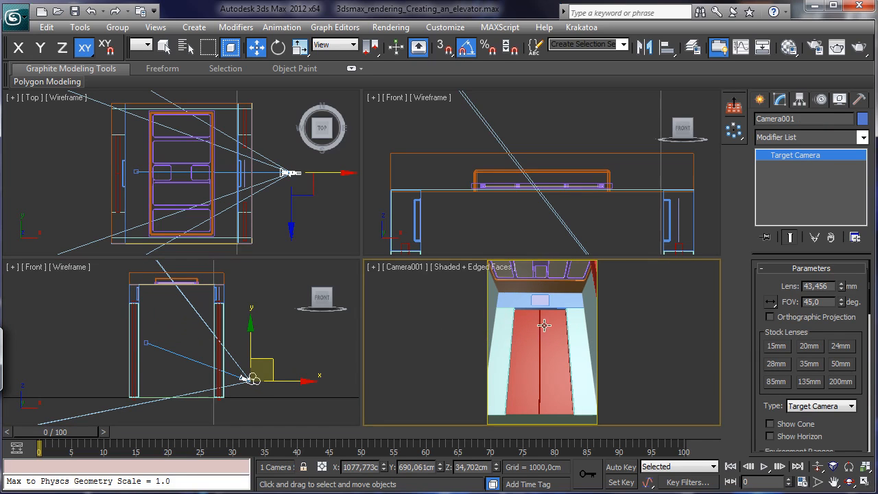
pyautogui.click(849, 467)
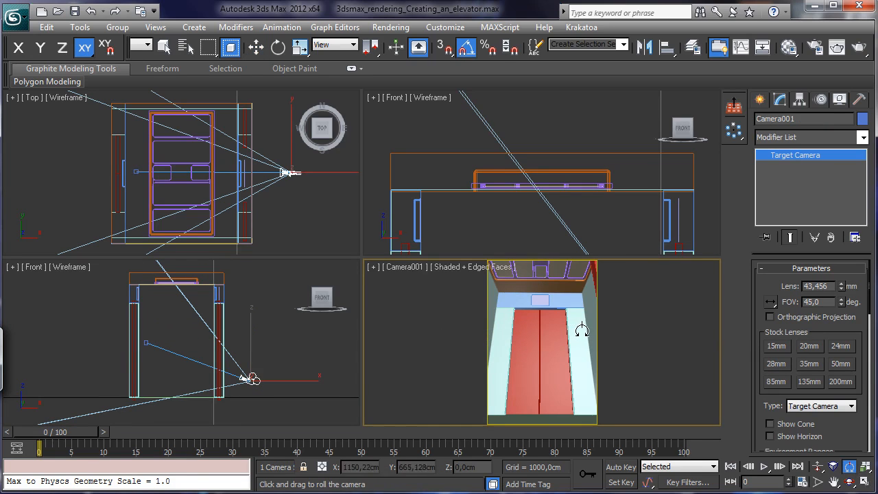
pyautogui.moveTo(581, 330); pyautogui.dragTo(562, 336)
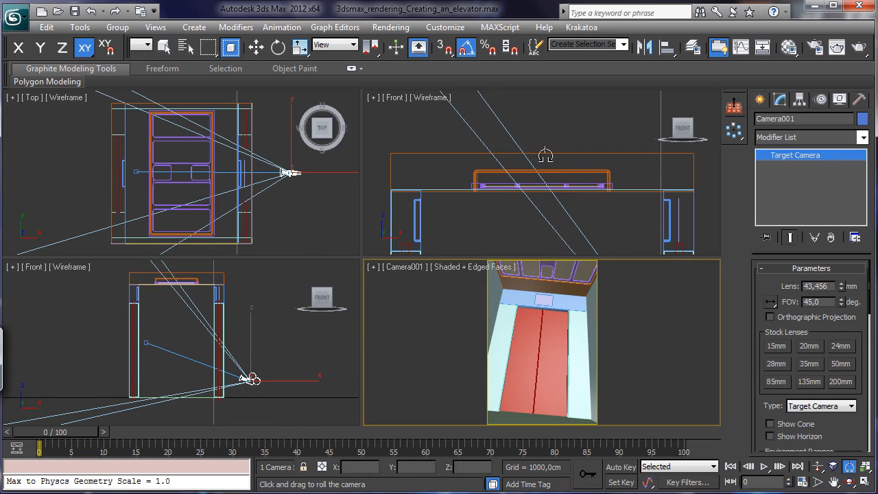
# - Shift the camera sideways along Y in the Top view to about 702.8 cm, and review the framing in the enlarged camera view
pyautogui.click(253, 50)
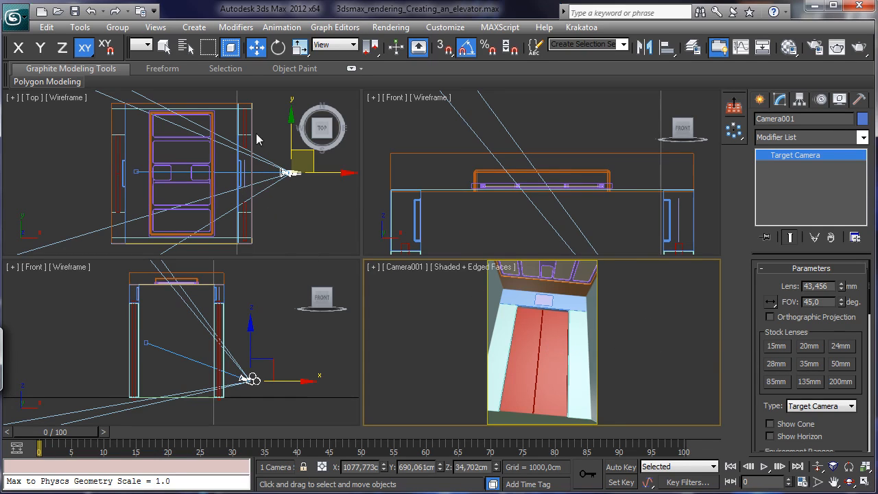
pyautogui.rightClick(259, 156)
pyautogui.moveTo(290, 138); pyautogui.dragTo(290, 130)
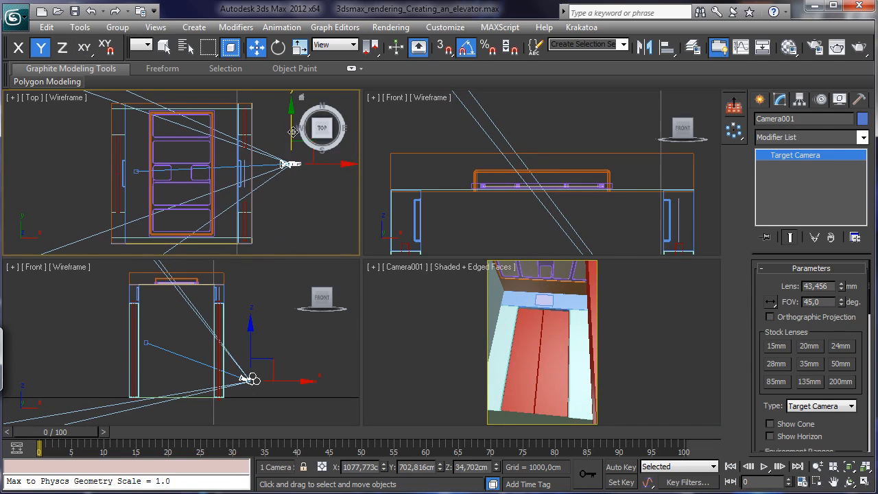
pyautogui.rightClick(467, 348)
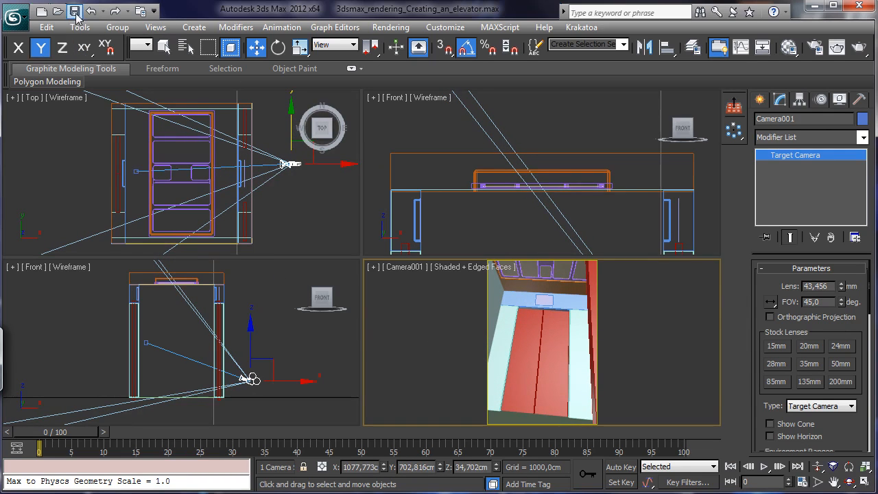
pyautogui.click(864, 480)
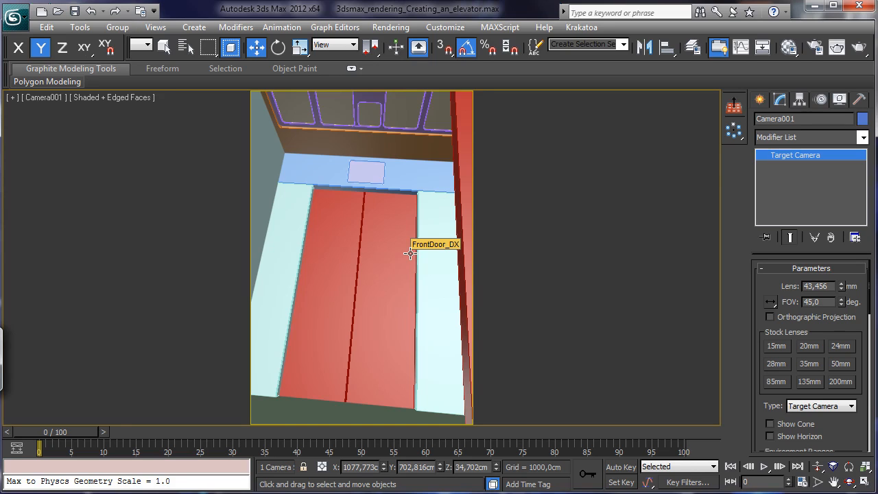
pyautogui.click(866, 482)
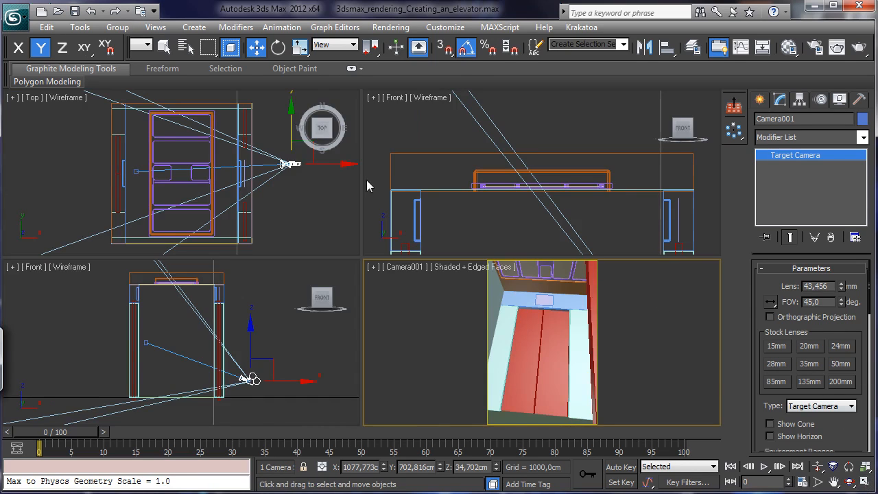
# - Create a photometric free light over the uppermost roof lamp panel in the Top view, accepting the recommended Logarithmic Exposure Control
pyautogui.click(760, 100)
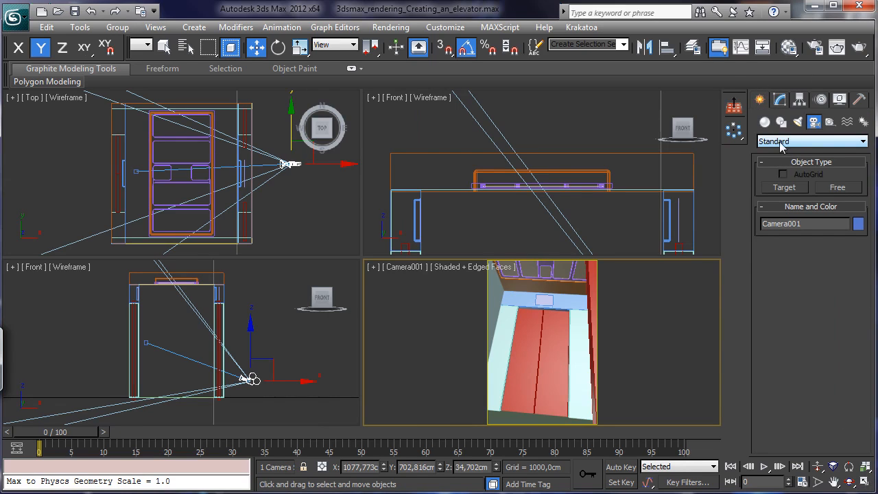
pyautogui.click(563, 274)
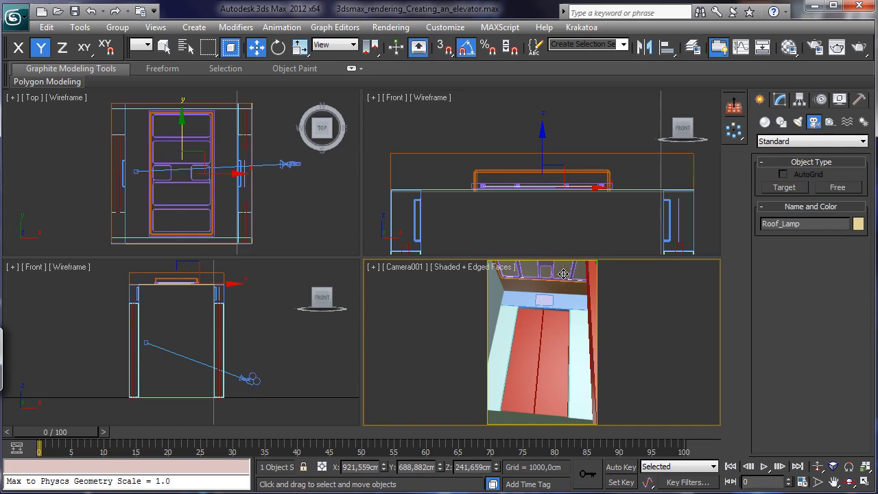
pyautogui.click(797, 122)
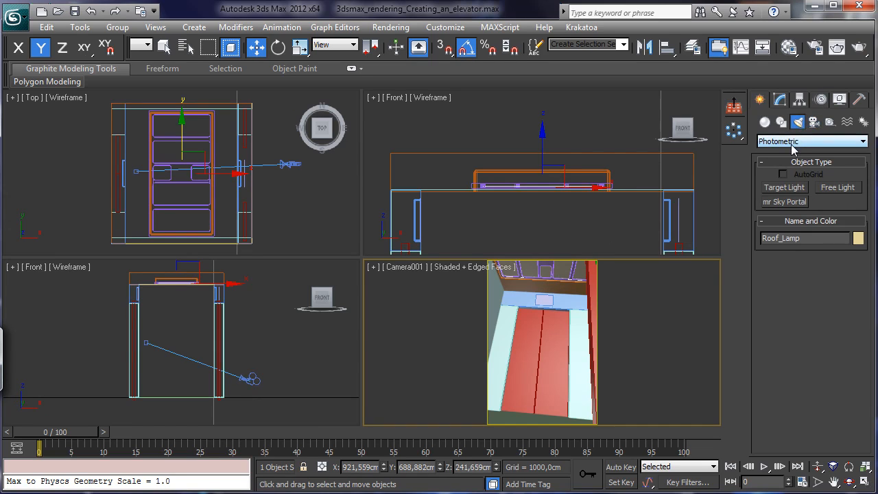
pyautogui.click(837, 189)
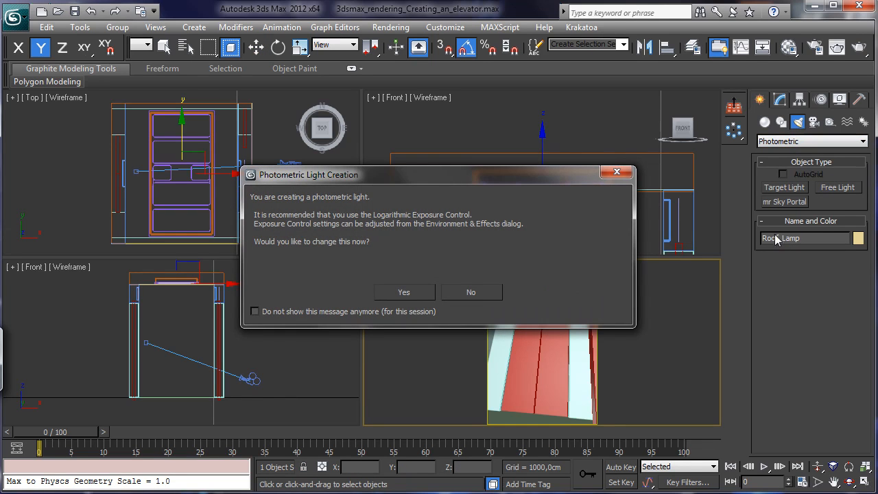
pyautogui.click(412, 296)
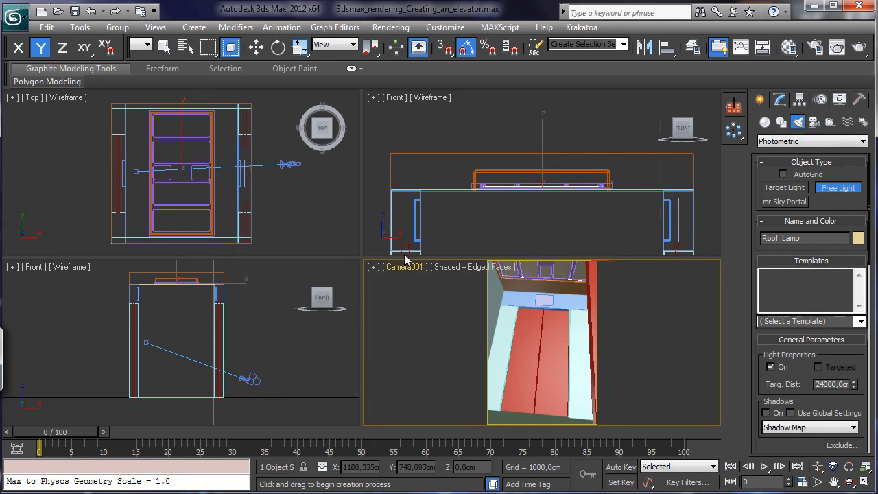
pyautogui.click(180, 125)
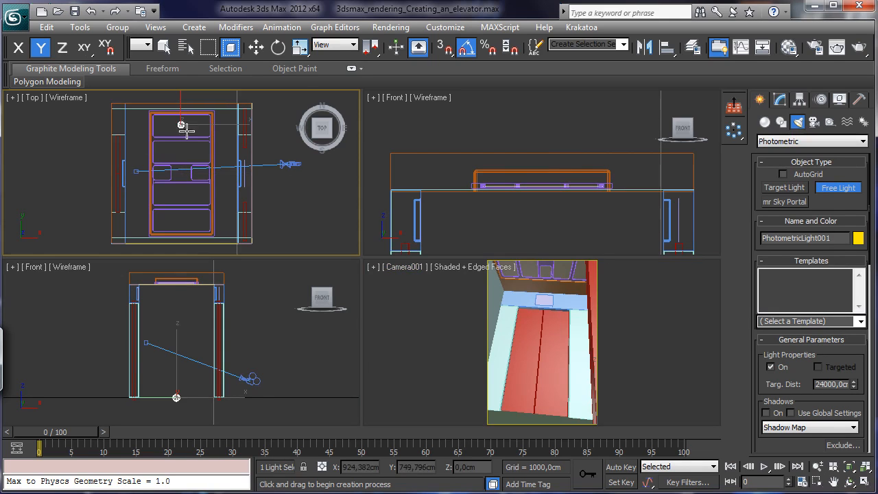
pyautogui.rightClick(211, 147)
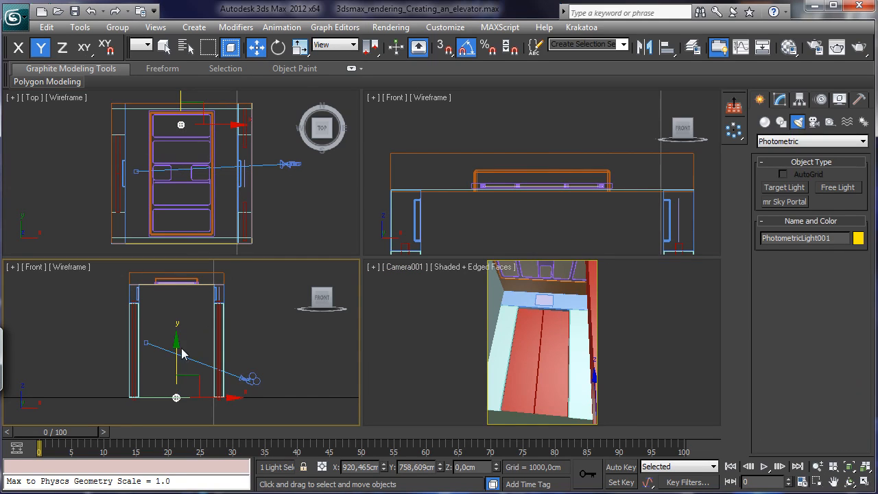
# - Raise the free light to about Z 237.6 cm, just beneath the roof lamp, and open its parameters for editing
pyautogui.moveTo(184, 355); pyautogui.dragTo(186, 242)
pyautogui.click(780, 99)
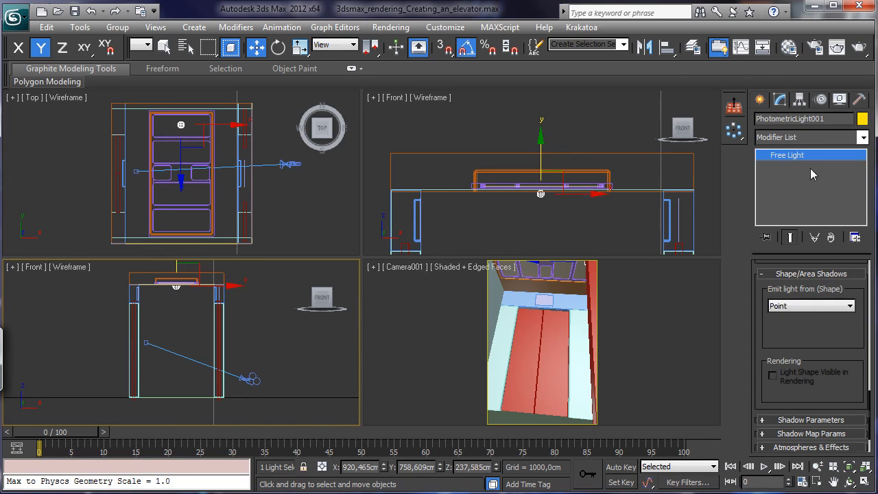
# - Change the light's emitting shape to Rectangle with a length of about 31.72 cm and a width of about 83 cm
pyautogui.click(810, 306)
pyautogui.click(809, 335)
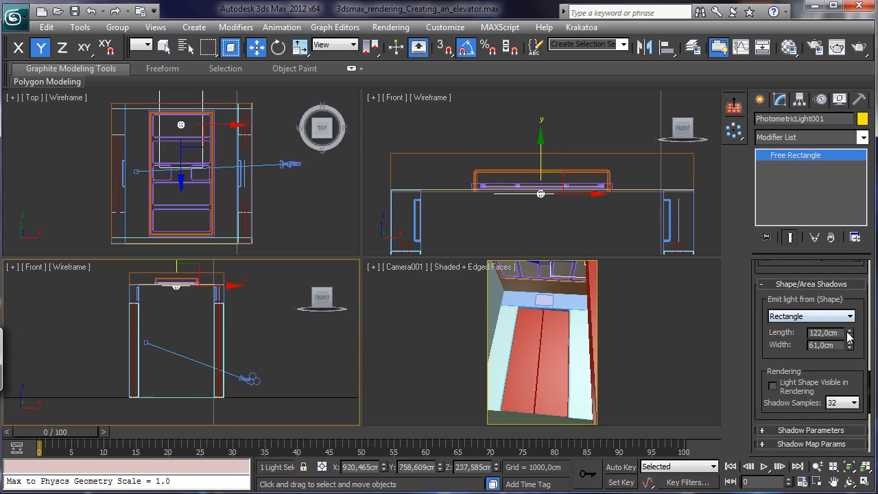
pyautogui.moveTo(849, 336); pyautogui.dragTo(847, 329)
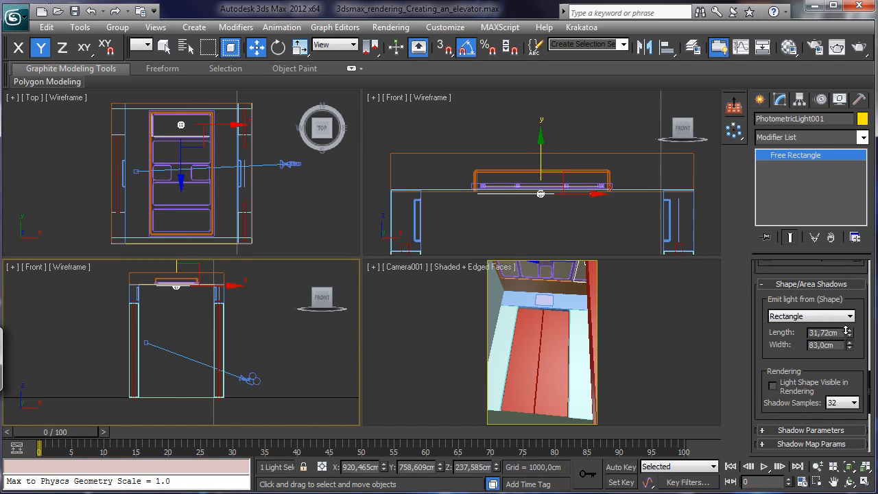
# - Raise the rectangular light into the roof lamp at about Z 242.2 cm and align it with the uppermost lamp panel at about Y 757 cm
pyautogui.rightClick(552, 202)
pyautogui.moveTo(541, 151); pyautogui.dragTo(540, 145)
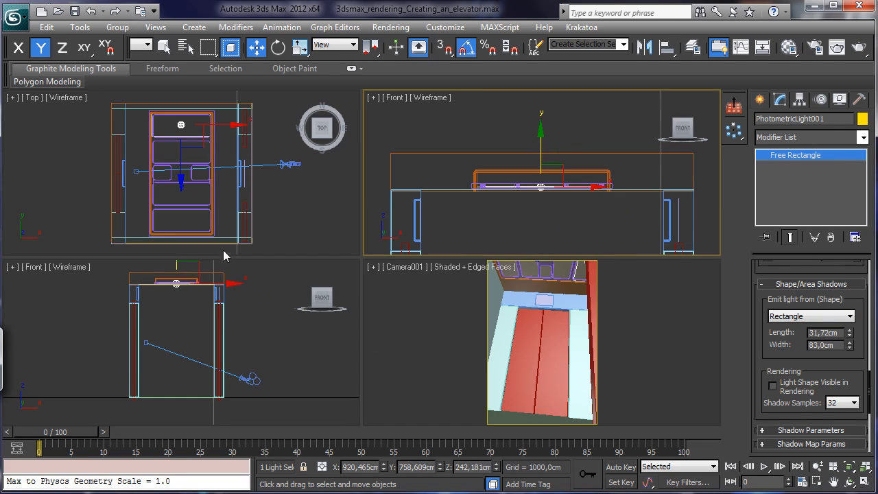
pyautogui.rightClick(207, 153)
pyautogui.click(865, 482)
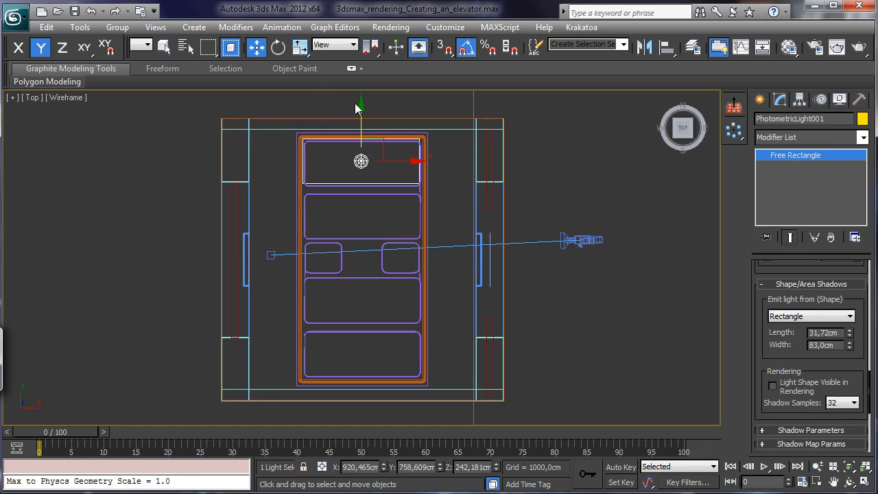
pyautogui.moveTo(356, 120); pyautogui.dragTo(362, 126)
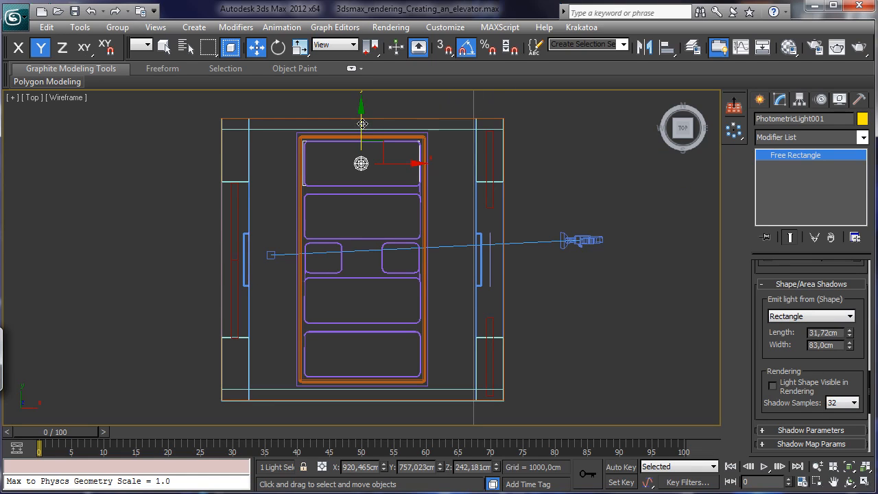
# - Copy the rectangular light along Y in the Top view onto the other three large lamp panels
pyautogui.keyDown('shift'); pyautogui.moveTo(362, 123); pyautogui.dragTo(362, 313); pyautogui.keyUp('shift')
pyautogui.click(384, 225)
pyautogui.click(440, 312)
pyautogui.click(437, 314)
pyautogui.click(443, 312)
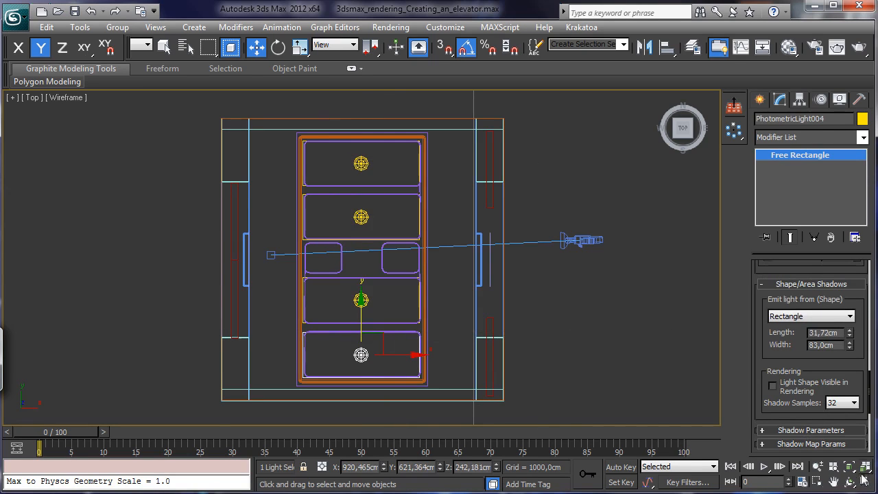
pyautogui.click(864, 482)
# - Assign mental ray Renderer as the production renderer for the camera view
pyautogui.rightClick(663, 316)
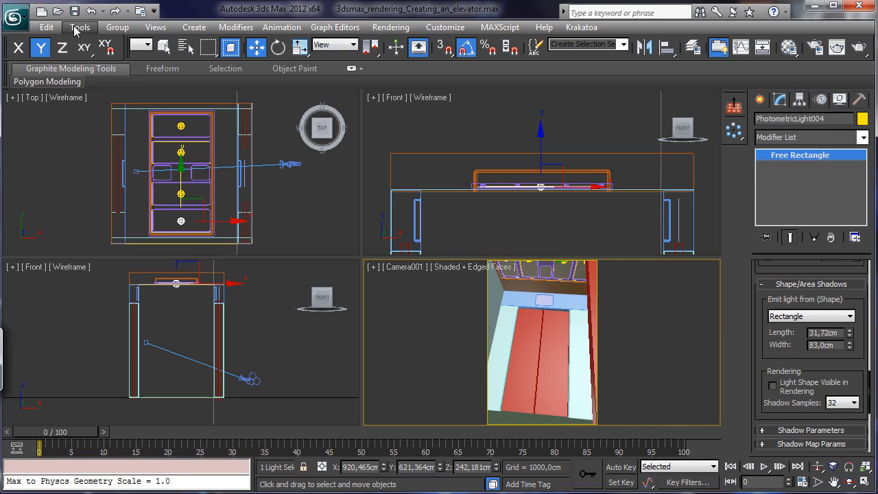
pyautogui.click(814, 47)
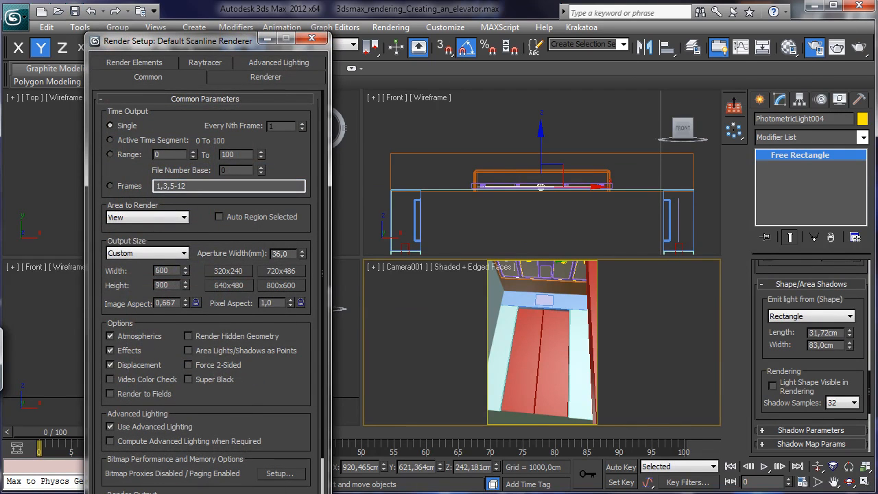
pyautogui.moveTo(259, 493); pyautogui.dragTo(260, 463)
pyautogui.moveTo(284, 365); pyautogui.dragTo(296, 98)
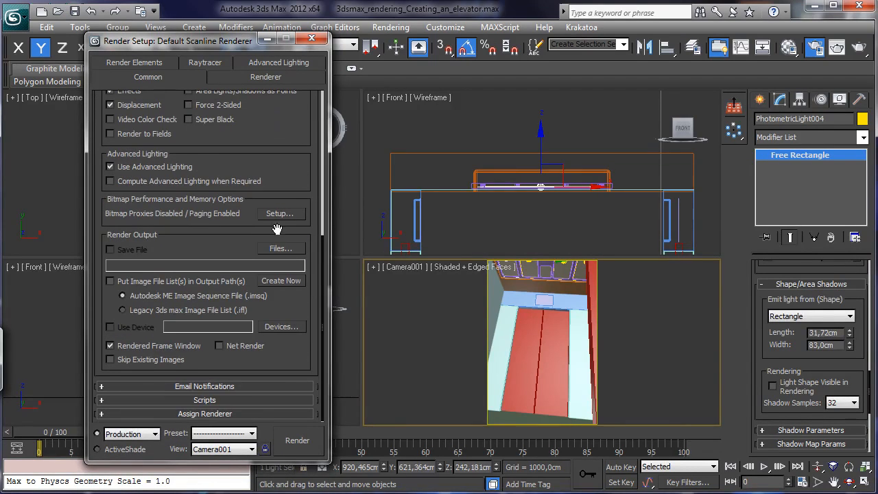
pyautogui.click(245, 413)
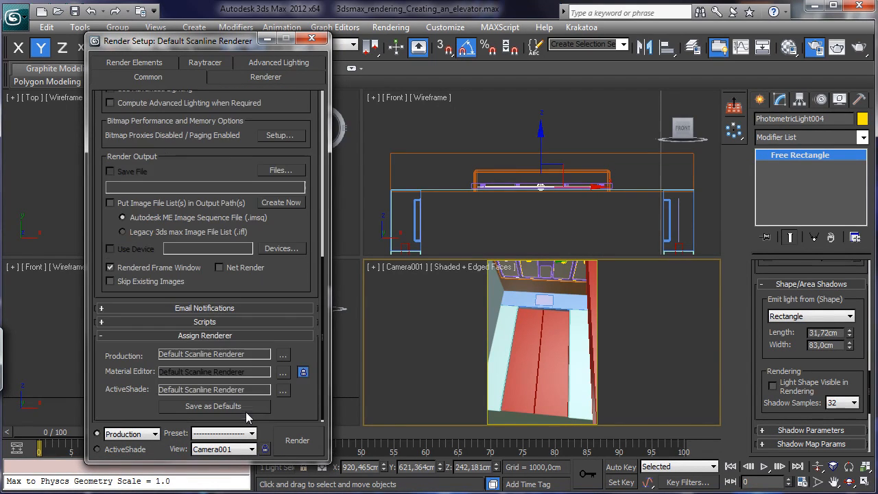
pyautogui.click(282, 354)
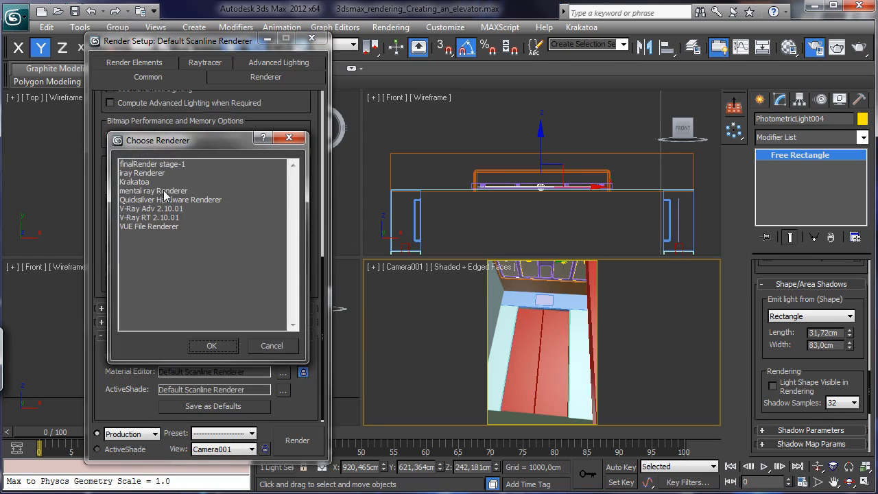
pyautogui.doubleClick(164, 191)
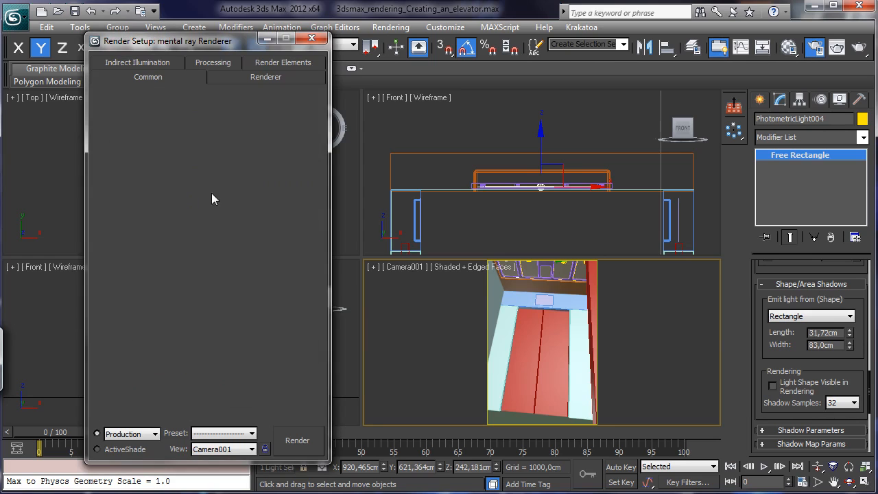
# - Increase the Final Gather diffuse bounces and render a test image of the camera view
pyautogui.click(146, 61)
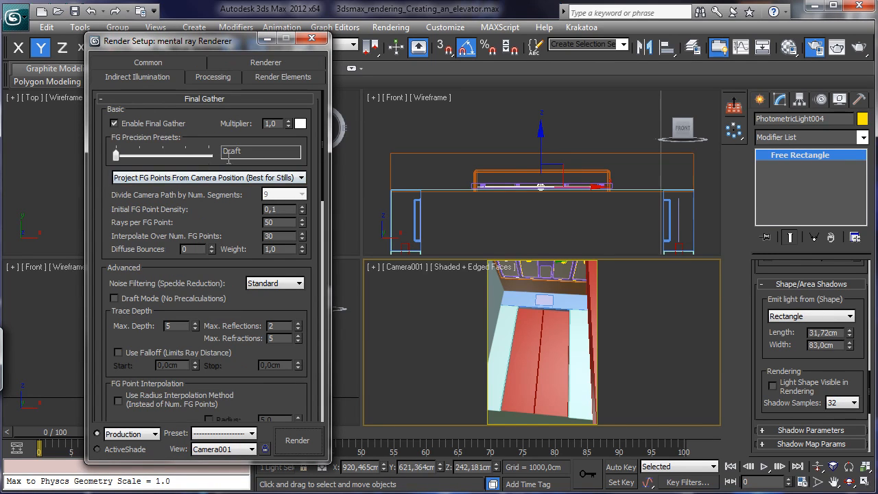
pyautogui.click(211, 246)
pyautogui.click(157, 68)
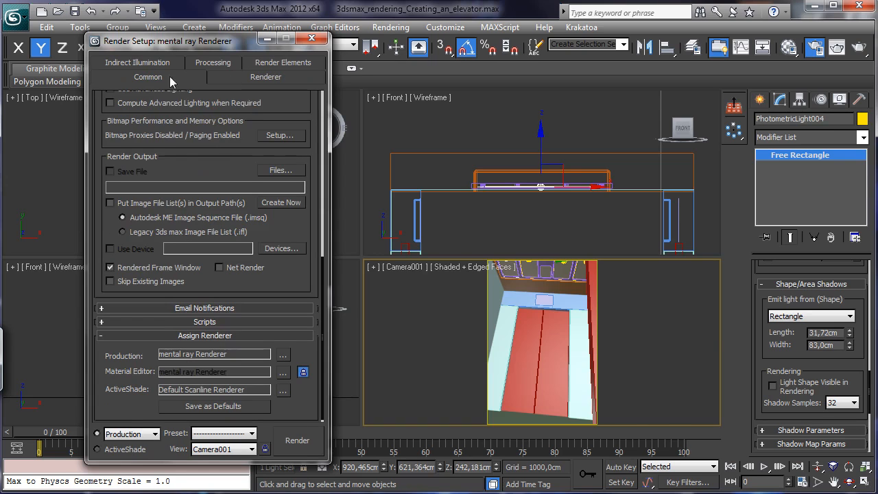
pyautogui.moveTo(237, 168); pyautogui.dragTo(232, 369)
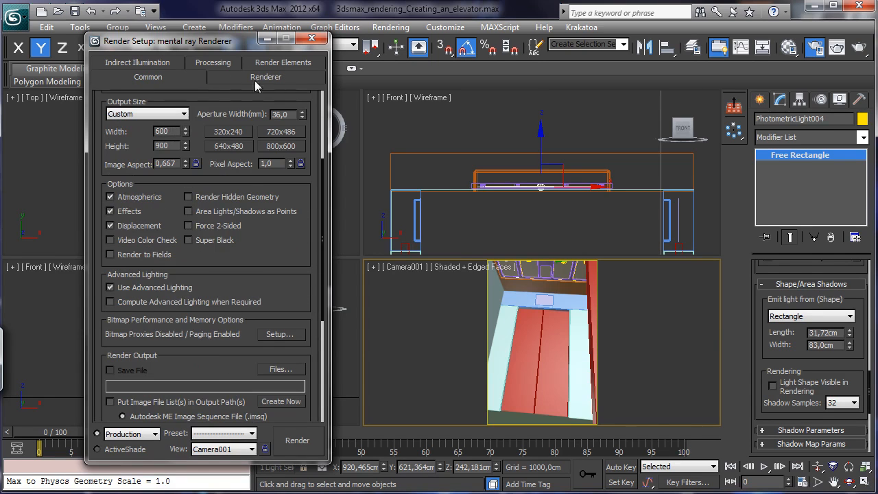
pyautogui.click(297, 440)
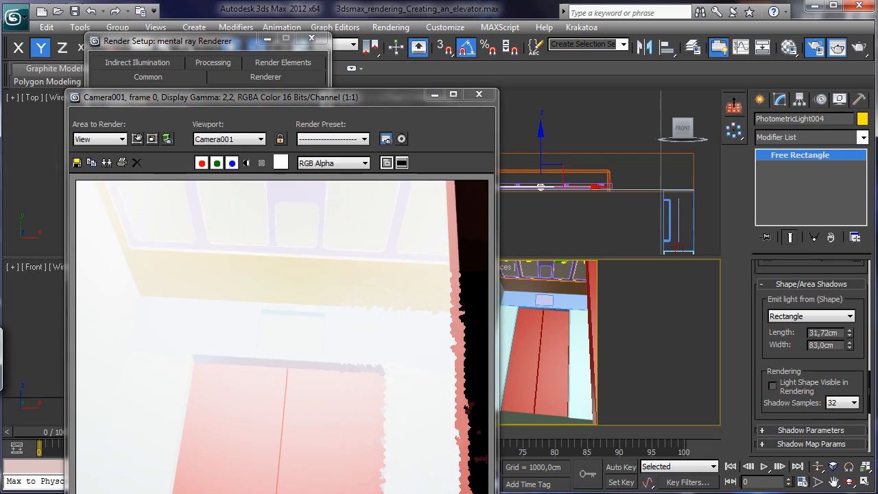
pyautogui.click(434, 96)
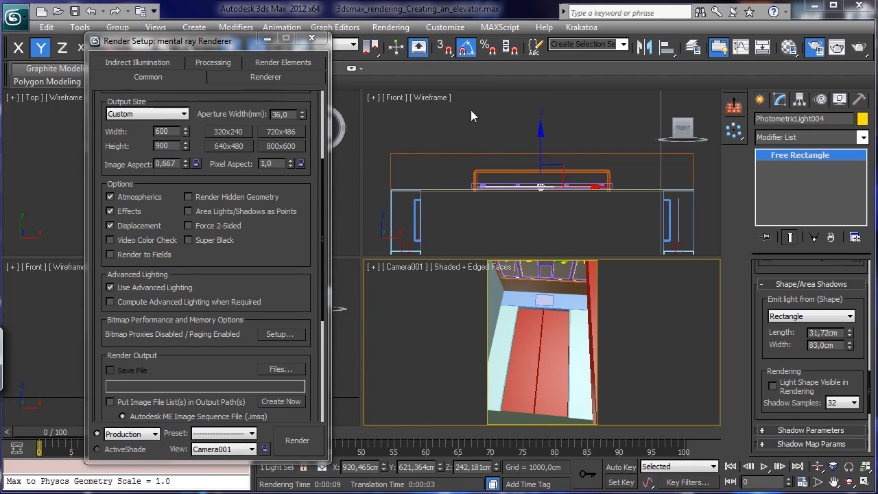
# - Switch to mr Photographic Exposure Control with the Physically Based Lighting, Indoor Daylight preset, and render the camera view again
pyautogui.click(390, 27)
pyautogui.click(421, 115)
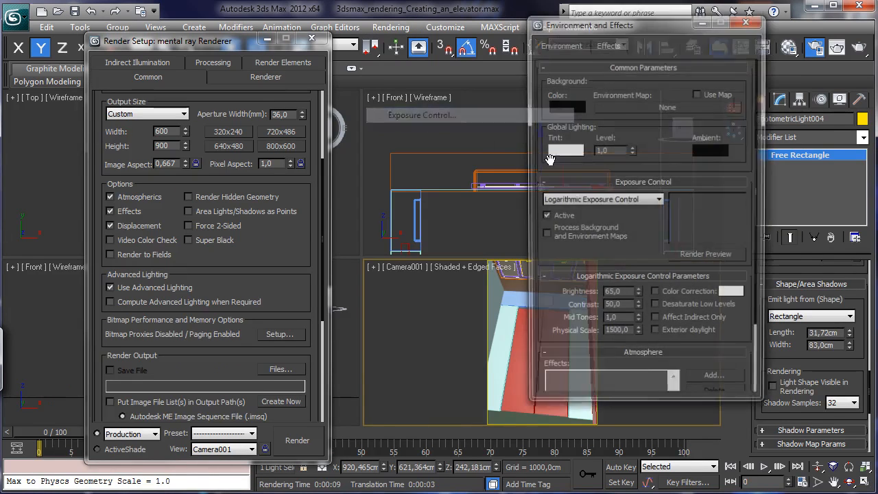
pyautogui.click(631, 200)
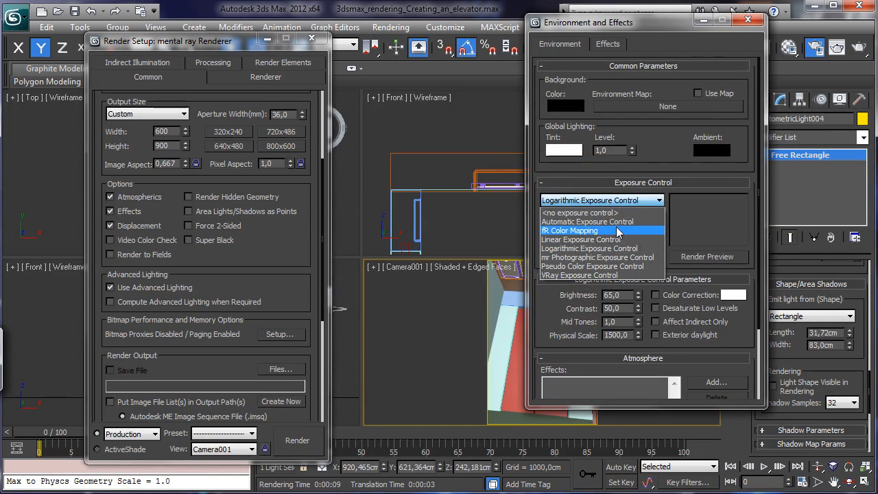
pyautogui.click(611, 255)
pyautogui.scroll(-5, 649, 249)
pyautogui.click(726, 175)
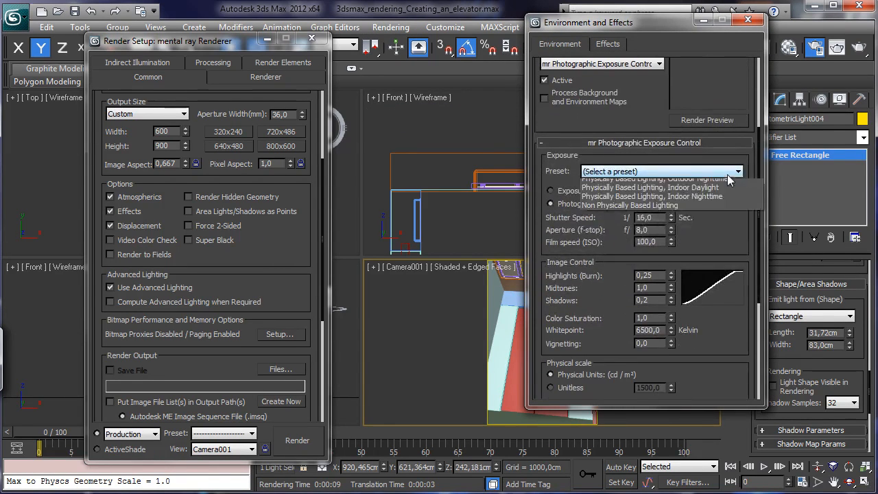
pyautogui.click(696, 210)
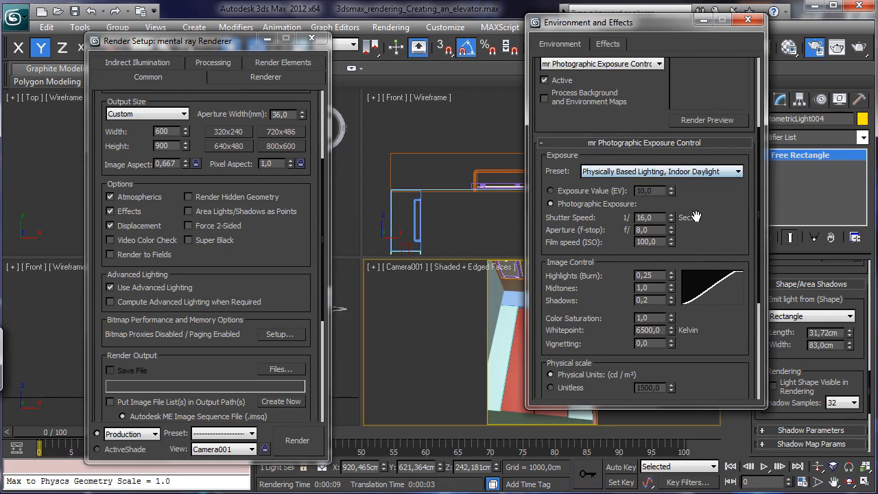
pyautogui.click(319, 441)
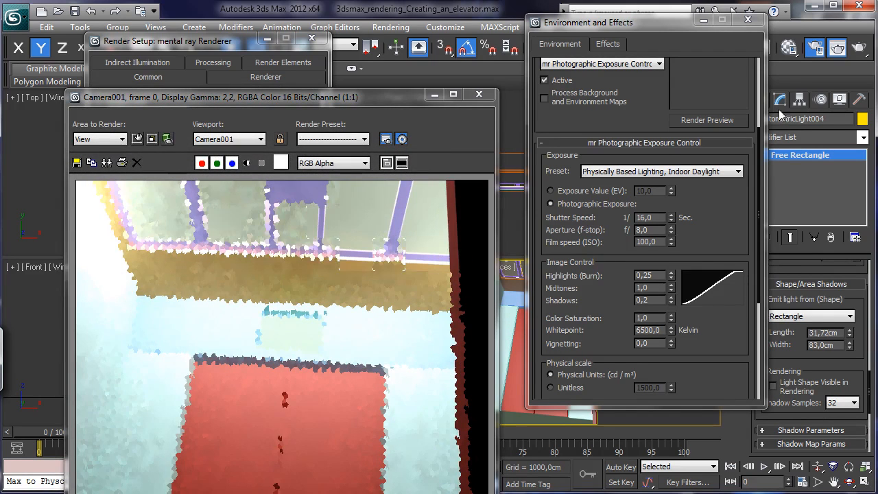
# - Reduce the output size to 300 by 450 with the image aspect locked, and re-render the camera view
pyautogui.click(168, 81)
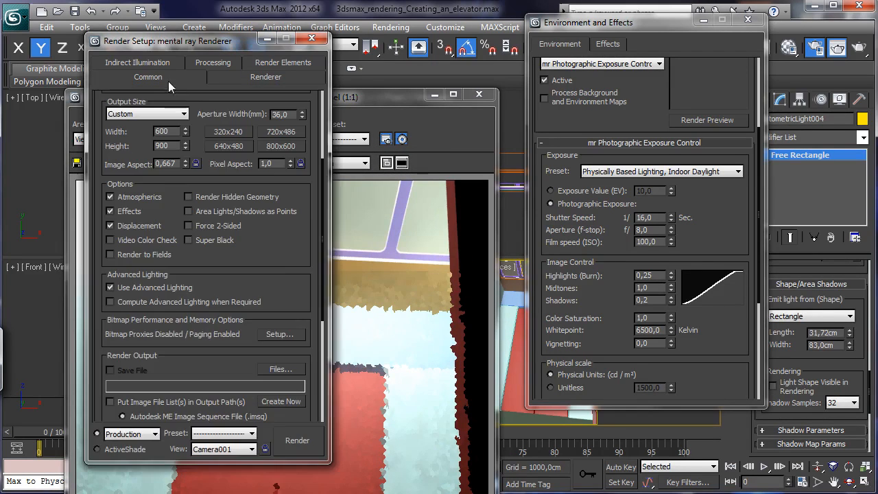
pyautogui.doubleClick(173, 131)
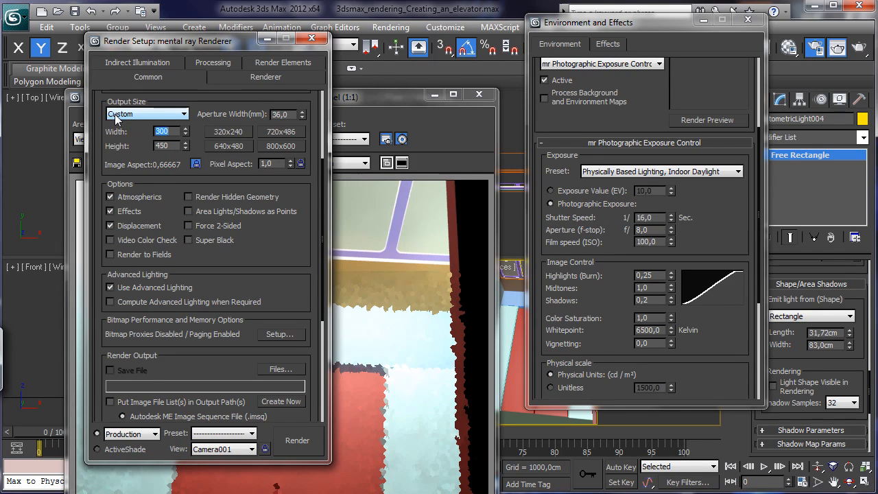
pyautogui.click(297, 439)
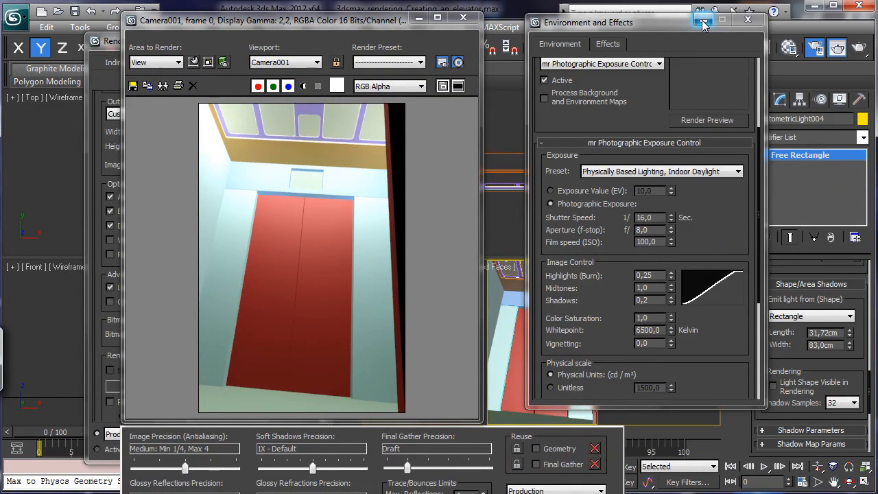
# - Expand the light's parameters into two columns and maximize the camera view
pyautogui.click(748, 19)
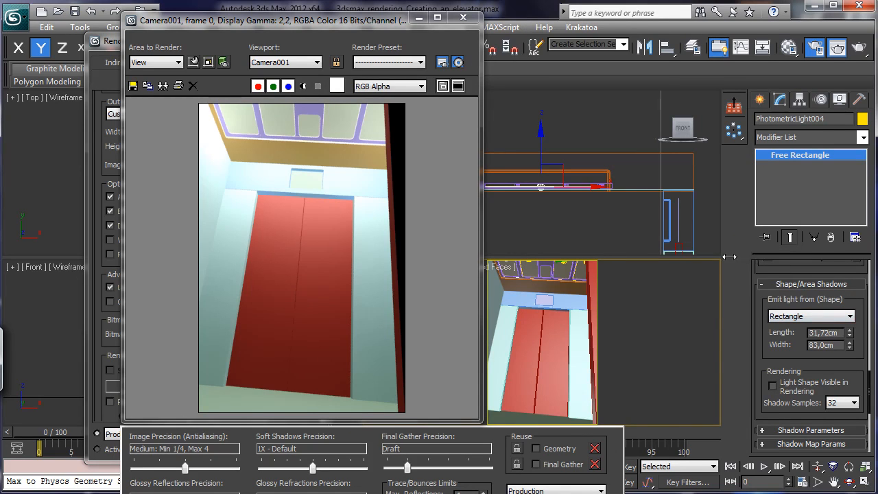
pyautogui.moveTo(729, 257); pyautogui.dragTo(624, 258)
pyautogui.click(865, 482)
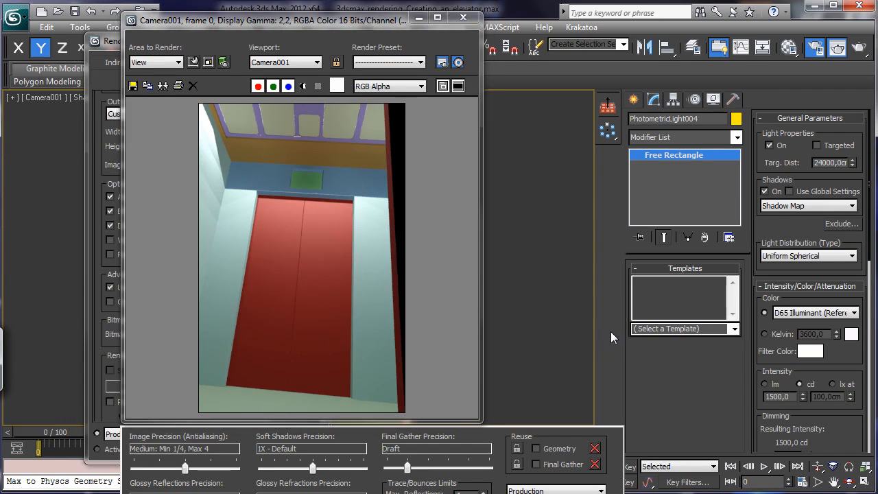
# - Review the selected light's shadow type, distribution, intensity, attenuation and area shape parameters
pyautogui.click(788, 208)
pyautogui.click(793, 209)
pyautogui.scroll(-4, 778, 274)
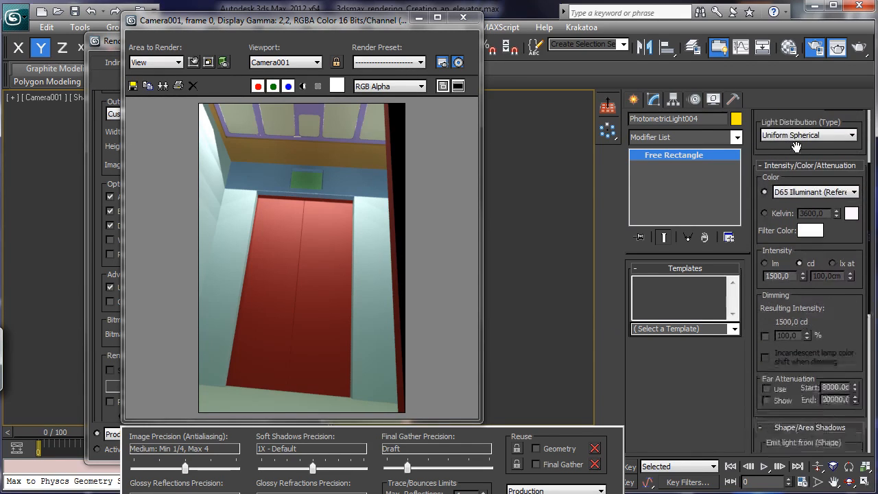
pyautogui.scroll(-4, 842, 281)
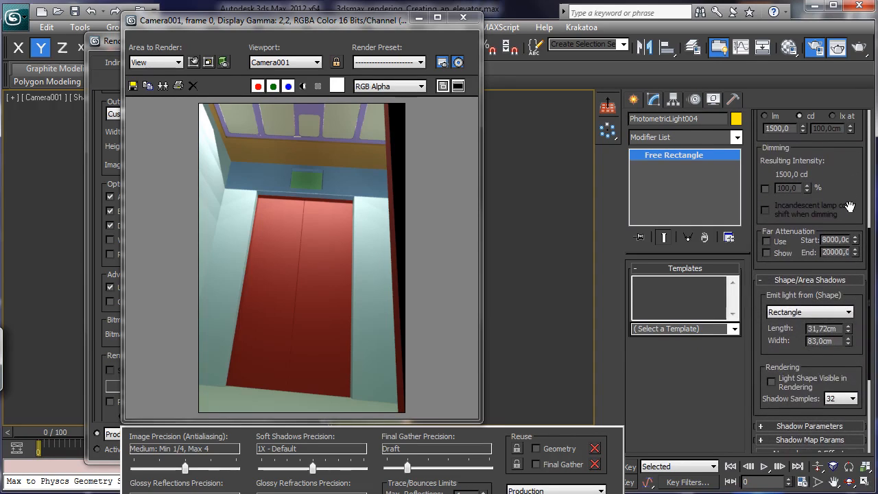
pyautogui.scroll(-2, 840, 192)
pyautogui.moveTo(831, 270); pyautogui.dragTo(844, 166)
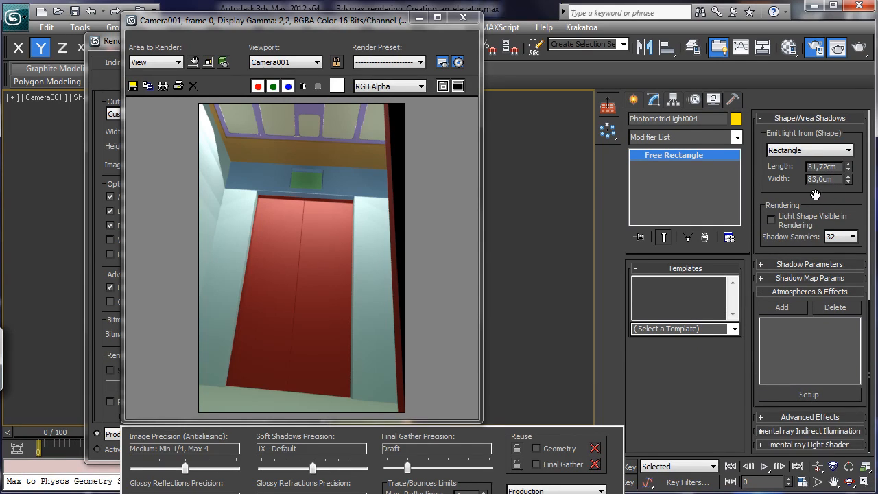
pyautogui.moveTo(815, 195); pyautogui.dragTo(812, 238)
# - Try making the selected light's shape visible in rendering, and switch the option back off
pyautogui.click(774, 265)
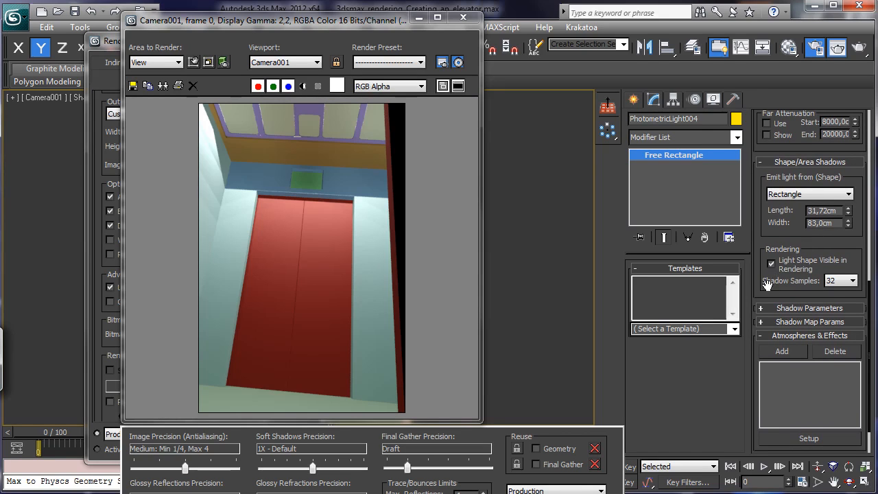
pyautogui.click(598, 488)
pyautogui.click(771, 263)
# - Assign iray Renderer as the production renderer and check its rendering duration settings
pyautogui.click(421, 19)
pyautogui.moveTo(302, 259); pyautogui.dragTo(319, 86)
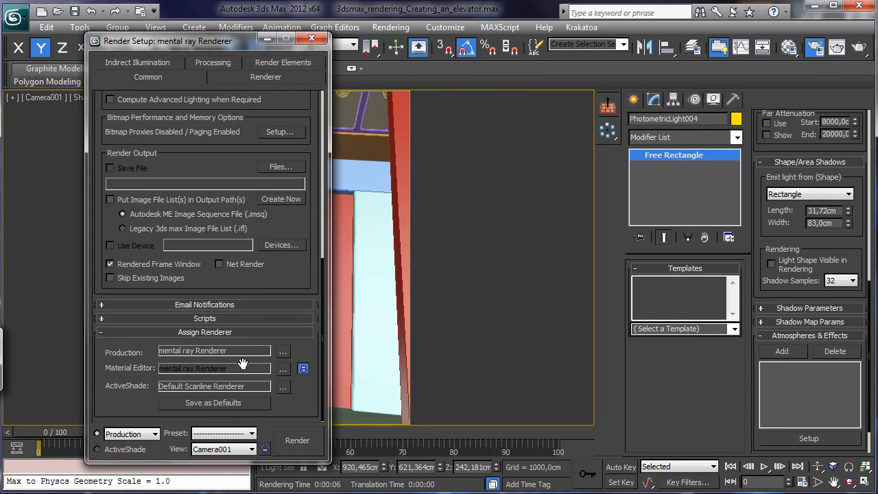
pyautogui.click(282, 352)
pyautogui.doubleClick(148, 182)
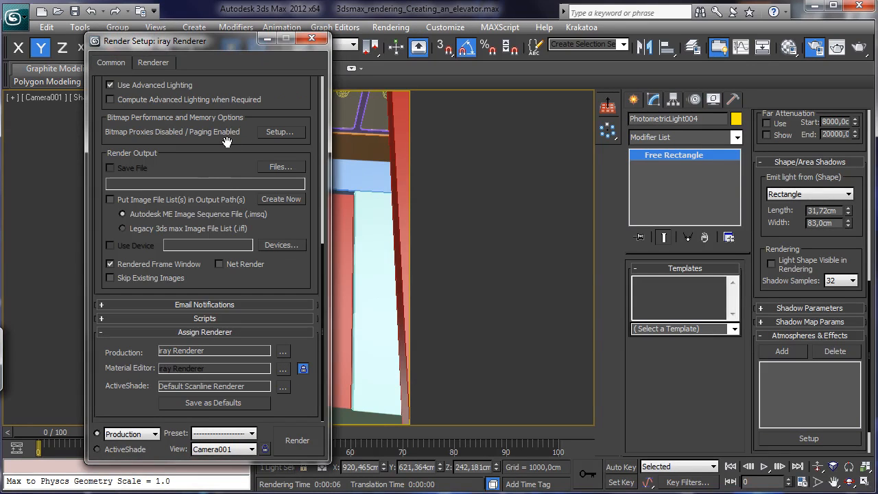
pyautogui.click(154, 62)
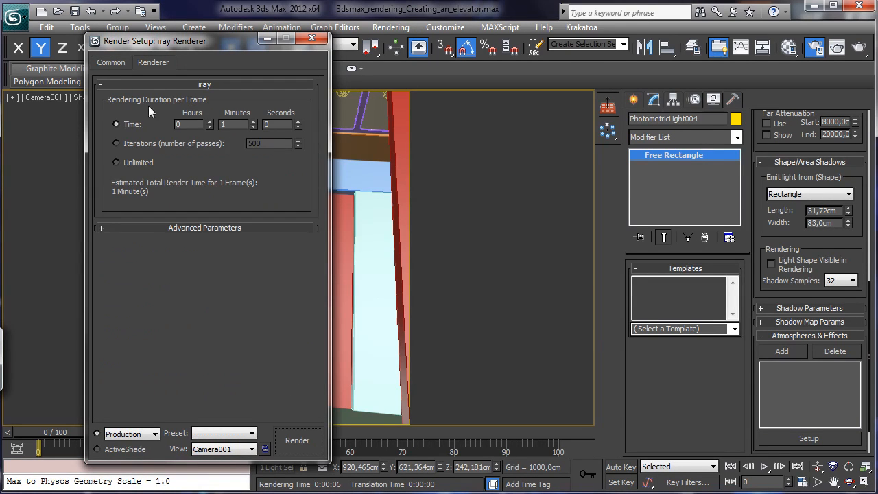
pyautogui.click(112, 63)
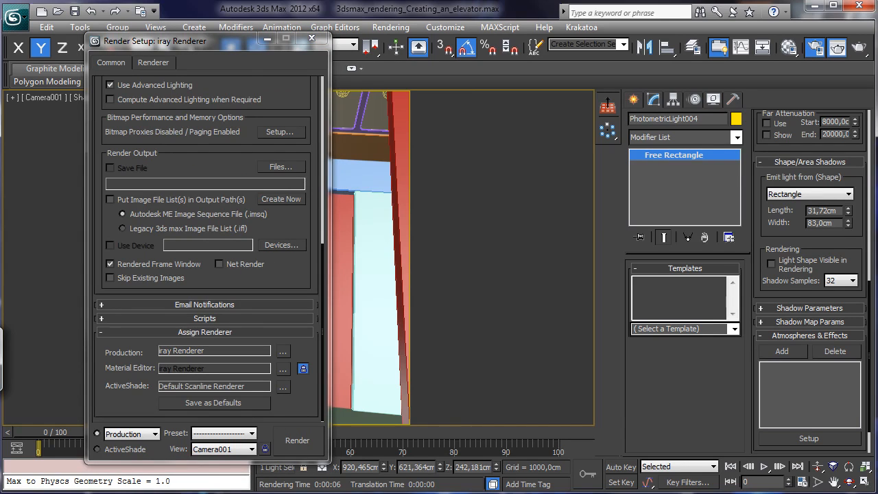
# - Test-render the camera view with iray, then put the rendered frame window away
pyautogui.hotkey('shift', 'q')
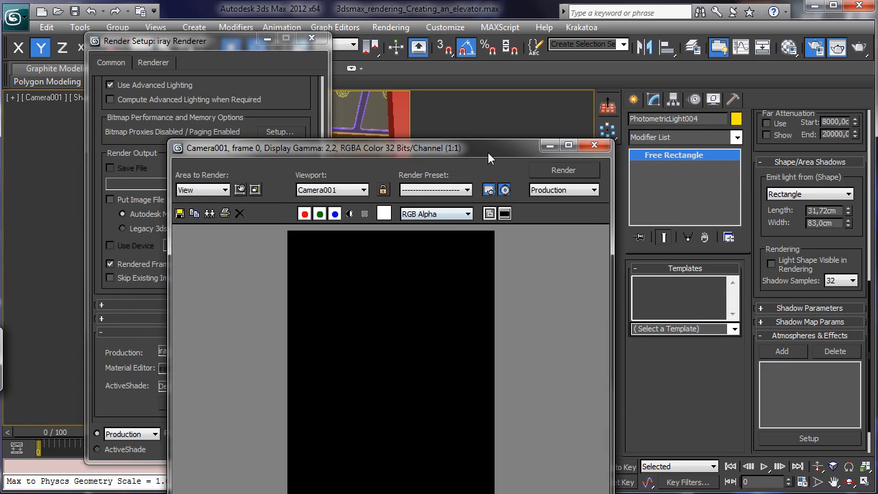
pyautogui.moveTo(487, 154); pyautogui.dragTo(481, 32)
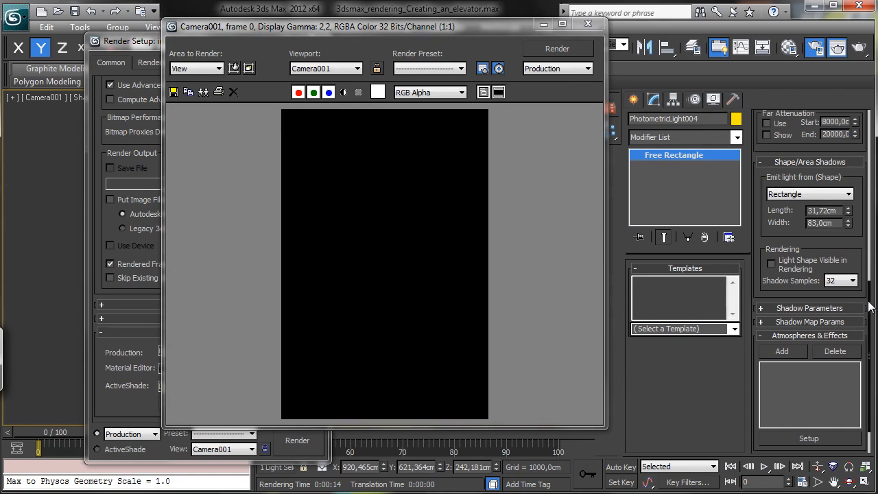
pyautogui.click(543, 23)
# - Assign mental ray Renderer as the production renderer
pyautogui.click(283, 351)
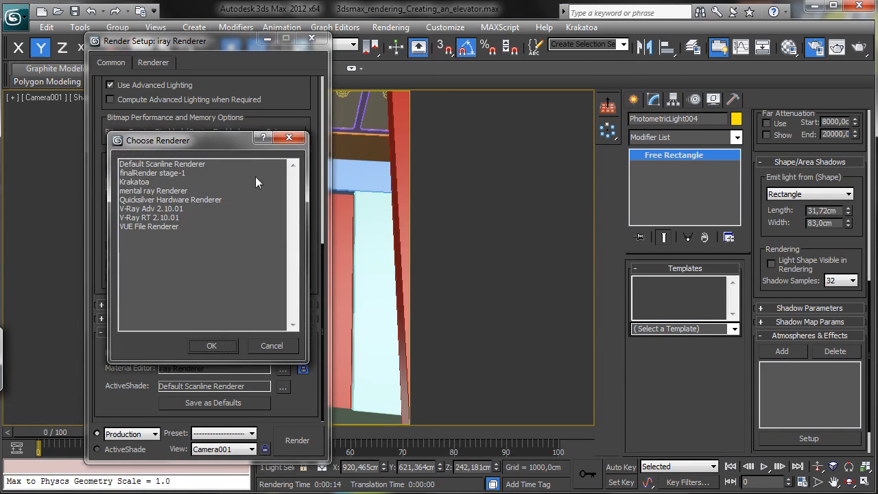
pyautogui.click(168, 193)
pyautogui.doubleClick(168, 193)
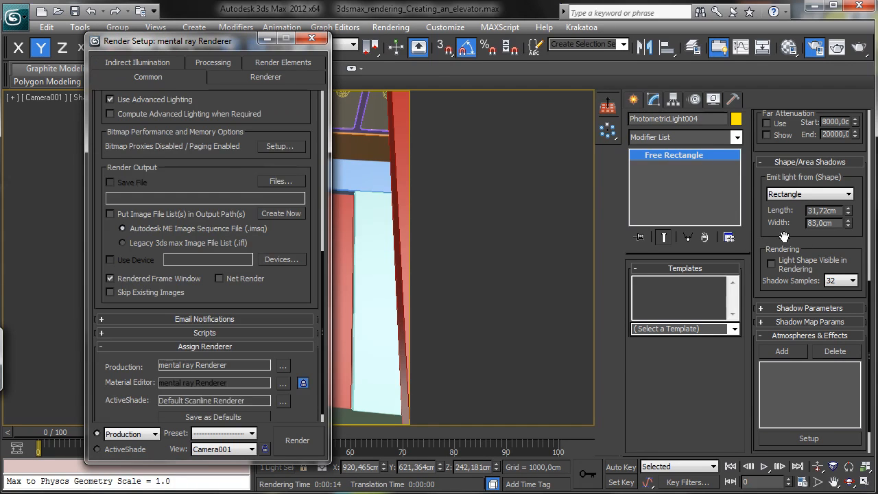
# - Close the render settings and switch off the rectangular photometric lights in the elevator roof
pyautogui.moveTo(782, 235); pyautogui.dragTo(752, 458)
pyautogui.scroll(3, 809, 281)
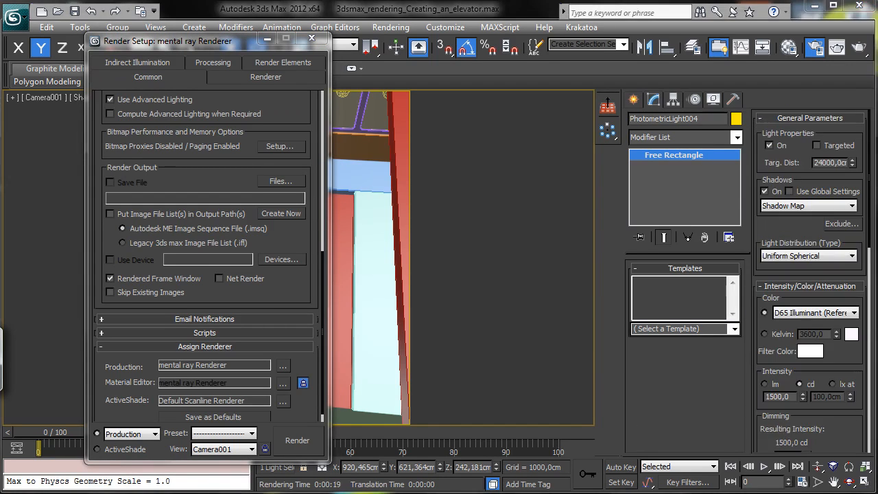
pyautogui.click(311, 37)
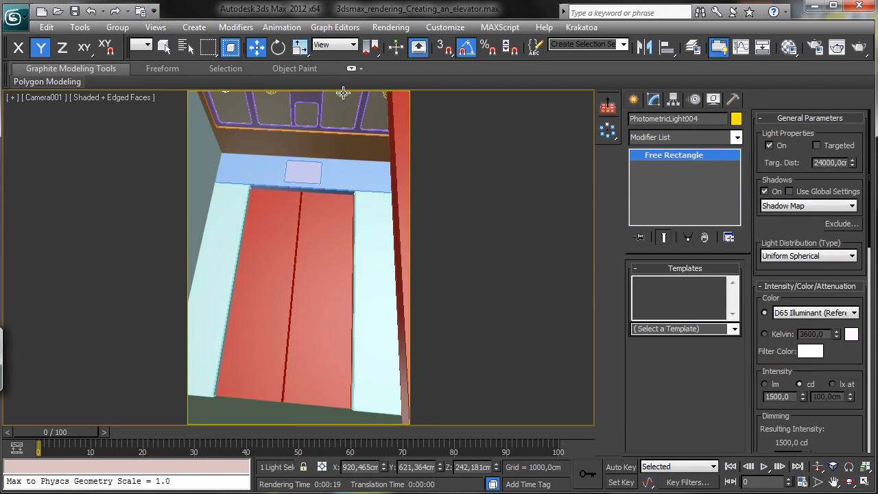
pyautogui.click(343, 93)
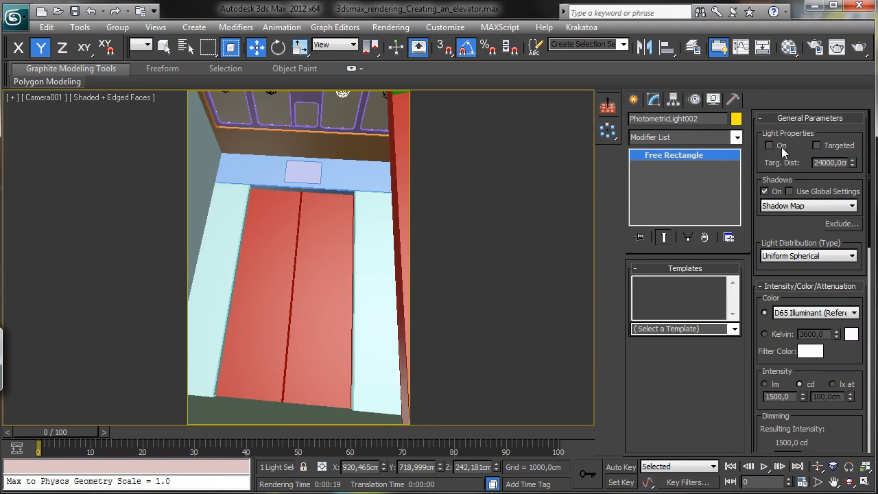
# - Assign a new material named Lamp to the Roof_Lamp object and change its type to Arch & Design
pyautogui.click(335, 110)
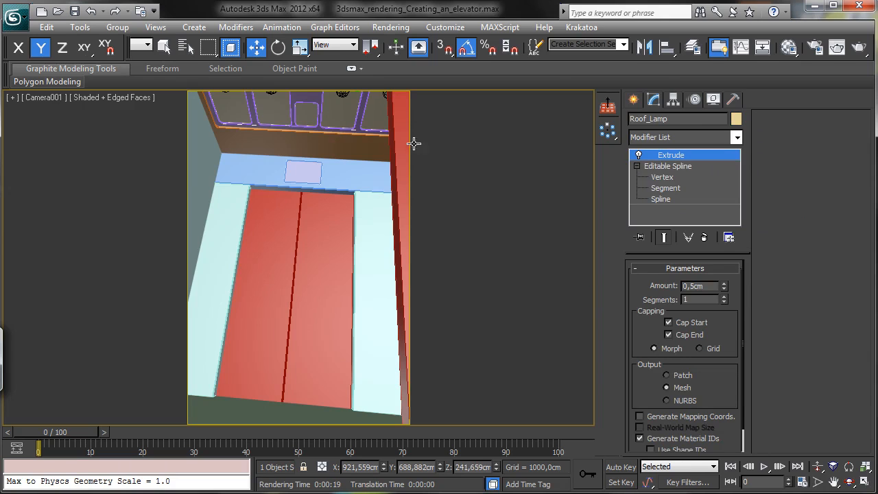
pyautogui.press('m')
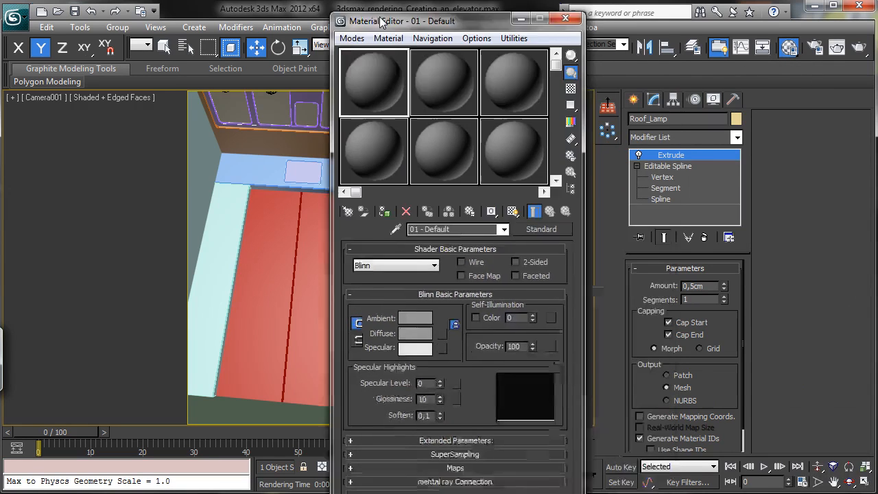
pyautogui.doubleClick(431, 229)
pyautogui.write('Lamp')
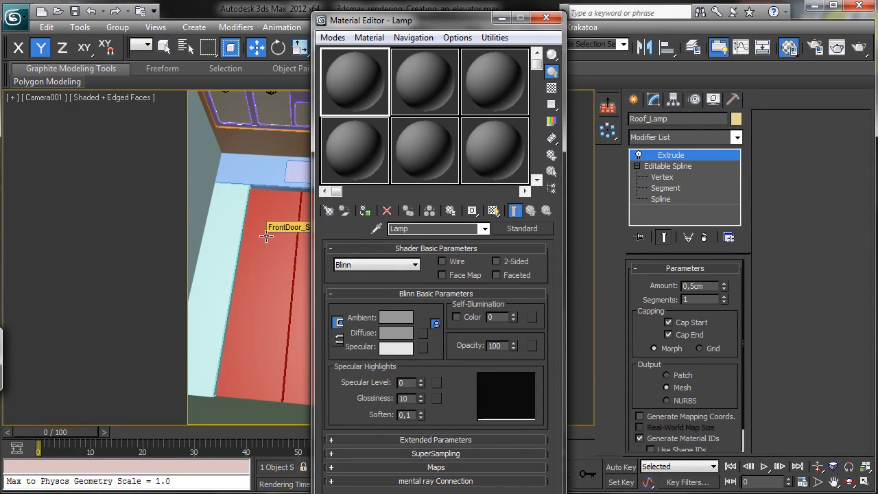
pyautogui.click(522, 229)
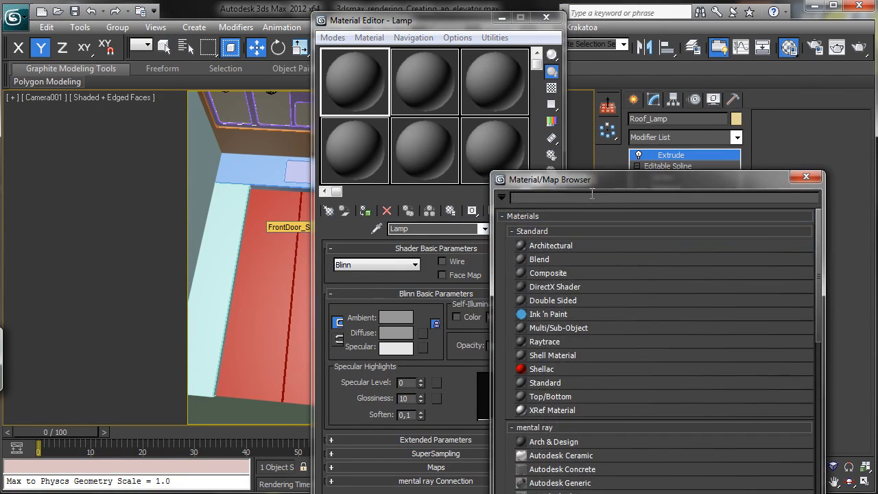
pyautogui.doubleClick(473, 275)
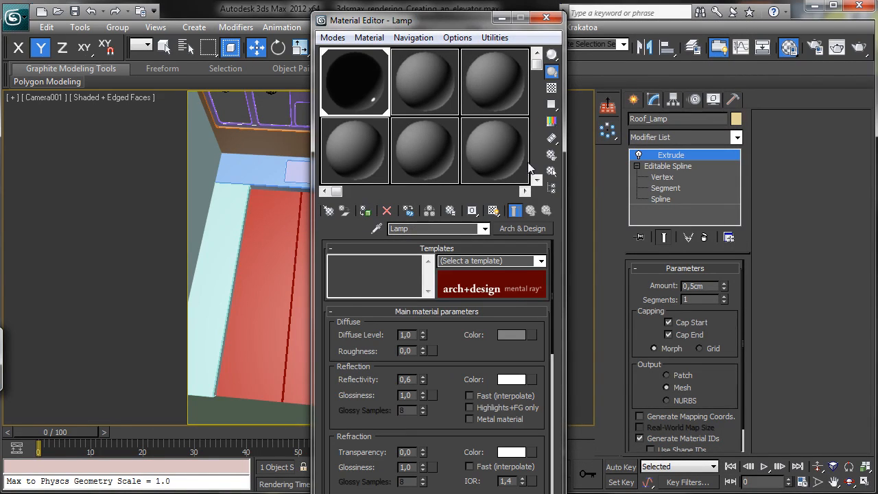
# - Check the assigned renderer, then set the Lamp material's diffuse color to pure white and its reflectivity to 0
pyautogui.click(814, 47)
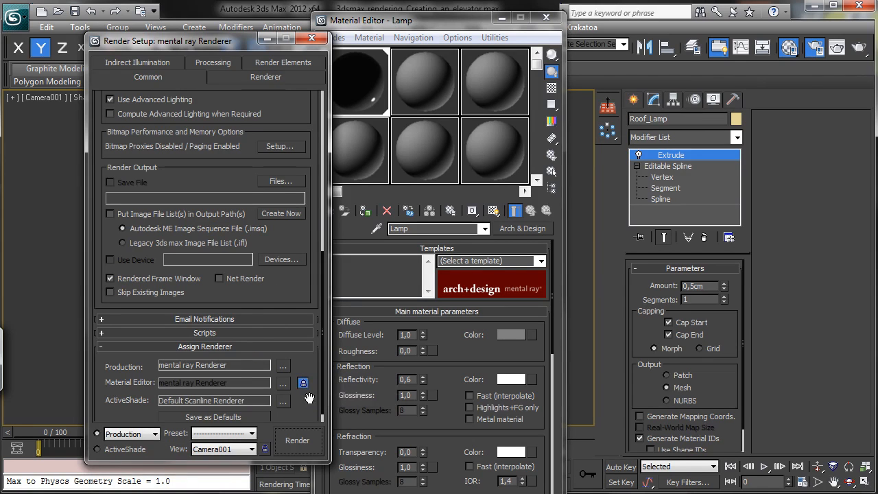
pyautogui.click(312, 37)
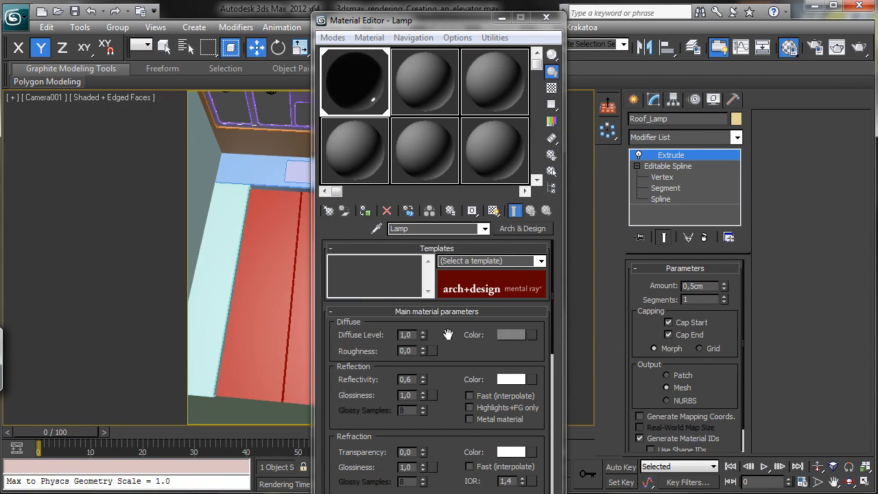
pyautogui.click(504, 333)
pyautogui.moveTo(391, 138); pyautogui.dragTo(395, 197)
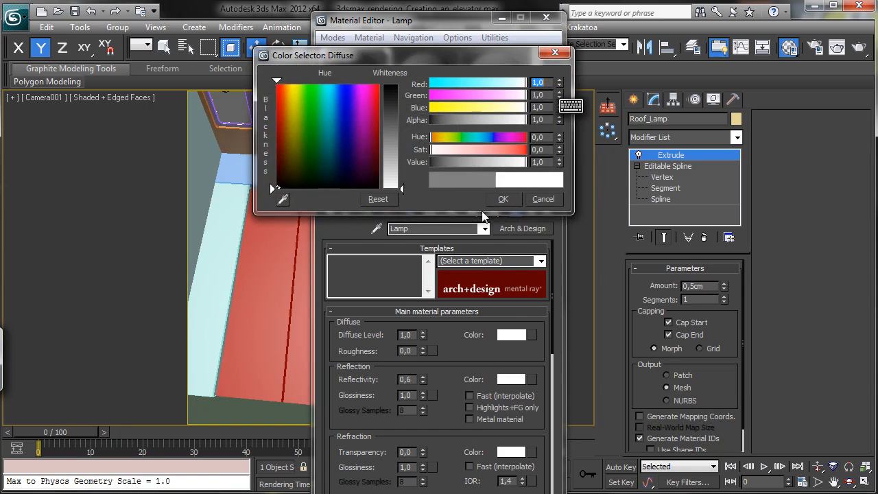
pyautogui.click(506, 199)
pyautogui.rightClick(423, 379)
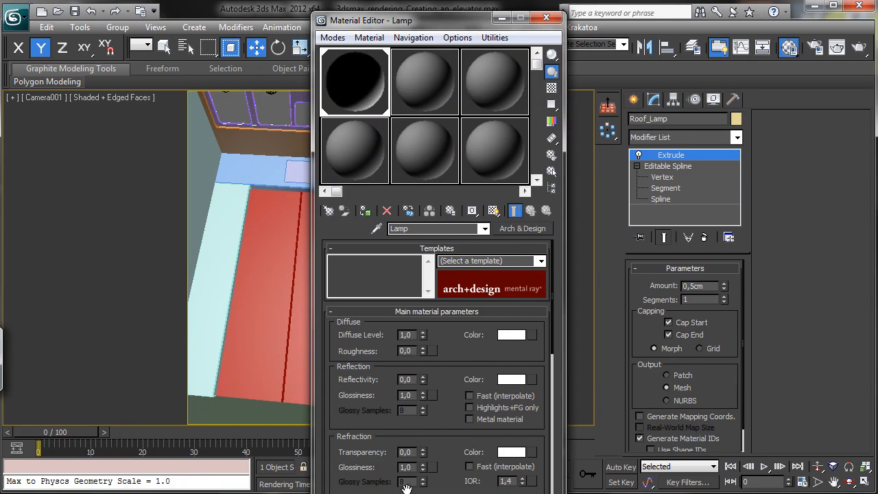
# - Enable the Lamp material's Self Illumination (Glow) with a physical luminance of 1500 cd/m² and let it illuminate the scene
pyautogui.scroll(-5, 440, 343)
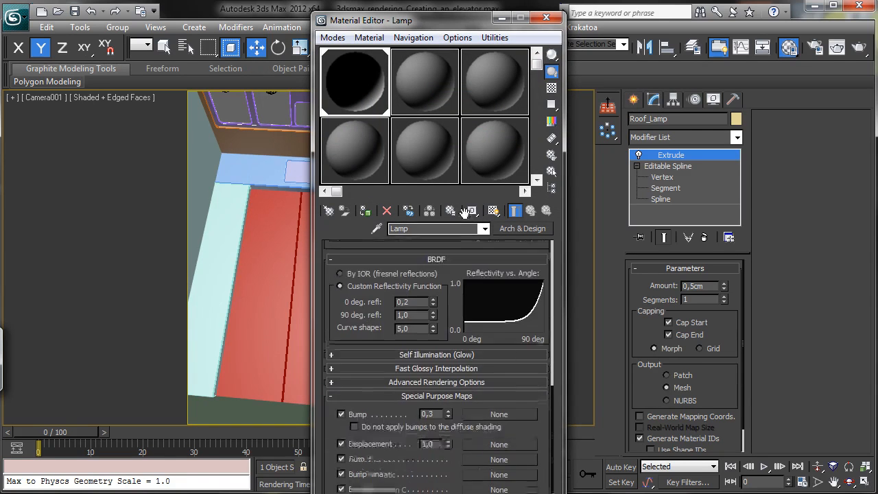
pyautogui.scroll(-3, 453, 303)
pyautogui.click(431, 315)
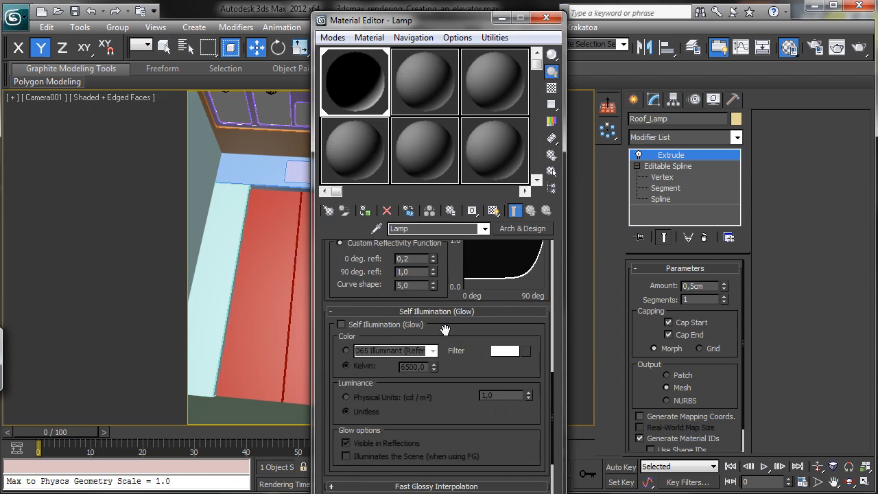
pyautogui.click(384, 326)
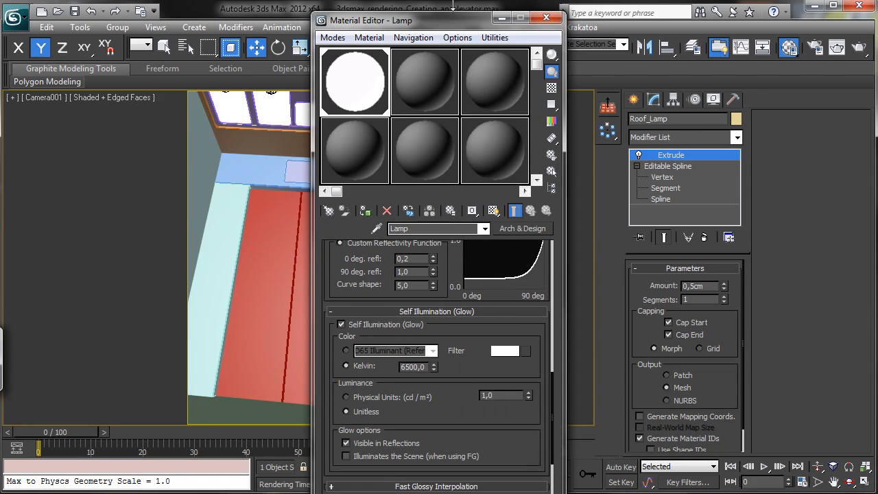
pyautogui.moveTo(443, 20); pyautogui.dragTo(614, 29)
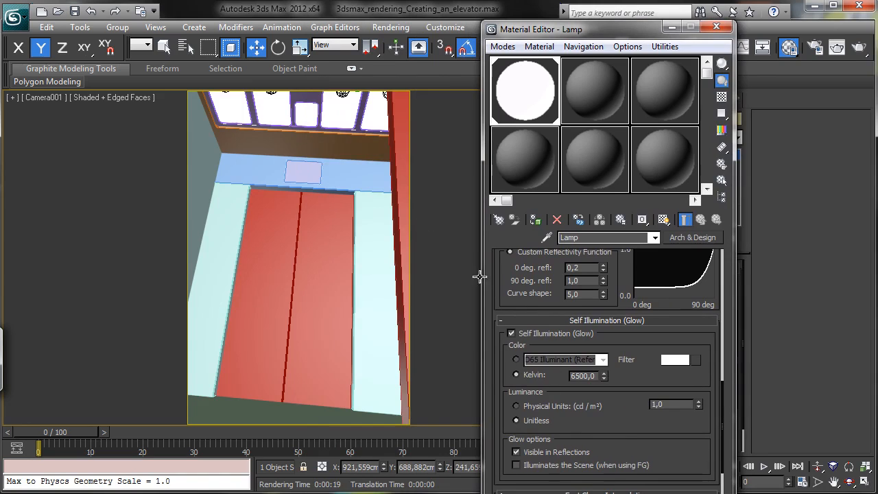
pyautogui.click(537, 409)
pyautogui.click(537, 466)
pyautogui.moveTo(611, 493); pyautogui.dragTo(610, 476)
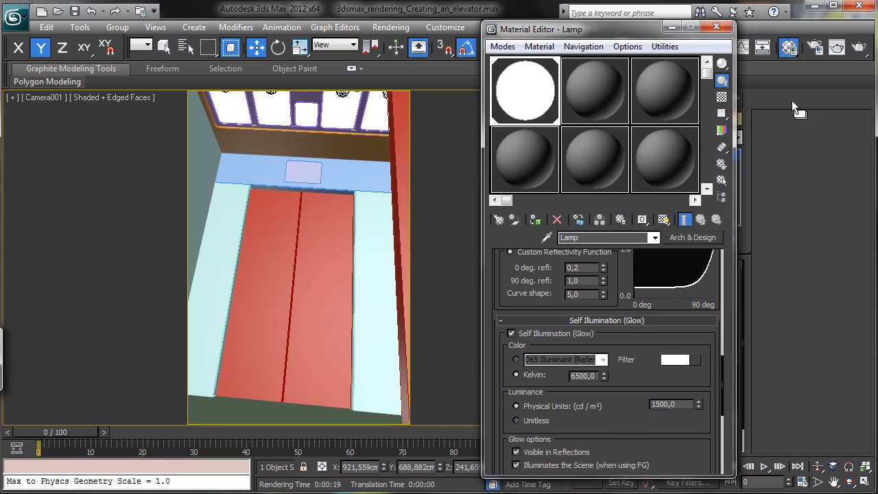
# - Test-render the camera view with mental ray, set the Final Gather diffuse bounces to 3 and render again
pyautogui.click(854, 42)
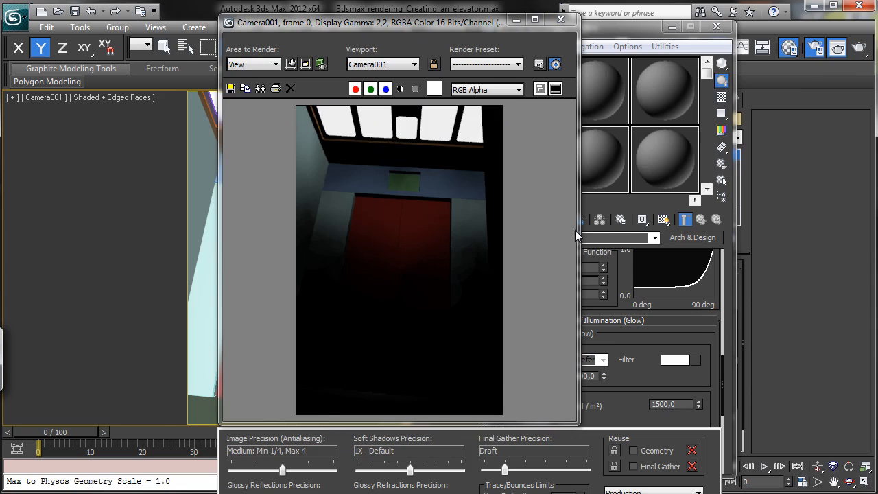
pyautogui.press('F10')
pyautogui.click(144, 63)
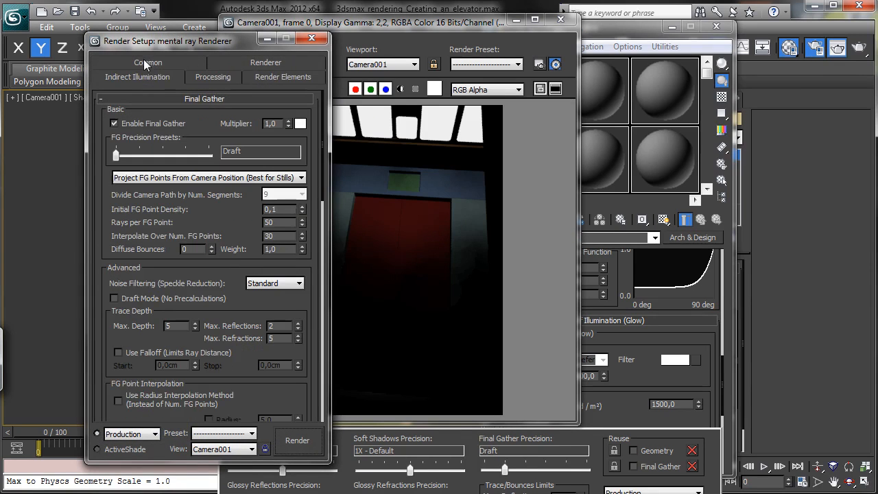
pyautogui.click(212, 246)
pyautogui.click(212, 246)
pyautogui.click(296, 440)
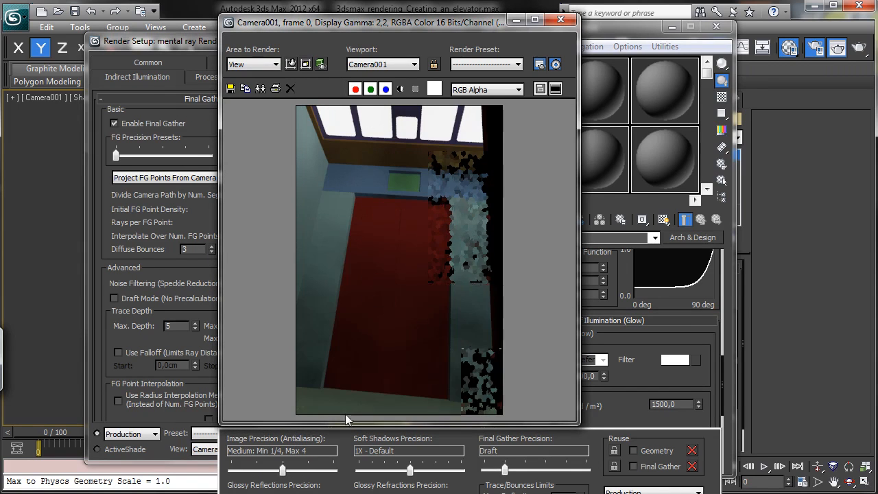
# - Set the Final Gather diffuse bounces to 5 and re-render the camera view
pyautogui.click(198, 50)
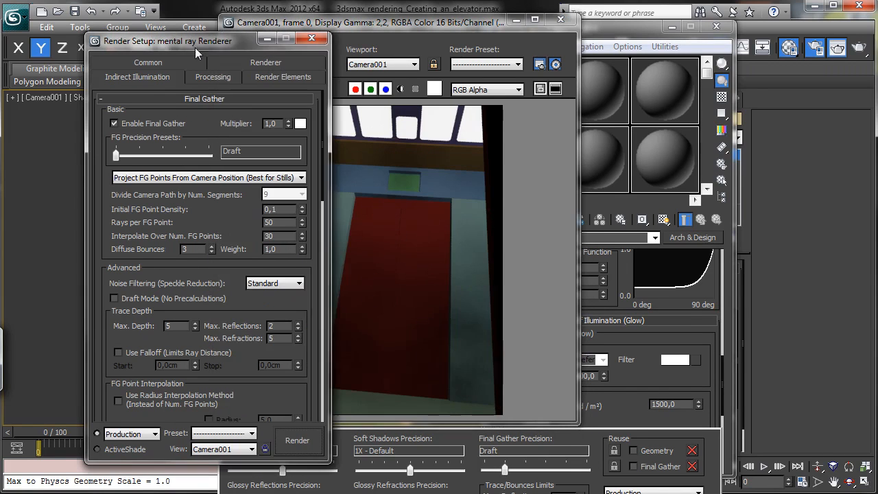
pyautogui.click(212, 247)
pyautogui.click(211, 246)
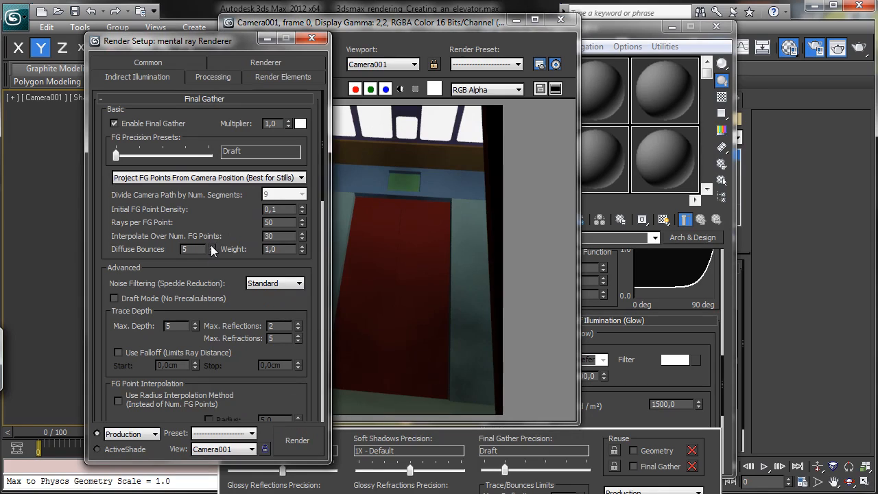
pyautogui.click(296, 440)
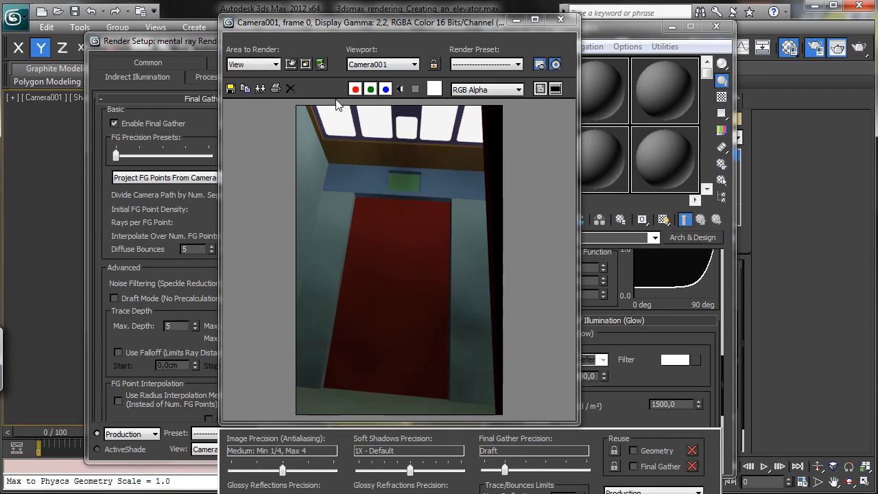
# - Unlock the Material Editor renderer from the production renderer and assign mental ray Renderer to it
pyautogui.click(160, 61)
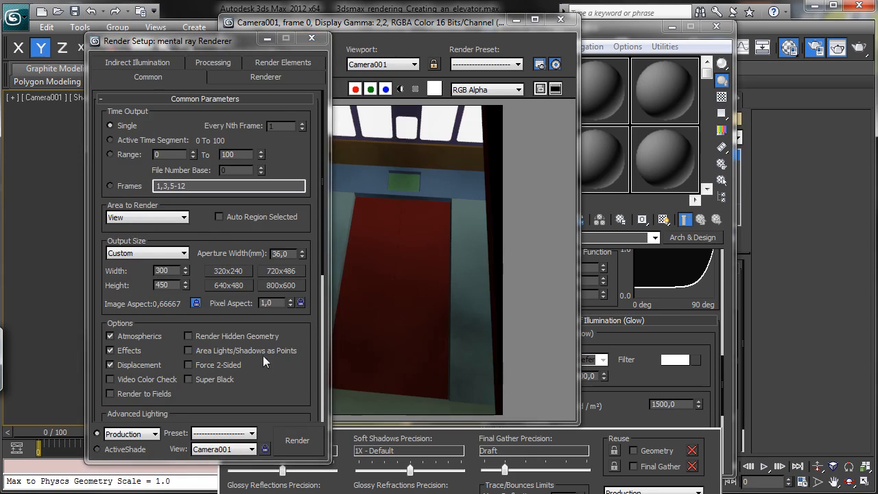
pyautogui.scroll(-3, 275, 200)
pyautogui.scroll(-3, 274, 199)
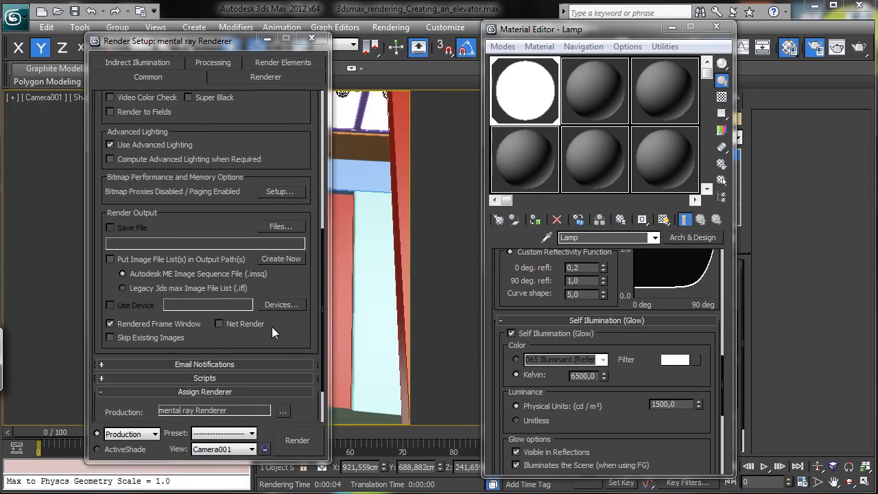
pyautogui.click(268, 414)
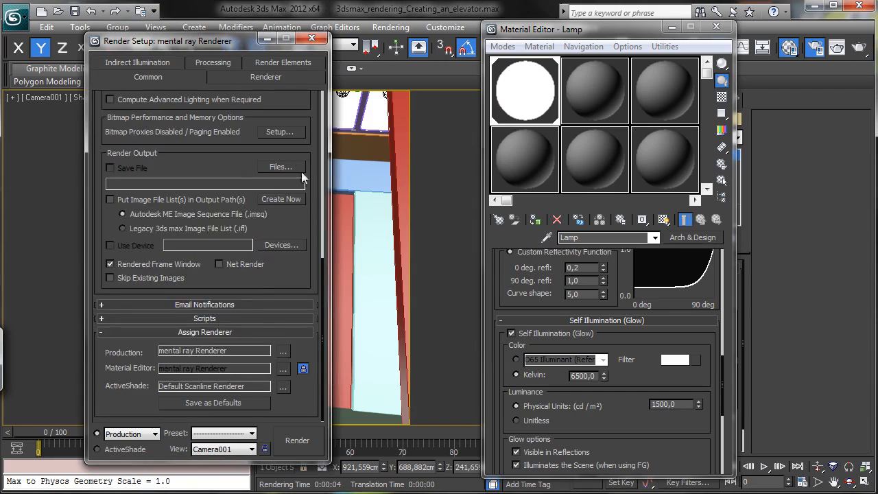
pyautogui.click(284, 351)
pyautogui.click(288, 345)
pyautogui.click(302, 369)
pyautogui.click(282, 369)
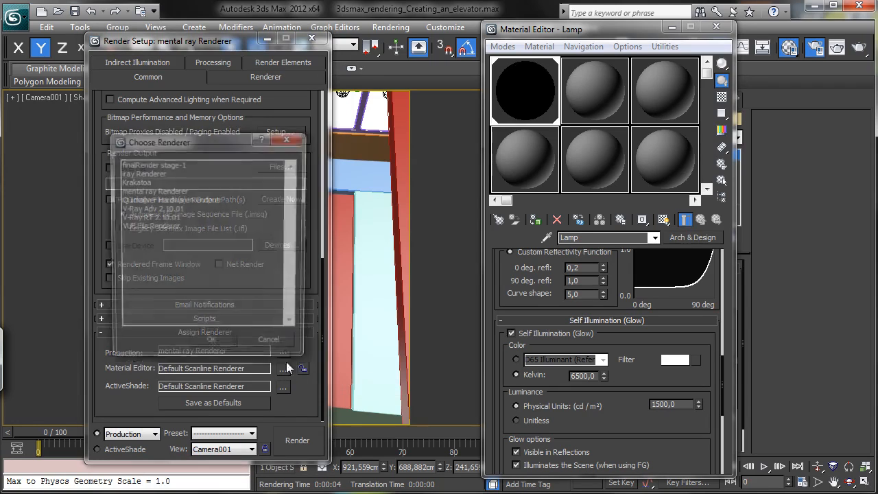
pyautogui.doubleClick(163, 190)
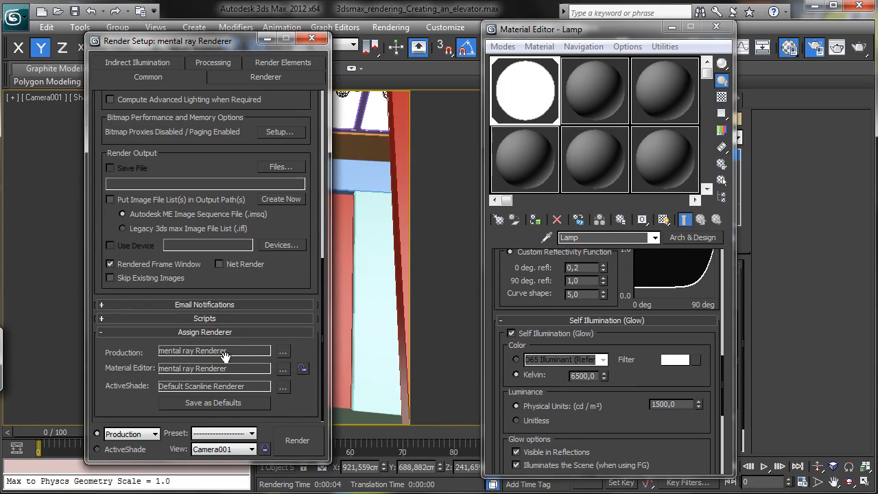
# - Assign iray Renderer as the production renderer and render the camera view
pyautogui.click(283, 351)
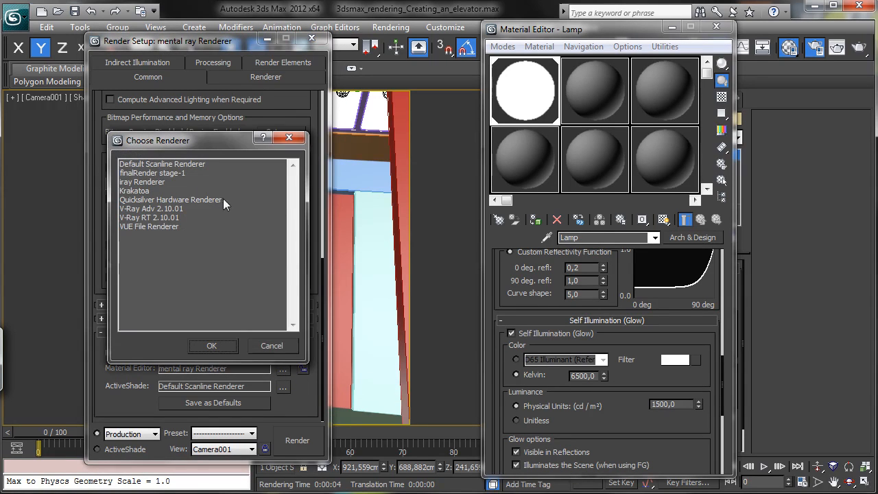
pyautogui.doubleClick(163, 182)
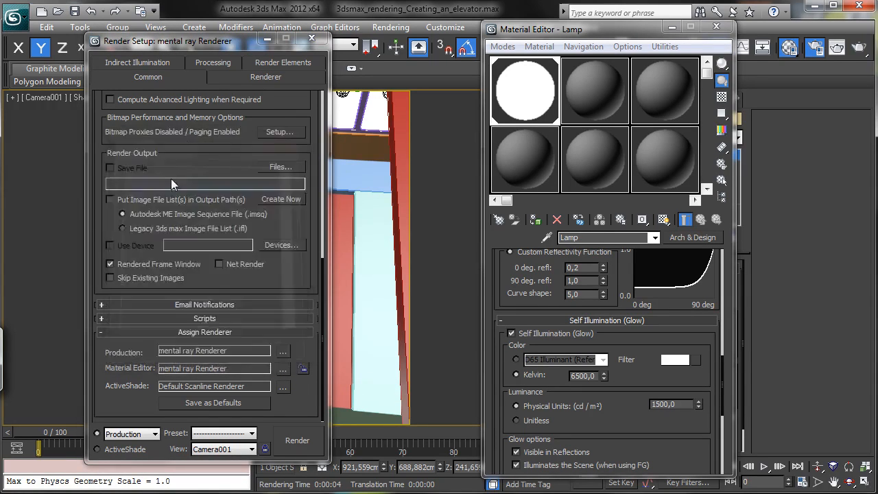
pyautogui.click(314, 443)
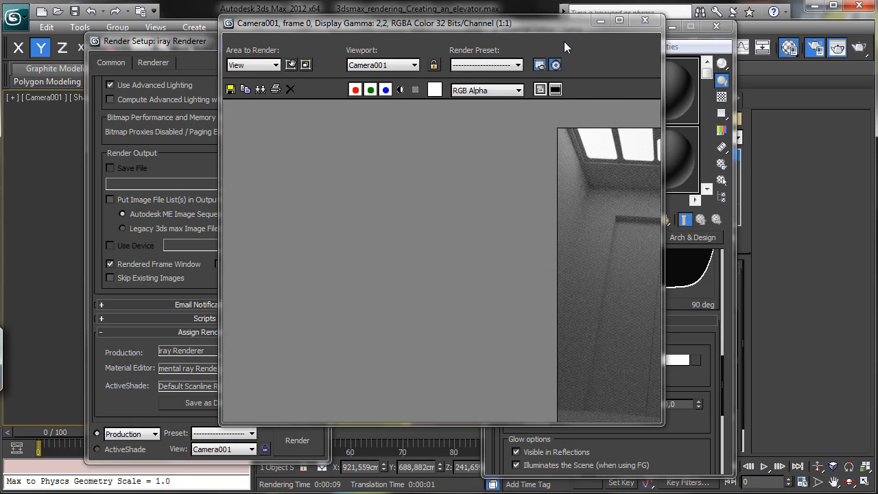
# - Put away the rendered frame, Material Editor and Render Setup windows and save the scene
pyautogui.click(644, 20)
pyautogui.click(838, 59)
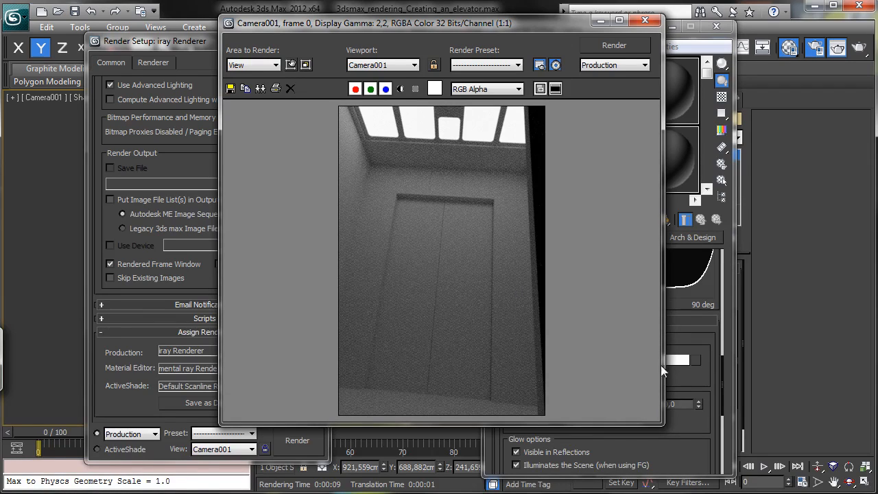
pyautogui.click(601, 21)
pyautogui.click(672, 26)
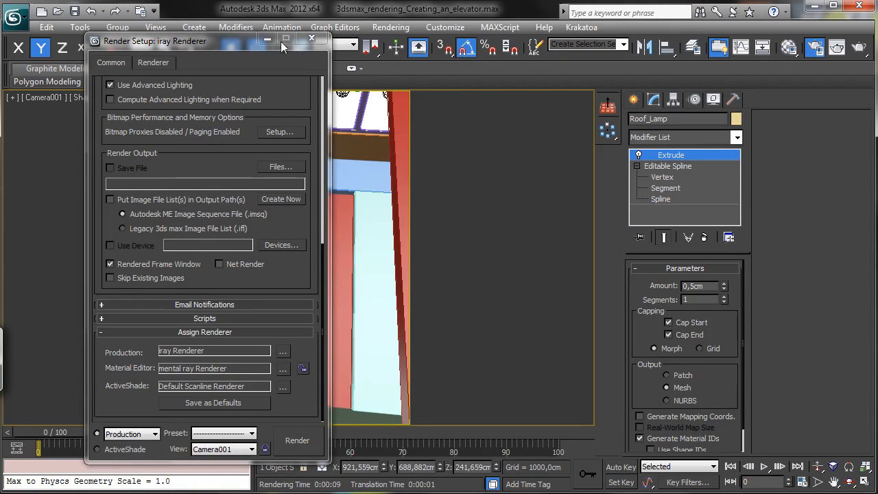
pyautogui.click(267, 39)
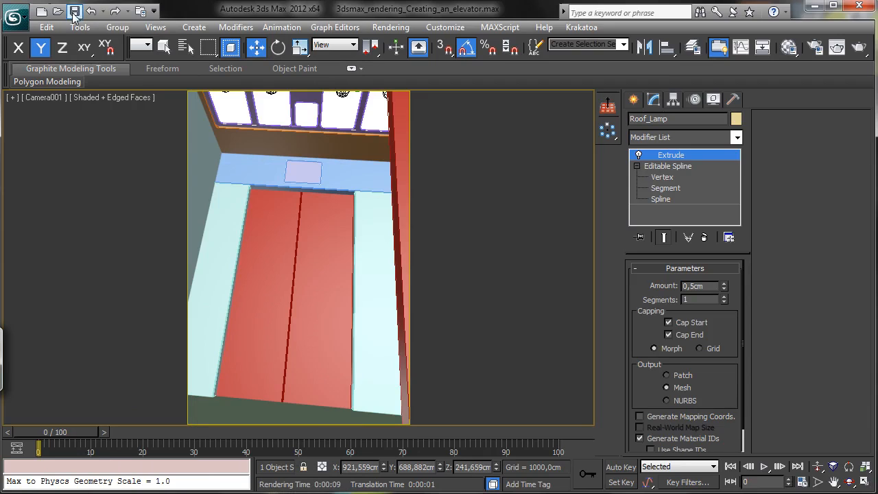
pyautogui.click(75, 12)
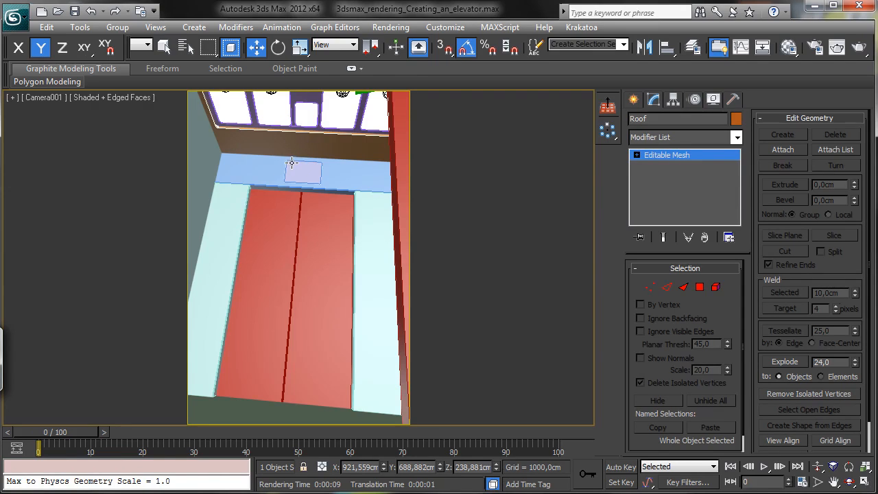
# - Select all objects on the Roof layer and isolate them from the rest of the elevator
pyautogui.click(692, 48)
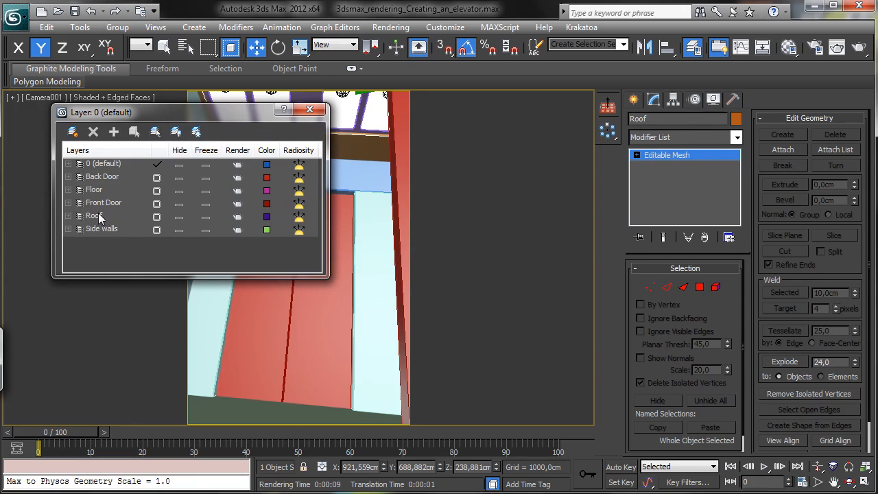
pyautogui.click(98, 217)
pyautogui.click(99, 216)
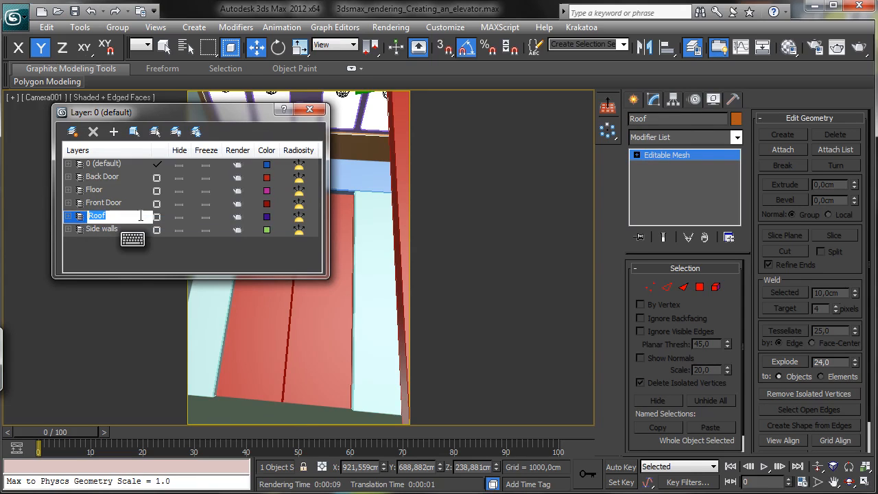
pyautogui.write('Roof')
pyautogui.click(94, 259)
pyautogui.rightClick(94, 218)
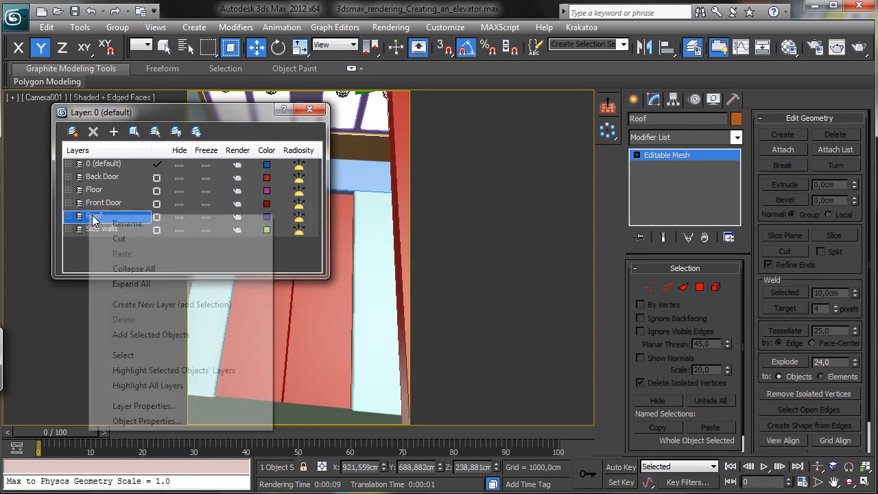
pyautogui.click(123, 354)
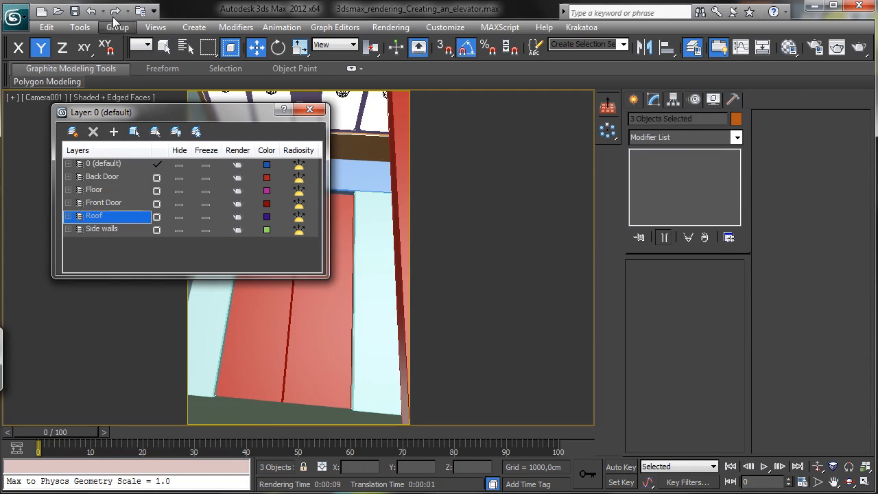
pyautogui.click(80, 26)
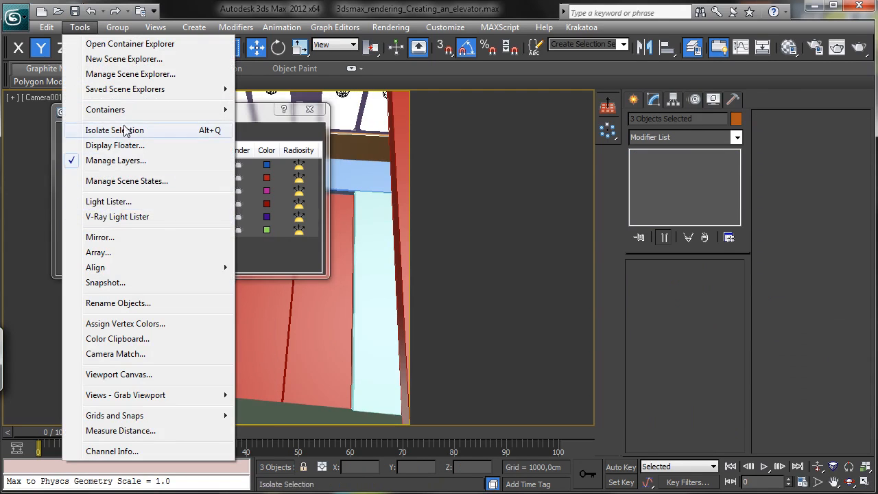
pyautogui.click(126, 130)
pyautogui.click(310, 109)
# - Switch the camera view to Perspective, frame the isolated roof and turn it to show the underside
pyautogui.click(39, 97)
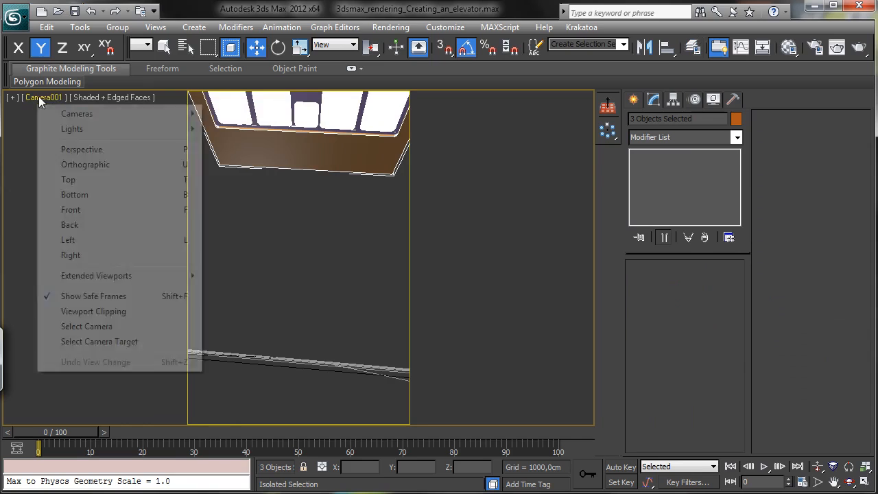
pyautogui.click(96, 149)
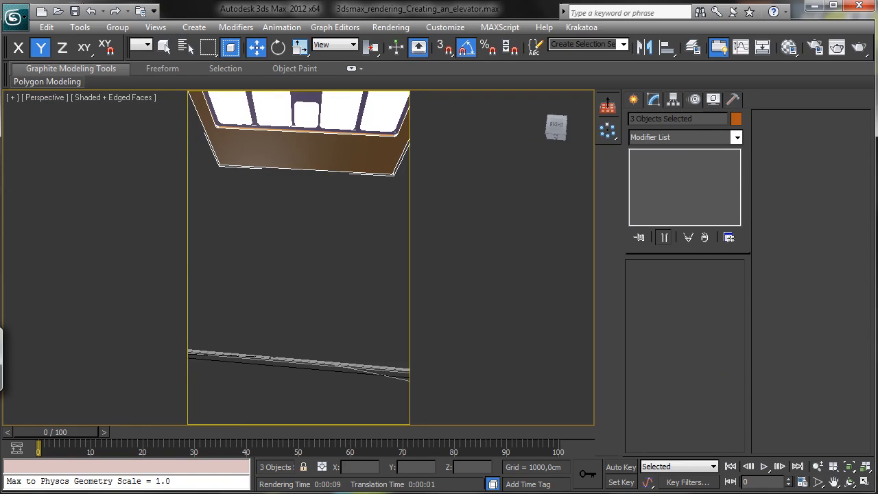
pyautogui.click(849, 468)
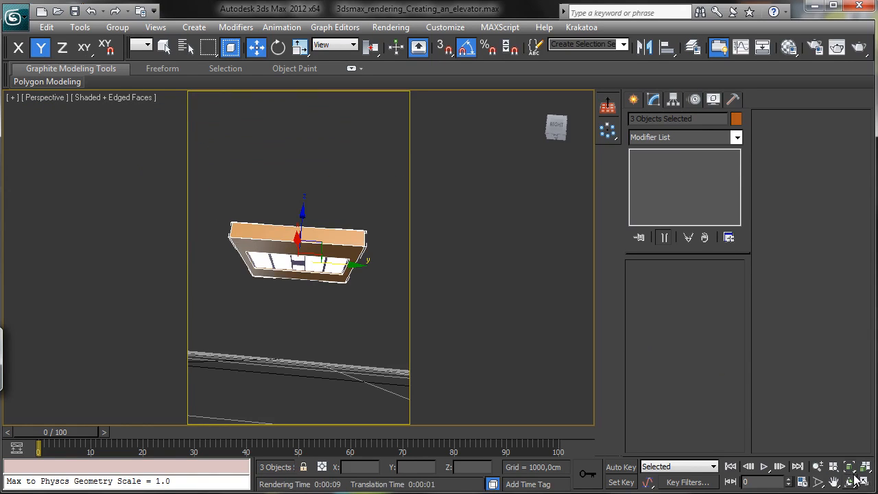
pyautogui.click(849, 482)
pyautogui.moveTo(284, 249); pyautogui.dragTo(343, 226)
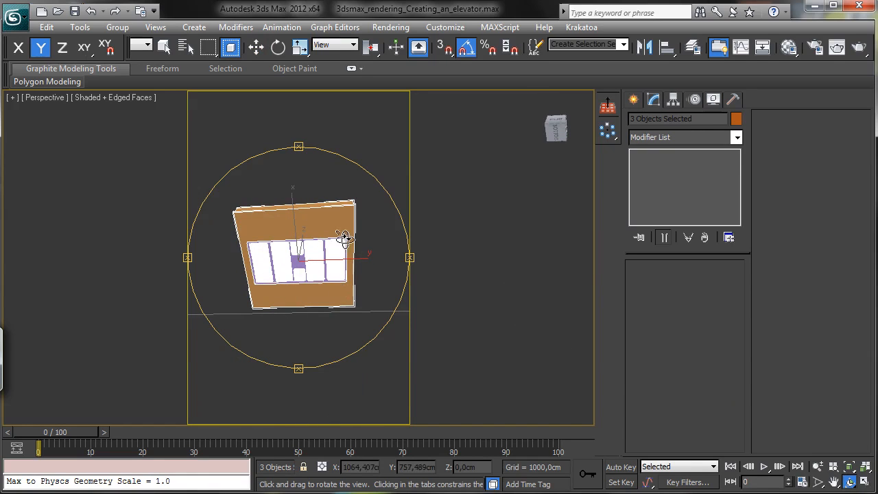
# - Create a standard cylinder near a roof corner in the Top view, about 14.5 cm in radius and -41.7 cm high
pyautogui.click(863, 481)
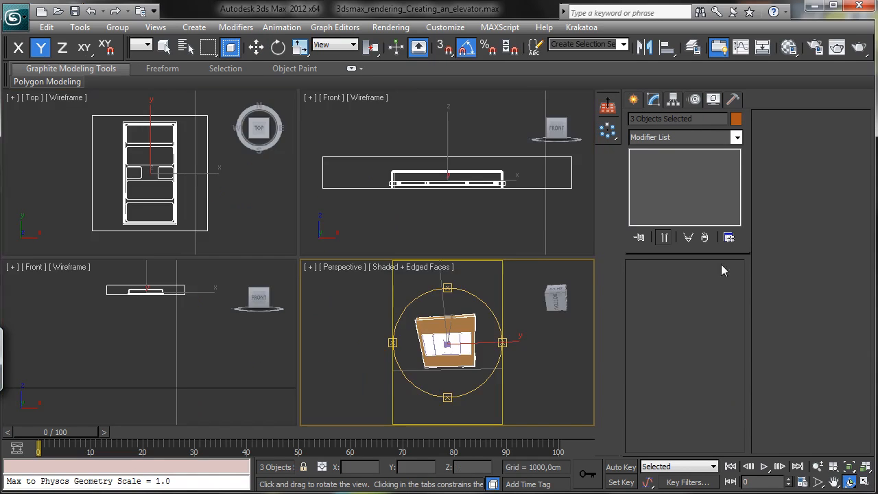
pyautogui.click(633, 98)
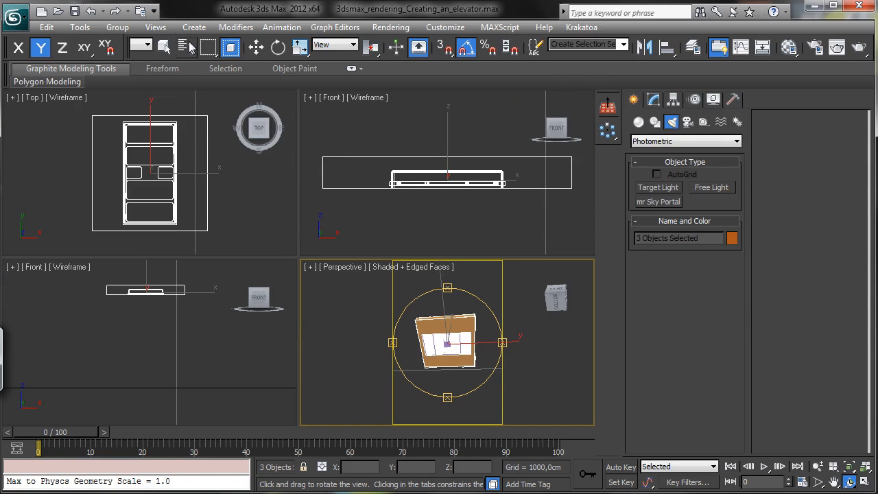
pyautogui.click(164, 46)
pyautogui.click(639, 122)
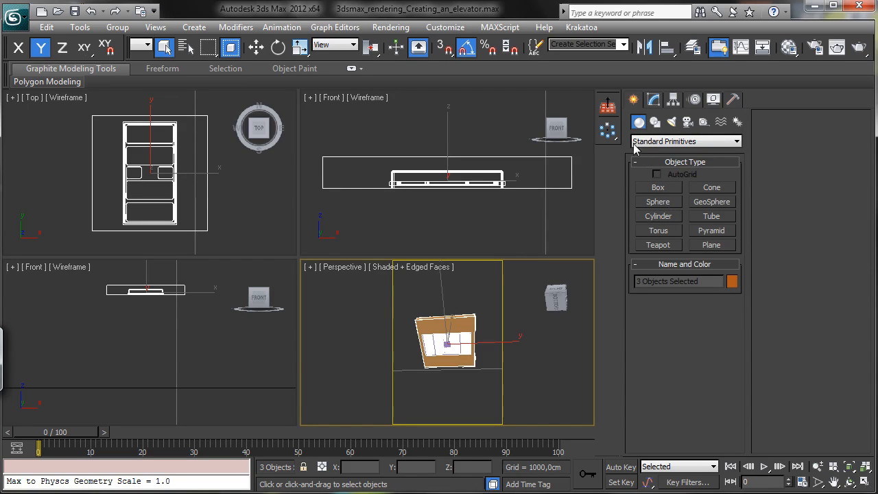
pyautogui.click(659, 217)
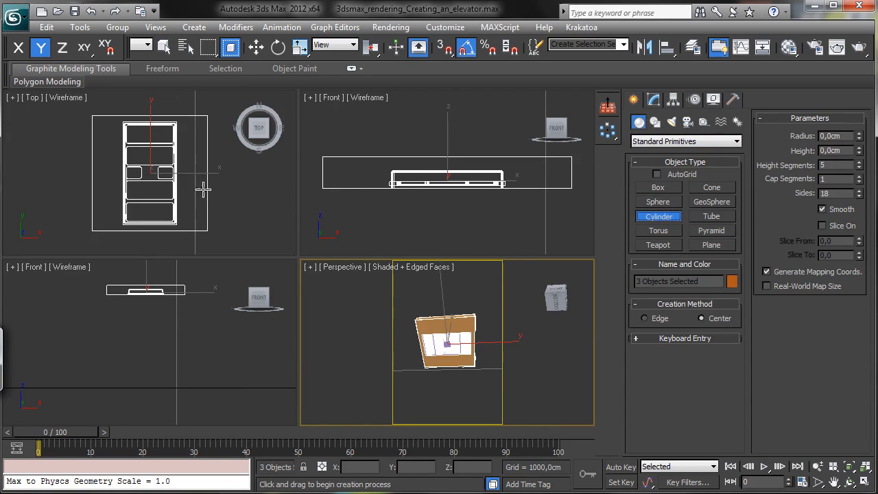
pyautogui.moveTo(190, 136); pyautogui.dragTo(196, 146)
pyautogui.rightClick(192, 137)
pyautogui.click(197, 171)
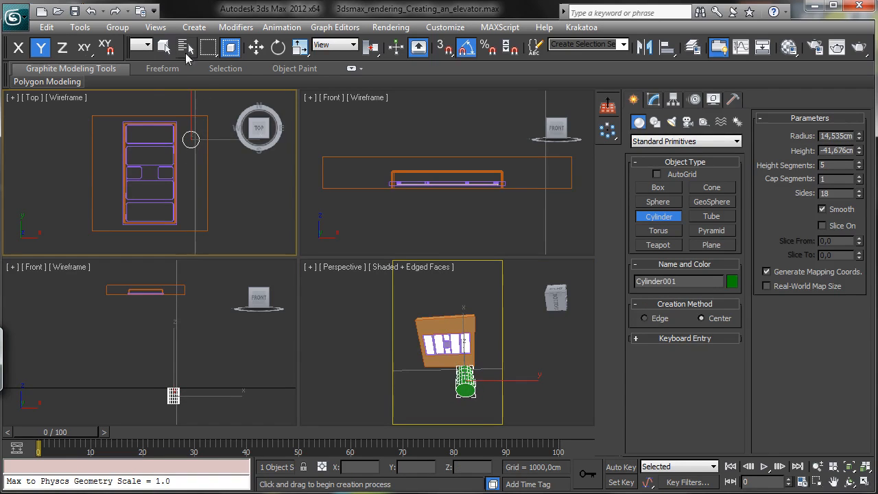
# - Set the cylinder's radius to 6 cm
pyautogui.click(165, 46)
pyautogui.click(654, 99)
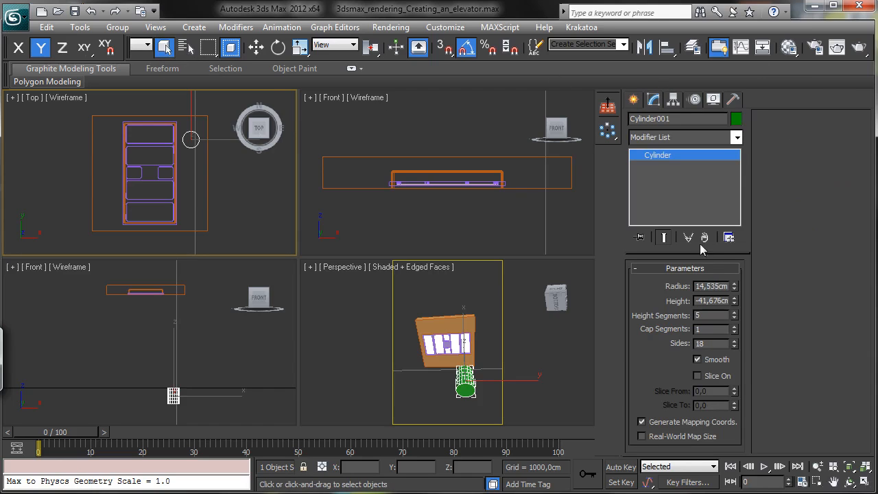
pyautogui.doubleClick(720, 287)
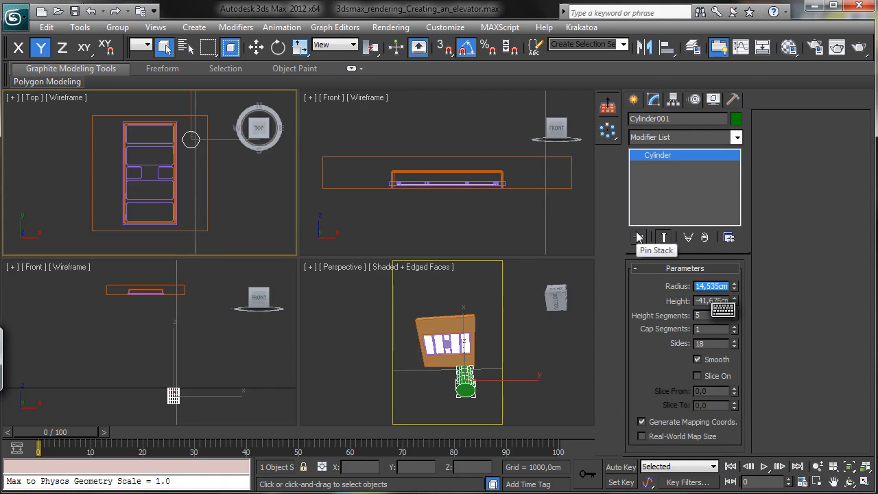
pyautogui.write('10')
pyautogui.press('Return')
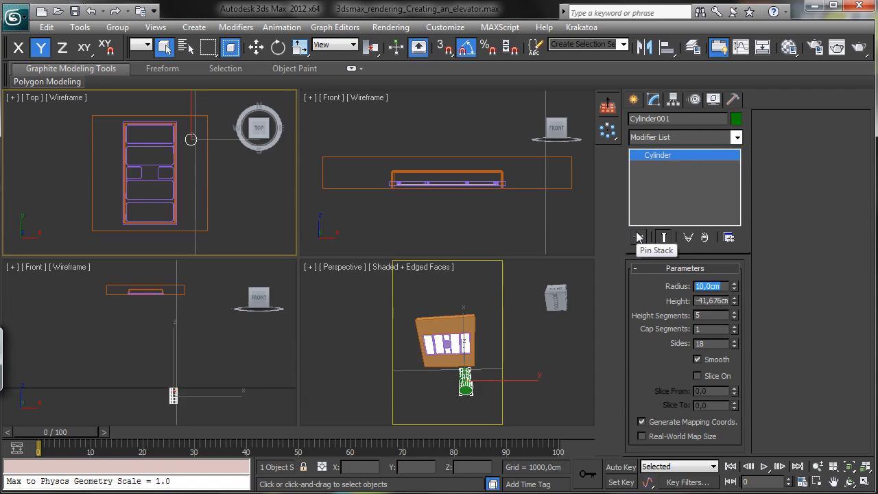
pyautogui.write('6')
pyautogui.press('Return')
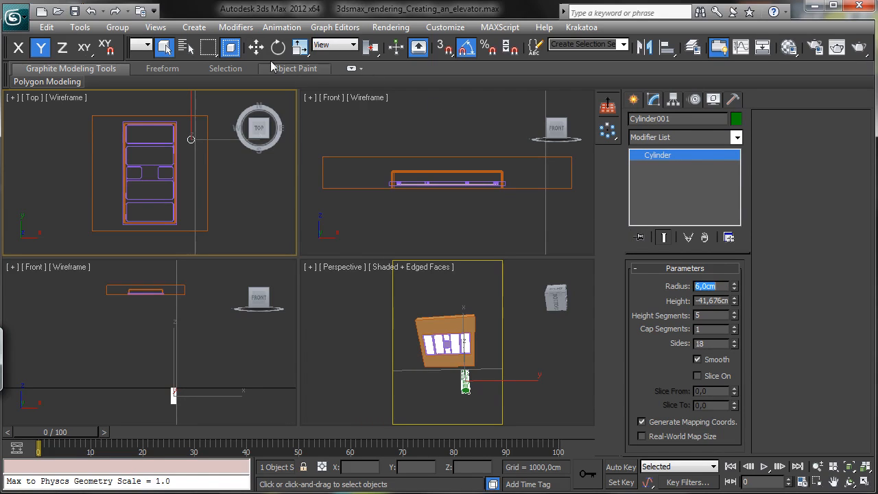
# - Move the cylinder closer to the roof corner and raise it to about Z 244.6 cm so it intersects the roof
pyautogui.click(256, 46)
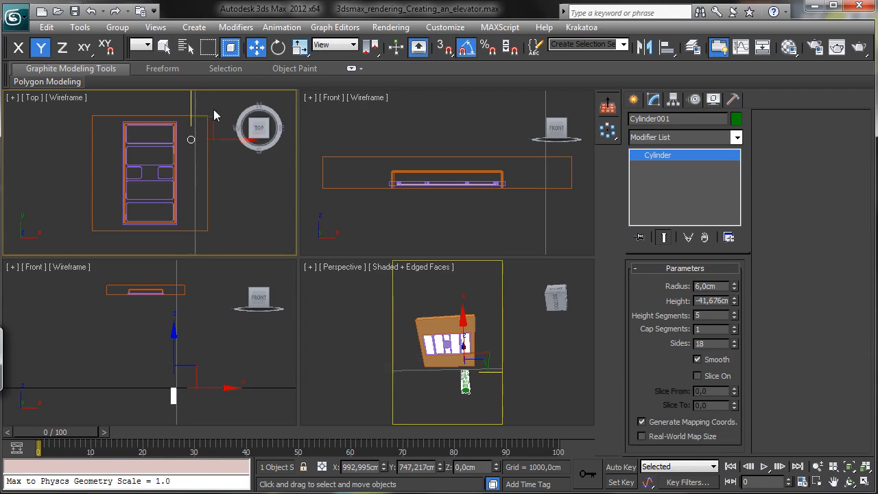
pyautogui.moveTo(208, 119); pyautogui.dragTo(213, 103)
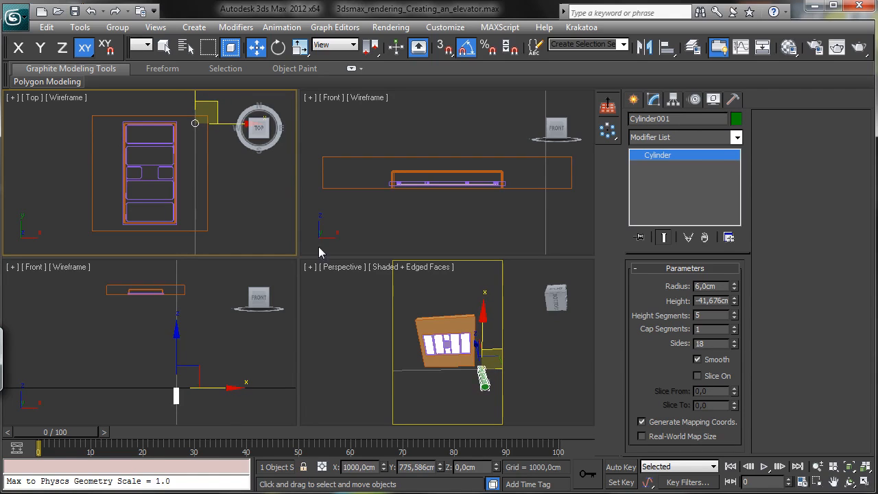
pyautogui.rightClick(241, 365)
pyautogui.moveTo(180, 347); pyautogui.dragTo(190, 251)
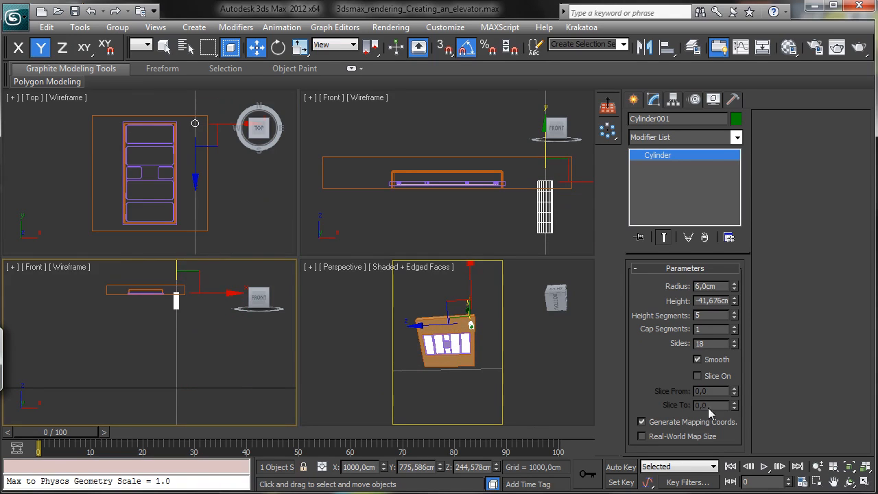
# - Clone the cylinder along Y in the Top view as an instance at the other corner of the same roof side
pyautogui.rightClick(255, 208)
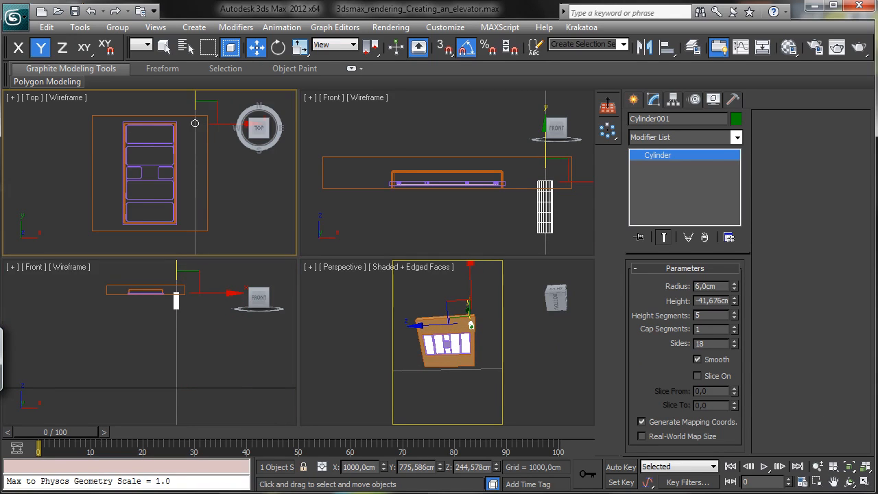
pyautogui.click(866, 469)
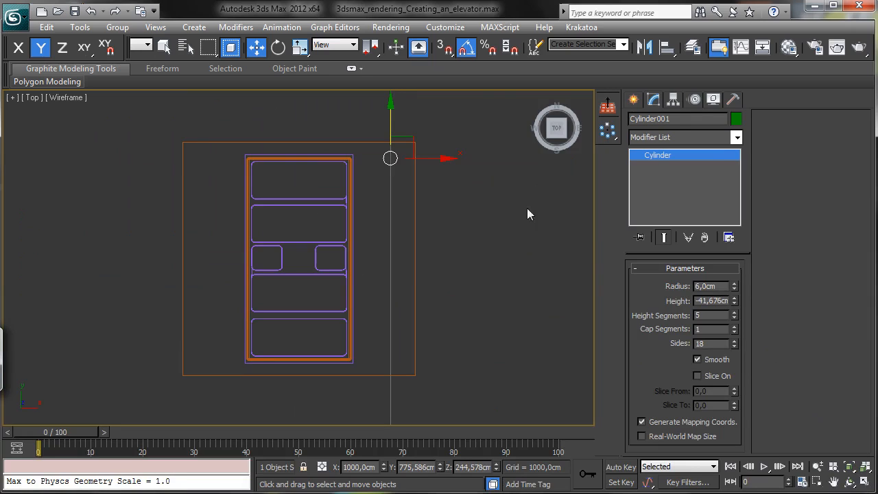
pyautogui.keyDown('shift'); pyautogui.moveTo(391, 118); pyautogui.dragTo(397, 320); pyautogui.keyUp('shift')
pyautogui.click(440, 309)
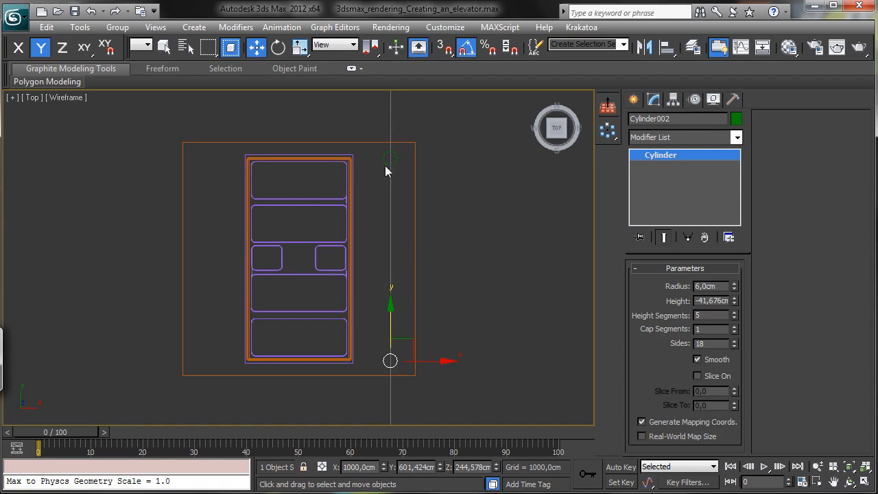
# - Select both cylinders and clone them along X as one set of instances to the opposite side of the roof
pyautogui.keyDown('ctrl'); pyautogui.click(389, 158); pyautogui.keyUp('ctrl')
pyautogui.moveTo(427, 260); pyautogui.dragTo(249, 253)
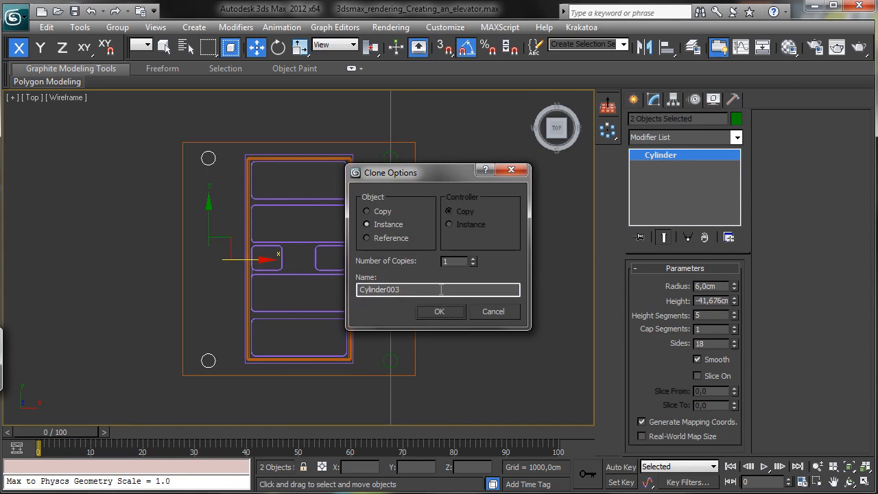
pyautogui.click(442, 310)
pyautogui.click(865, 483)
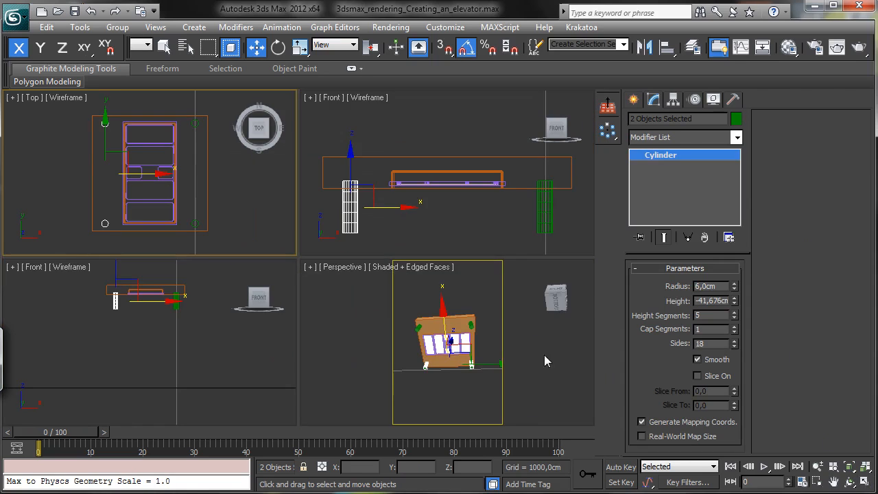
# - Select only the cylinder at one roof corner in the Perspective view and convert it to an Editable Poly
pyautogui.click(531, 377)
pyautogui.click(531, 206)
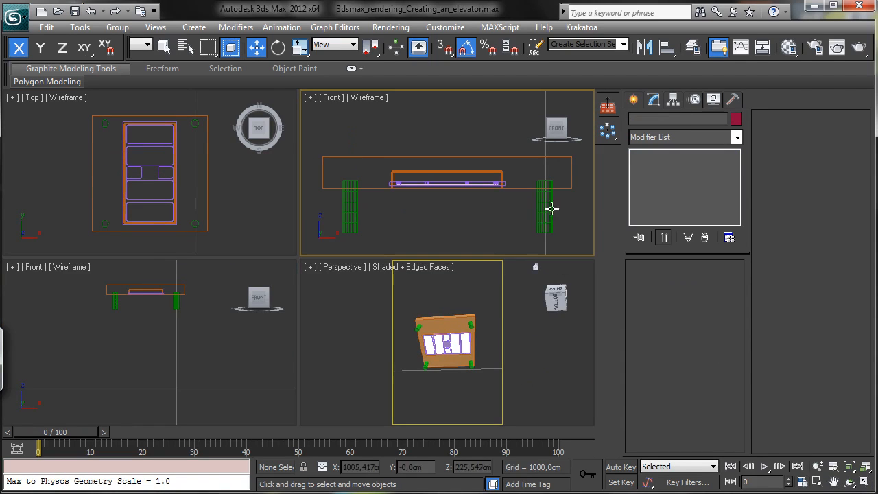
pyautogui.click(536, 350)
pyautogui.click(865, 483)
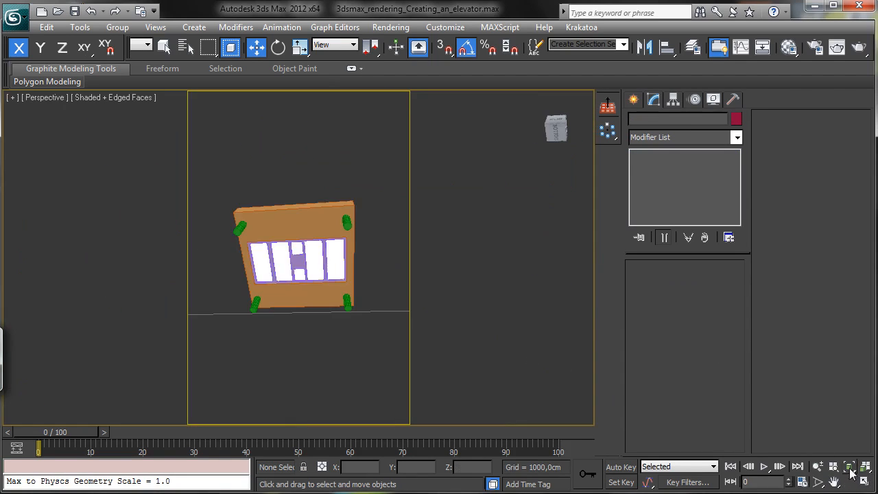
pyautogui.click(347, 303)
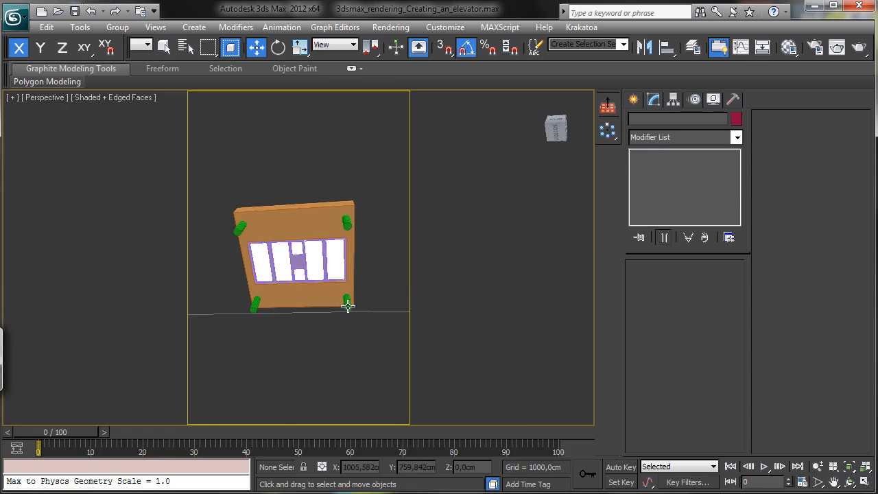
pyautogui.click(849, 483)
pyautogui.moveTo(334, 296); pyautogui.dragTo(314, 329)
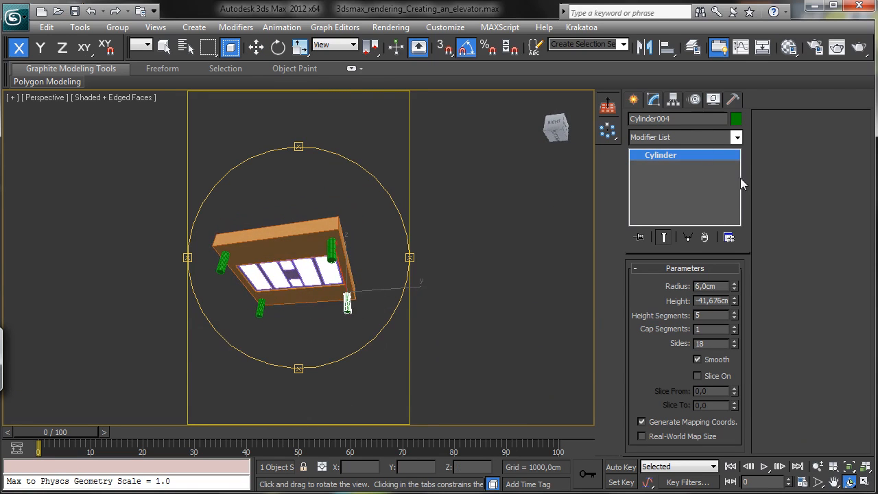
pyautogui.click(165, 48)
pyautogui.rightClick(346, 302)
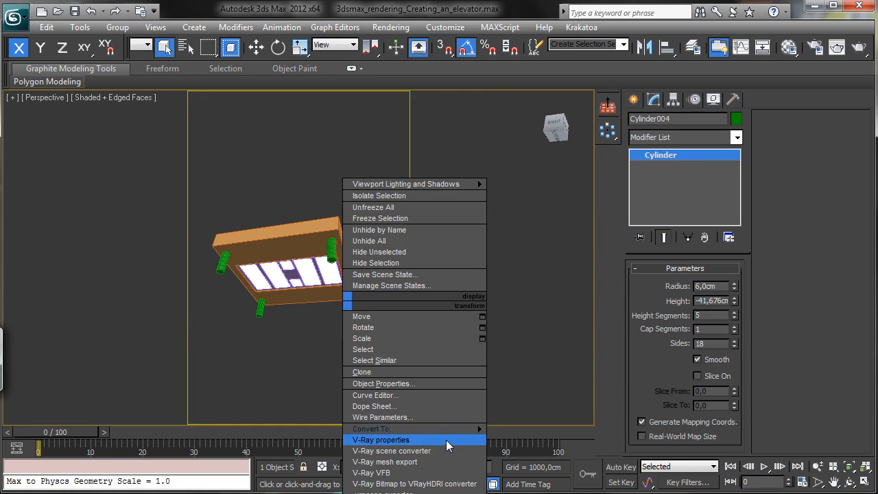
pyautogui.moveTo(474, 430)
pyautogui.click(535, 439)
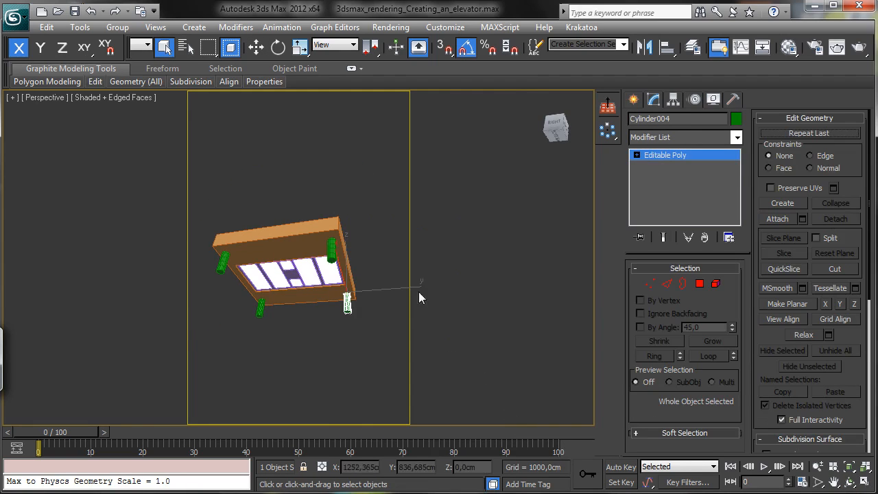
# - Attach the other three corner cylinders to the converted cylinder so they form one object
pyautogui.click(781, 218)
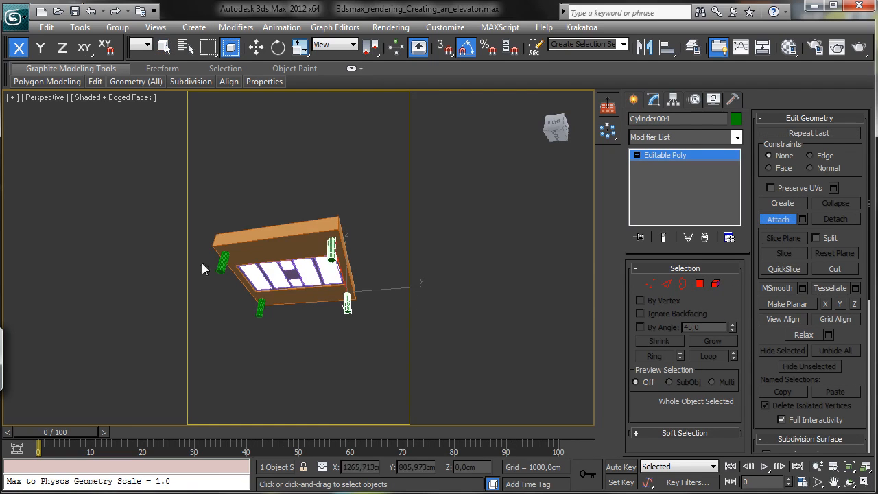
pyautogui.click(220, 263)
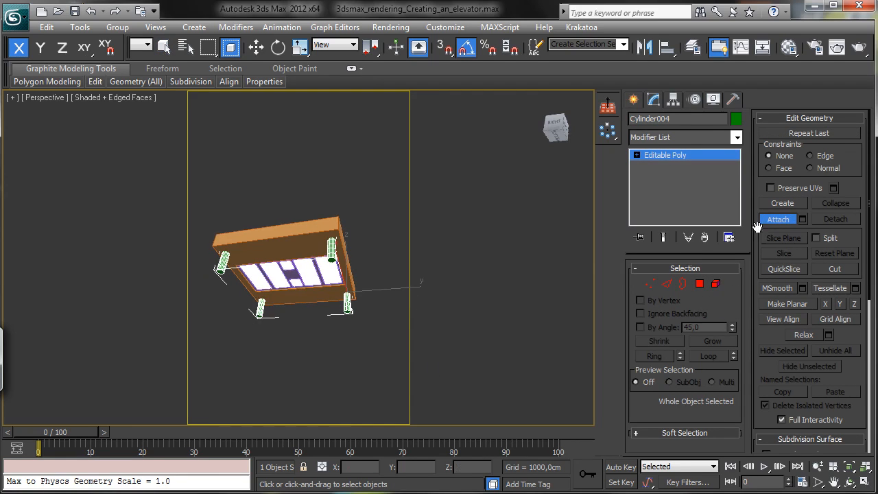
pyautogui.press('w')
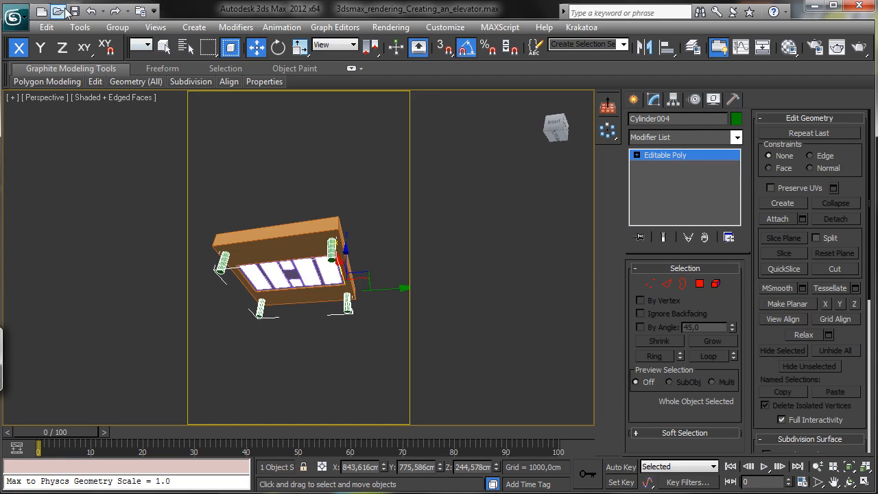
# - Select the roof and turn off Show Safe Frames in the Perspective view
pyautogui.click(328, 237)
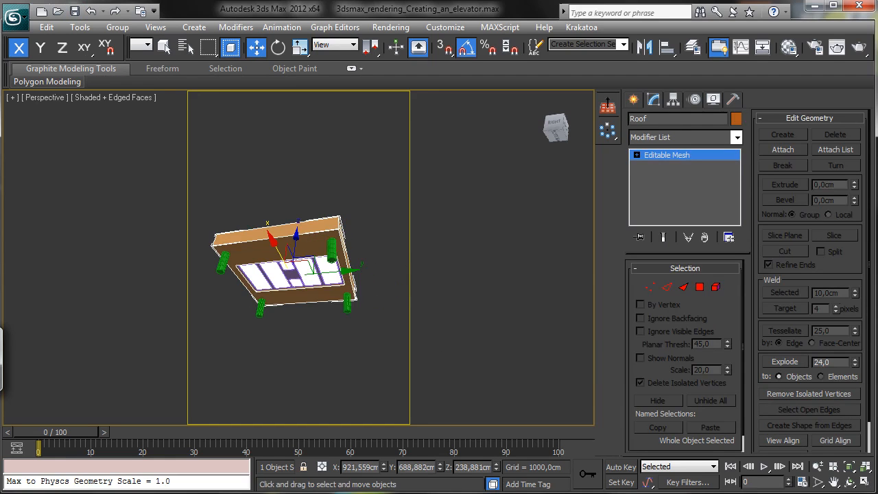
pyautogui.click(818, 466)
pyautogui.moveTo(290, 269); pyautogui.dragTo(288, 239)
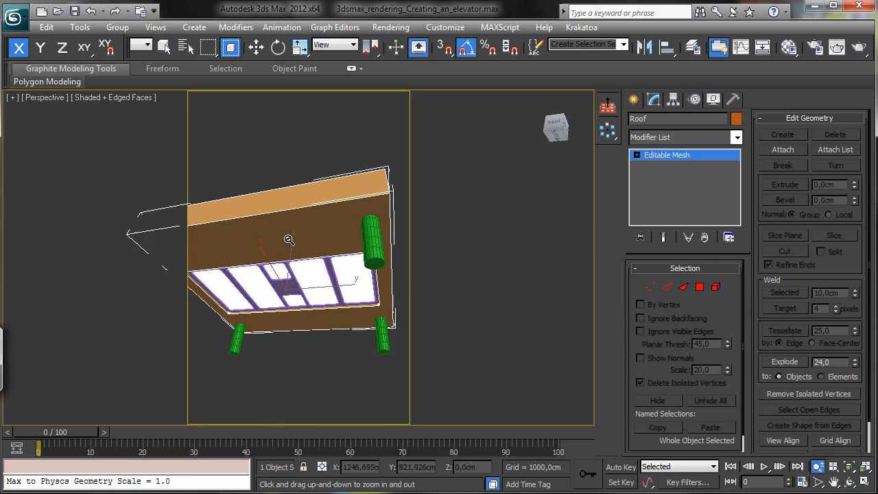
pyautogui.moveTo(55, 82)
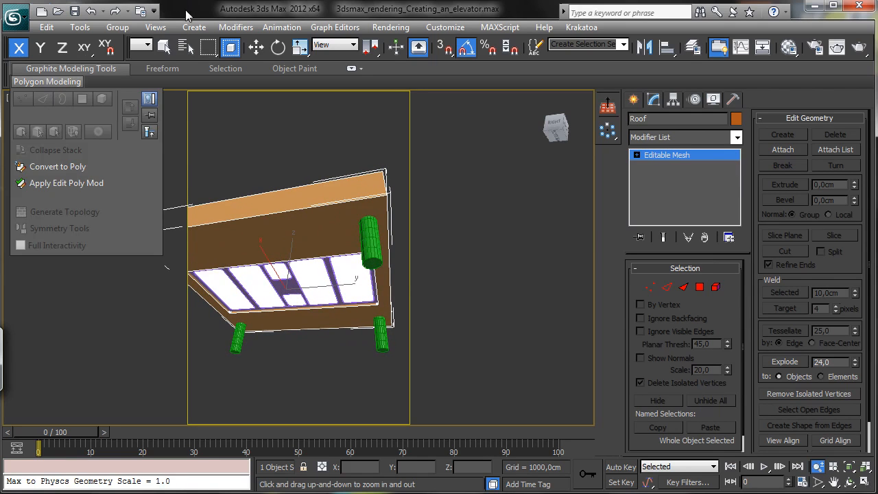
pyautogui.click(51, 98)
pyautogui.click(81, 295)
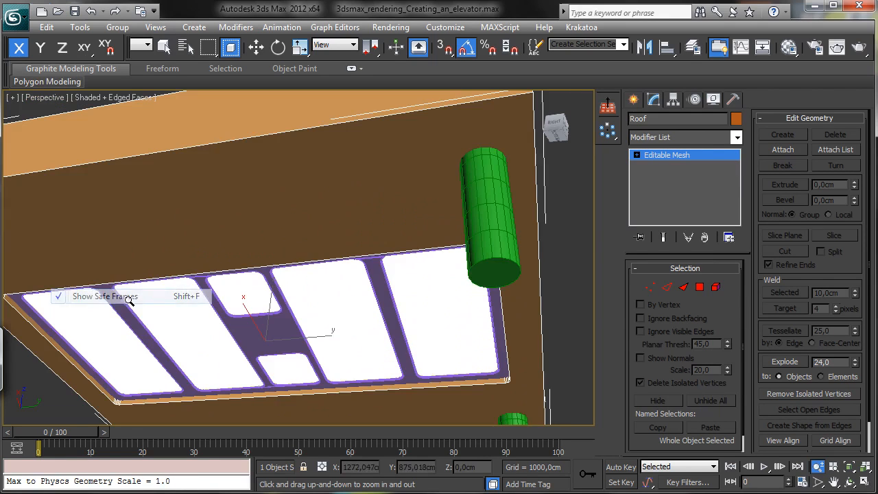
pyautogui.moveTo(432, 294); pyautogui.dragTo(432, 315)
pyautogui.click(164, 47)
# - Subtract the attached cylinders from the roof with a ProBoolean Subtraction to cut the four corner holes
pyautogui.click(634, 99)
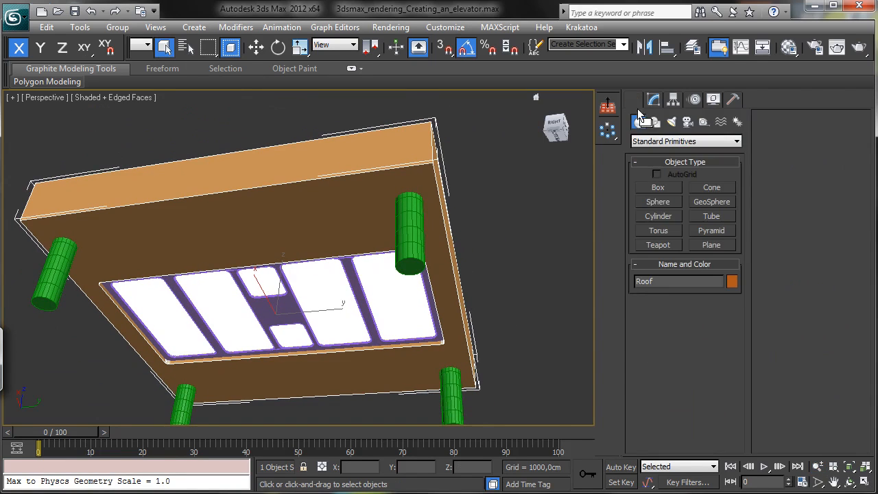
pyautogui.click(657, 141)
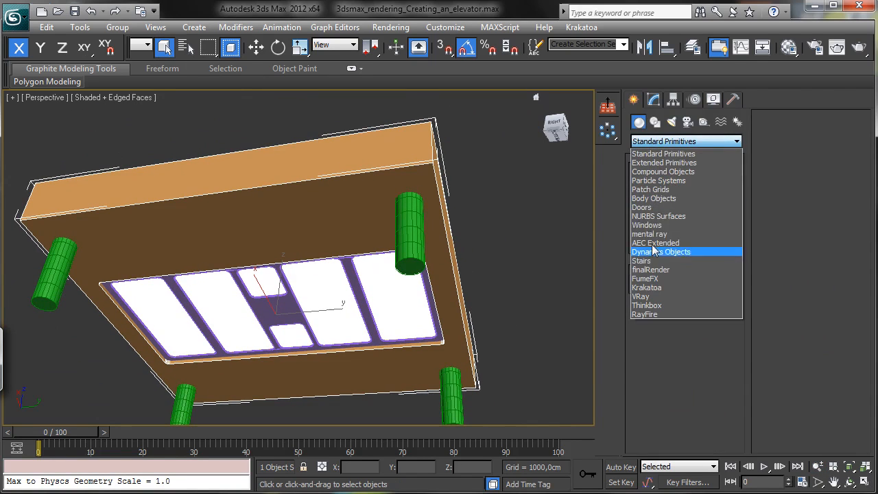
pyautogui.click(669, 172)
pyautogui.click(657, 259)
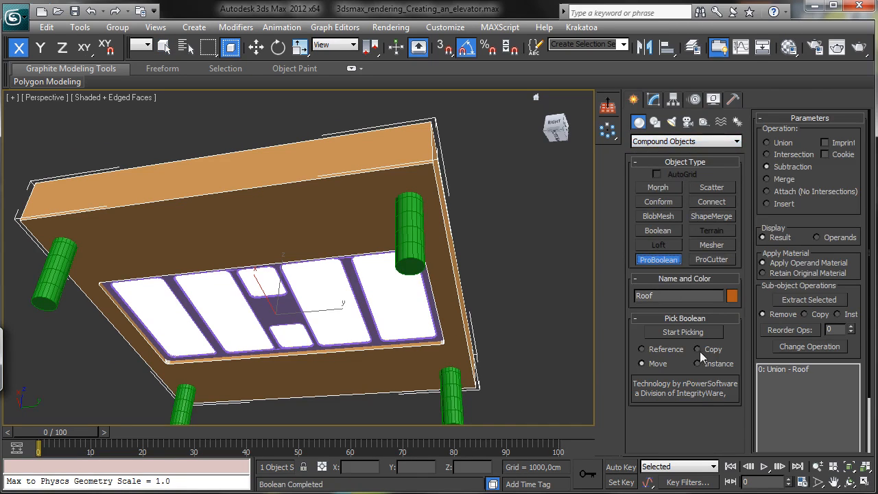
pyautogui.click(683, 332)
pyautogui.click(411, 235)
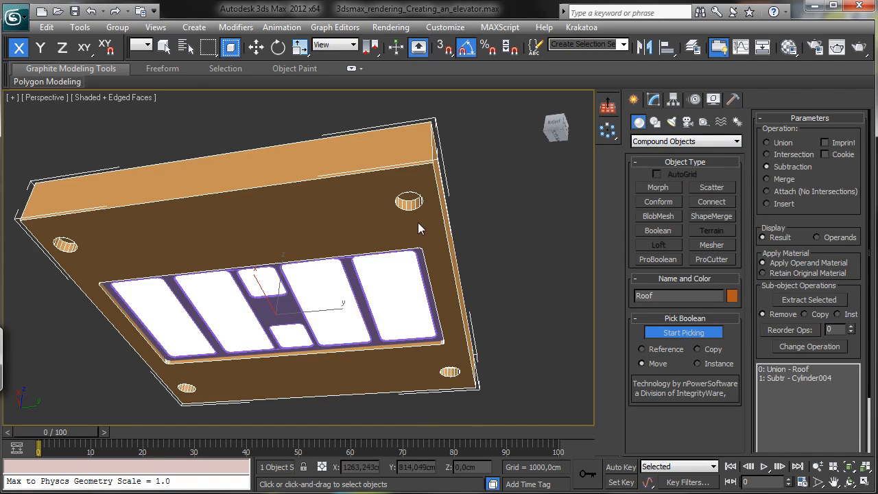
pyautogui.rightClick(353, 197)
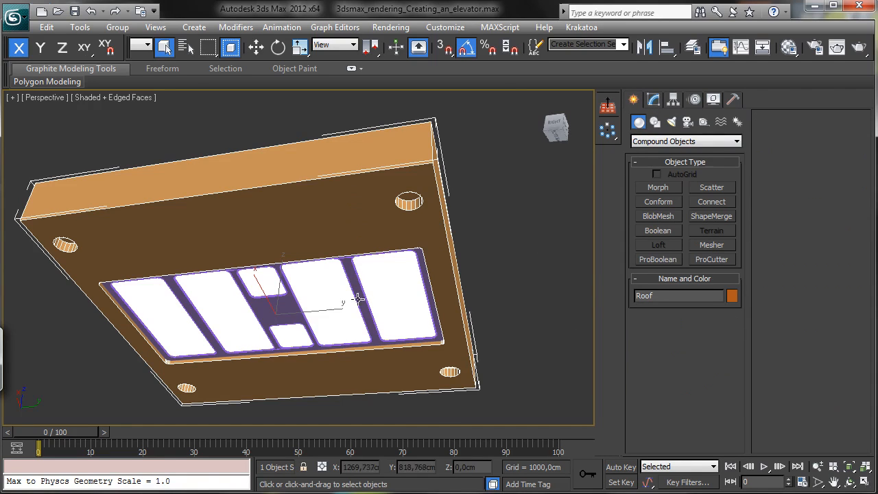
# - Convert the cut roof to an Editable Poly
pyautogui.rightClick(370, 222)
pyautogui.moveTo(494, 335)
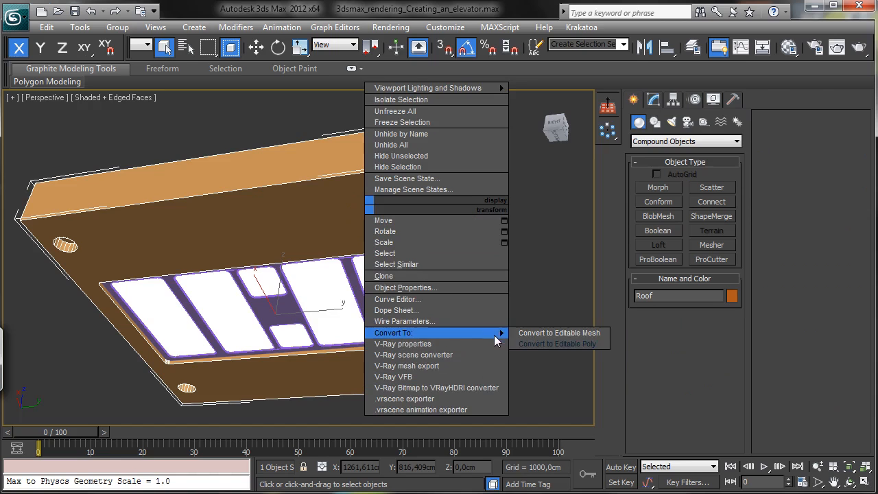
pyautogui.click(531, 347)
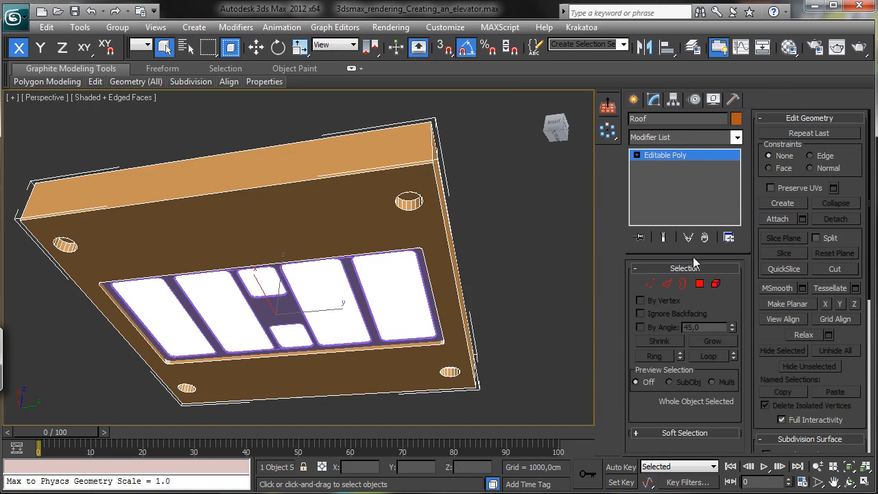
# - Start a chamfer on the selected edges of the four roof holes with amount 0,2 cm and 3 segments
pyautogui.click(666, 285)
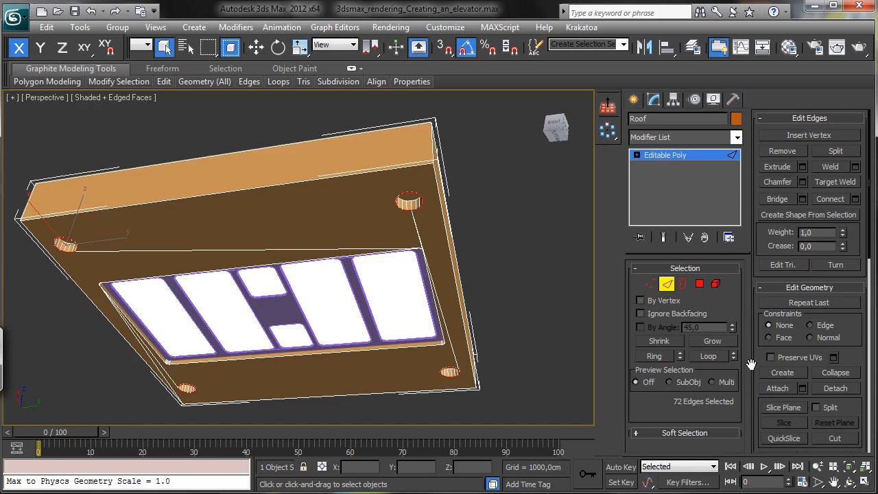
pyautogui.moveTo(251, 84)
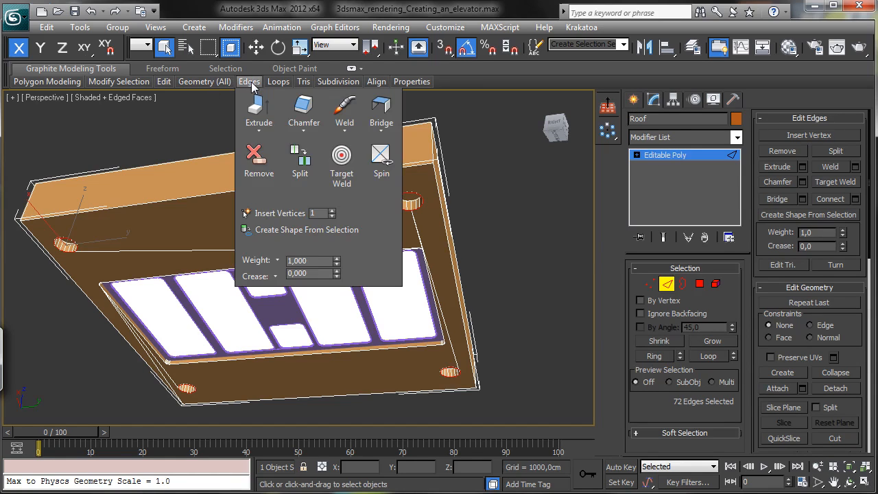
pyautogui.click(308, 128)
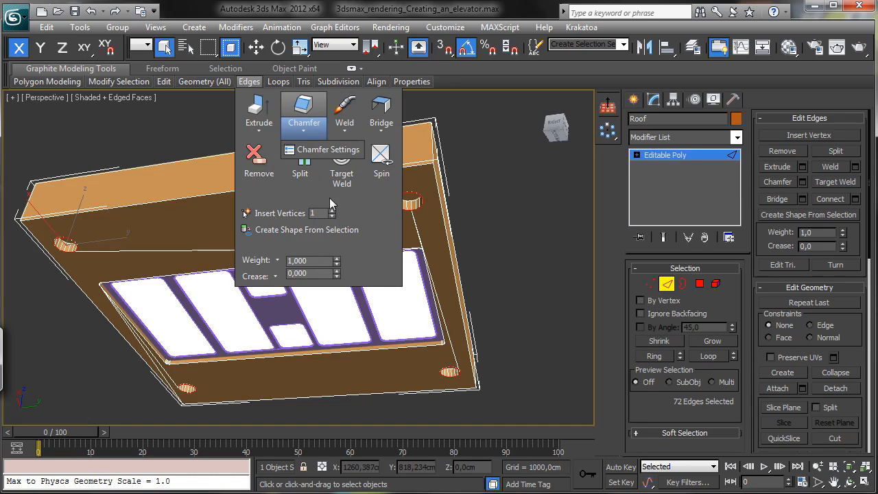
pyautogui.click(312, 150)
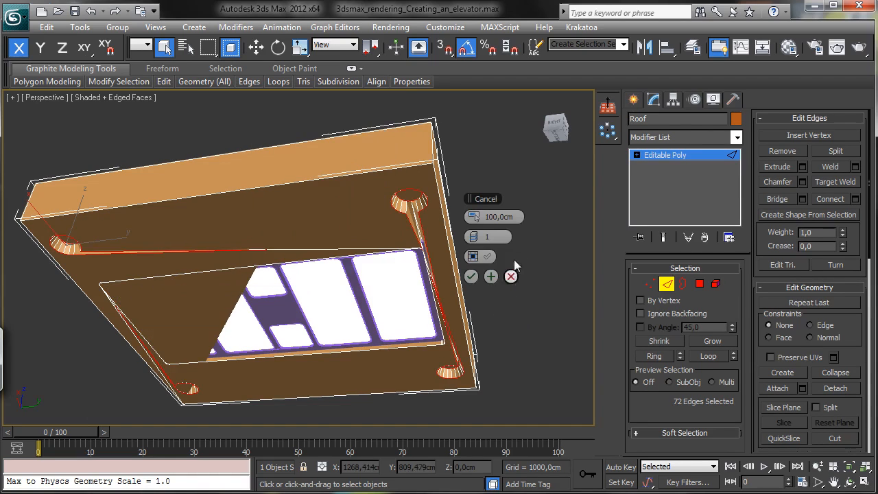
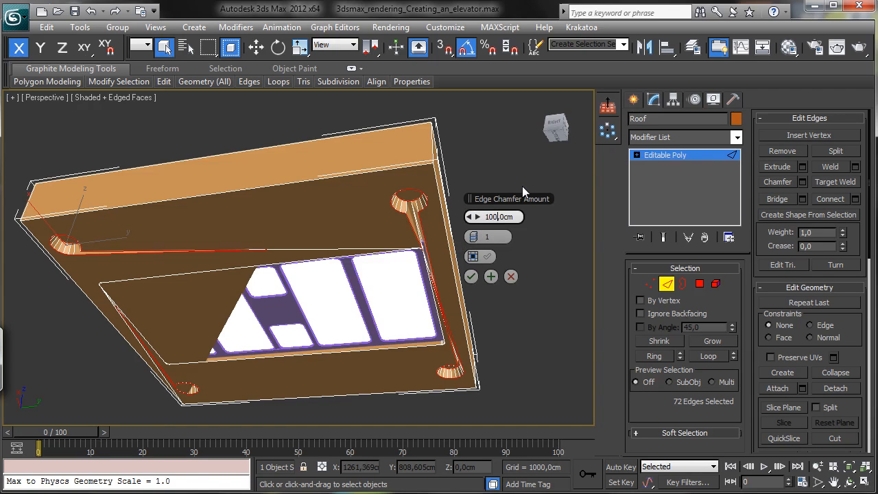
pyautogui.press('BackSpace')
pyautogui.press('BackSpace')
pyautogui.press('BackSpace')
pyautogui.write('0')
pyautogui.press('BackSpace')
pyautogui.write('2')
pyautogui.moveTo(475, 242); pyautogui.dragTo(478, 239)
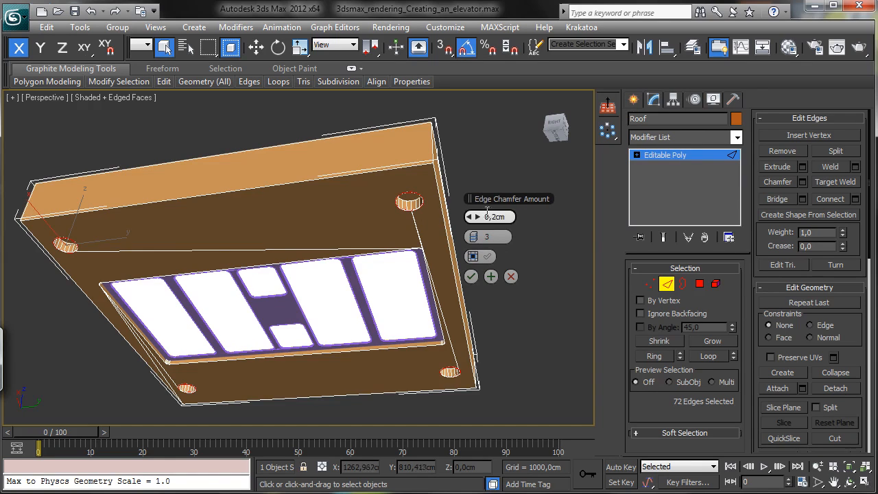
# - Set the hole-edge chamfer amount to 0,3 cm, apply it, and leave the roof's sub-object editing
pyautogui.press('BackSpace')
pyautogui.write(',')
pyautogui.press('BackSpace')
pyautogui.write('3')
pyautogui.click(495, 238)
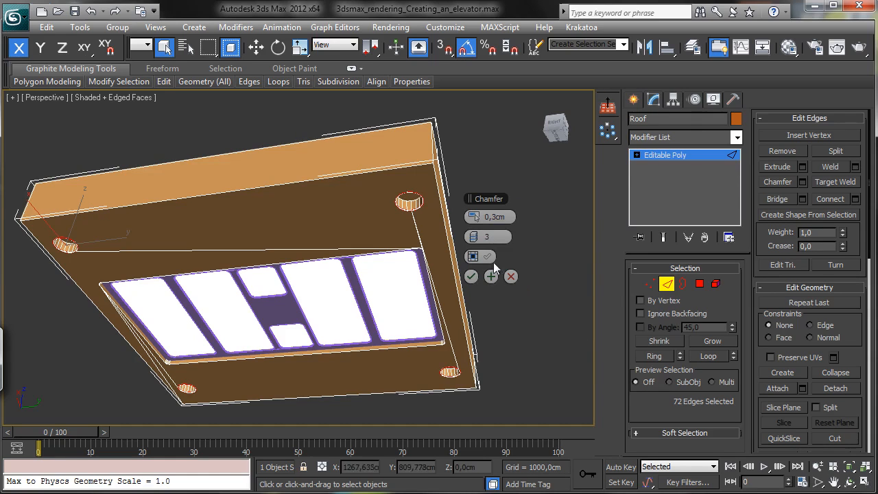
pyautogui.click(471, 276)
pyautogui.click(667, 283)
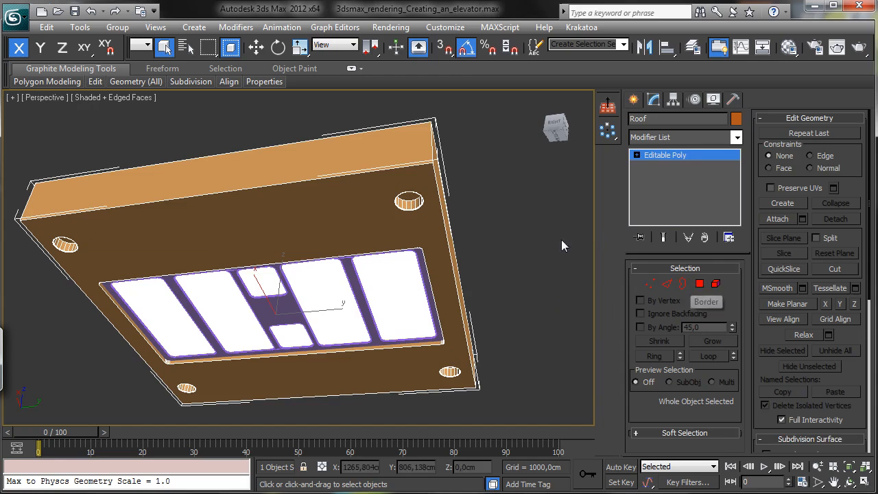
pyautogui.click(678, 284)
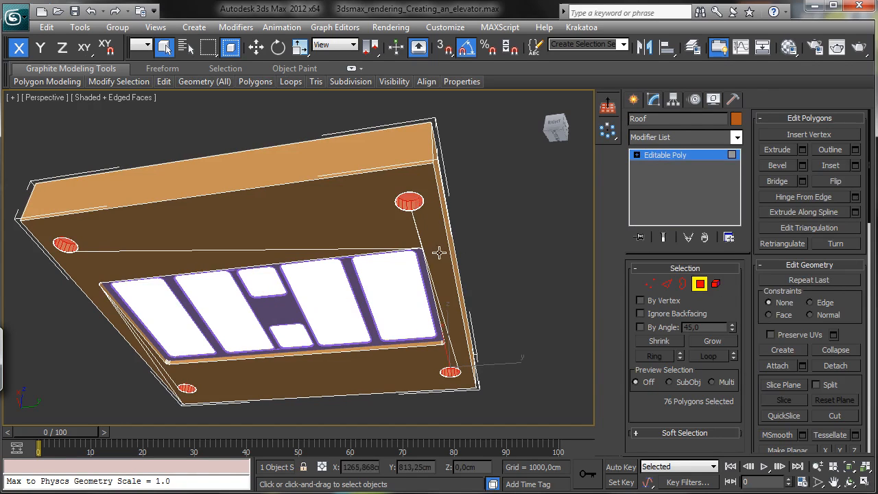
pyautogui.click(699, 283)
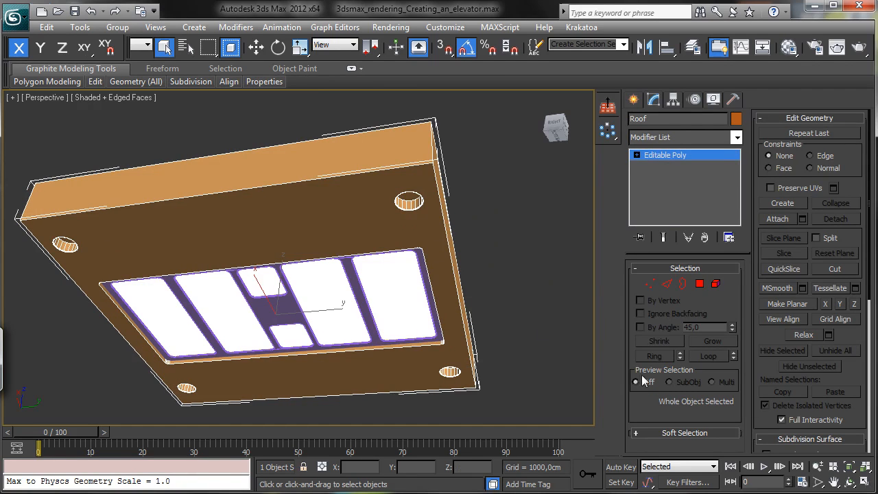
# - Create a standard plane about 15,9 cm long and 15,3 cm wide over the roof's upper-right corner hole in the Top view
pyautogui.click(865, 484)
pyautogui.rightClick(253, 185)
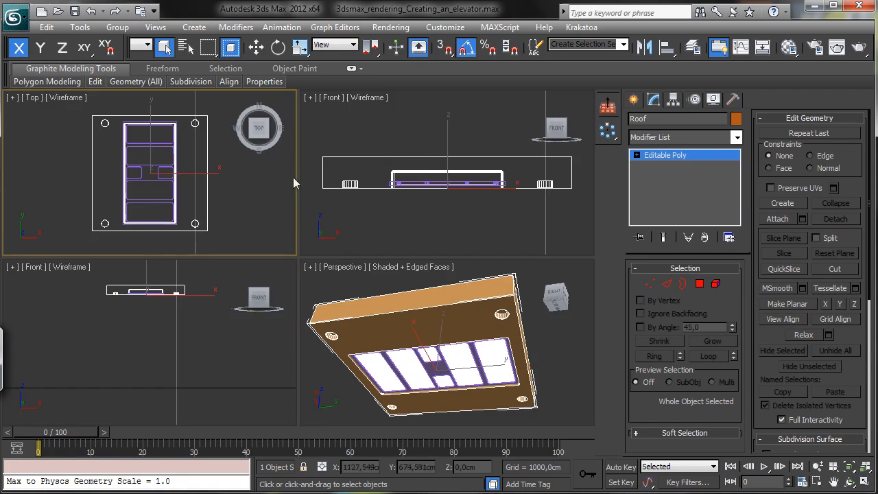
pyautogui.click(633, 99)
pyautogui.click(657, 142)
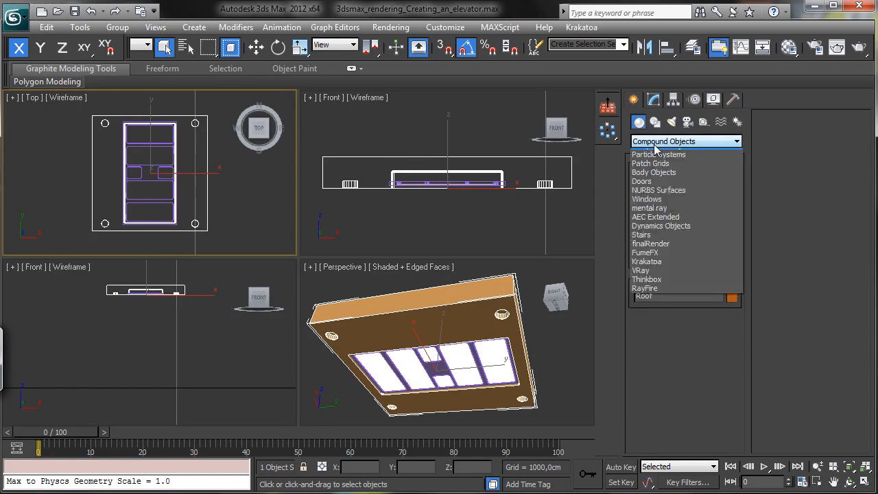
pyautogui.click(658, 151)
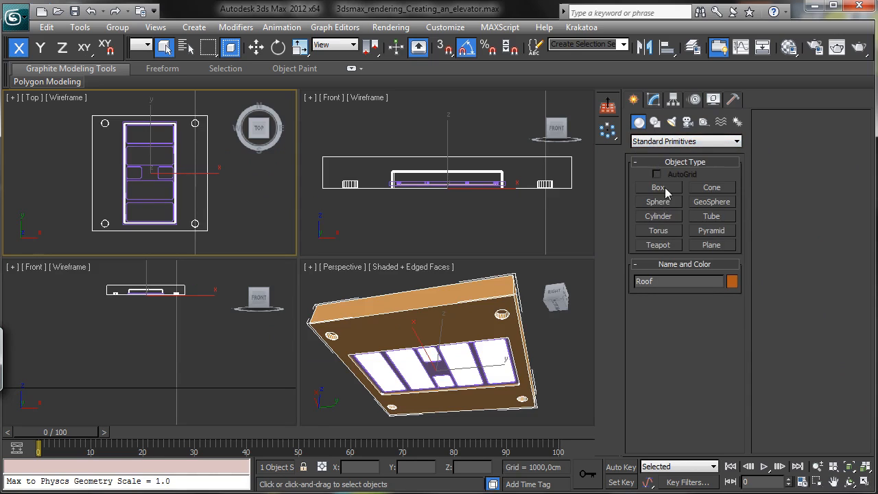
pyautogui.click(712, 244)
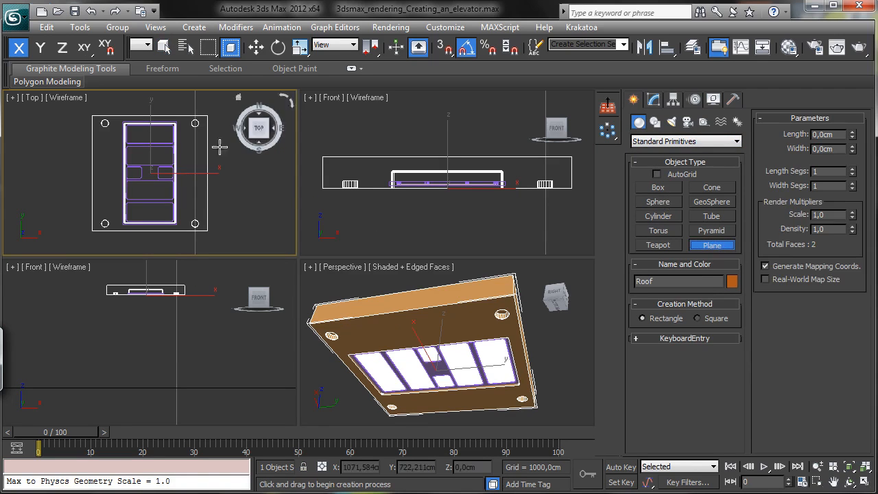
pyautogui.click(863, 484)
pyautogui.moveTo(386, 153); pyautogui.dragTo(397, 166)
pyautogui.click(257, 48)
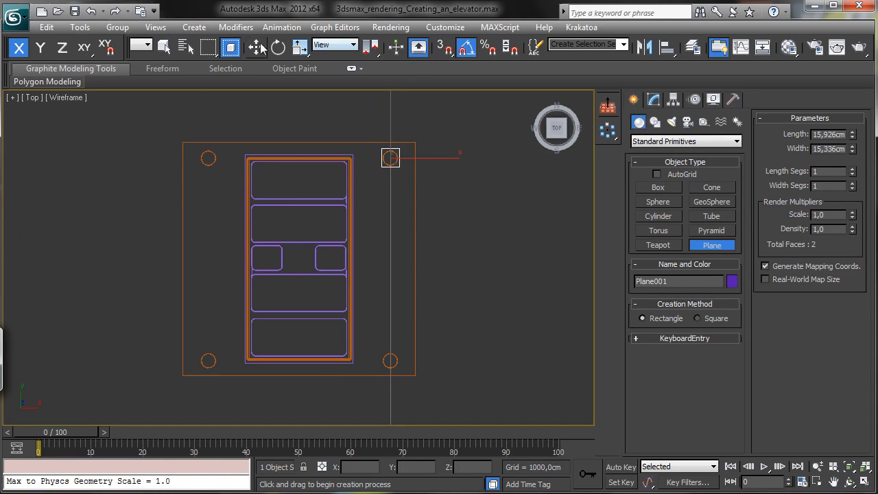
# - Raise the new plane vertically into the roof's upper-right corner hole, to a height of about 239,6 cm
pyautogui.click(863, 484)
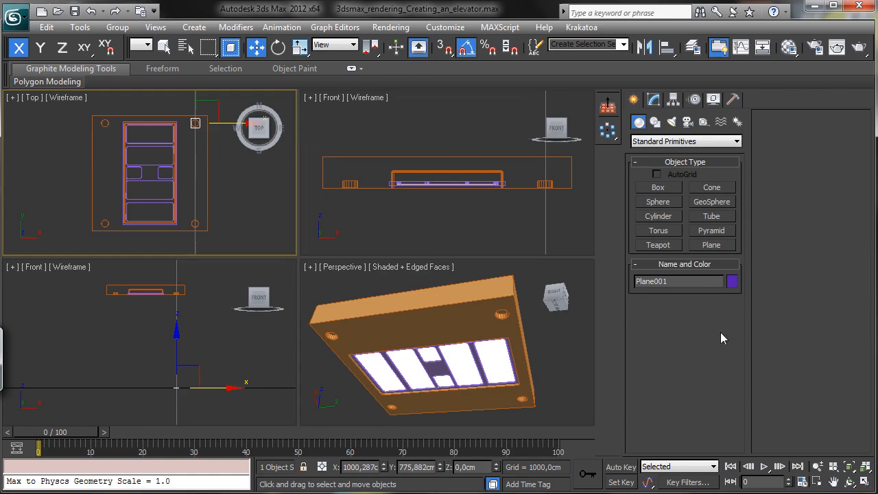
pyautogui.rightClick(541, 337)
pyautogui.rightClick(172, 345)
pyautogui.moveTo(171, 344); pyautogui.dragTo(176, 256)
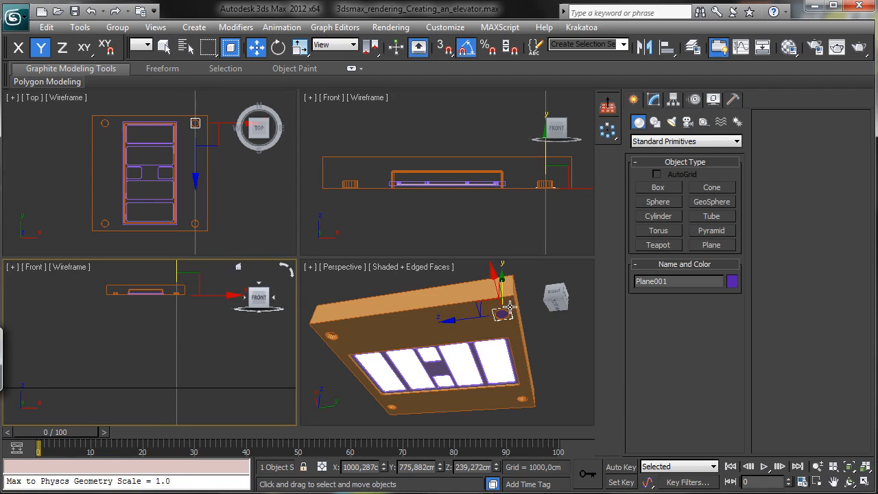
pyautogui.rightClick(536, 330)
pyautogui.click(863, 480)
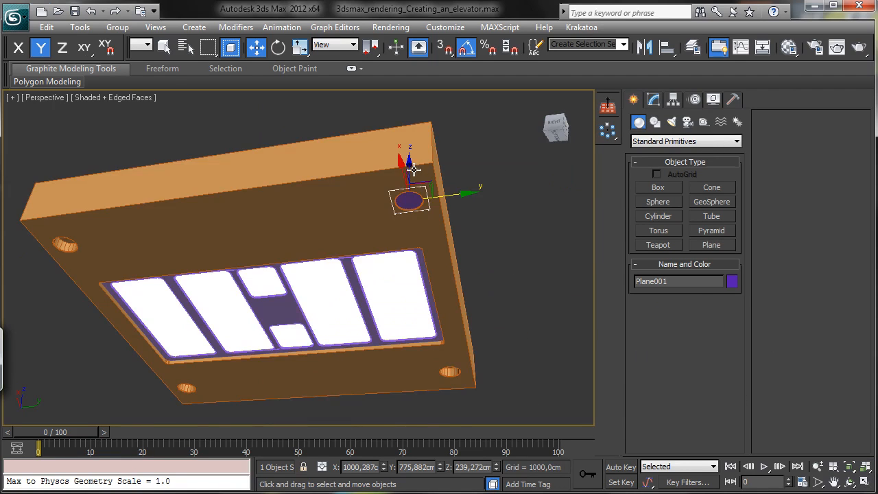
pyautogui.moveTo(408, 168); pyautogui.dragTo(409, 165)
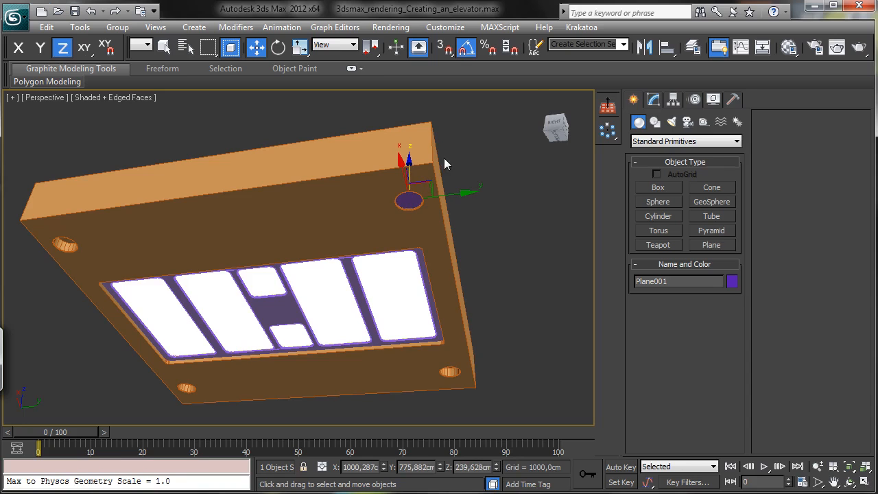
# - Duplicate the Lamp material into the second material slot and rename the copy Hot Lamp
pyautogui.click(789, 47)
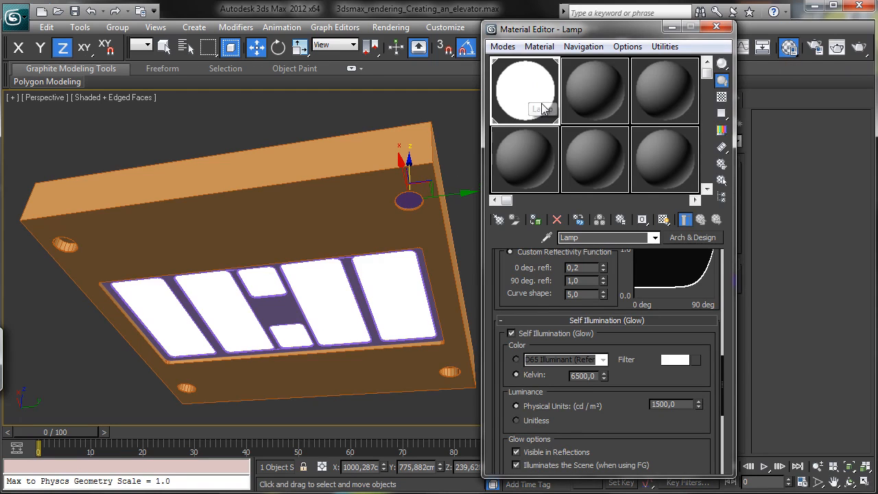
pyautogui.click(604, 104)
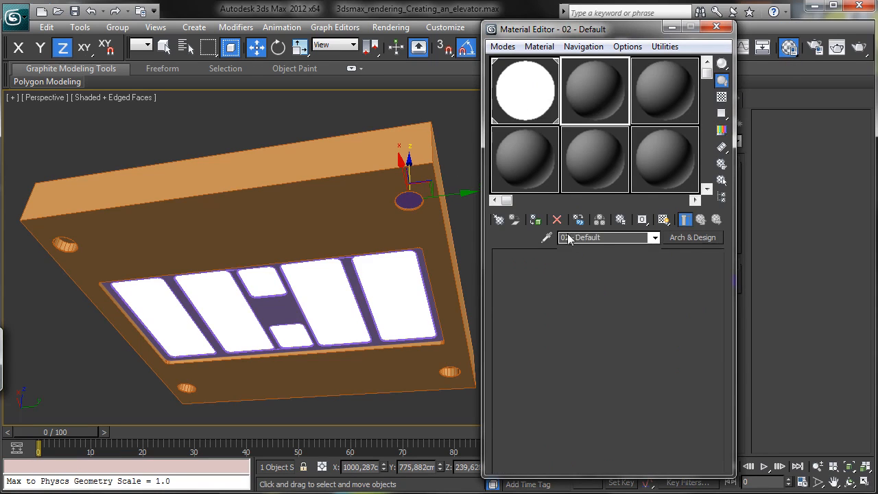
pyautogui.moveTo(606, 238); pyautogui.dragTo(492, 231)
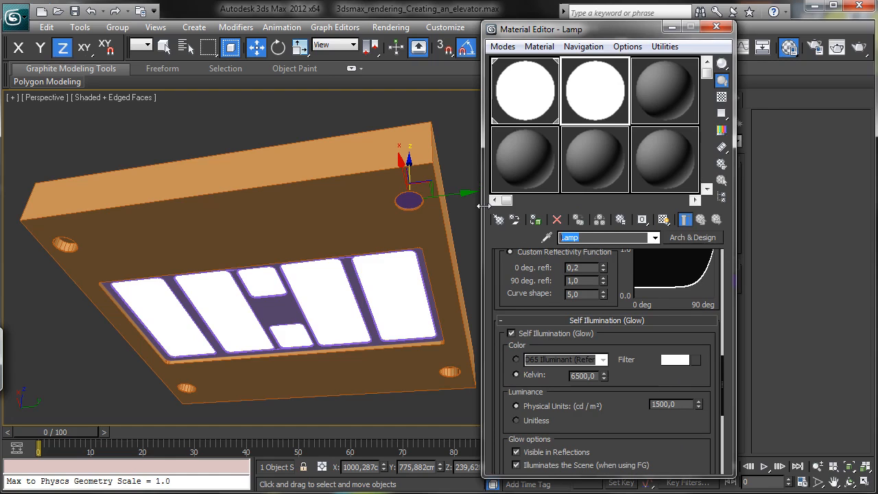
pyautogui.write('Hot Lamp')
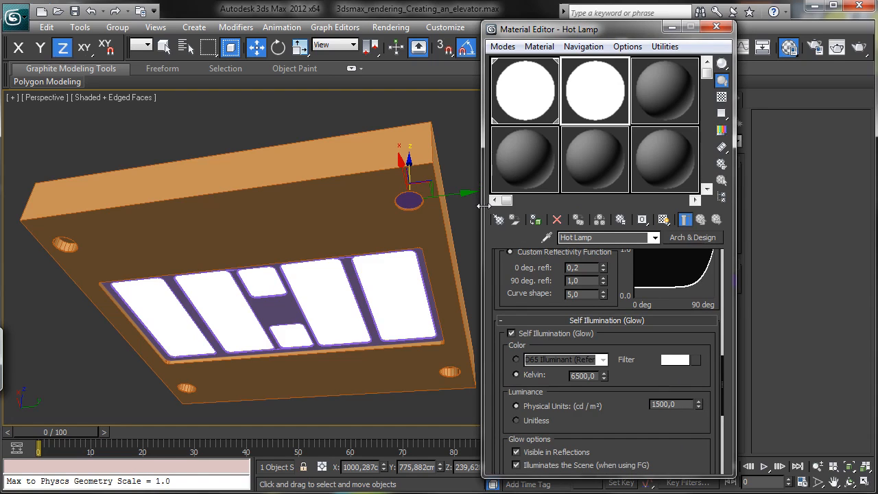
# - Set the Hot Lamp material's self-illumination filter color to a light orange
pyautogui.click(666, 356)
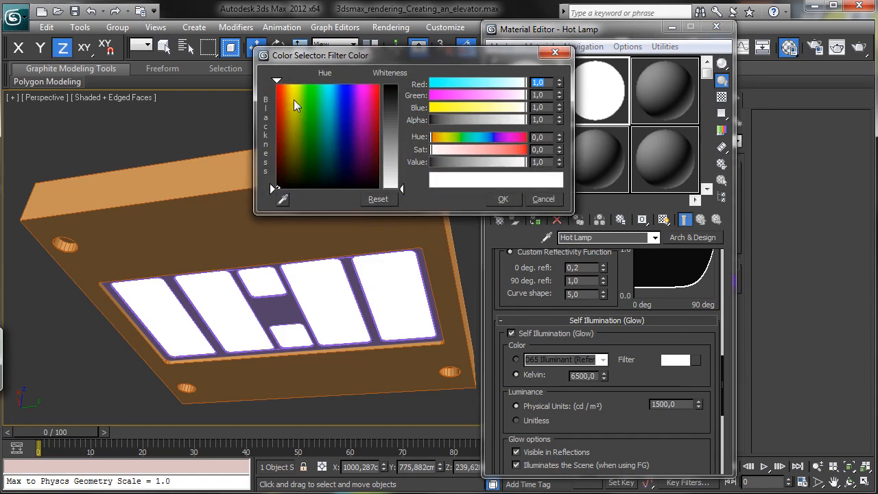
pyautogui.moveTo(401, 186); pyautogui.dragTo(402, 114)
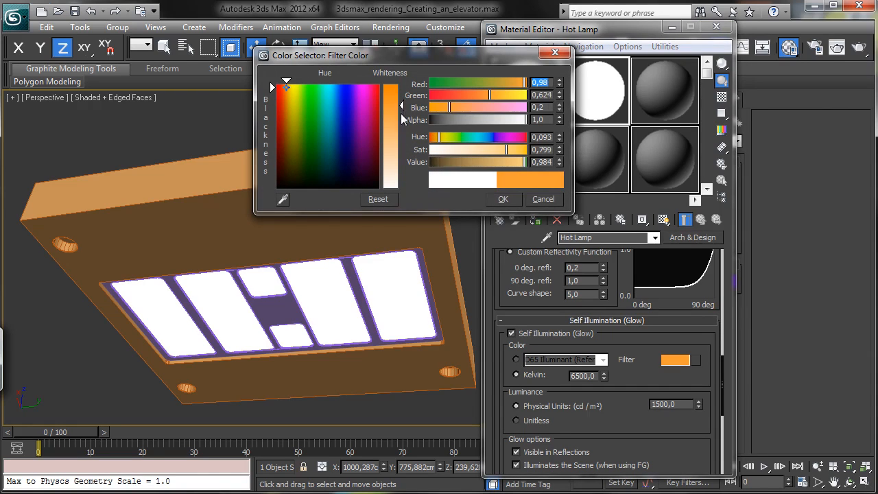
pyautogui.click(504, 197)
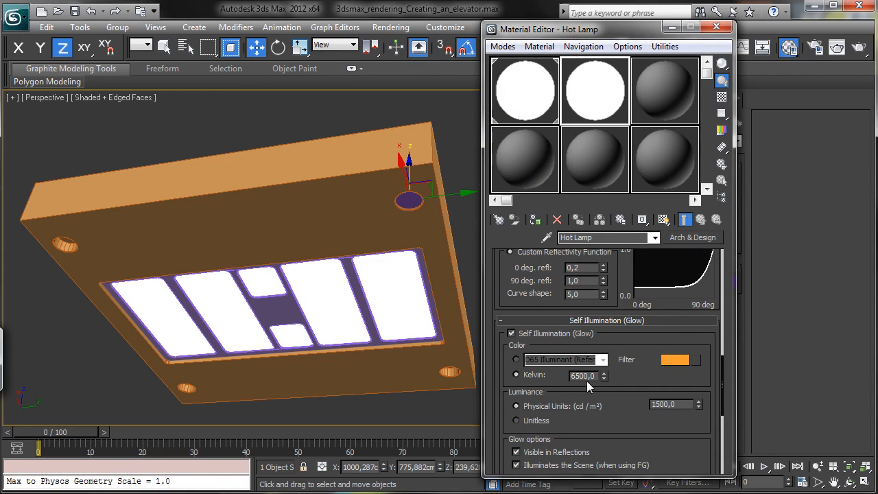
# - Set the Hot Lamp's glow temperature to 9500 Kelvin and assign the material to the selected plane
pyautogui.moveTo(595, 376); pyautogui.dragTo(545, 374)
pyautogui.write('90')
pyautogui.press('Return')
pyautogui.click(535, 220)
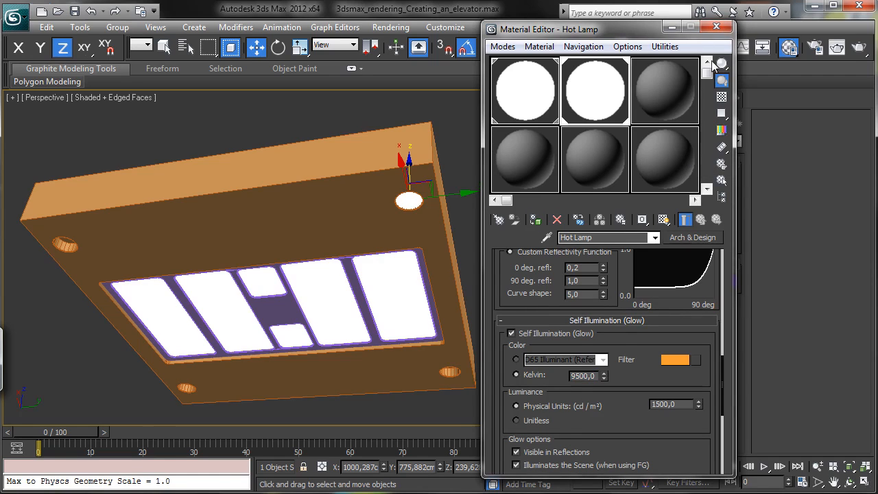
pyautogui.click(716, 26)
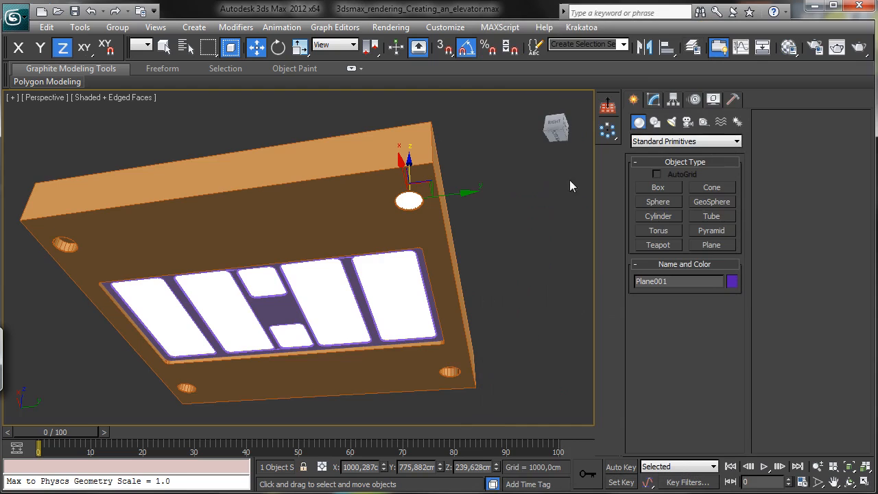
# - Clone the lamp plane as a single instance onto the roof's lower-right corner hole in the Top view
pyautogui.click(864, 482)
pyautogui.rightClick(220, 207)
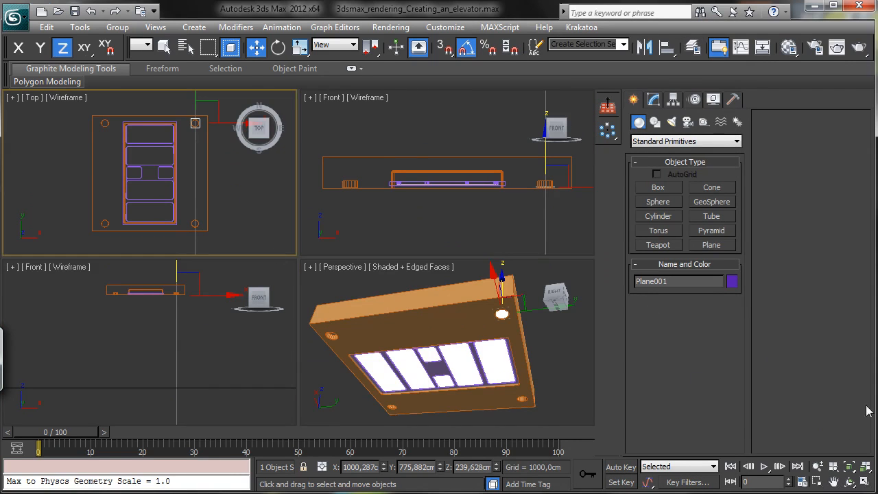
pyautogui.click(866, 481)
pyautogui.keyDown('shift'); pyautogui.moveTo(386, 113); pyautogui.dragTo(400, 314); pyautogui.keyUp('shift')
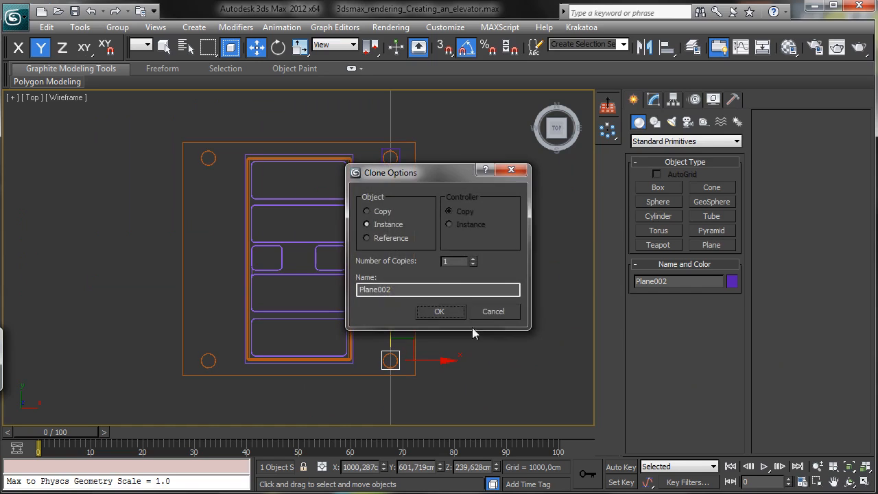
pyautogui.click(443, 309)
# - Clone both right-hand lamp planes together along X onto the two left corner holes of the roof
pyautogui.keyDown('ctrl'); pyautogui.click(390, 158); pyautogui.keyUp('ctrl')
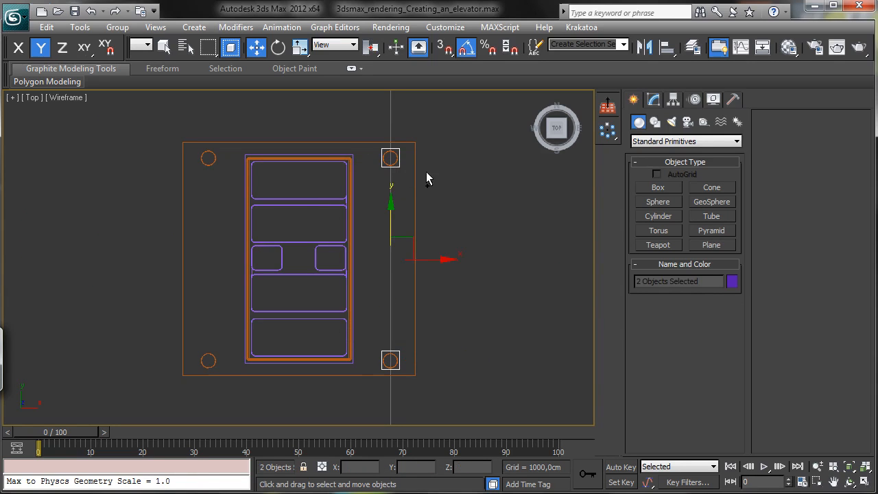
pyautogui.keyDown('shift'); pyautogui.moveTo(443, 265); pyautogui.dragTo(261, 265); pyautogui.keyUp('shift')
pyautogui.click(439, 309)
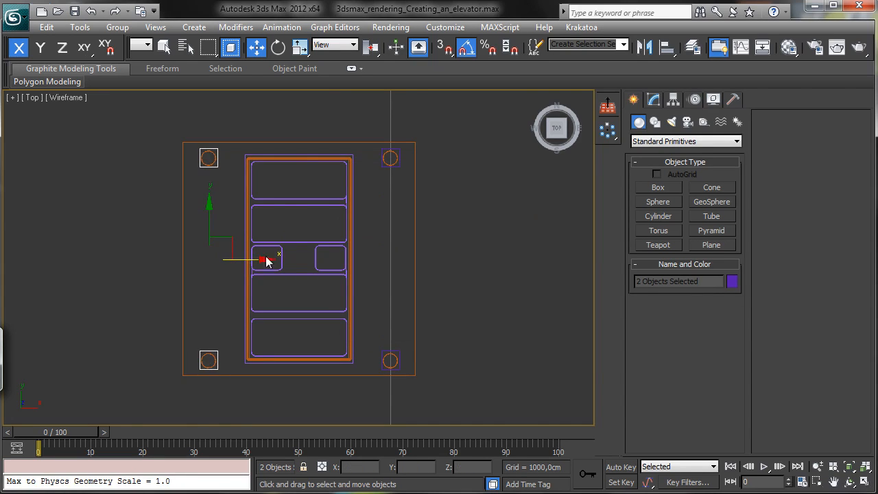
# - End the isolation and switch the Perspective viewport to Camera001 with safe frames shown to check the elevator
pyautogui.click(863, 483)
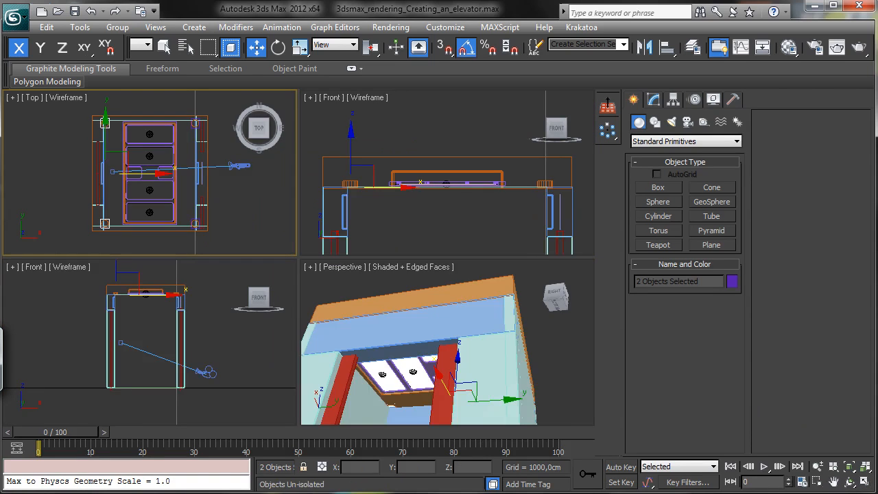
pyautogui.rightClick(484, 334)
pyautogui.click(343, 268)
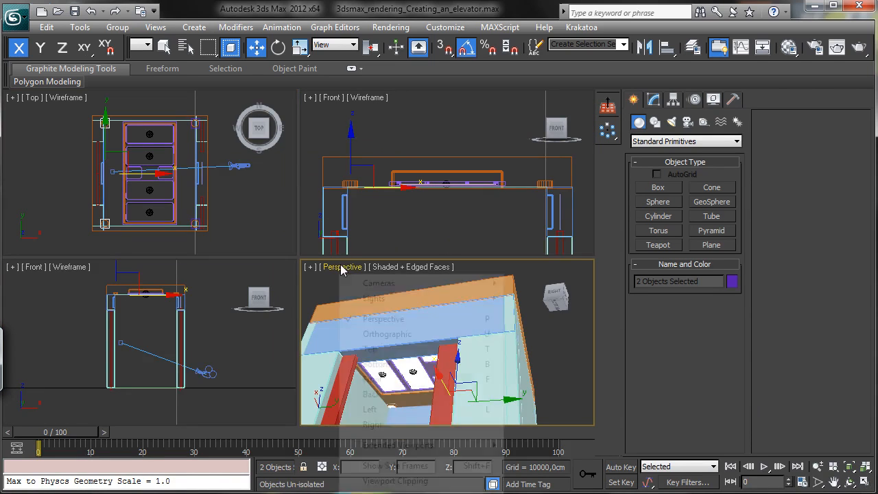
pyautogui.moveTo(391, 286)
pyautogui.click(551, 286)
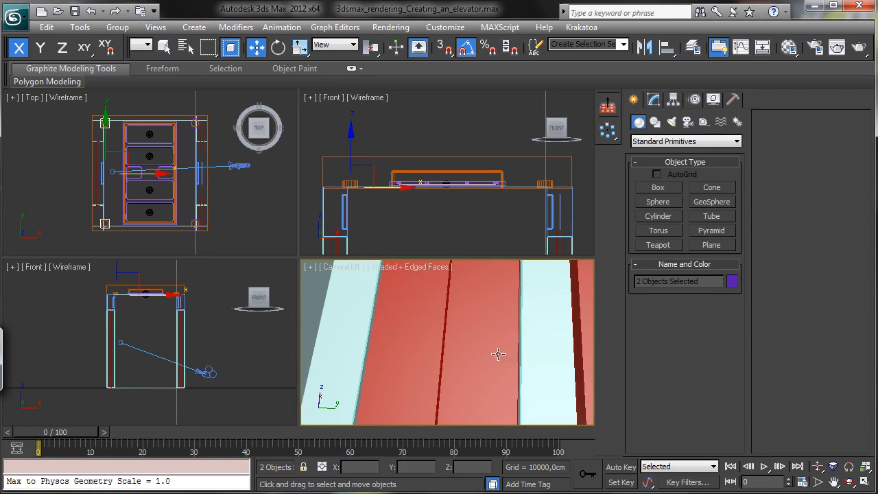
pyautogui.click(345, 273)
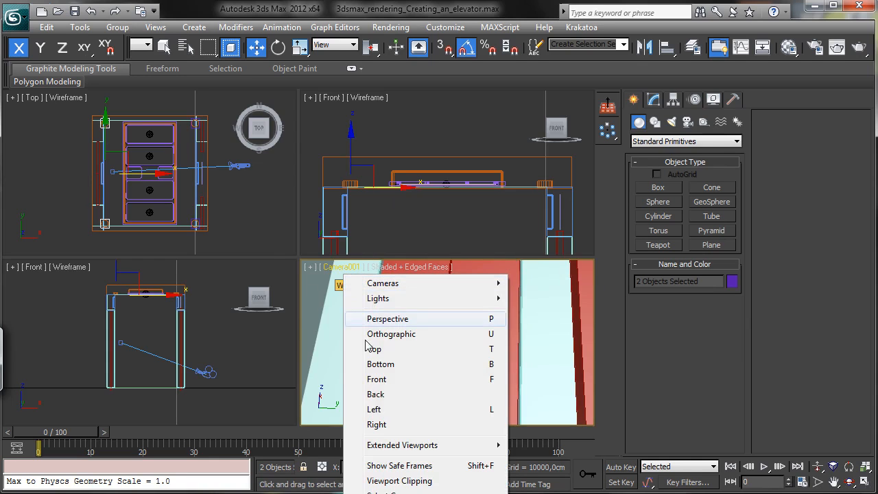
pyautogui.click(419, 464)
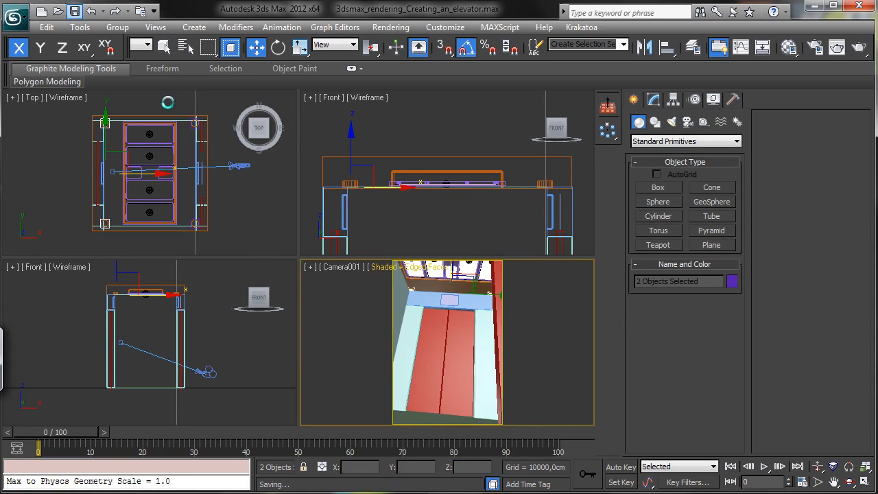
pyautogui.rightClick(534, 299)
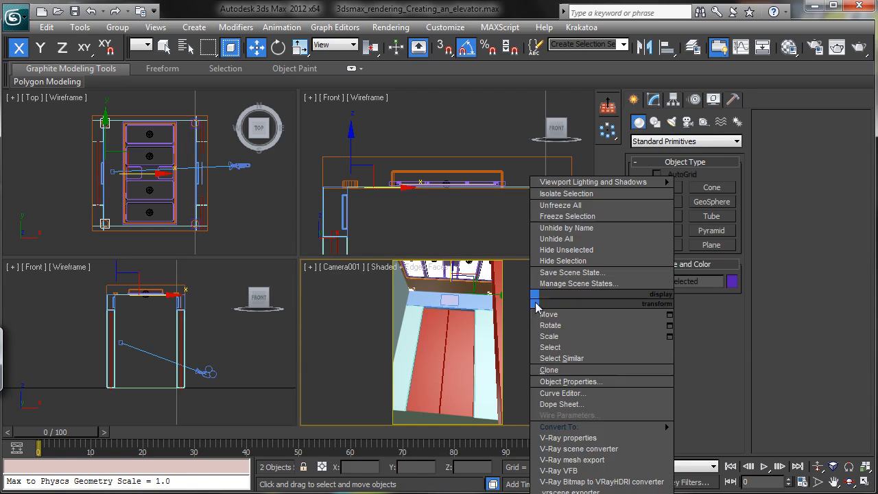
pyautogui.click(865, 482)
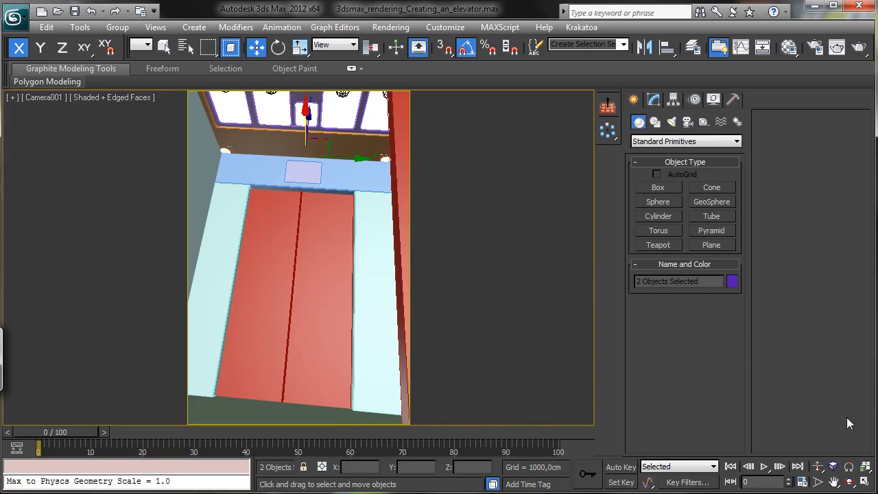
pyautogui.click(865, 481)
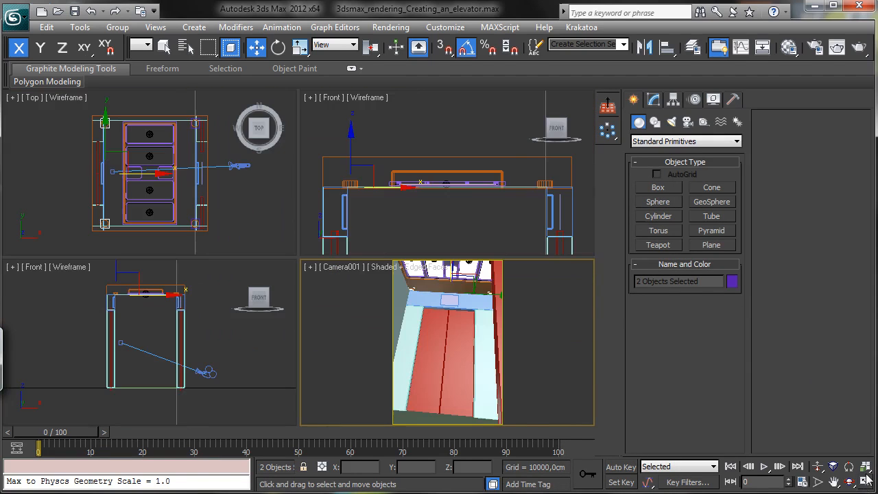
# - Select the vertices of the roof's right-hand corner holes in the Front view and shift them inward along X
pyautogui.click(515, 159)
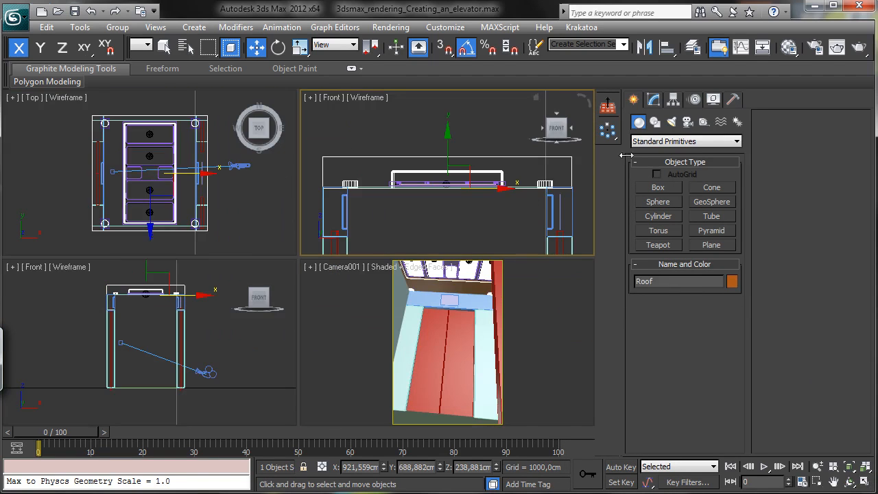
pyautogui.click(654, 100)
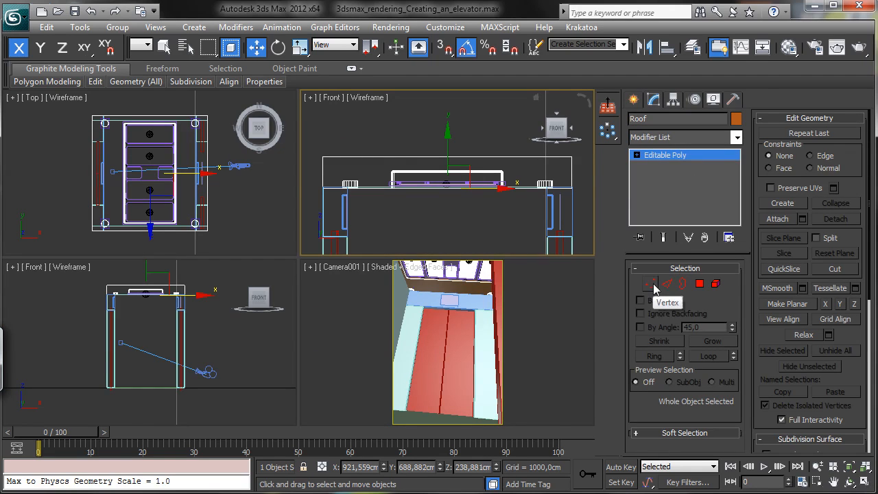
pyautogui.click(650, 283)
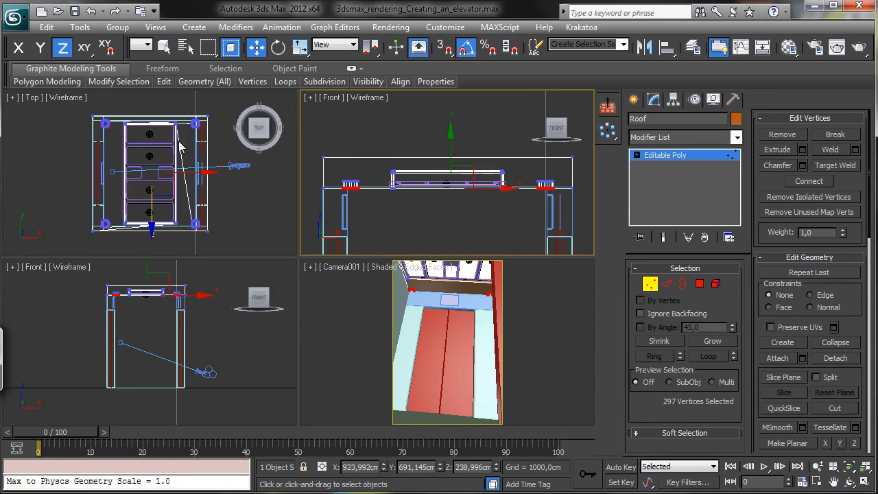
pyautogui.click(865, 482)
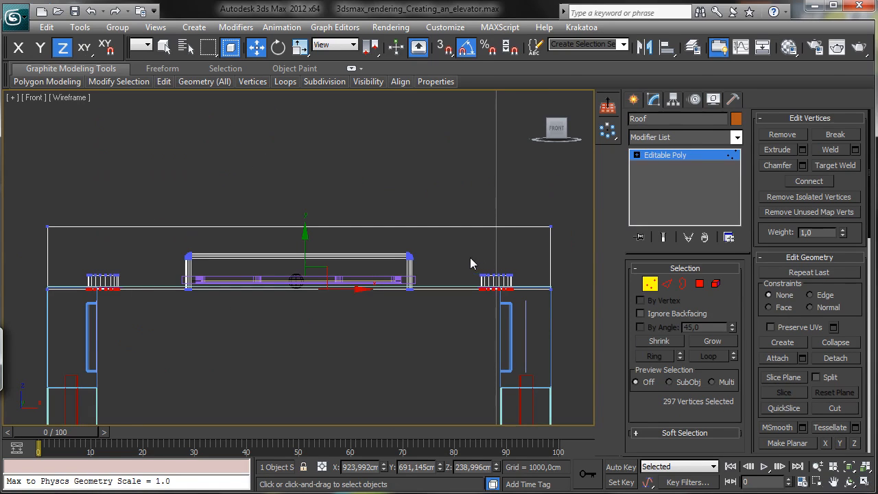
pyautogui.moveTo(470, 263); pyautogui.dragTo(527, 321)
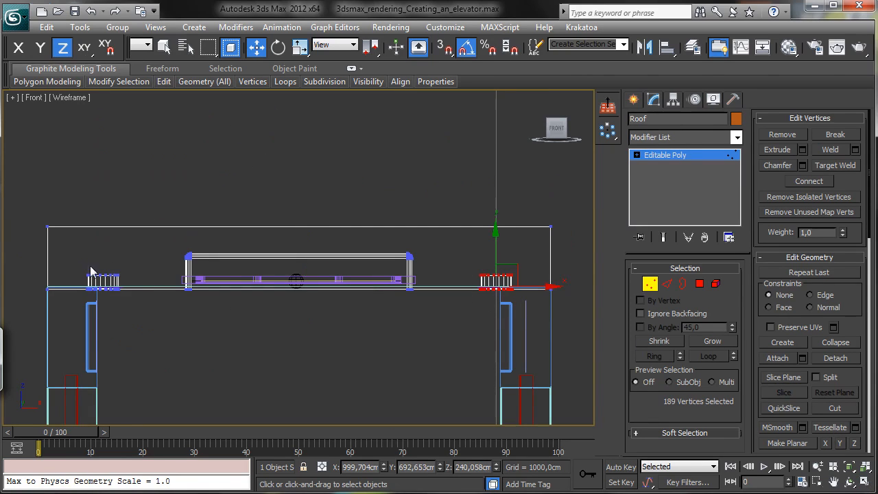
pyautogui.moveTo(544, 289); pyautogui.dragTo(517, 291)
# - Shift the left-hand corner holes' vertices about 10 cm inward along X, leave vertex editing, and check the Camera001 view
pyautogui.moveTo(70, 257); pyautogui.dragTo(137, 316)
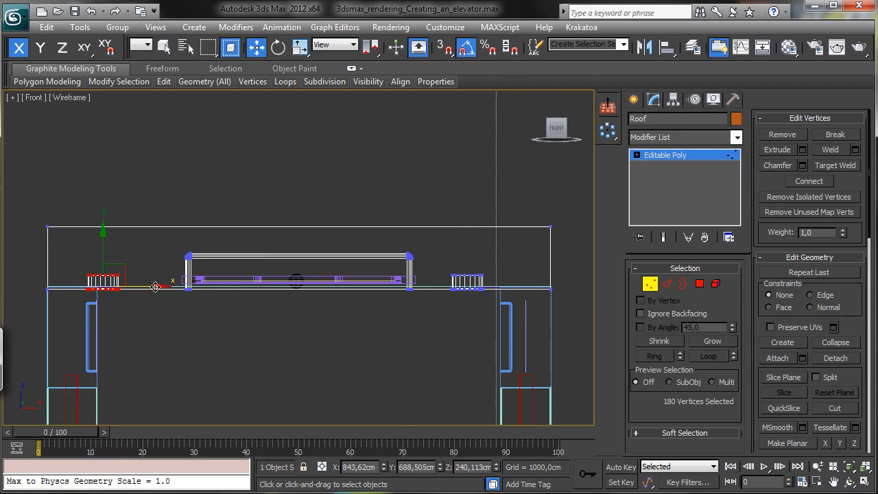
pyautogui.moveTo(155, 286); pyautogui.dragTo(182, 288)
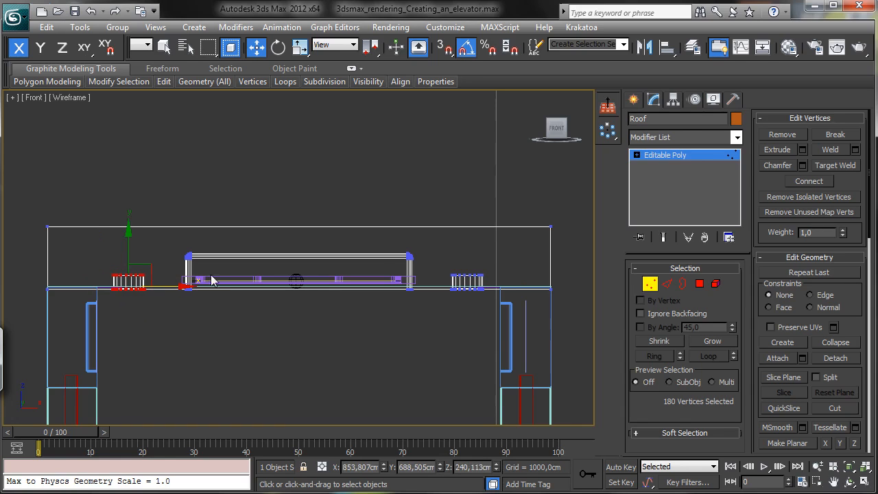
pyautogui.click(651, 286)
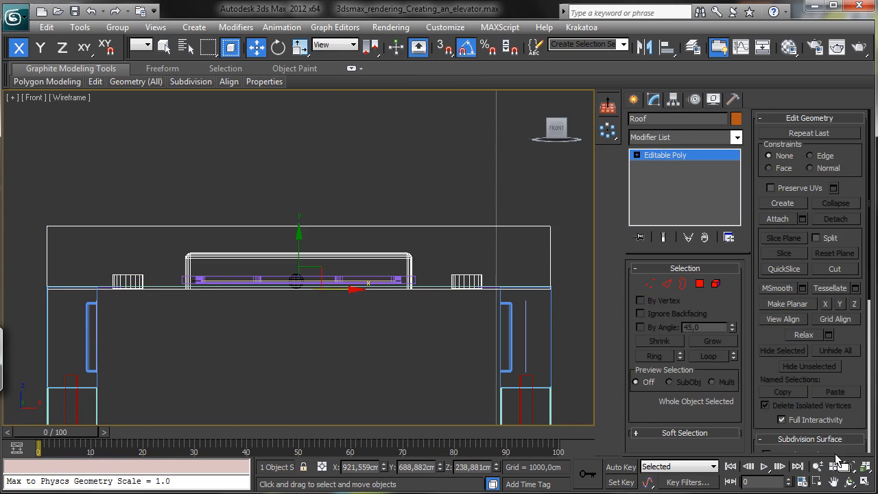
pyautogui.click(861, 480)
pyautogui.rightClick(523, 359)
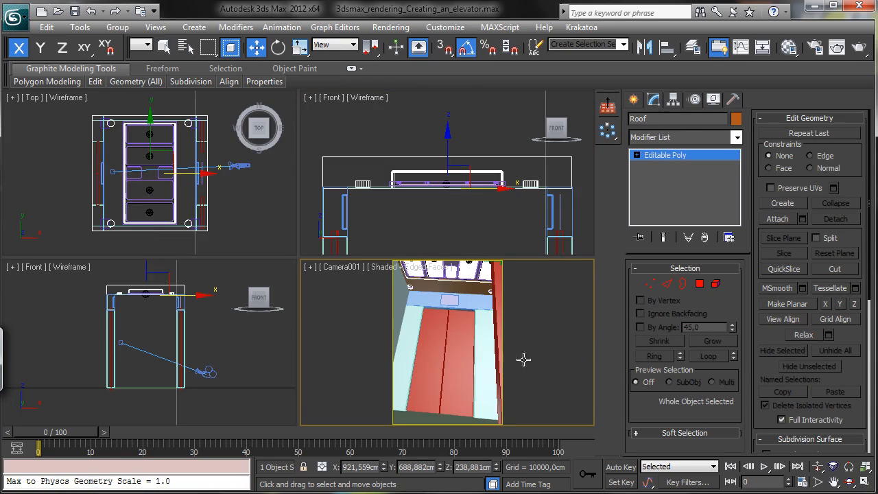
pyautogui.click(865, 481)
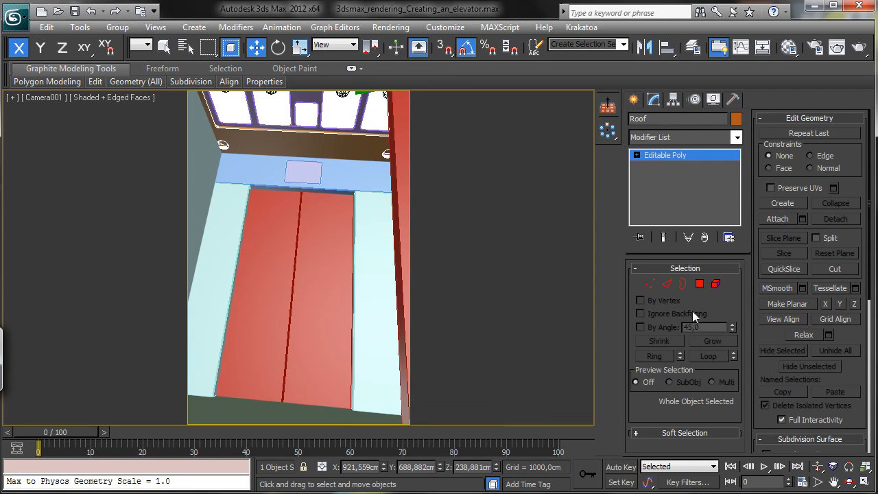
# - Enter vertex editing on the Roof and select the vertices of its left-hand corner holes in the Front view
pyautogui.click(863, 482)
pyautogui.rightClick(235, 225)
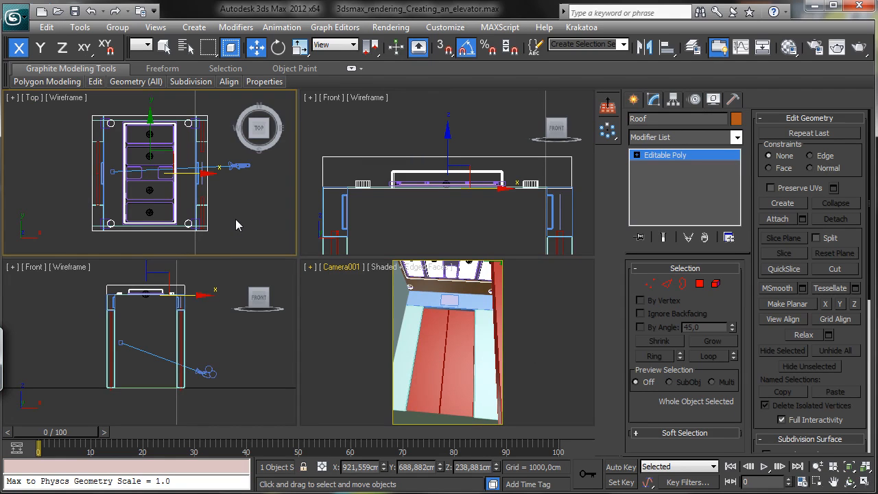
pyautogui.click(650, 285)
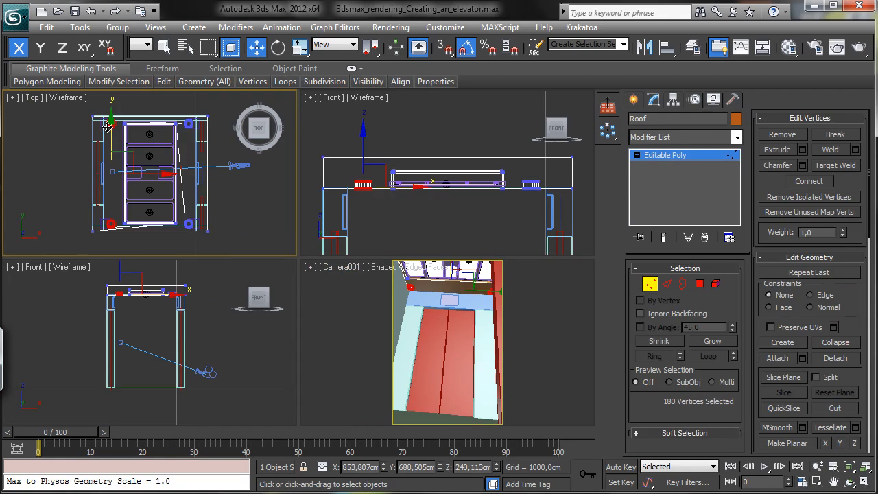
pyautogui.click(437, 205)
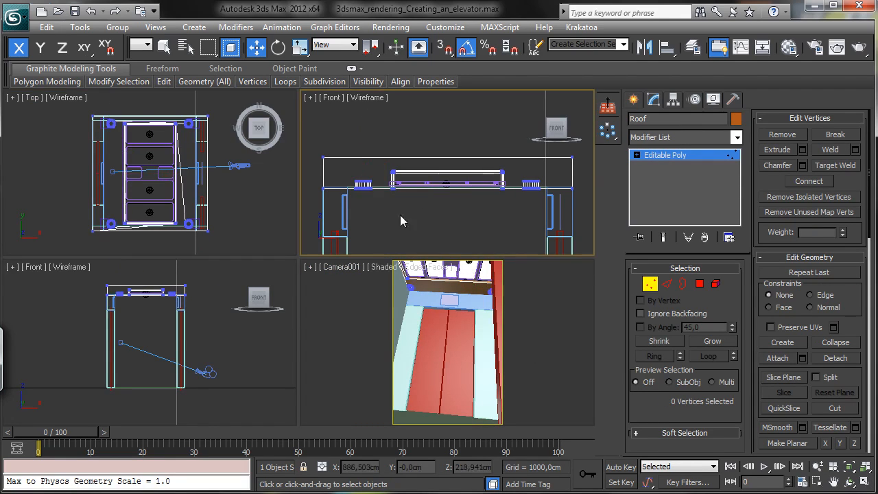
pyautogui.rightClick(126, 308)
pyautogui.moveTo(114, 292); pyautogui.dragTo(133, 299)
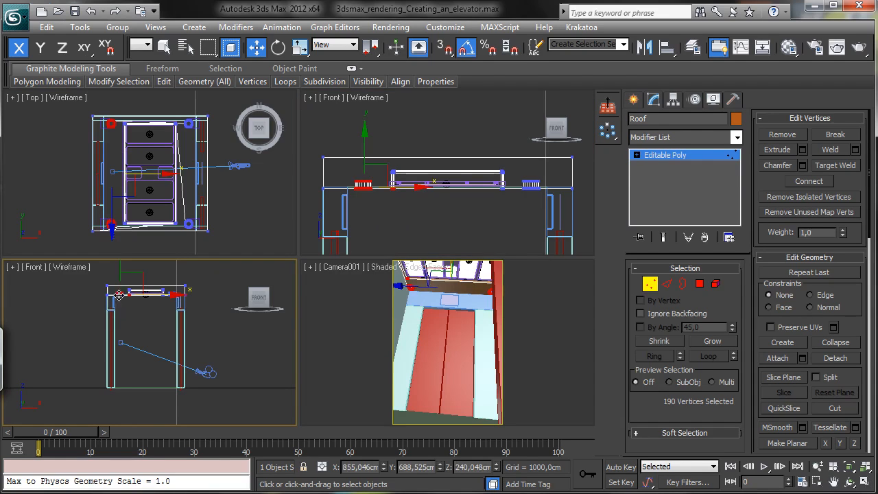
pyautogui.click(375, 214)
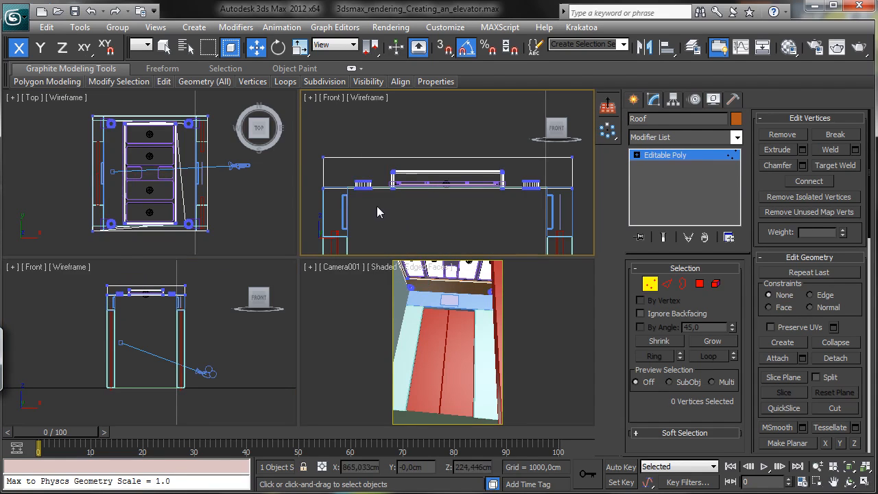
pyautogui.moveTo(373, 192); pyautogui.dragTo(345, 168)
# - Change the second Front viewport to a Left view framed on the selected hole vertices, clear the selection and check the roof from the side
pyautogui.rightClick(208, 297)
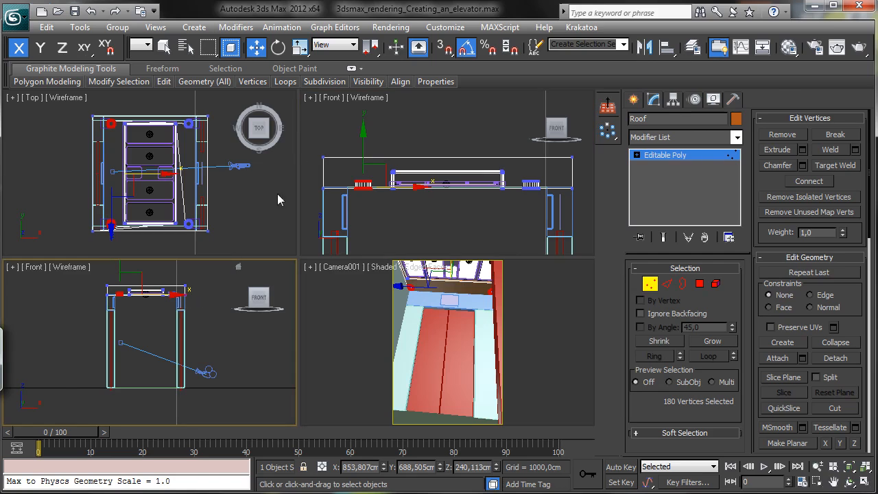
pyautogui.click(243, 300)
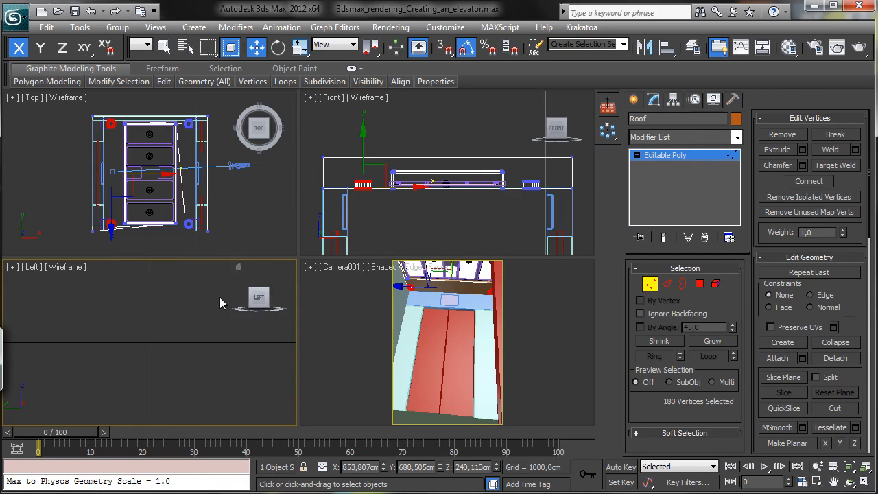
pyautogui.click(849, 466)
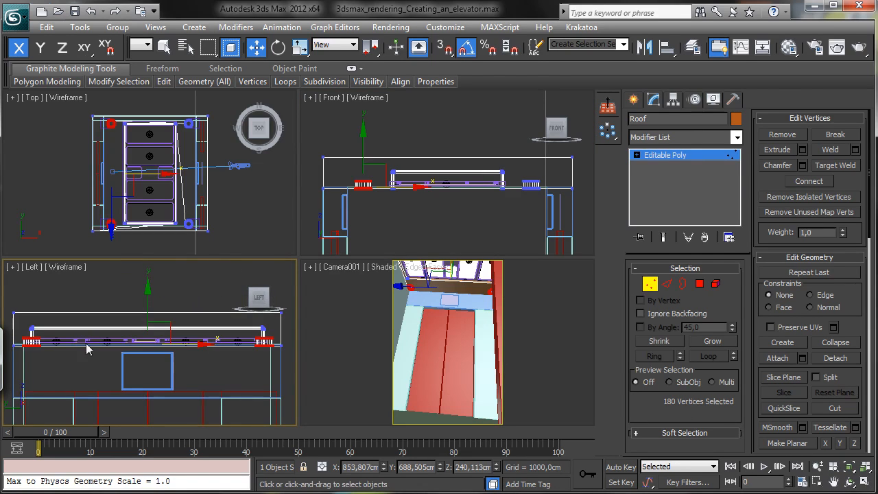
pyautogui.click(39, 364)
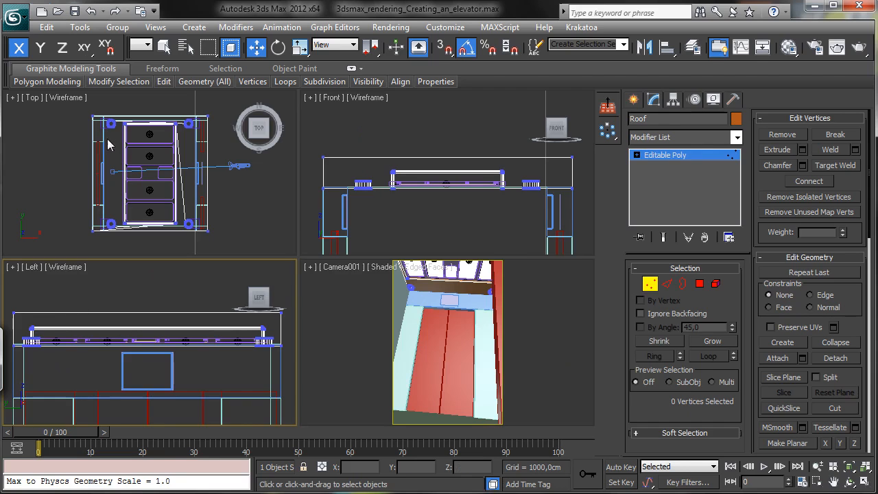
pyautogui.click(866, 484)
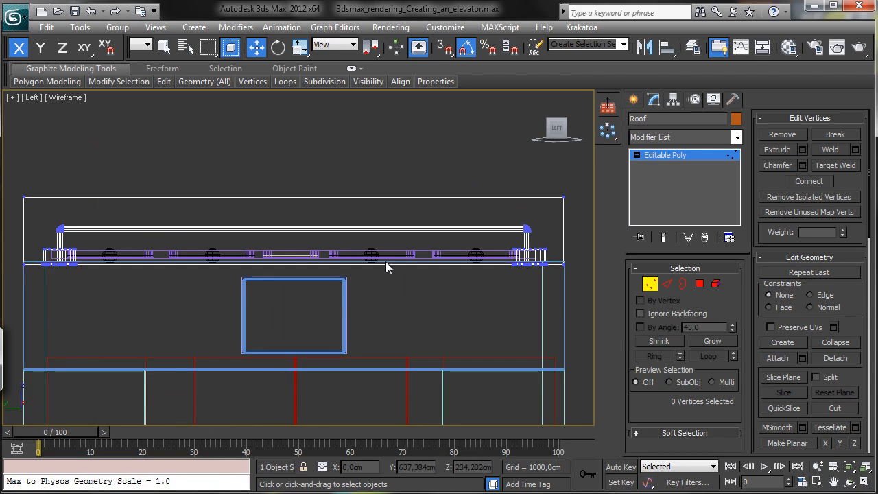
pyautogui.click(865, 483)
pyautogui.click(227, 237)
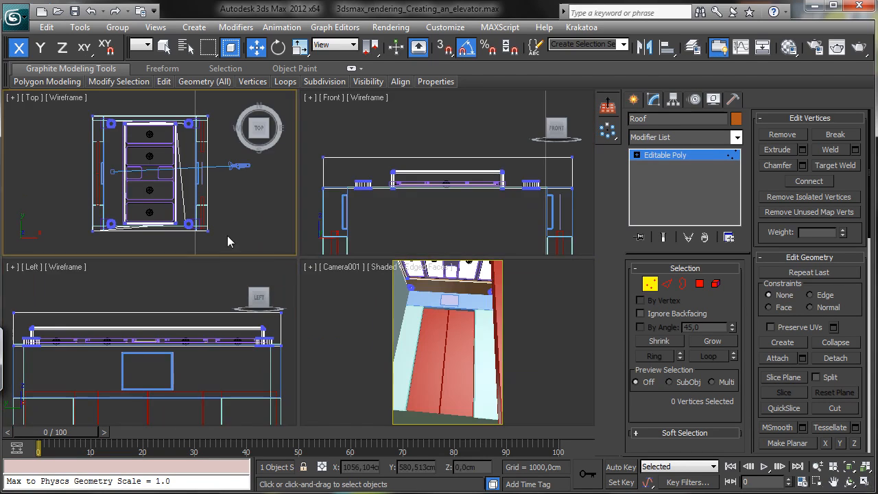
# - Select the vertices of the two upper corner holes in the Top view and shift them about 7 cm inward along Y
pyautogui.click(866, 484)
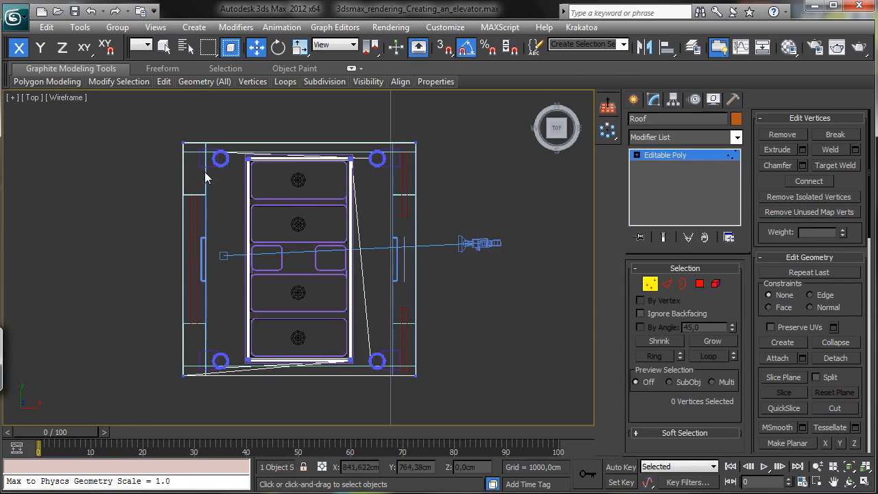
pyautogui.moveTo(231, 152); pyautogui.dragTo(232, 151)
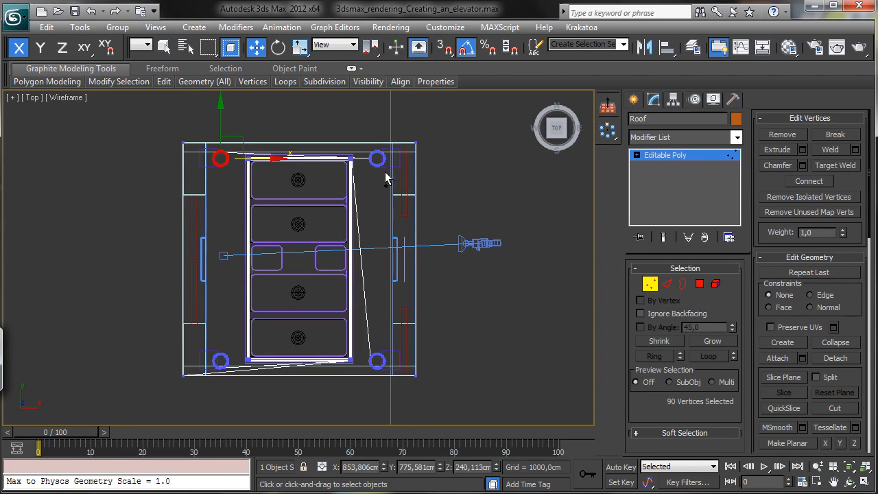
pyautogui.keyDown('ctrl'); pyautogui.moveTo(369, 181); pyautogui.dragTo(395, 148); pyautogui.keyUp('ctrl')
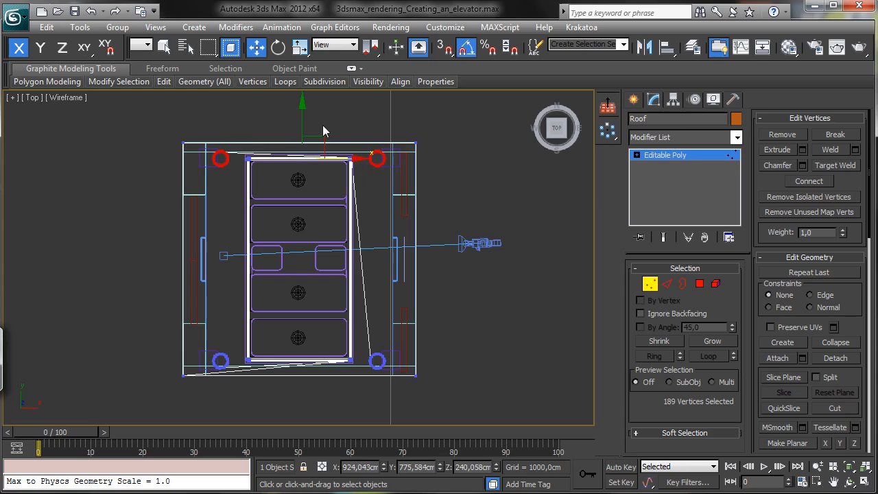
pyautogui.moveTo(301, 116); pyautogui.dragTo(303, 125)
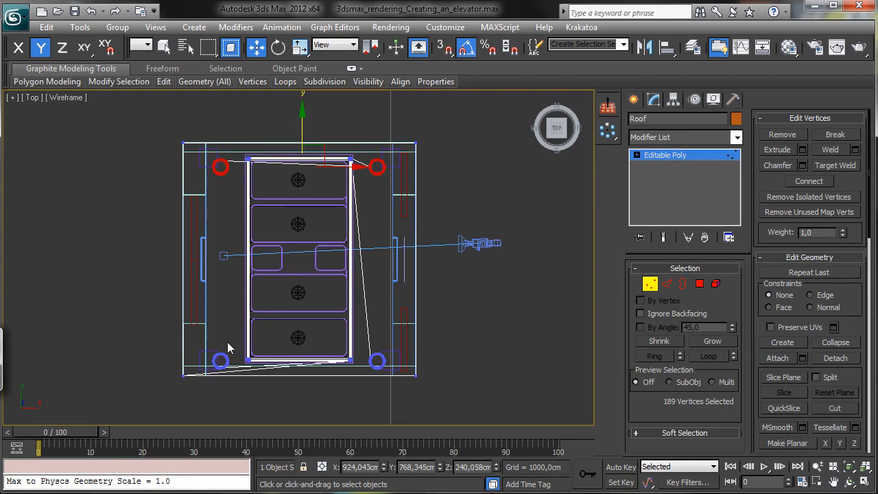
# - Shift the vertices of the two lower corner holes inward along Y in the Top view, and leave vertex editing
pyautogui.moveTo(229, 347); pyautogui.dragTo(212, 378)
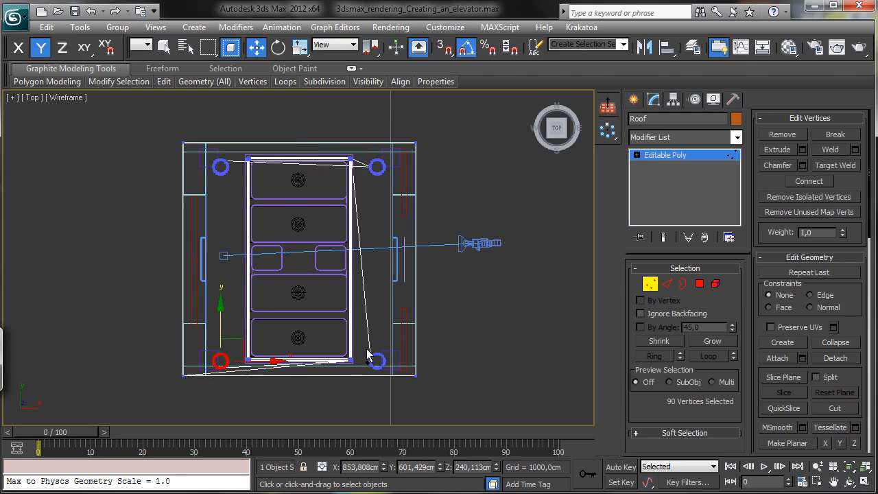
pyautogui.keyDown('ctrl'); pyautogui.moveTo(367, 355); pyautogui.dragTo(392, 378); pyautogui.keyUp('ctrl')
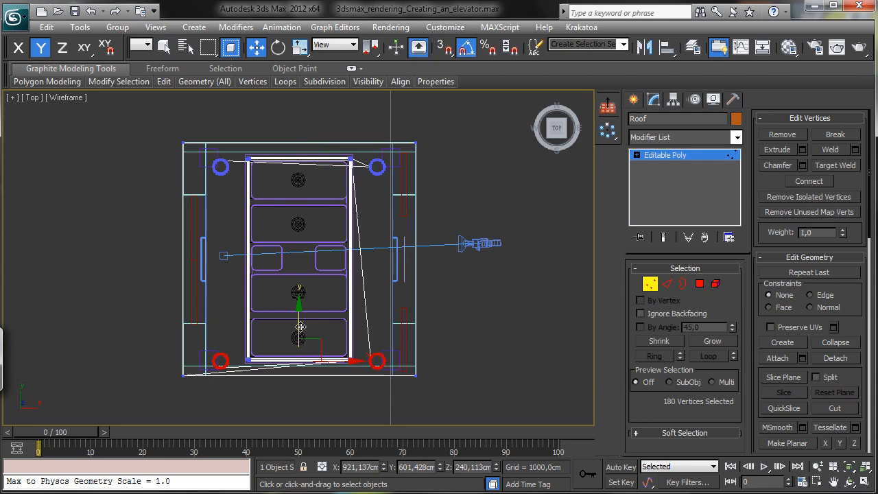
pyautogui.moveTo(300, 327); pyautogui.dragTo(301, 309)
pyautogui.click(650, 283)
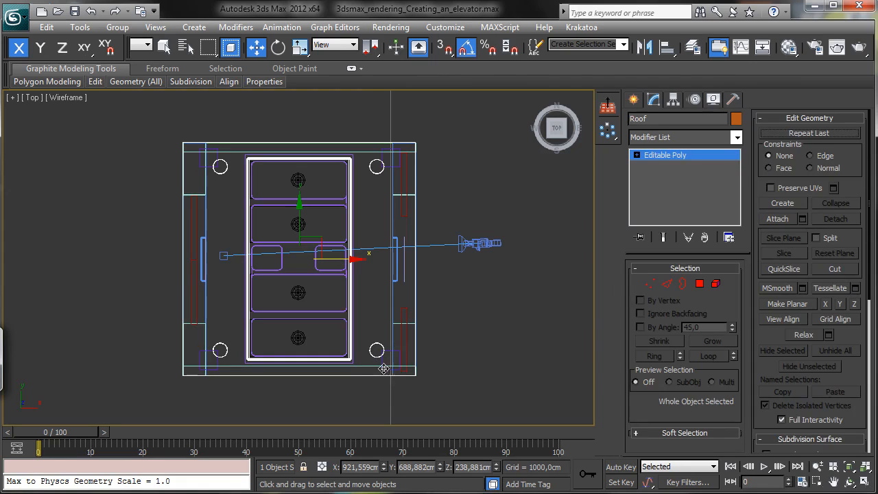
# - Examine the repositioned corner holes of the roof through the Camera001 view
pyautogui.click(866, 484)
pyautogui.rightClick(254, 203)
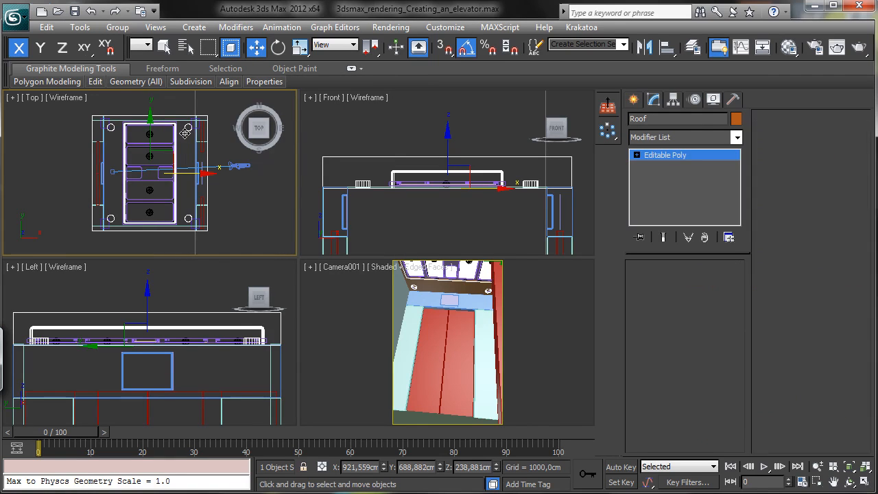
pyautogui.click(505, 316)
pyautogui.click(866, 482)
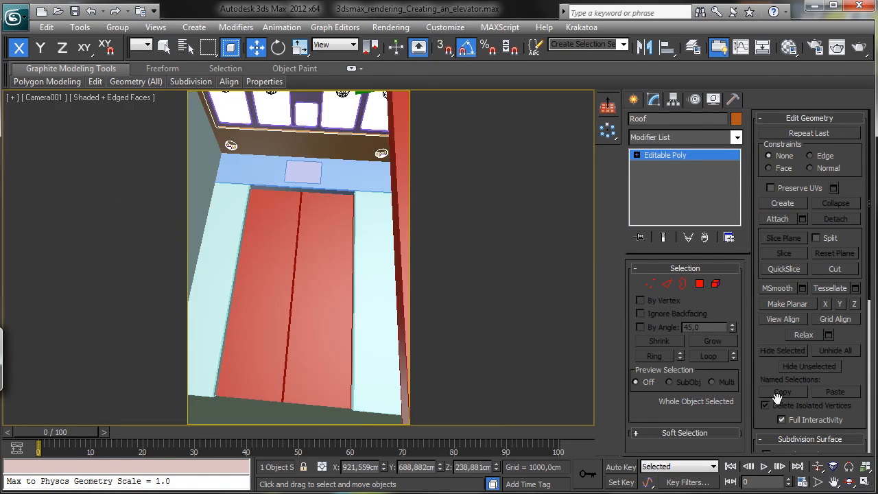
pyautogui.click(865, 483)
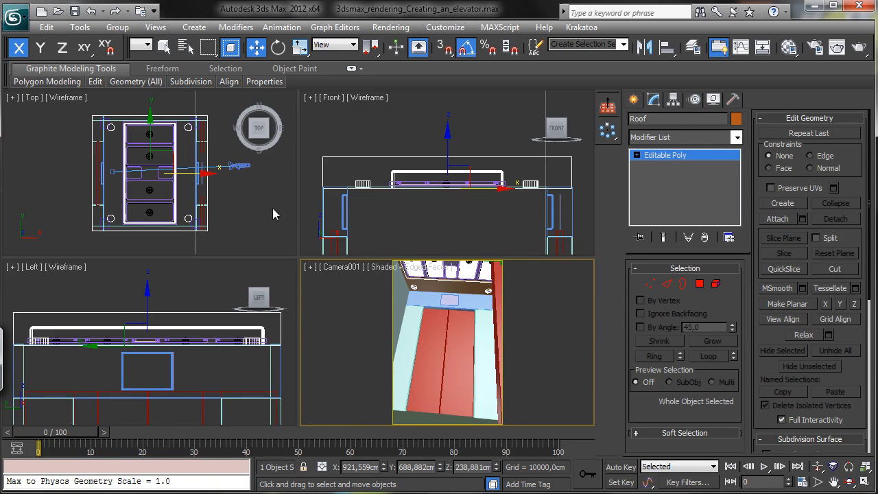
# - Move the lamp plane Plane002 in X and Y onto the roof's lower right corner hole in the Top view
pyautogui.rightClick(272, 207)
pyautogui.click(866, 483)
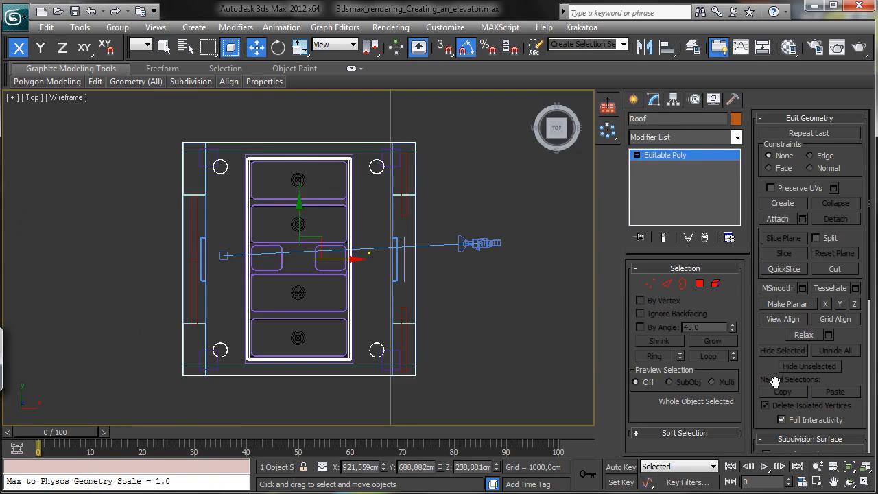
pyautogui.click(816, 470)
pyautogui.moveTo(430, 178); pyautogui.dragTo(424, 114)
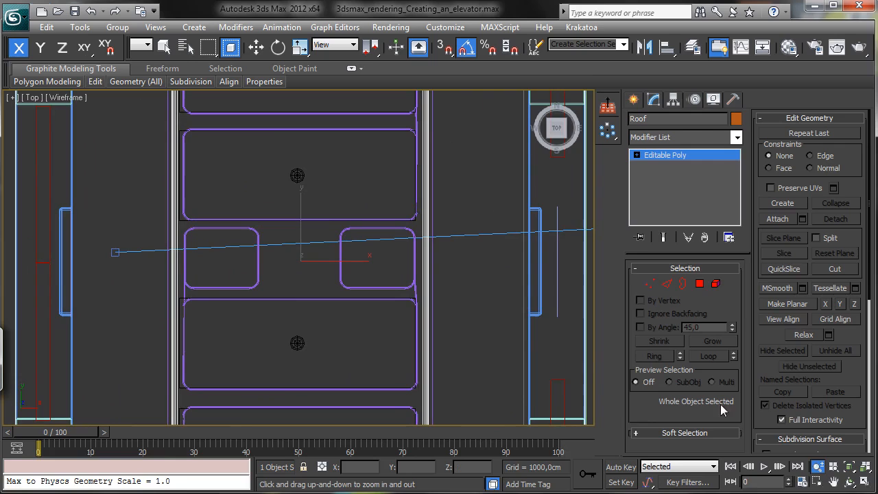
pyautogui.click(832, 481)
pyautogui.moveTo(486, 331); pyautogui.dragTo(331, 141)
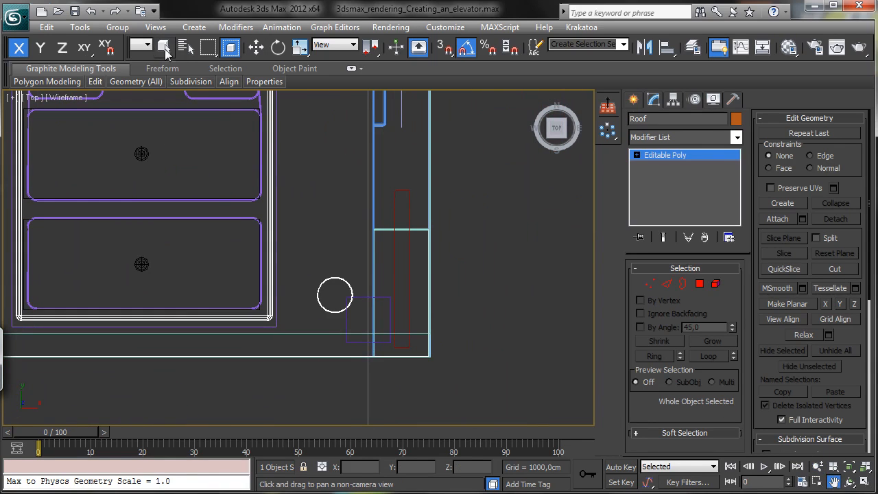
pyautogui.click(164, 48)
pyautogui.click(348, 320)
pyautogui.click(255, 48)
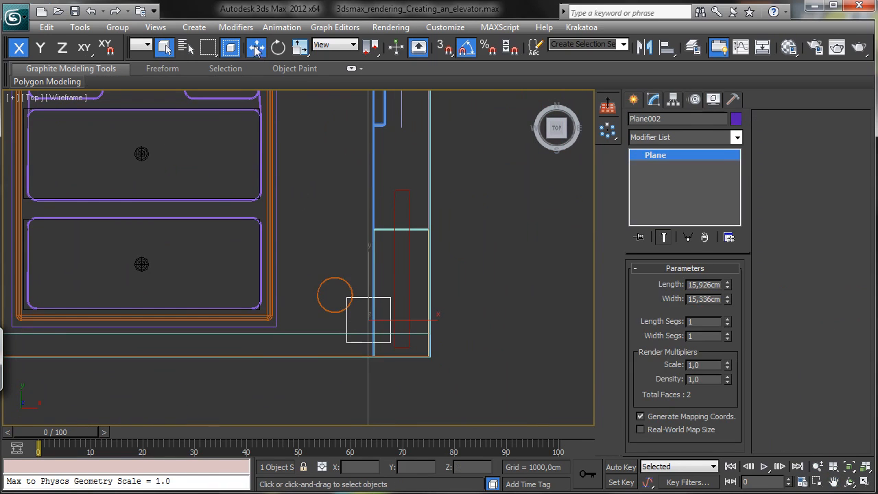
pyautogui.moveTo(386, 300); pyautogui.dragTo(354, 275)
# - Move the lamp plane Plane001 about 11.6 cm in X and 7.4 cm in Y inward, centring it on the upper right corner hole
pyautogui.click(834, 481)
pyautogui.moveTo(463, 240); pyautogui.dragTo(478, 426)
pyautogui.moveTo(454, 158); pyautogui.dragTo(426, 321)
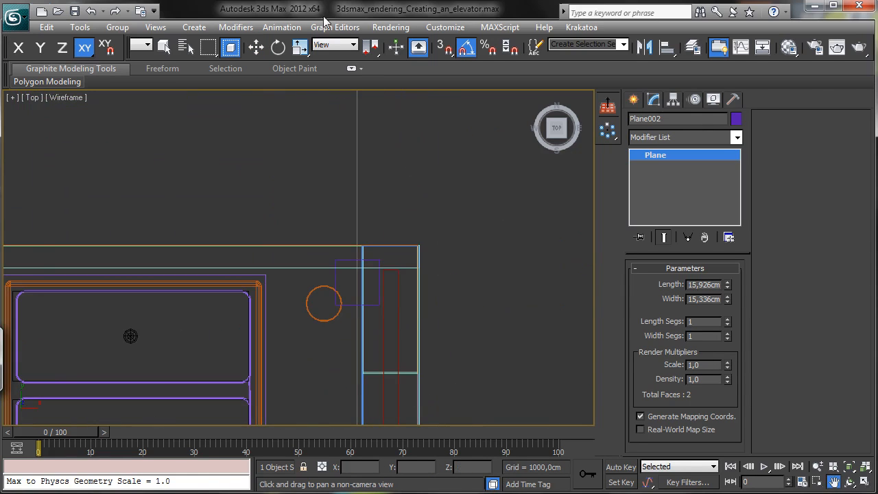
pyautogui.click(164, 46)
pyautogui.click(335, 277)
pyautogui.click(344, 276)
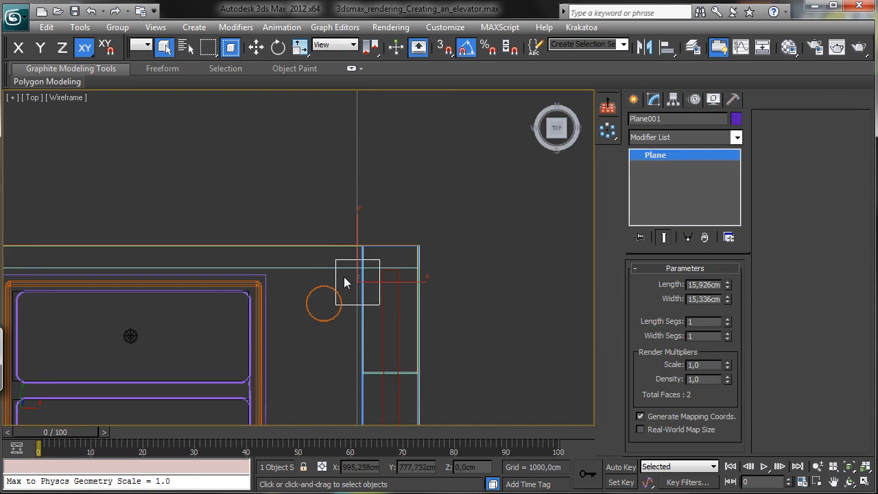
pyautogui.press('w')
pyautogui.moveTo(376, 264); pyautogui.dragTo(342, 284)
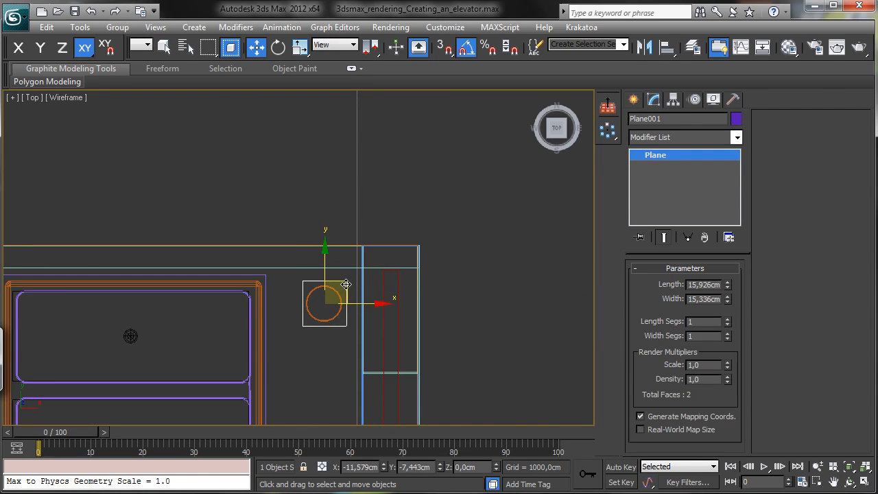
# - Move the lamp plane Plane004 inward in the Top view, centring it over the roof's upper left corner hole
pyautogui.click(834, 482)
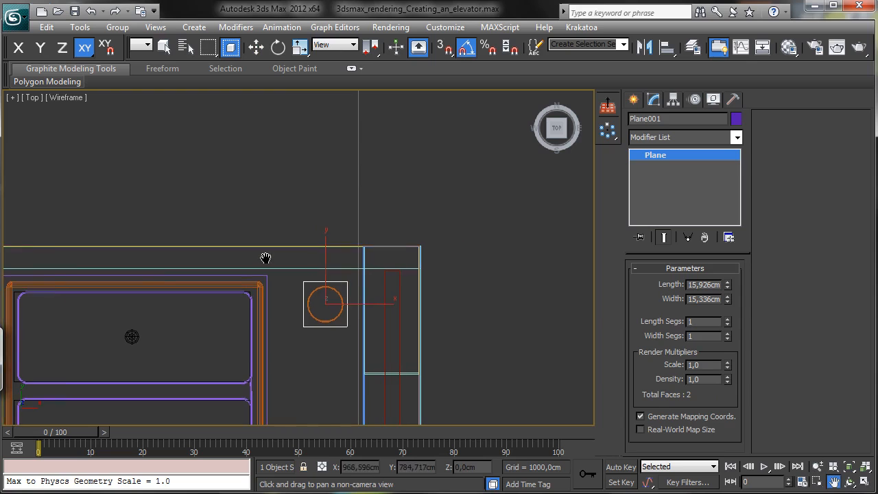
pyautogui.moveTo(265, 256); pyautogui.dragTo(542, 268)
pyautogui.click(163, 46)
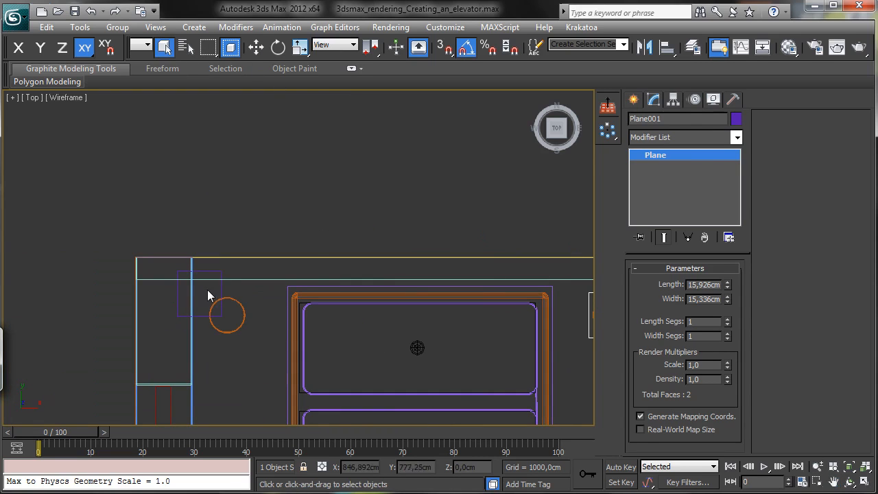
pyautogui.click(230, 291)
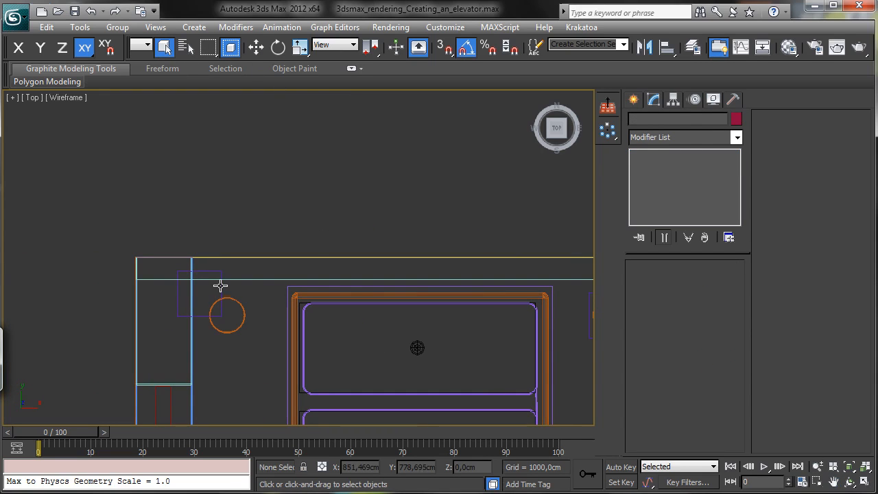
pyautogui.click(220, 285)
pyautogui.press('w')
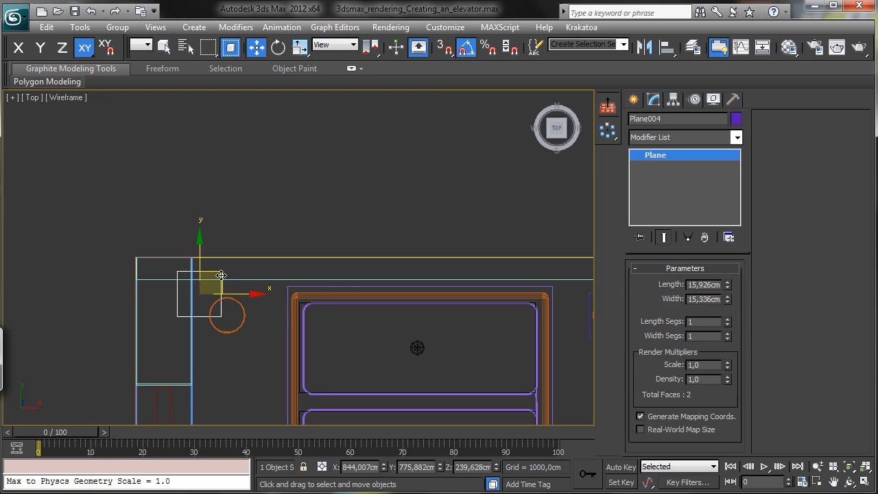
pyautogui.moveTo(220, 286); pyautogui.dragTo(249, 308)
pyautogui.press('q')
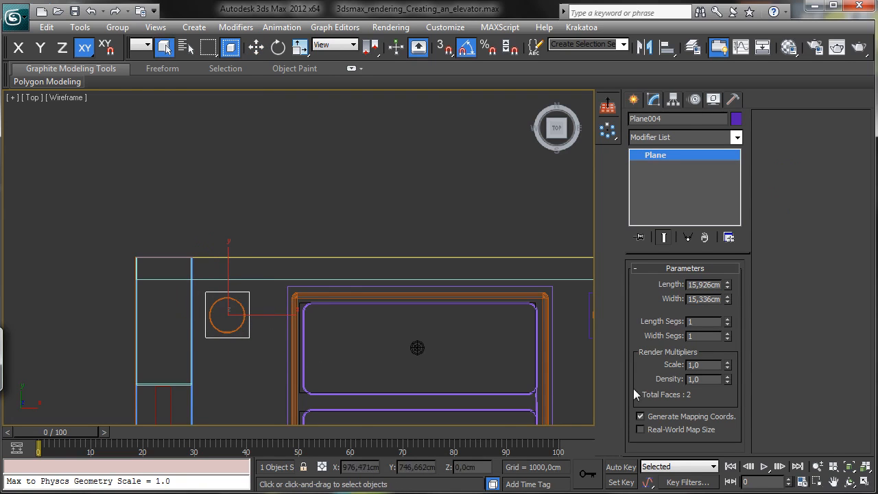
# - Move the lamp plane Plane003 inward in the Top view, centring it over the roof's lower left corner hole
pyautogui.click(832, 482)
pyautogui.moveTo(459, 359); pyautogui.dragTo(364, 131)
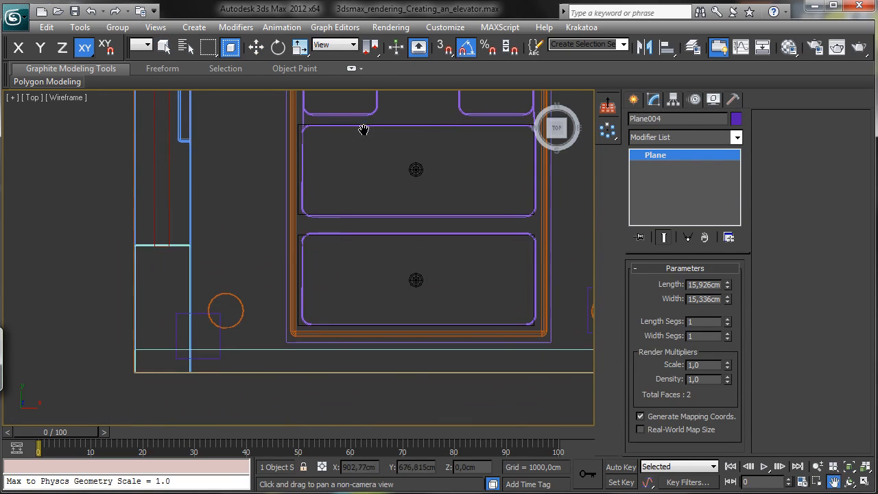
pyautogui.press('w')
pyautogui.press('q')
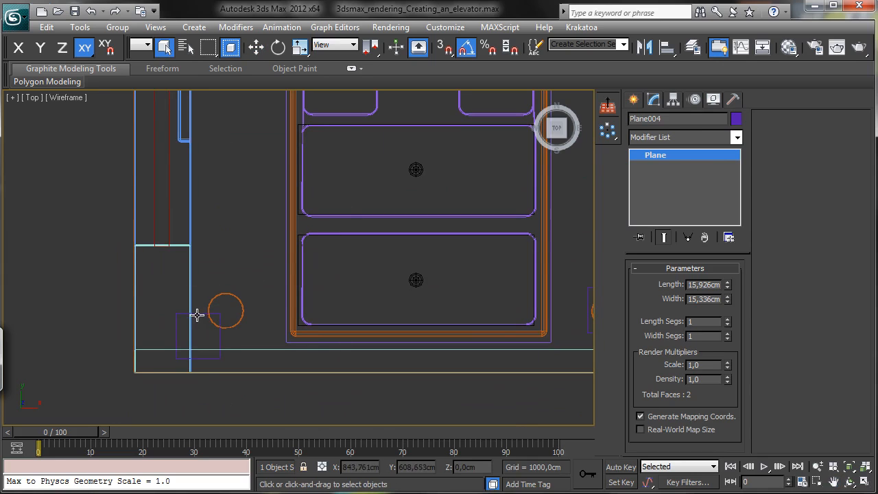
pyautogui.click(197, 315)
pyautogui.press('w')
pyautogui.moveTo(222, 315); pyautogui.dragTo(250, 291)
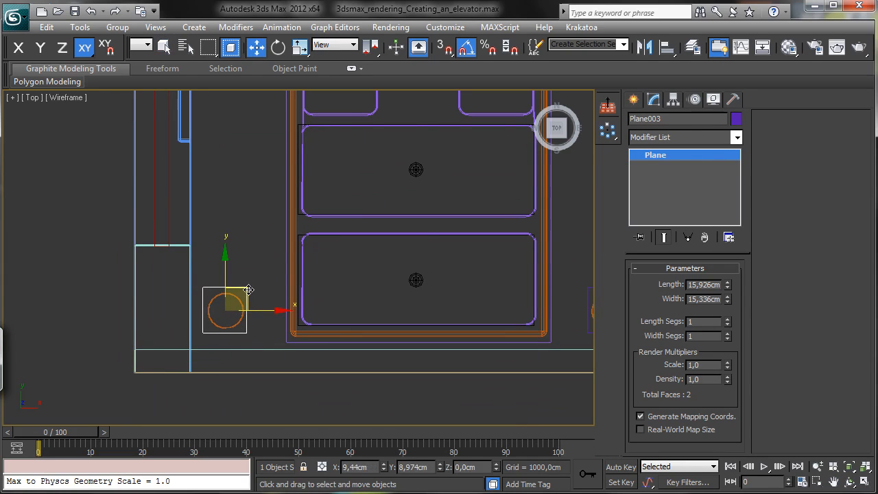
pyautogui.click(165, 47)
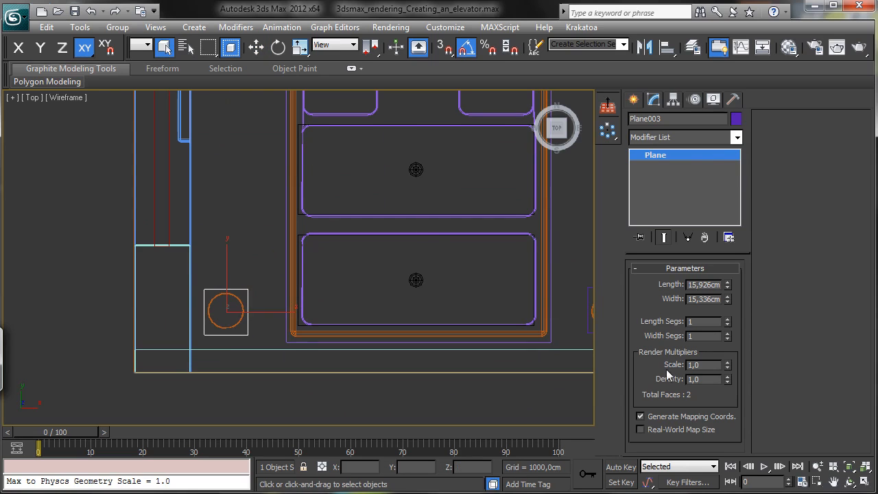
# - Render the Camera001 view to check the corner lamps, and put the rendered frame away
pyautogui.click(866, 482)
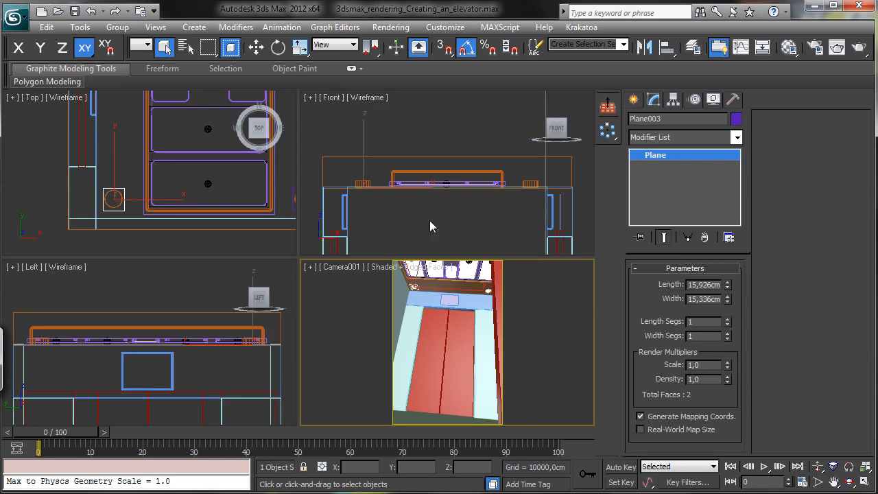
pyautogui.click(865, 483)
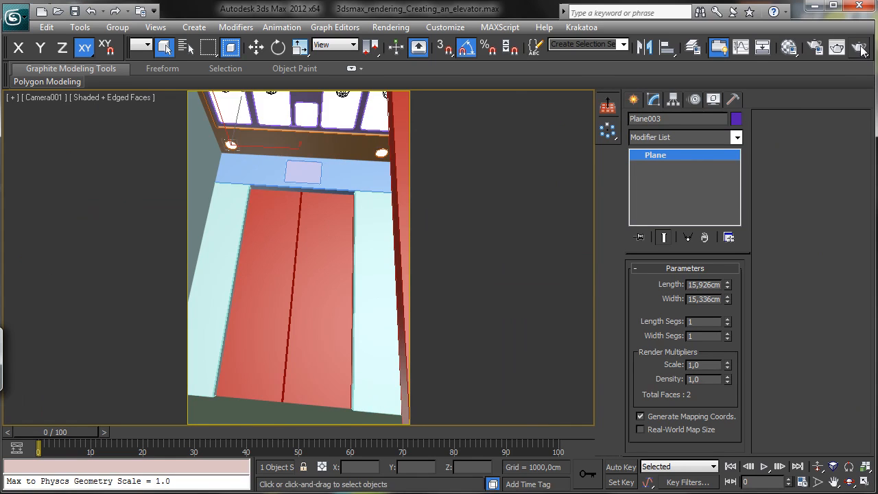
pyautogui.click(837, 46)
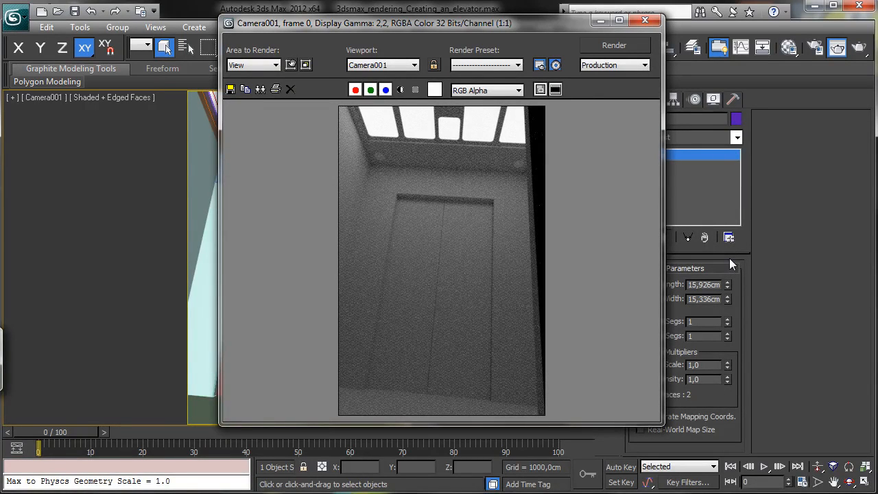
pyautogui.click(601, 21)
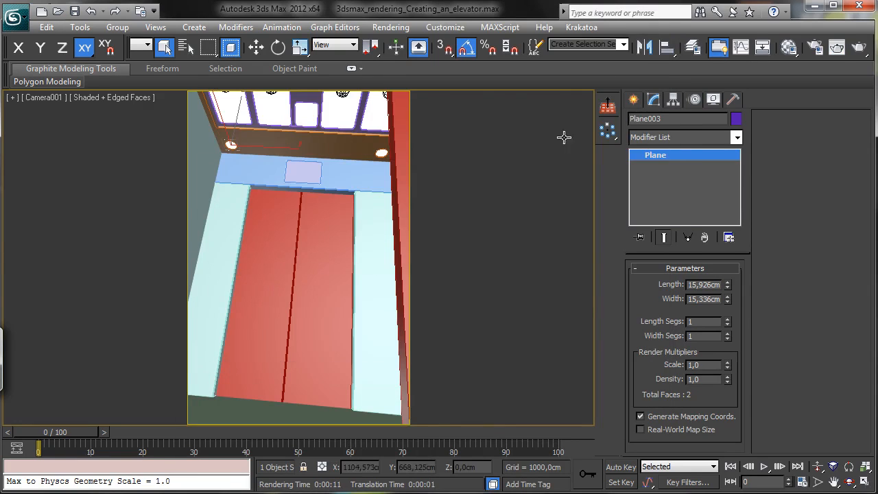
# - Raise the Hot Lamp material's self-illumination luminance to 4500 cd/m² and render the camera view
pyautogui.click(789, 47)
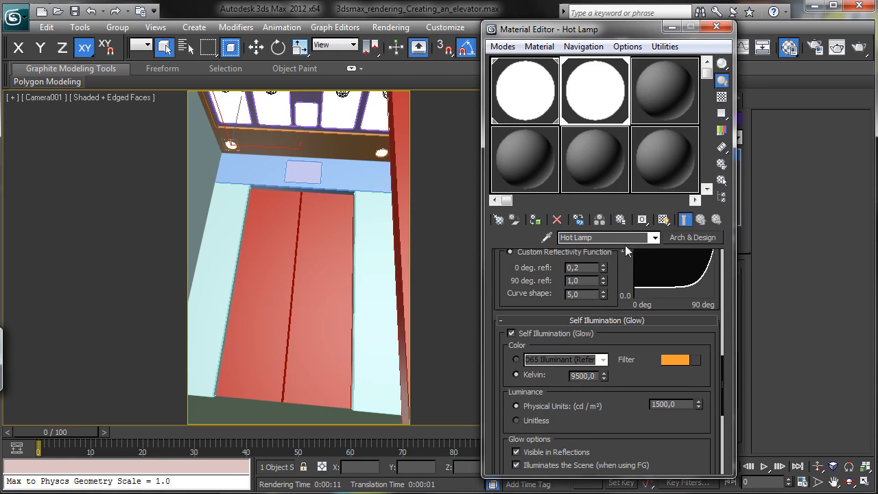
pyautogui.doubleClick(664, 404)
pyautogui.write('4500')
pyautogui.press('Return')
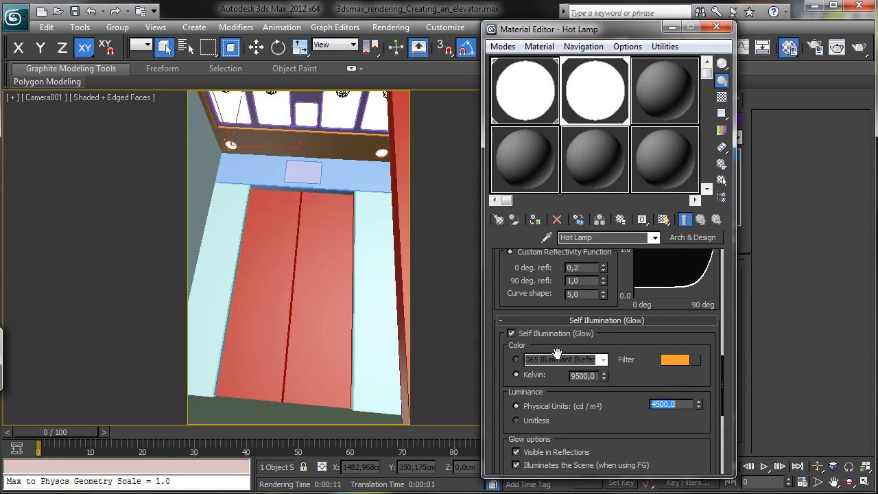
pyautogui.click(858, 46)
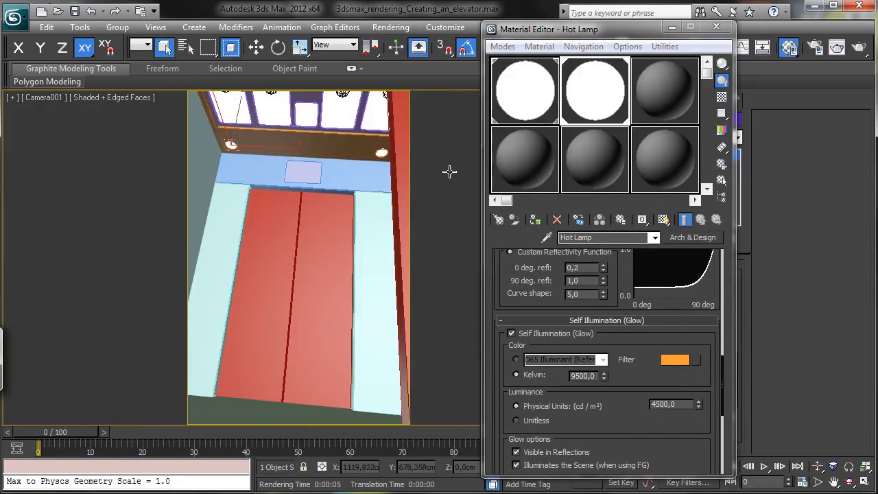
# - Try the white Lamp material on the selected corner plane Plane003 with a test render, and return to the Hot Lamp material
pyautogui.click(517, 106)
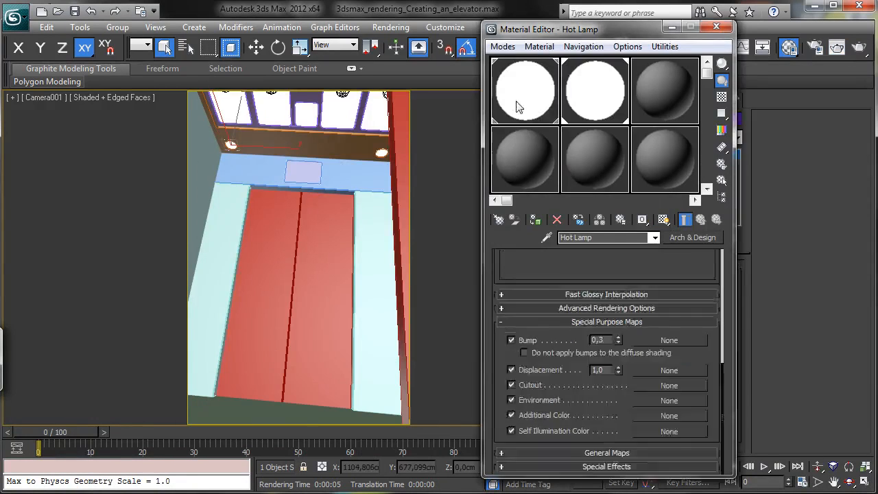
pyautogui.click(535, 221)
pyautogui.click(855, 48)
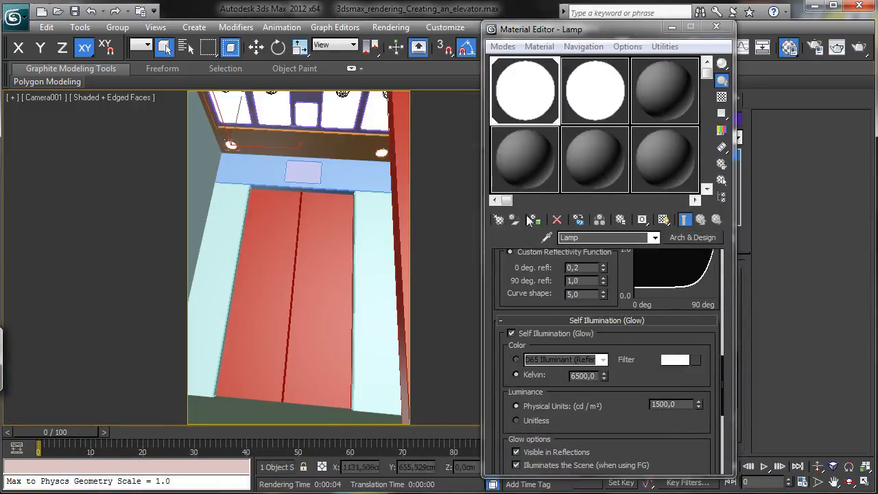
pyautogui.click(593, 112)
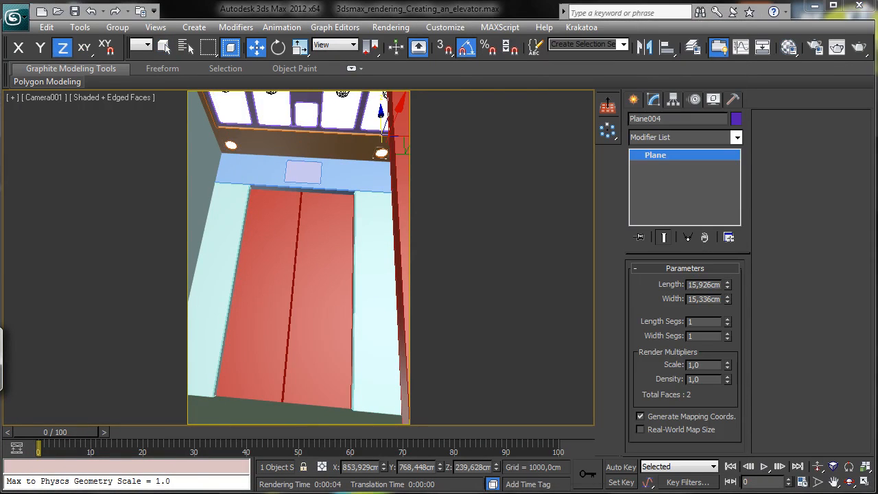
# - Add a Shell modifier with a 0.1 cm inner amount to the lamp plane Plane004 and render the camera view
pyautogui.click(737, 137)
pyautogui.moveTo(737, 185); pyautogui.dragTo(738, 429)
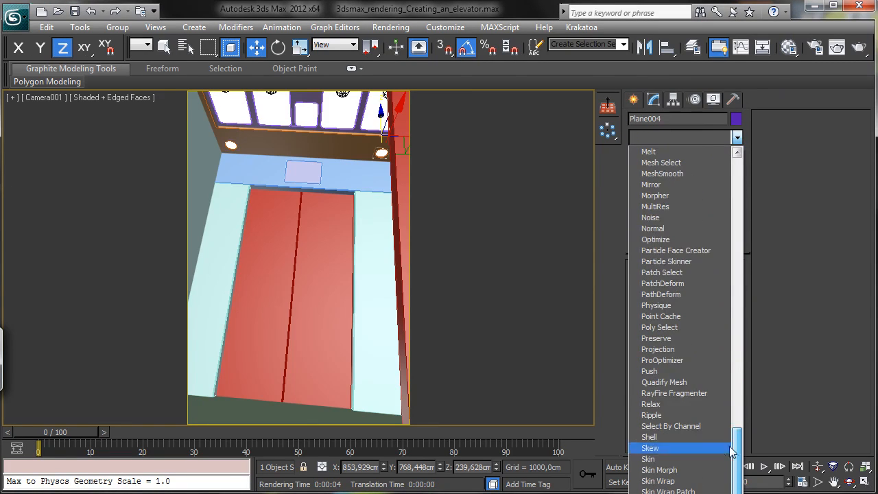
pyautogui.click(659, 435)
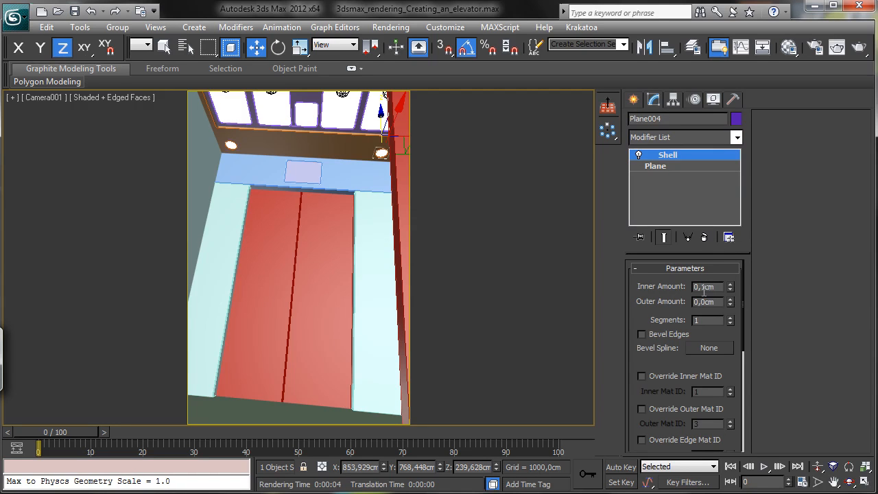
pyautogui.click(861, 43)
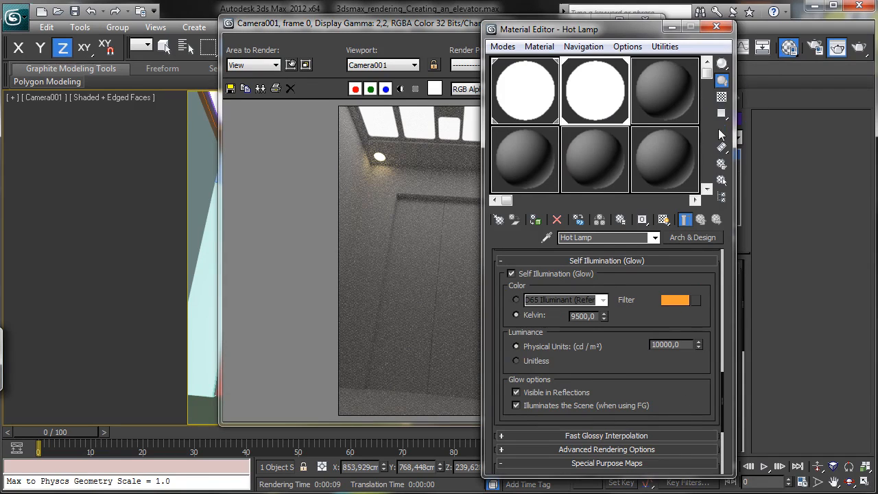
# - Lower the Hot Lamp material's luminance to 2500 cd/m² and render the Camera001 view again
pyautogui.click(789, 47)
pyautogui.moveTo(646, 280); pyautogui.dragTo(647, 298)
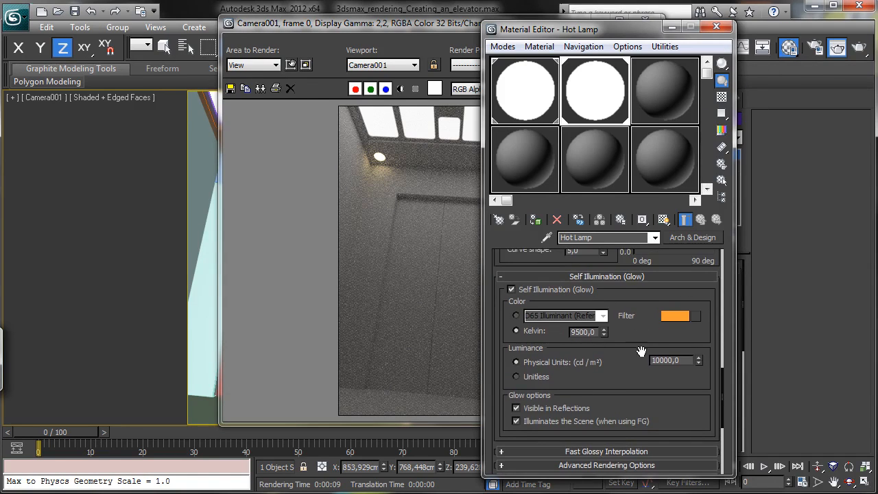
pyautogui.doubleClick(679, 361)
pyautogui.write('2500')
pyautogui.press('Return')
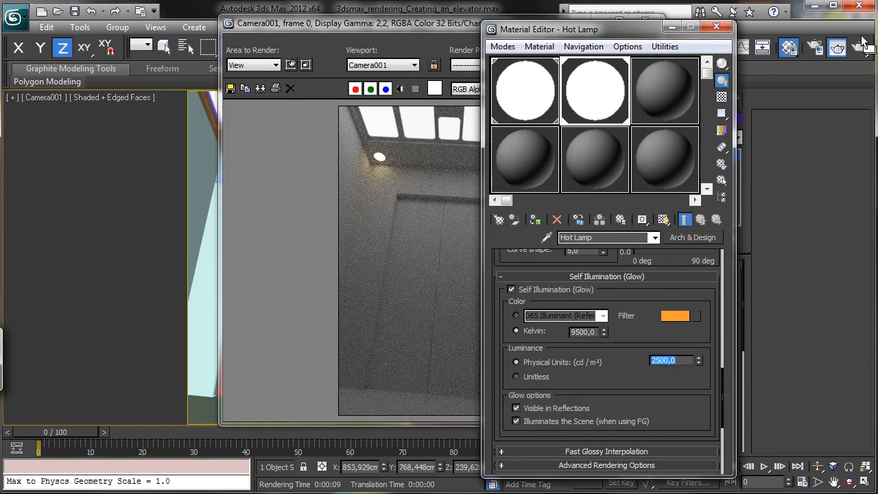
pyautogui.hotkey('shift', 'q')
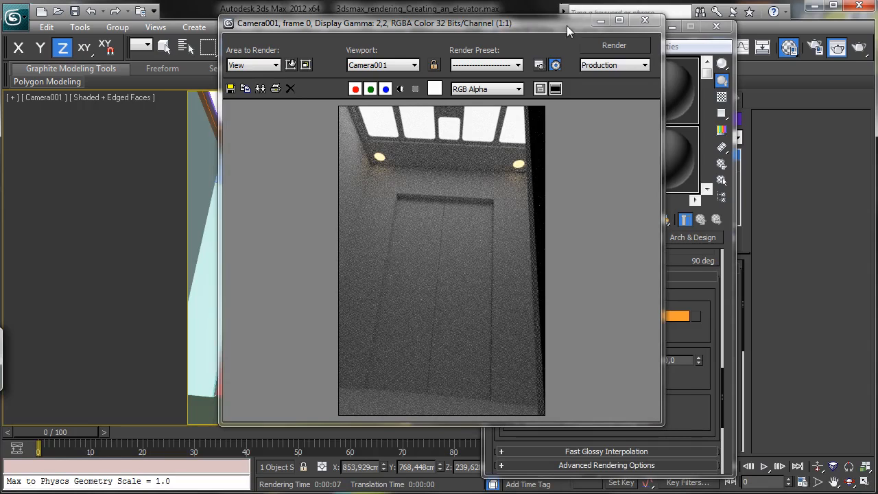
# - Set the Hot Lamp material's diffuse colour to orange with red 1.0, green 0.639 and blue 0.122
pyautogui.moveTo(566, 25); pyautogui.dragTo(373, 34)
pyautogui.moveTo(629, 322); pyautogui.dragTo(629, 406)
pyautogui.scroll(5, 630, 406)
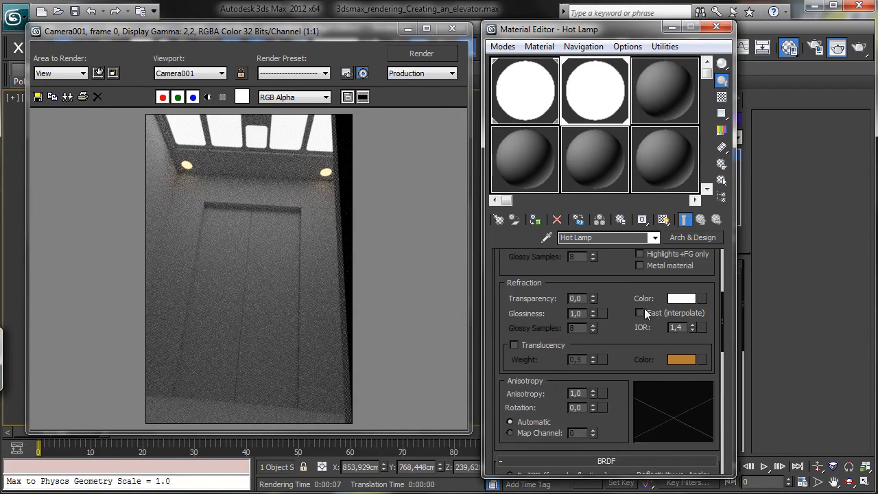
pyautogui.scroll(5, 609, 274)
pyautogui.click(682, 342)
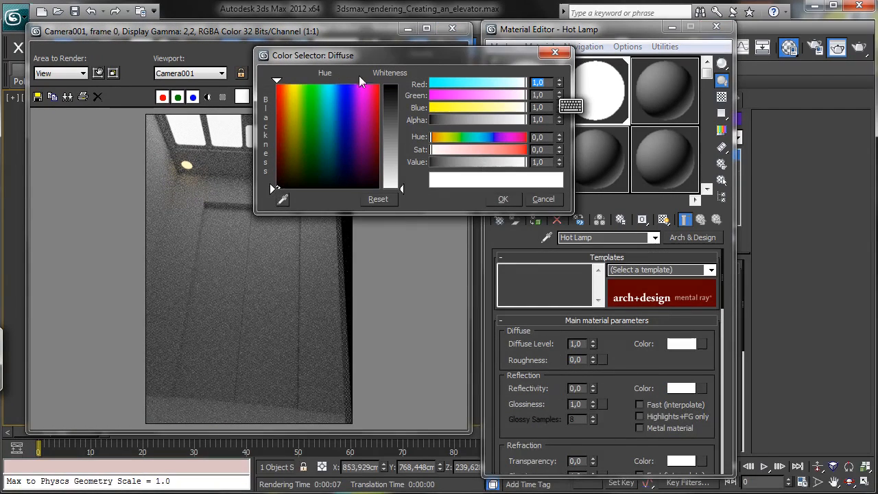
pyautogui.moveTo(285, 92); pyautogui.dragTo(287, 84)
pyautogui.click(388, 96)
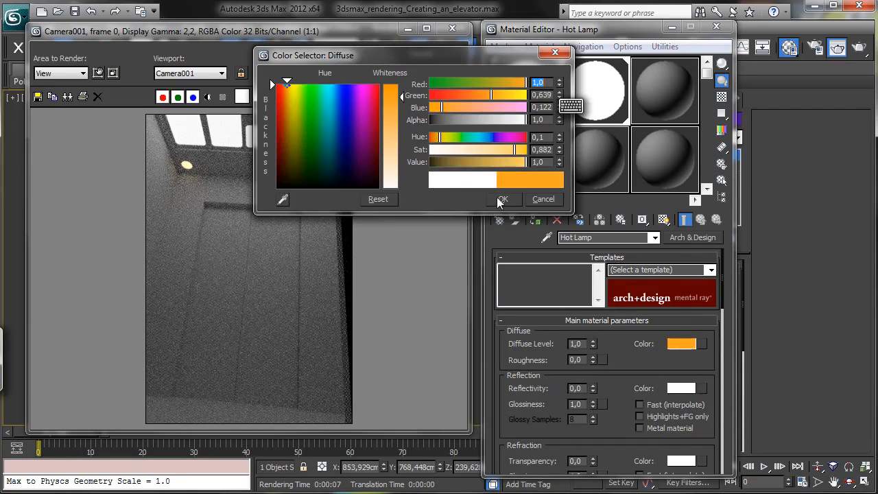
pyautogui.click(502, 199)
# - Set Hot Lamp's glow filter to a redder orange (0.98, 0.46, 0.2) and its temperature to 11480 Kelvin, and render the view
pyautogui.scroll(-5, 636, 298)
pyautogui.scroll(-4, 631, 305)
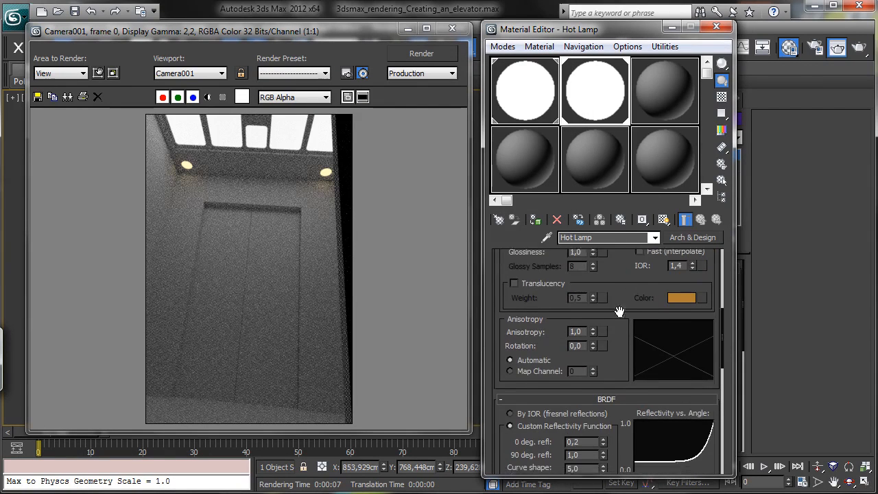
pyautogui.scroll(-2, 655, 358)
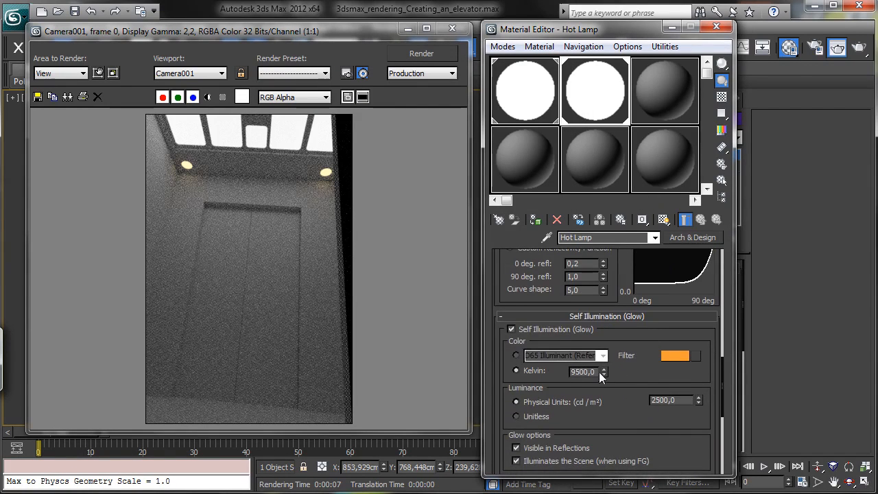
pyautogui.click(676, 356)
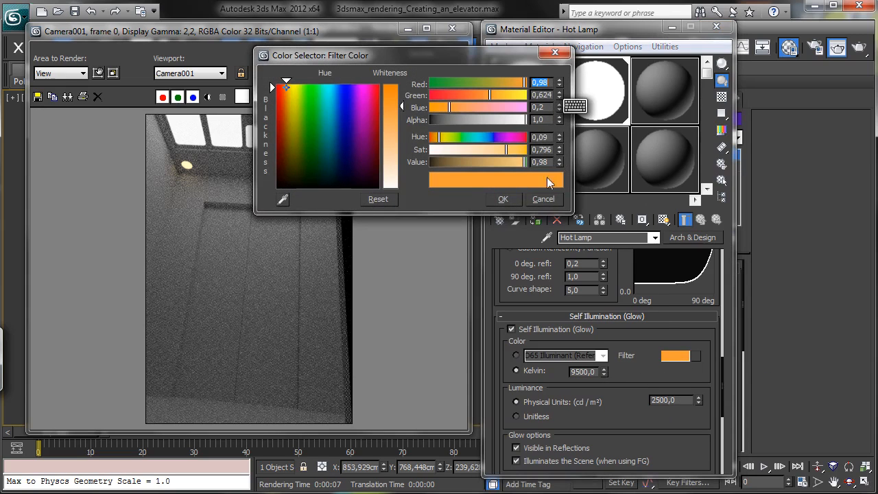
pyautogui.moveTo(450, 94); pyautogui.dragTo(476, 94)
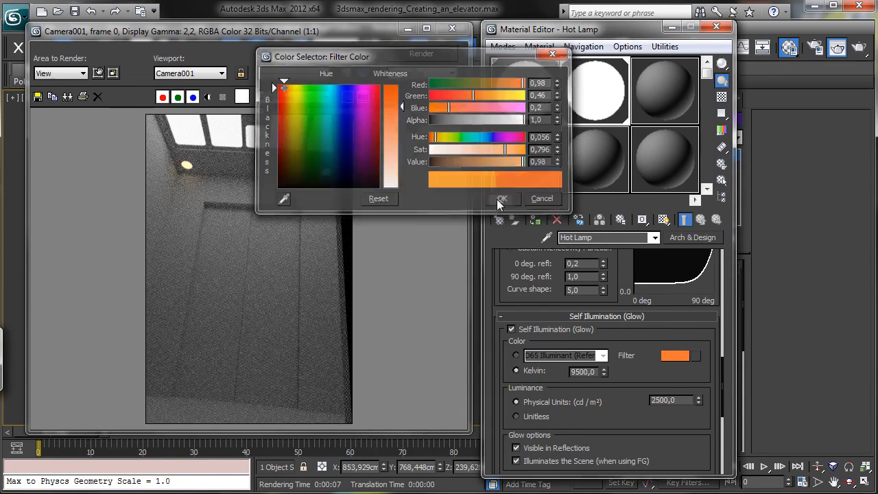
pyautogui.click(503, 199)
pyautogui.moveTo(604, 372); pyautogui.dragTo(609, 323)
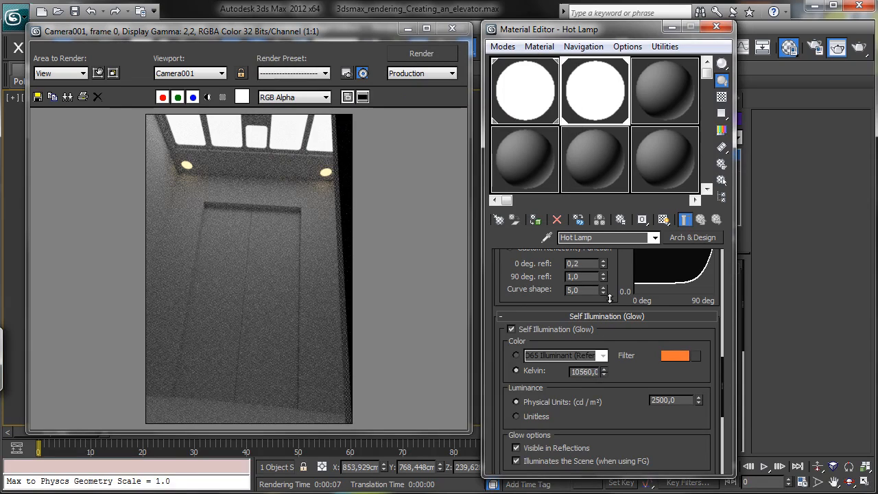
pyautogui.moveTo(612, 236); pyautogui.dragTo(613, 234)
pyautogui.click(852, 46)
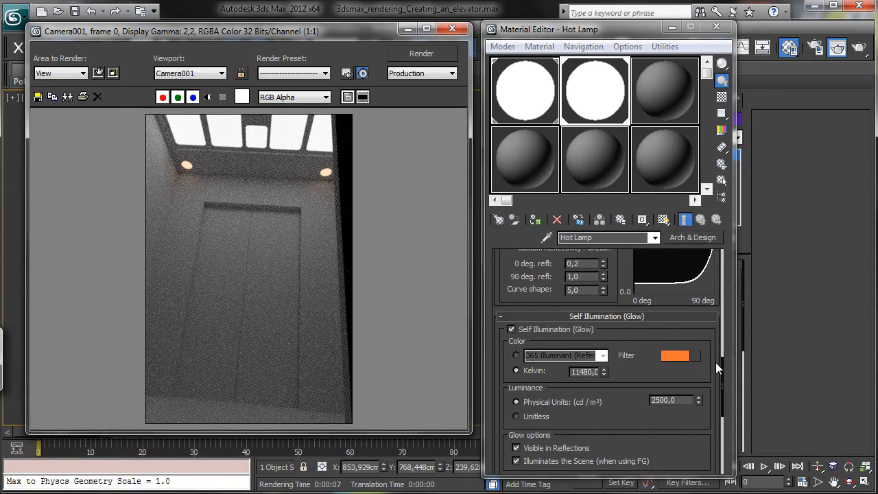
# - Set the Hot Lamp material's luminance to 10000 cd/m² and render the Camera001 view
pyautogui.doubleClick(681, 400)
pyautogui.write('1000')
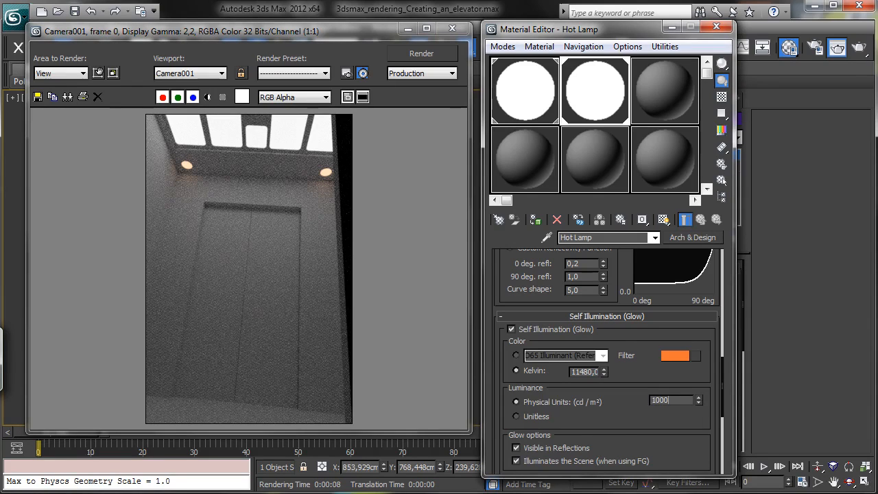
pyautogui.write('0,0')
pyautogui.press('BackSpace')
pyautogui.press('Return')
pyautogui.click(858, 47)
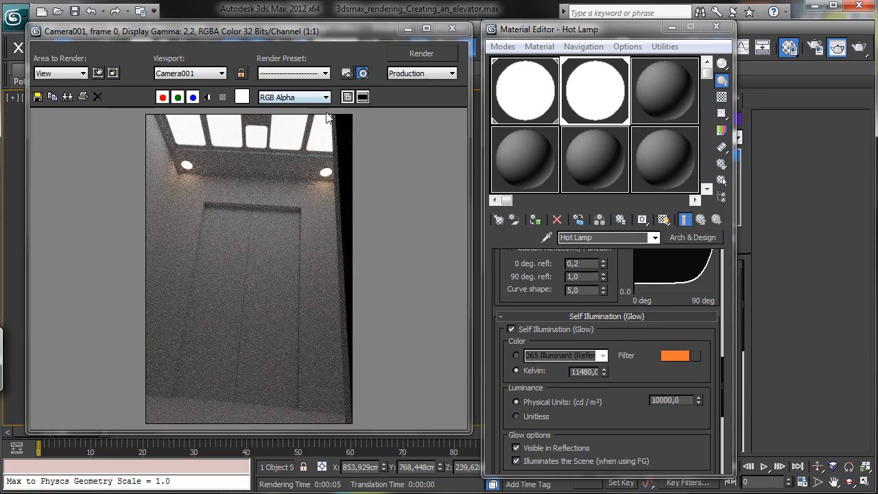
# - Put away the rendered image and the Material Editor, and select Camera001 to show its parameters
pyautogui.click(407, 28)
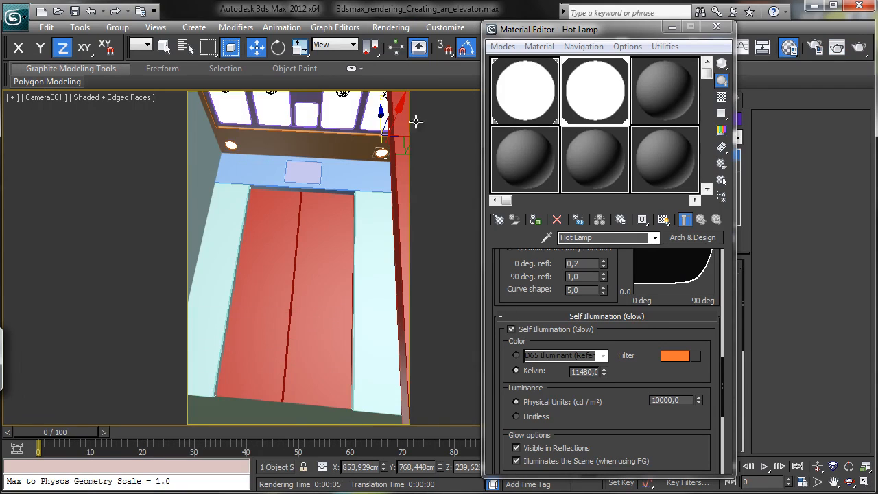
pyautogui.click(53, 97)
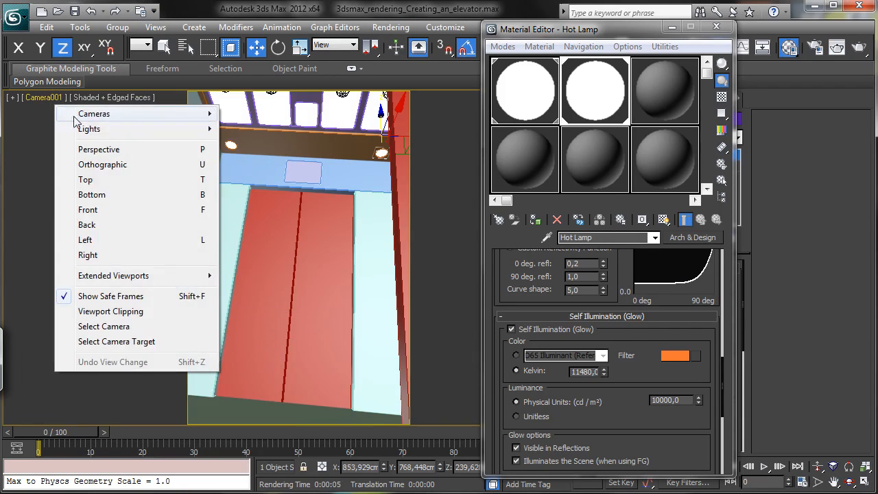
pyautogui.click(102, 326)
pyautogui.click(716, 29)
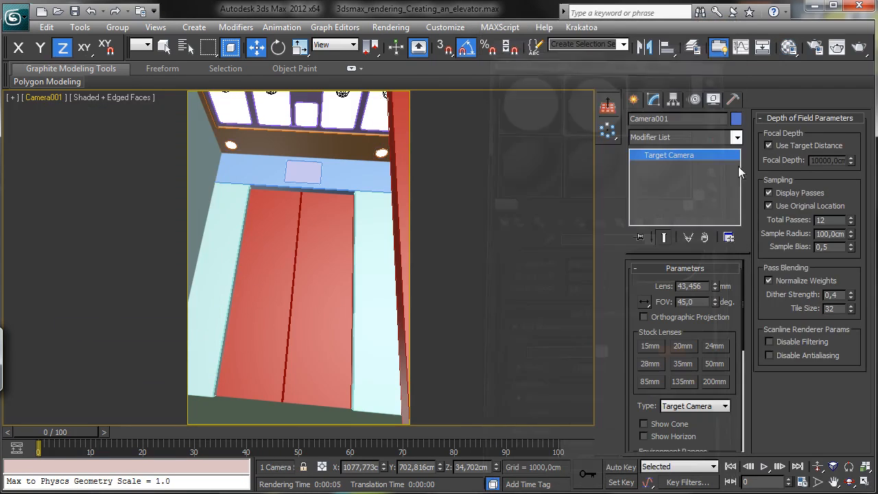
# - Try raising Camera001's near clipping plane to 227 cm and 258.78 cm, and reset it to 0 cm
pyautogui.scroll(-5, 731, 435)
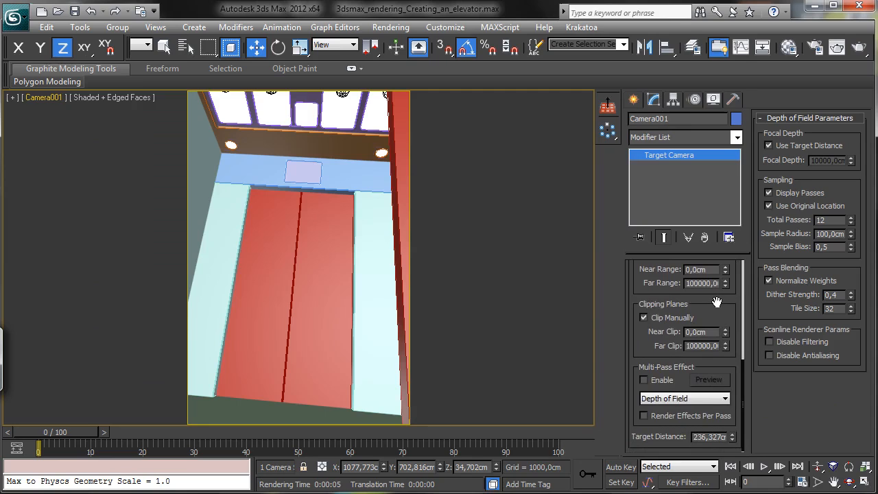
pyautogui.moveTo(724, 332); pyautogui.dragTo(735, 208)
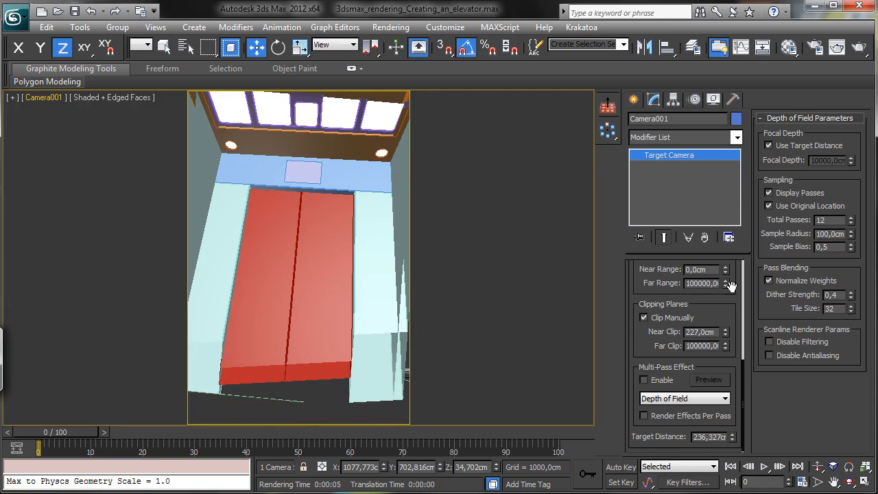
pyautogui.moveTo(728, 334); pyautogui.dragTo(726, 318)
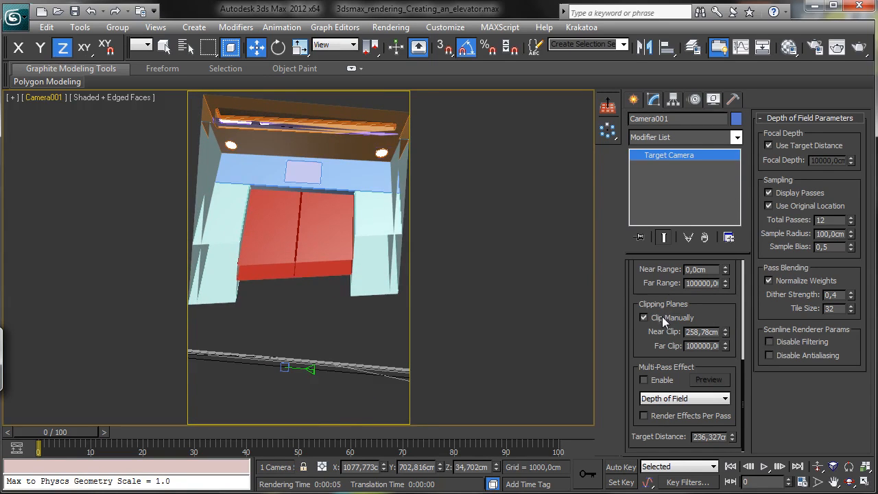
pyautogui.click(663, 317)
pyautogui.click(692, 321)
pyautogui.rightClick(726, 334)
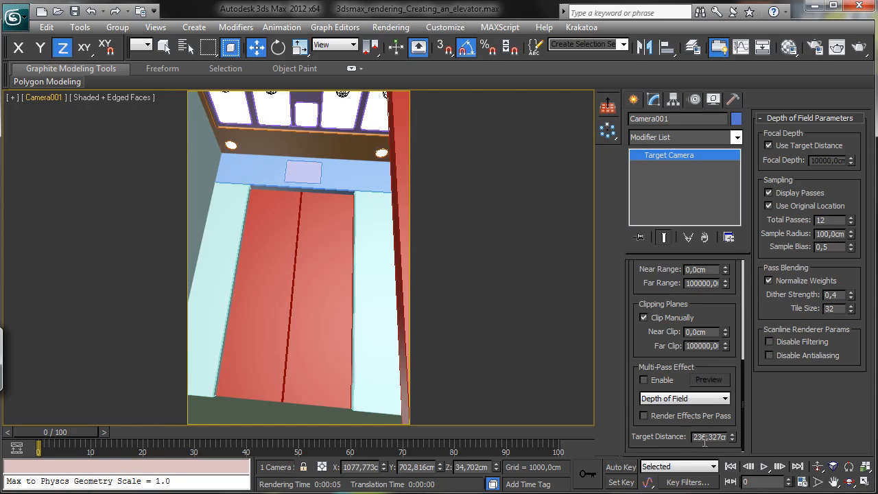
# - Enable Camera001's multi-pass effect as Depth of Field (mental ray) and render the camera view
pyautogui.click(644, 380)
pyautogui.click(675, 398)
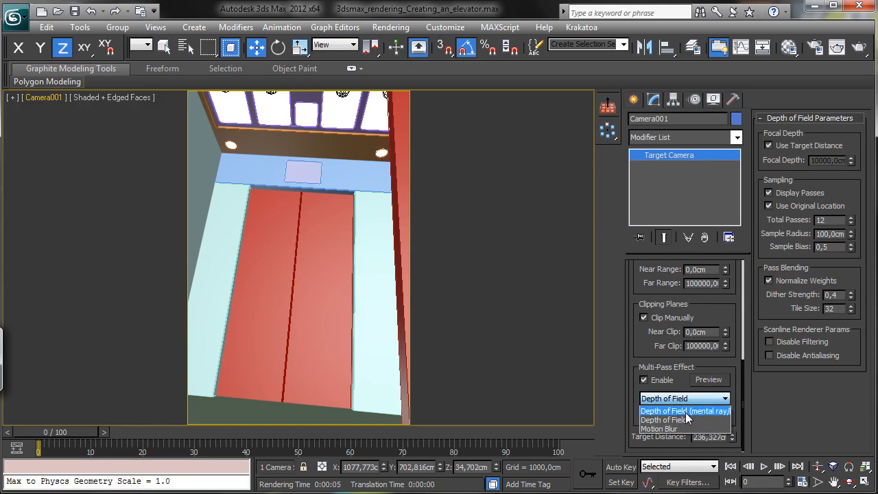
pyautogui.click(687, 409)
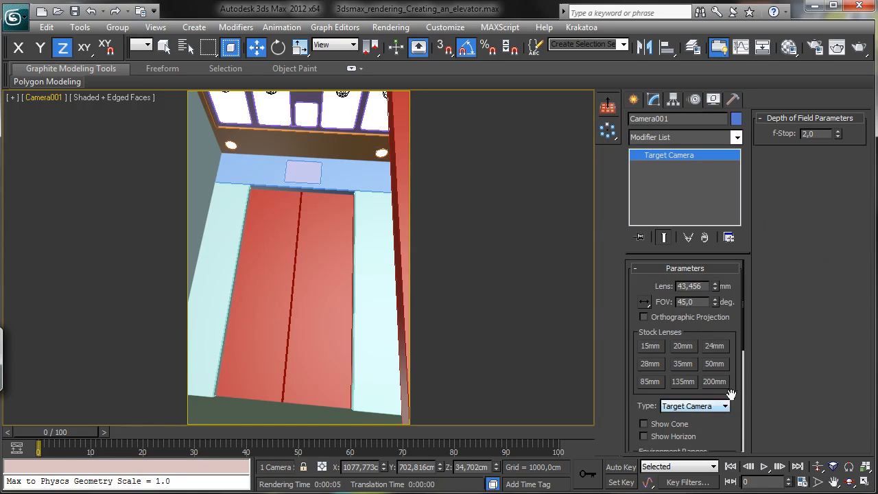
pyautogui.click(837, 47)
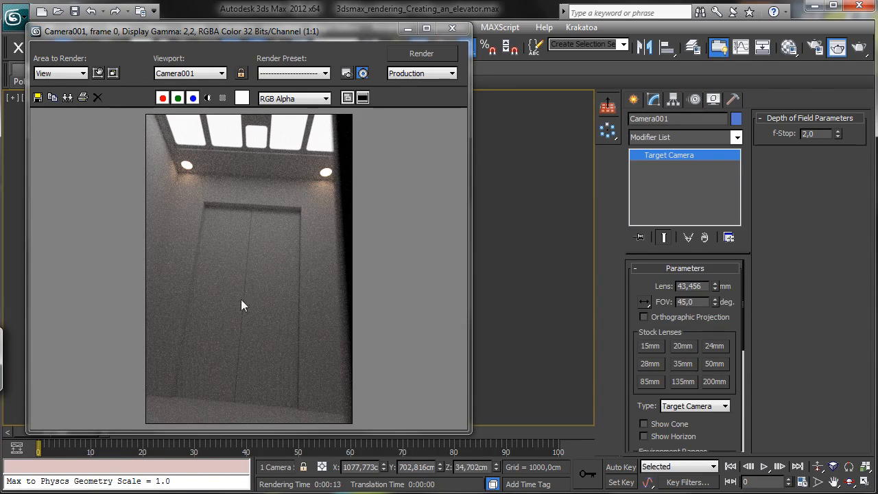
# - Set Camera001's target distance to 250 cm and render the camera view again
pyautogui.click(407, 28)
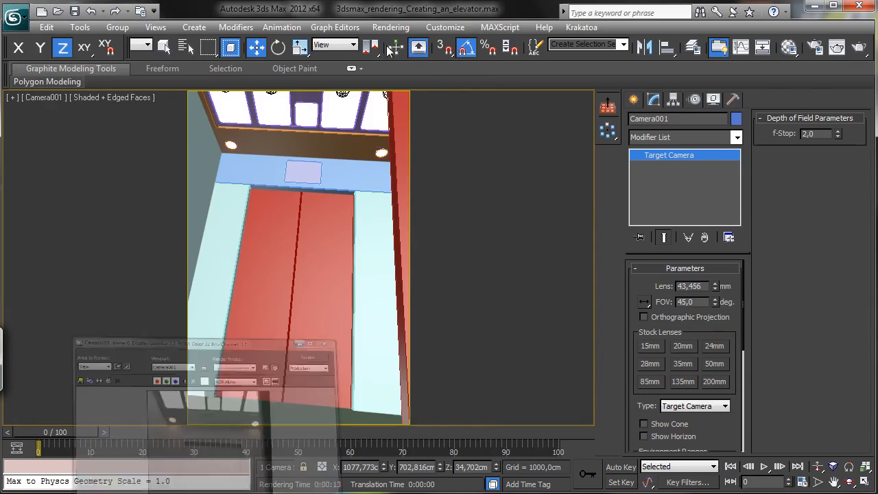
pyautogui.click(42, 99)
pyautogui.click(113, 325)
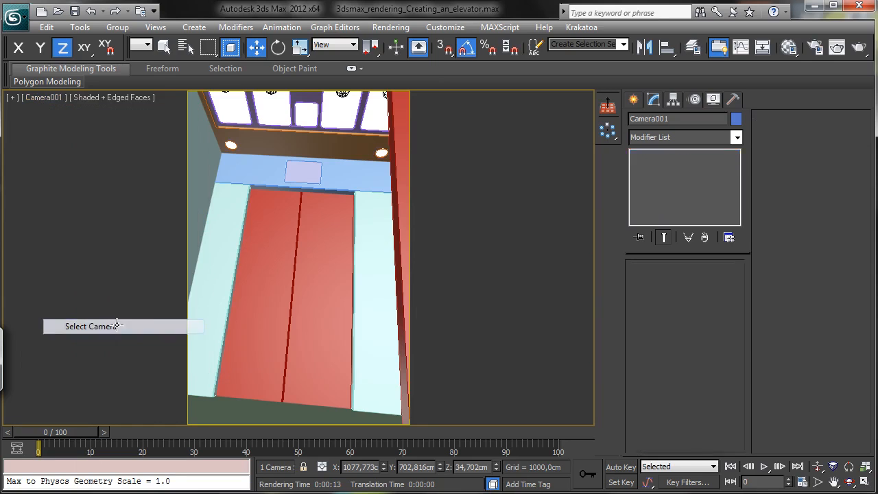
pyautogui.scroll(-5, 720, 430)
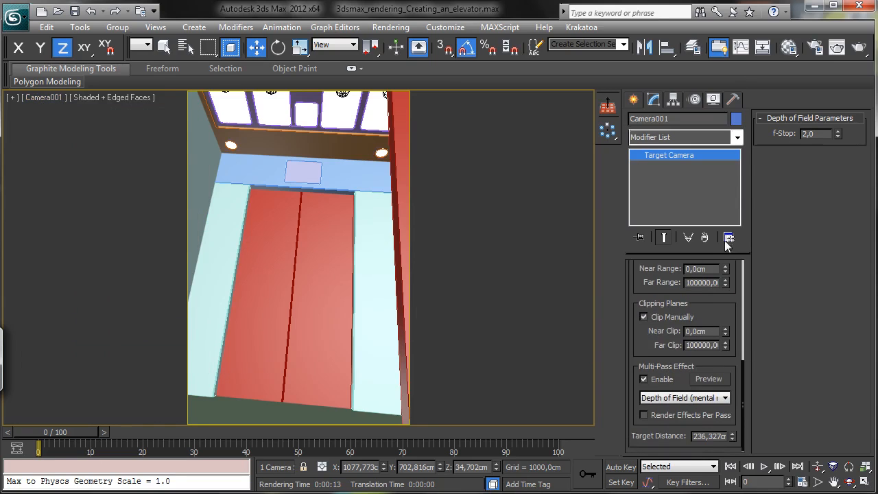
pyautogui.doubleClick(716, 436)
pyautogui.write('250')
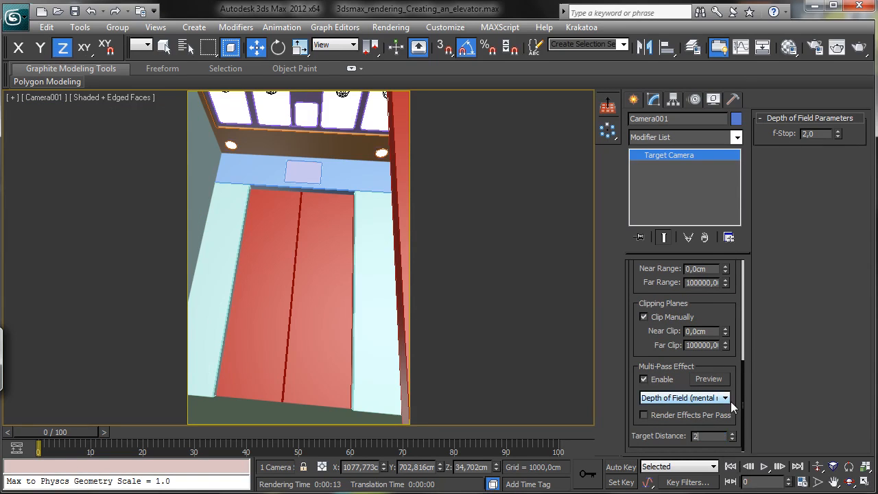
pyautogui.press('Return')
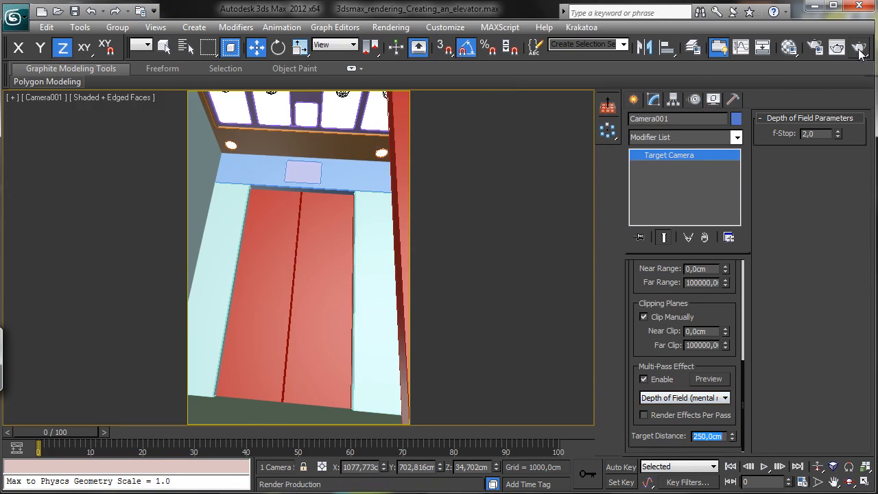
pyautogui.click(837, 46)
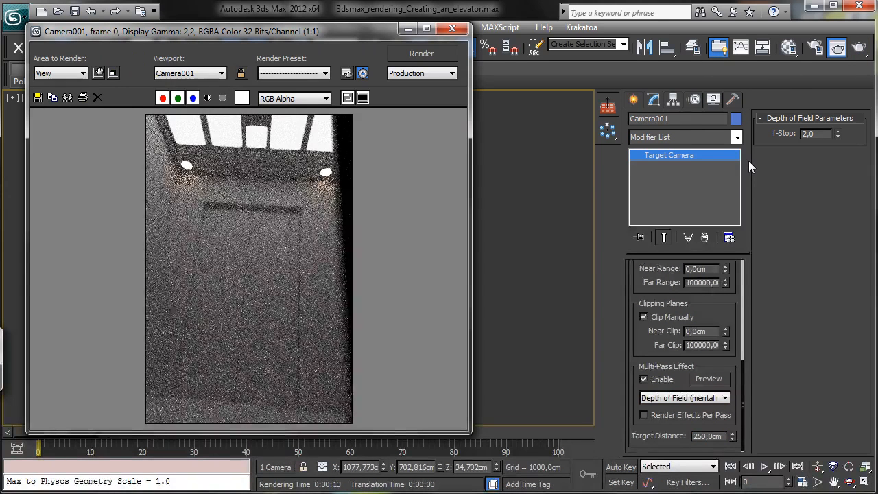